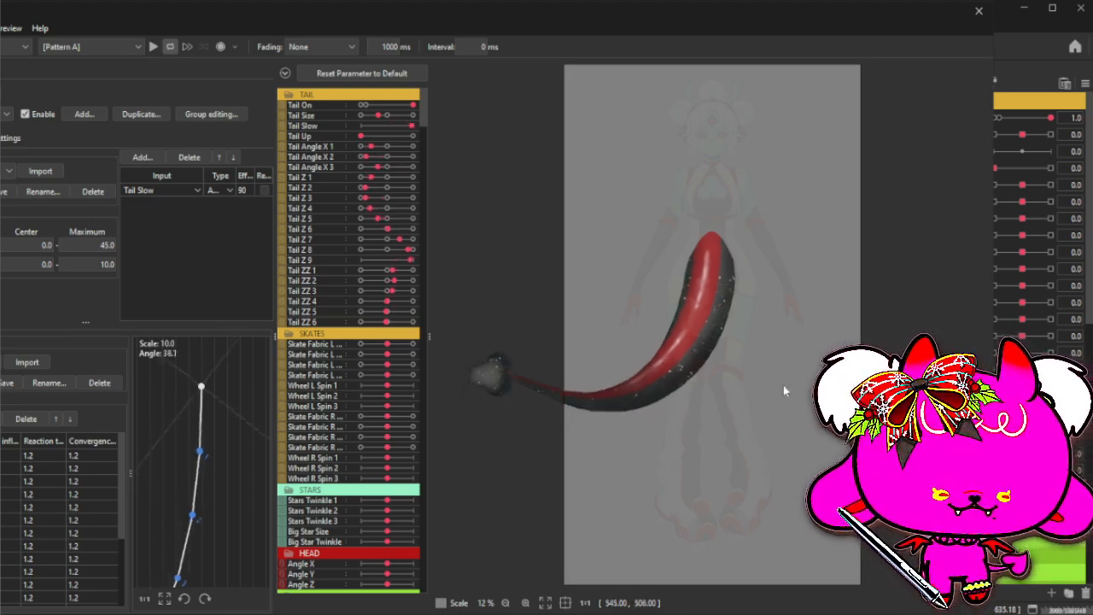
- Disable the physics group whose Tail Slow input has an effect of 30, and dismiss the notice about valid flags
scroll(712, 284, down, 2)
scroll(760, 328, up, 2)
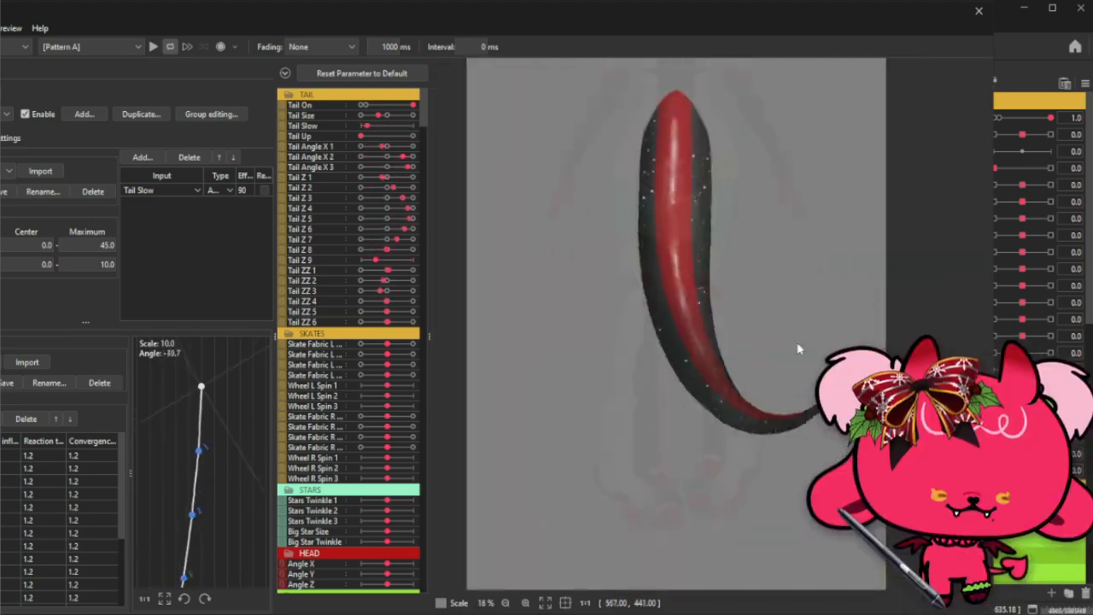
scroll(647, 213, down, 2)
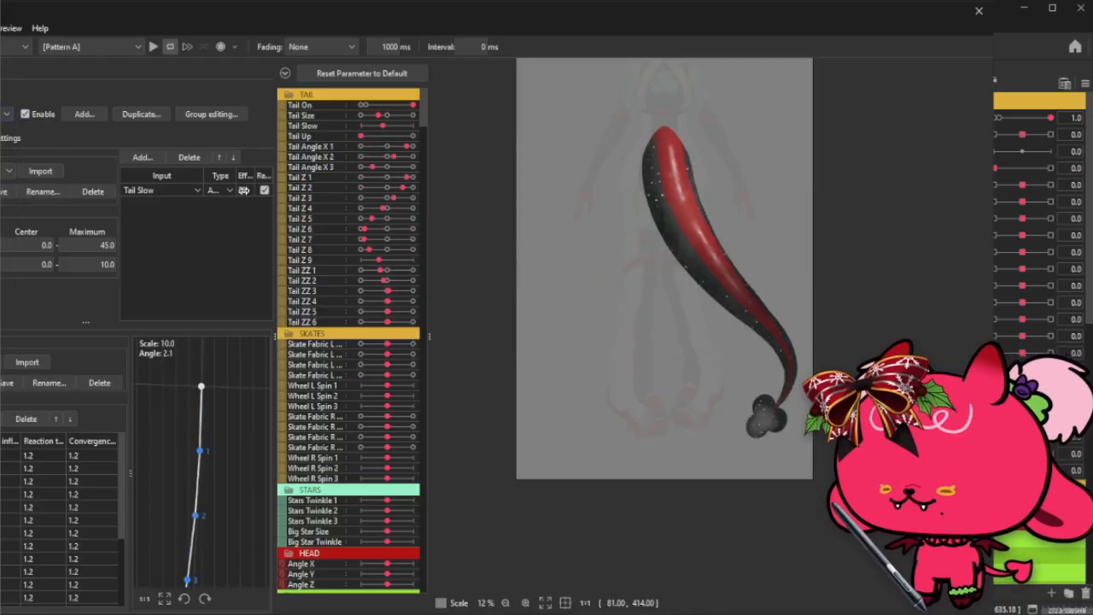
click(27, 114)
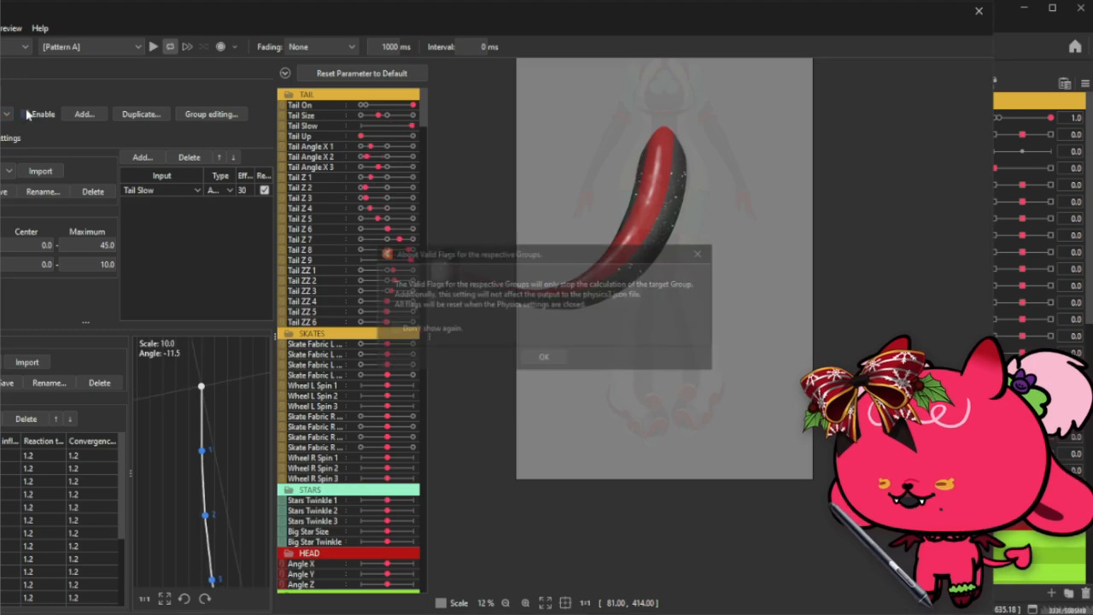
click(542, 356)
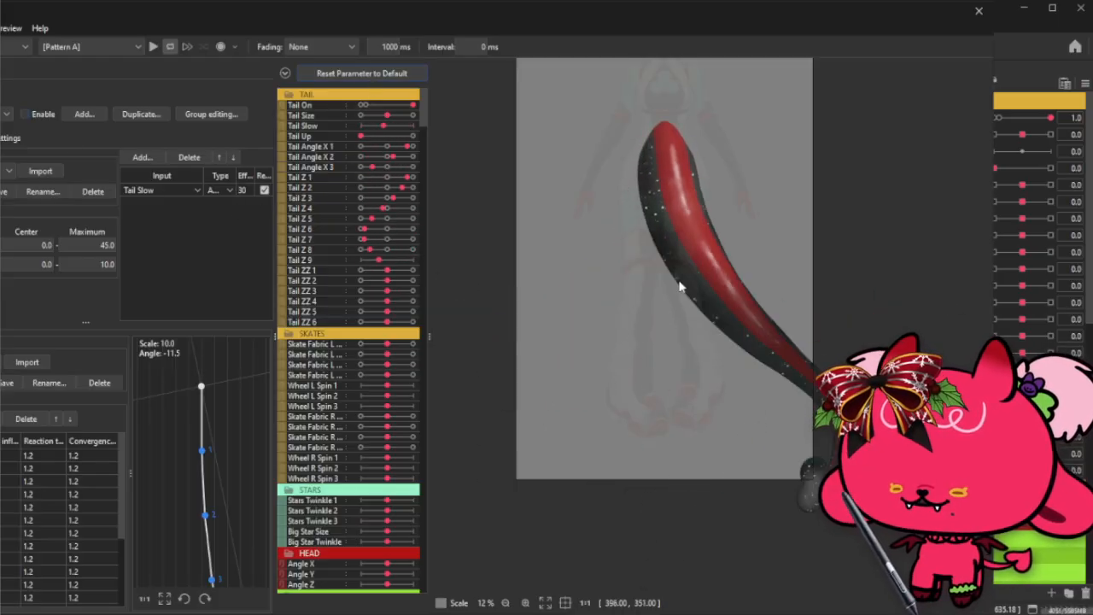
- Examine the tail's physics swing in the preview while varying Tail Size between its minimum and maximum
scroll(763, 376, down, 2)
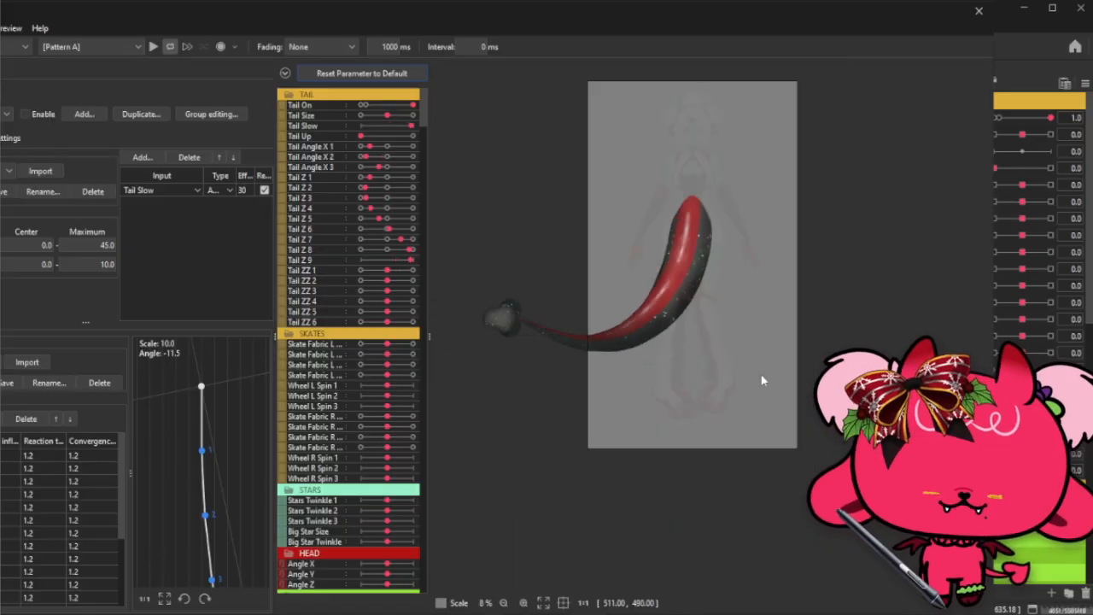
scroll(700, 179, up, 2)
scroll(718, 195, down, 2)
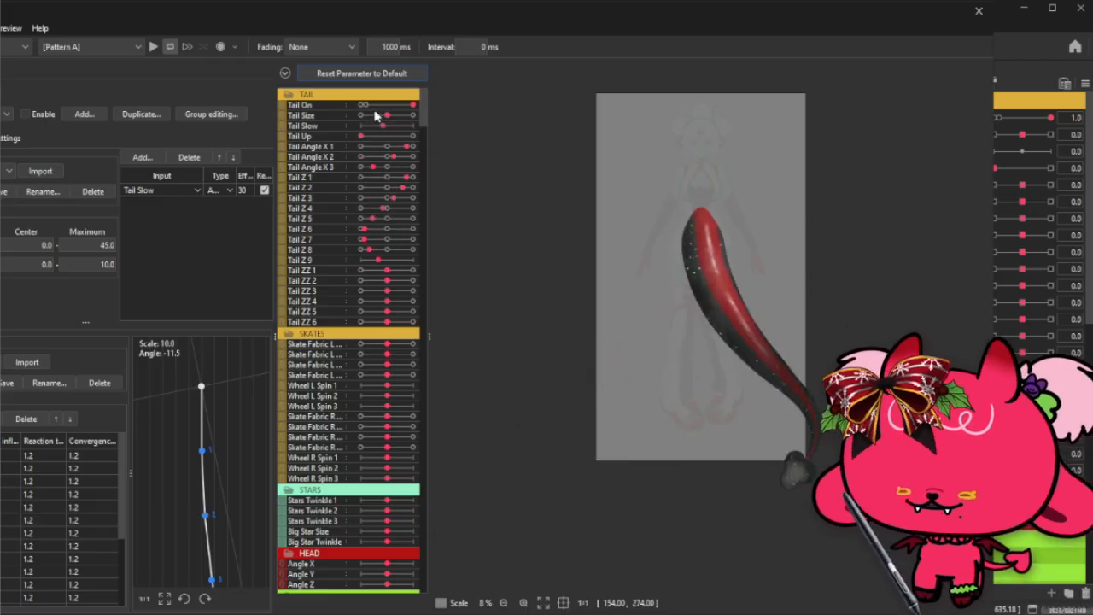
scroll(673, 177, up, 2)
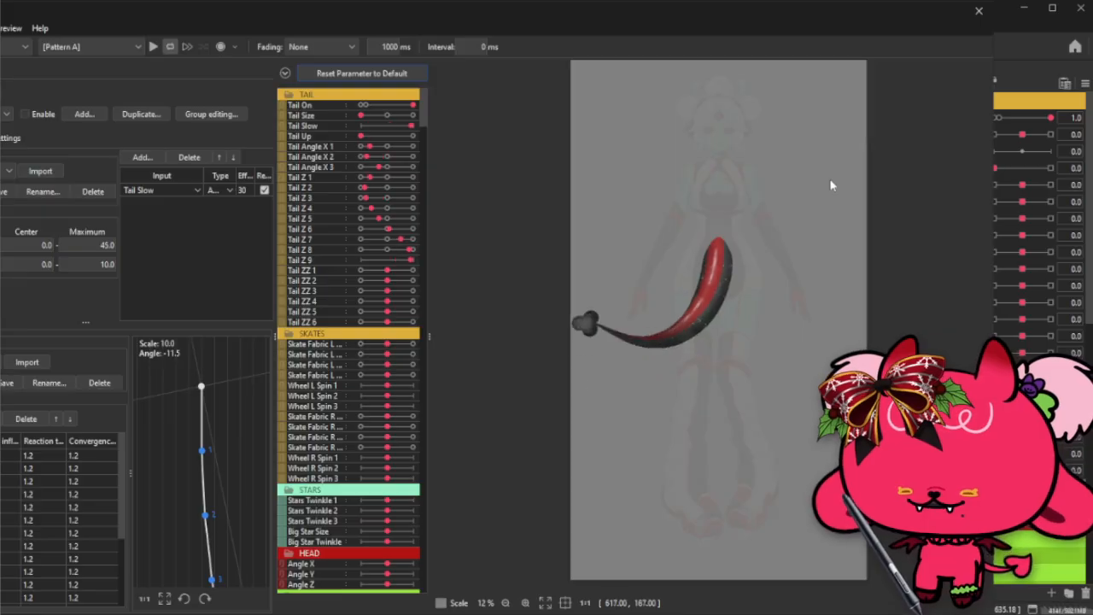
scroll(607, 218, down, 2)
scroll(724, 192, up, 2)
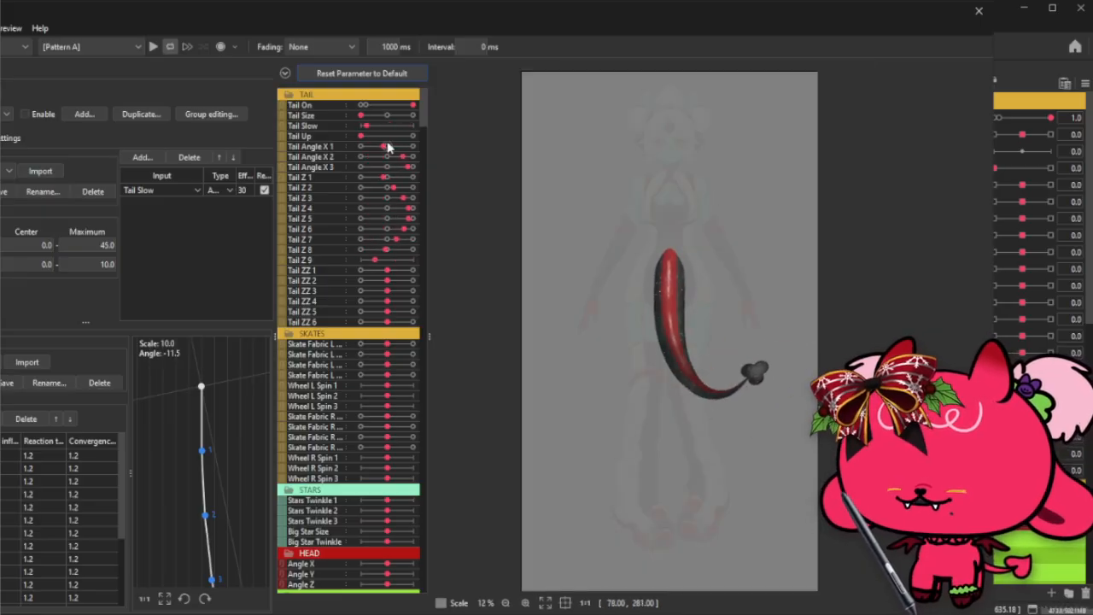
scroll(761, 170, down, 3)
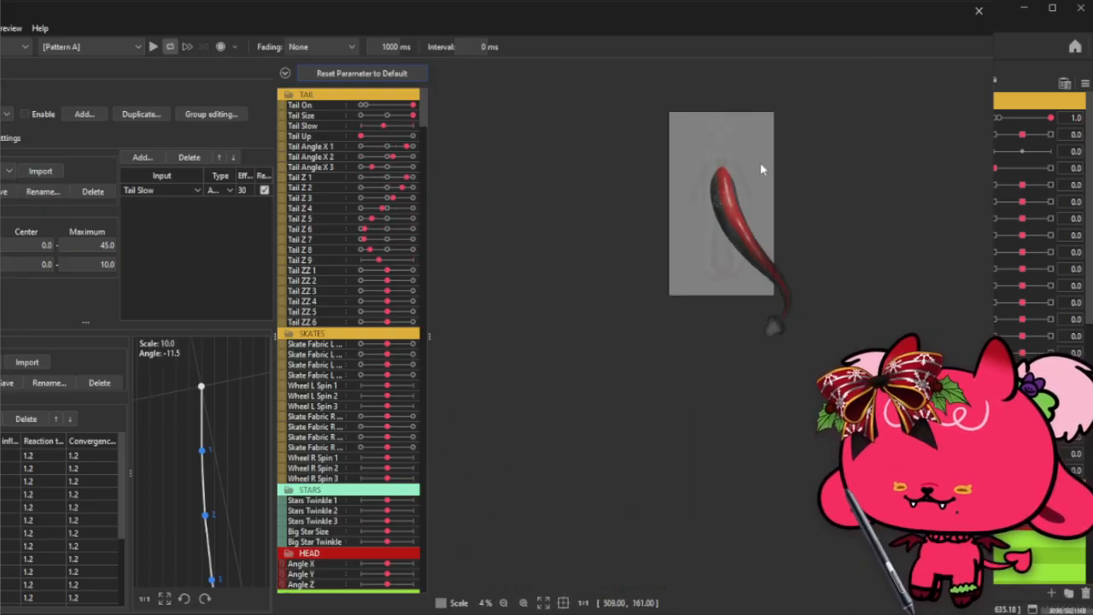
scroll(761, 169, up, 2)
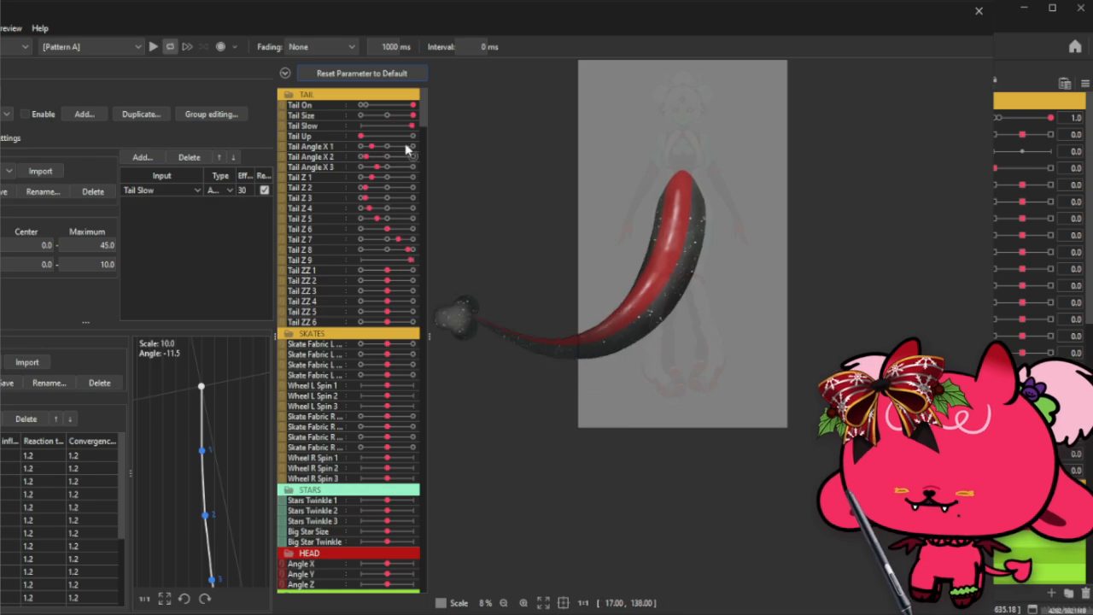
scroll(627, 97, up, 3)
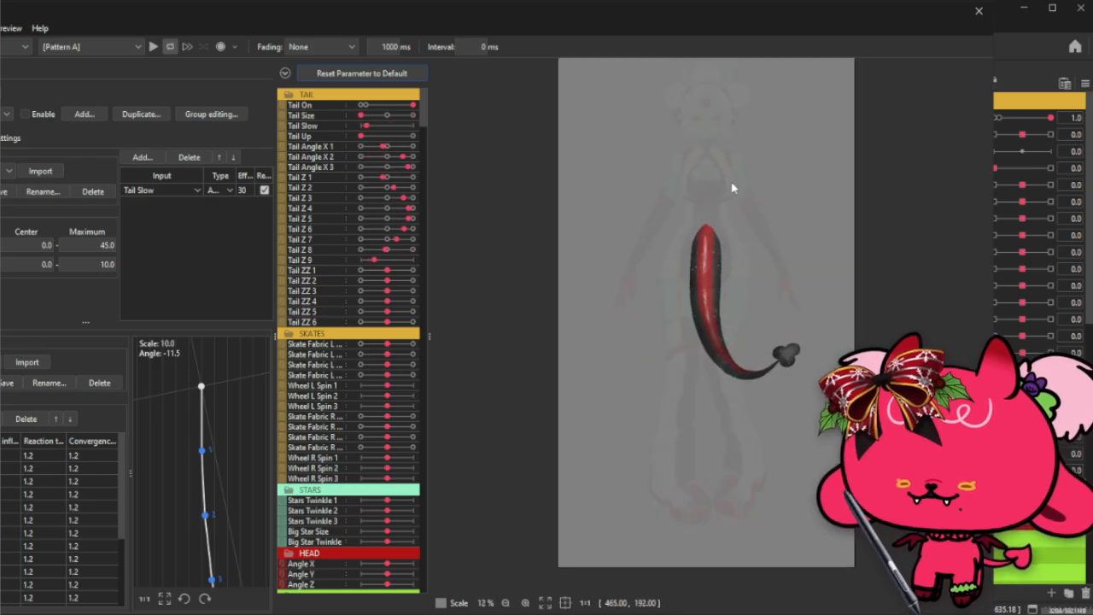
scroll(689, 182, down, 1)
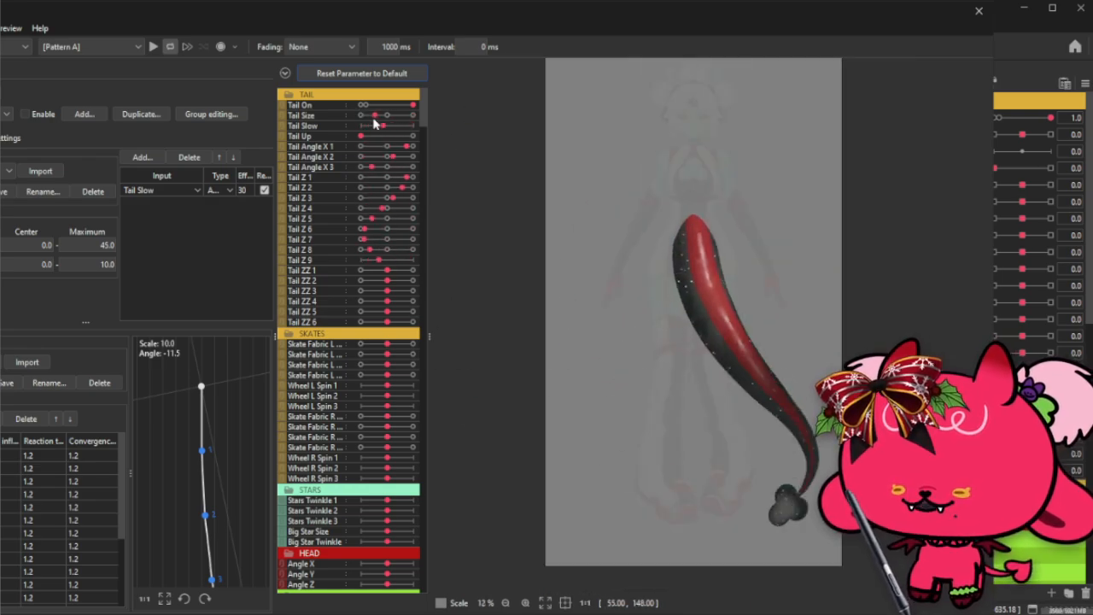
- Examine the tail's physics swing in the preview with Tail Up at its maximum
scroll(771, 264, down, 2)
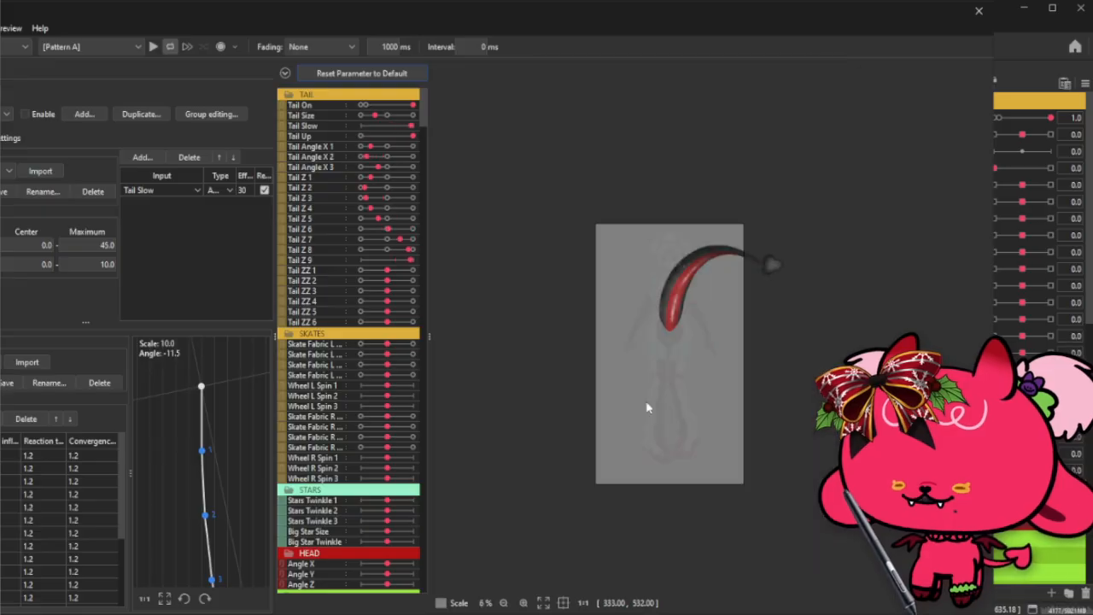
scroll(681, 236, up, 2)
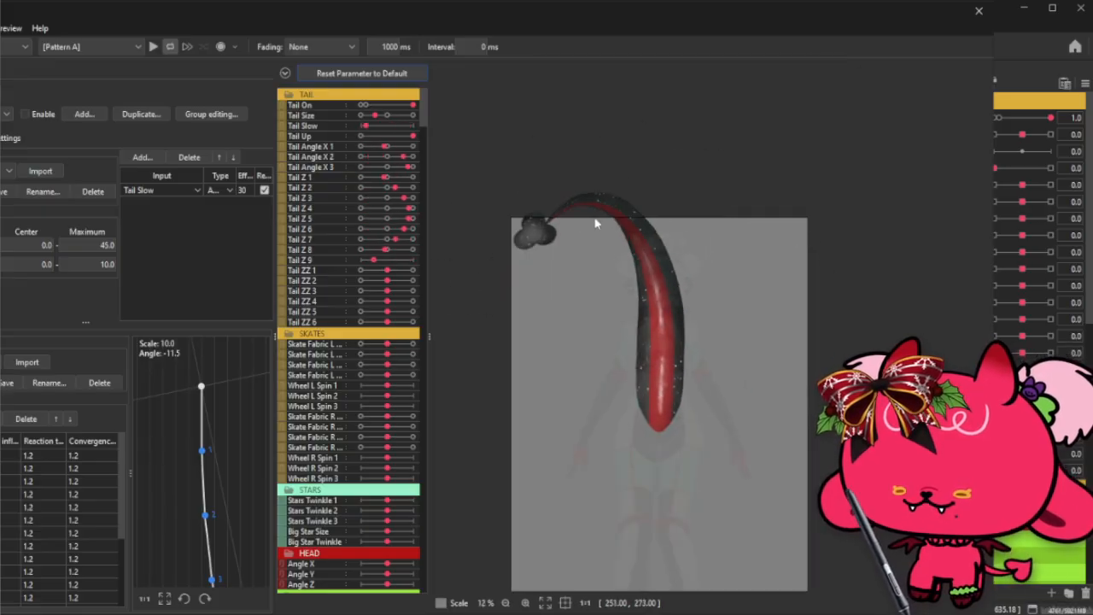
scroll(636, 229, up, 1)
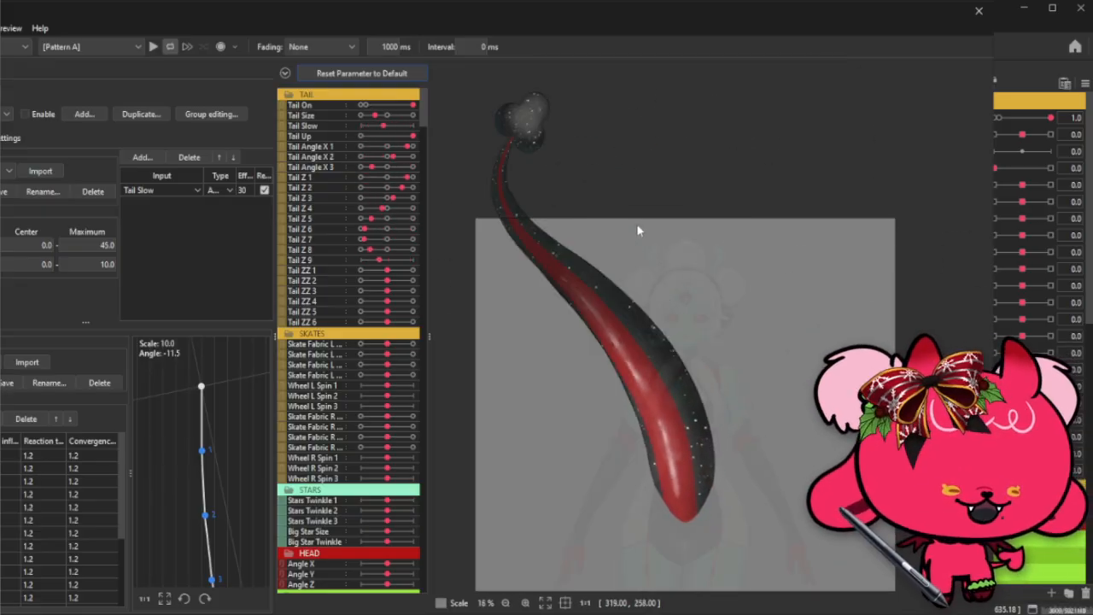
scroll(712, 209, down, 1)
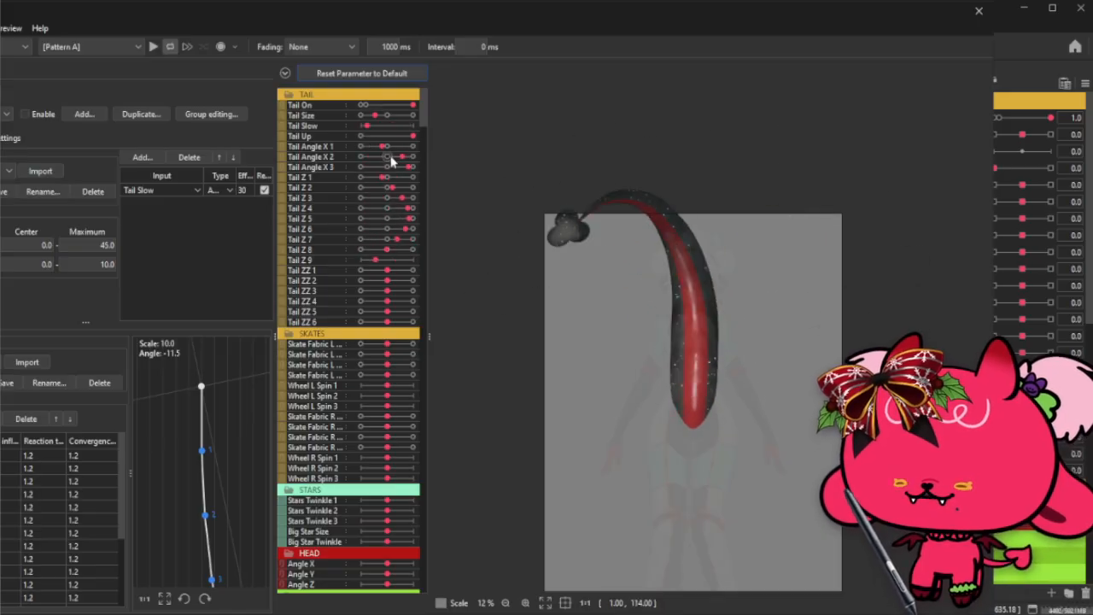
- Examine the downward tail's swing with Tail Up at its minimum and Tail Size at its midpoint
scroll(618, 100, down, 2)
scroll(618, 100, up, 3)
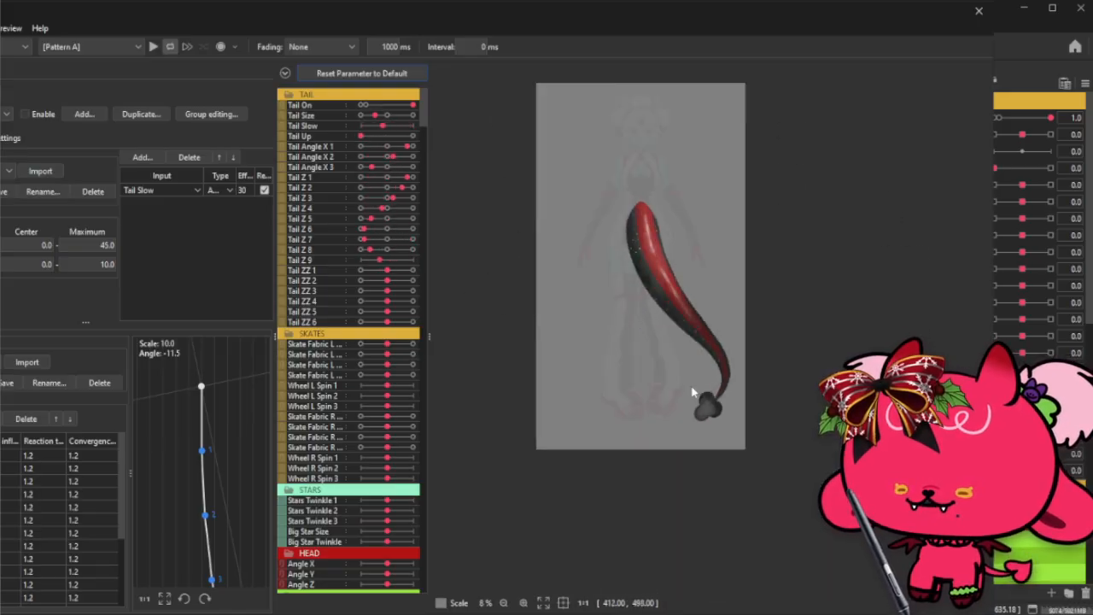
scroll(698, 247, down, 1)
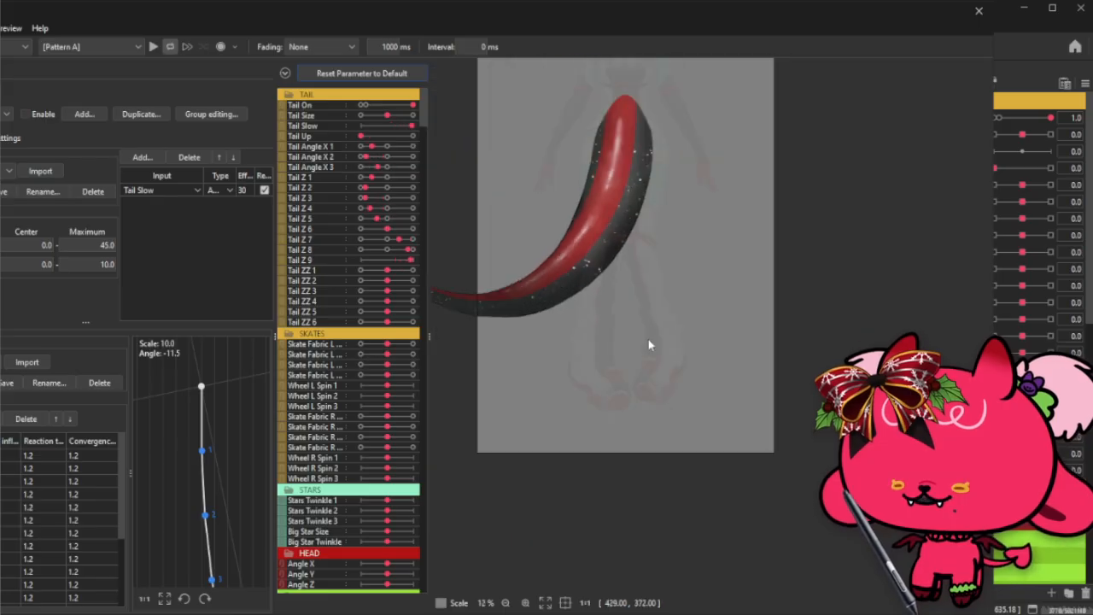
scroll(564, 376, up, 1)
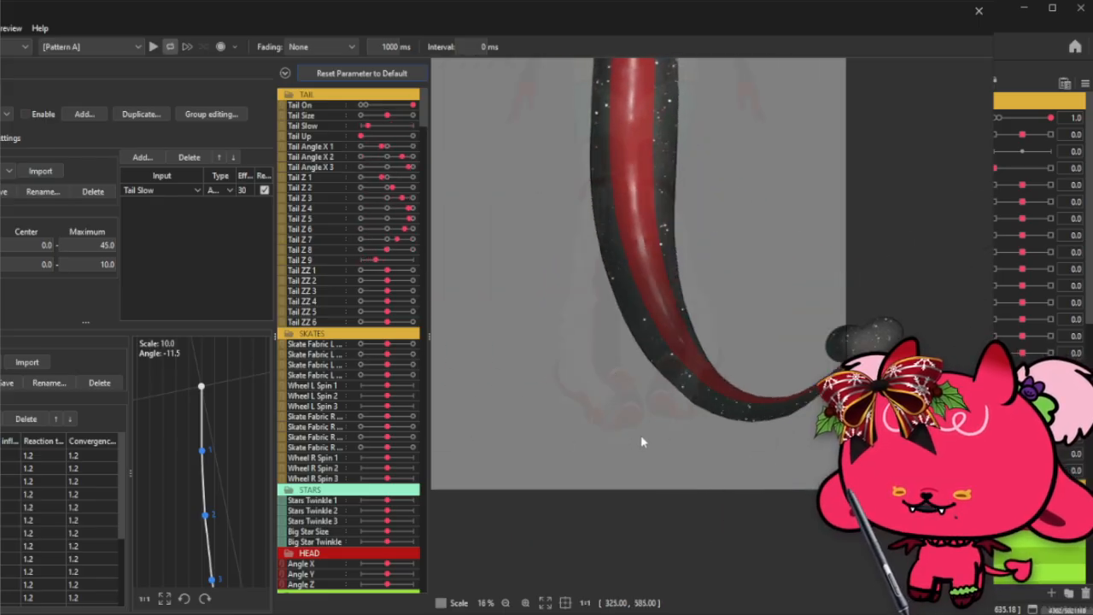
scroll(644, 416, down, 2)
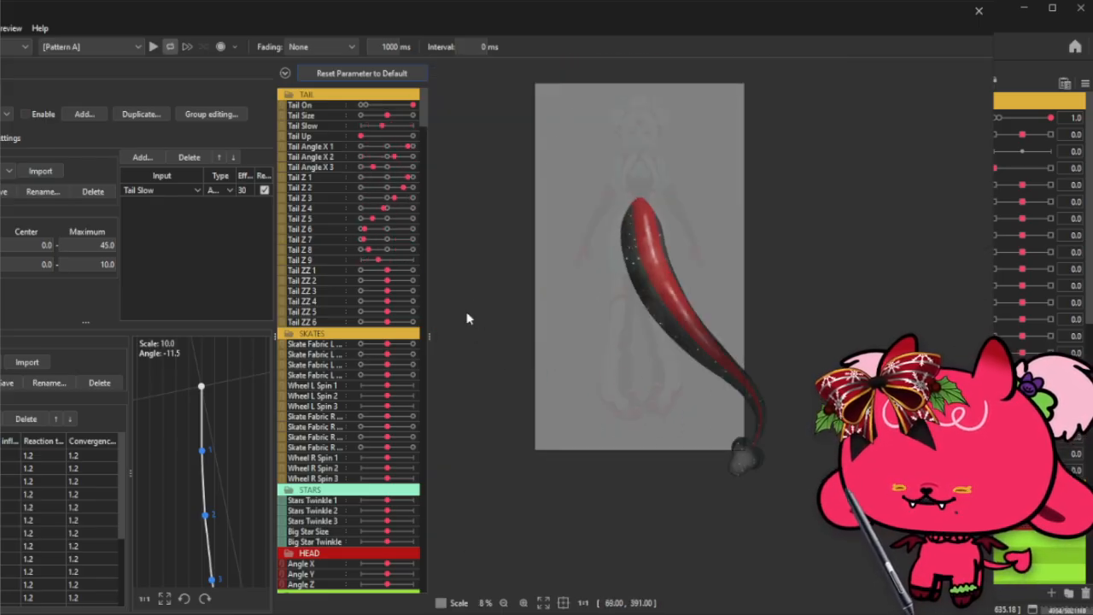
scroll(598, 359, up, 1)
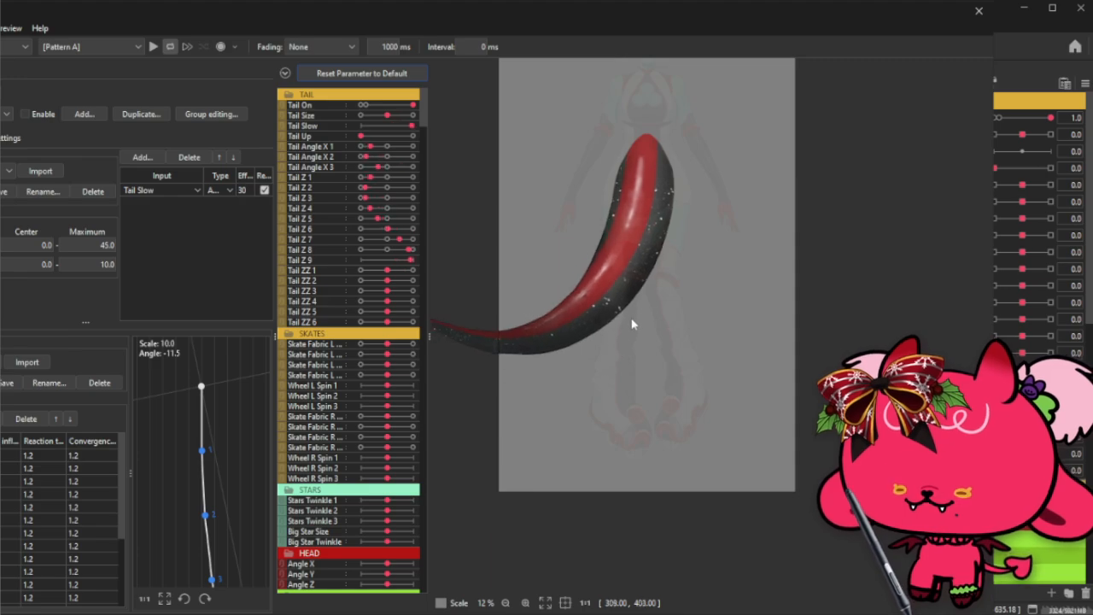
scroll(581, 311, down, 1)
scroll(607, 333, up, 1)
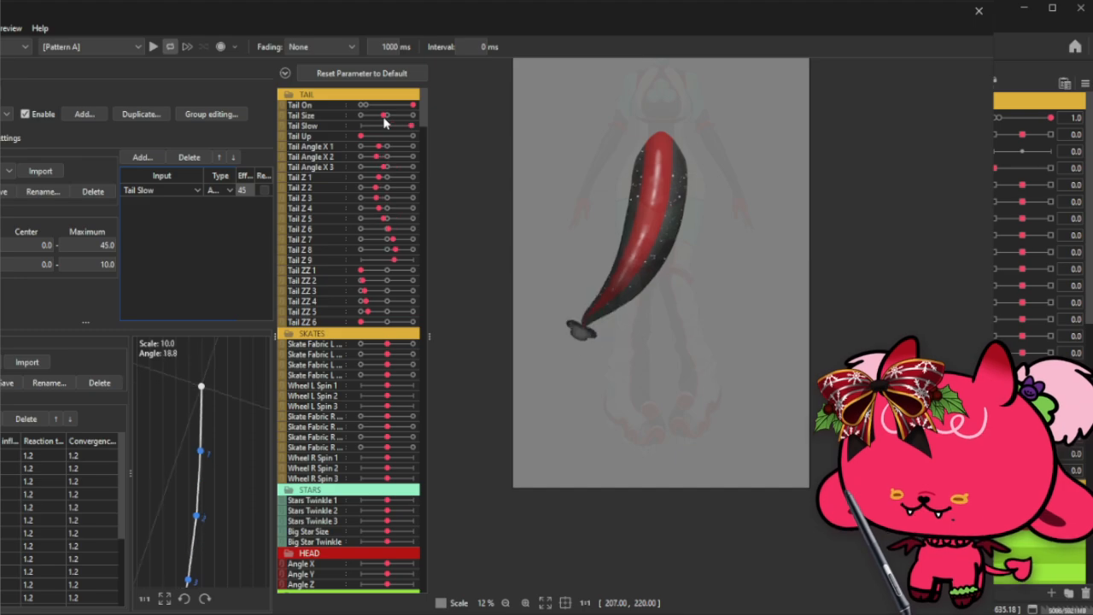
- Reset the preview parameters to default and set the Tail Slow input's effect to 90
click(377, 73)
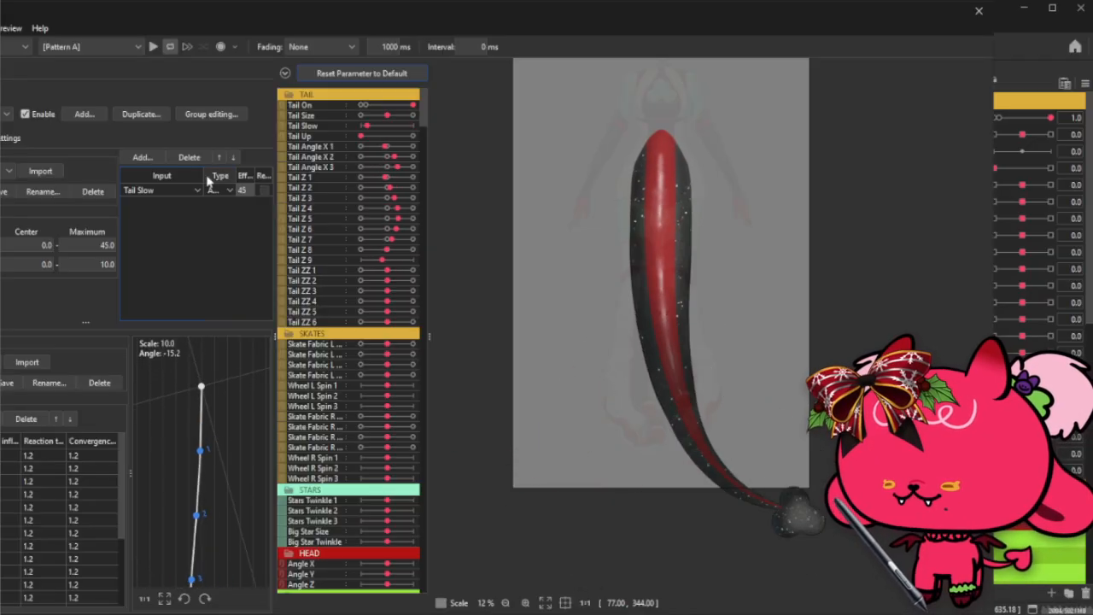
click(251, 190)
text(90)
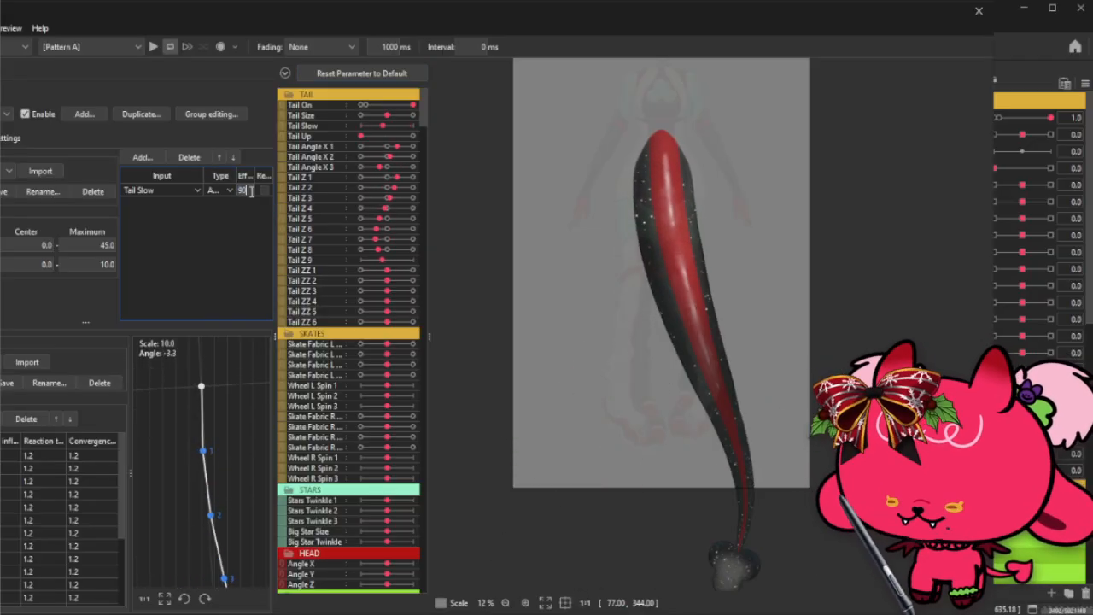
- Switch to another tail physics group, and close the physics settings
click(6, 113)
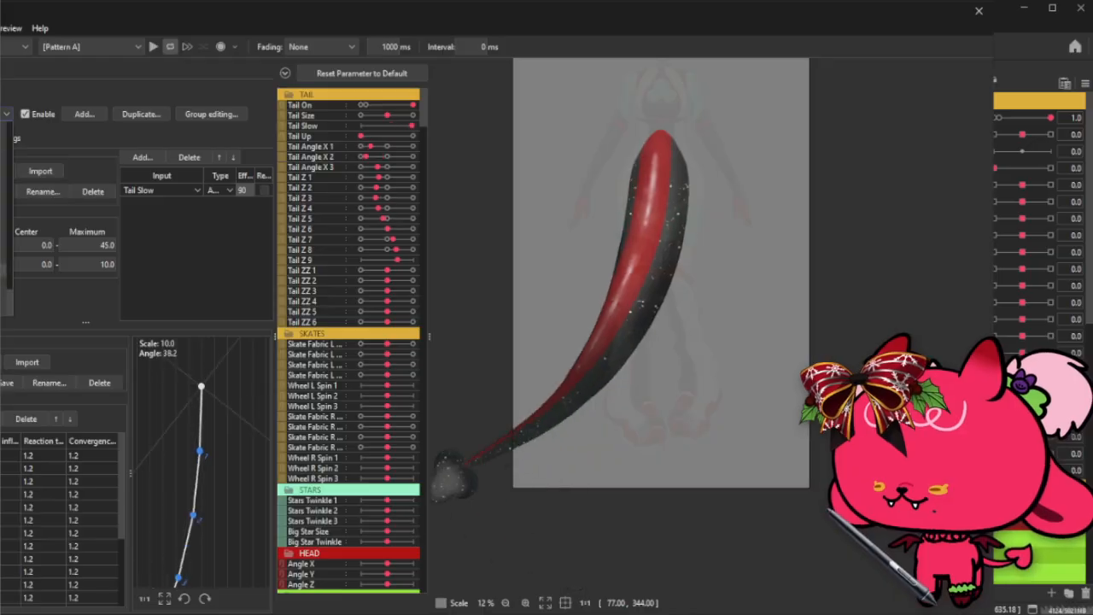
click(5, 180)
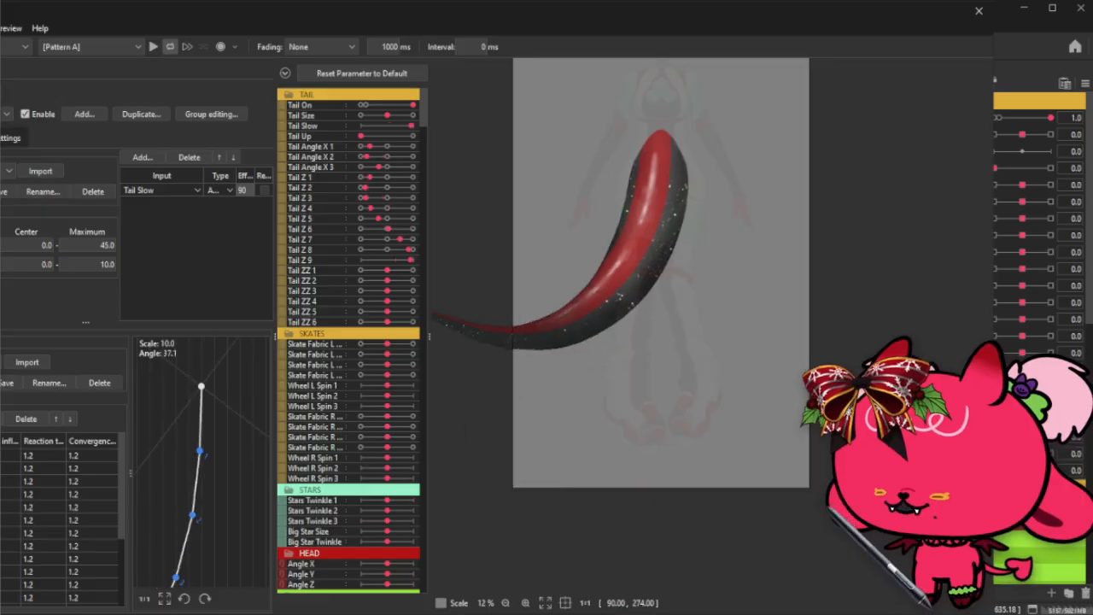
click(978, 11)
- Examine how the tail and its tip deform as Tail Angle X 3 is moved between its extremes
scroll(681, 556, up, 5)
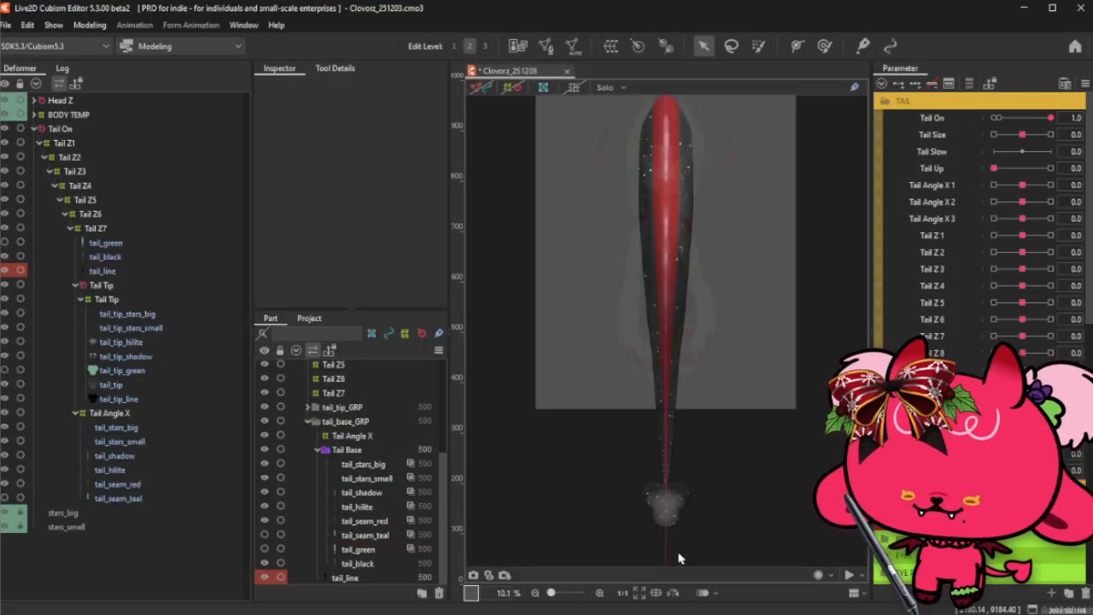
drag(1022, 218, 1057, 230)
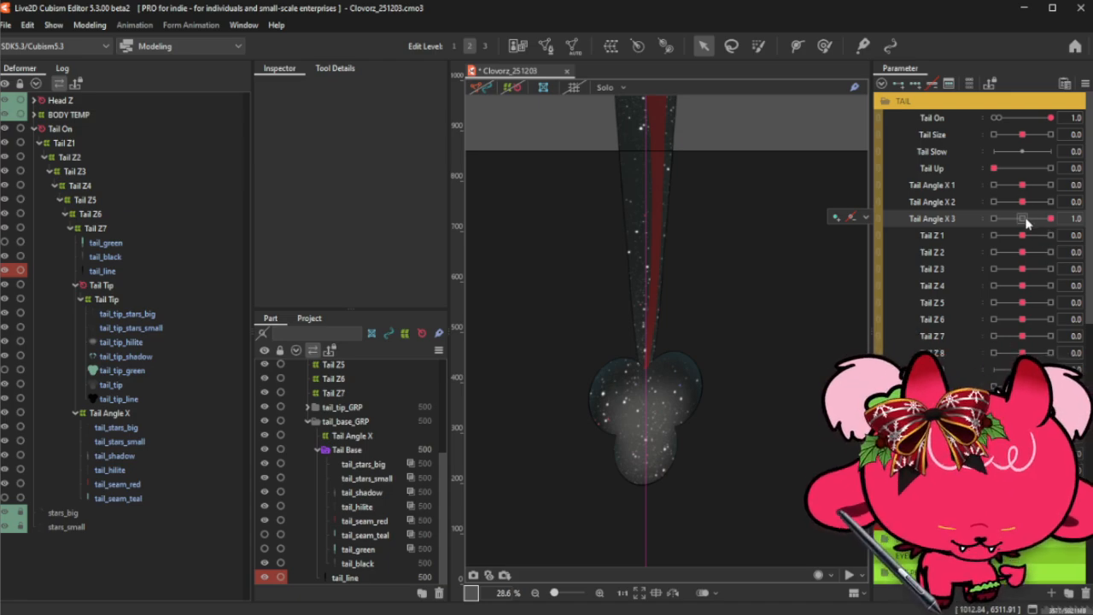
click(1025, 224)
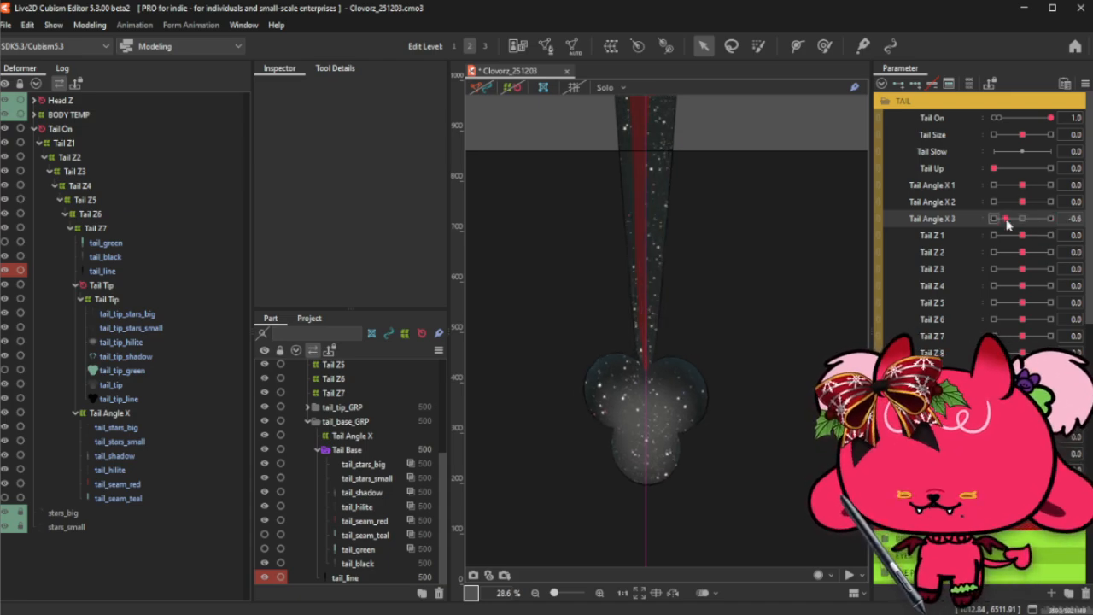
drag(1024, 224, 1068, 224)
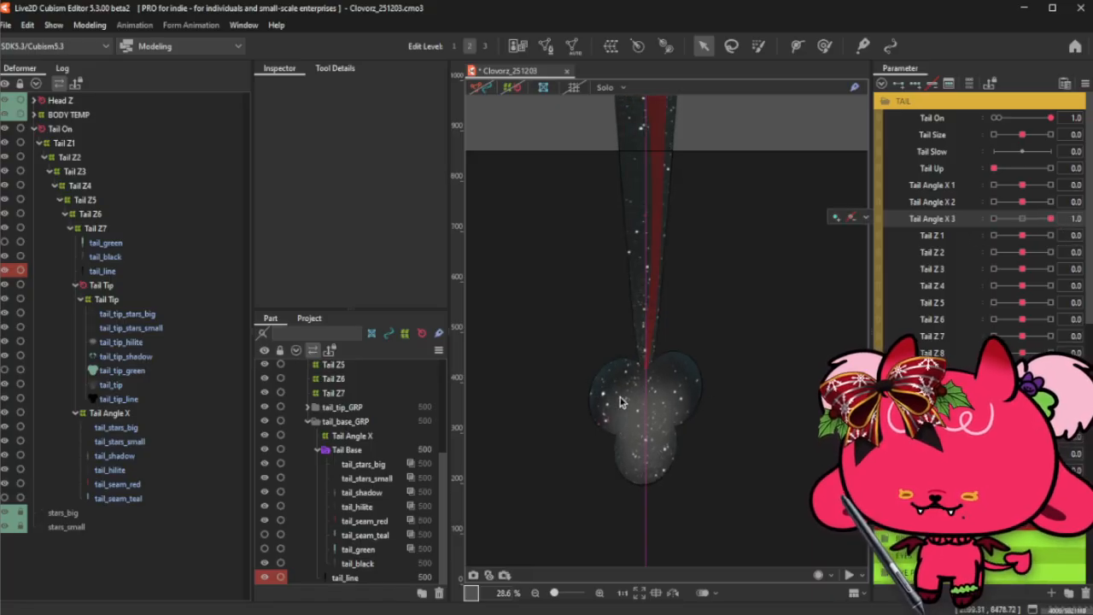
scroll(692, 363, down, 2)
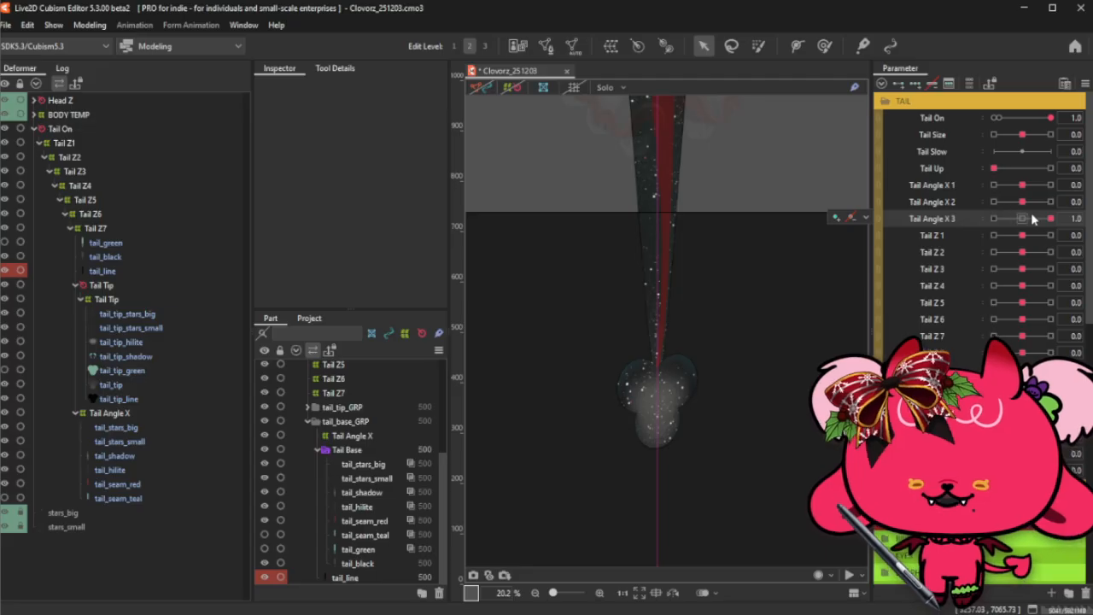
mouse_move(1022, 218)
mouse_down()
mouse_move(998, 222)
mouse_move(1022, 228)
mouse_up()
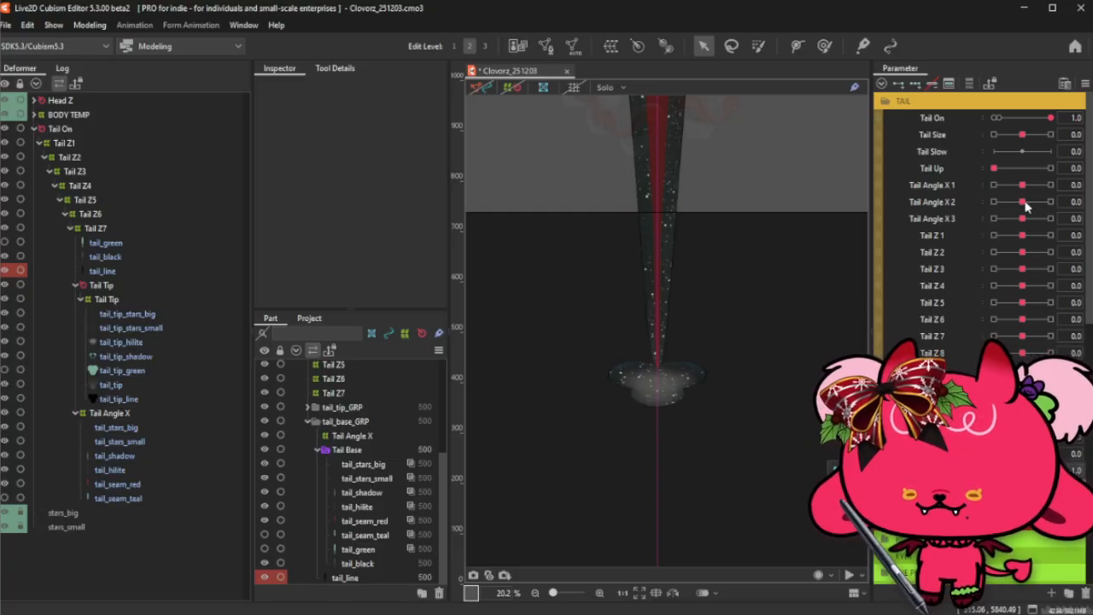
mouse_move(1022, 219)
mouse_down()
mouse_move(997, 234)
mouse_move(1059, 222)
mouse_move(1027, 227)
mouse_up()
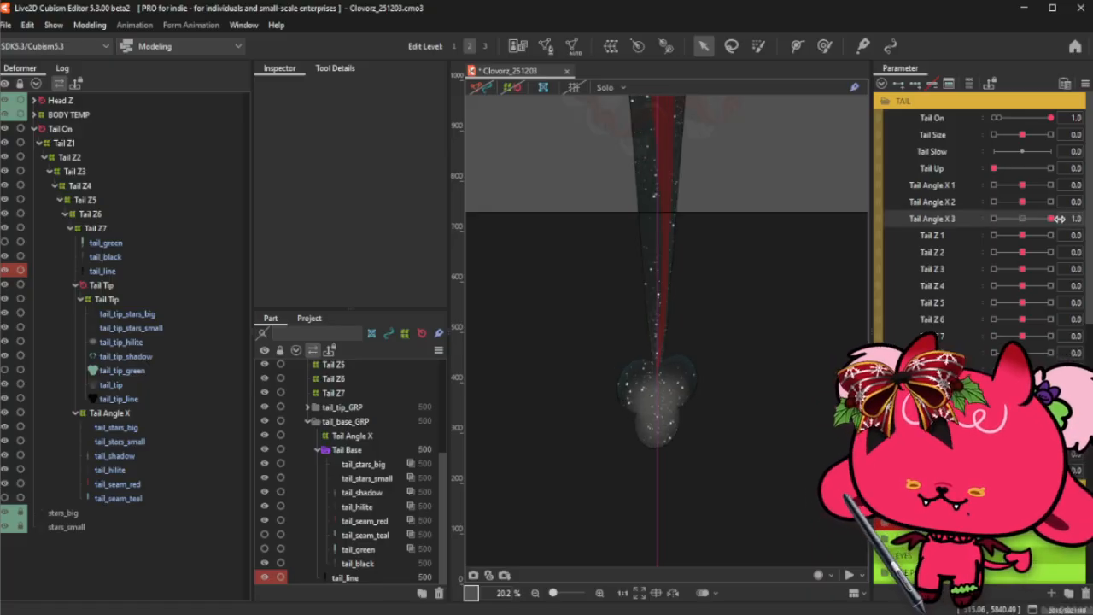
- Select the objects keyed to Tail Angle X 3, and narrow the selection to the Tail Tip warp deformer
click(879, 220)
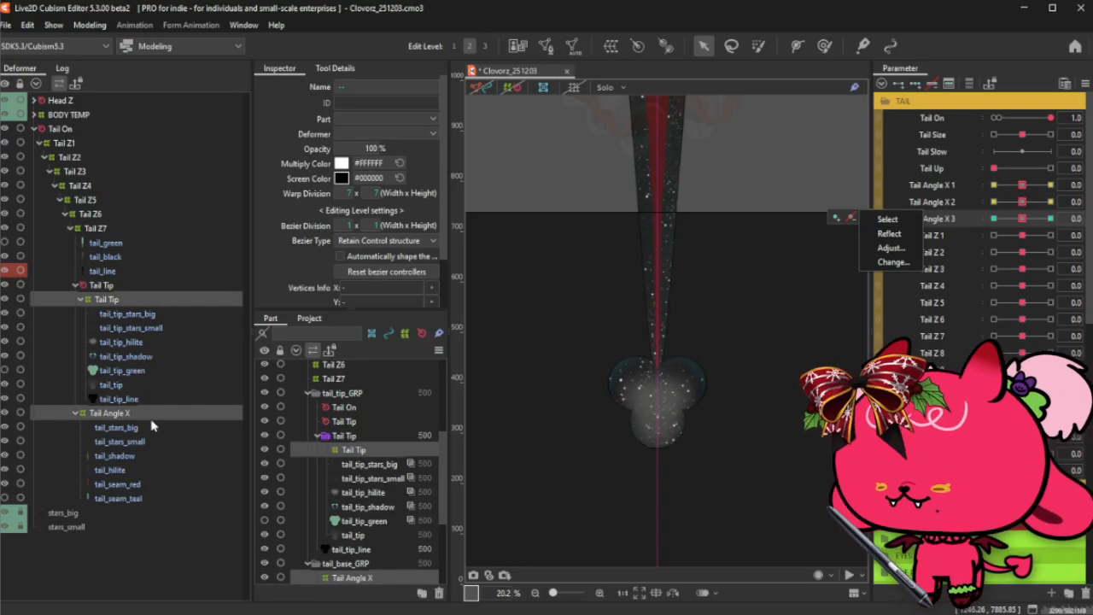
click(122, 301)
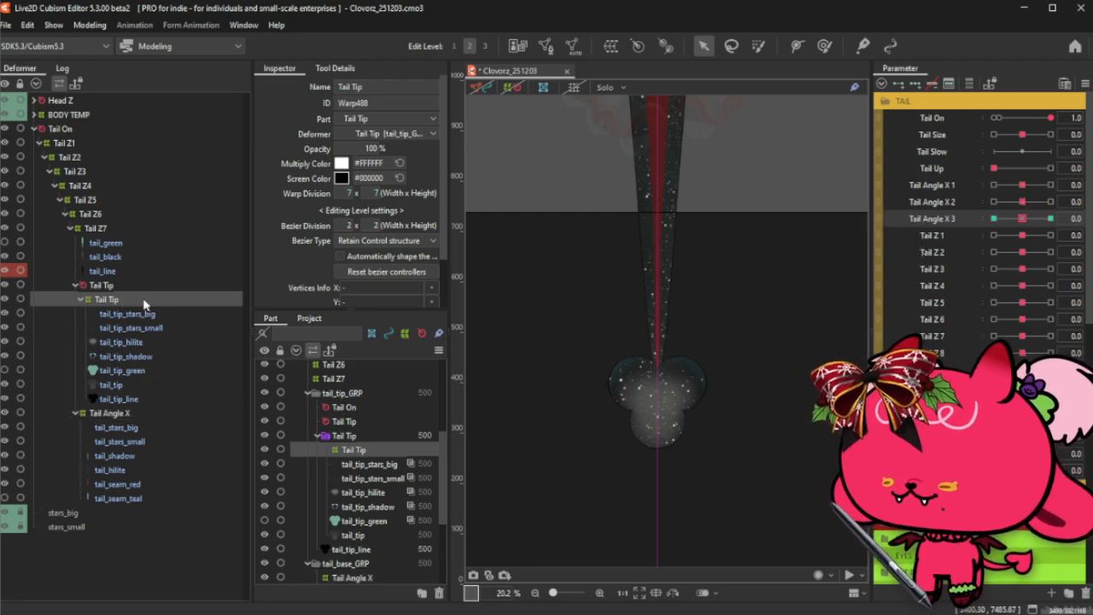
- Blend the Tail Tip warp's form at Tail Angle X 3 = 1.0 using a compatibility of -50
drag(1028, 224, 1044, 225)
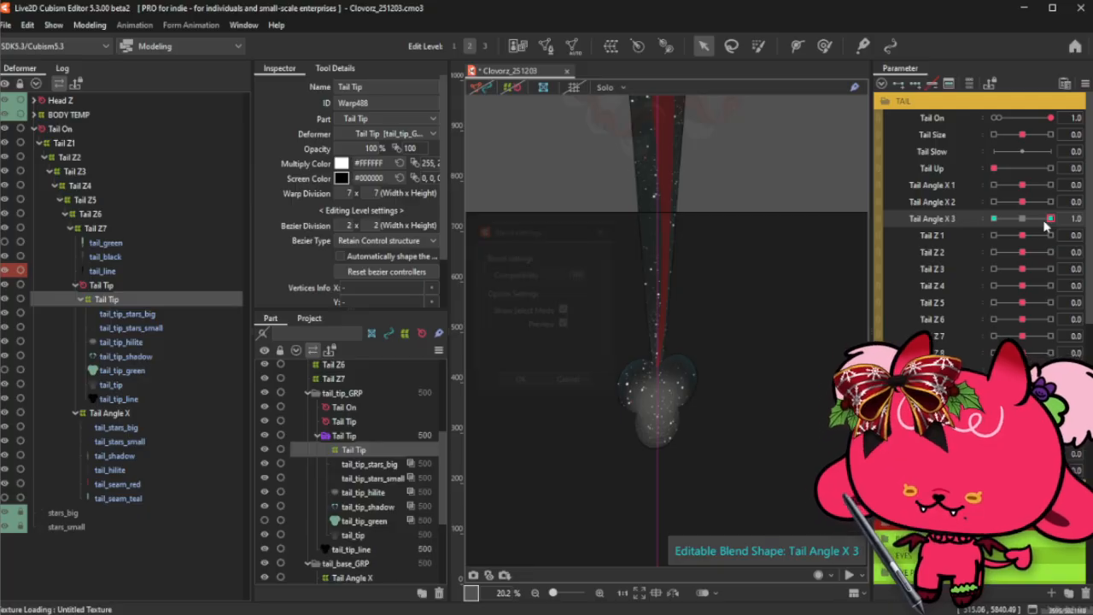
click(561, 273)
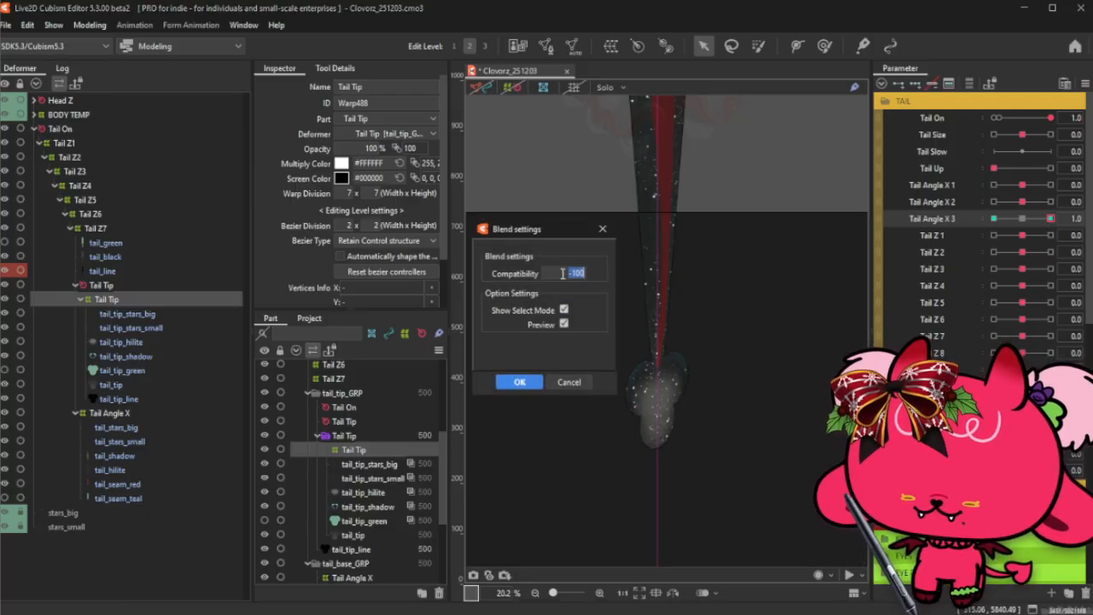
text(-50)
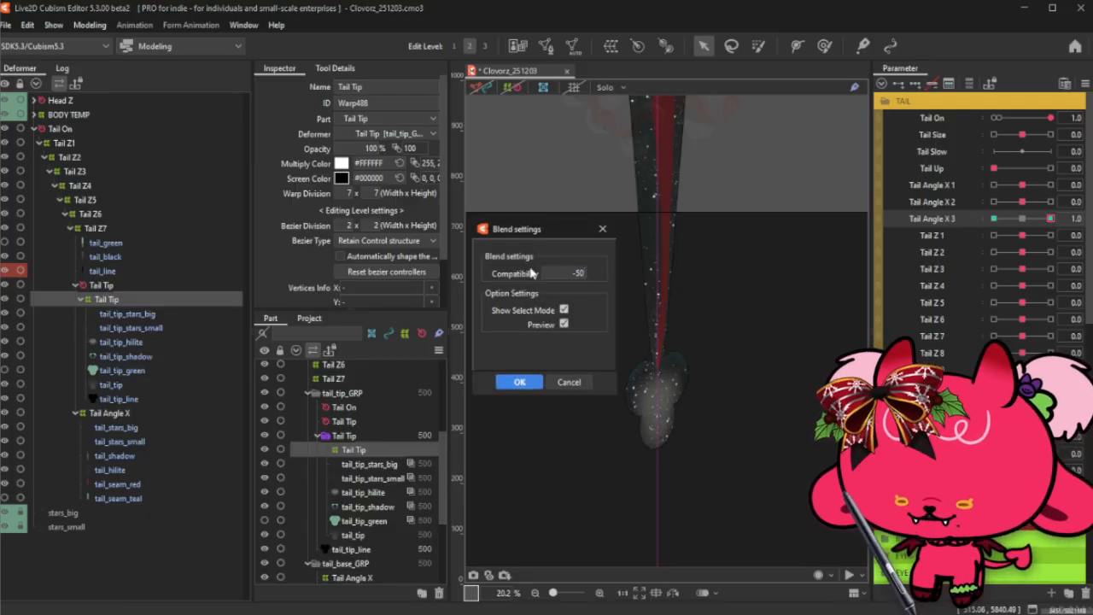
click(505, 386)
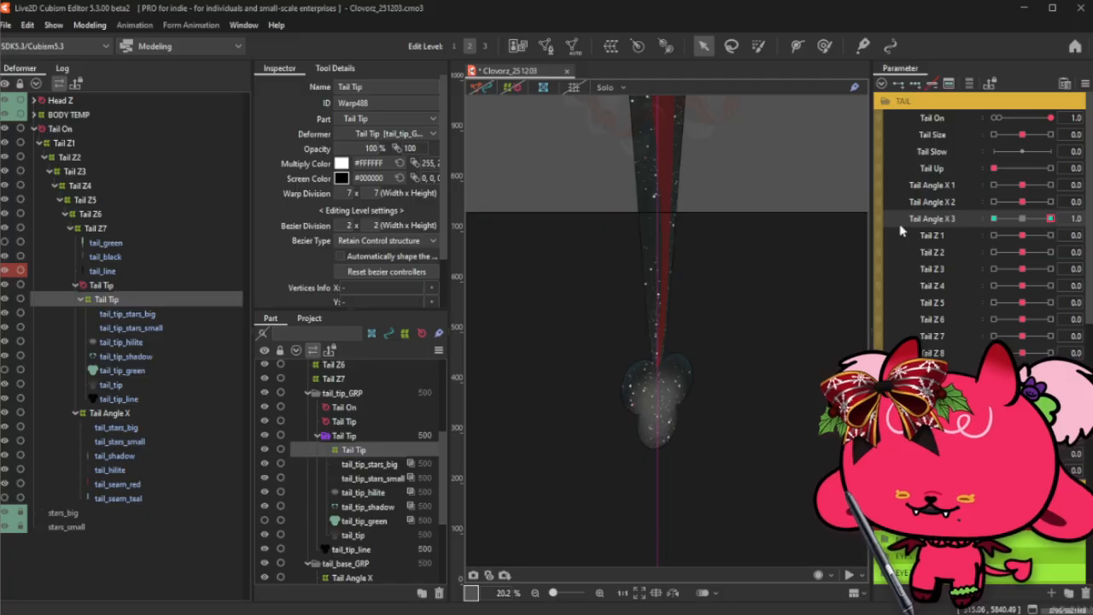
- Apply the same -50 compatibility blend to the Tail Tip warp at Tail Angle X 3 = -1.0
click(994, 219)
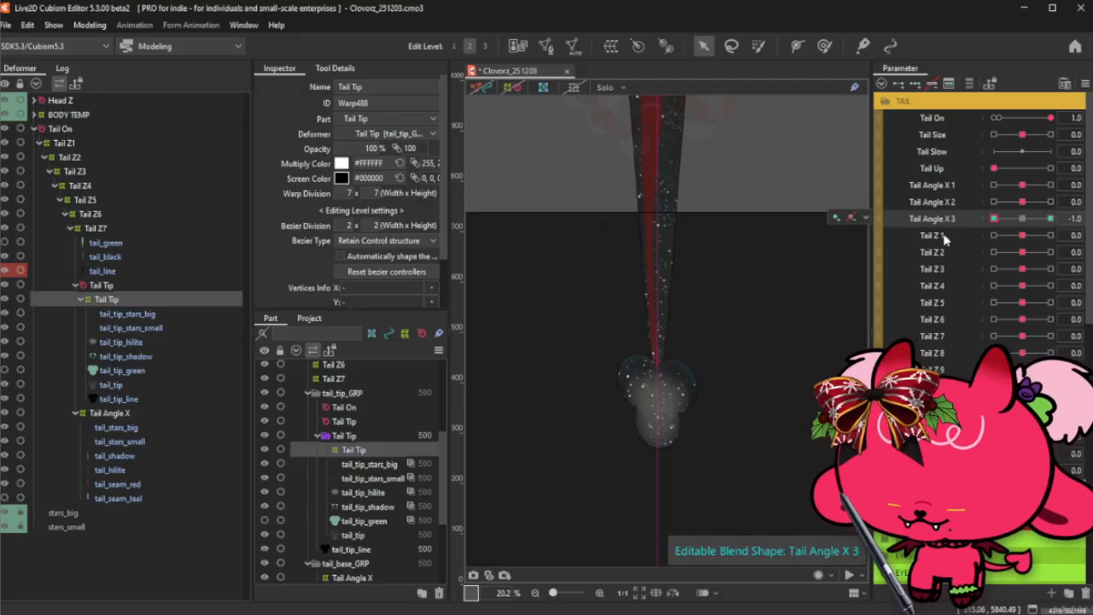
key(ctrl+shift+v)
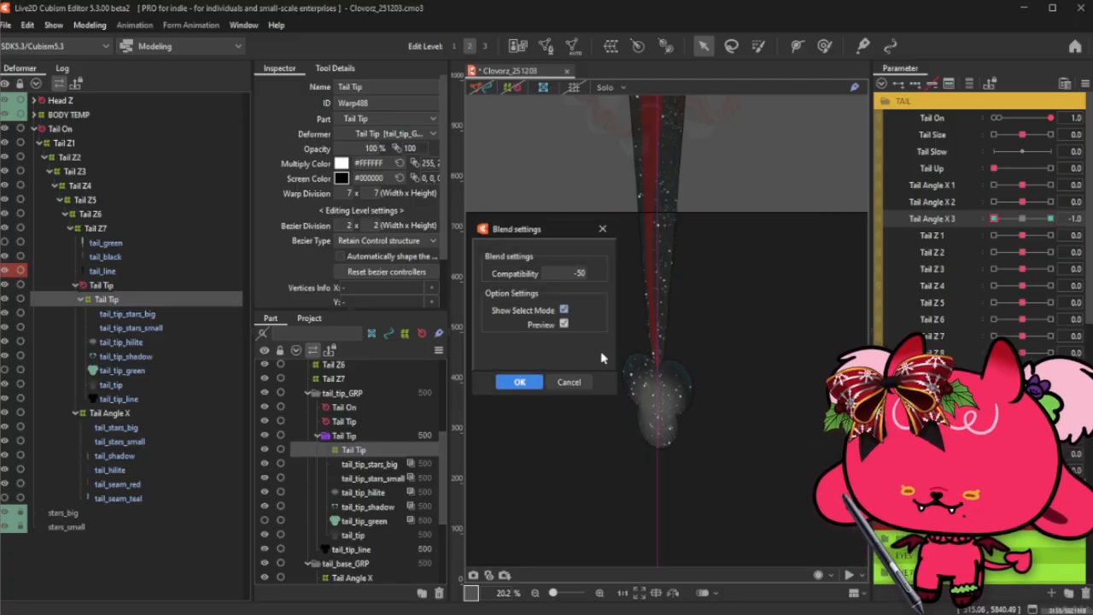
click(531, 381)
- Return Tail Angle X 3 to 0.0 and save the model
click(1026, 219)
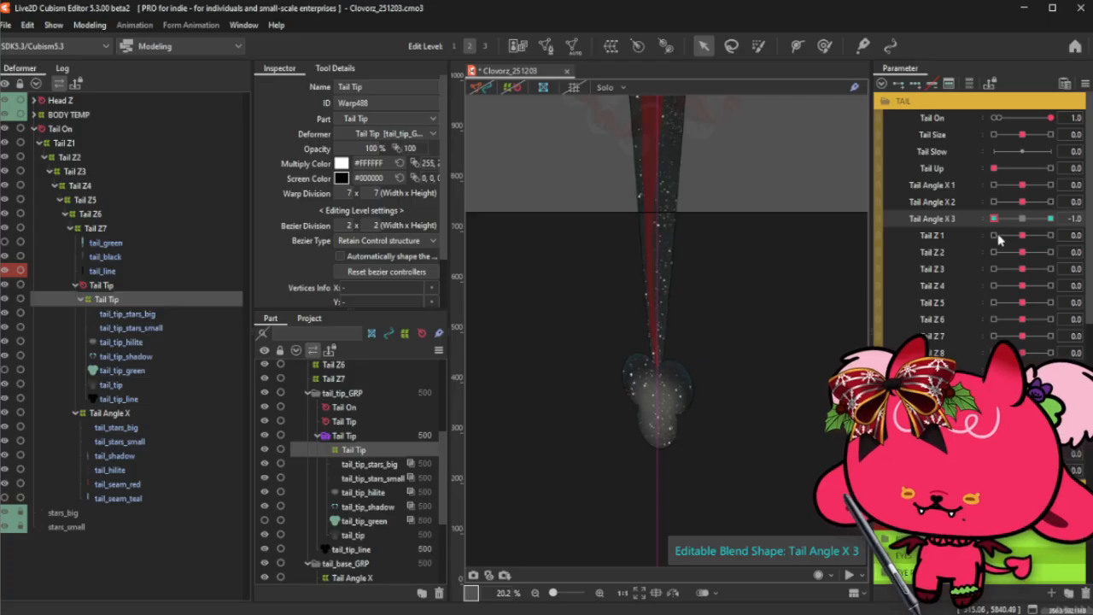
mouse_move(1039, 242)
mouse_down()
mouse_move(1055, 235)
mouse_move(977, 257)
mouse_move(1030, 225)
mouse_up()
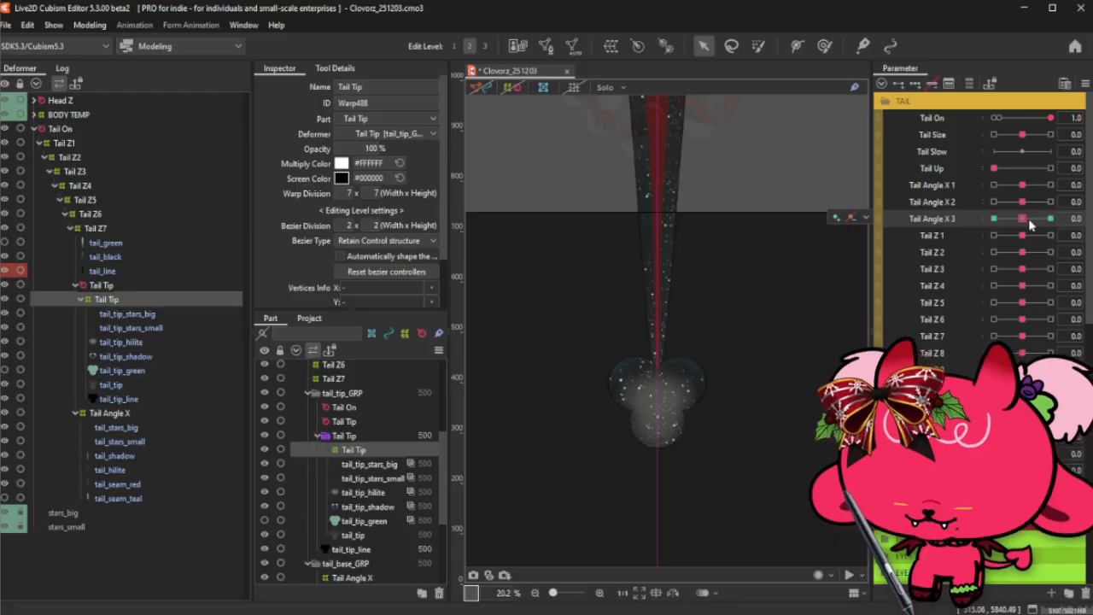
key(ctrl+s)
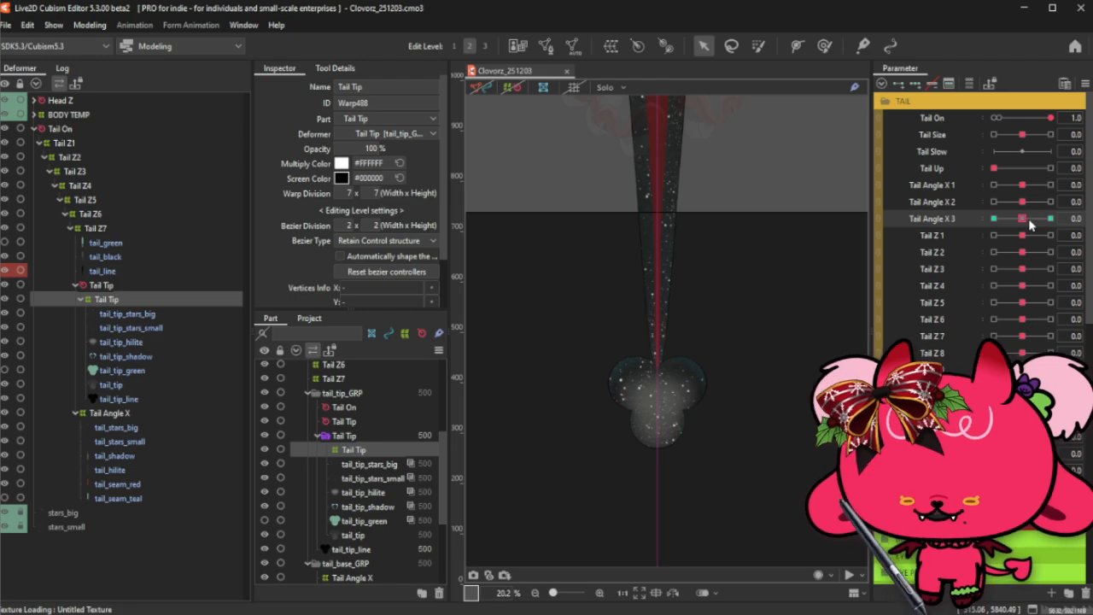
- Check the reduced tail tip deformation by moving Tail Angle X 3 off center and to 1.0, and return it to 0.0
mouse_move(1023, 222)
mouse_down()
mouse_move(1053, 231)
mouse_move(1010, 230)
mouse_up()
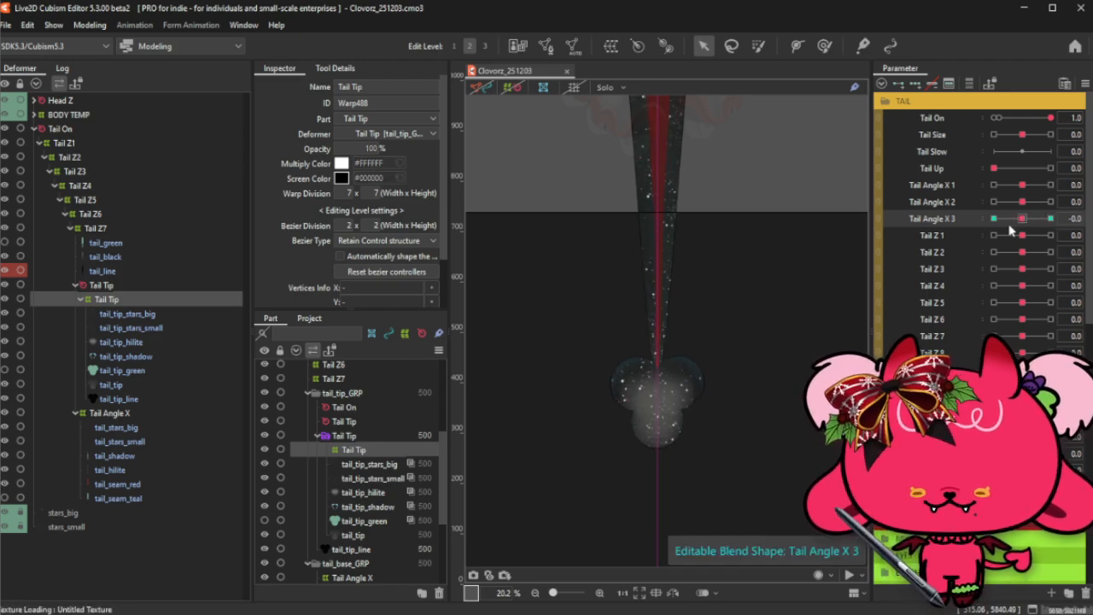
click(1024, 221)
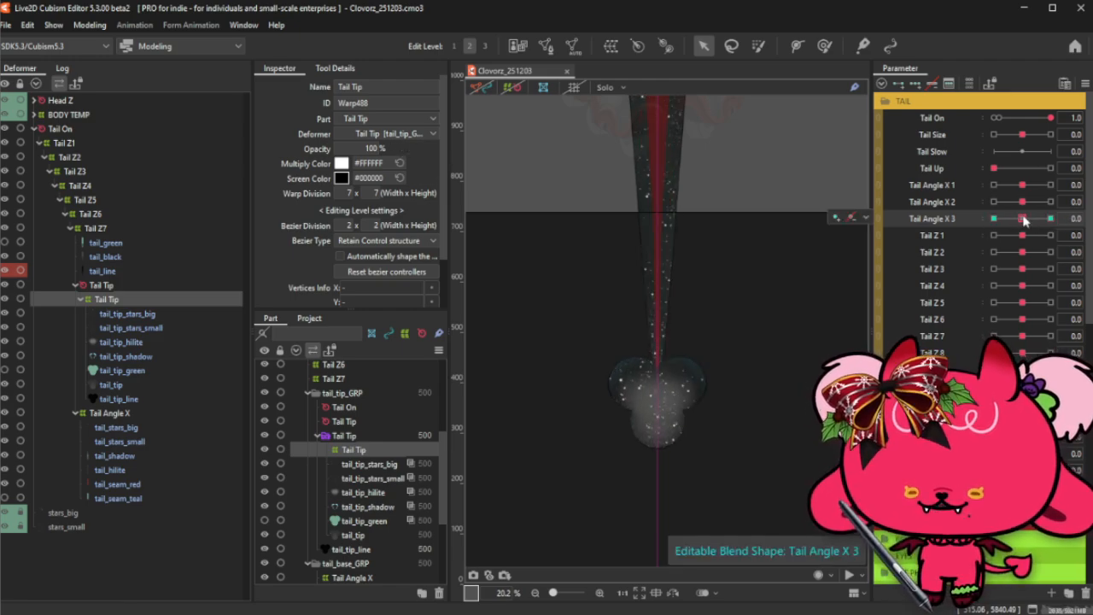
click(1050, 219)
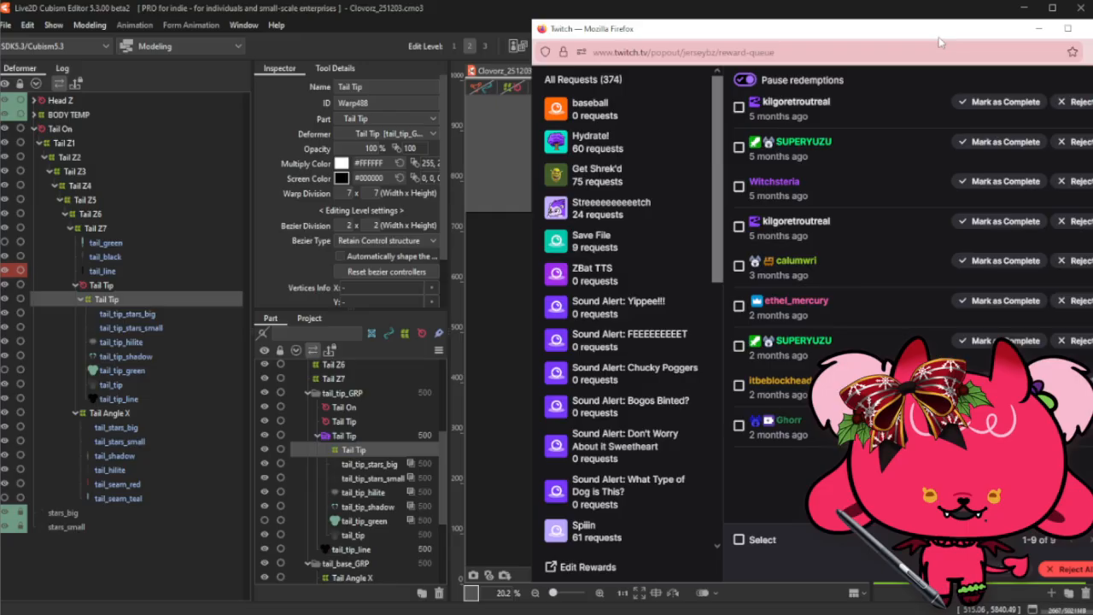
drag(917, 35, 636, 614)
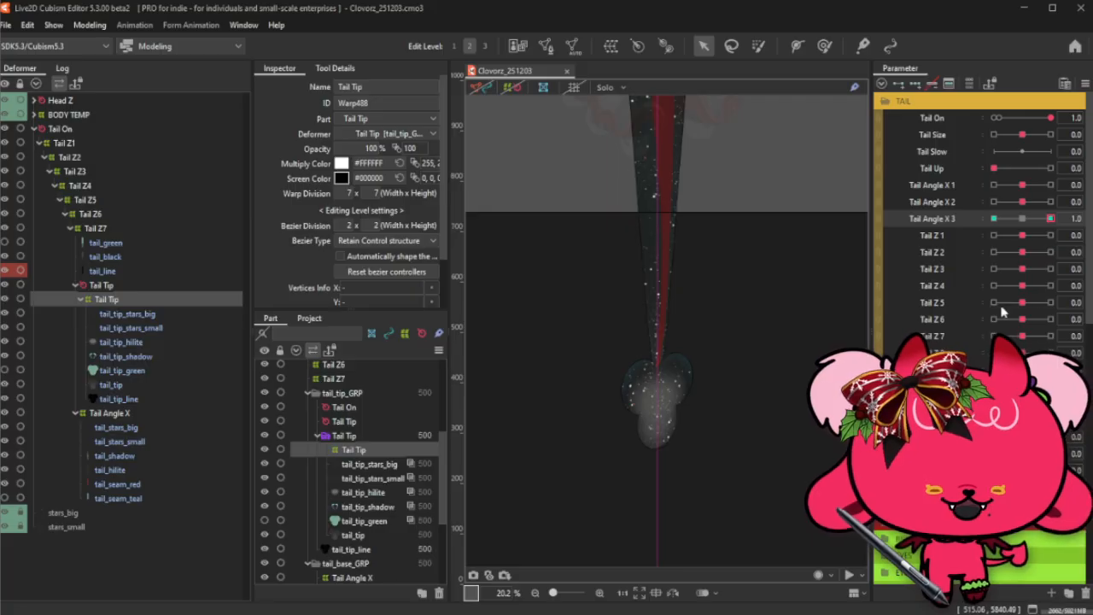
click(1054, 219)
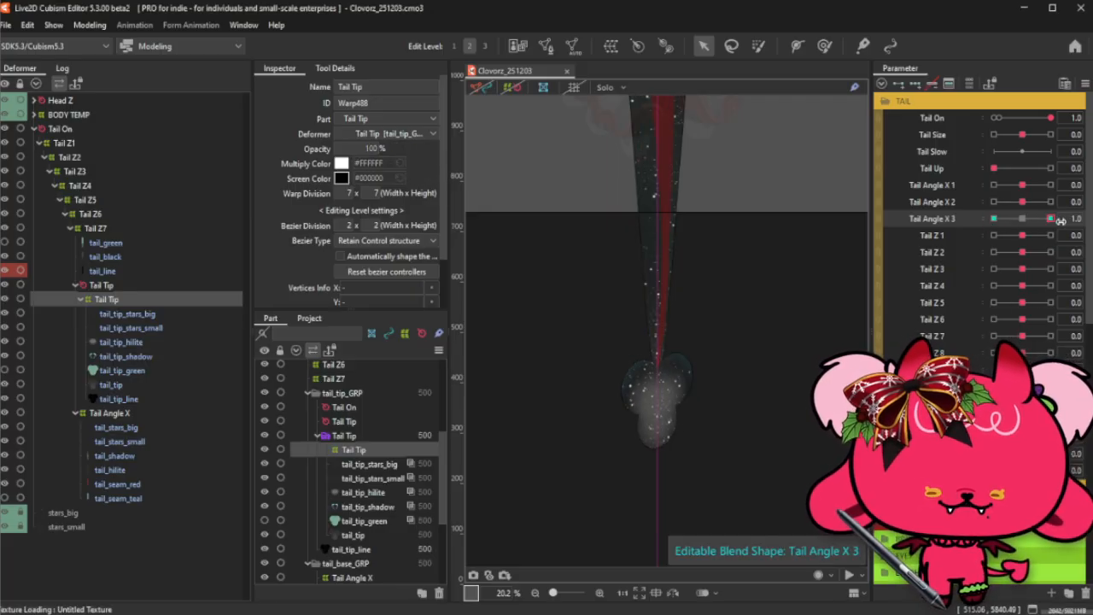
click(1024, 220)
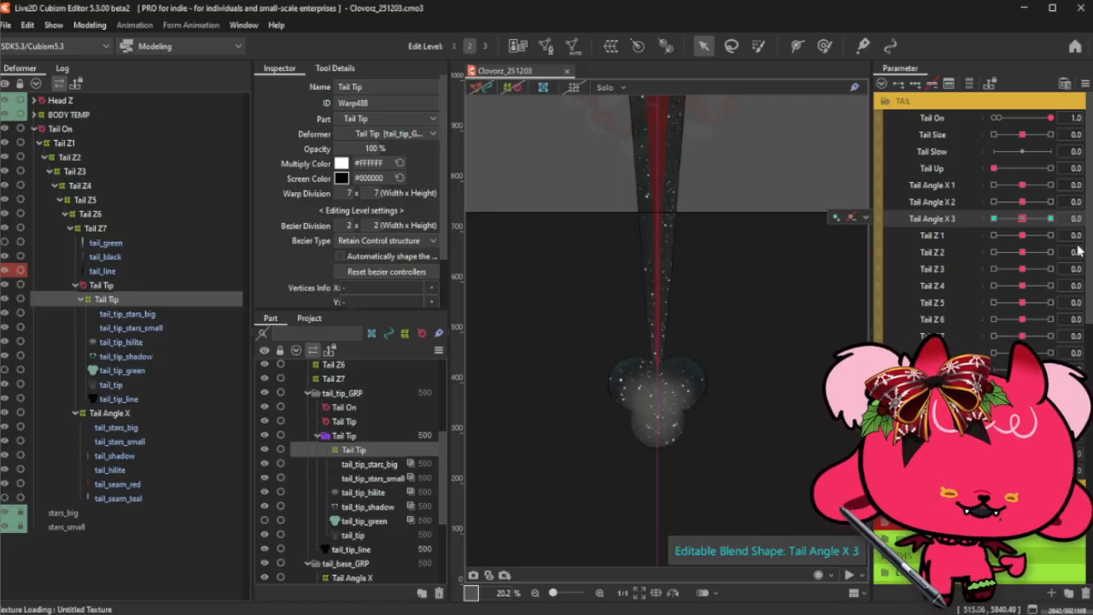
- Examine the tail's swing in the physics settings preview, and close the physics settings
click(89, 26)
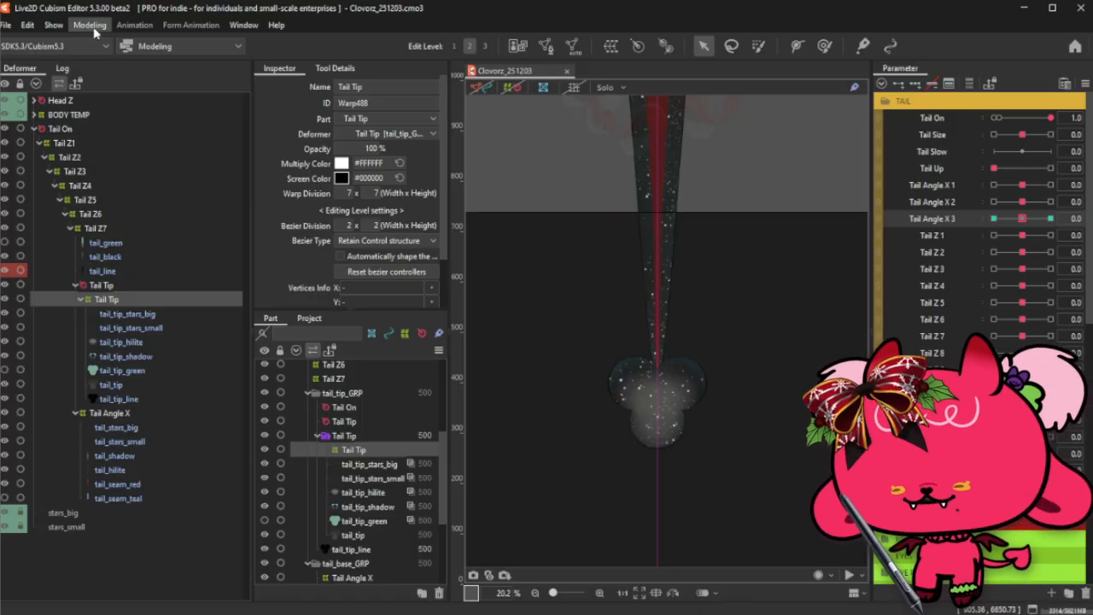
click(117, 313)
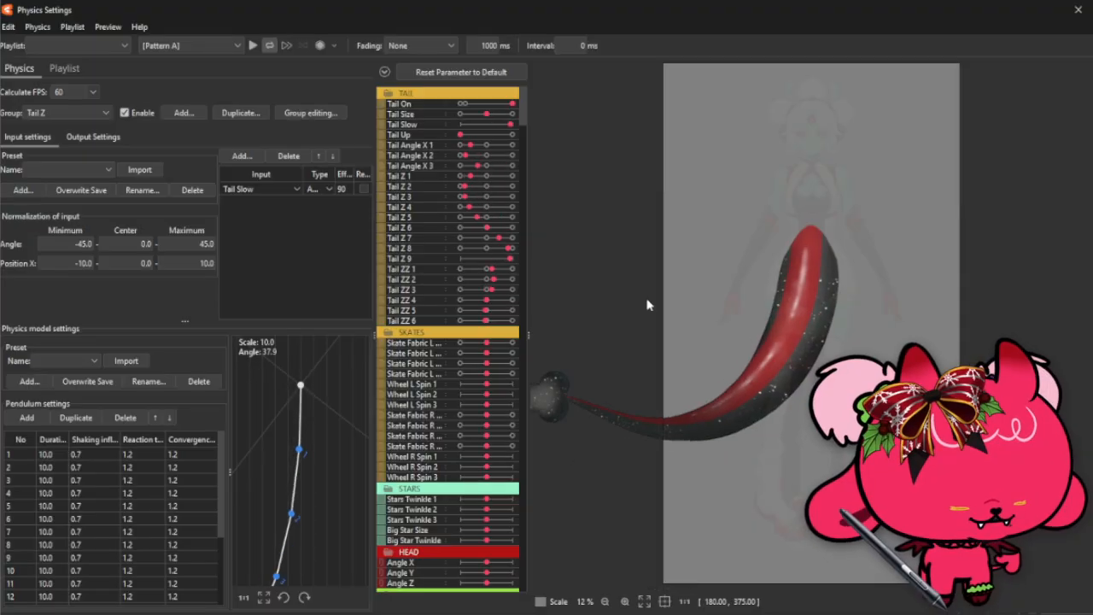
drag(779, 14, 669, 13)
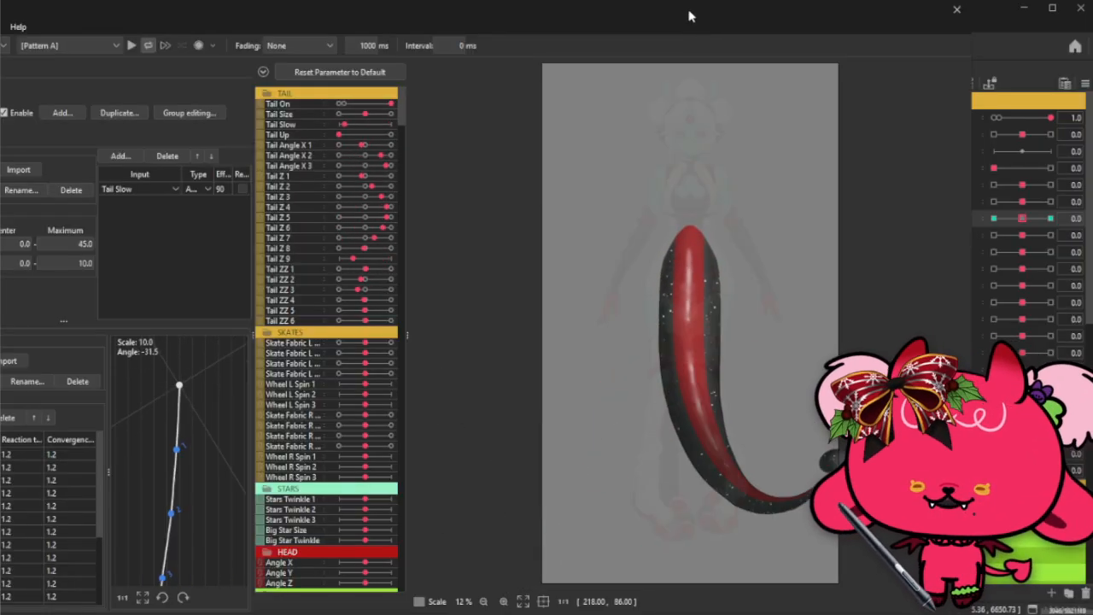
drag(688, 14, 652, 16)
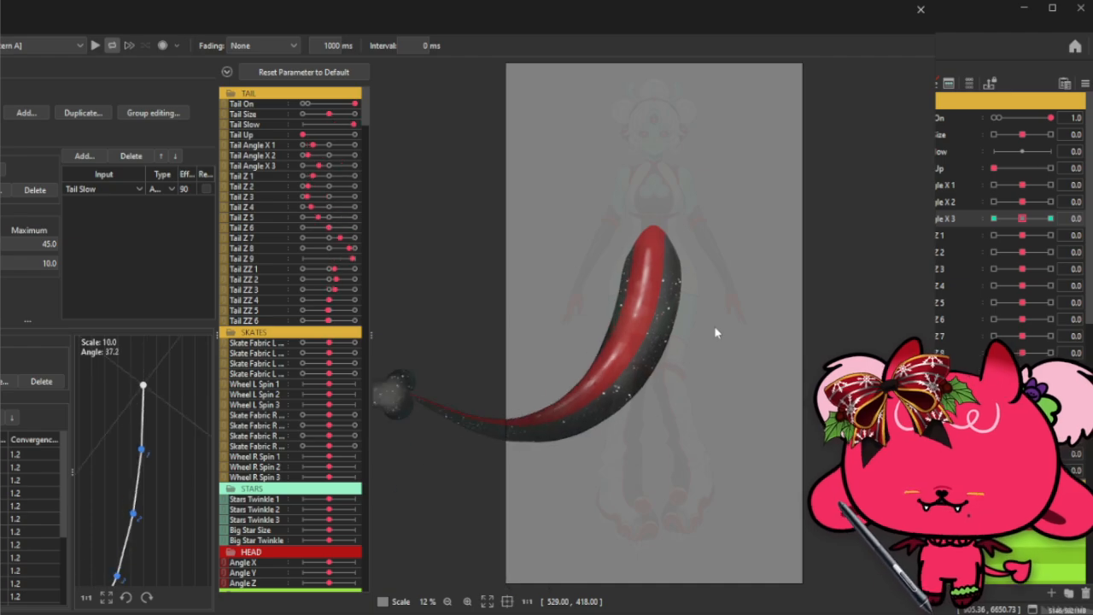
click(921, 10)
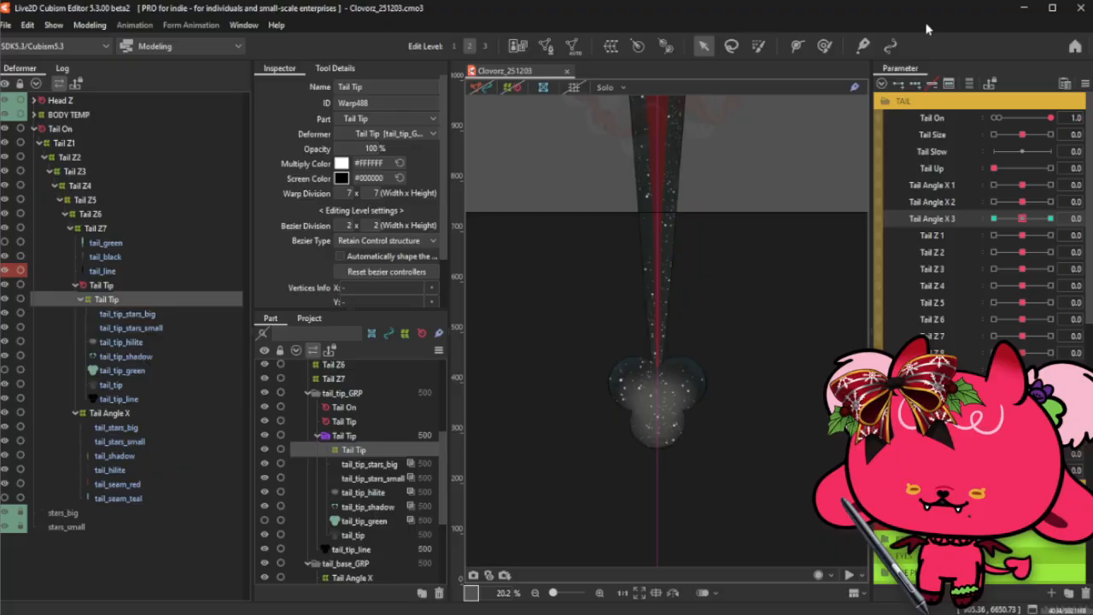
- Collapse the parameter groups and open the recent file Axiom_251125.cmo3
click(975, 105)
click(10, 25)
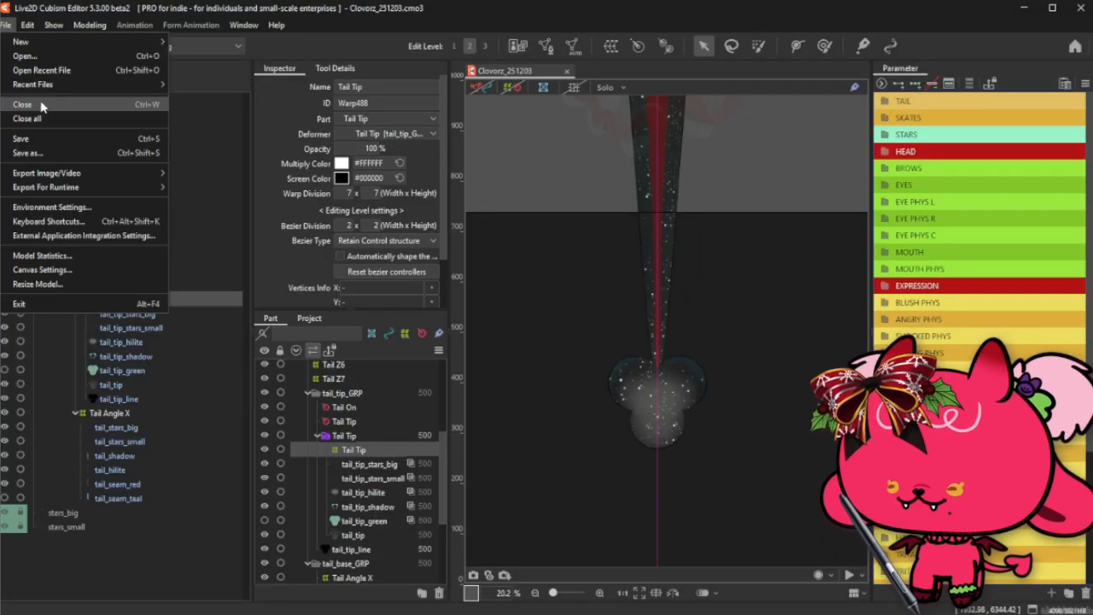
mouse_move(58, 89)
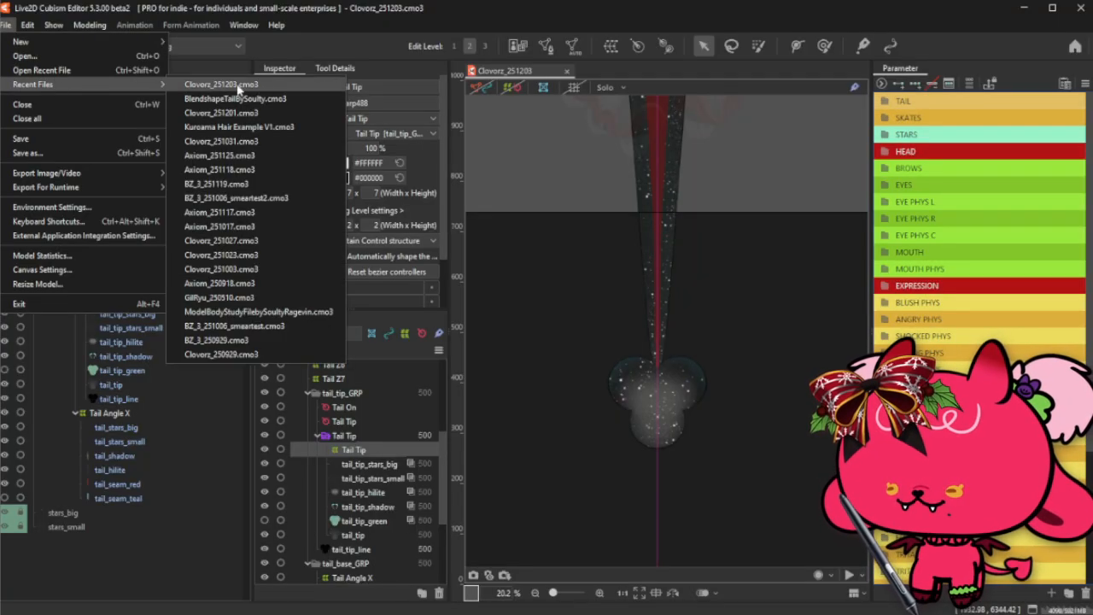
click(269, 160)
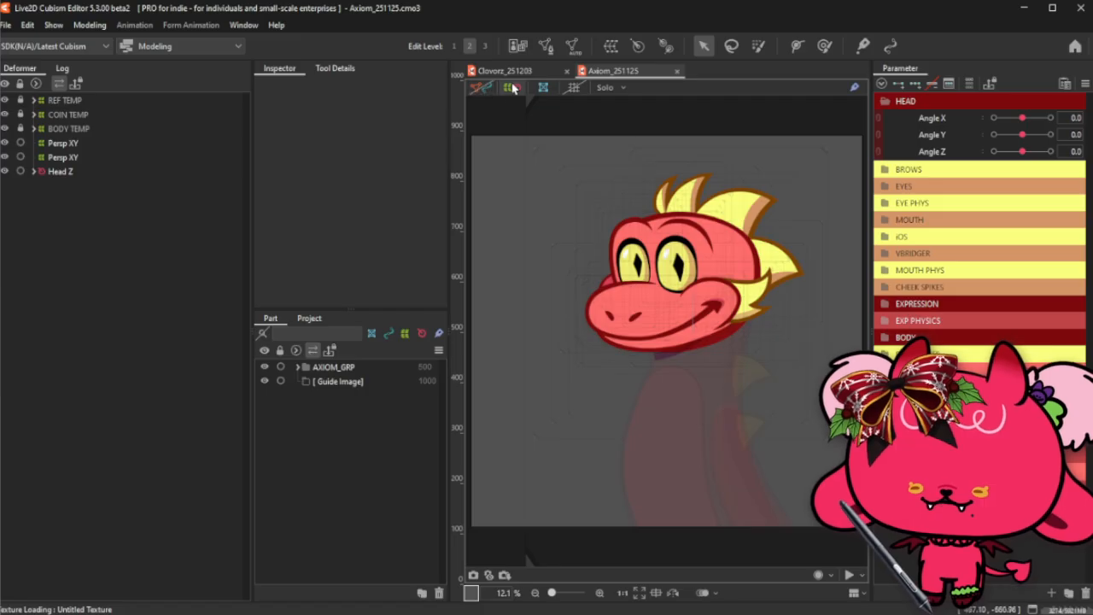
- Open the Axiom model's physics settings and allow remote connections from other devices for the preview
click(90, 25)
click(146, 313)
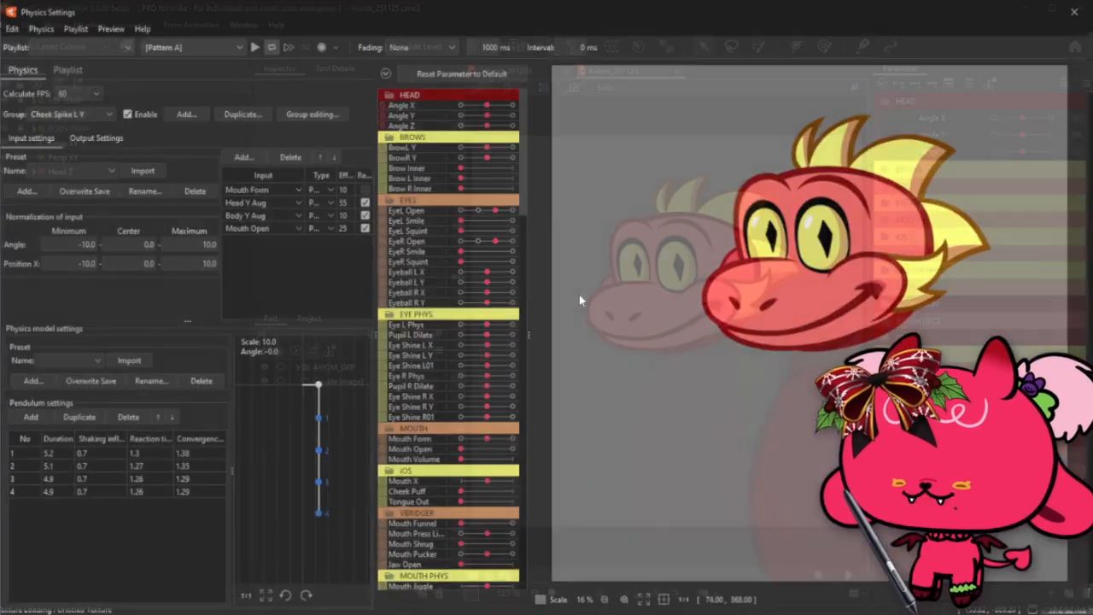
click(106, 29)
click(165, 152)
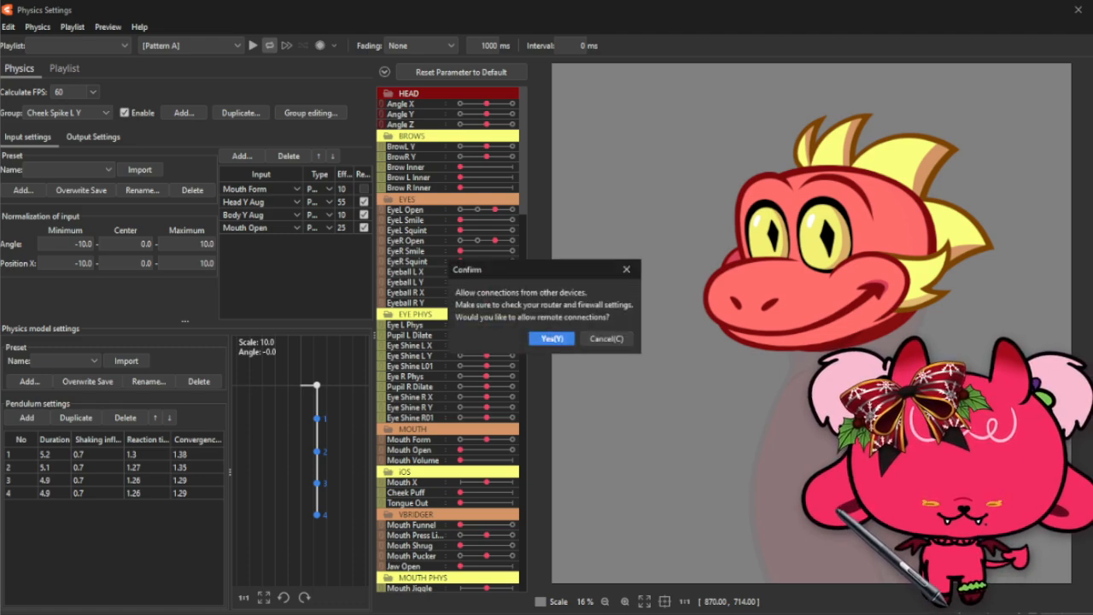
click(556, 342)
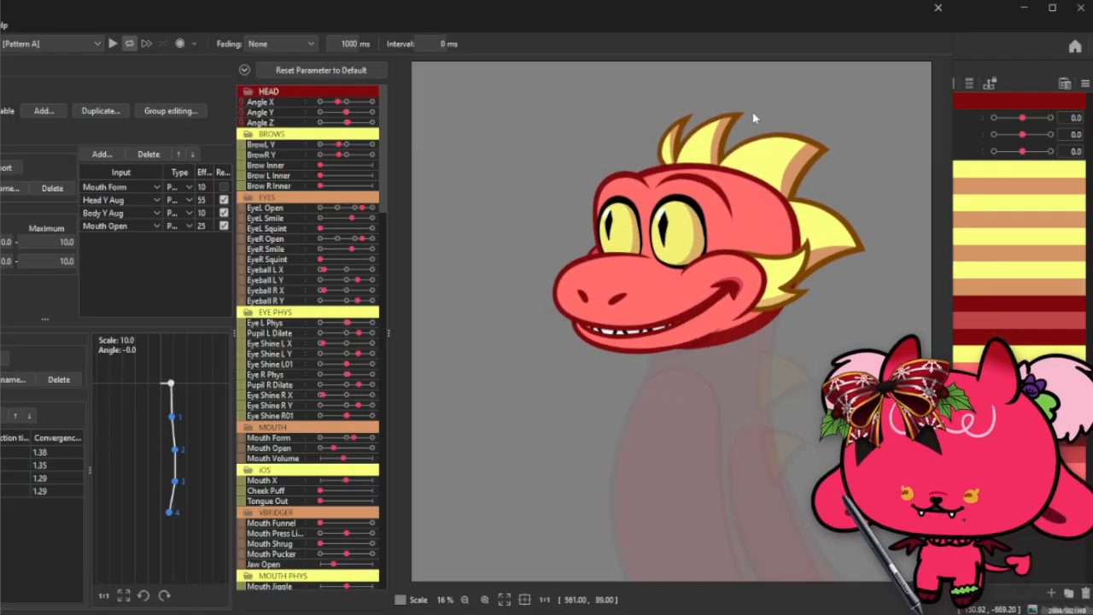
- Close the Axiom model and its physics settings, and set the CLOVORZ_GRP part's opacity to 100%
click(938, 11)
click(678, 71)
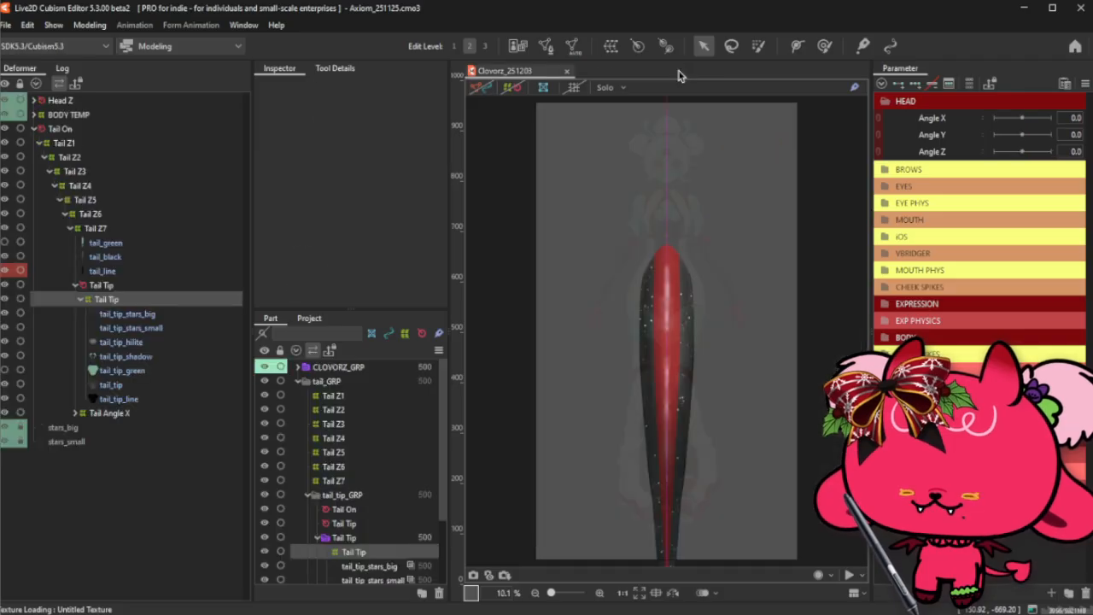
click(340, 367)
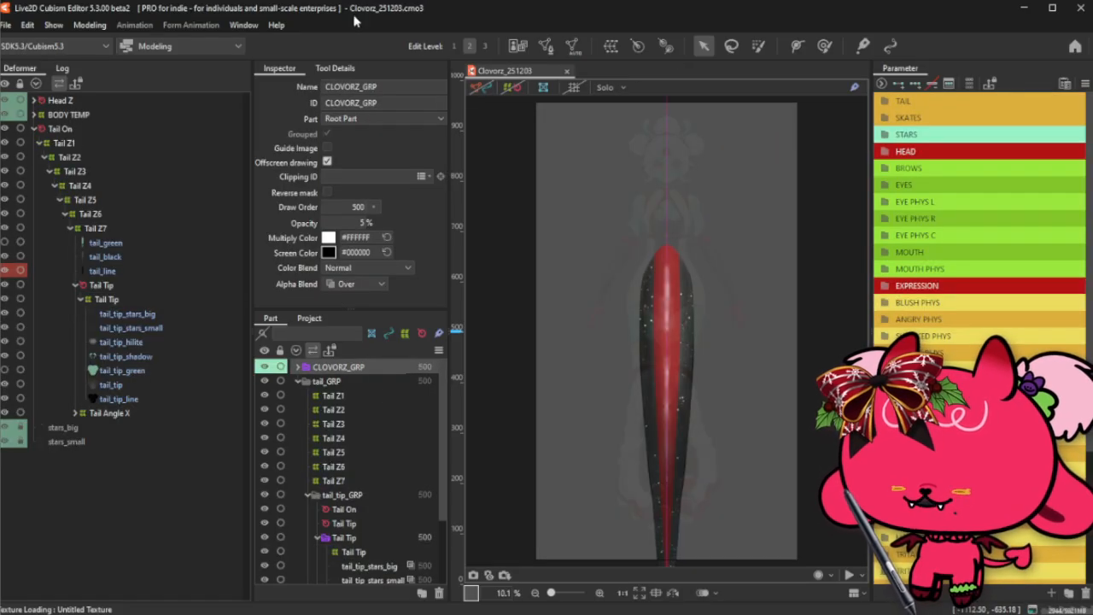
drag(342, 222, 402, 222)
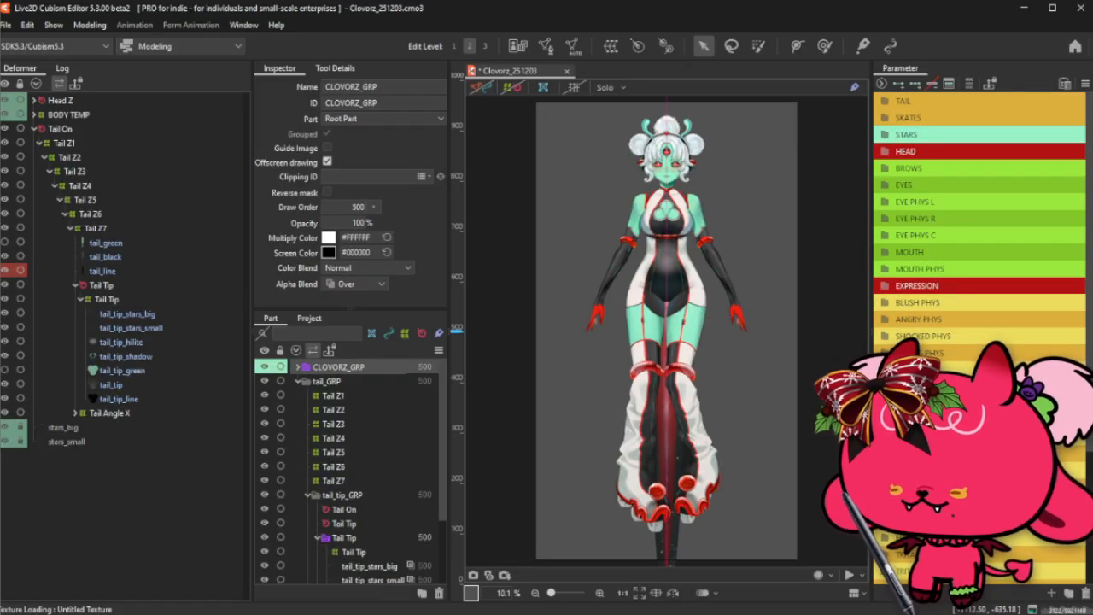
- Open the Clovorz model's physics settings and inspect the moving character up close in the preview
click(89, 25)
click(116, 312)
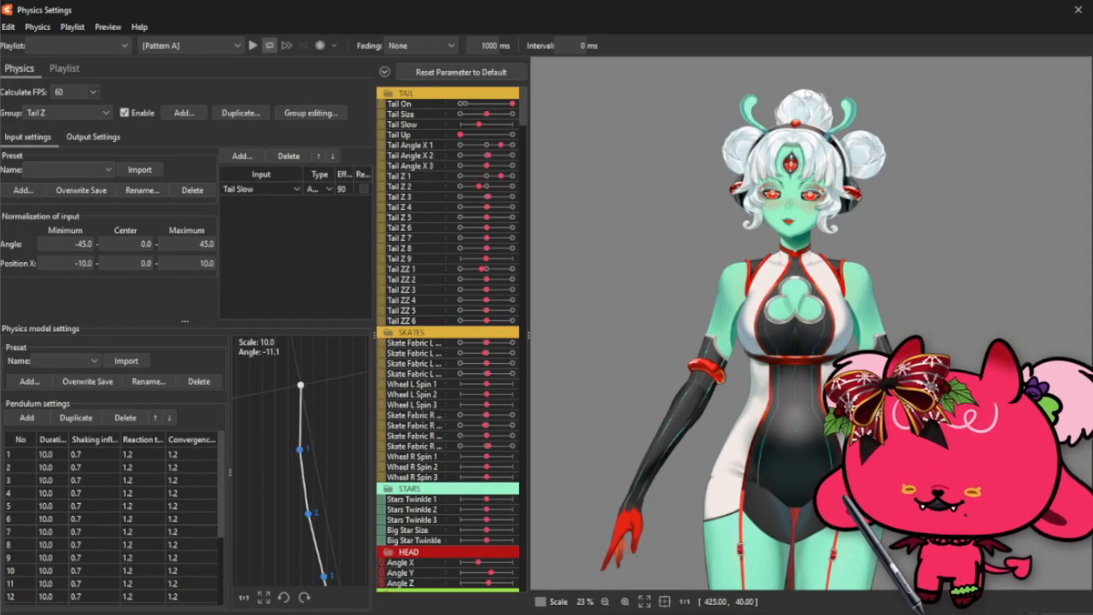
scroll(802, 145, up, 3)
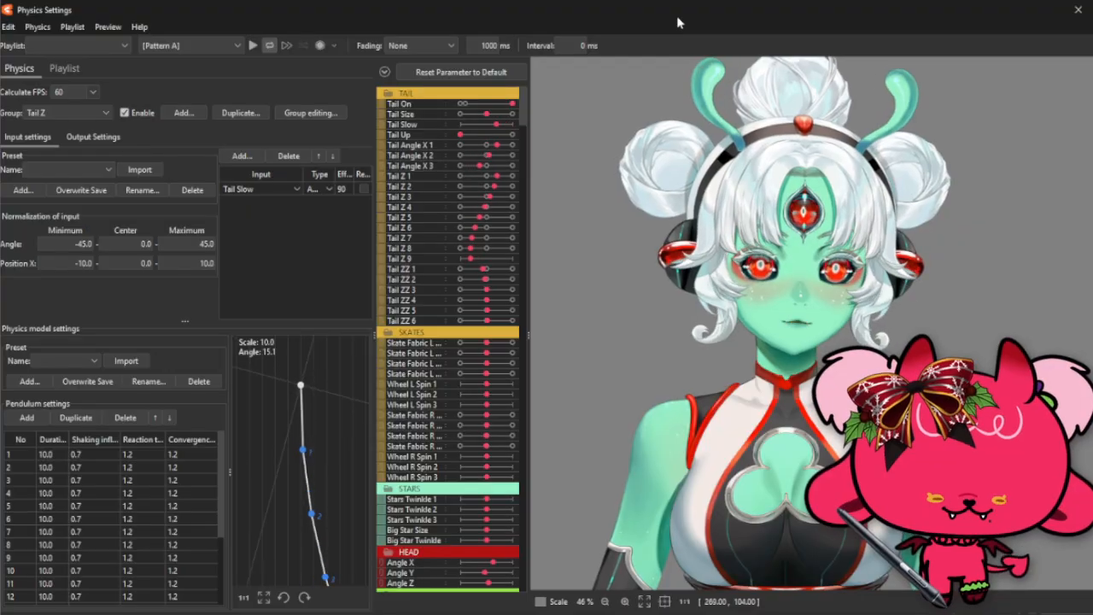
drag(691, 18, 521, 19)
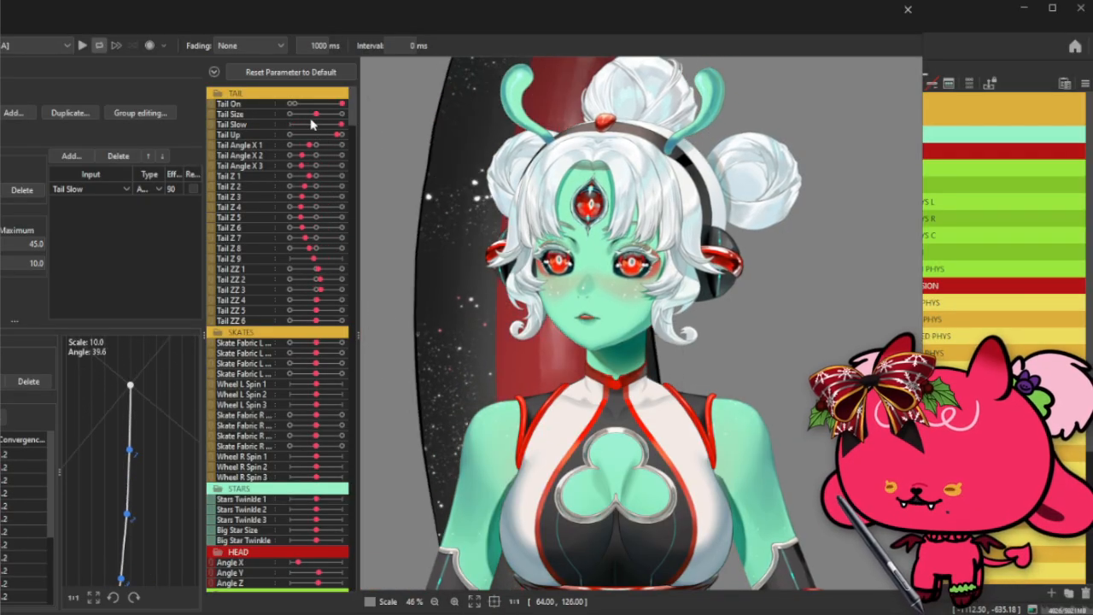
- Lower the preview's Tail Size to about halfway below center and examine the tail's motion behind the full character
drag(316, 114, 291, 115)
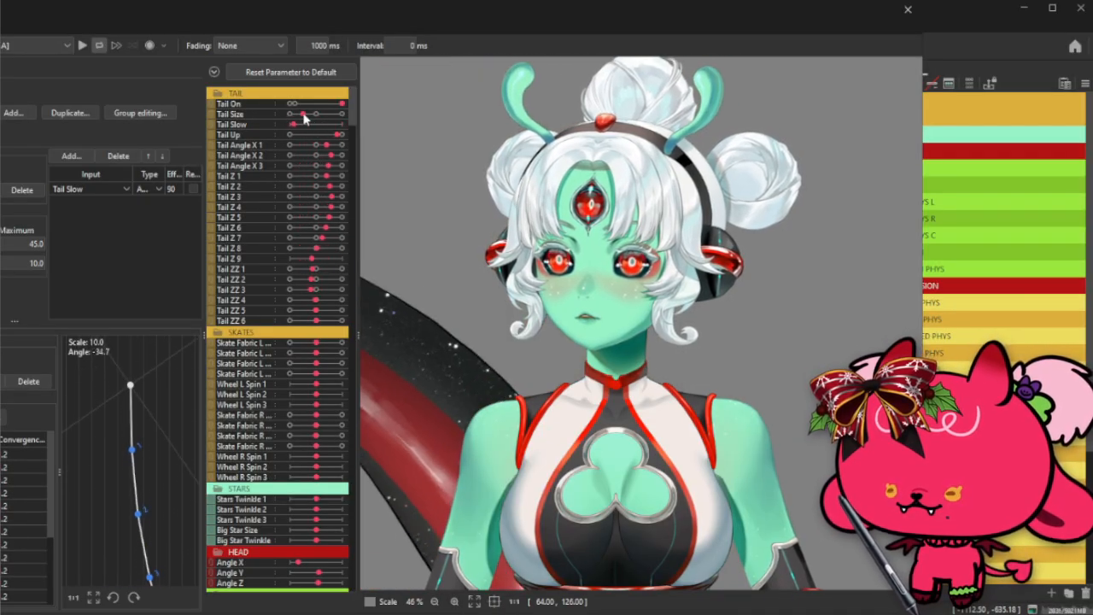
scroll(589, 156, down, 5)
scroll(589, 156, up, 2)
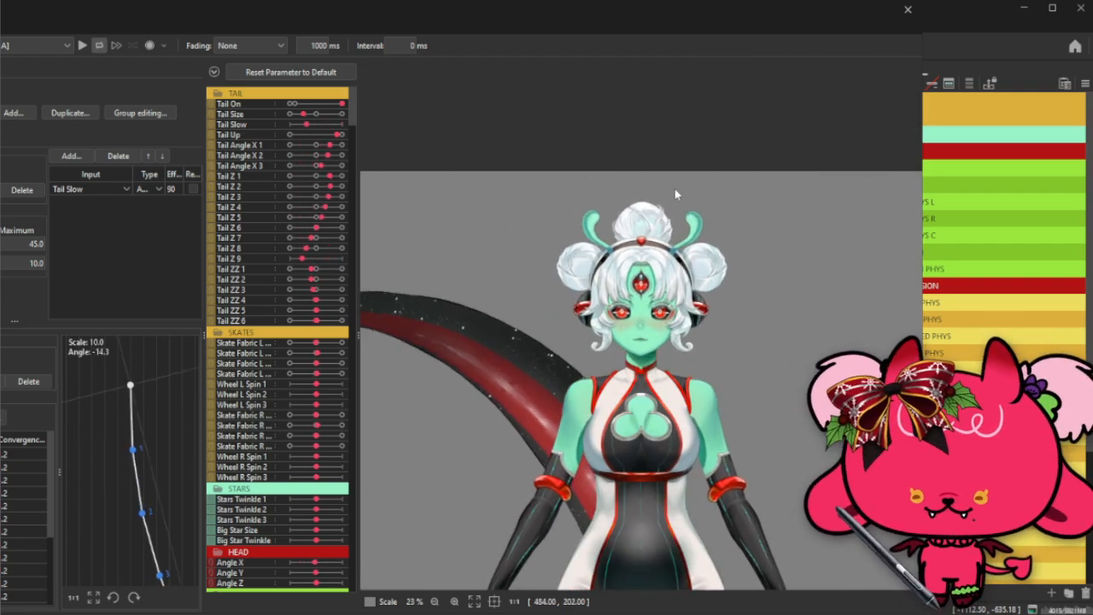
scroll(708, 117, down, 2)
scroll(716, 449, up, 2)
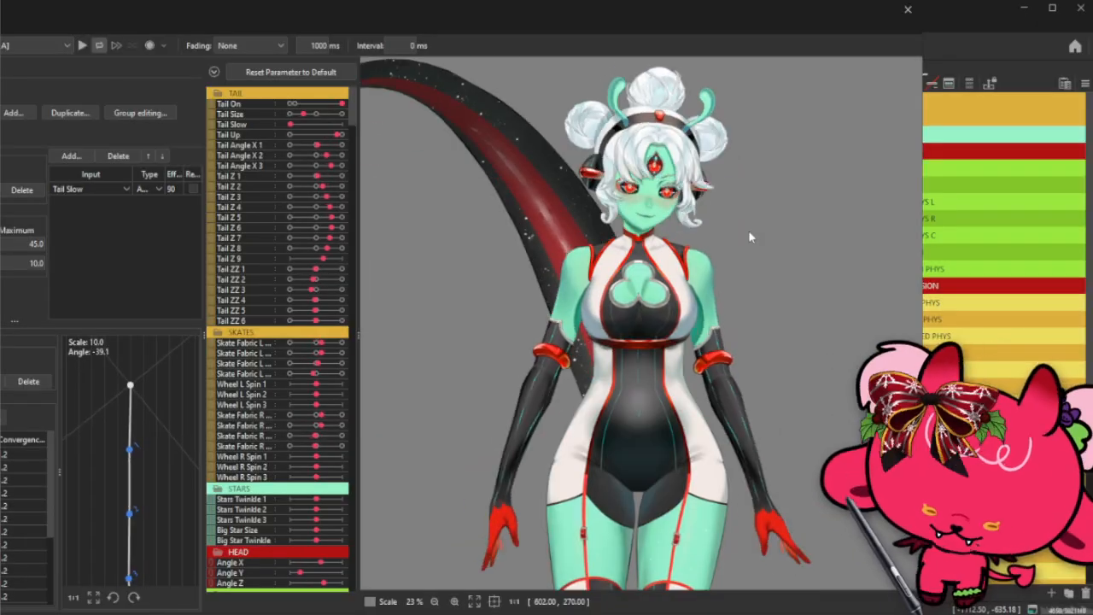
- Examine the moving character's torso, arms, legs and flared leg wear in the physics preview
scroll(623, 175, down, 5)
scroll(614, 416, up, 5)
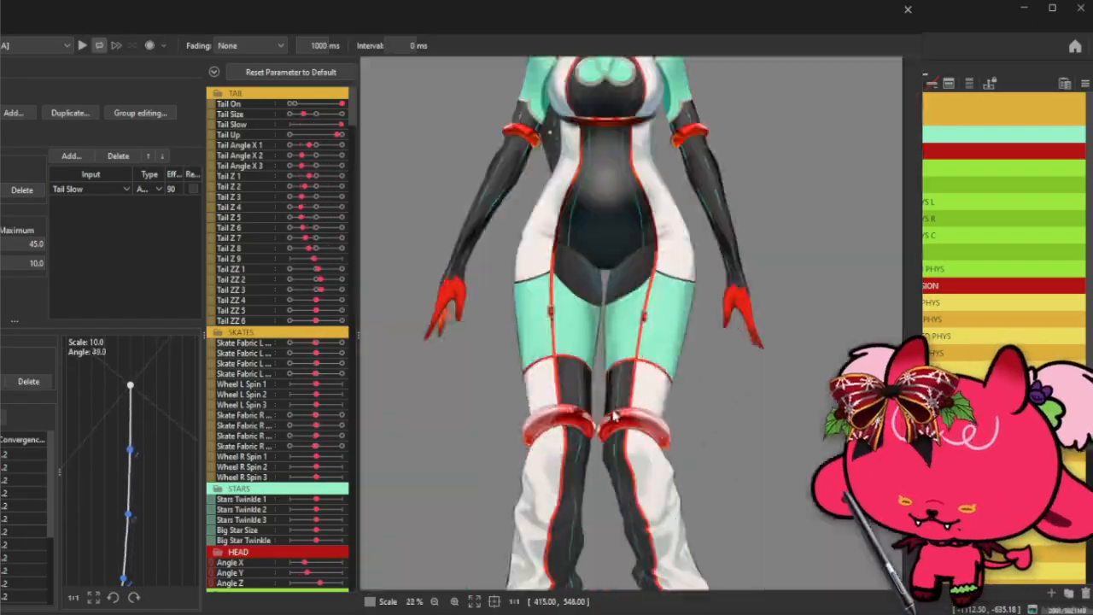
scroll(438, 271, up, 4)
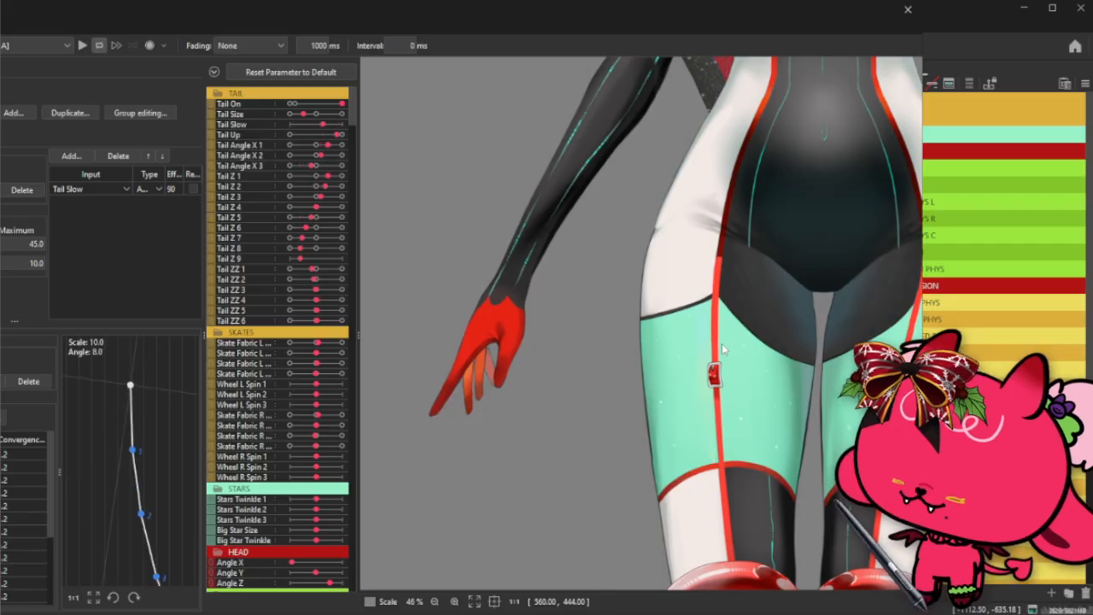
scroll(705, 407, down, 5)
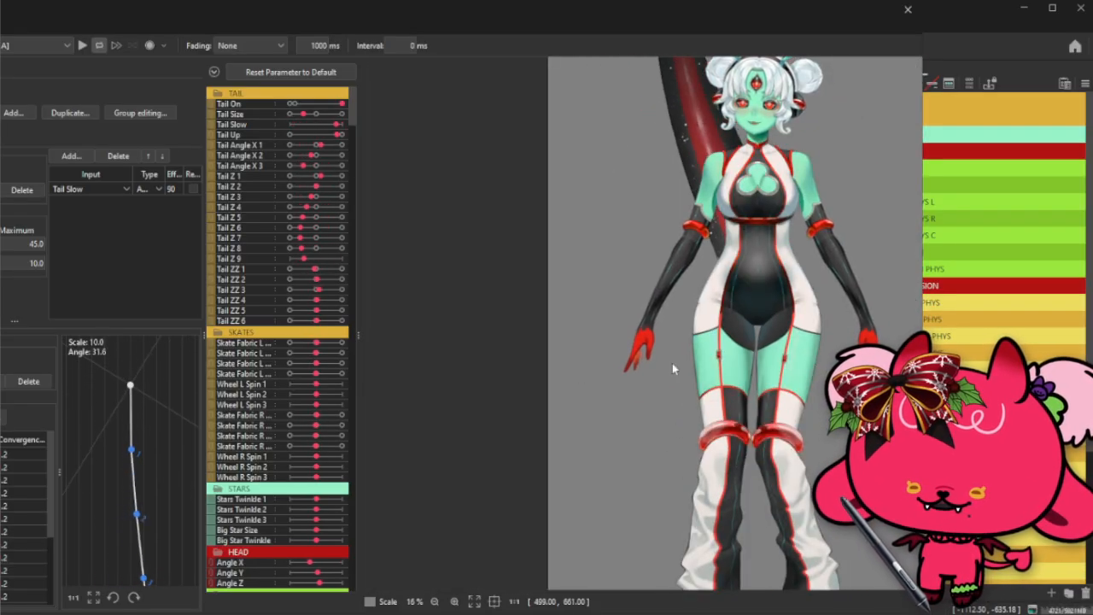
scroll(674, 369, down, 1)
scroll(764, 451, up, 1)
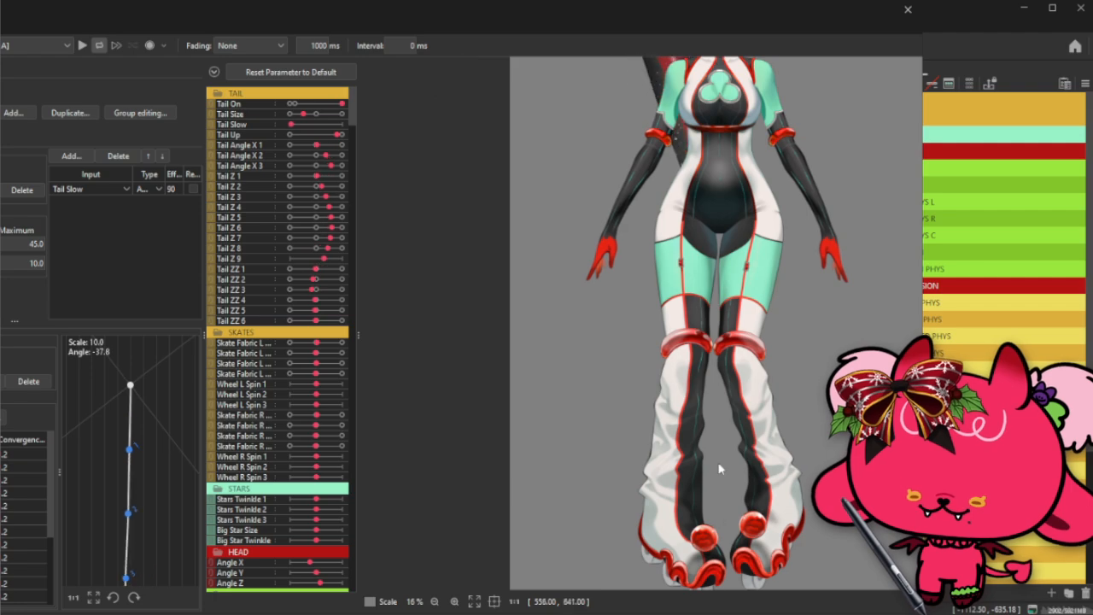
scroll(719, 469, down, 1)
scroll(732, 376, up, 4)
scroll(715, 477, down, 2)
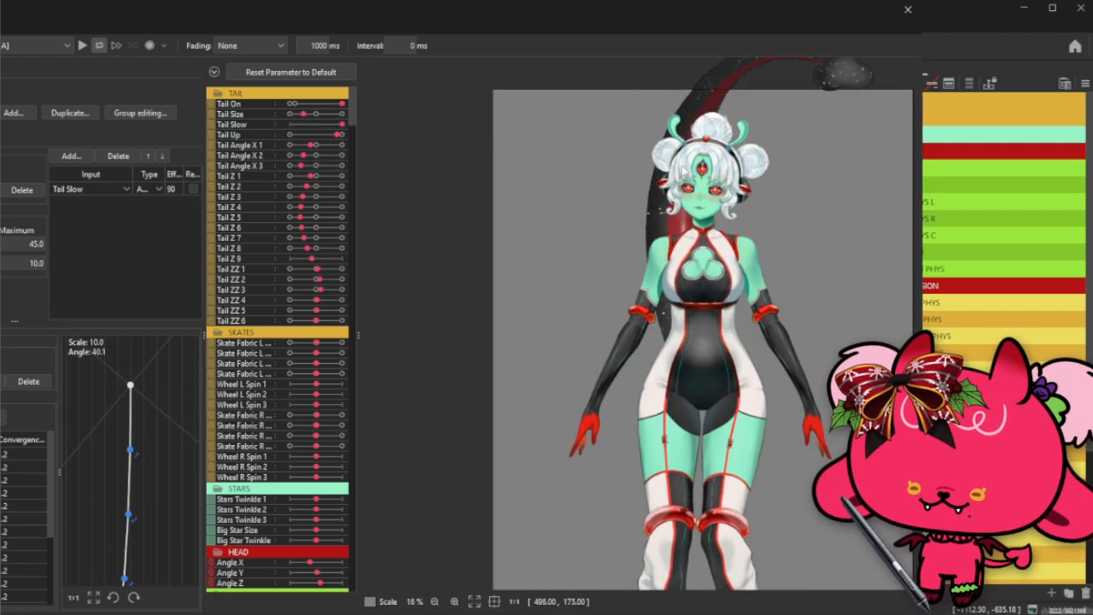
- Examine the character's face, hair buns, antennae and upper body up close against the moving tail
scroll(683, 162, up, 1)
scroll(711, 176, down, 1)
scroll(713, 177, up, 1)
scroll(759, 197, up, 3)
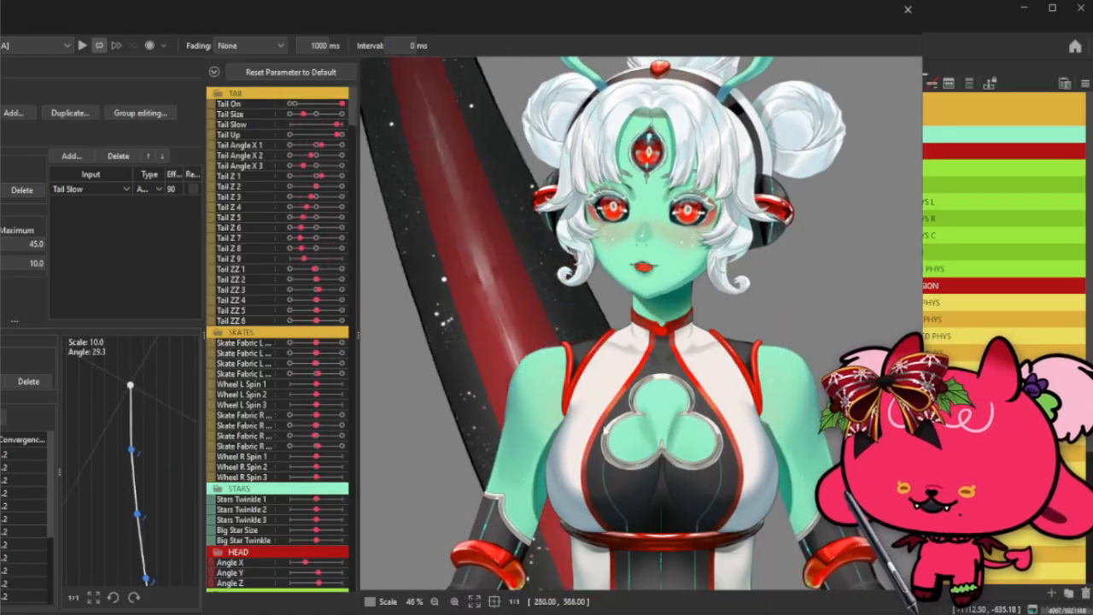
scroll(762, 433, down, 2)
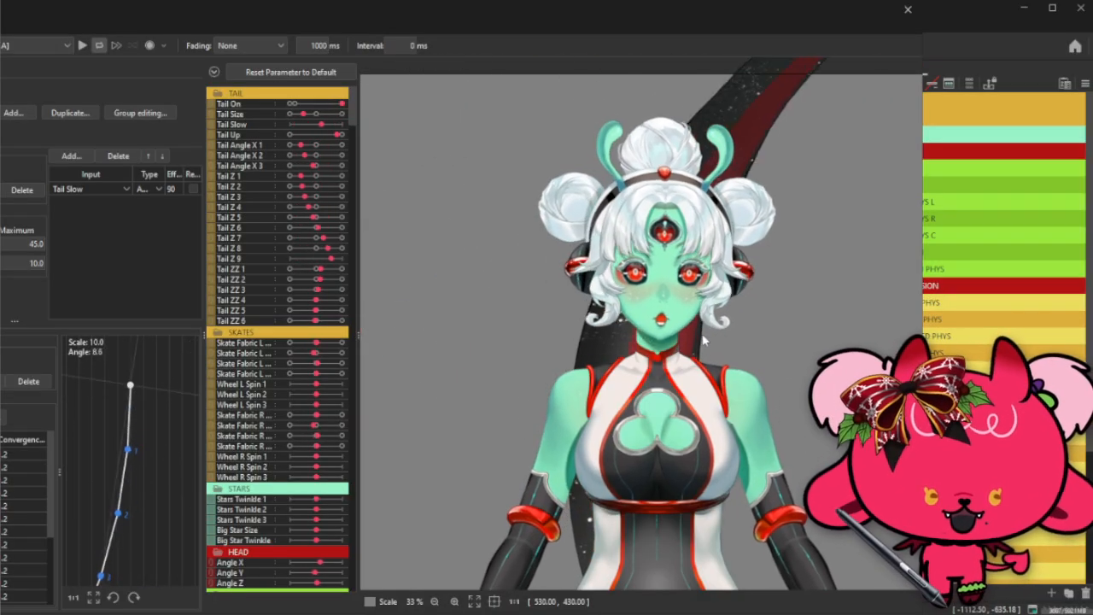
scroll(652, 334, up, 4)
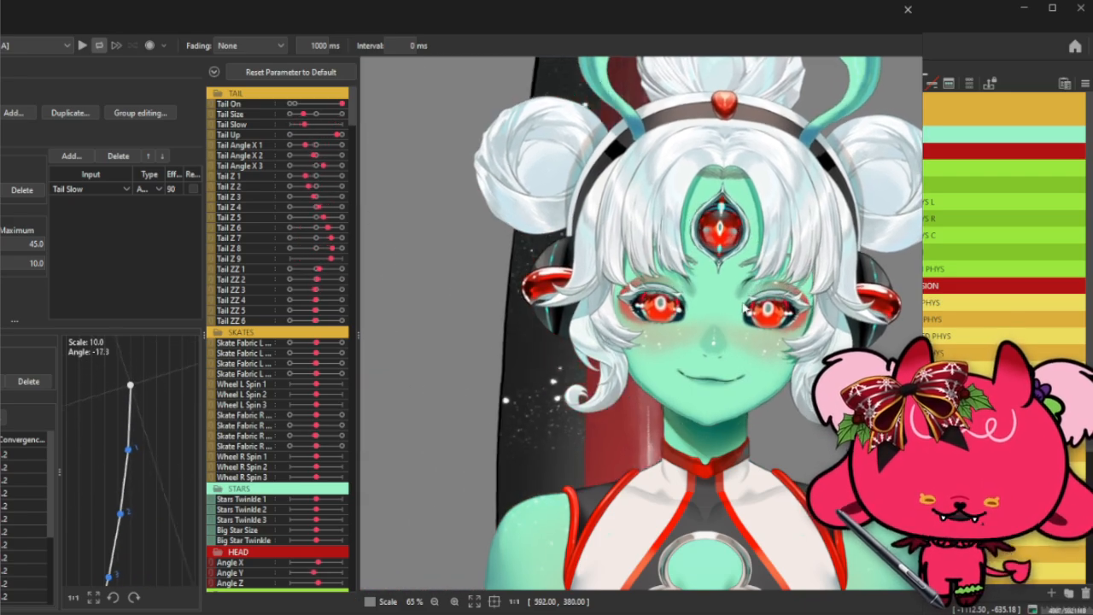
scroll(732, 275, down, 4)
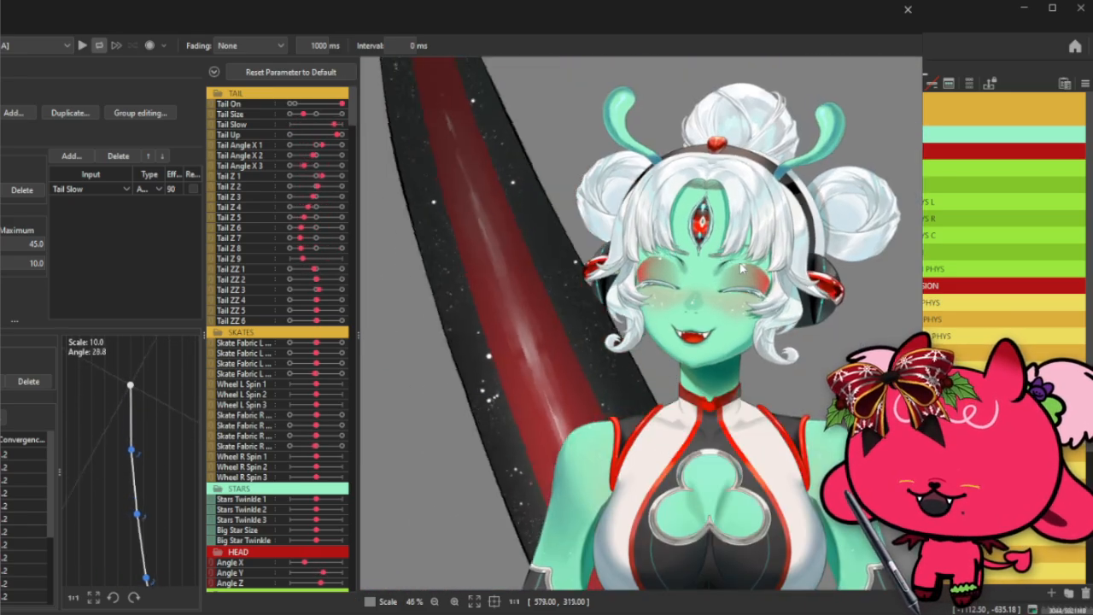
scroll(739, 369, up, 2)
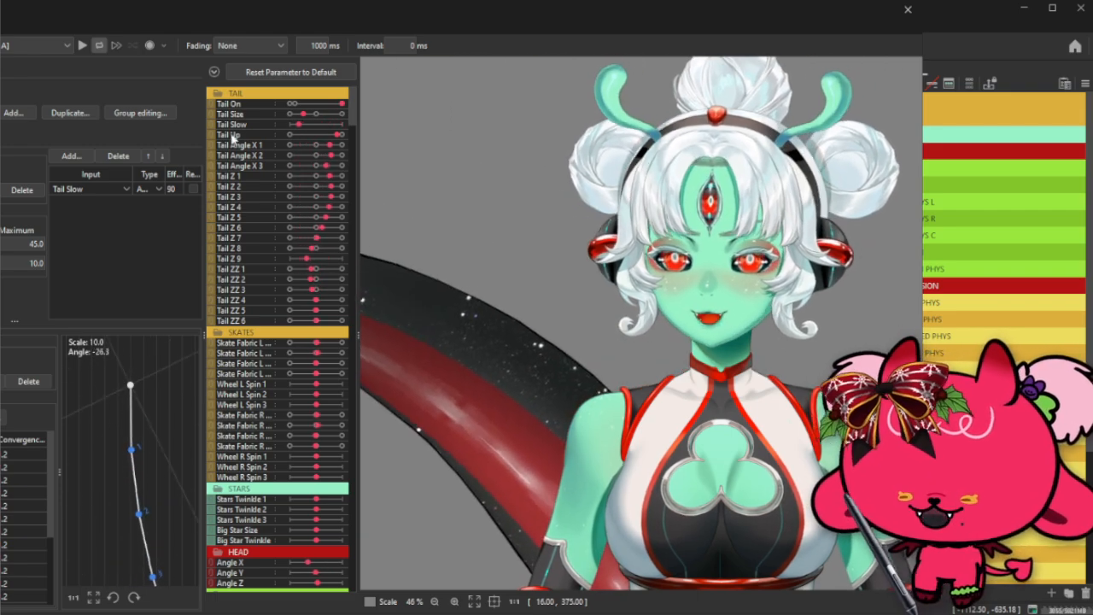
- Look through the HAIR parameter group in the physics preview and close the physics settings
click(213, 72)
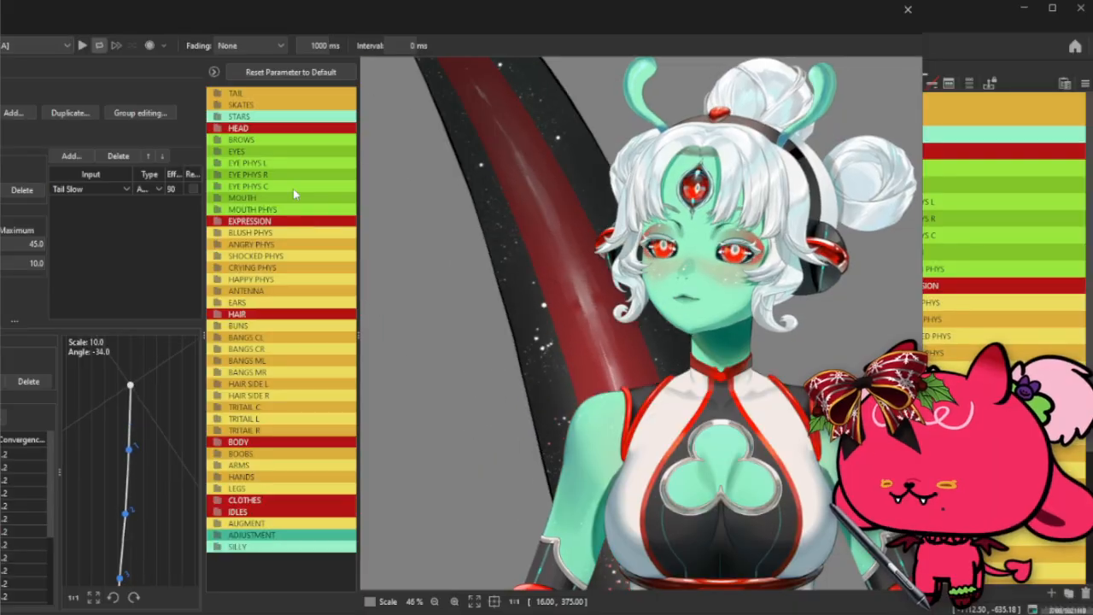
click(256, 313)
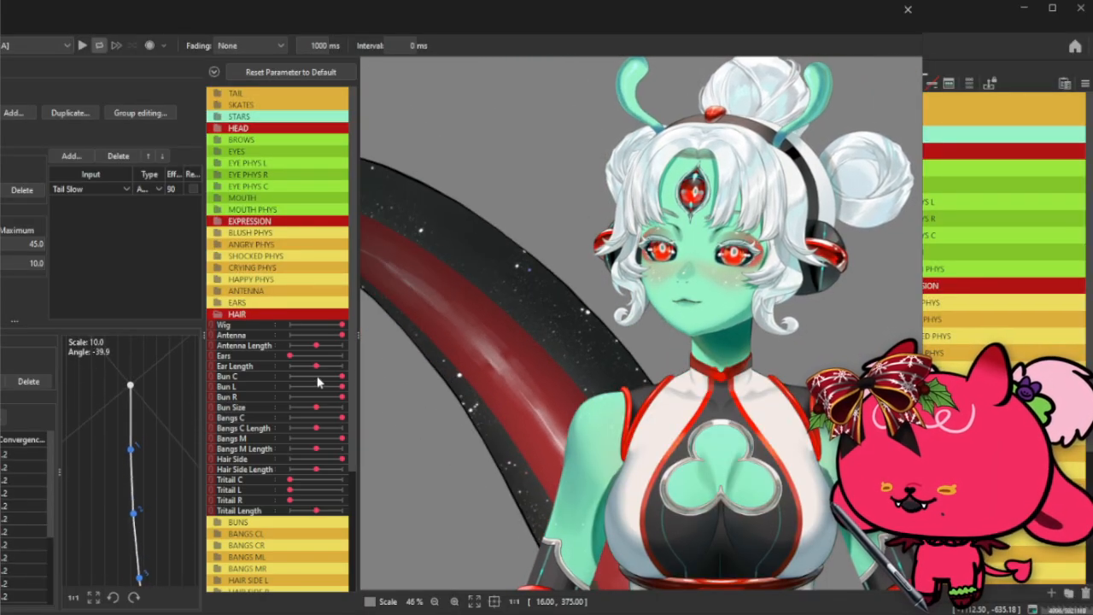
click(907, 9)
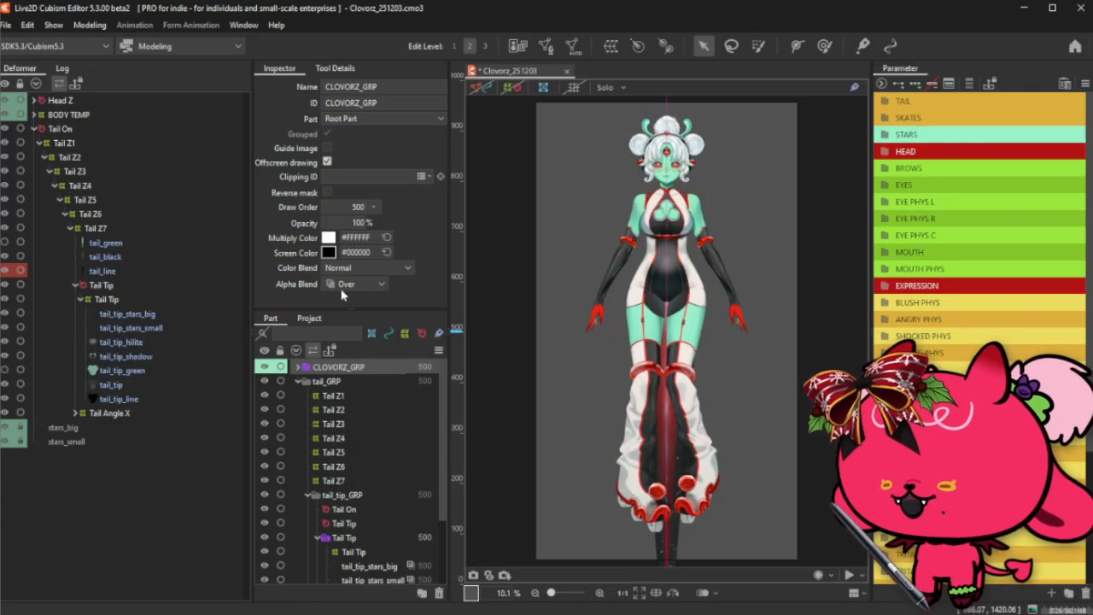
- Find and select the hair_up_base_L_hilite mesh inside CLOVORZ_GRP's hair_up_base_GRP part
click(298, 382)
click(297, 367)
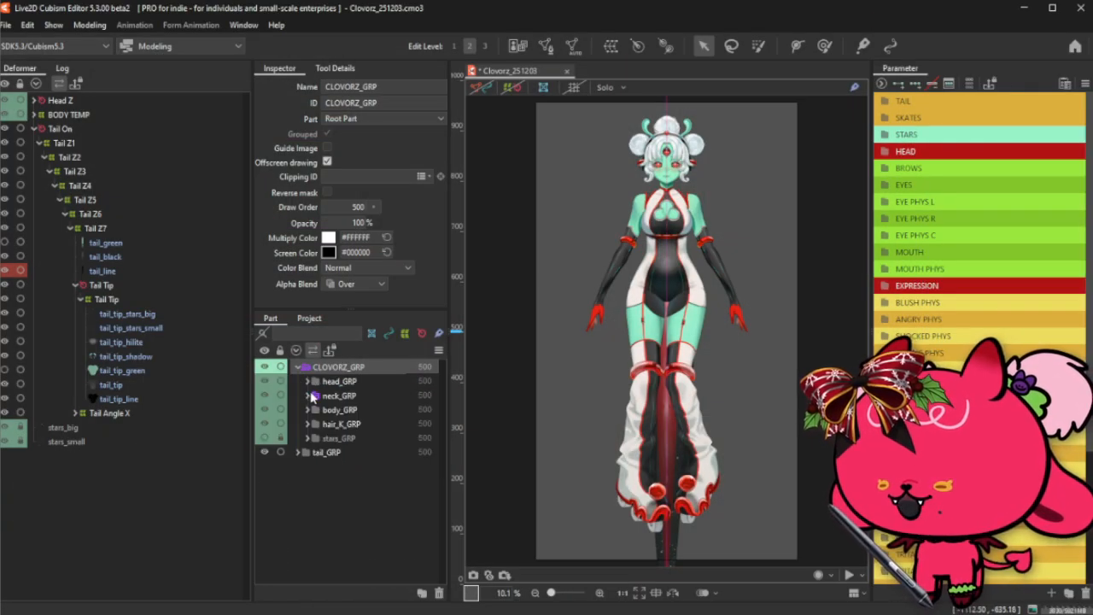
click(309, 424)
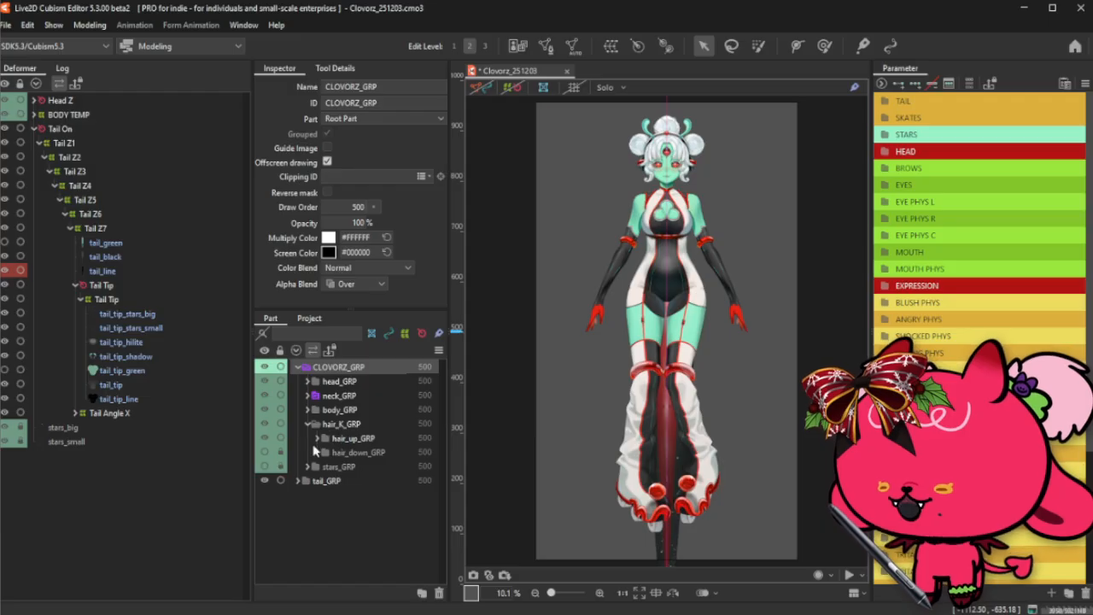
click(310, 441)
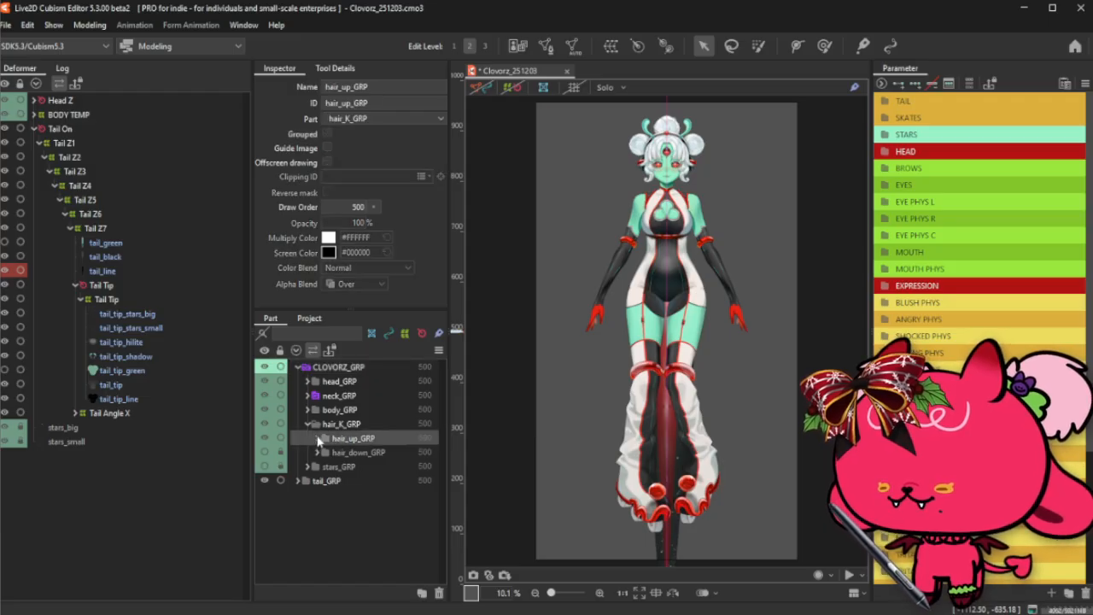
click(318, 438)
click(327, 452)
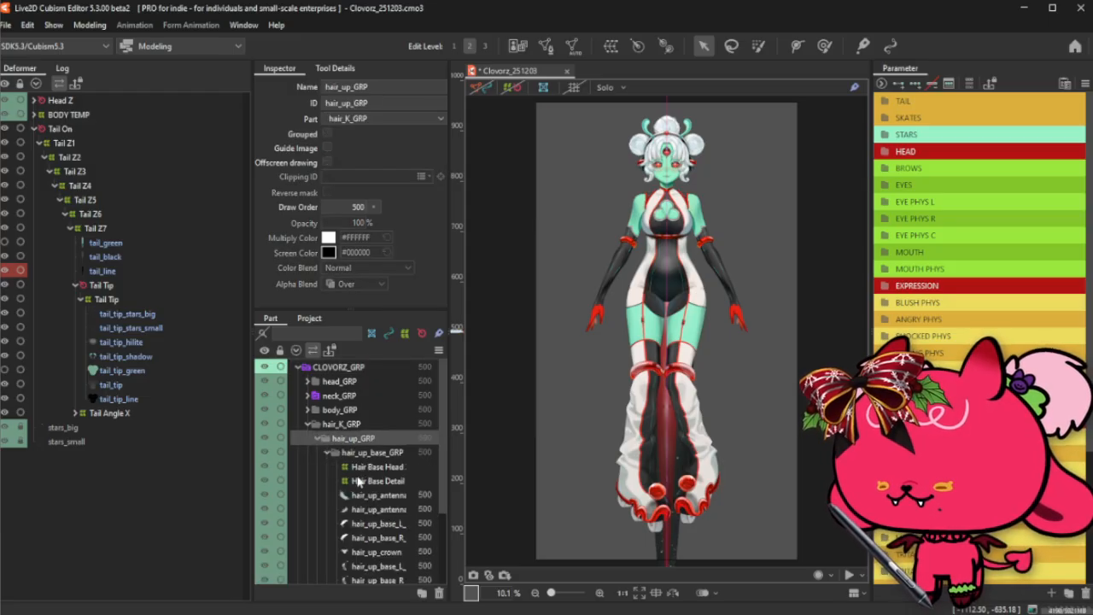
click(385, 526)
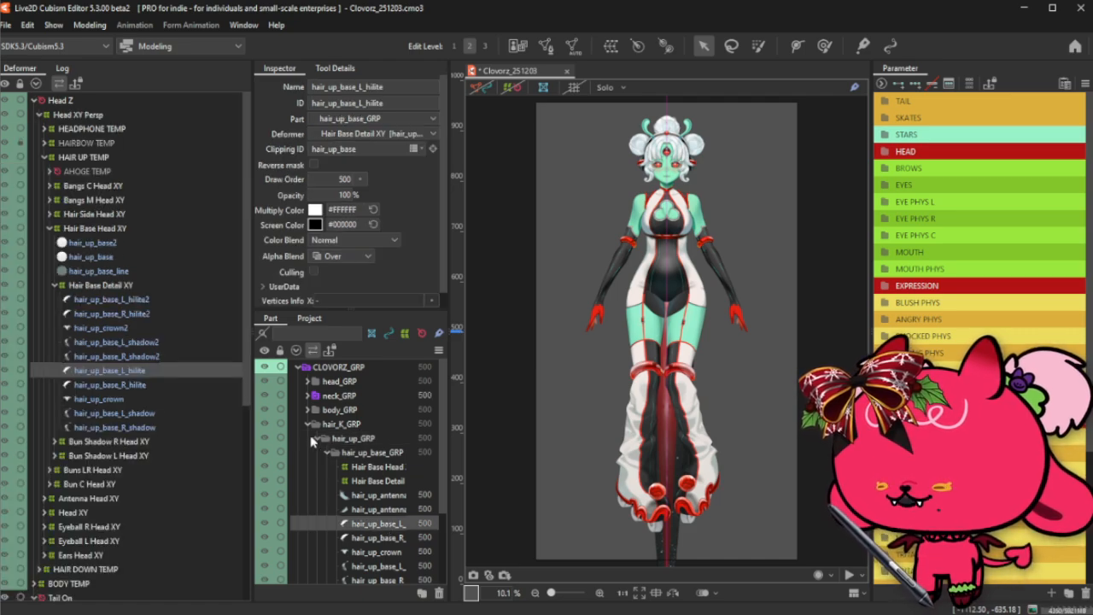
- Collapse the Hair Base Detail XY deformer and the hair_K_GRP part
click(56, 285)
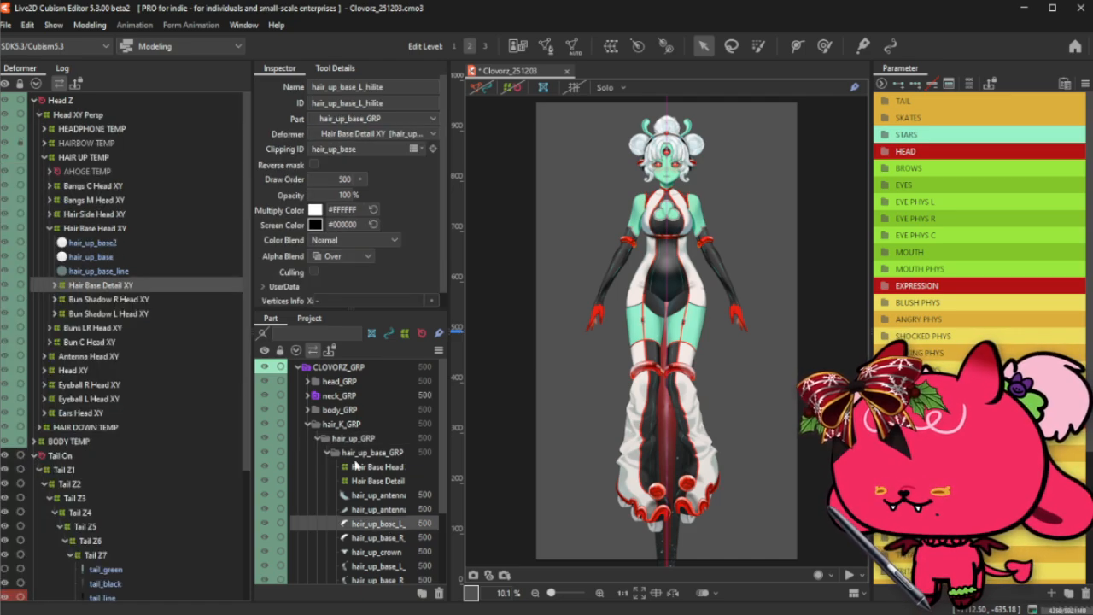
click(318, 438)
click(308, 424)
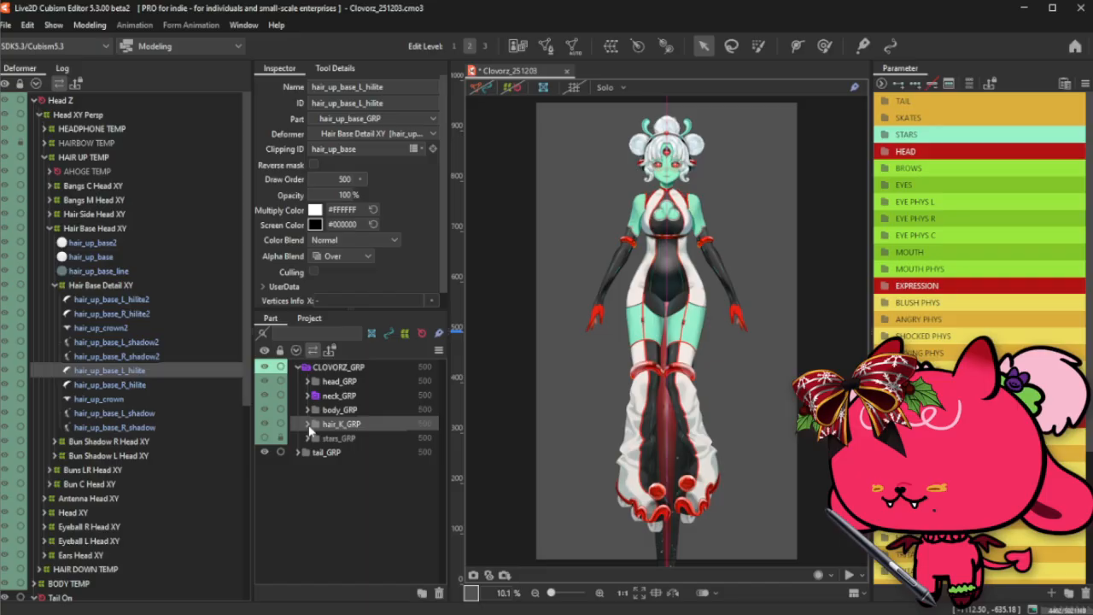
click(57, 285)
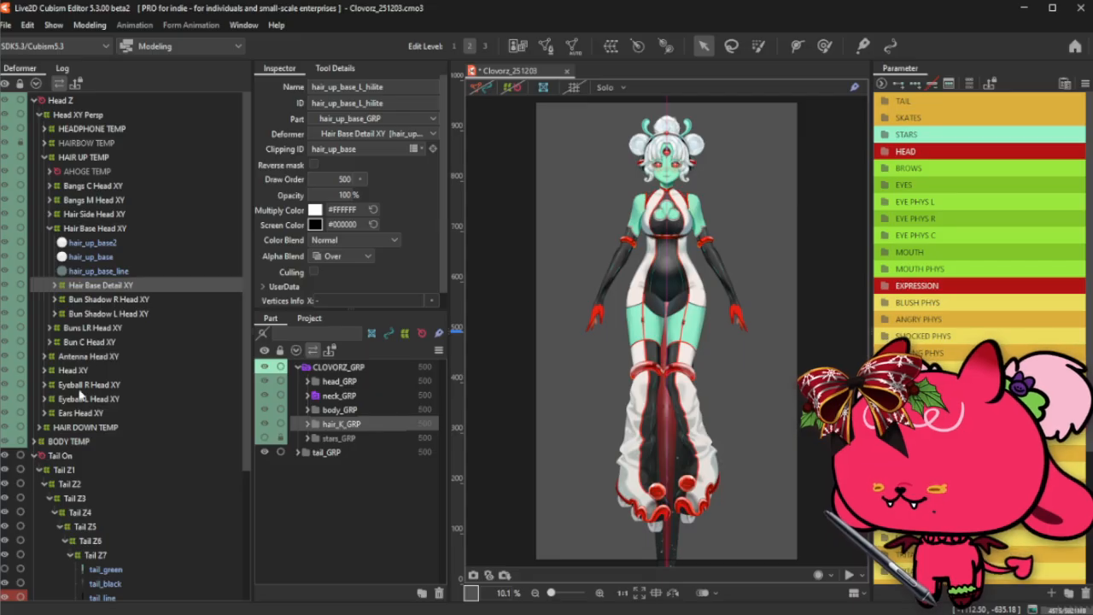
- Locate the TRITAIL L TEMP deformer under HAIR DOWN TEMP and make the tritail_GRP part visible
click(41, 429)
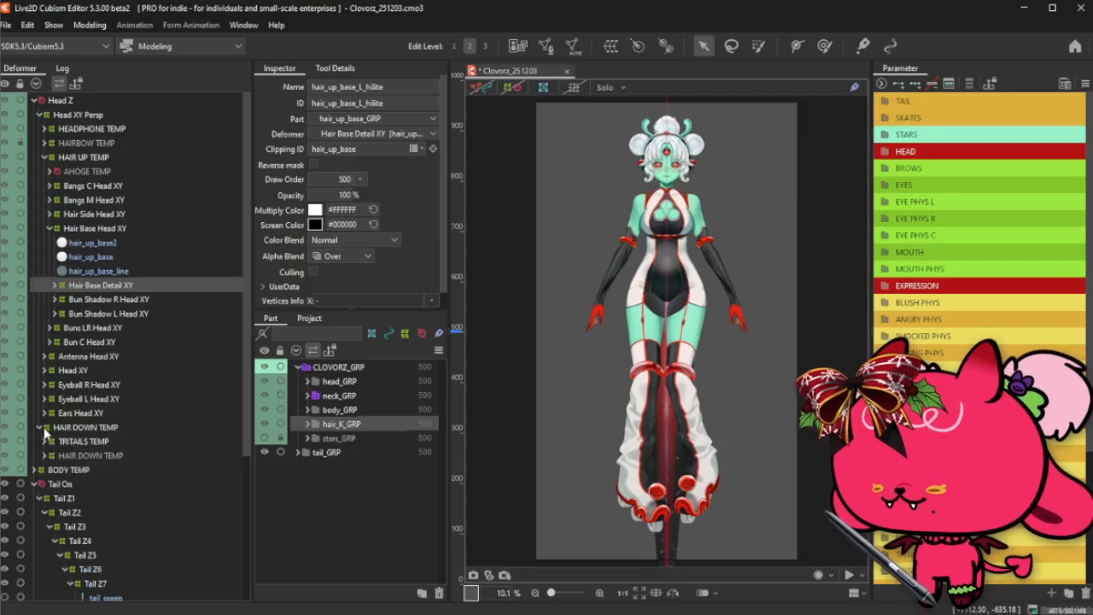
click(111, 430)
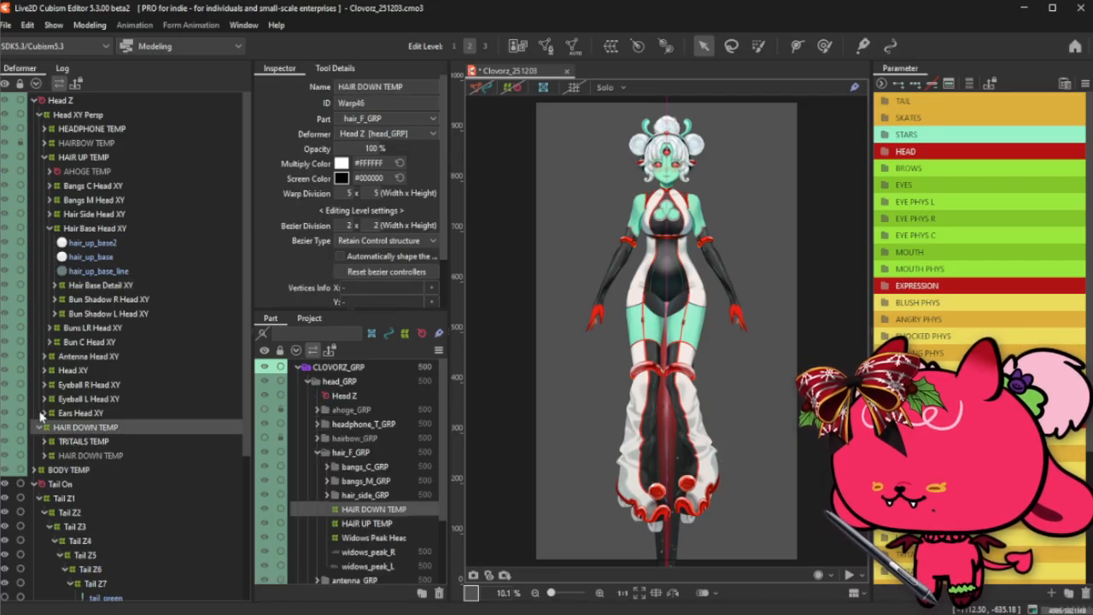
click(84, 441)
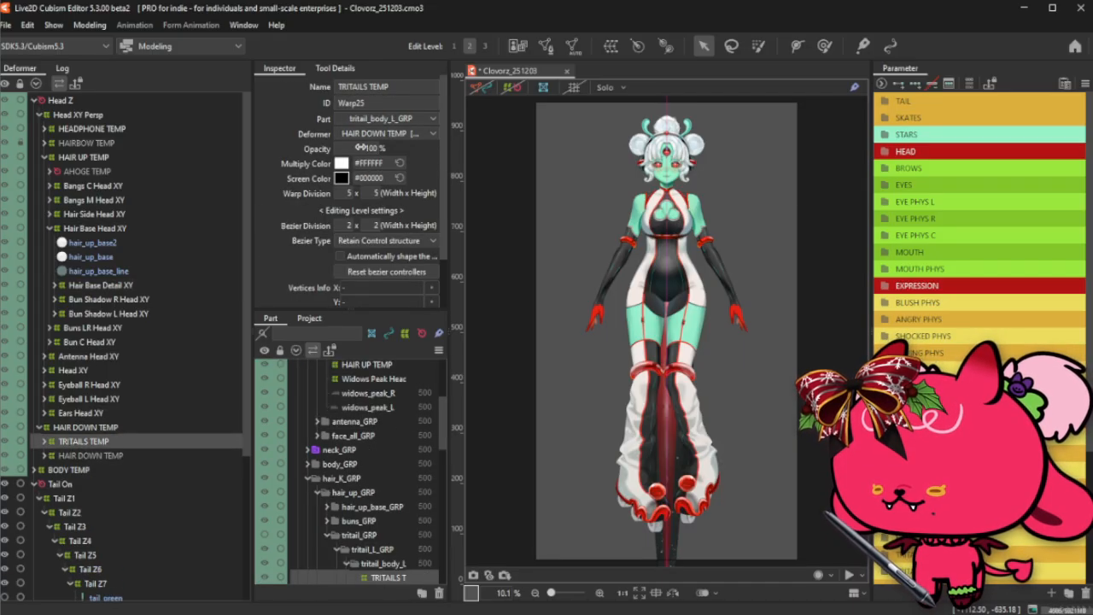
click(45, 442)
click(80, 456)
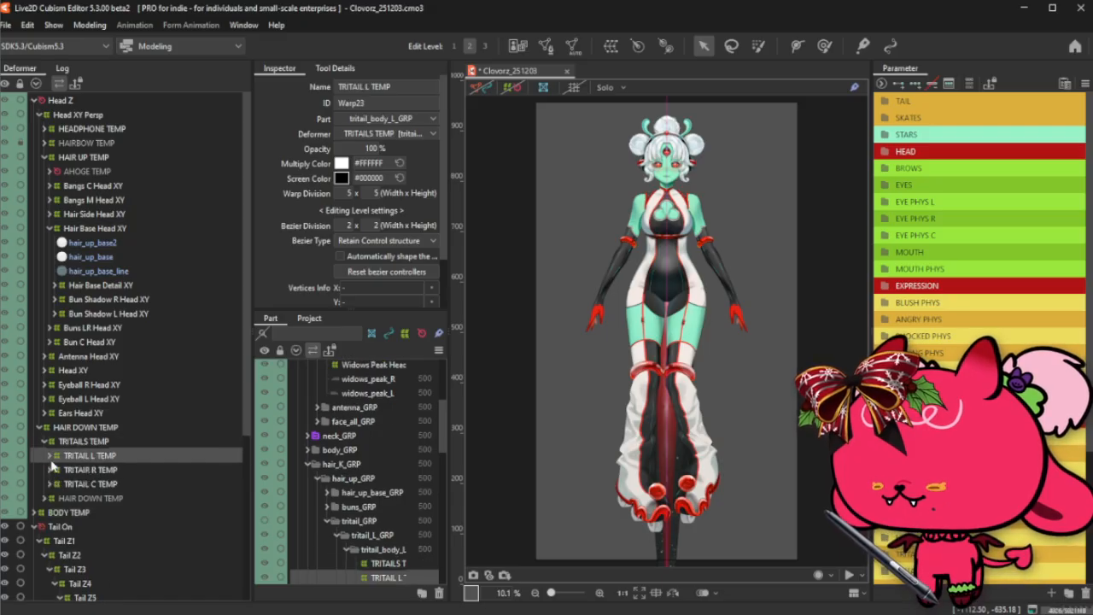
click(49, 456)
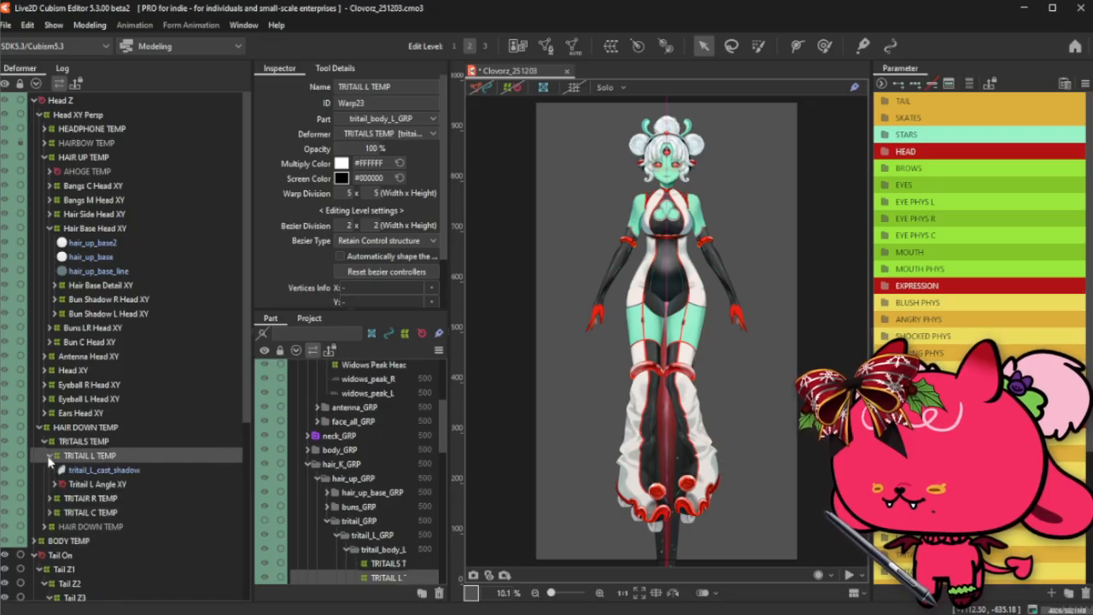
click(264, 521)
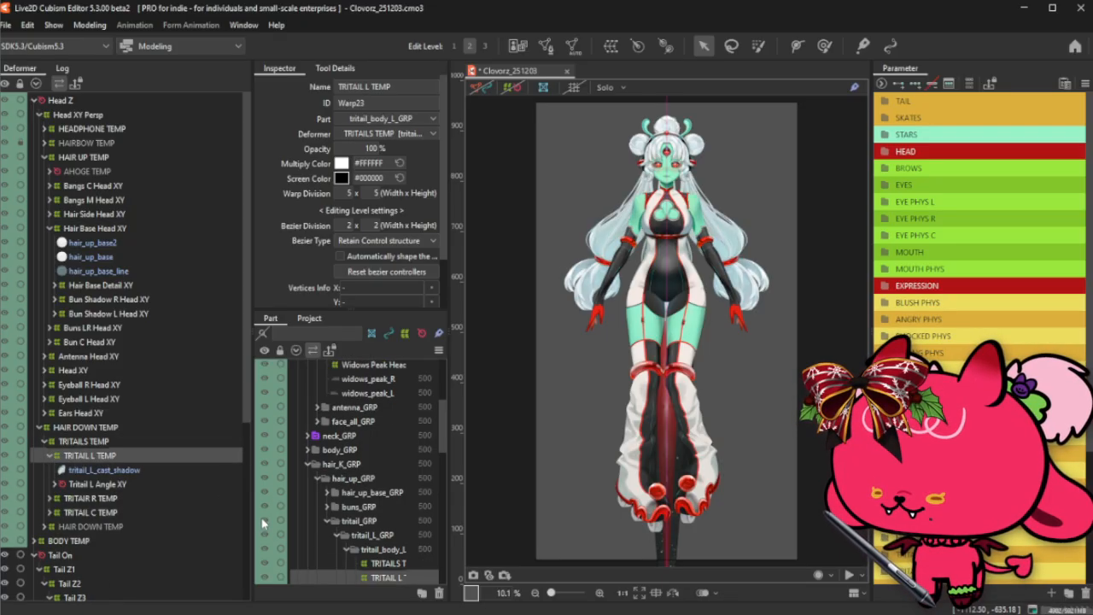
- Open the Clovorz model's physics settings and examine the long tritail hair's motion in the preview
click(100, 29)
click(117, 312)
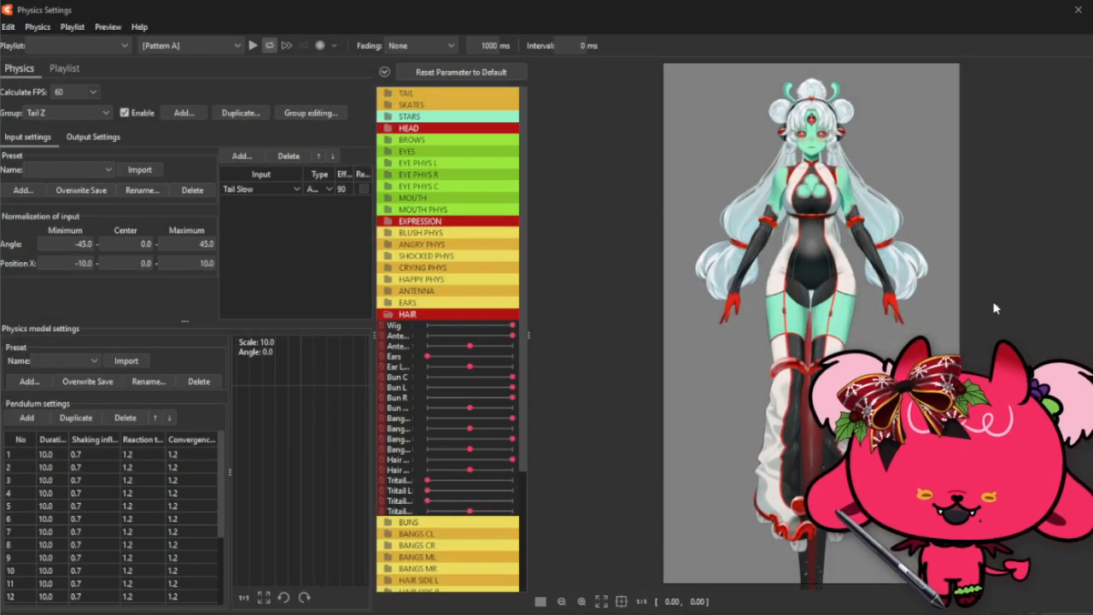
scroll(883, 153, up, 3)
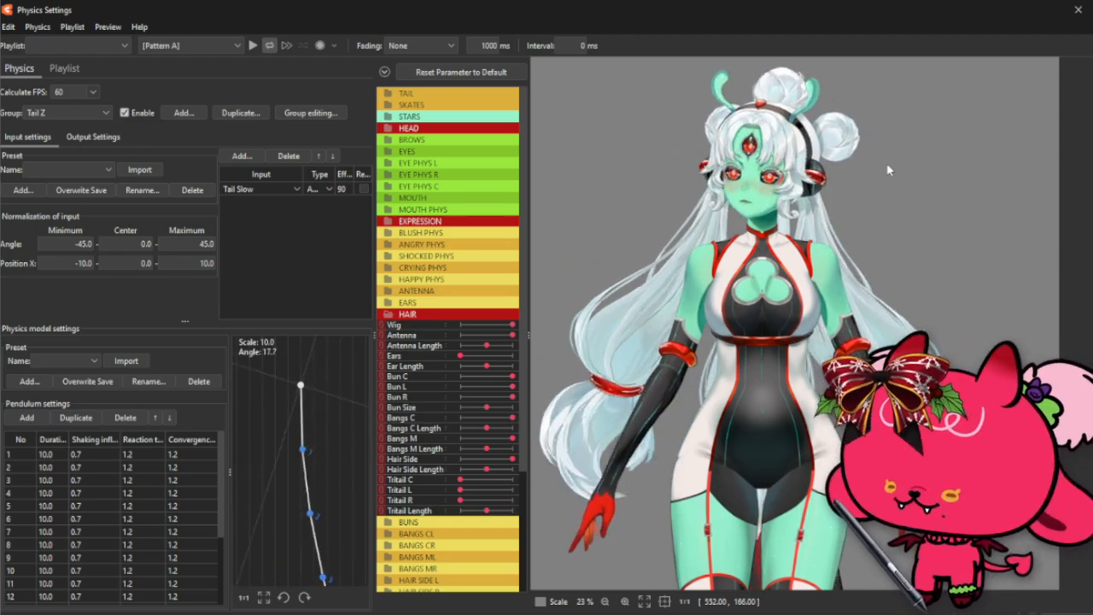
scroll(888, 170, down, 2)
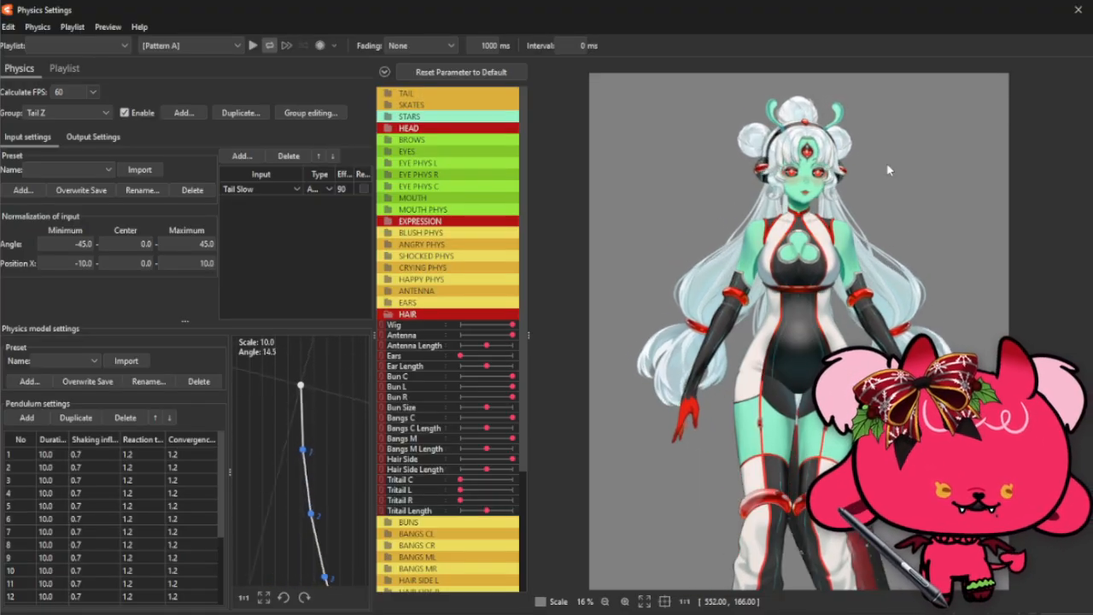
- Close the physics settings and hide the tritail_GRP part again
click(1077, 10)
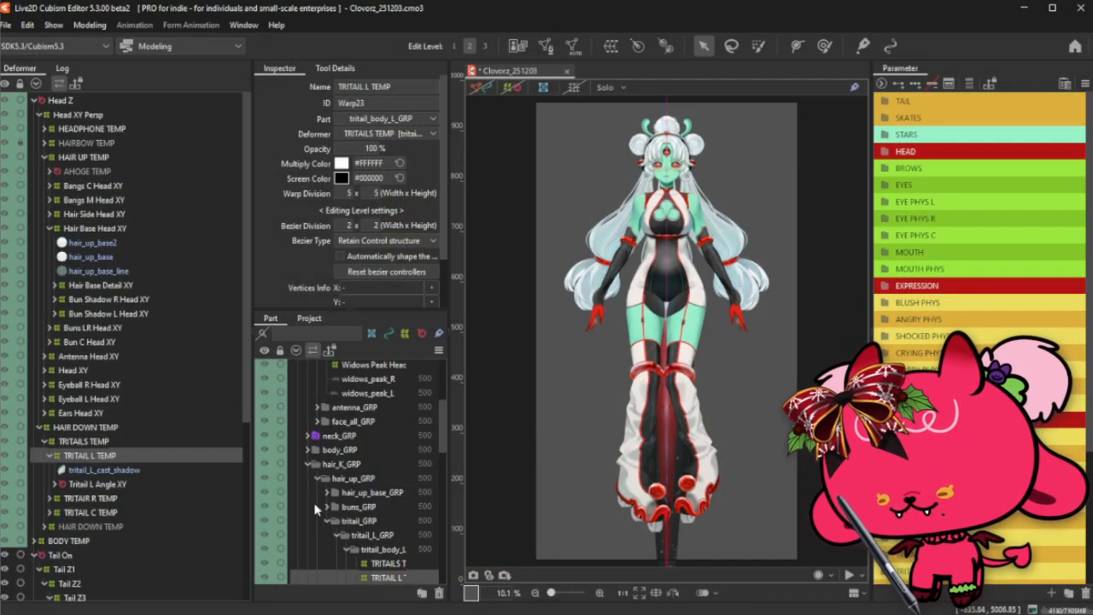
click(326, 521)
click(264, 535)
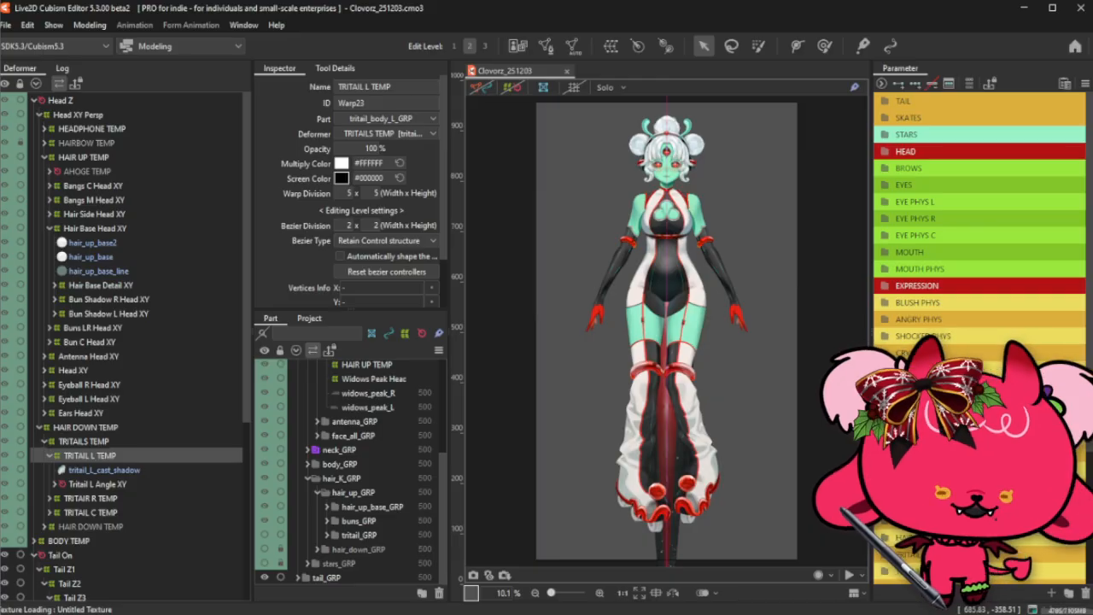
click(8, 27)
mouse_move(58, 87)
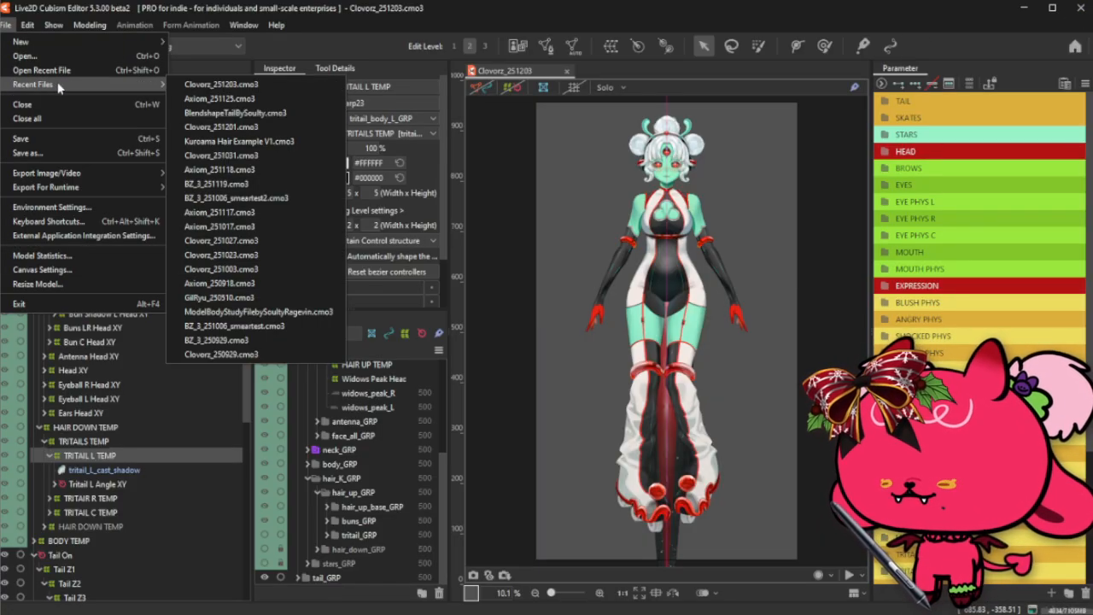
click(556, 10)
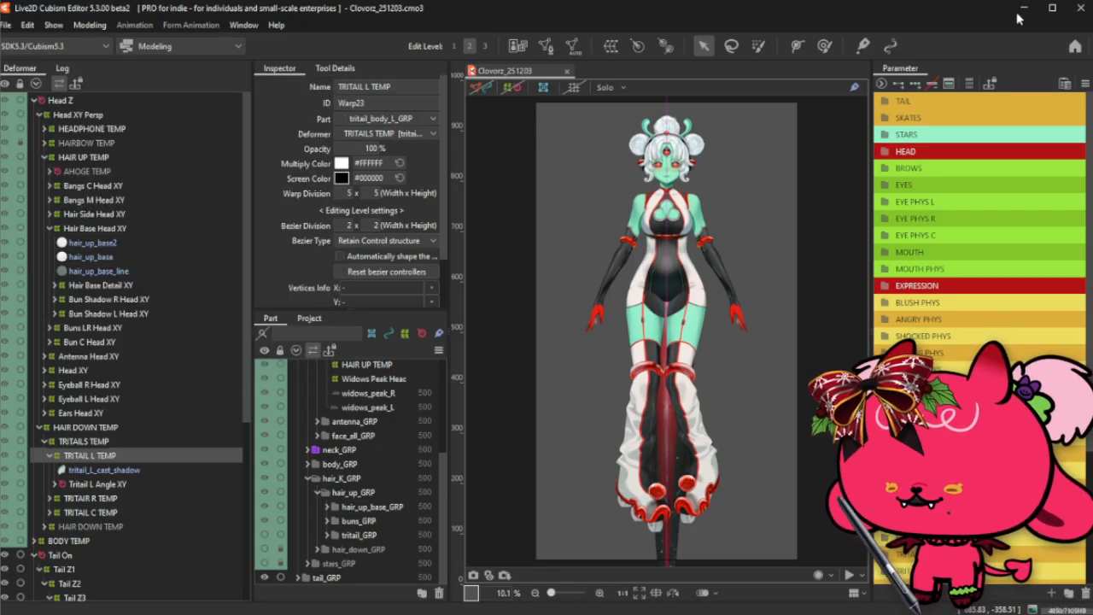
- Open the MechaMozie_251113 model from the 03_rigging folder inside 35_MechaMozie
click(8, 26)
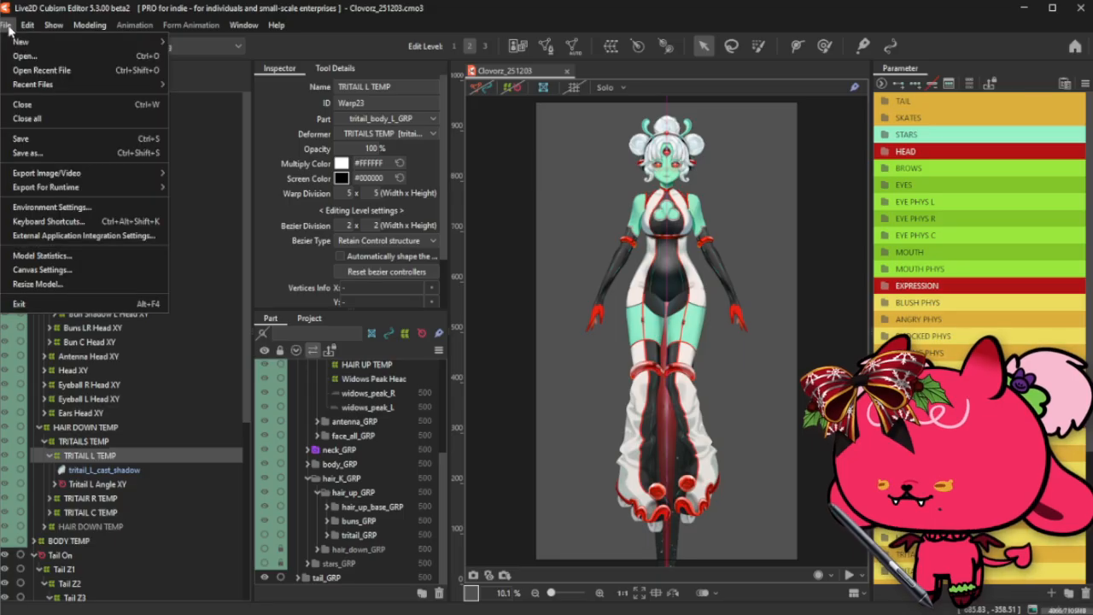
key(Return)
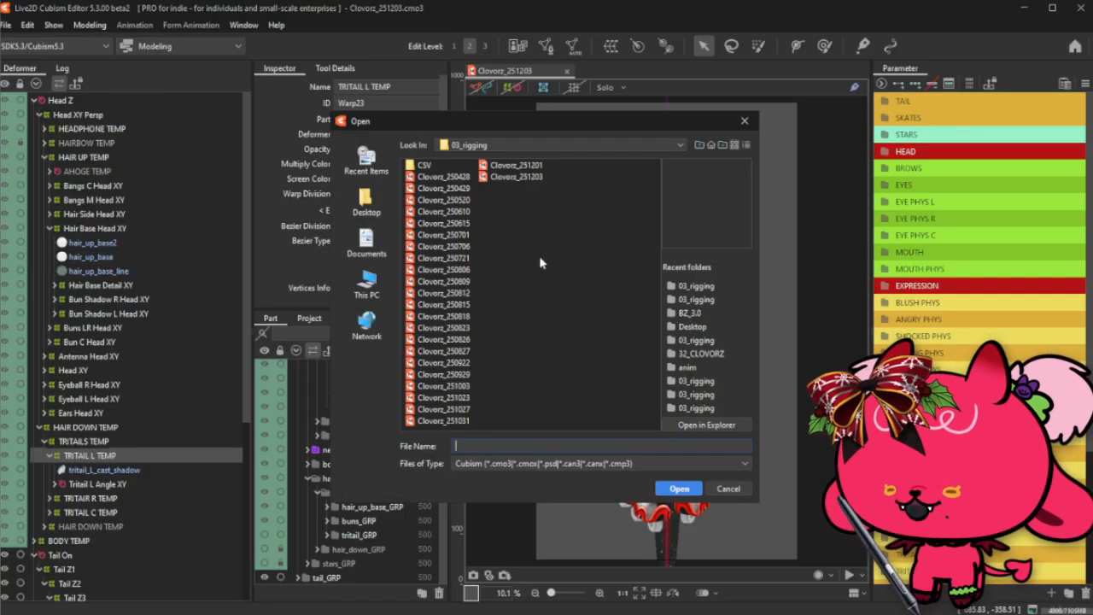
click(699, 147)
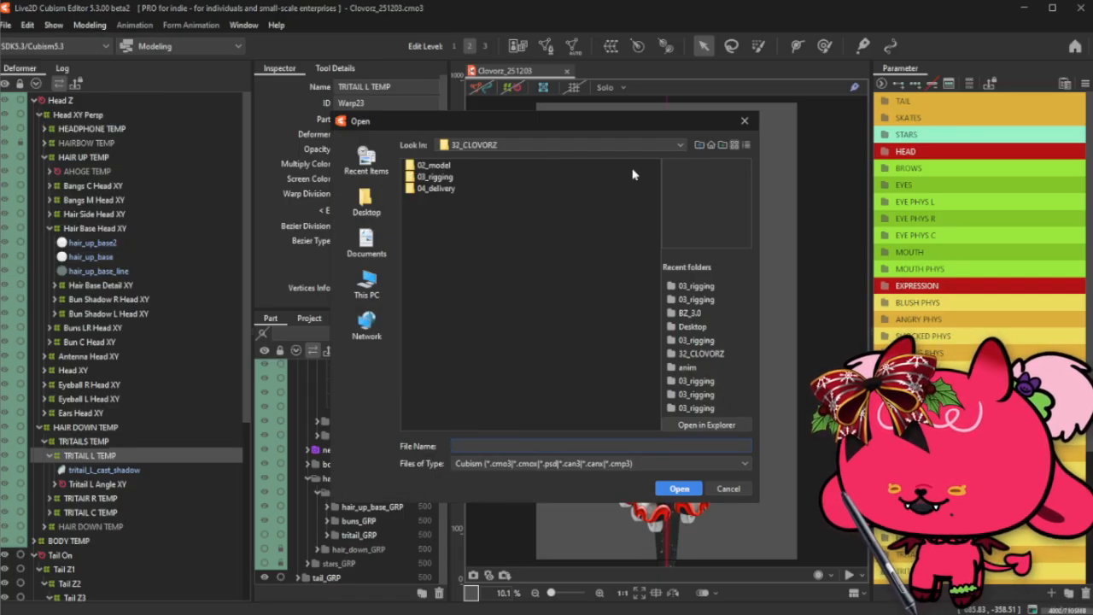
click(698, 146)
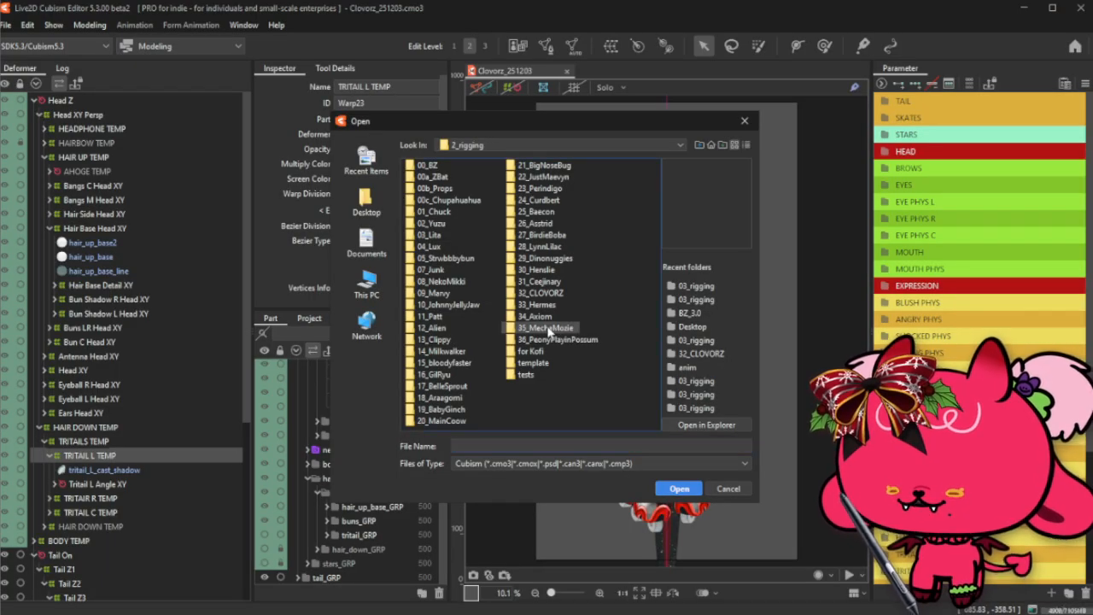
double_click(549, 328)
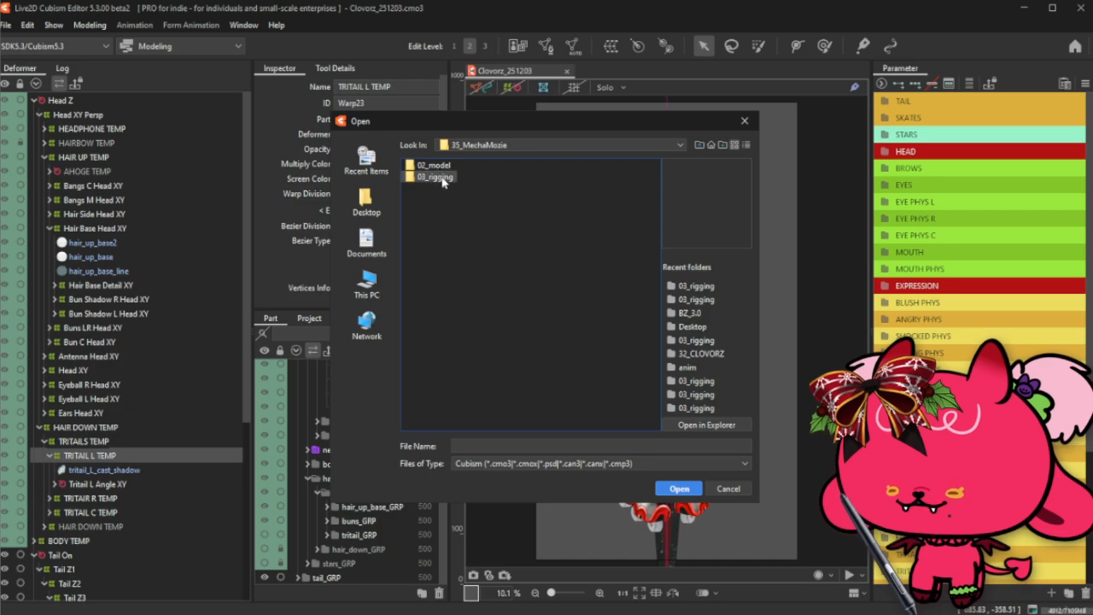
double_click(435, 176)
click(444, 177)
click(679, 488)
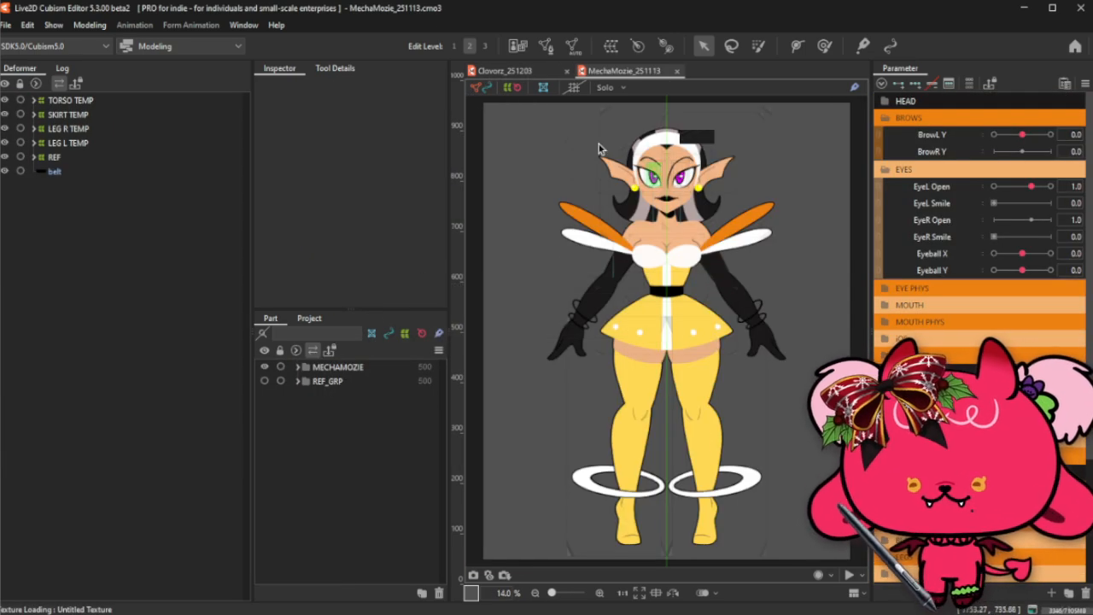
- Find the BANGS TEMP deformer through the bangs part in BANGS_GRP and set its opacity to 100%
scroll(690, 110, up, 4)
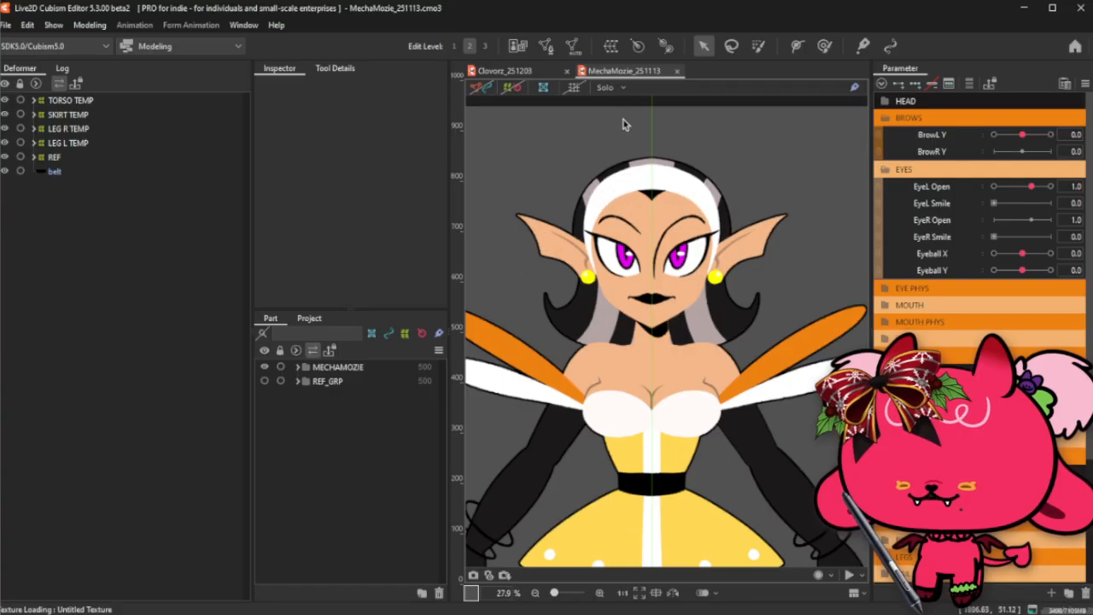
scroll(759, 280, down, 2)
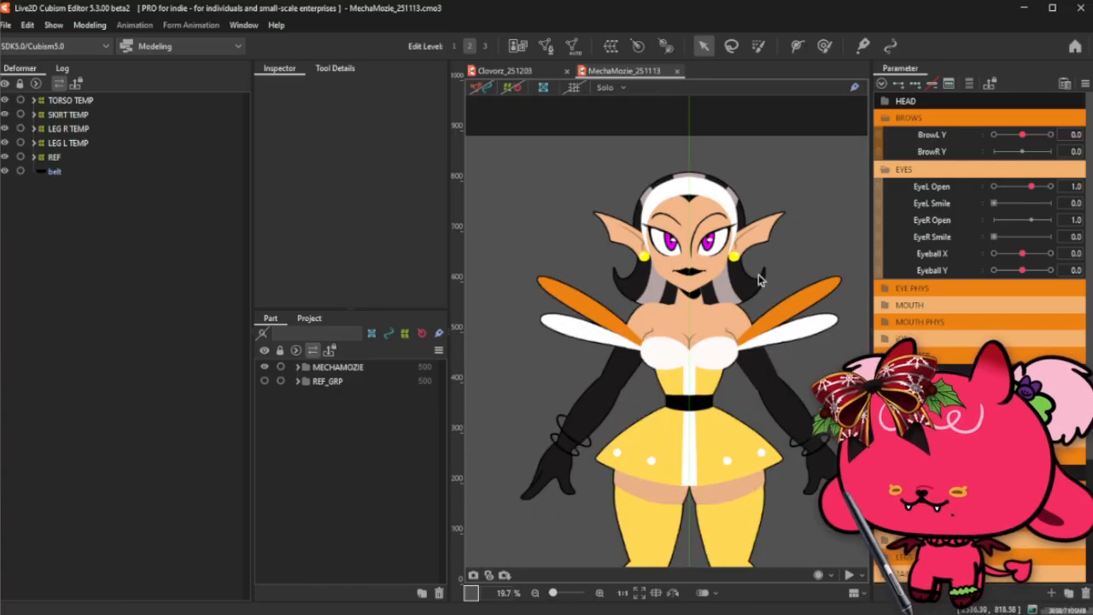
click(298, 367)
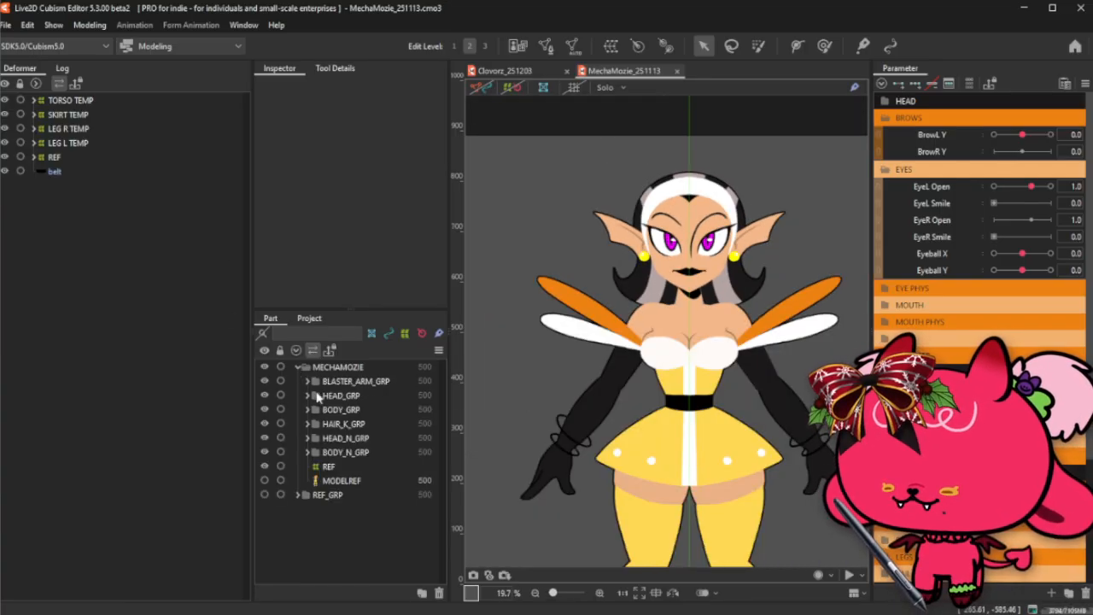
click(308, 395)
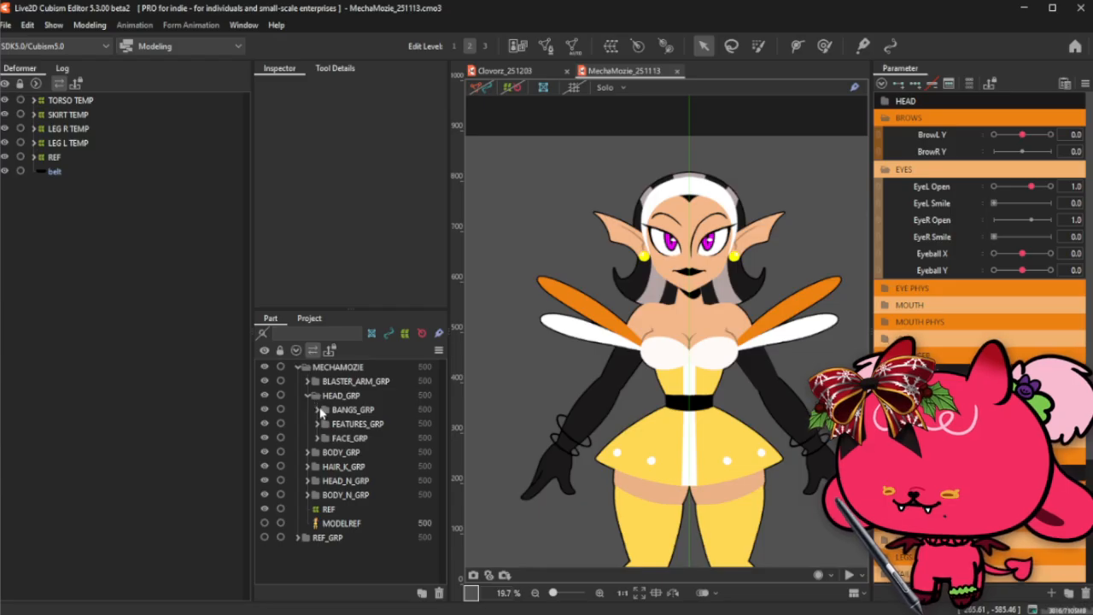
click(319, 410)
click(354, 522)
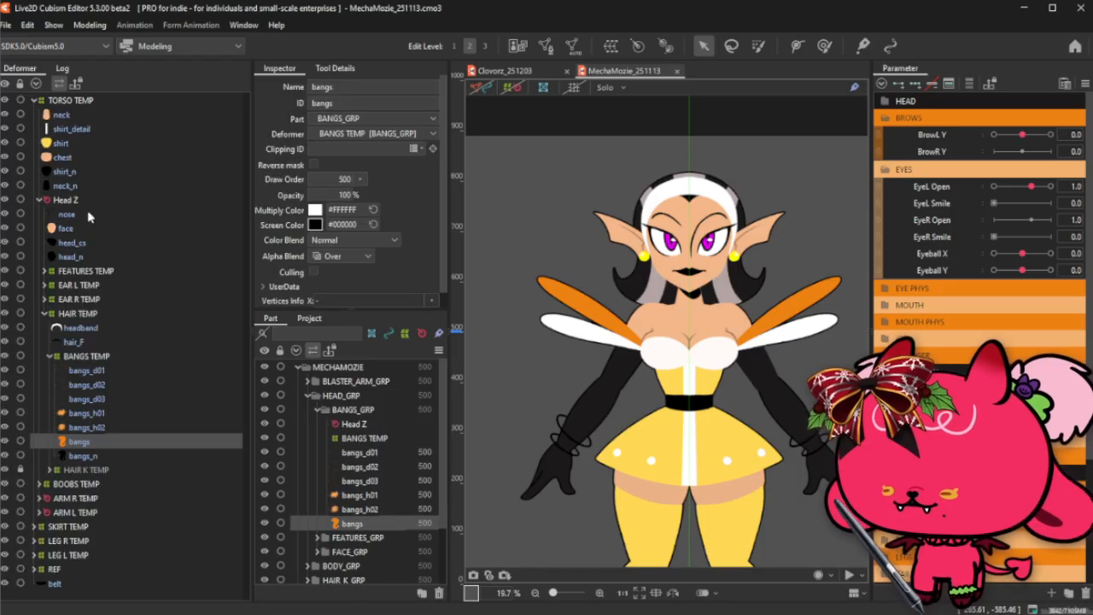
click(85, 356)
drag(361, 143, 410, 142)
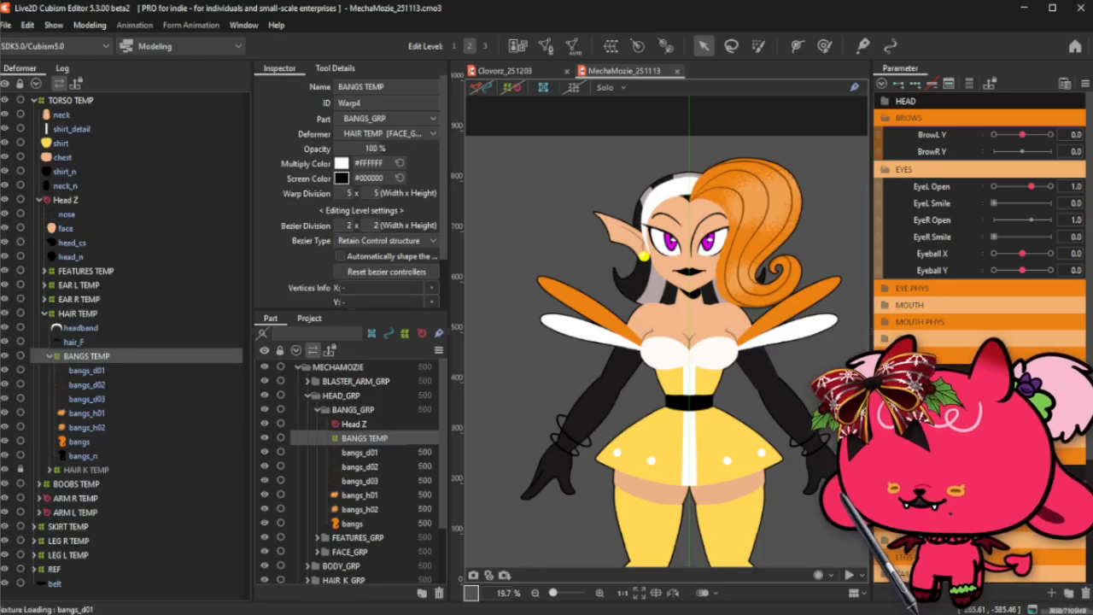
- Examine the MechaMozie face and bangs in the physics settings preview, varying Eyeball X and combining it with Eyeball Y
click(90, 24)
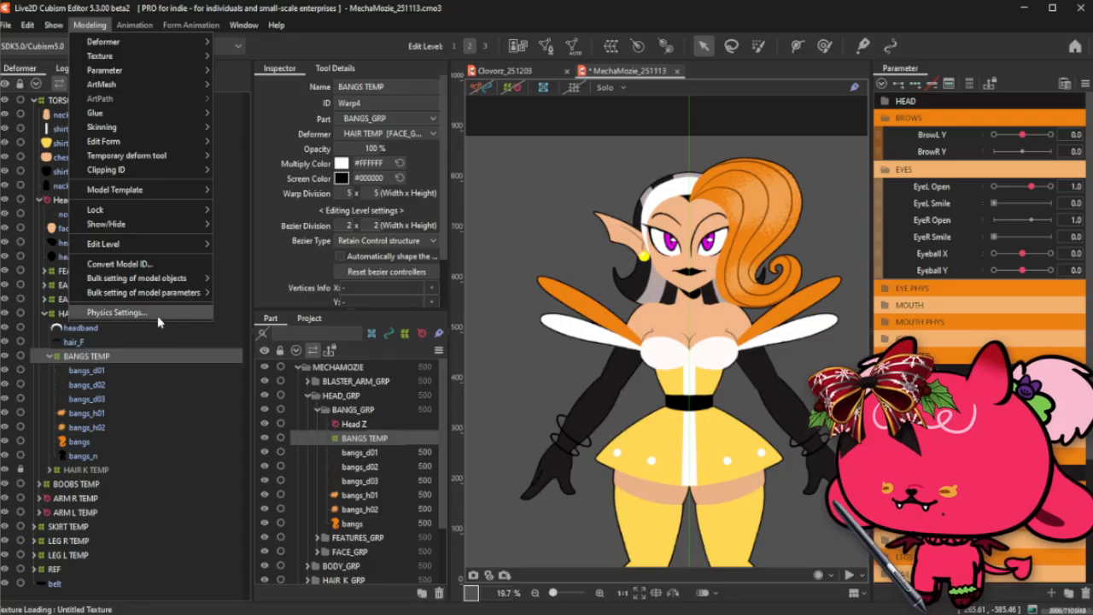
click(103, 317)
scroll(782, 133, up, 5)
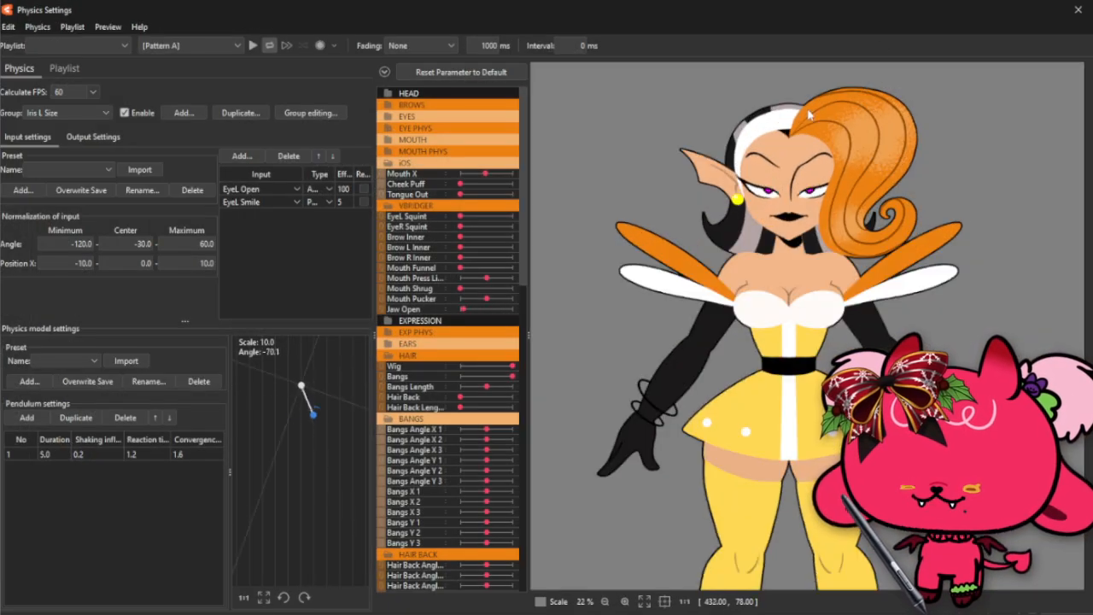
scroll(811, 128, up, 2)
scroll(820, 128, down, 2)
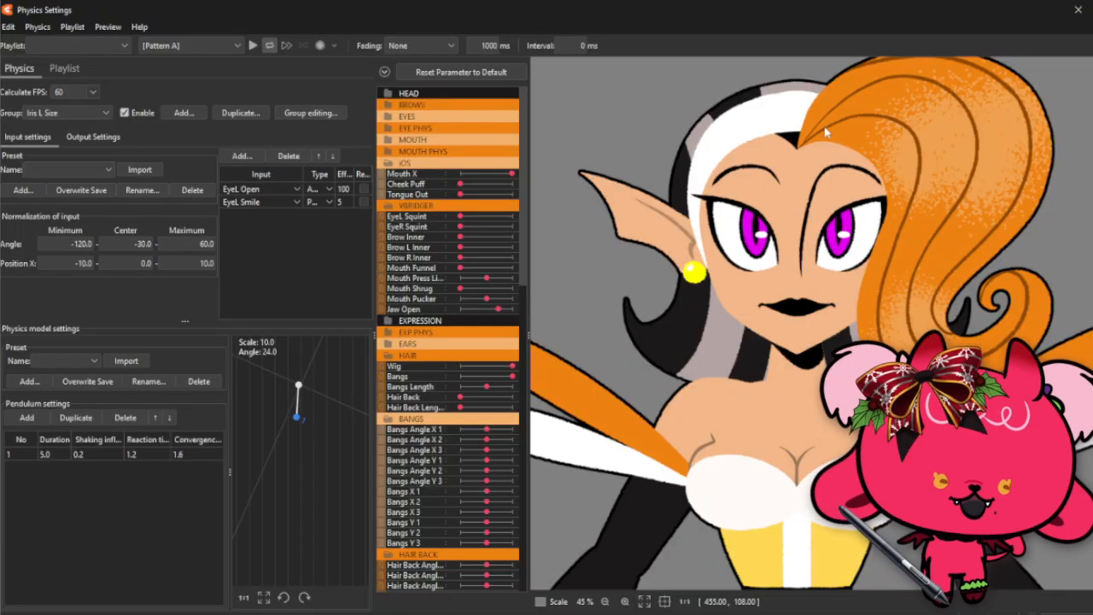
click(442, 118)
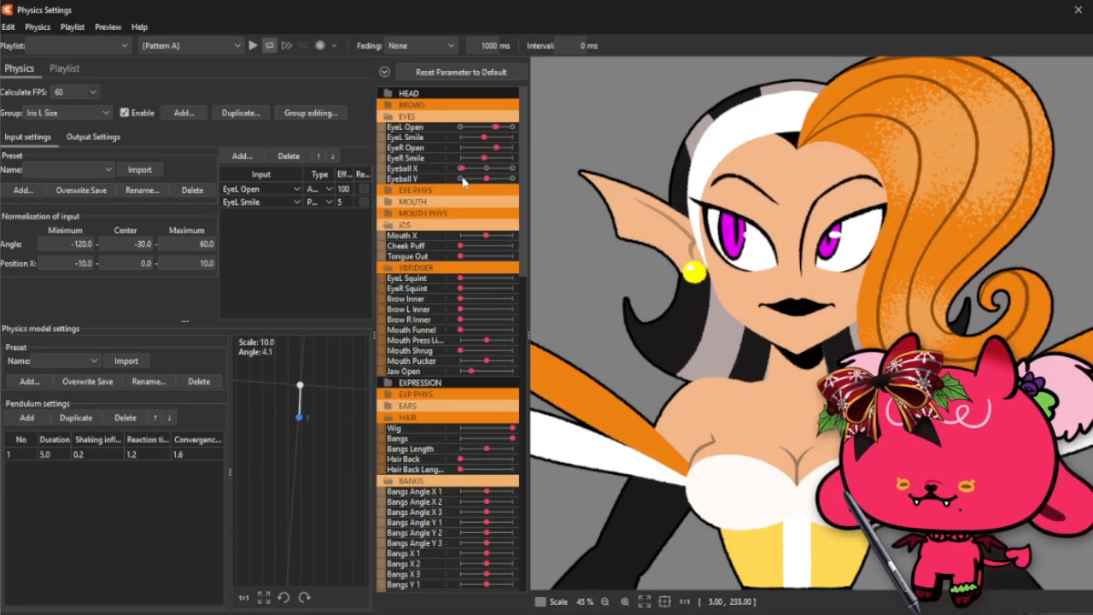
drag(462, 170, 504, 176)
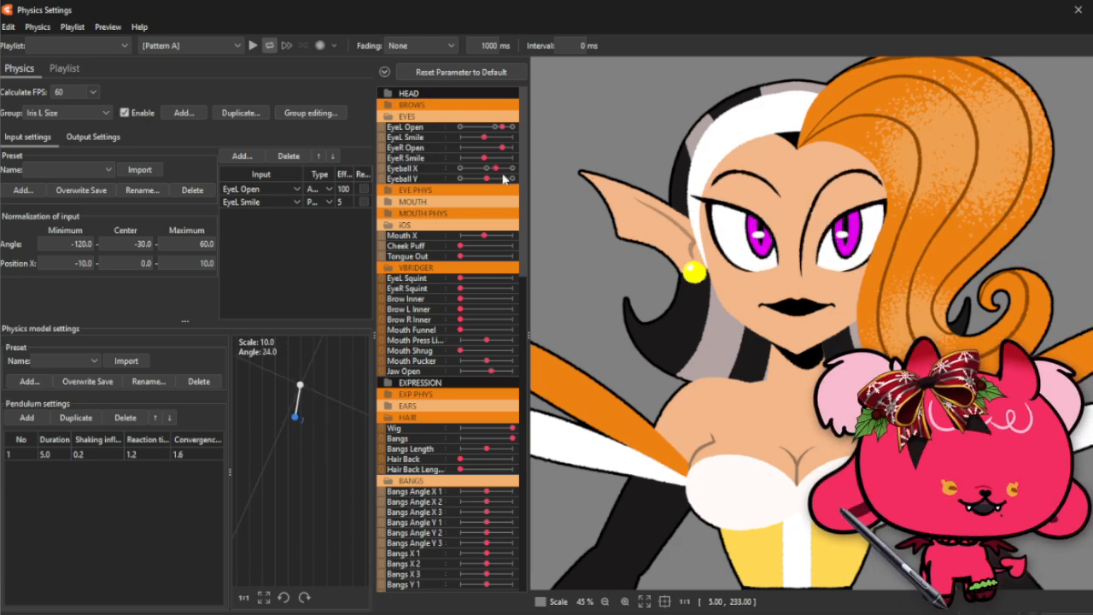
click(381, 175)
mouse_move(468, 176)
mouse_down()
mouse_move(497, 197)
mouse_move(462, 175)
mouse_move(483, 181)
mouse_move(473, 190)
mouse_move(493, 181)
mouse_move(478, 159)
mouse_move(506, 177)
mouse_move(495, 192)
mouse_move(476, 181)
mouse_move(487, 184)
mouse_up()
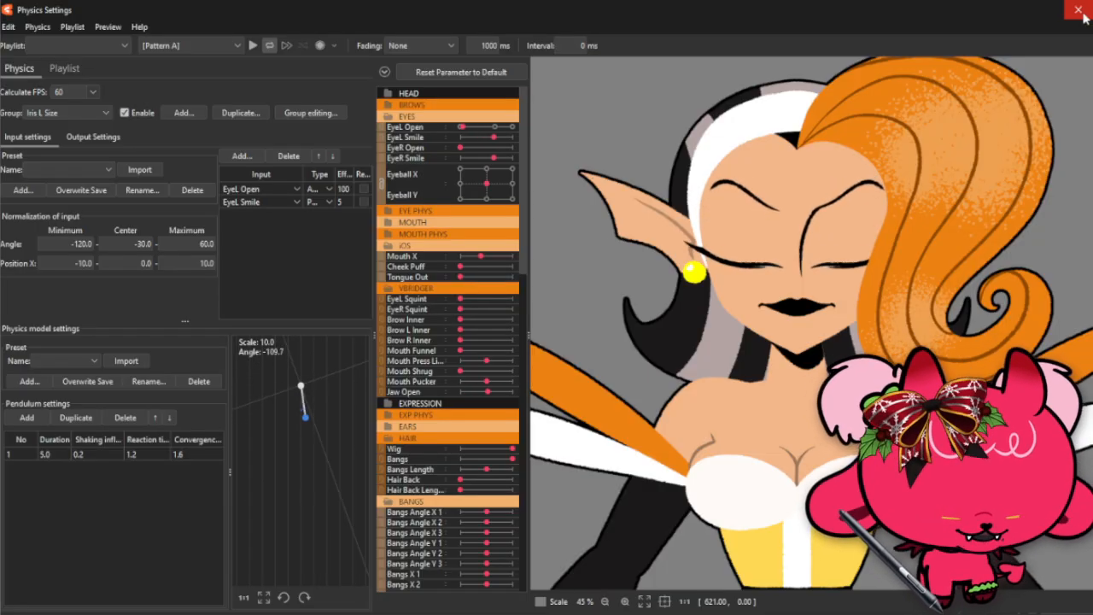
- Close the physics settings and the MechaMozie model without saving its changes
click(1079, 12)
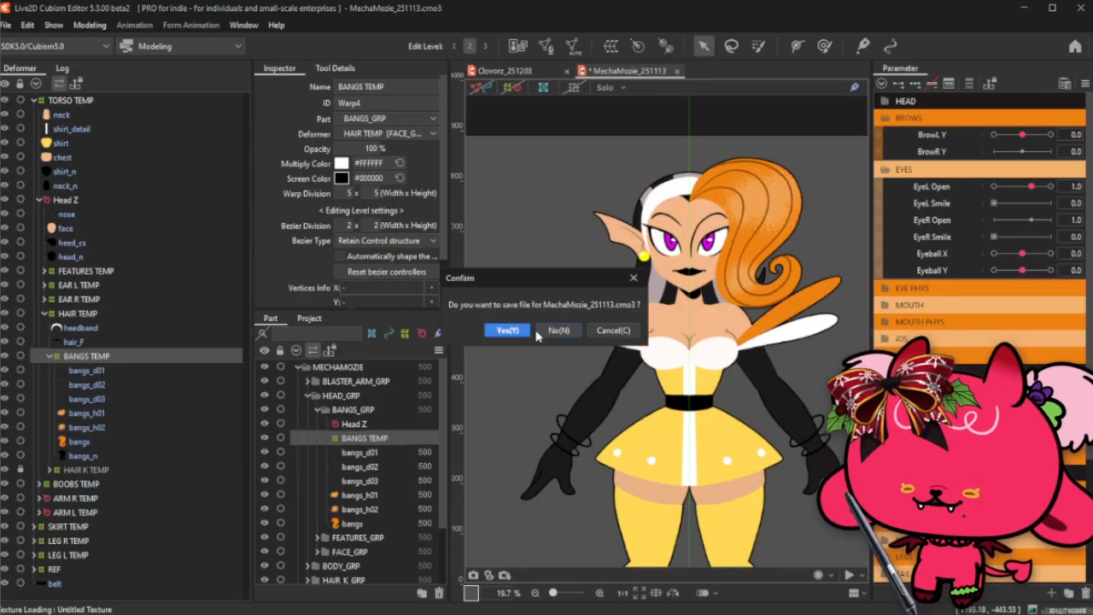
click(560, 331)
- Open the Hermes_251104 model from the 03_rigging folder inside 33_Hermes and hide the deformer outlines on the canvas
click(7, 24)
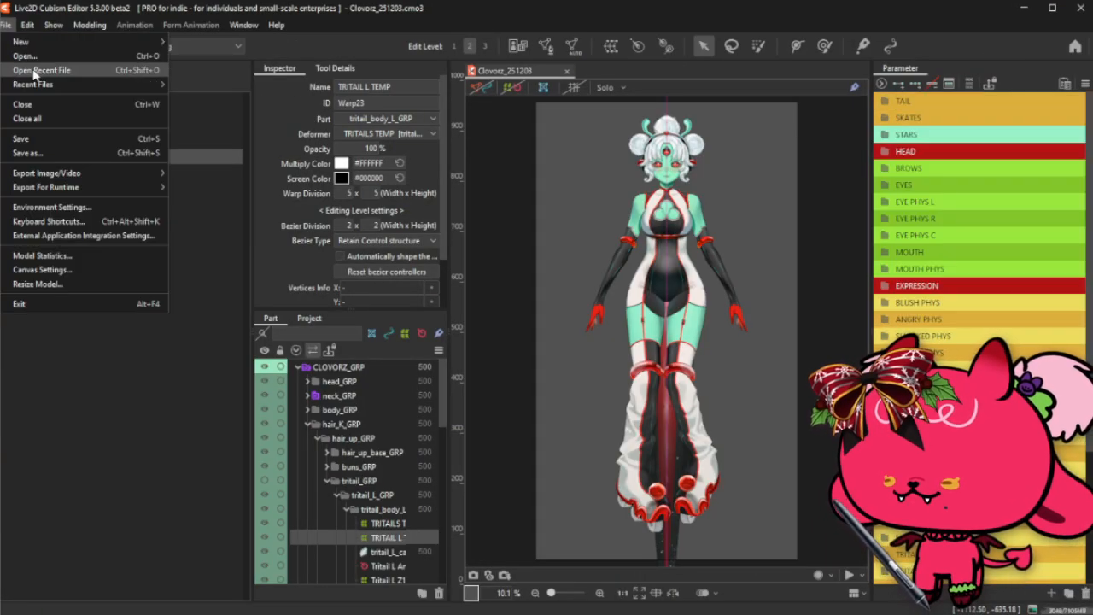
click(34, 54)
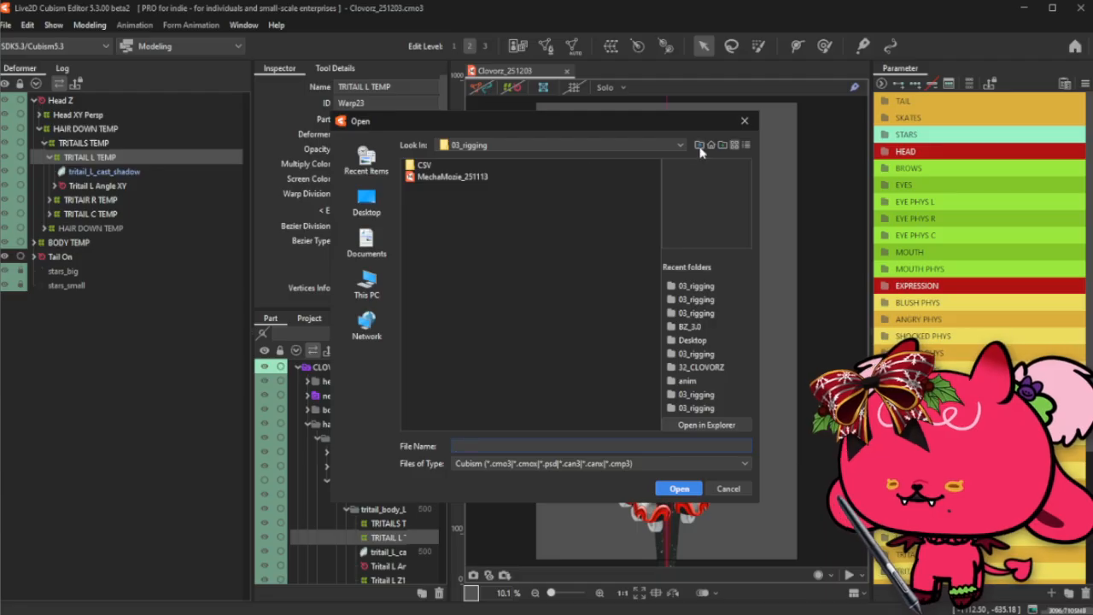
click(699, 147)
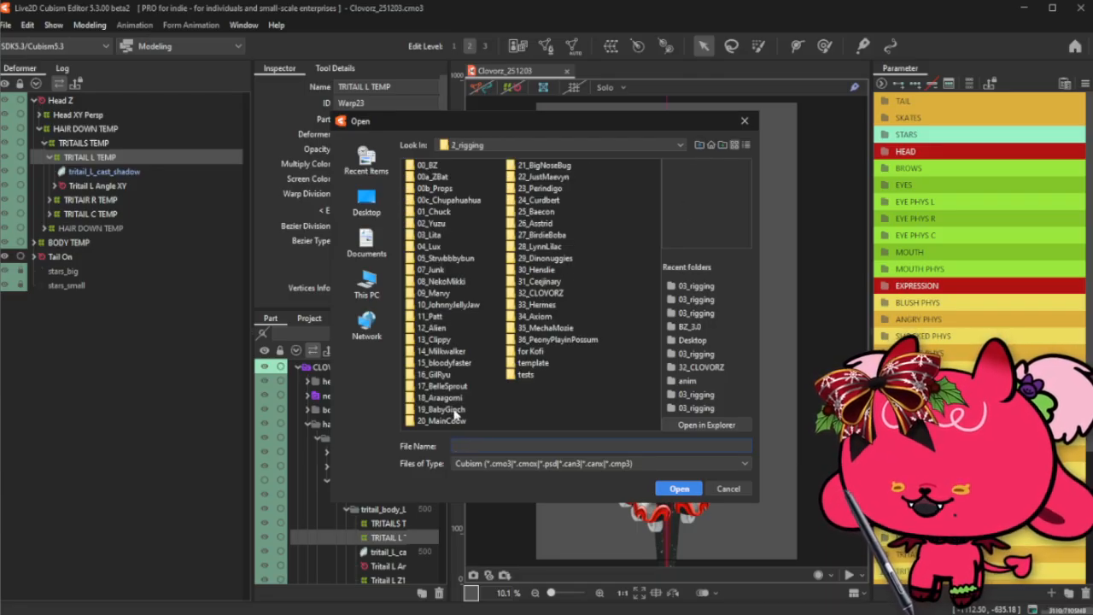
double_click(538, 305)
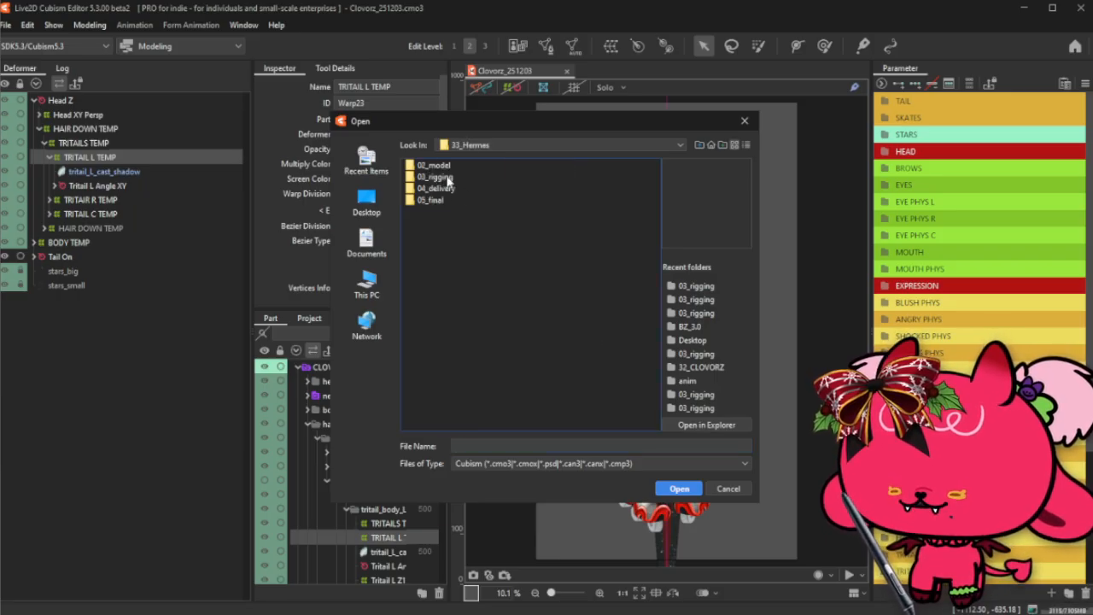
double_click(435, 177)
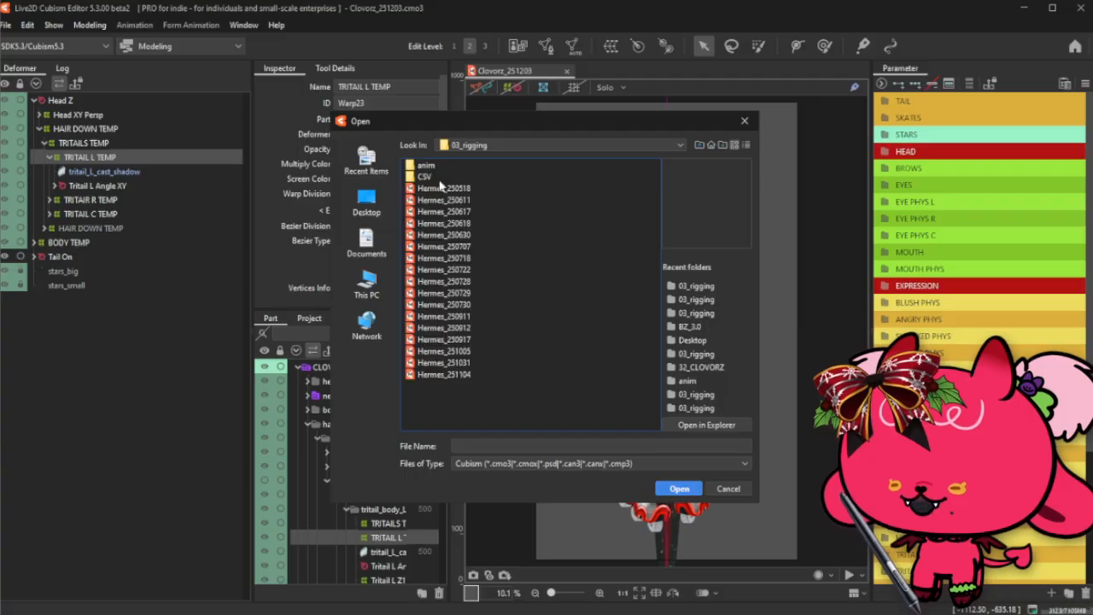
click(681, 491)
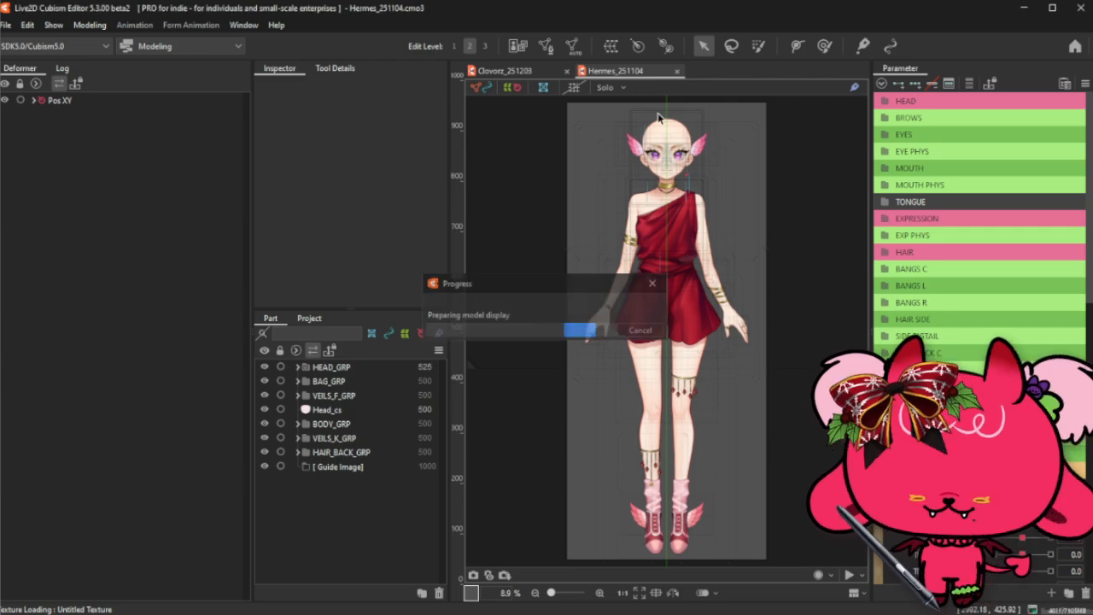
click(511, 88)
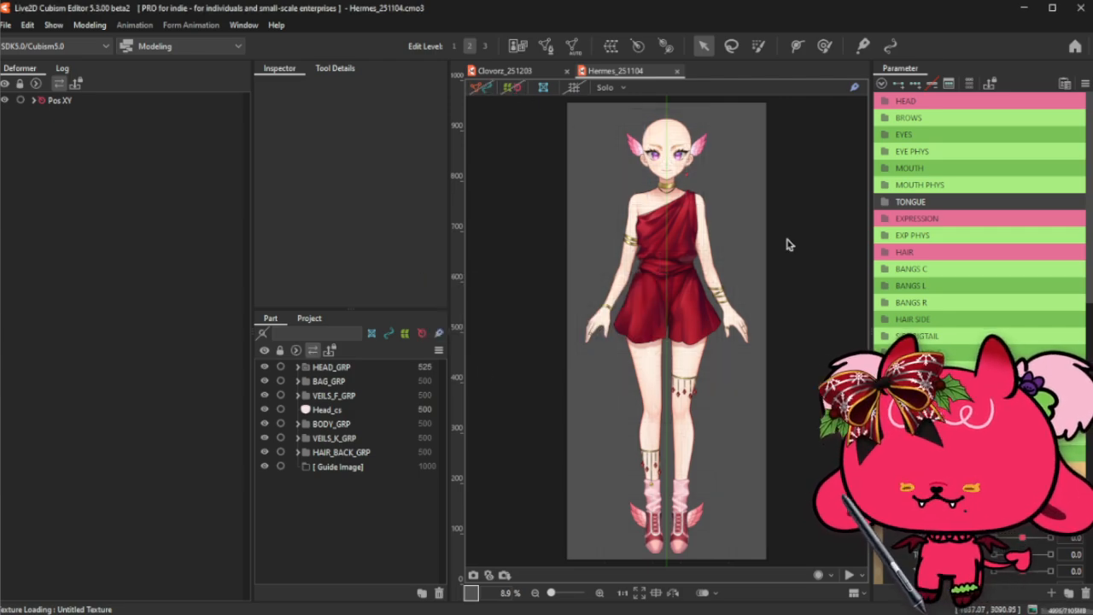
- Collapse the LEGS parameter group and set the Wig parameter in the HAIR group to 0.0
scroll(987, 239, down, 5)
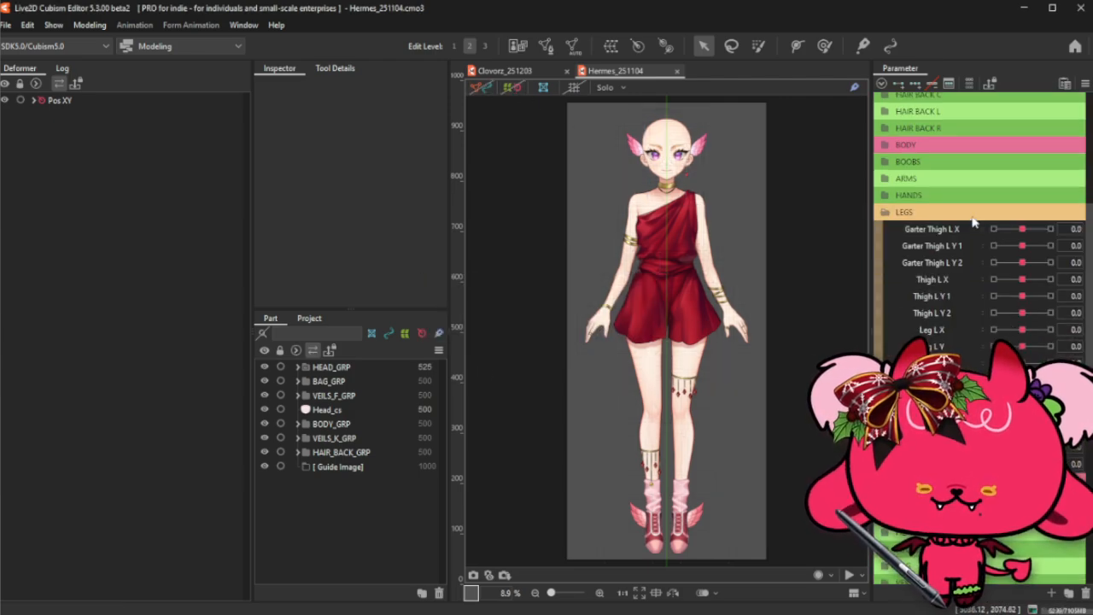
click(973, 217)
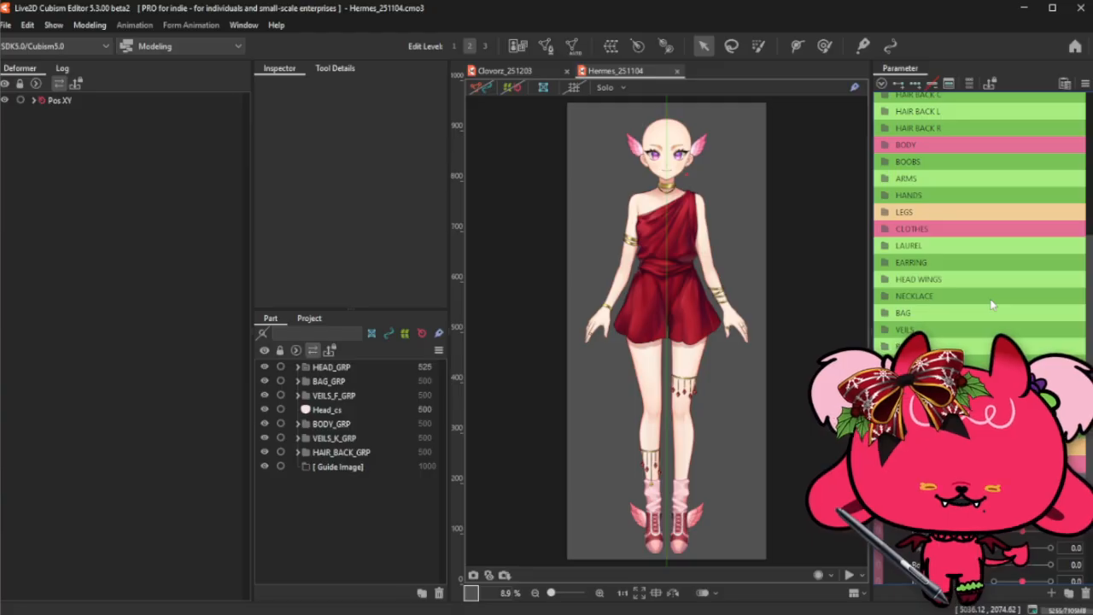
scroll(959, 360, down, 3)
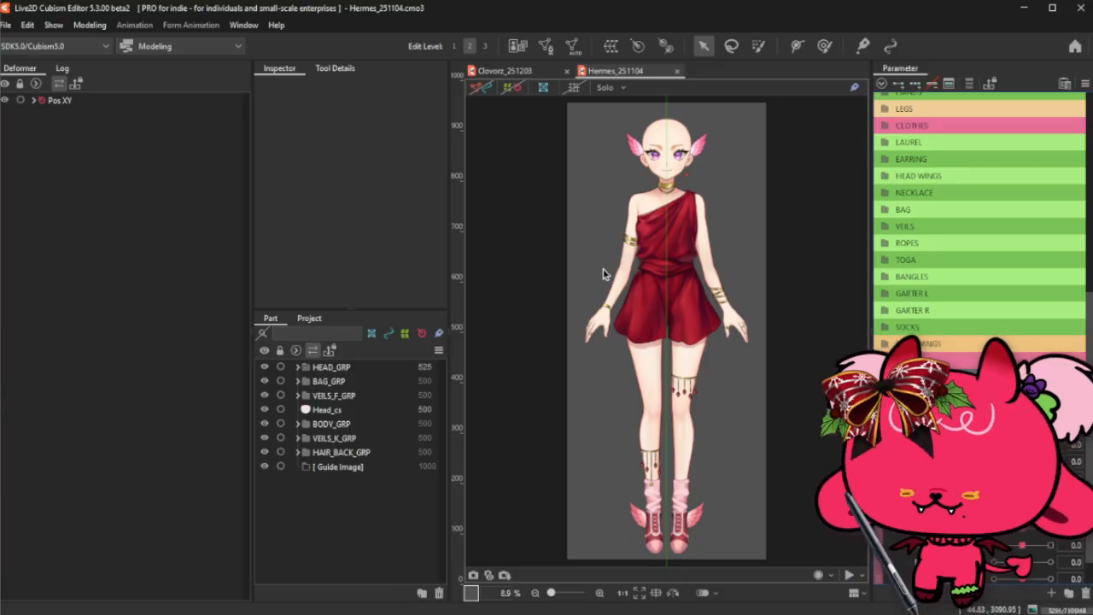
click(298, 367)
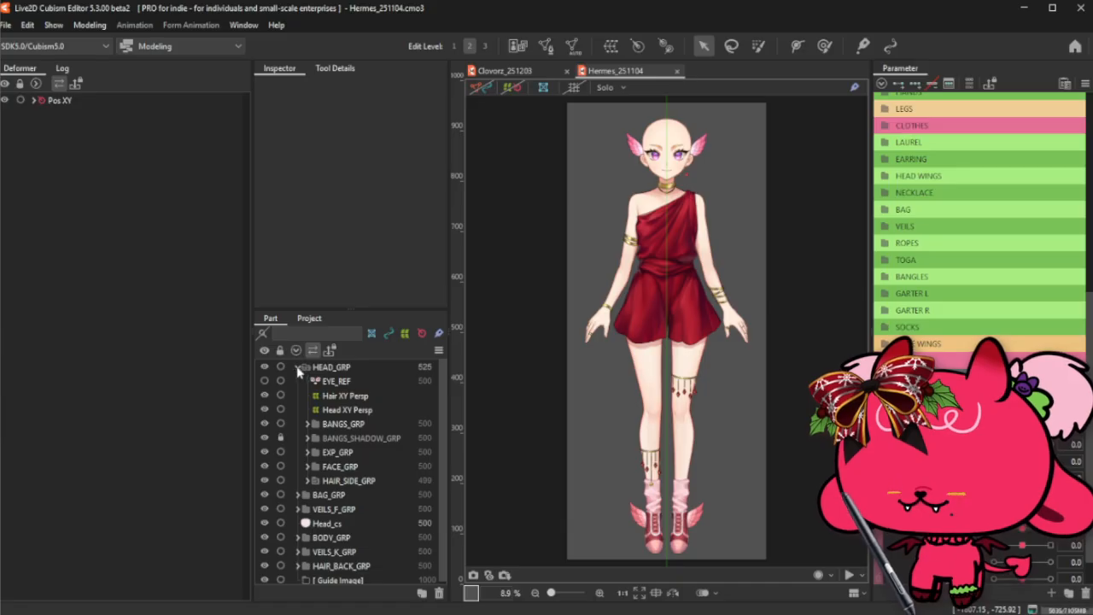
click(298, 367)
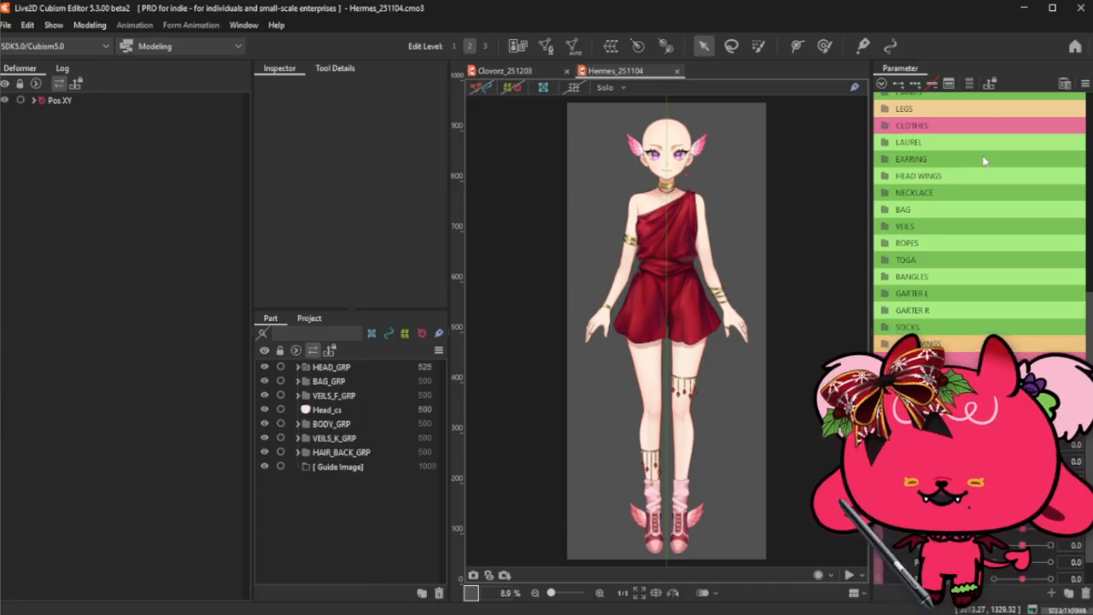
scroll(983, 160, up, 6)
click(981, 252)
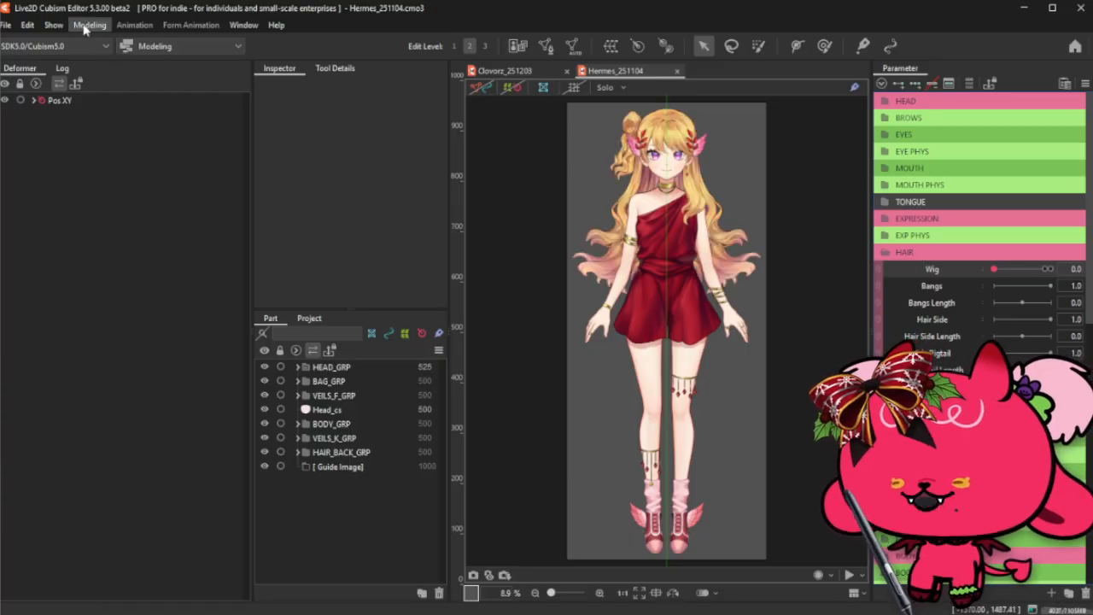
- Open the Hermes model's physics settings to view the character in the preview
click(89, 25)
click(152, 313)
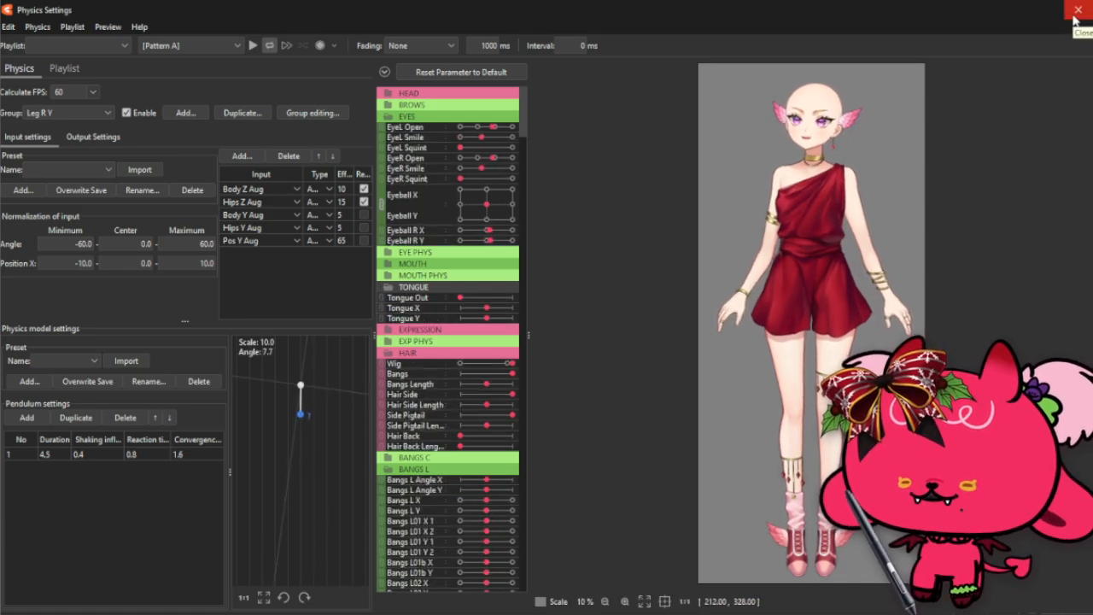
click(1076, 10)
click(5, 26)
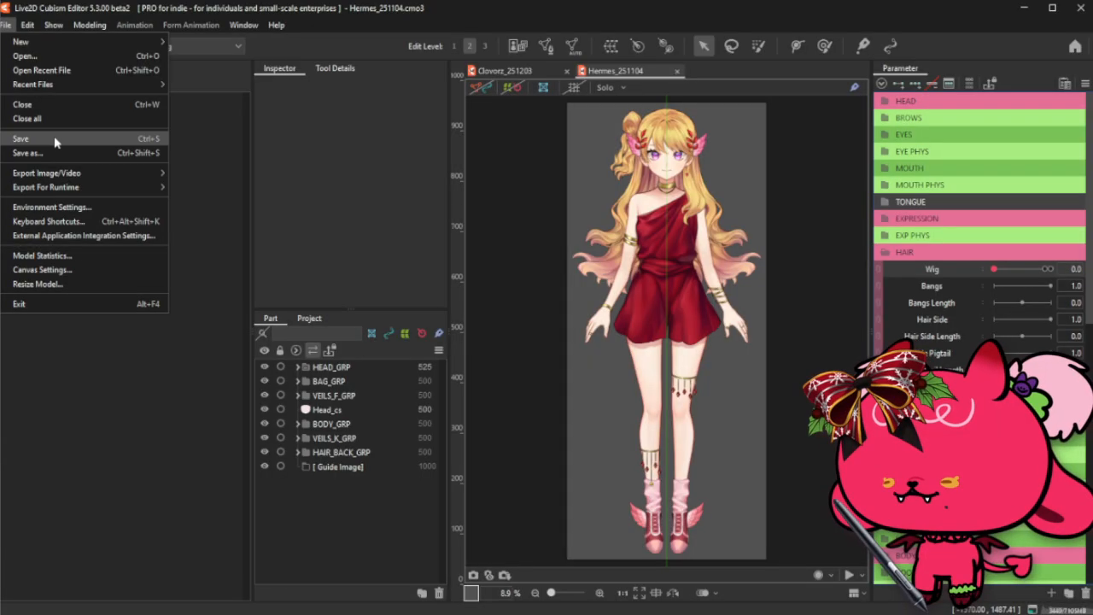
click(79, 58)
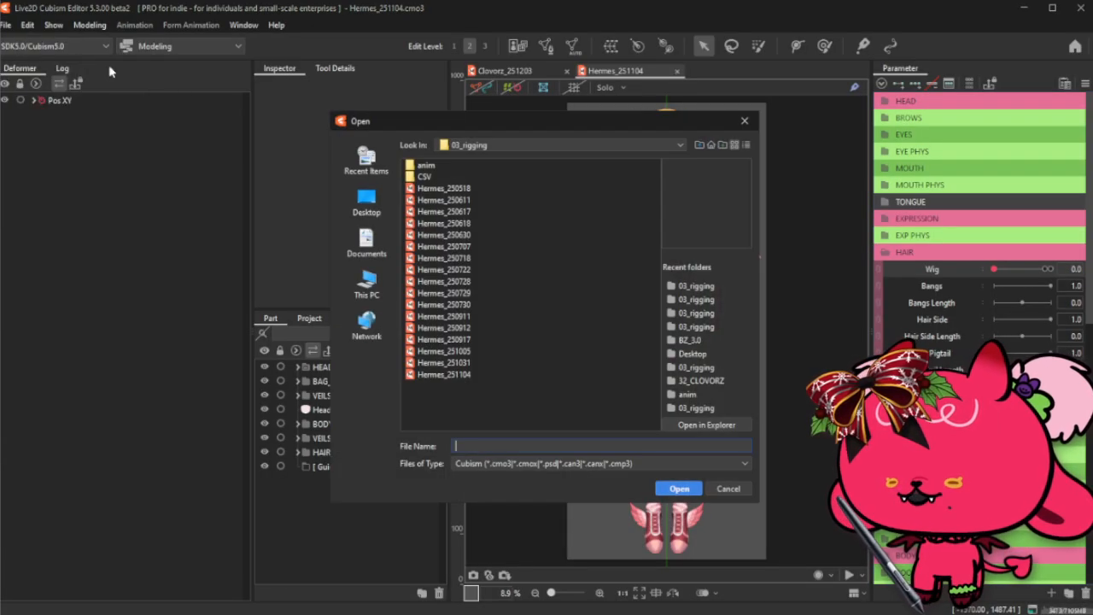
click(745, 122)
click(92, 26)
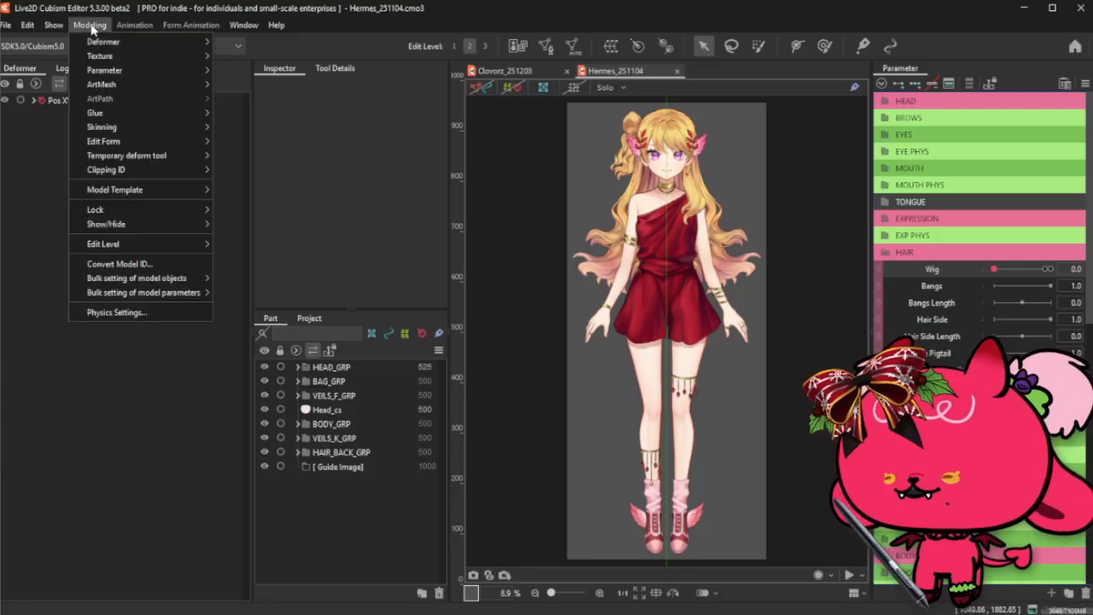
click(154, 316)
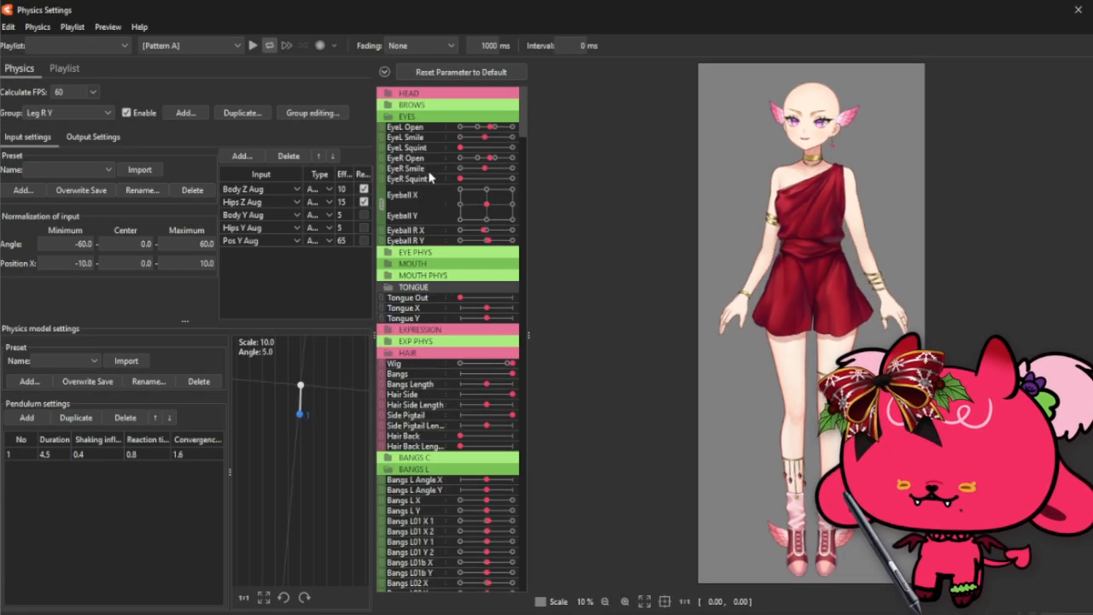
- Collapse all parameter groups in the physics settings and set the HAIR group's Wig parameter to its minimum to show the hair
click(385, 72)
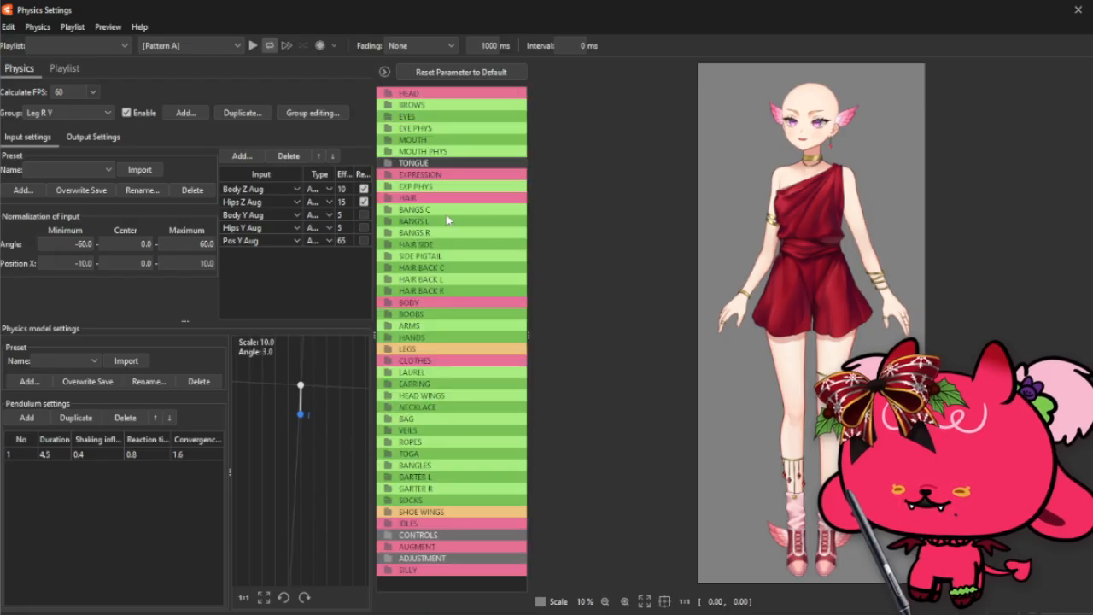
click(460, 197)
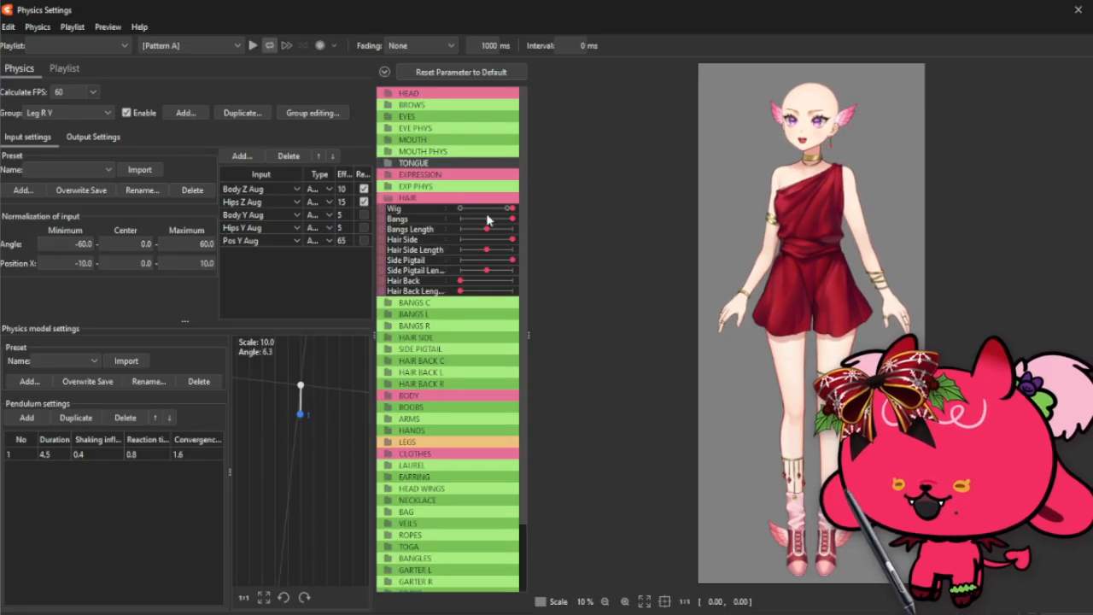
click(461, 208)
click(467, 198)
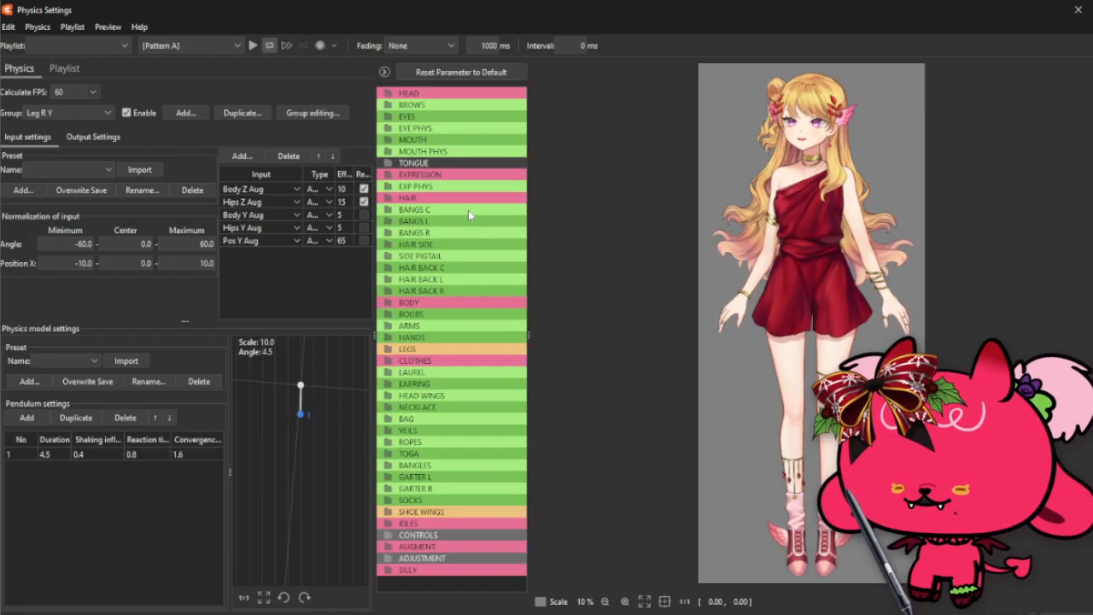
- Show the bag and veils by setting the Bag and Veils parameters in the CLOTHES group to their maximum
click(473, 360)
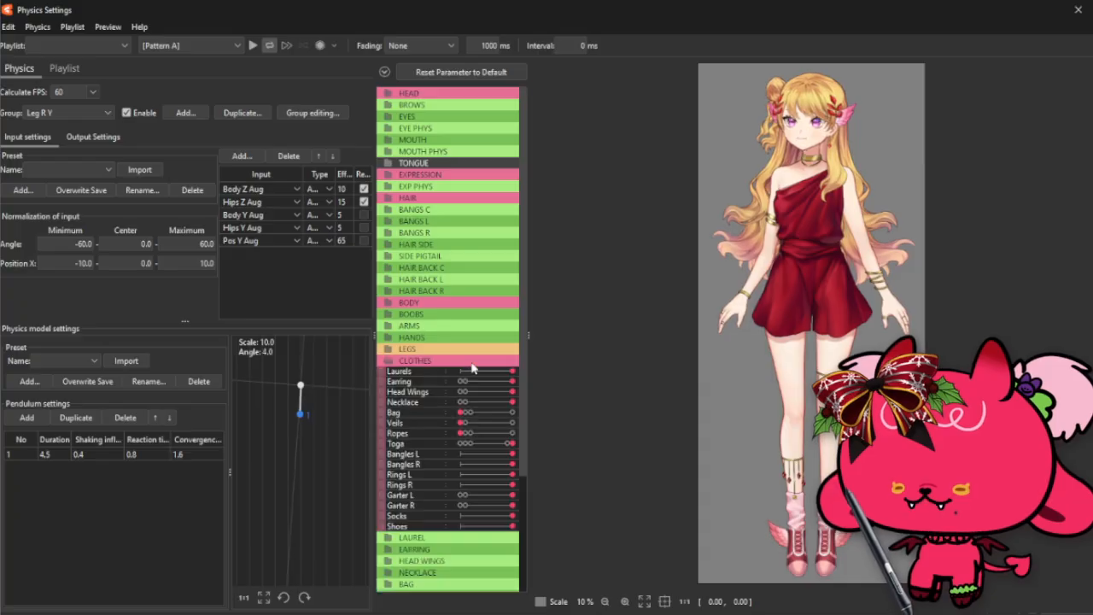
click(511, 422)
click(511, 424)
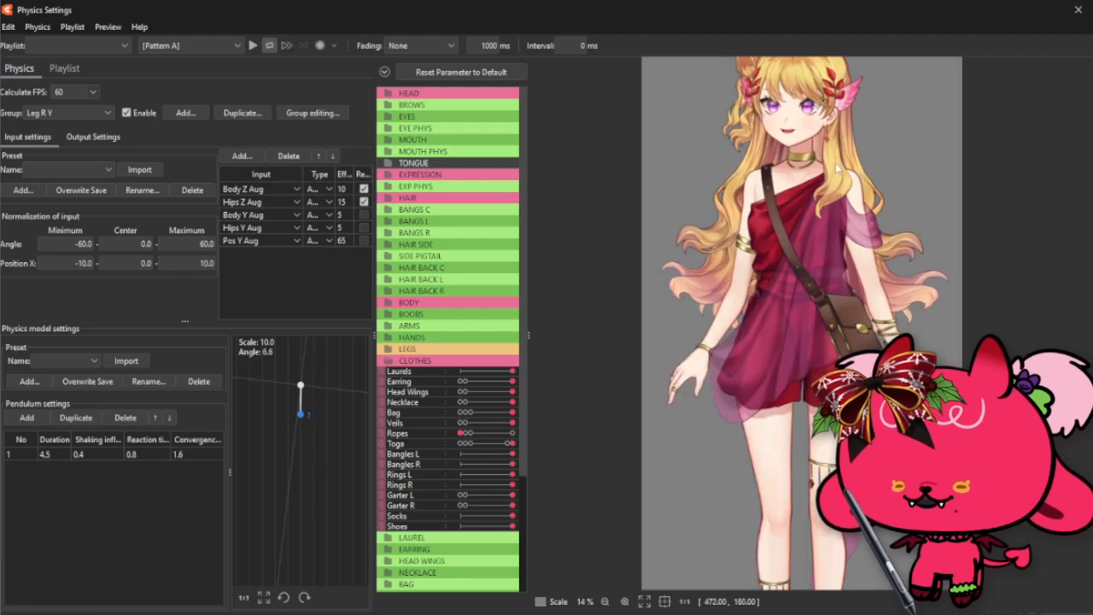
- Examine how the hair, bag and veils move with the body in the physics preview, up close and from afar
scroll(789, 279, up, 3)
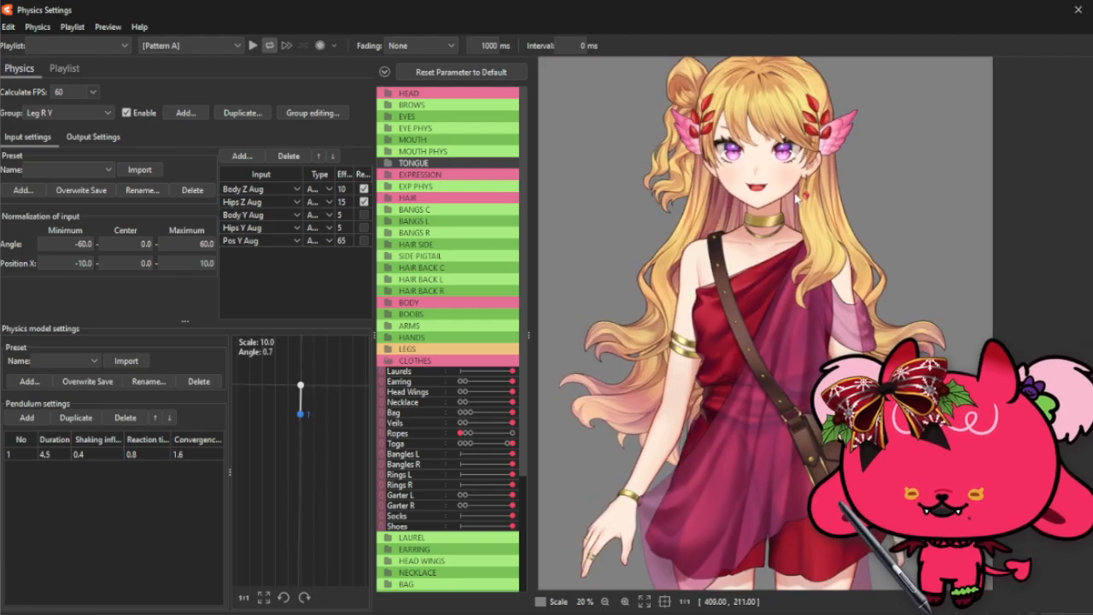
scroll(799, 121, down, 2)
scroll(799, 120, up, 2)
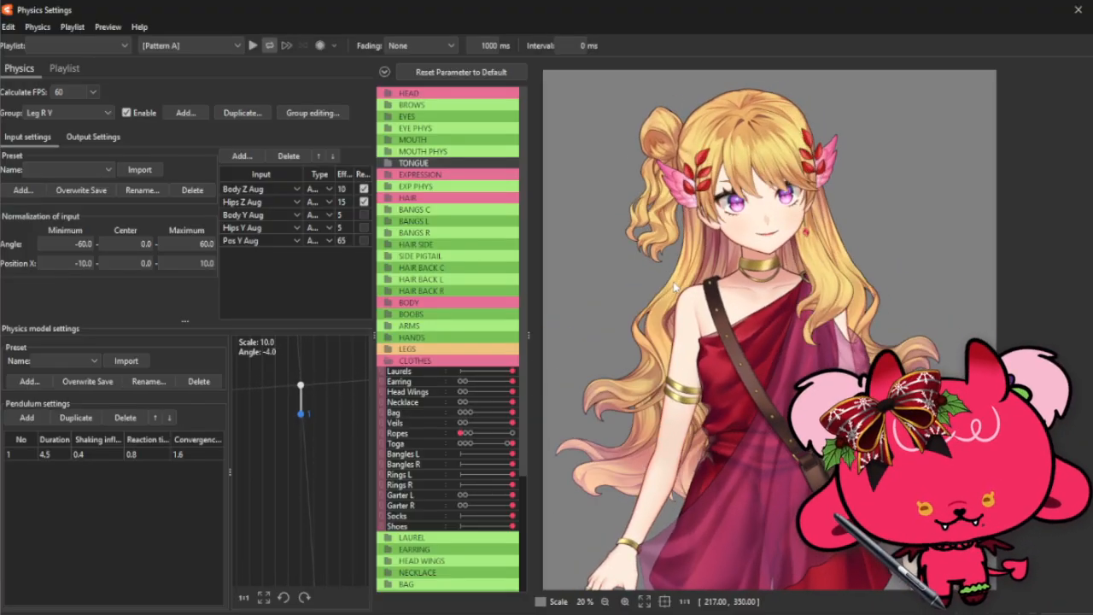
scroll(722, 418, down, 2)
scroll(724, 433, up, 2)
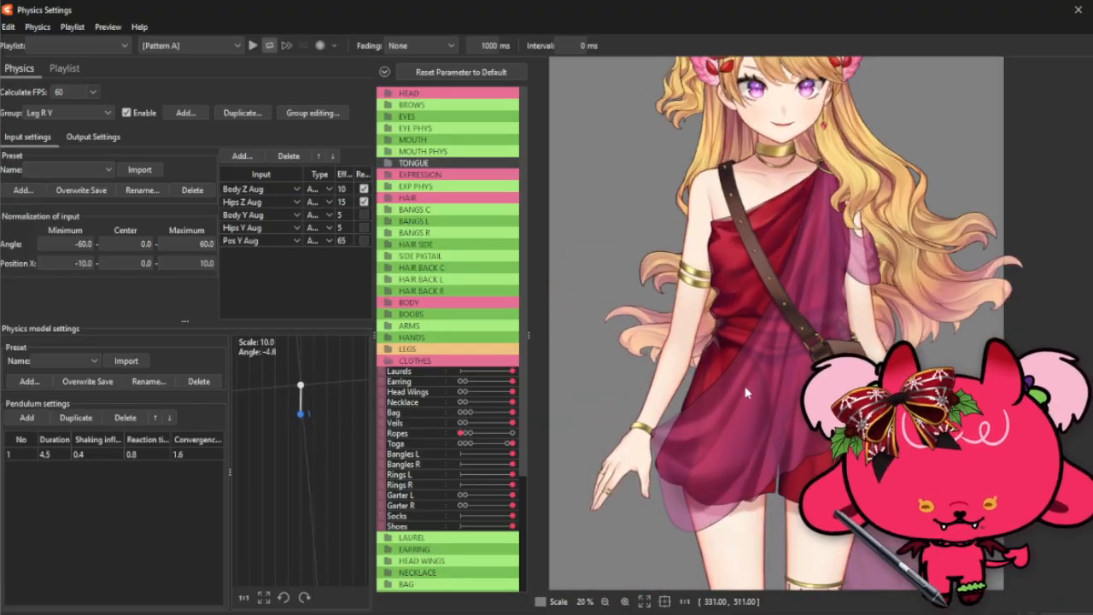
scroll(762, 347, down, 2)
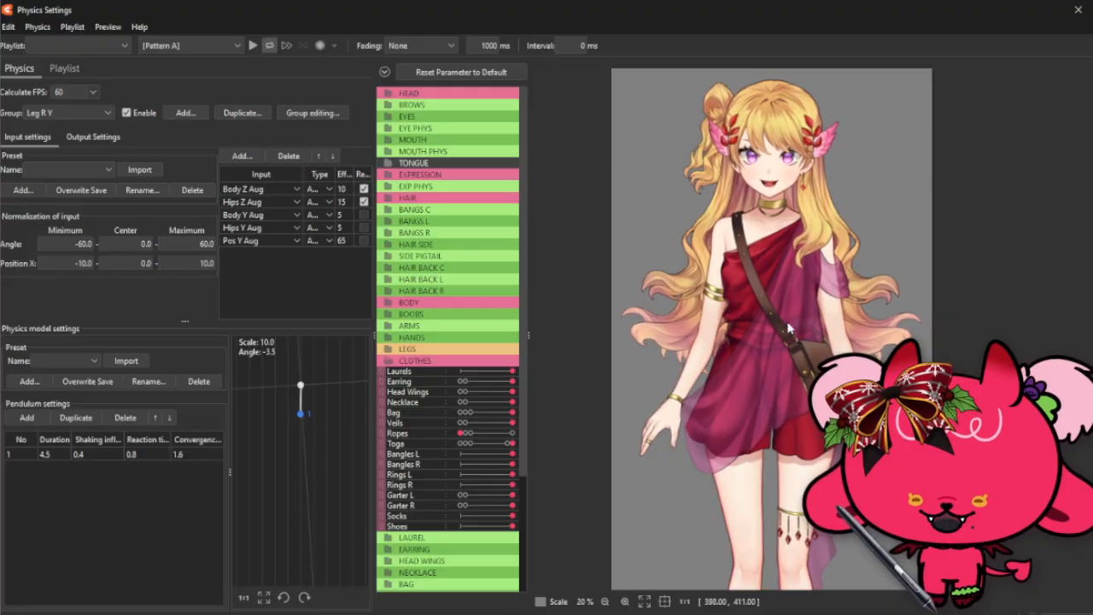
scroll(759, 347, up, 2)
scroll(756, 346, down, 2)
scroll(753, 346, up, 2)
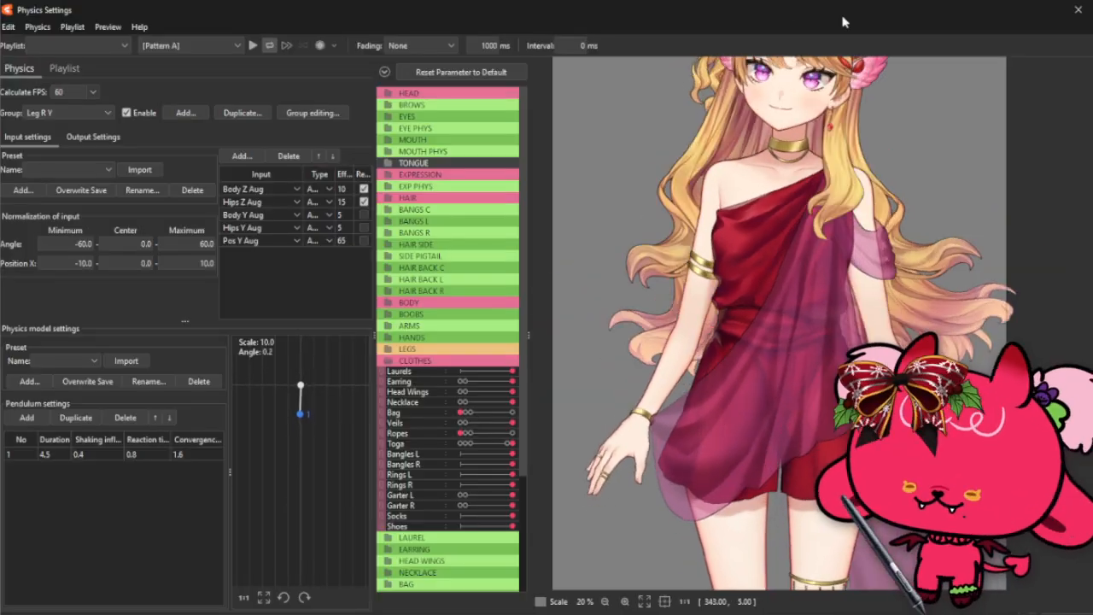
- Move the physics settings window aside and inspect the bag and the veil over the toga, finishing with the whole model fitted in the preview
drag(850, 15, 722, 19)
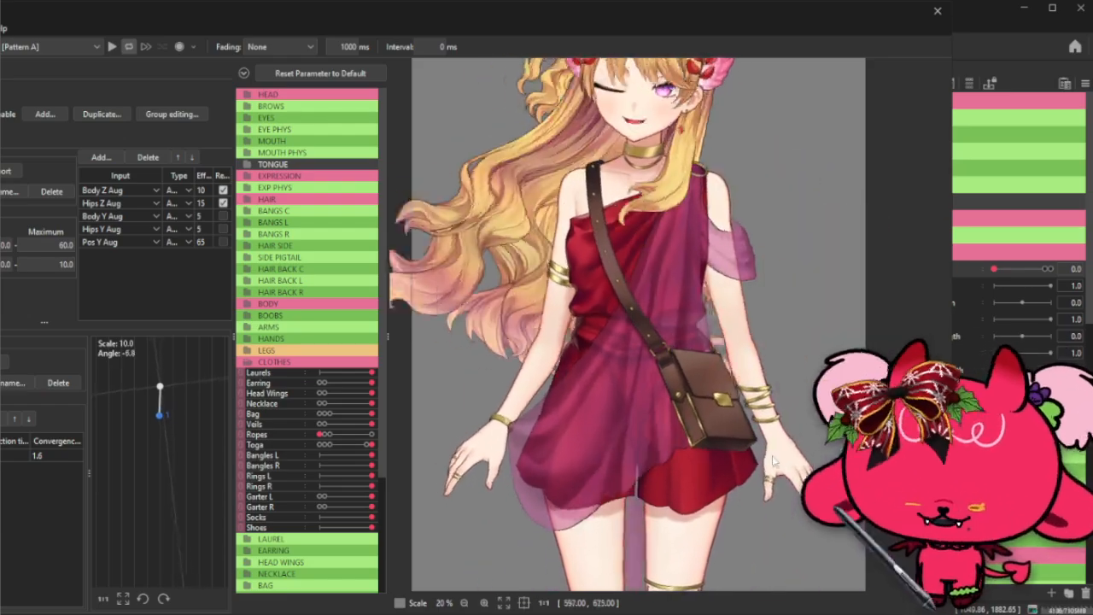
scroll(673, 389, up, 2)
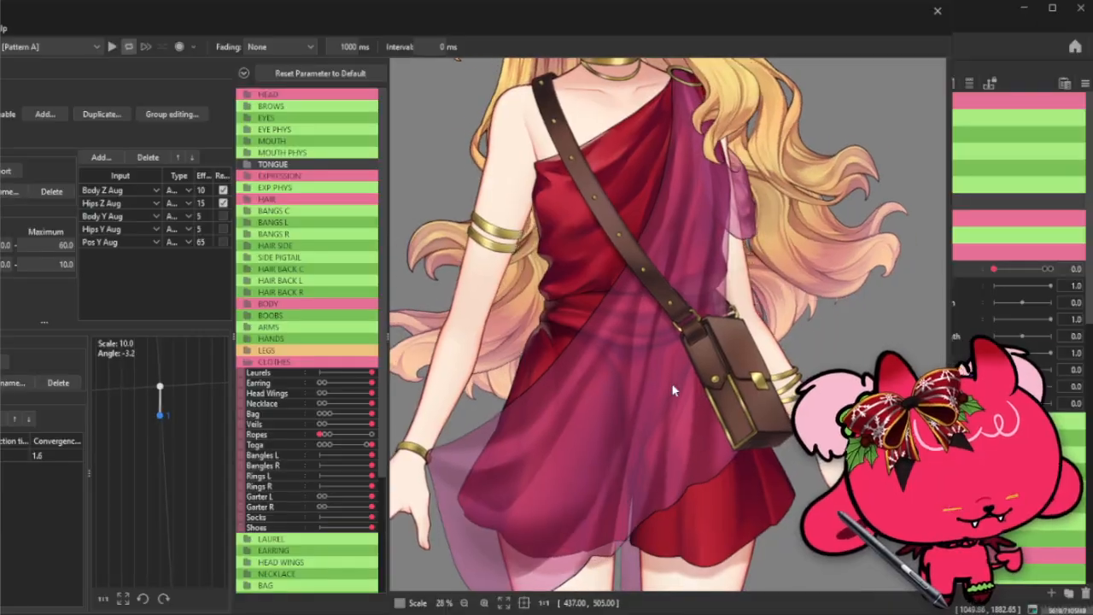
scroll(436, 513, down, 2)
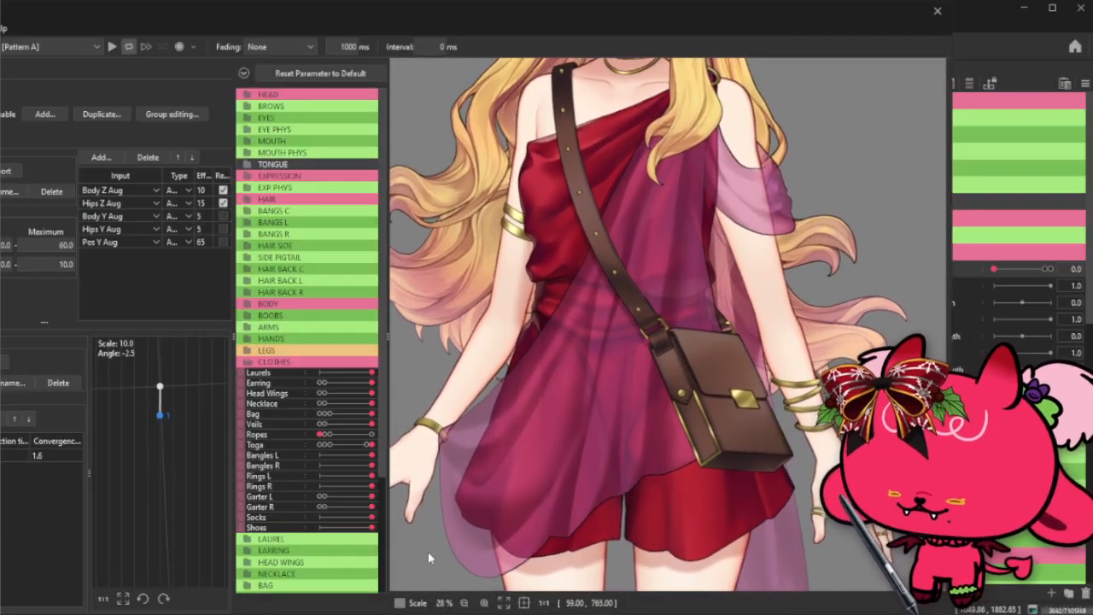
scroll(440, 550, down, 2)
scroll(682, 470, down, 1)
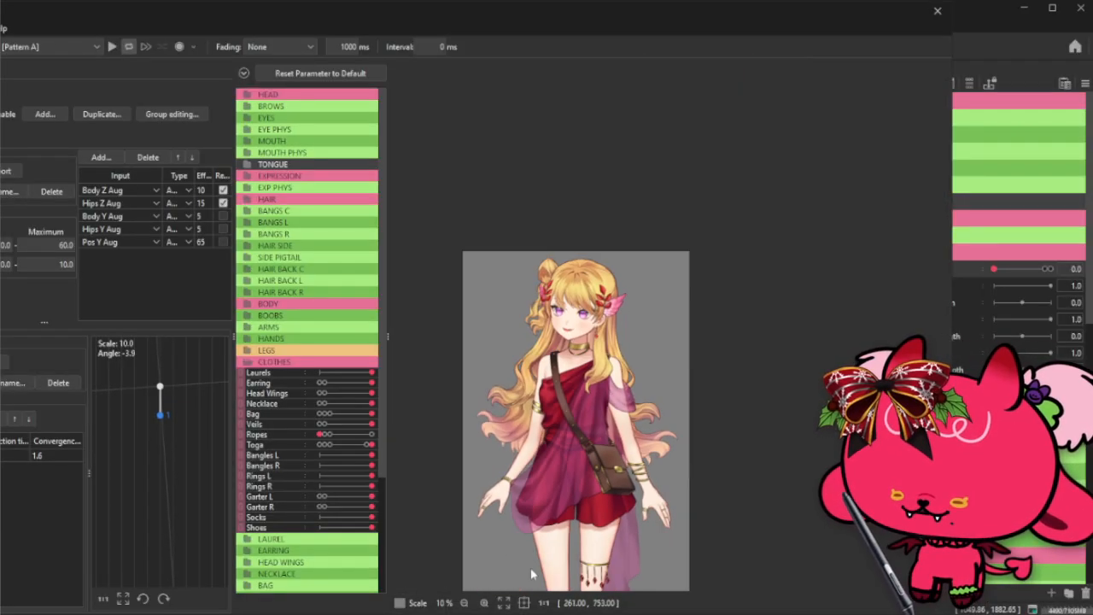
scroll(530, 574, up, 1)
click(504, 602)
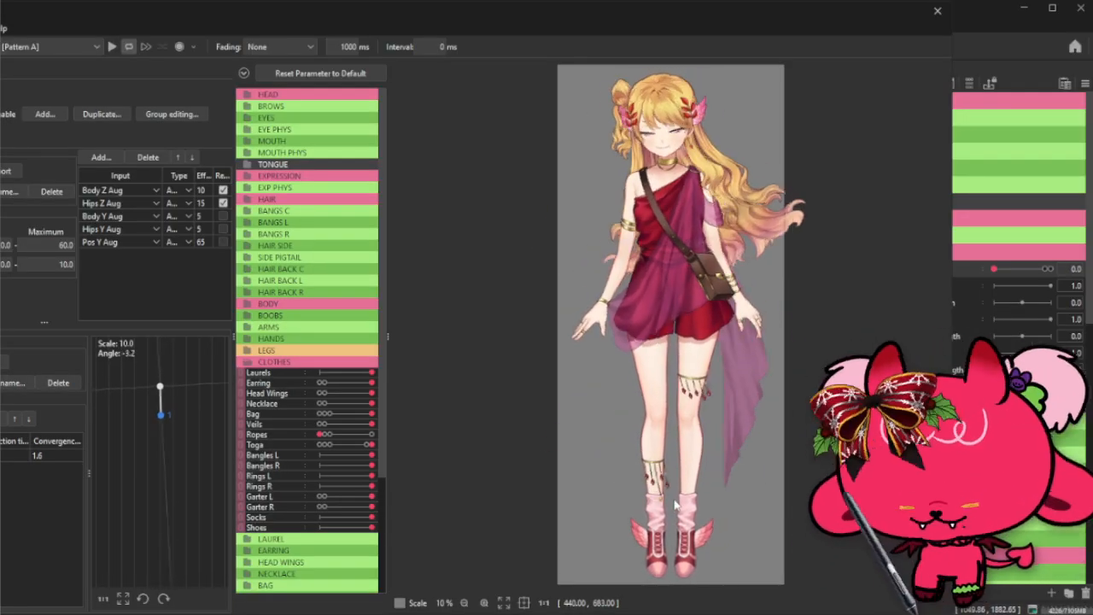
- Examine the veil's movement between the wrist bracelet and the hip in a close view of the preview
scroll(625, 280, up, 4)
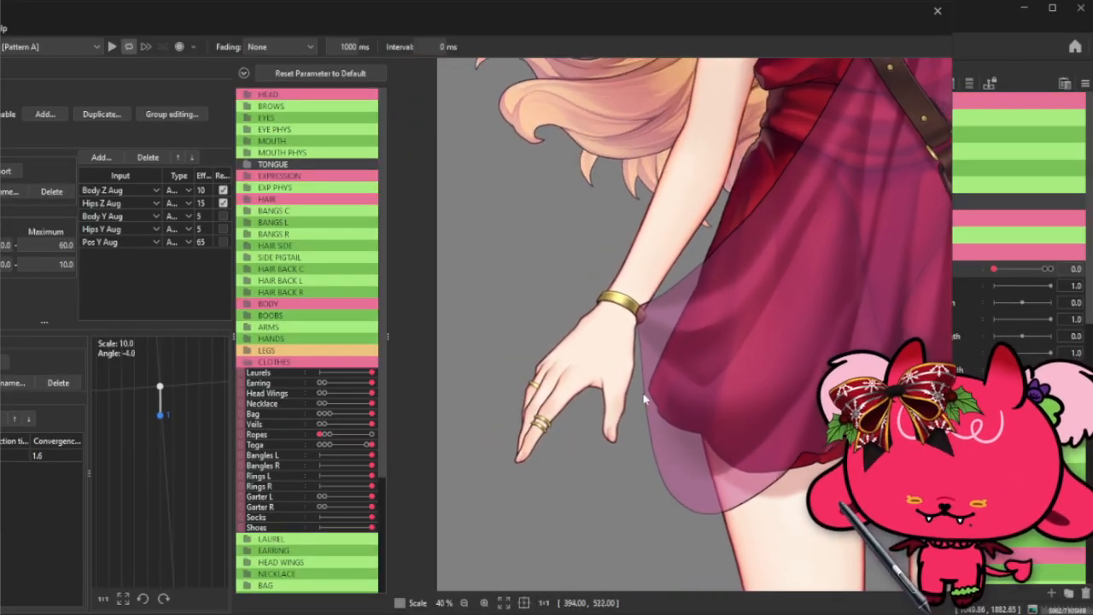
scroll(644, 400, down, 5)
scroll(802, 394, up, 3)
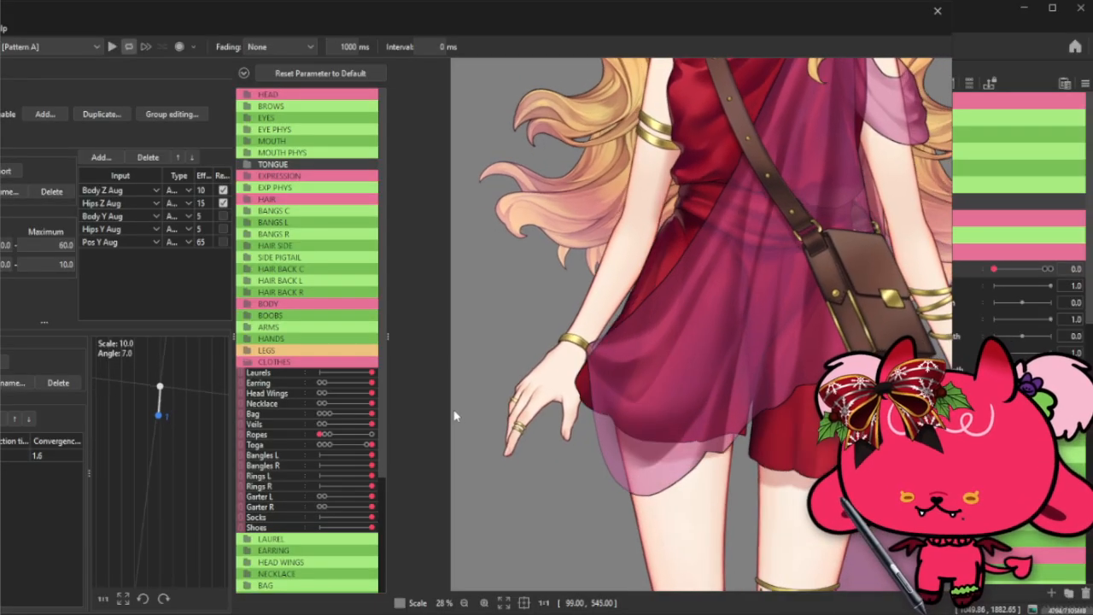
scroll(658, 383, down, 2)
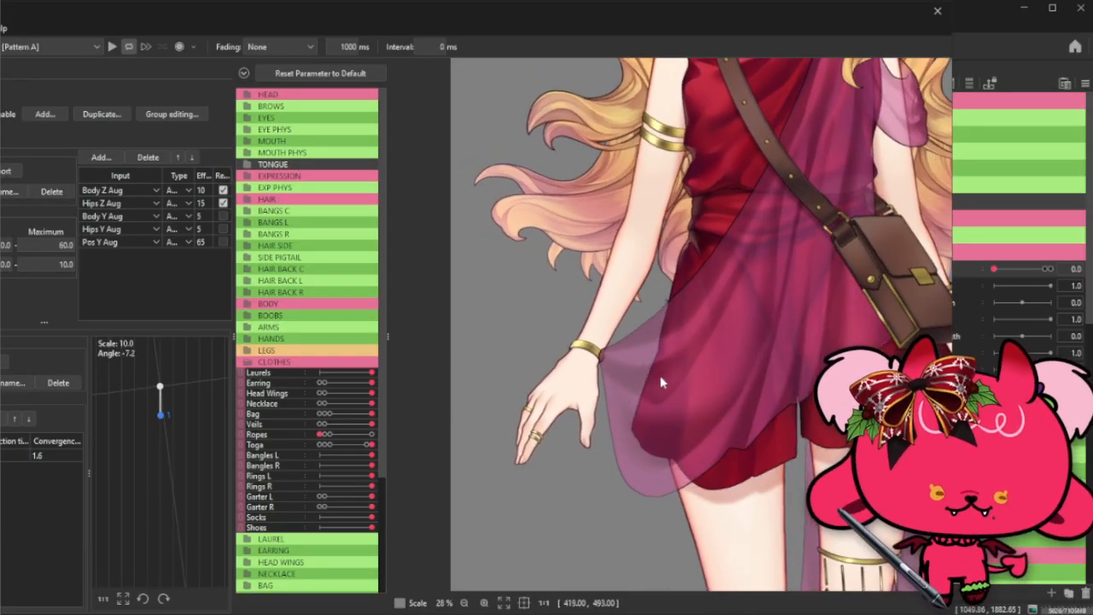
scroll(774, 353, up, 2)
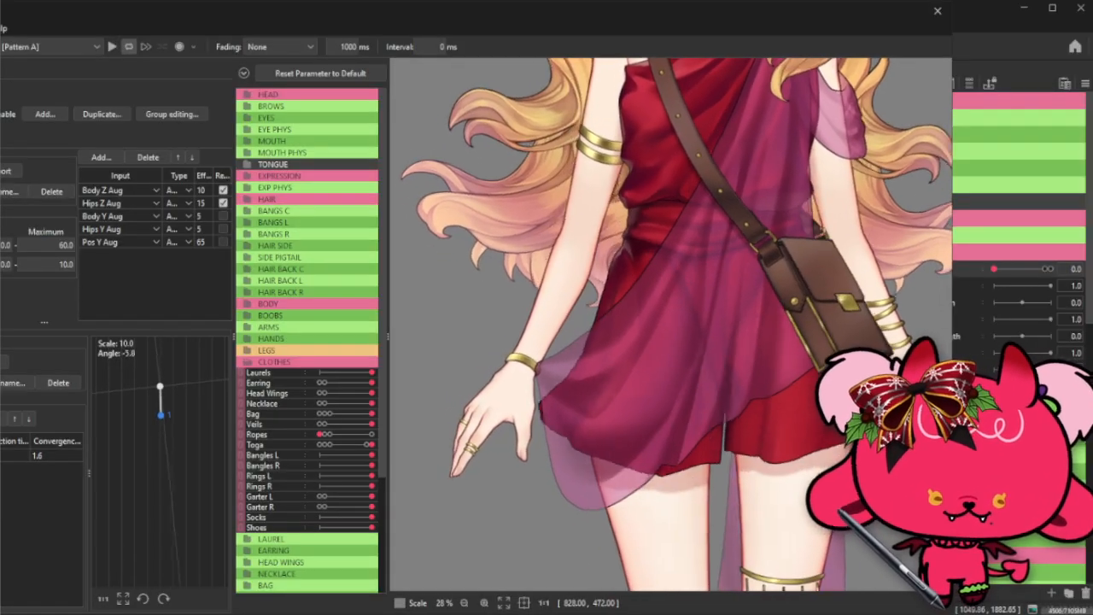
- Hide the bag by setting the Bag parameter to its minimum, and check the veils' movement over the toga and legs
drag(685, 21, 653, 18)
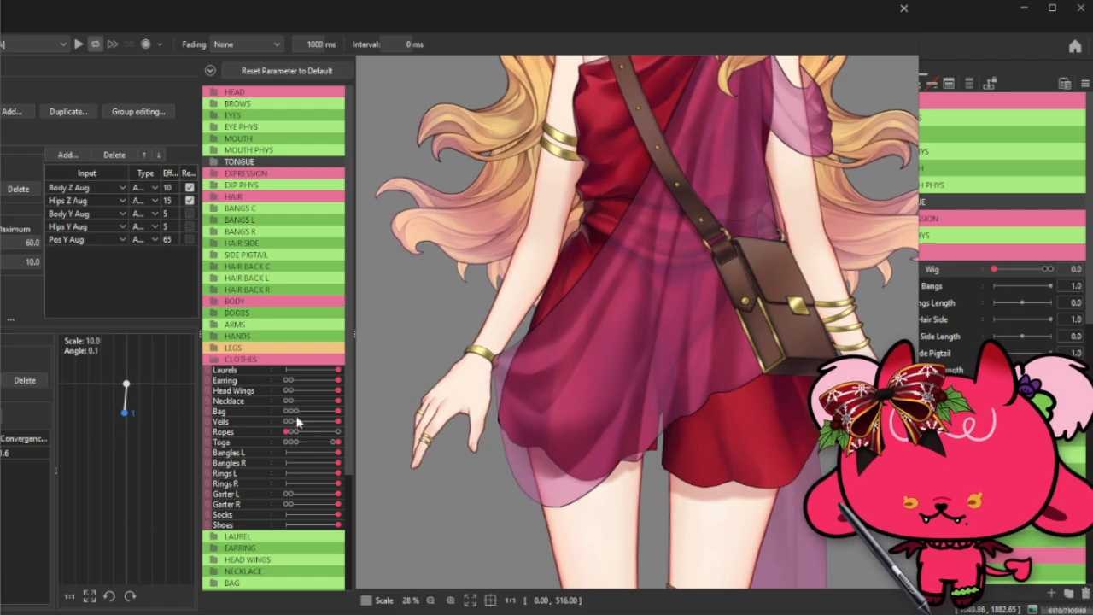
click(289, 413)
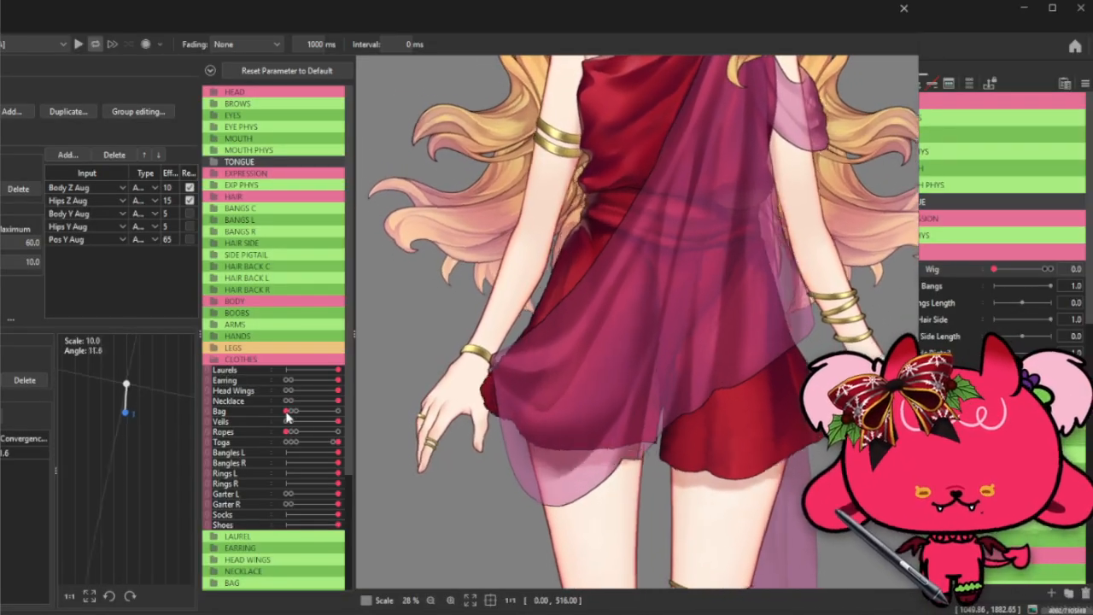
scroll(577, 398, down, 4)
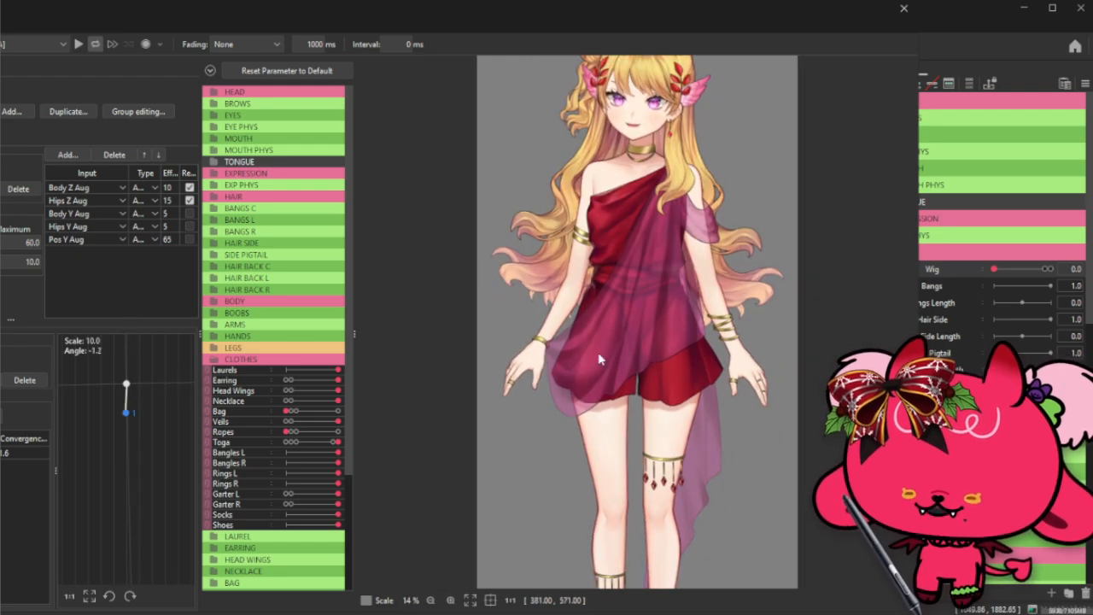
scroll(598, 302, up, 2)
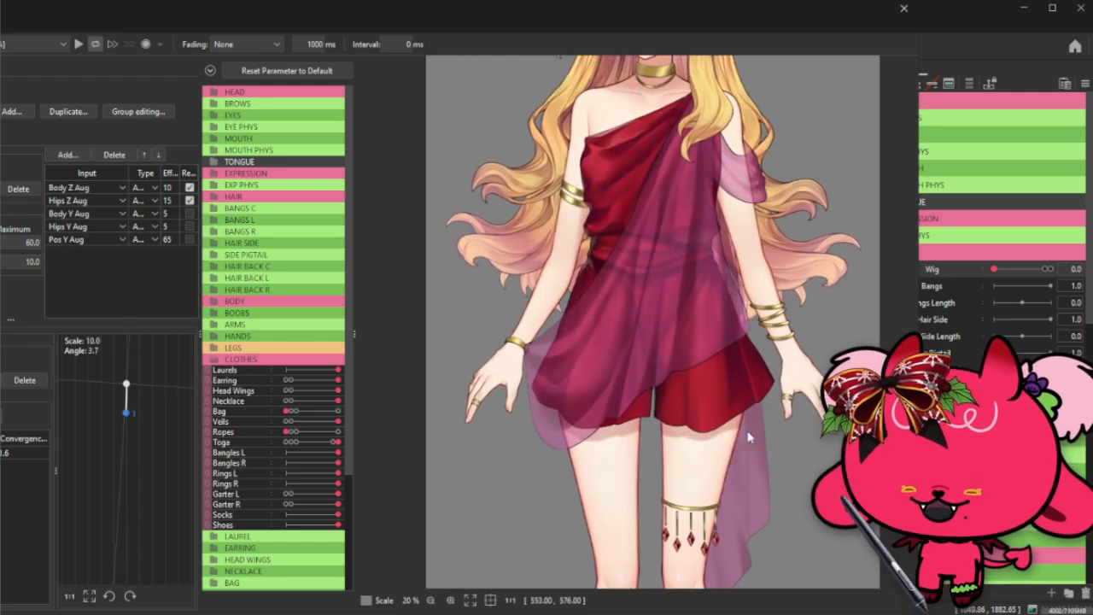
scroll(687, 317, down, 2)
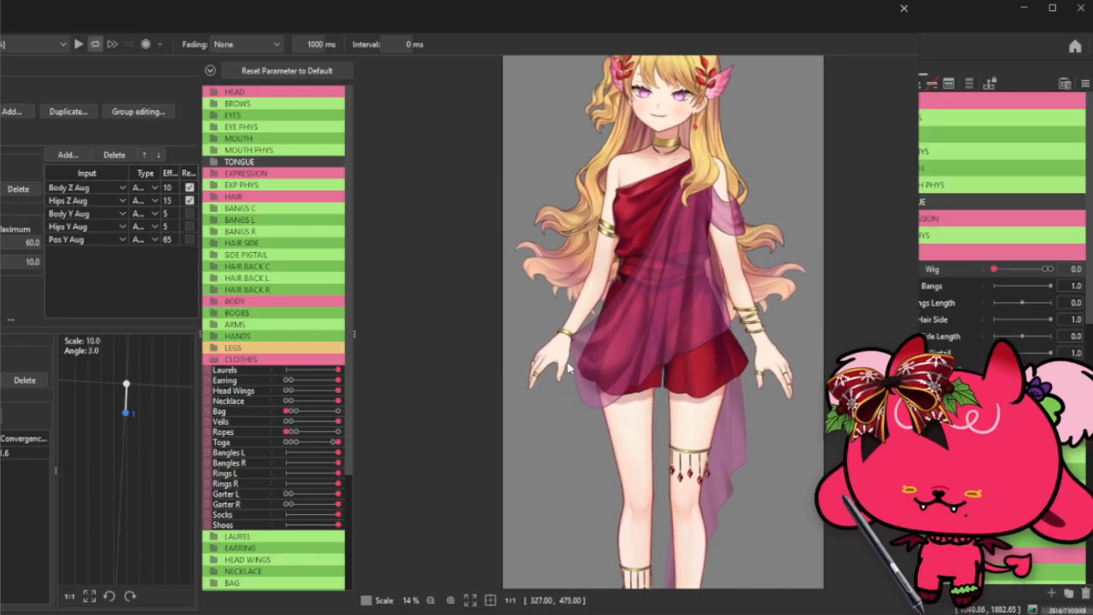
- Examine the movement of the bangs, side hair, pigtail and earring around the face and shoulders in the preview
scroll(684, 152, up, 5)
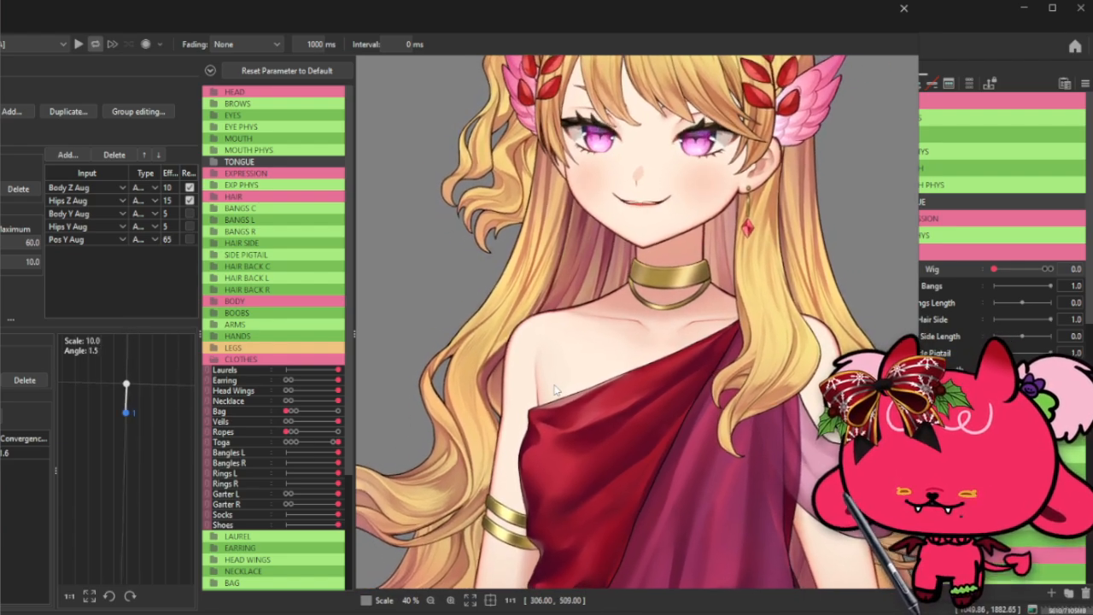
scroll(554, 390, down, 4)
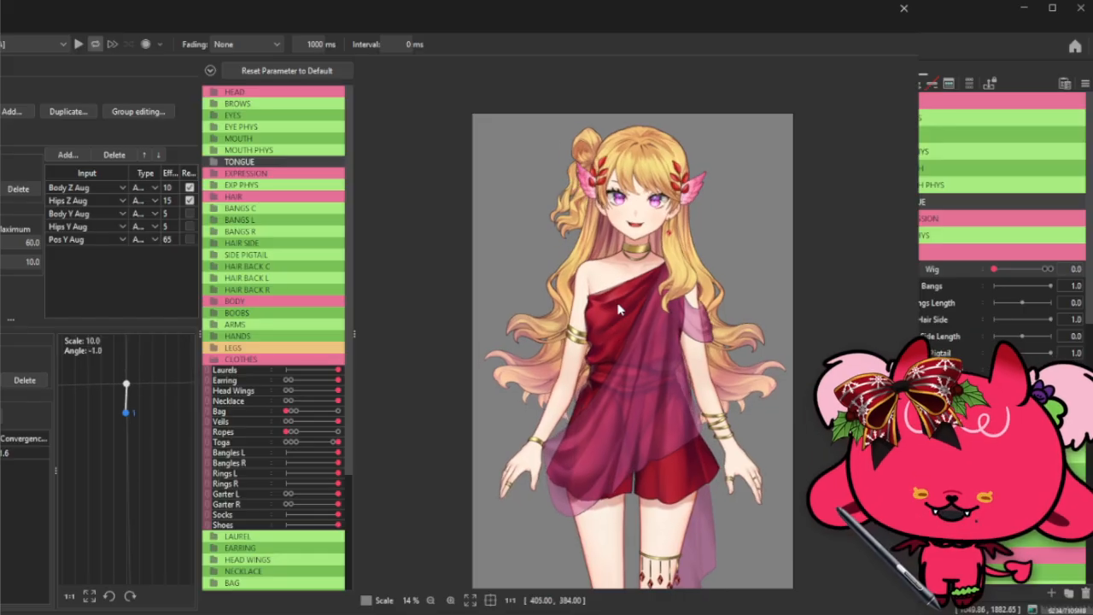
scroll(620, 249, up, 5)
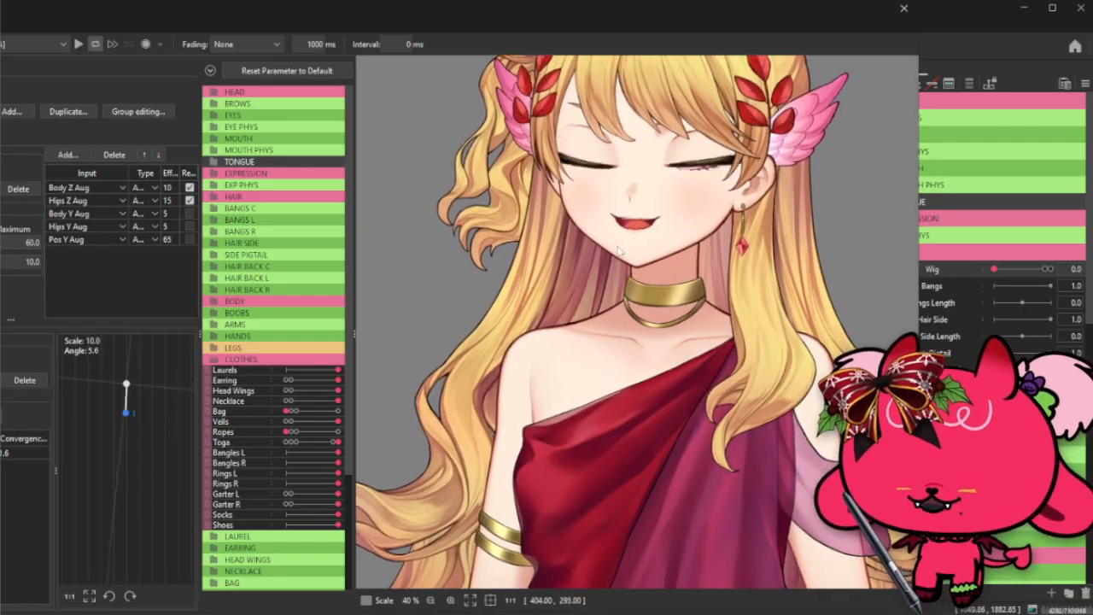
scroll(606, 283, down, 2)
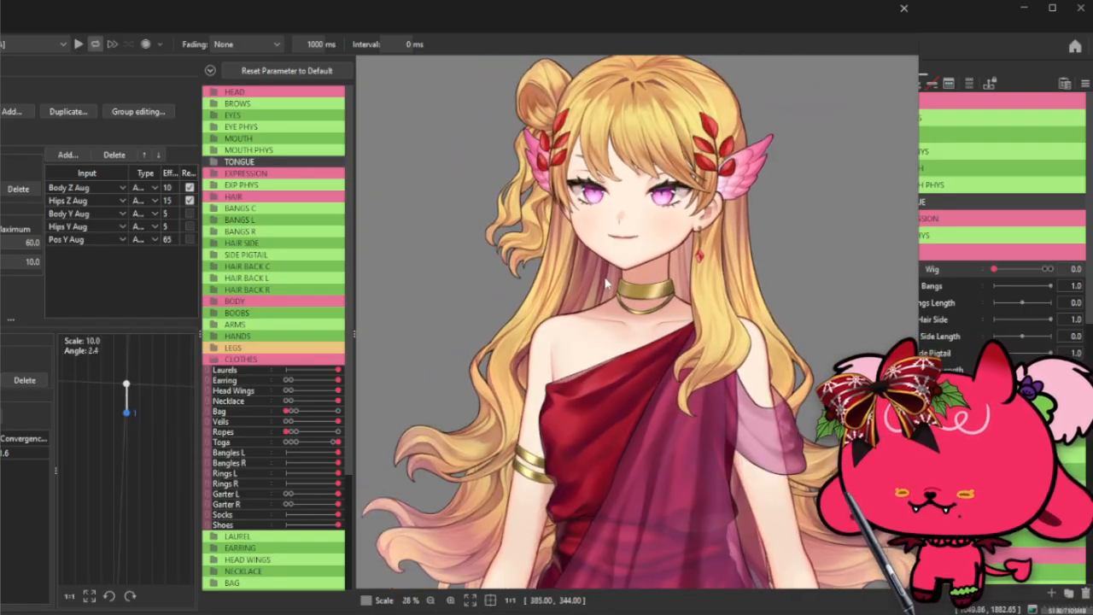
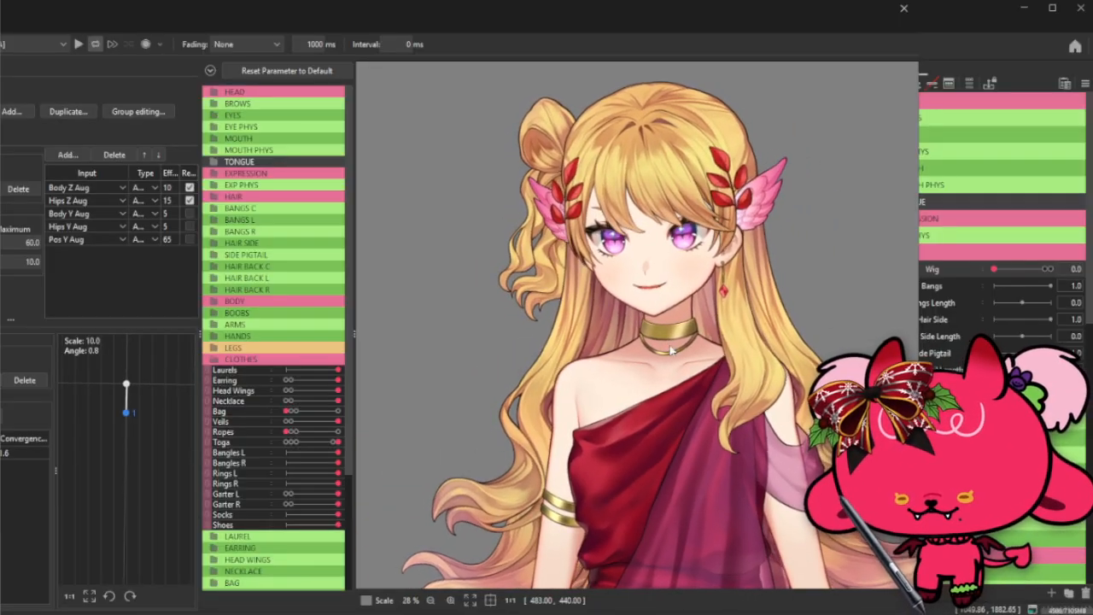
scroll(670, 350, down, 4)
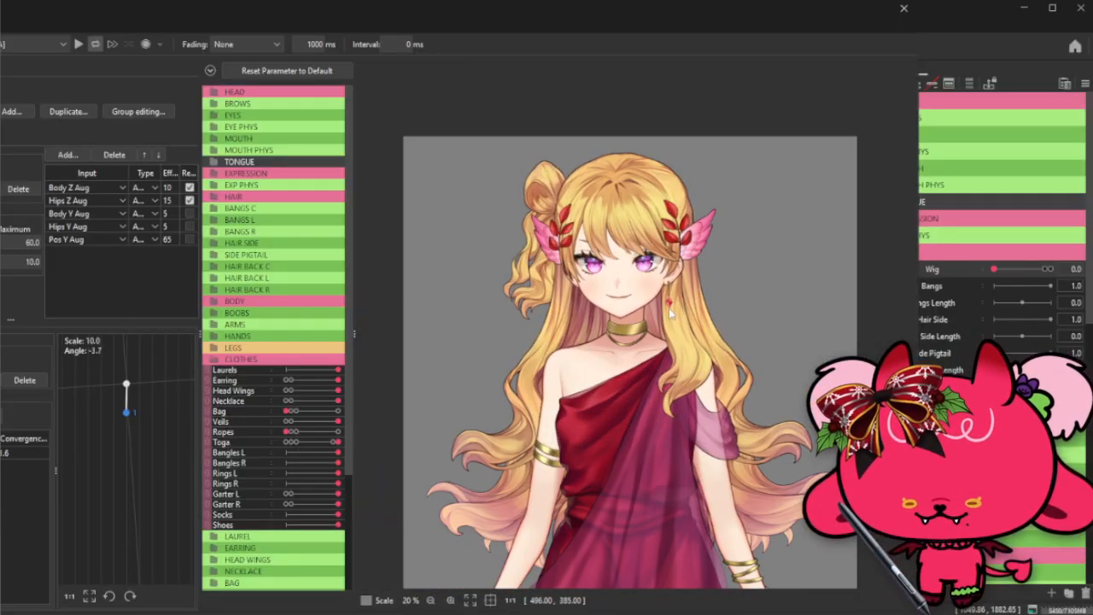
scroll(671, 314, up, 4)
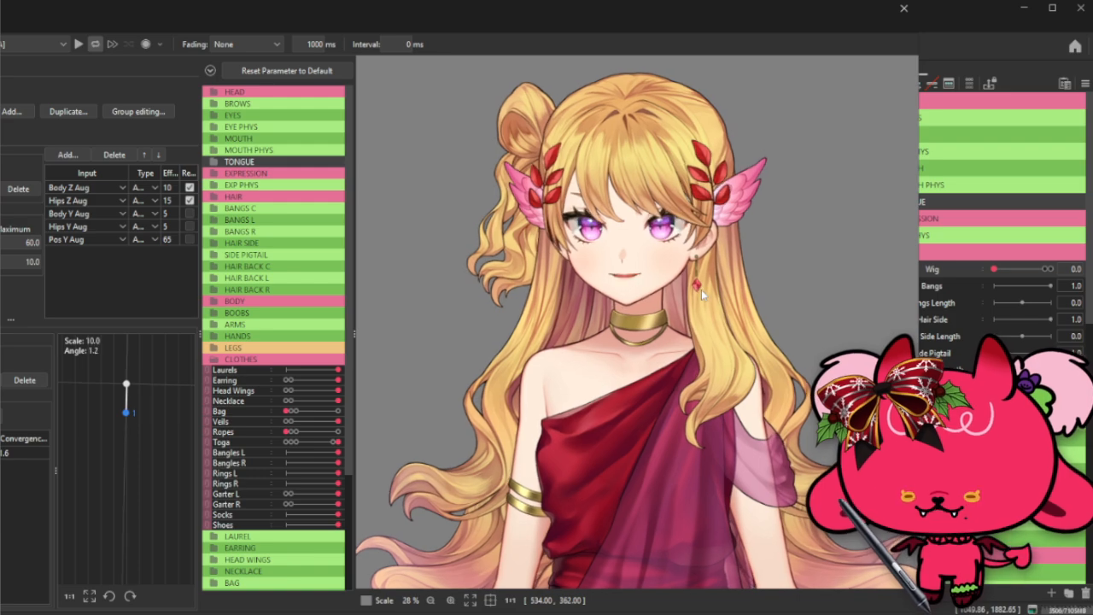
- Examine the movement of the toga, veils, ropes and long back hair in the preview
scroll(701, 289, down, 2)
scroll(701, 299, up, 2)
scroll(701, 311, down, 2)
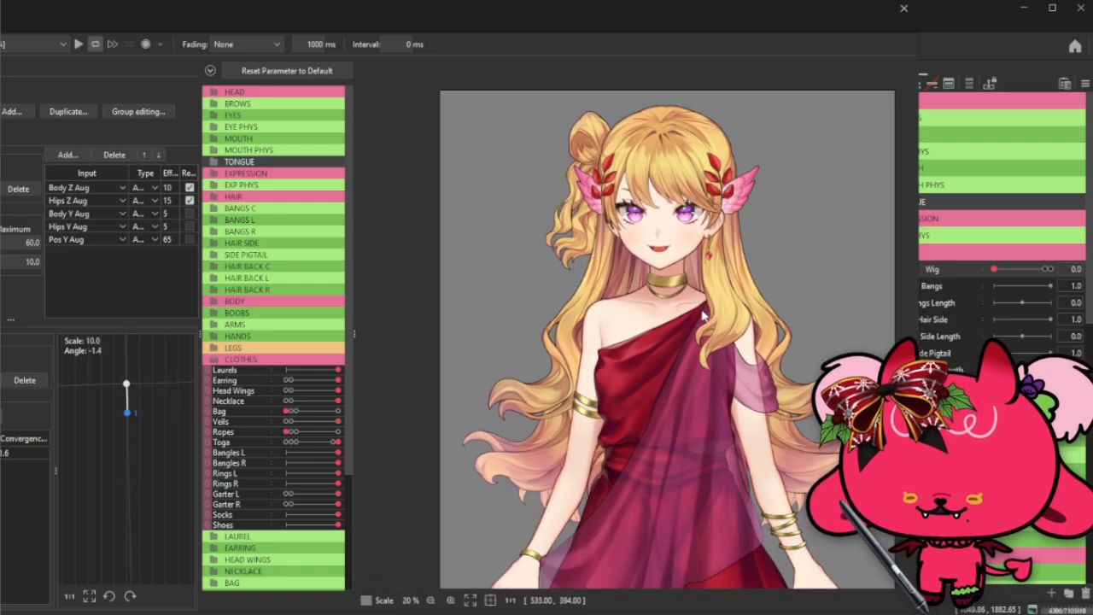
scroll(688, 190, down, 1)
scroll(752, 349, up, 1)
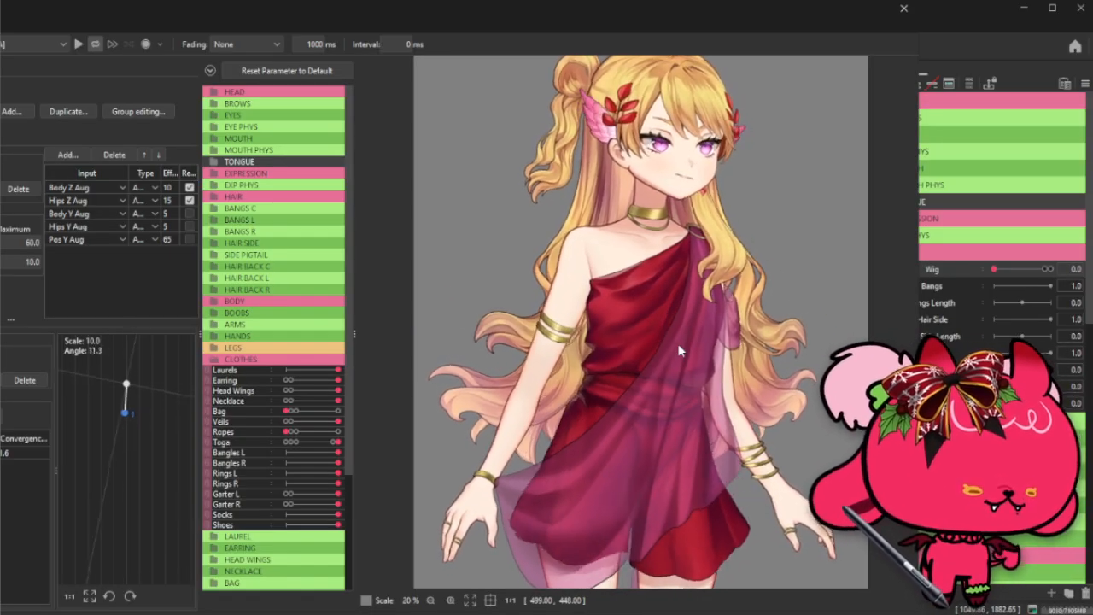
scroll(681, 351, down, 1)
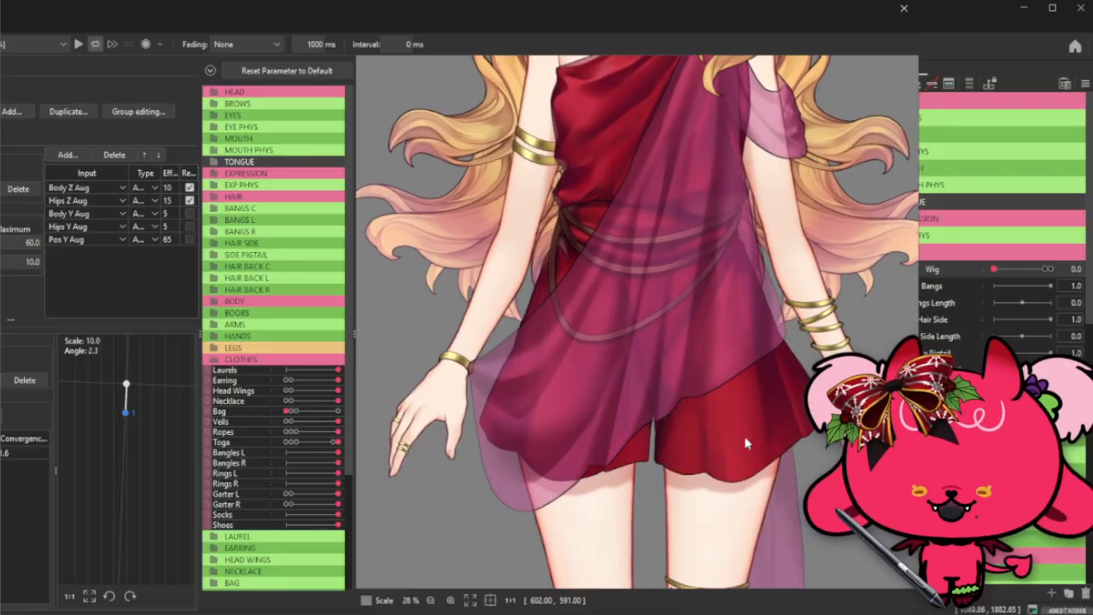
scroll(745, 443, down, 5)
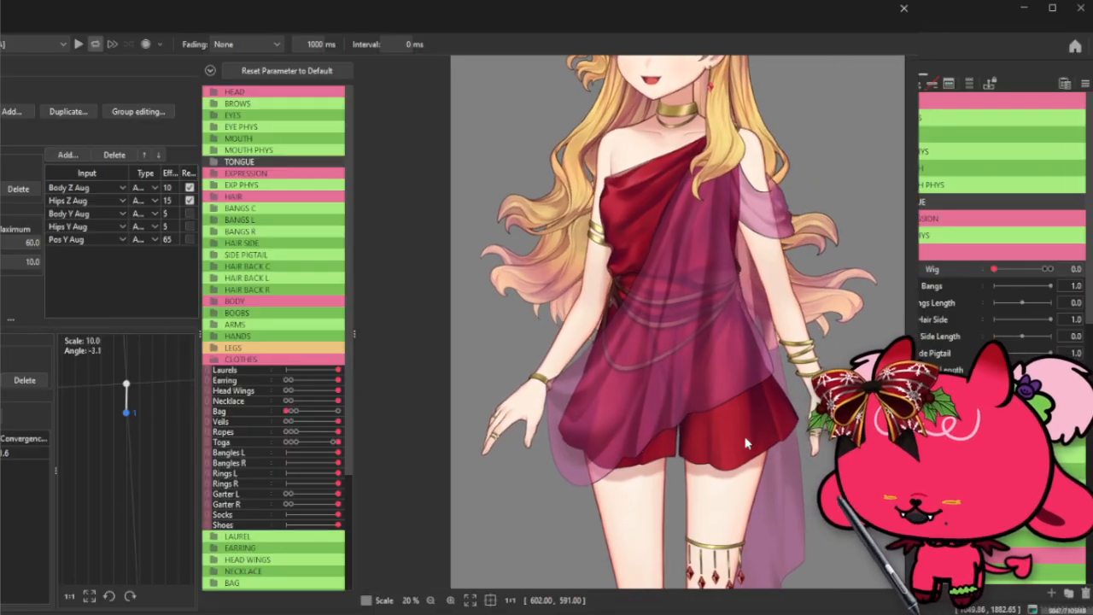
- Inspect the dangling garters, socks and winged shoes up close, finishing with the upper body in view
scroll(674, 324, down, 2)
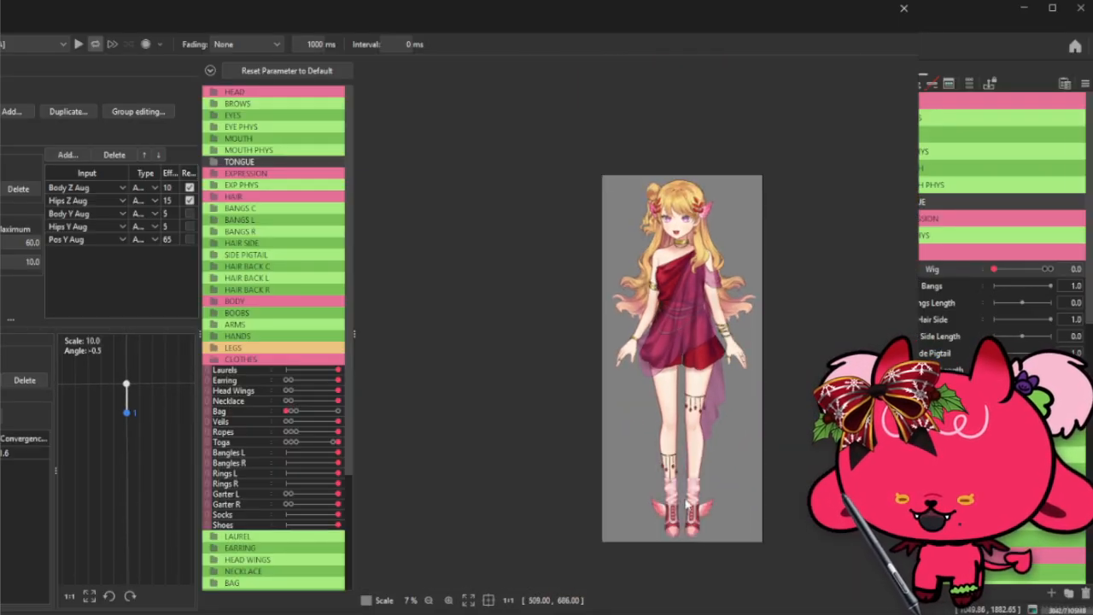
scroll(664, 365, up, 5)
scroll(680, 523, up, 2)
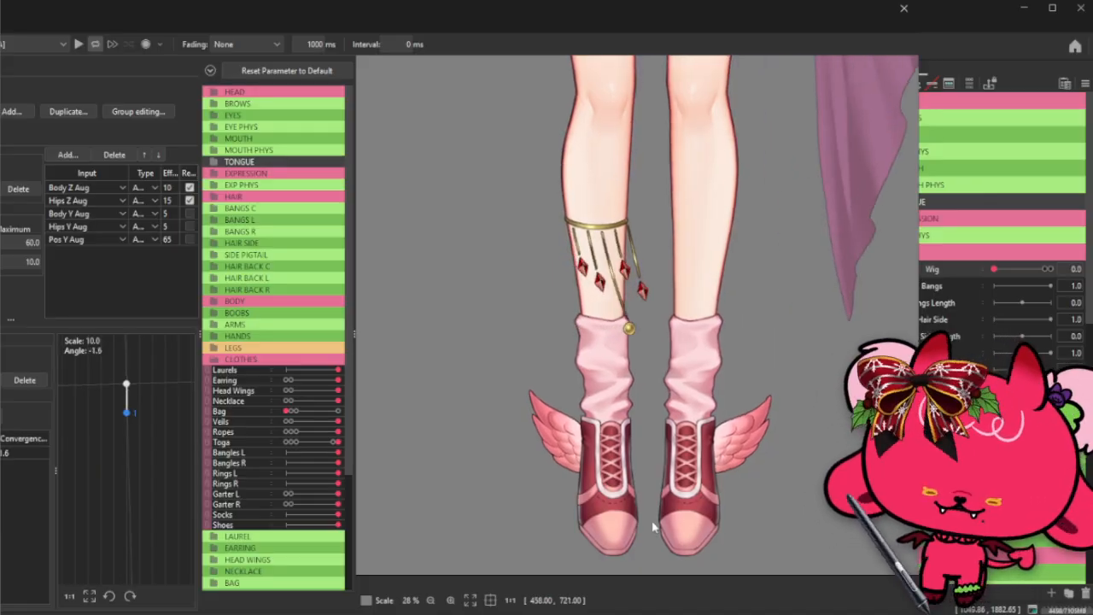
scroll(688, 485, up, 3)
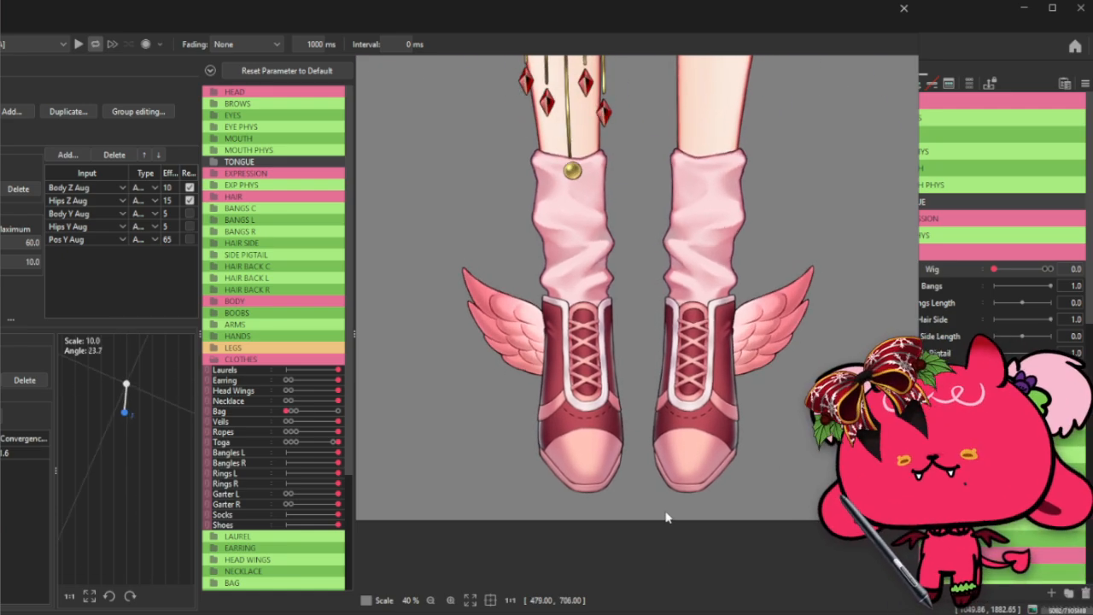
scroll(666, 518, down, 5)
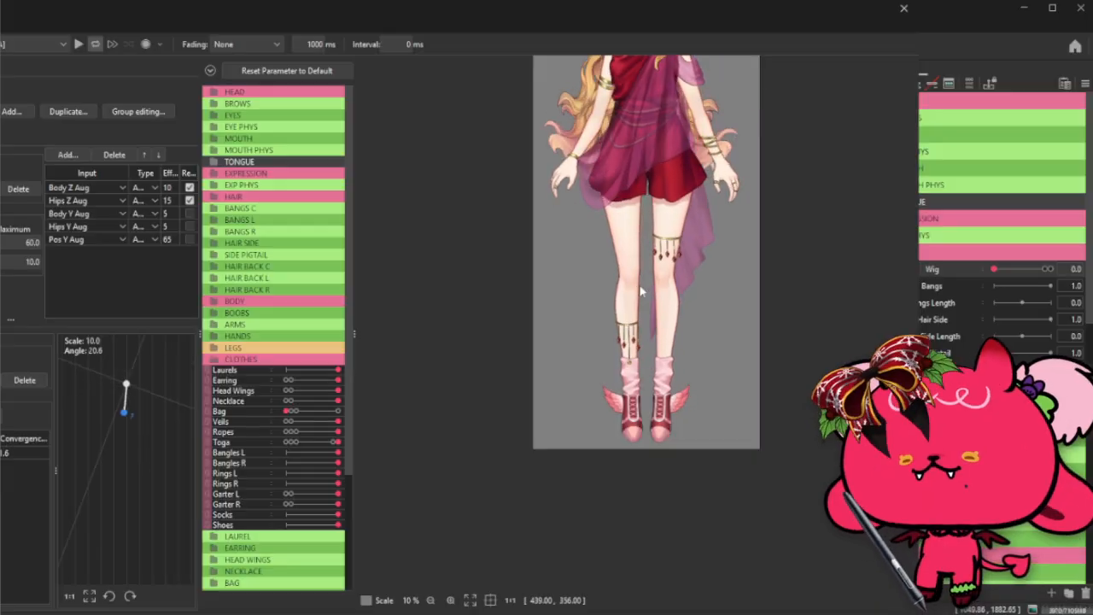
scroll(639, 287, down, 2)
scroll(657, 247, up, 4)
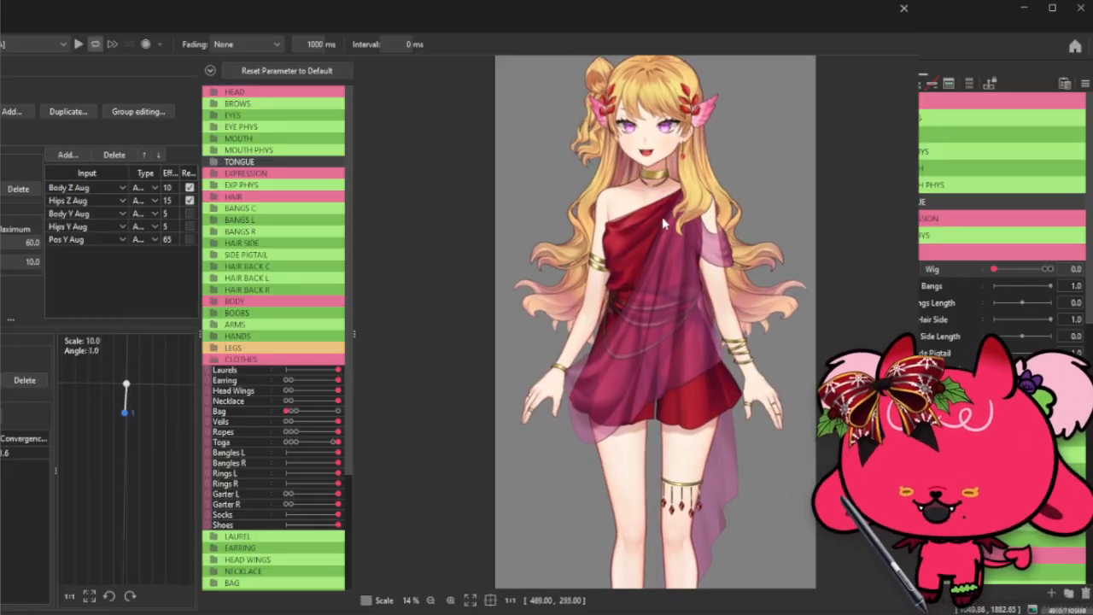
scroll(657, 248, up, 2)
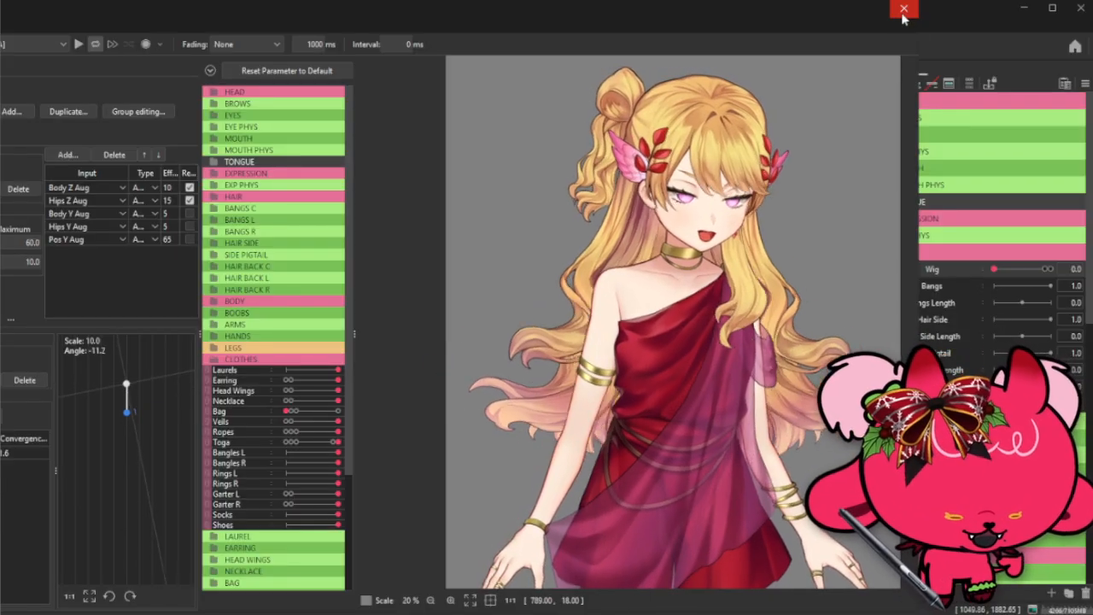
- Close the physics settings and the Hermes model, and open Elaine_251128 from the 03_rigging folder inside 02_Fullbody
click(904, 12)
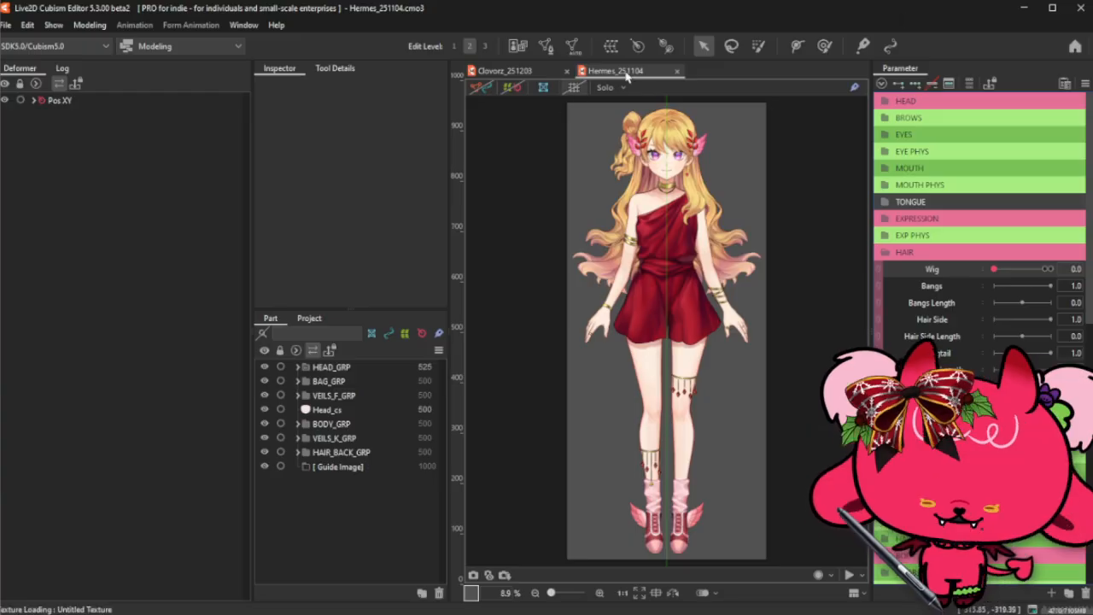
click(678, 72)
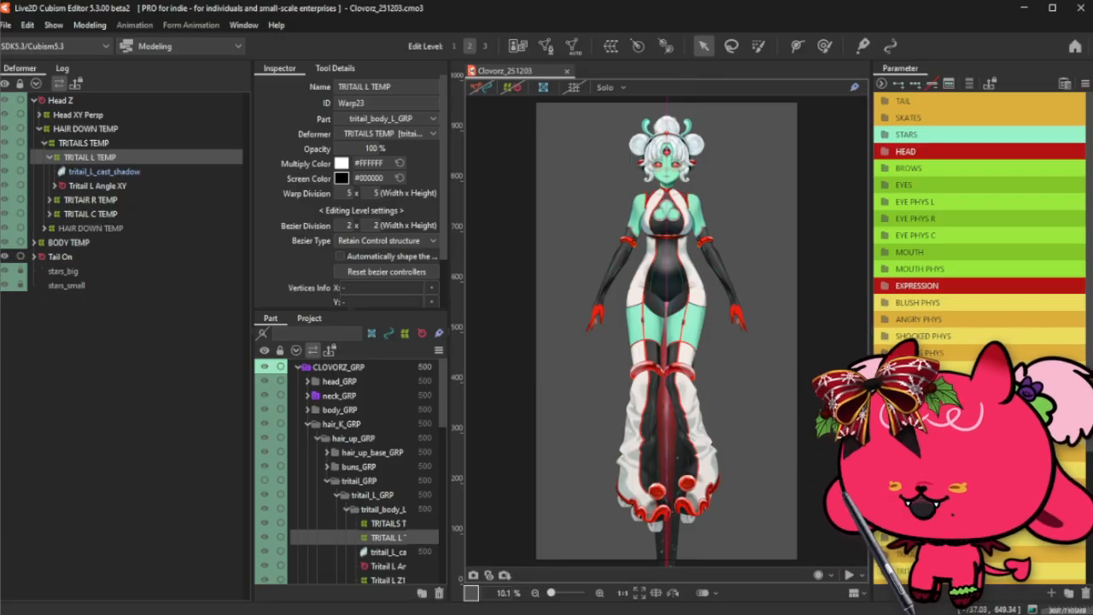
click(27, 25)
mouse_move(6, 25)
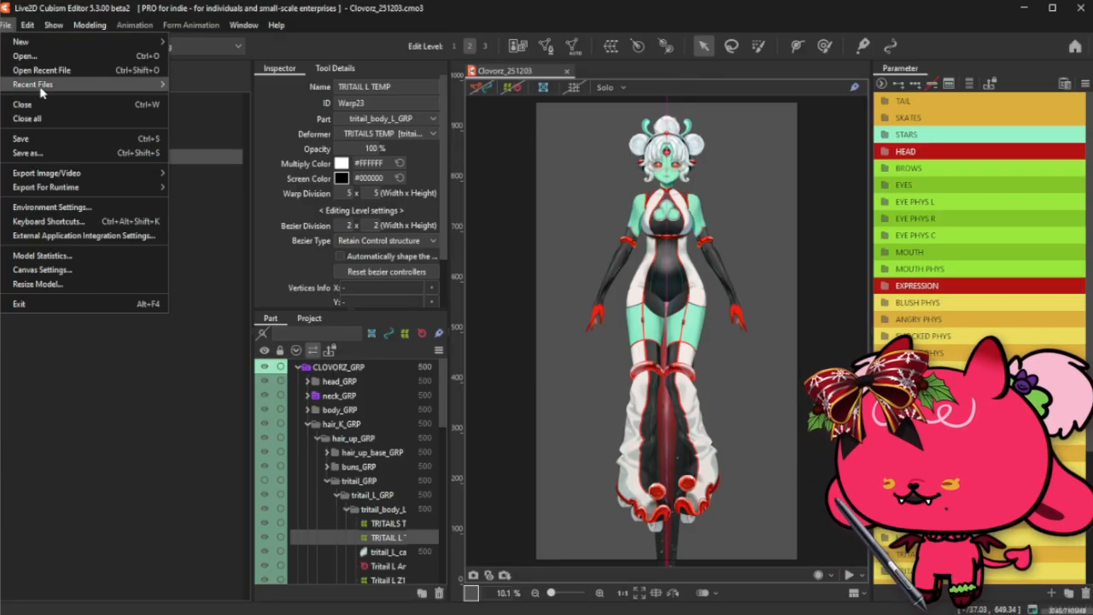
mouse_move(102, 83)
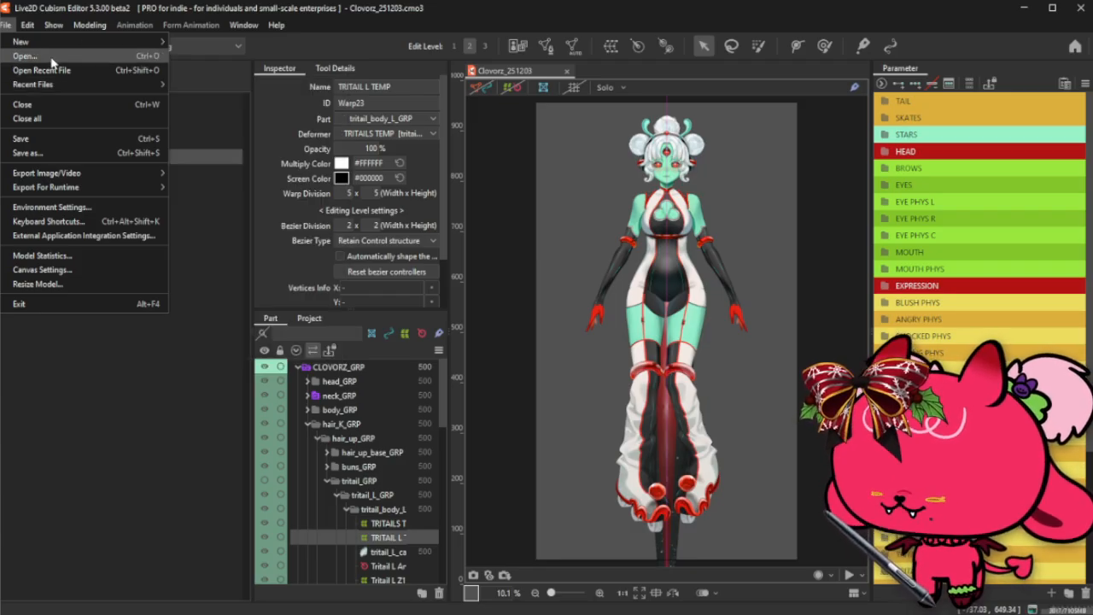
click(63, 60)
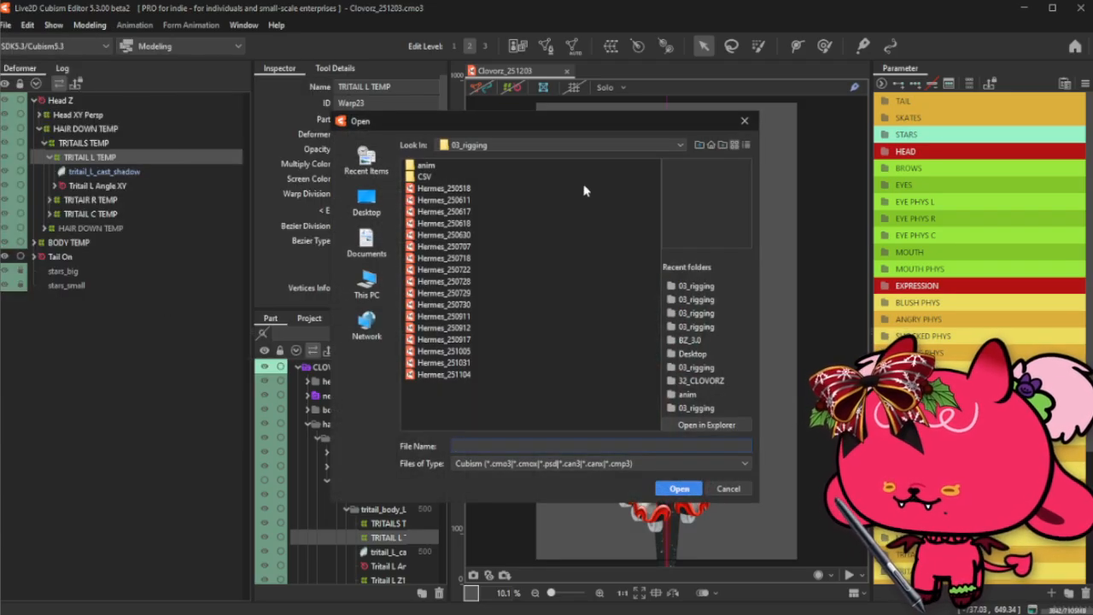
click(698, 146)
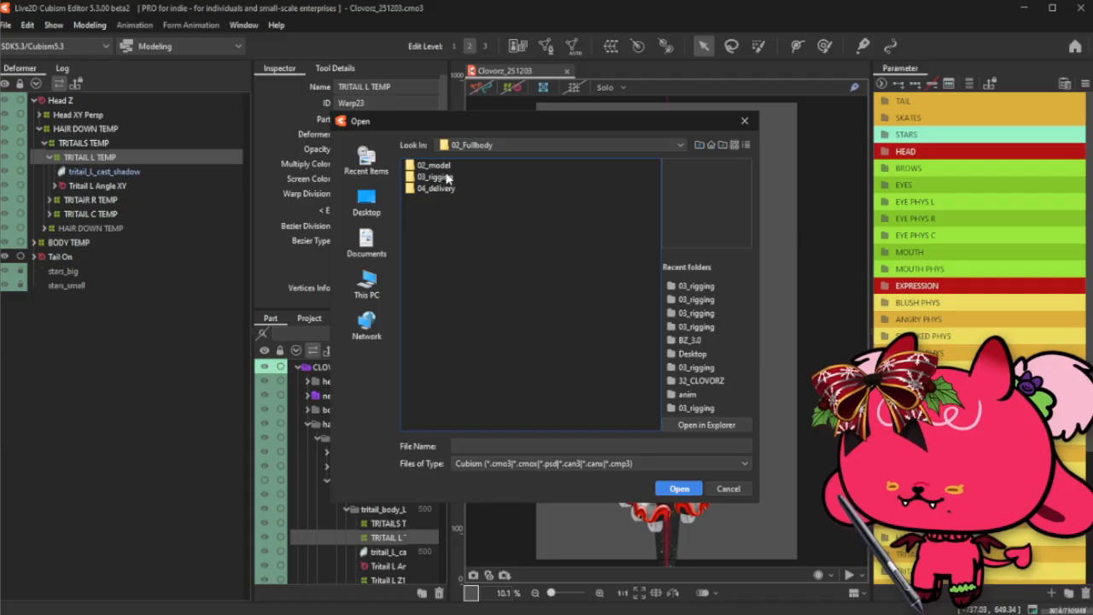
double_click(445, 177)
click(636, 214)
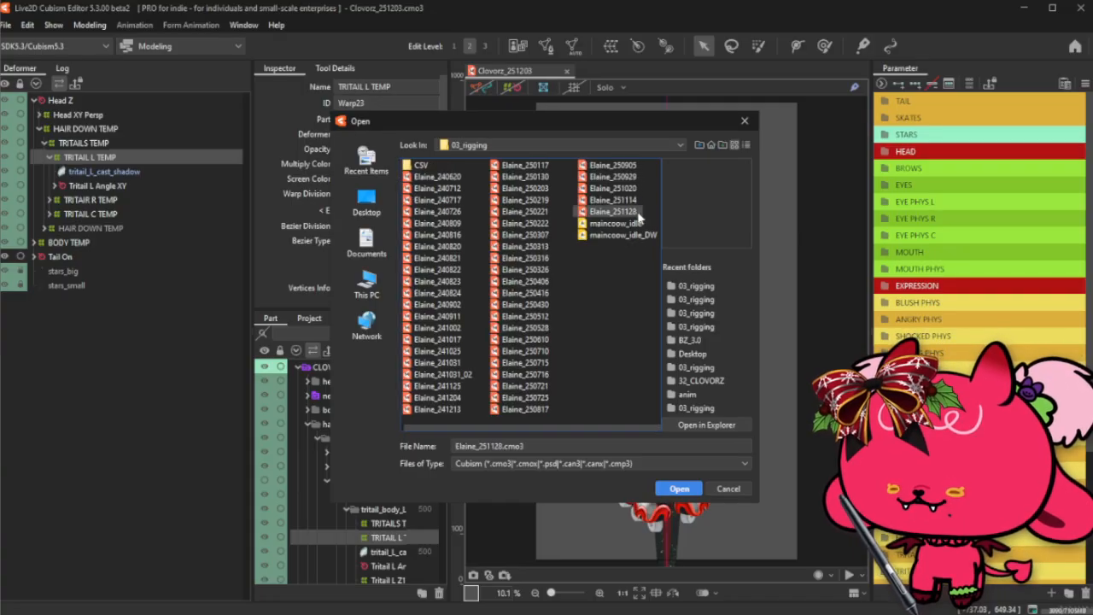
click(679, 488)
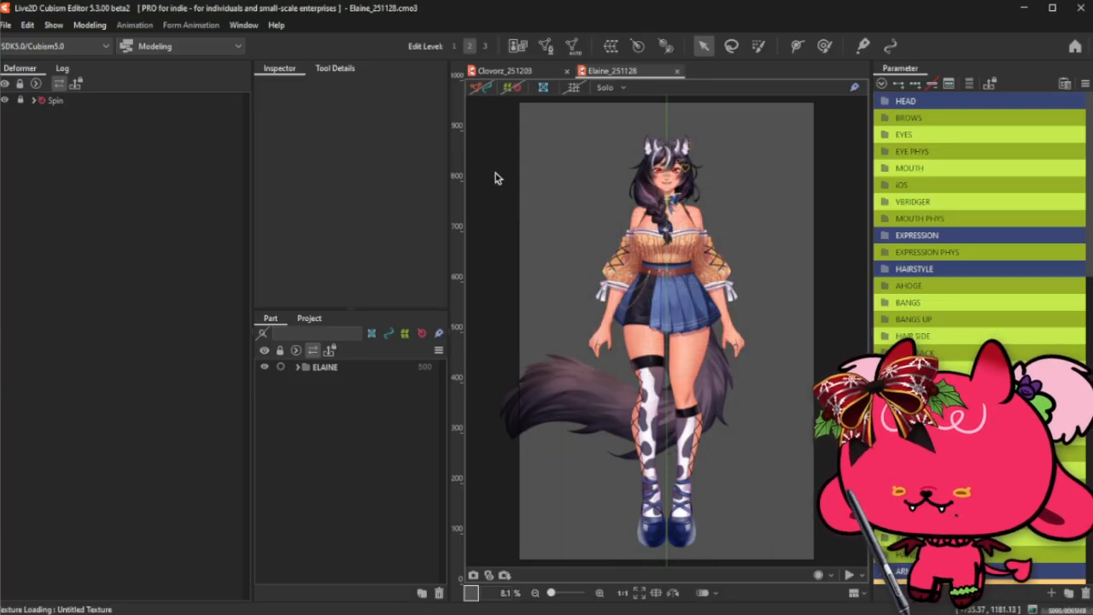
- Open the physics settings for the Elaine model and examine its hair, braid and bow movement in the preview
scroll(958, 358, down, 10)
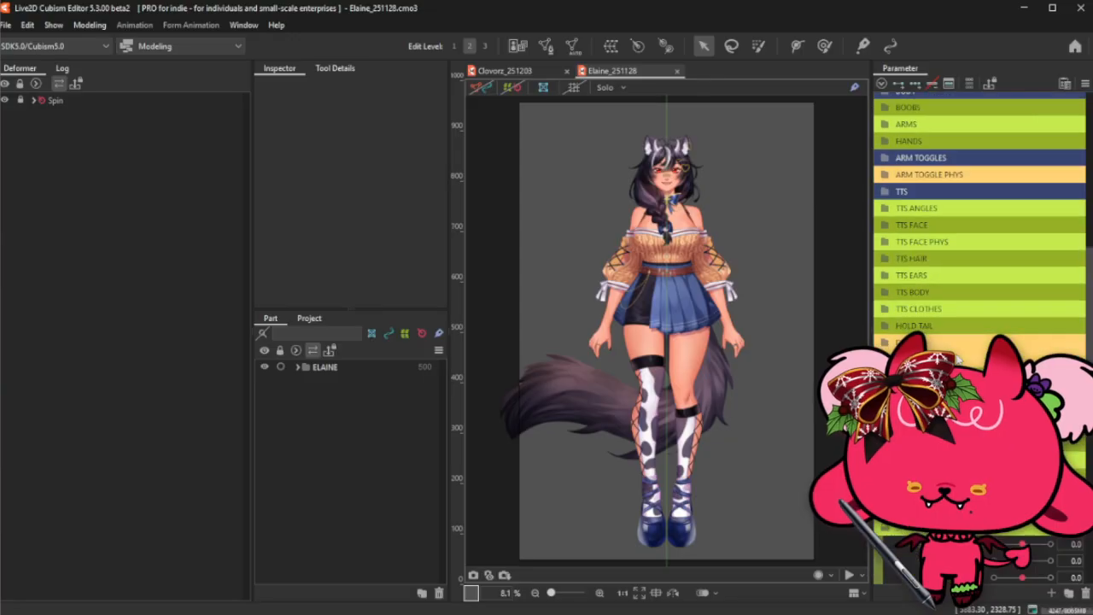
click(89, 27)
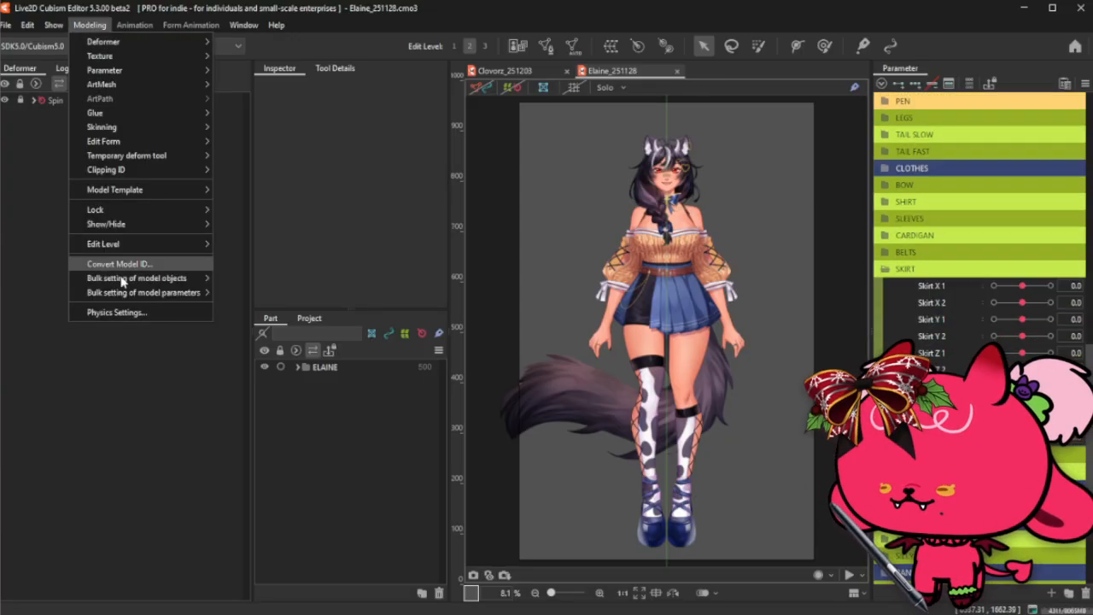
key(Return)
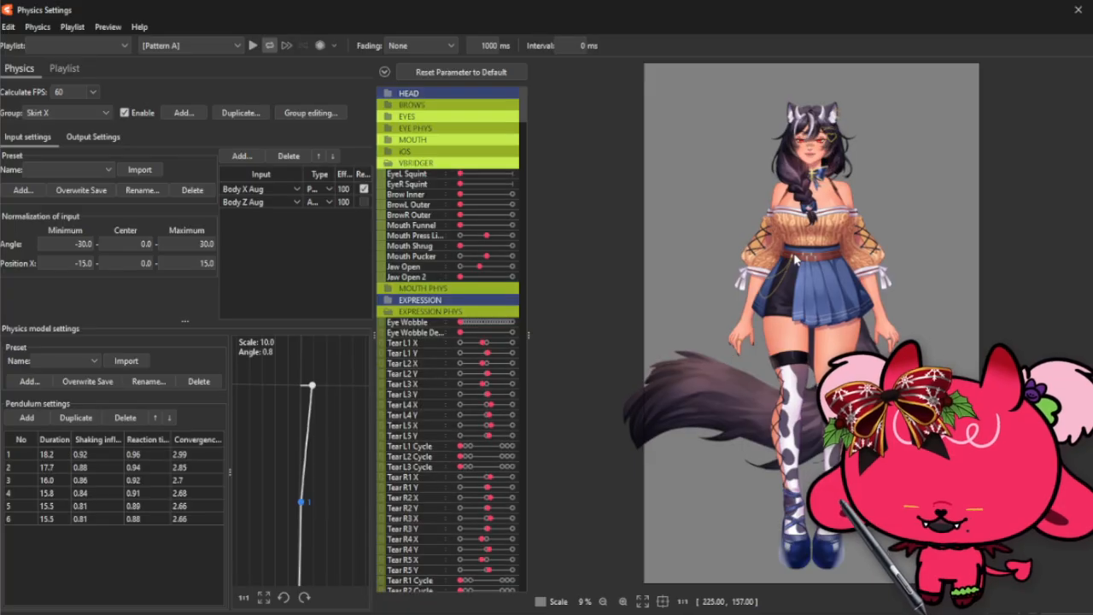
scroll(794, 258, up, 5)
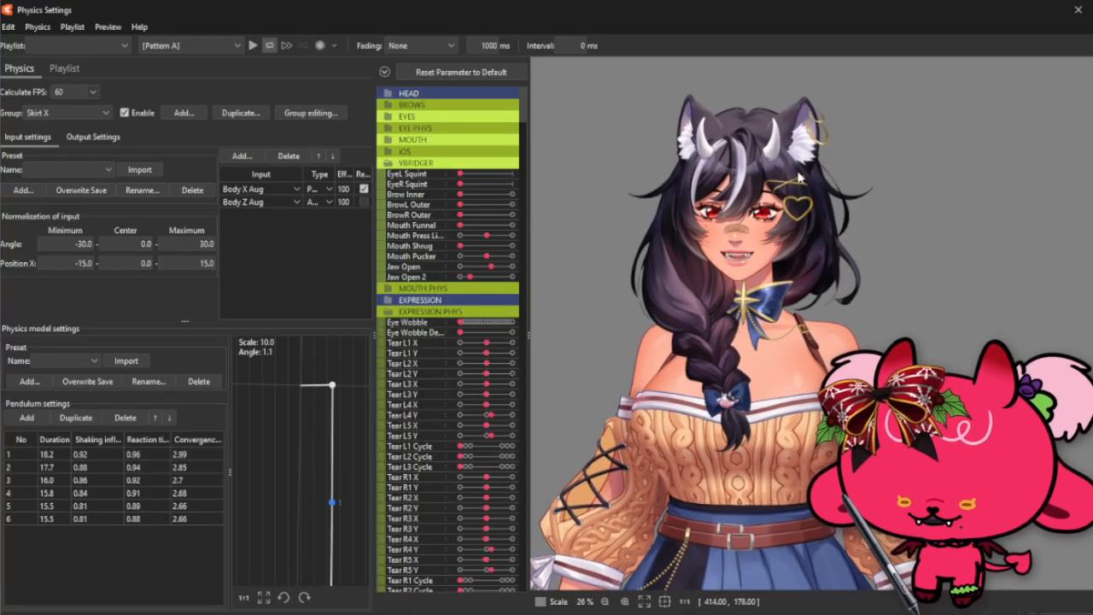
scroll(820, 171, down, 5)
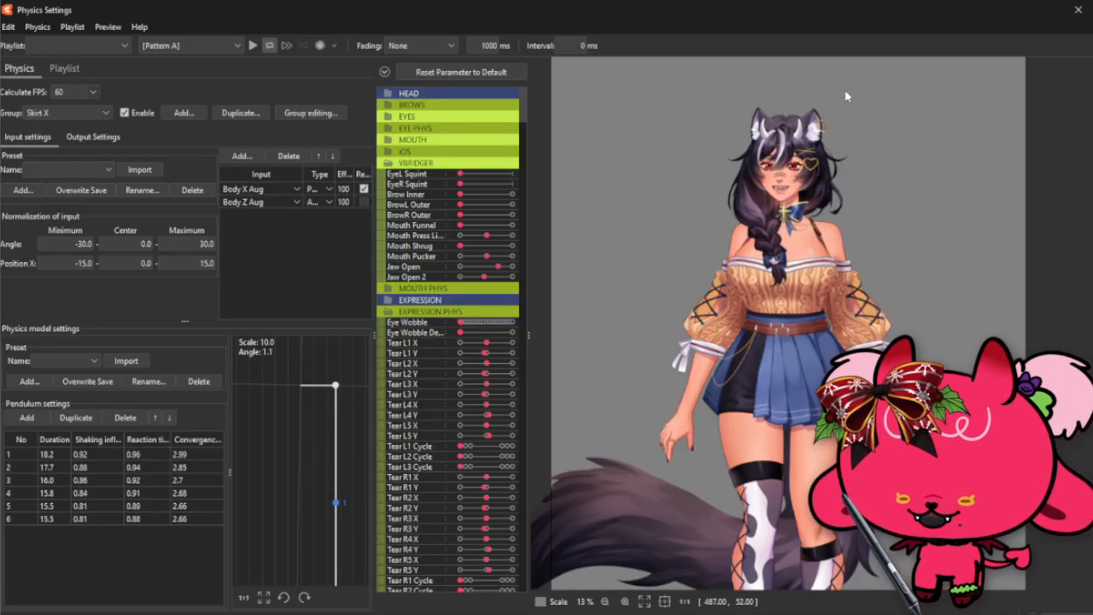
- Using the CLOTHES parameters, switch the outfit to the Dreamweaver dress set and hide the bow, straps, knit top, skirt, socks, shoes and bandaid
click(385, 73)
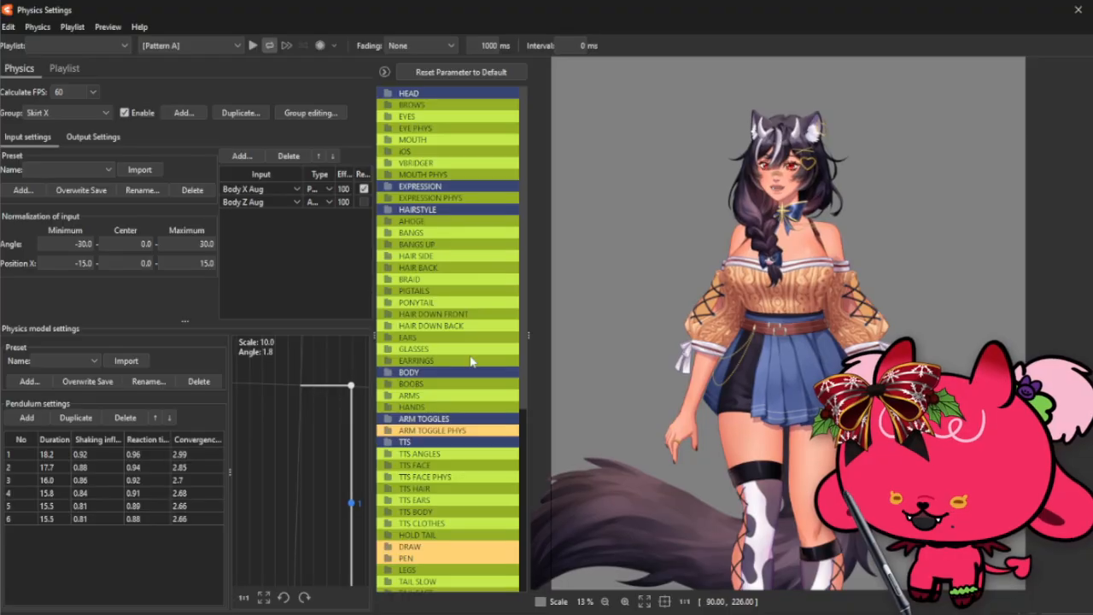
scroll(470, 362, down, 5)
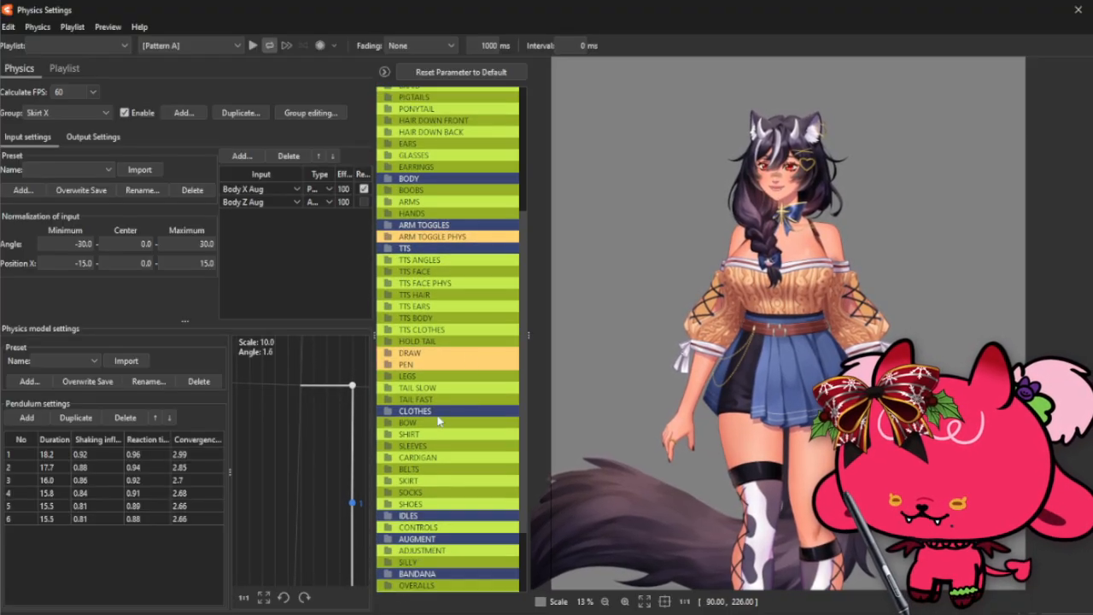
click(438, 414)
scroll(441, 384, down, 4)
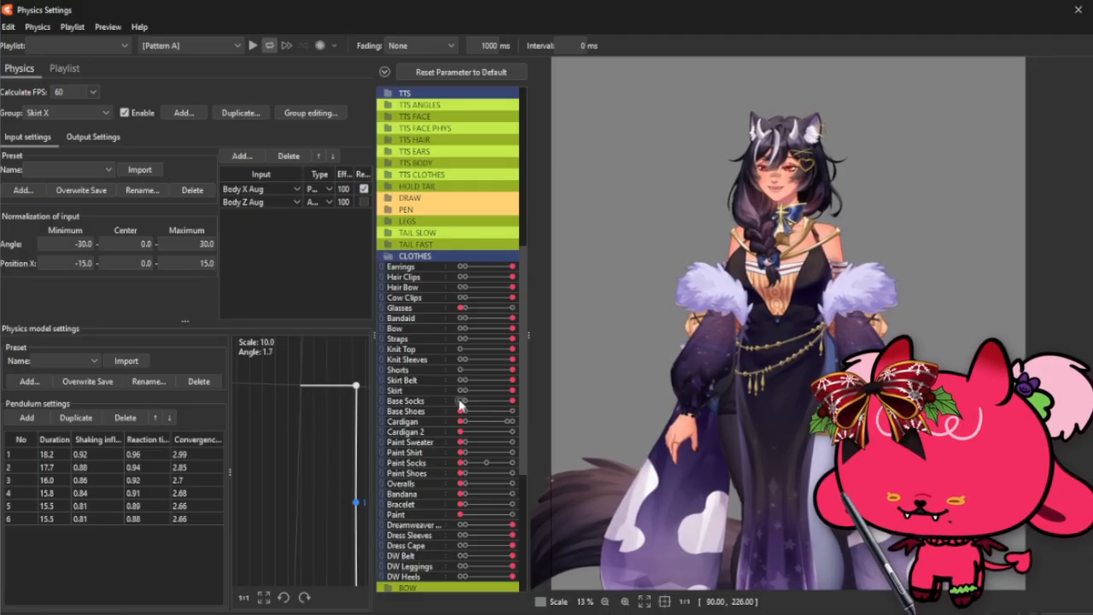
click(460, 338)
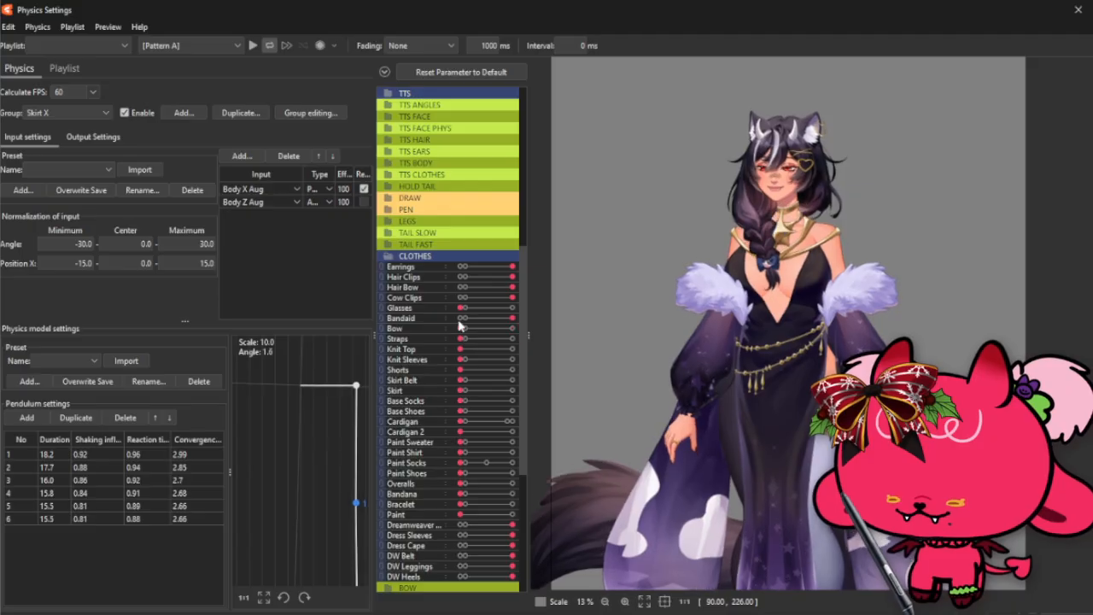
click(462, 328)
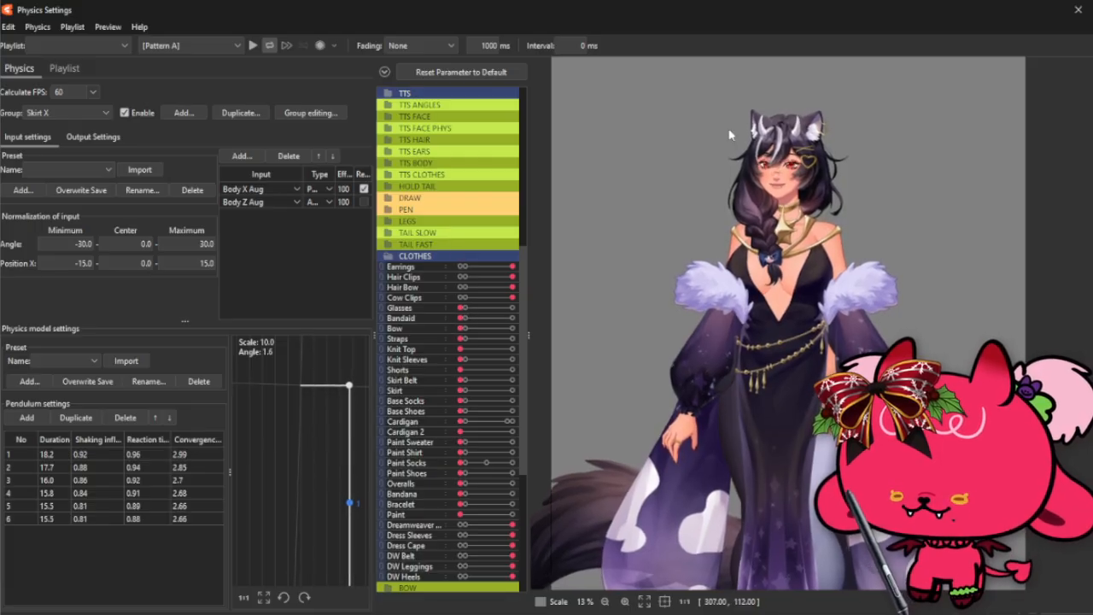
- Swing the model around to check the dress and cape movement, and move the physics settings window aside to uncover the preview
drag(815, 373, 794, 279)
scroll(794, 279, down, 3)
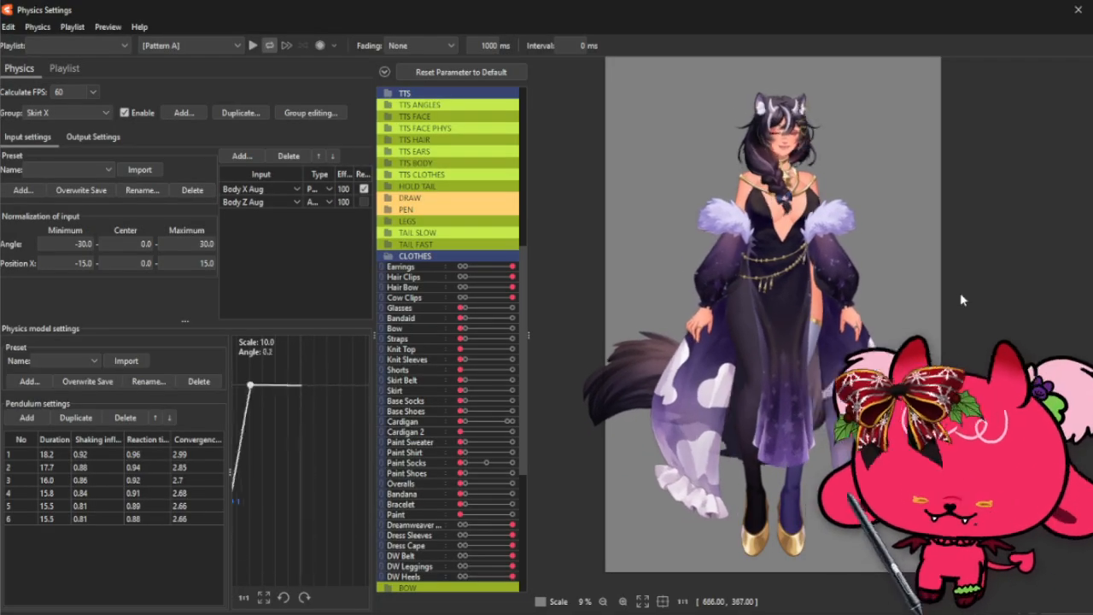
scroll(893, 186, up, 3)
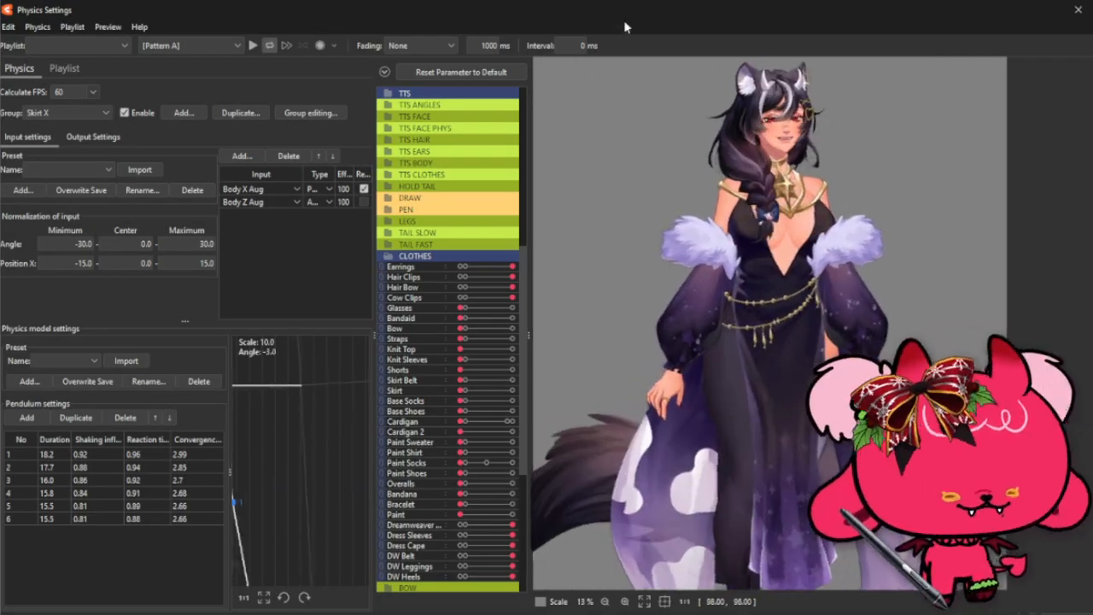
drag(624, 19, 424, 20)
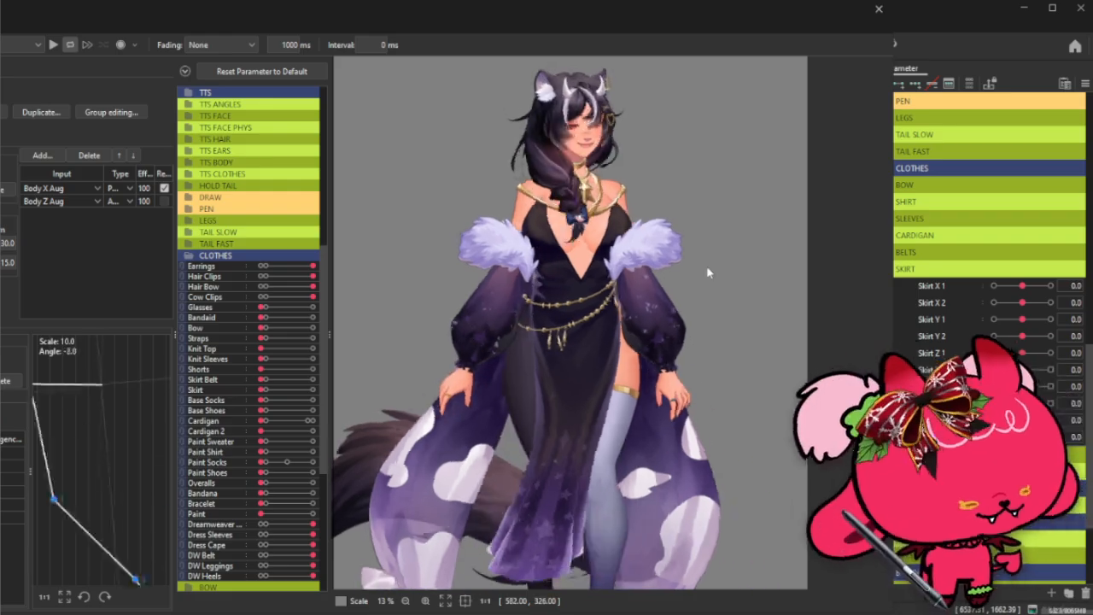
drag(681, 285, 580, 203)
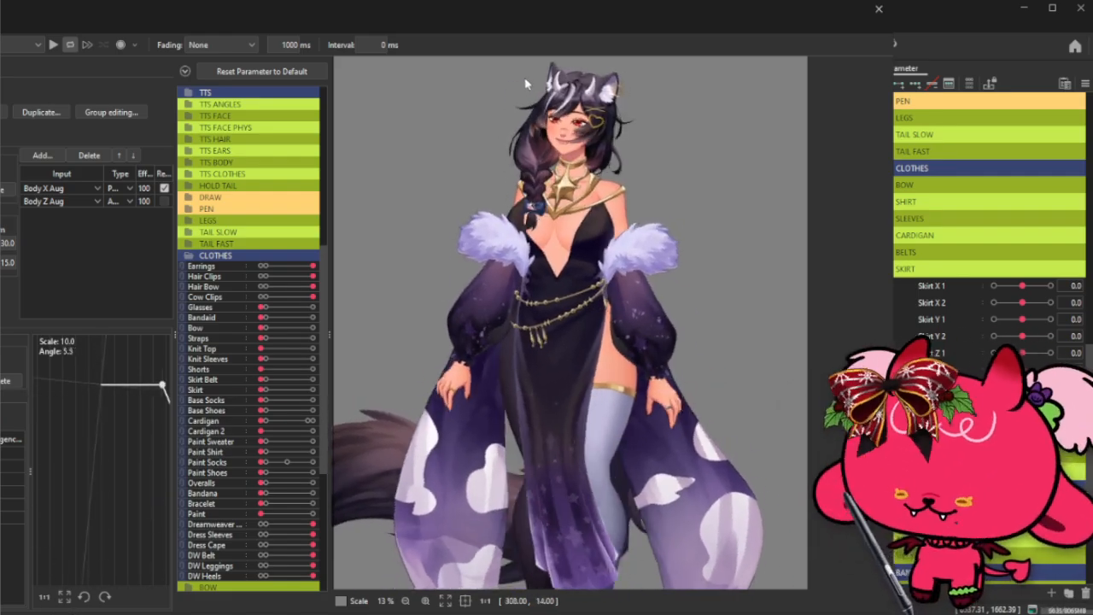
- Hide the sleeves by setting Dress Sleeves to its minimum, and inspect the braid and gold necklace over the chest
scroll(546, 133, up, 4)
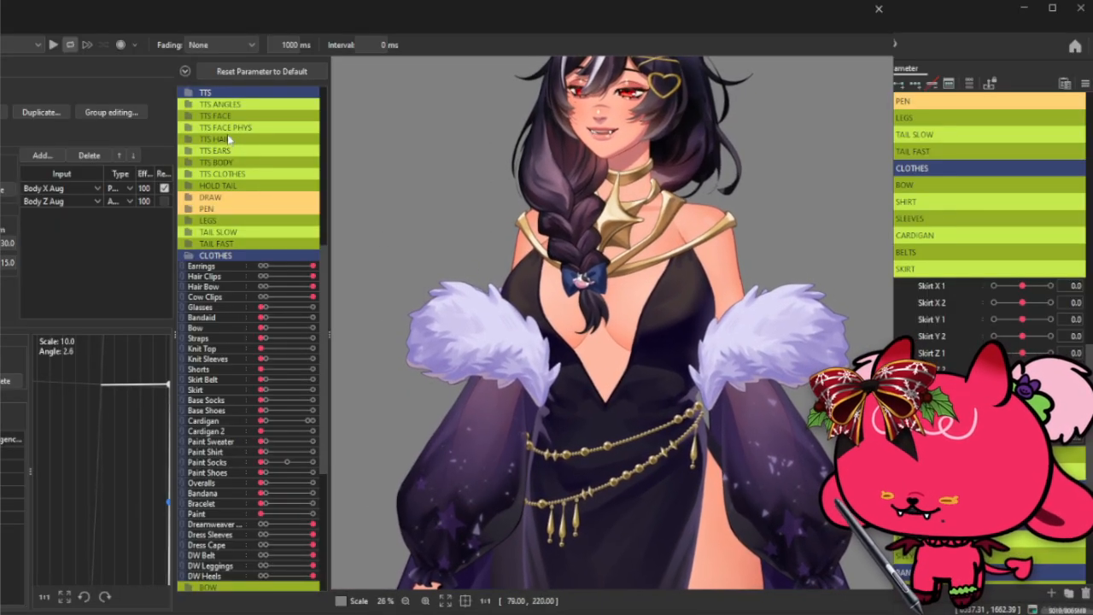
click(262, 534)
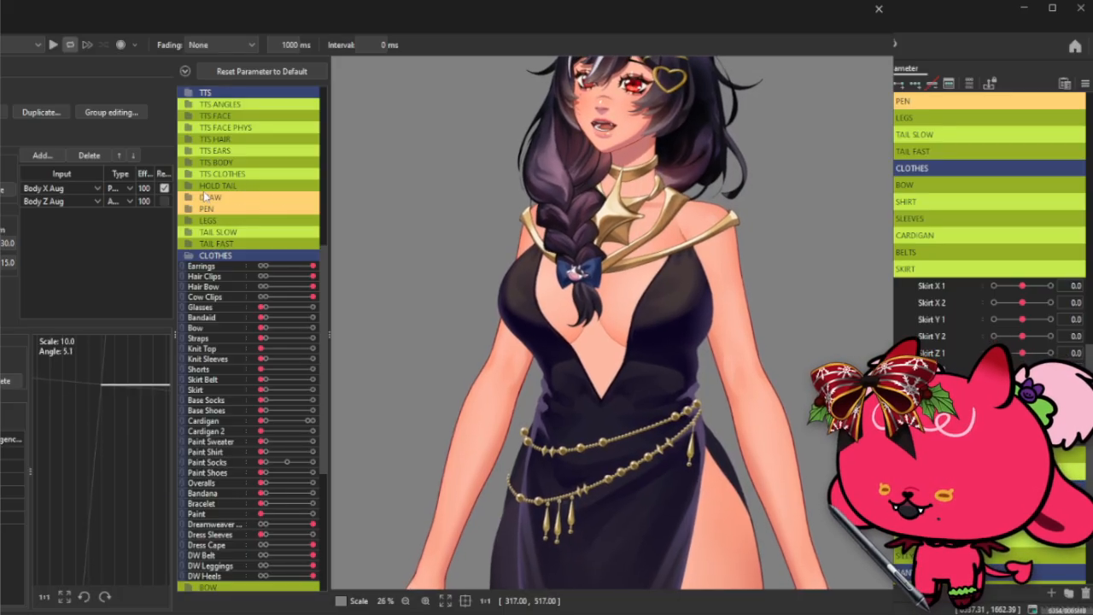
scroll(599, 164, up, 4)
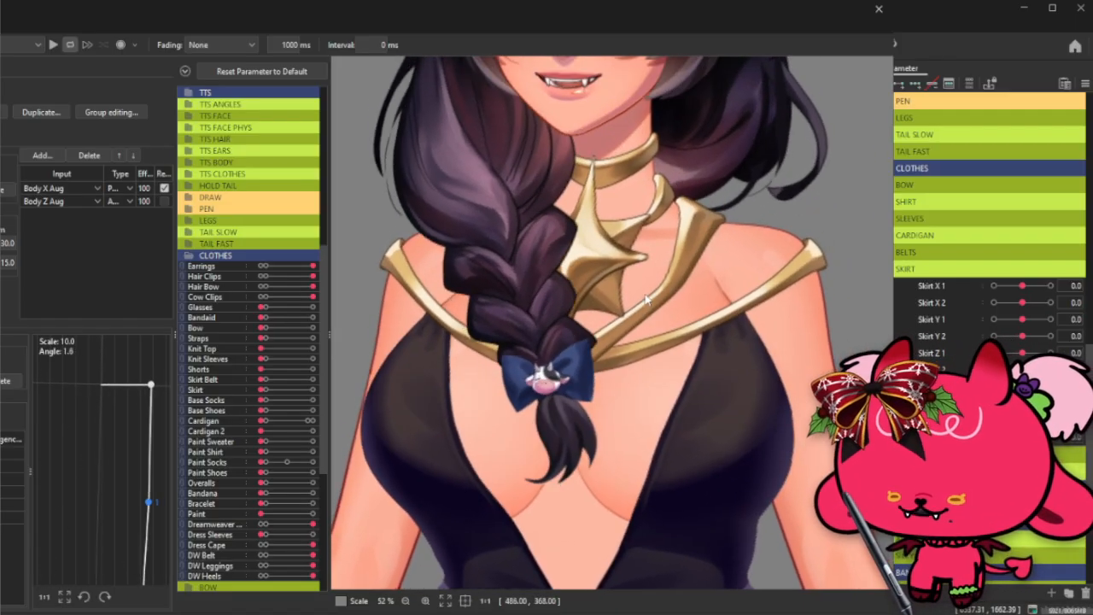
- Examine the braid, gold necklace and dress in a wider view of the preview, and look through the parameter groups above CLOTHES
scroll(646, 299, down, 3)
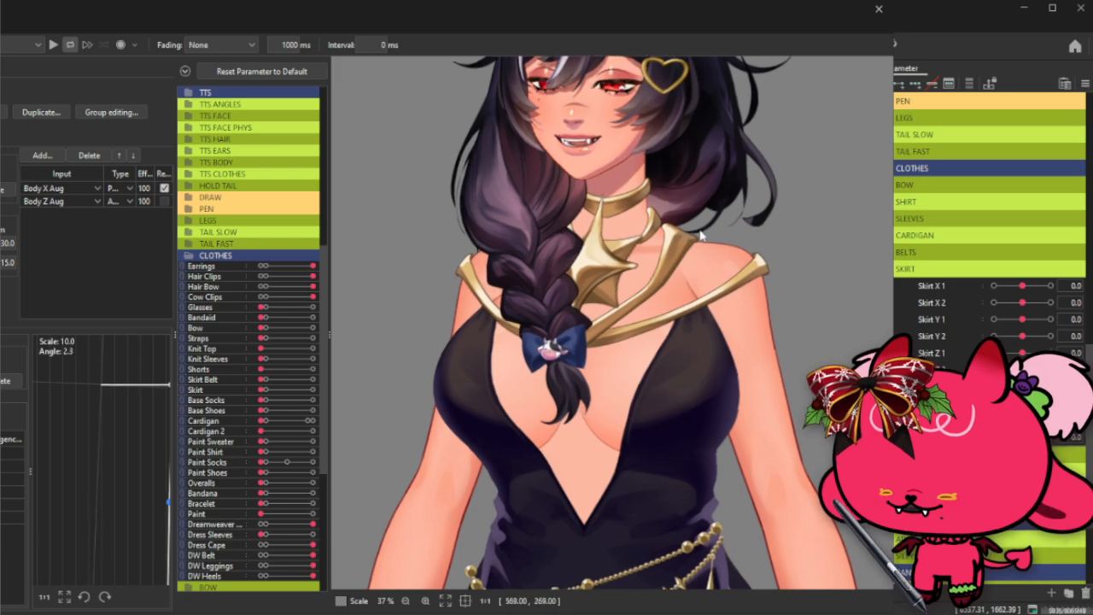
scroll(700, 234, down, 2)
scroll(602, 283, down, 2)
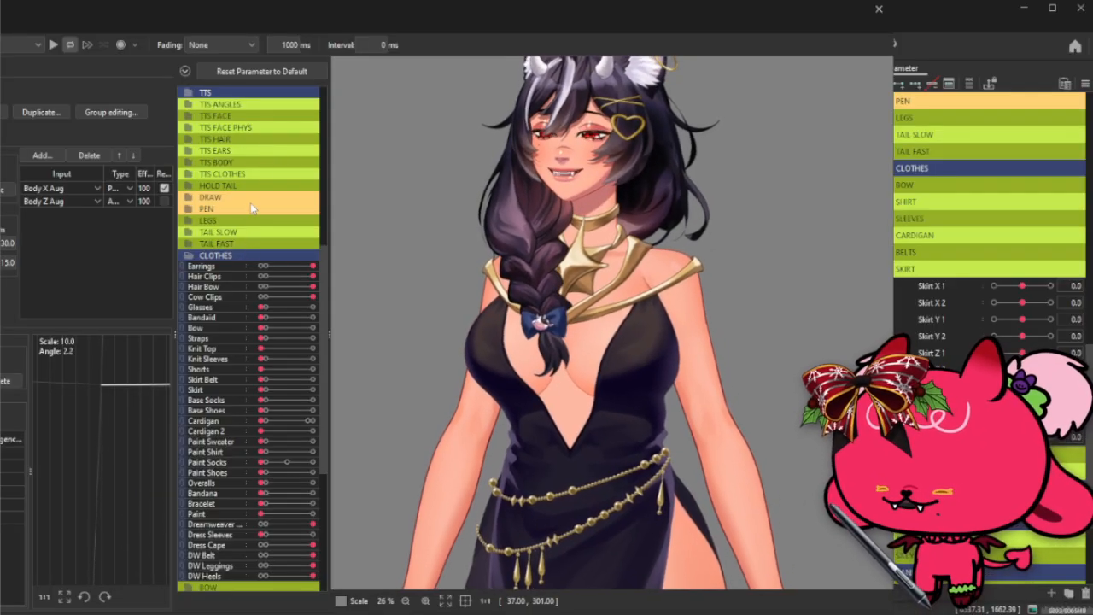
scroll(256, 154, up, 8)
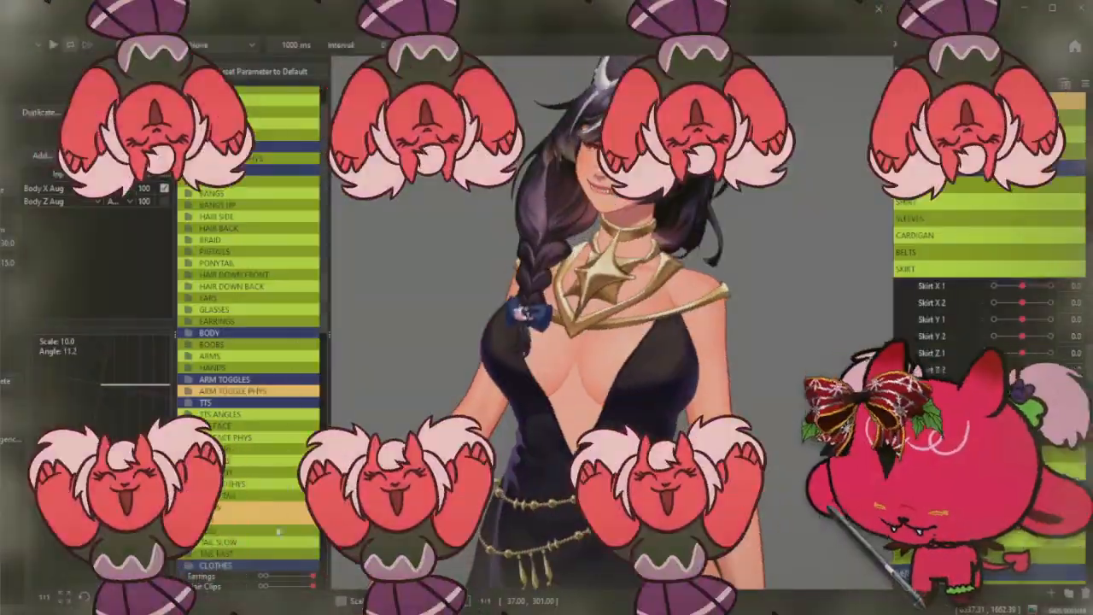
scroll(274, 521, down, 8)
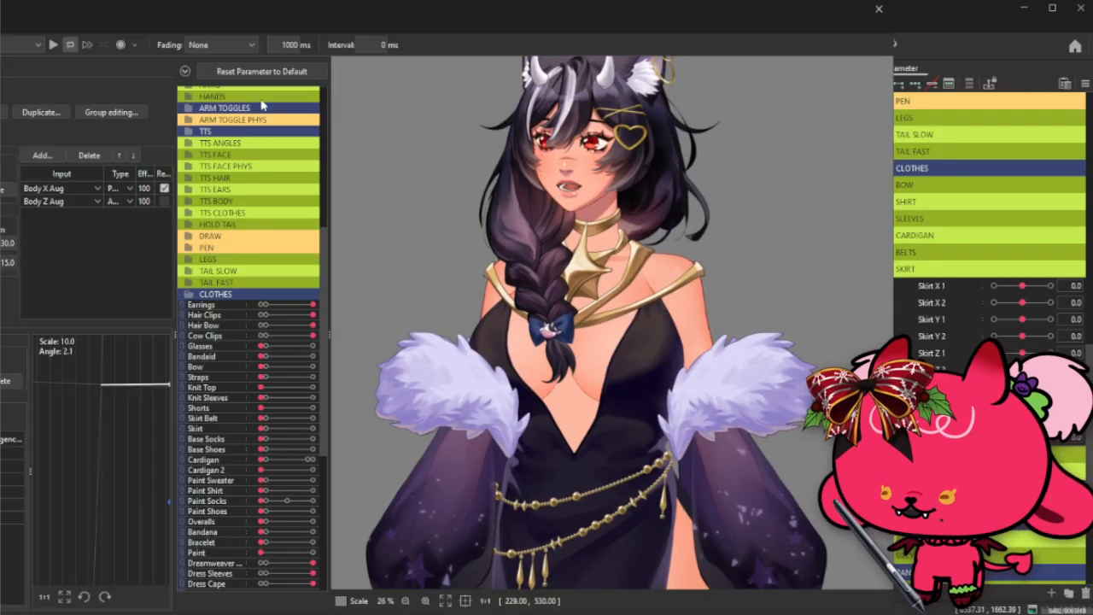
- Expand the HAIRSTYLE parameters and hide the braid by setting Braid L to its minimum
scroll(244, 212, up, 3)
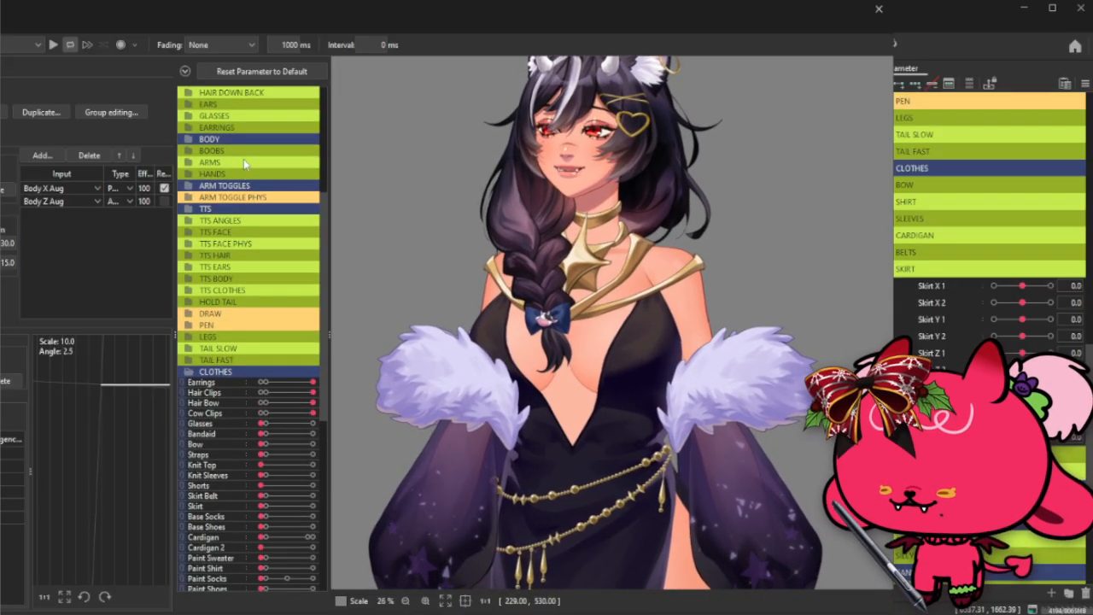
scroll(265, 162, up, 7)
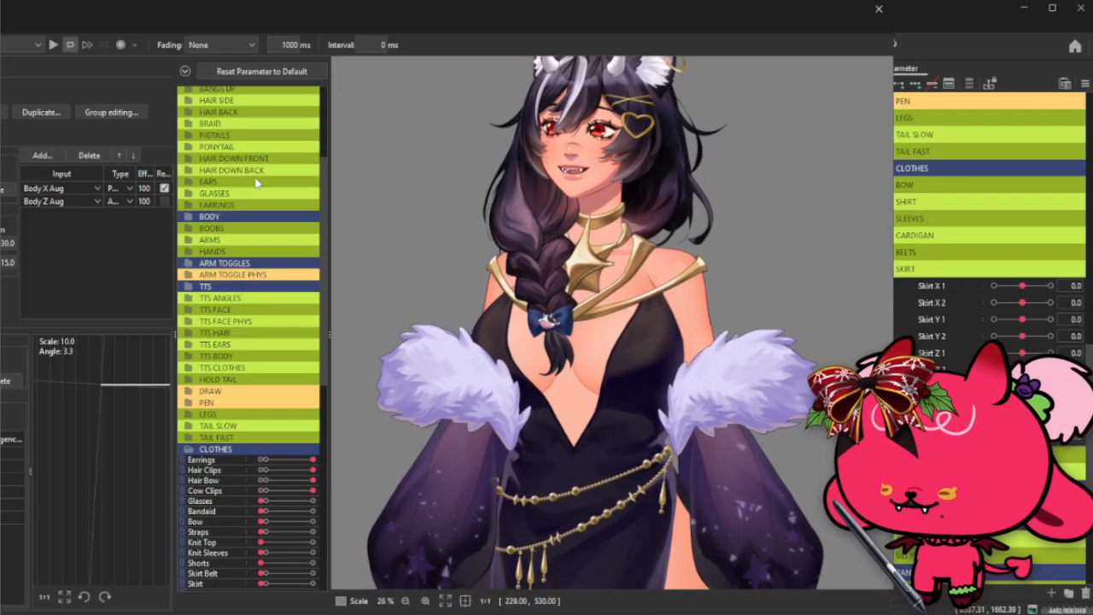
click(265, 173)
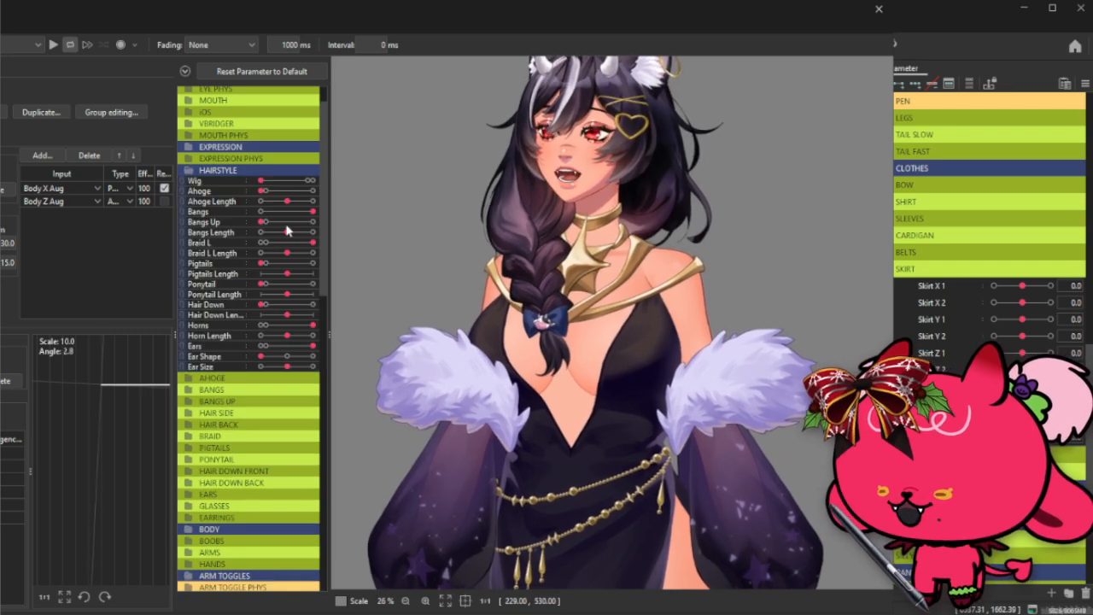
click(262, 244)
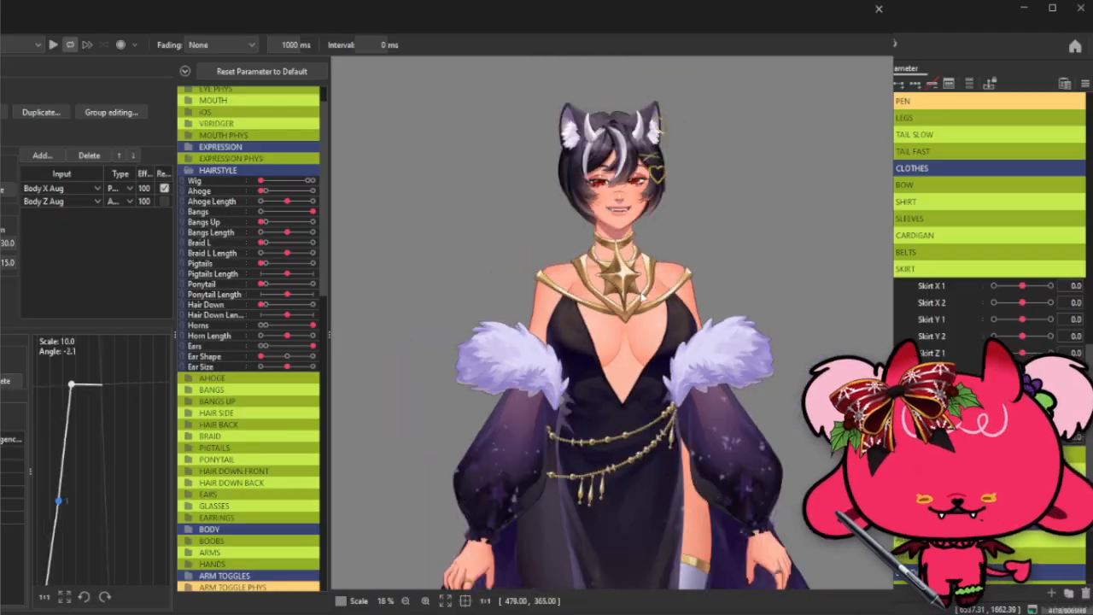
- Show the ponytail with Ponytail at its maximum, inspect its movement up close, and hide it by returning the parameter to its minimum
scroll(623, 340, down, 2)
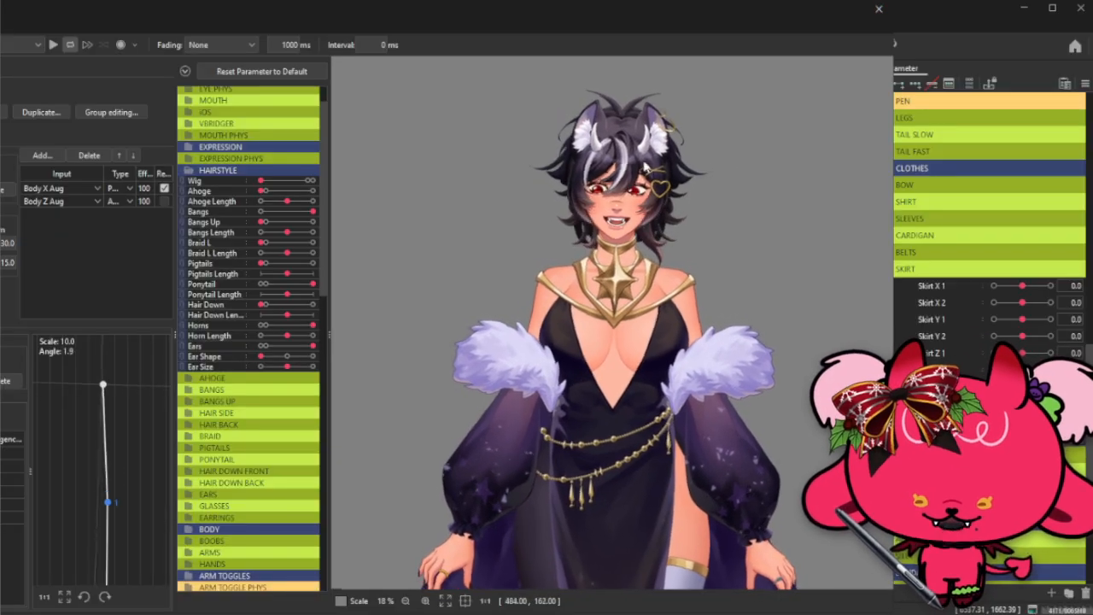
scroll(654, 196, up, 3)
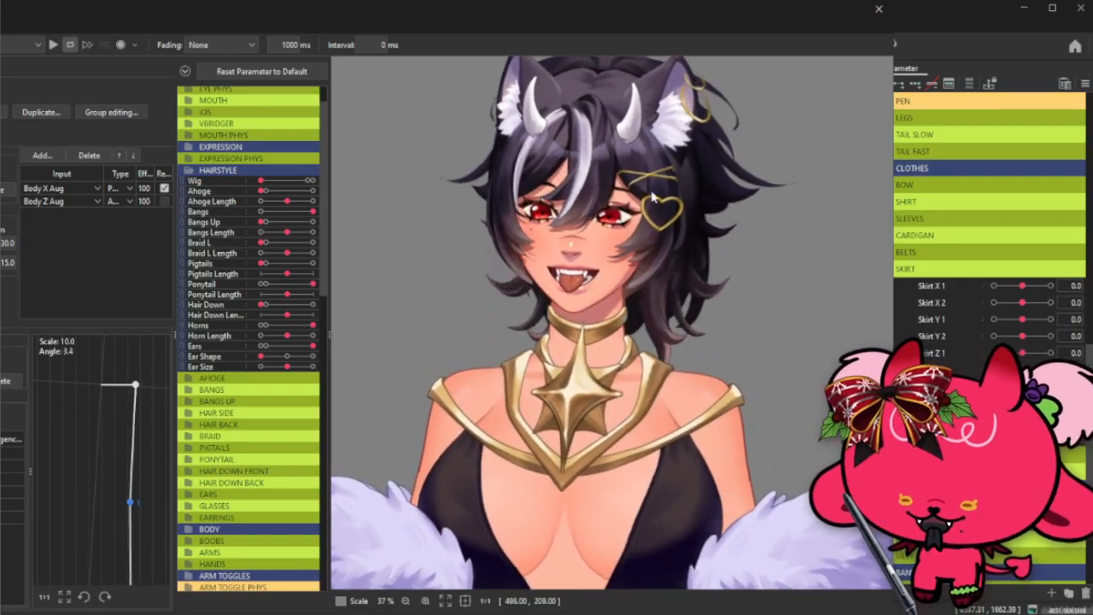
scroll(609, 199, up, 3)
scroll(609, 199, down, 3)
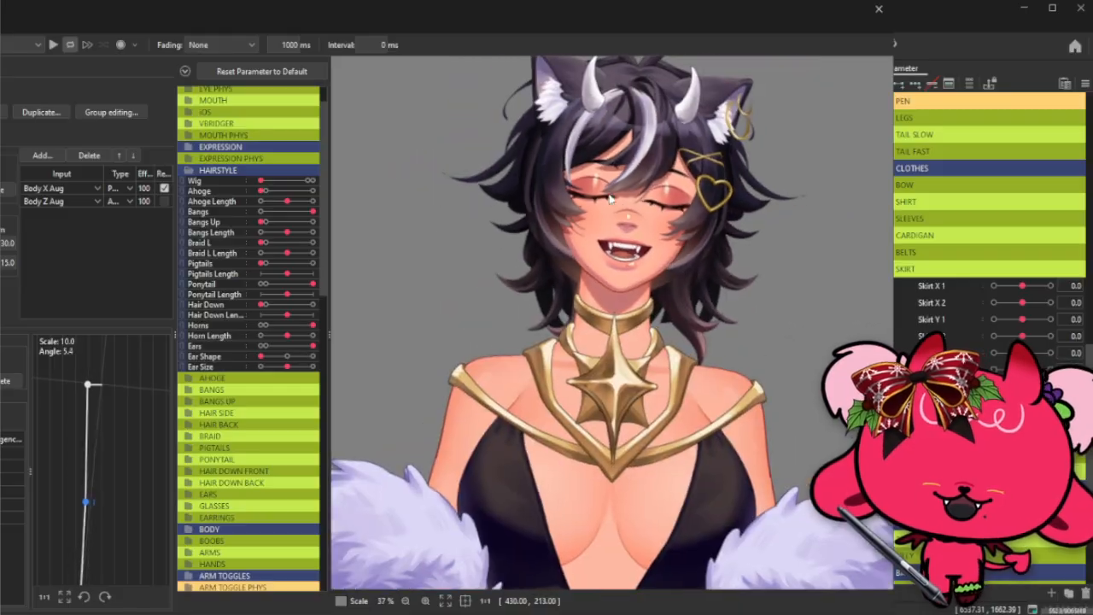
scroll(751, 303, down, 4)
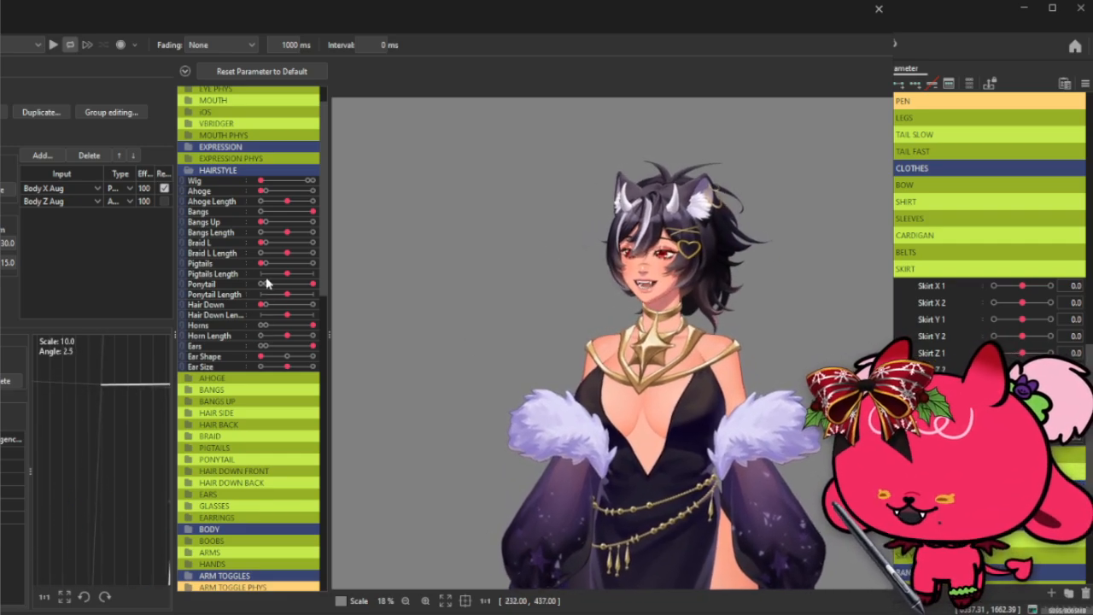
click(259, 285)
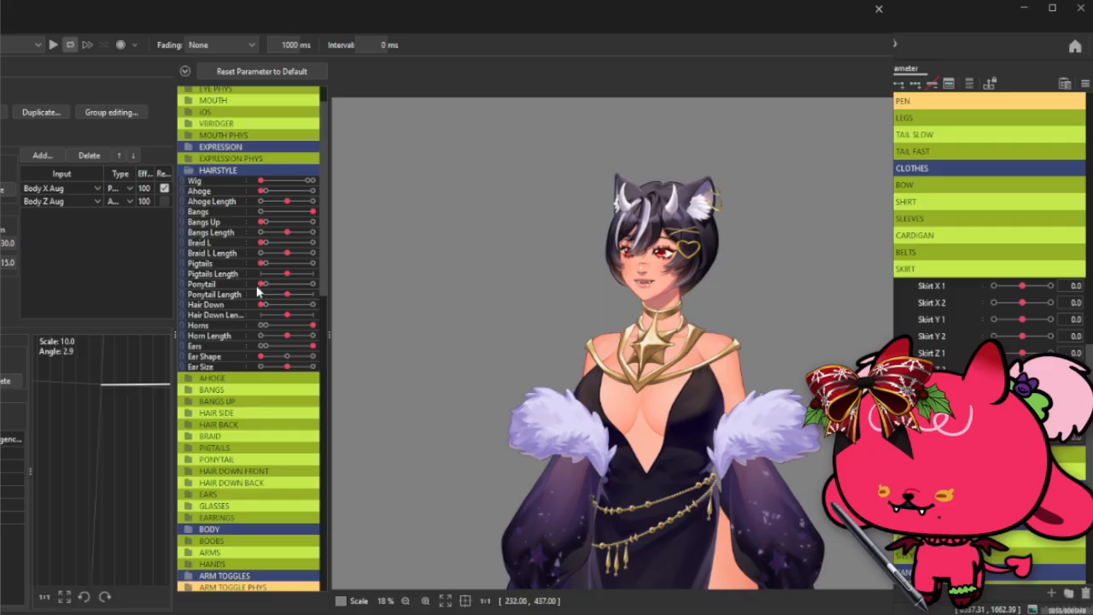
- Show the loose long hair with Hair Down at its maximum, examine how it swings, and hide it again
click(312, 304)
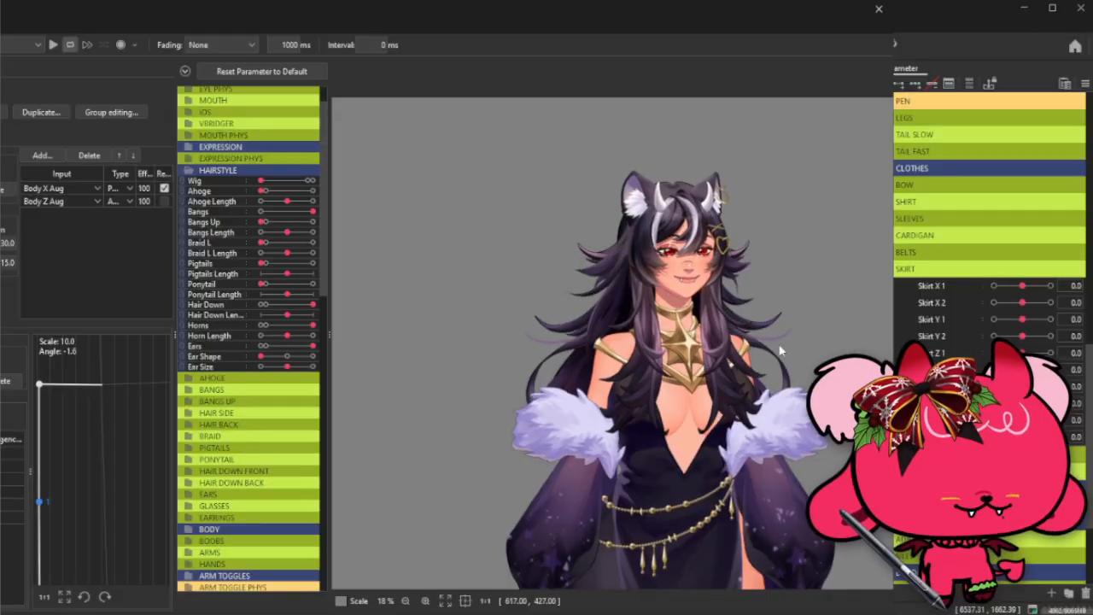
scroll(760, 373, up, 2)
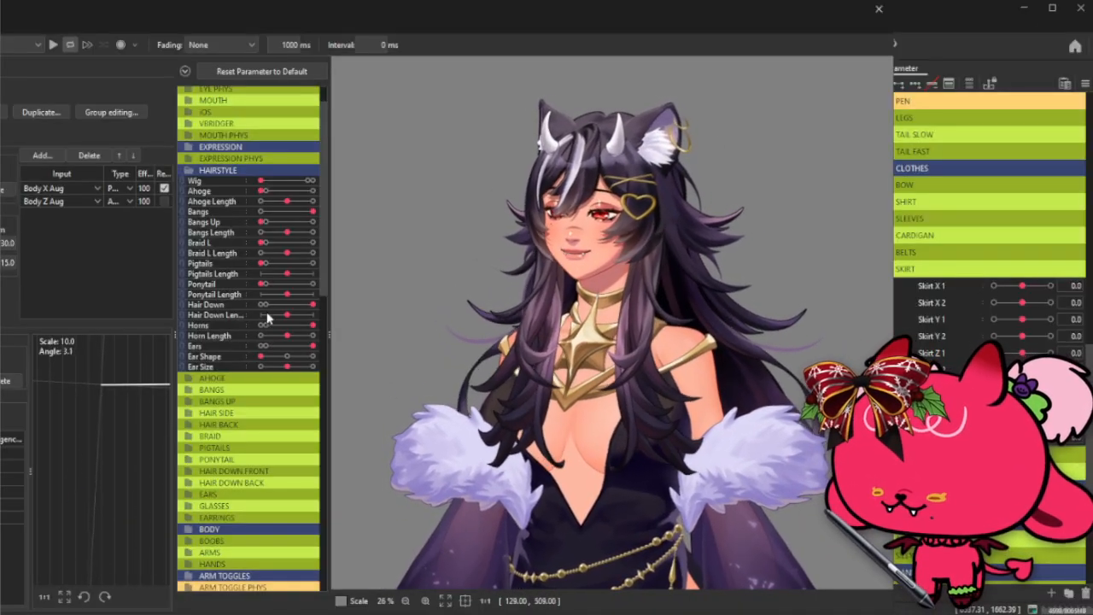
click(263, 304)
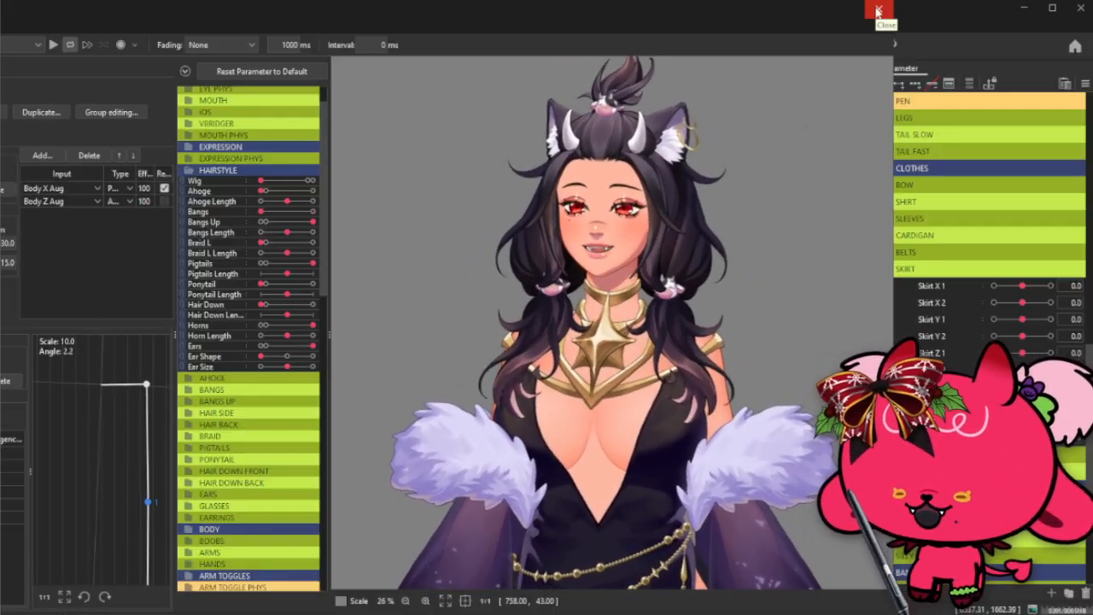
- Close the Elaine physics settings and model file, and open the physics settings for the Clovorz model
click(878, 10)
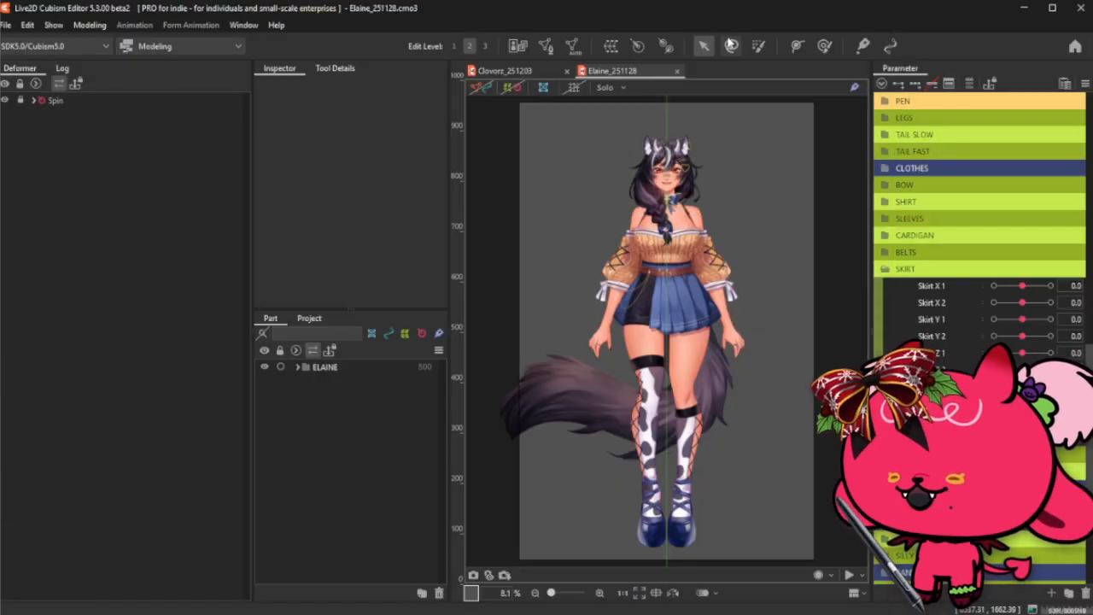
click(676, 73)
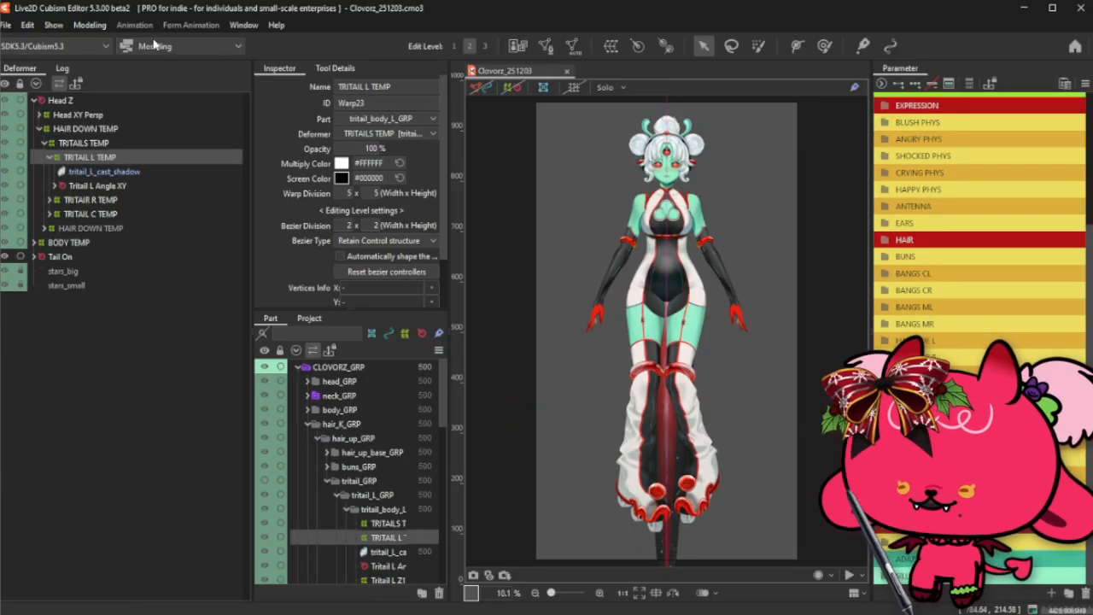
click(89, 25)
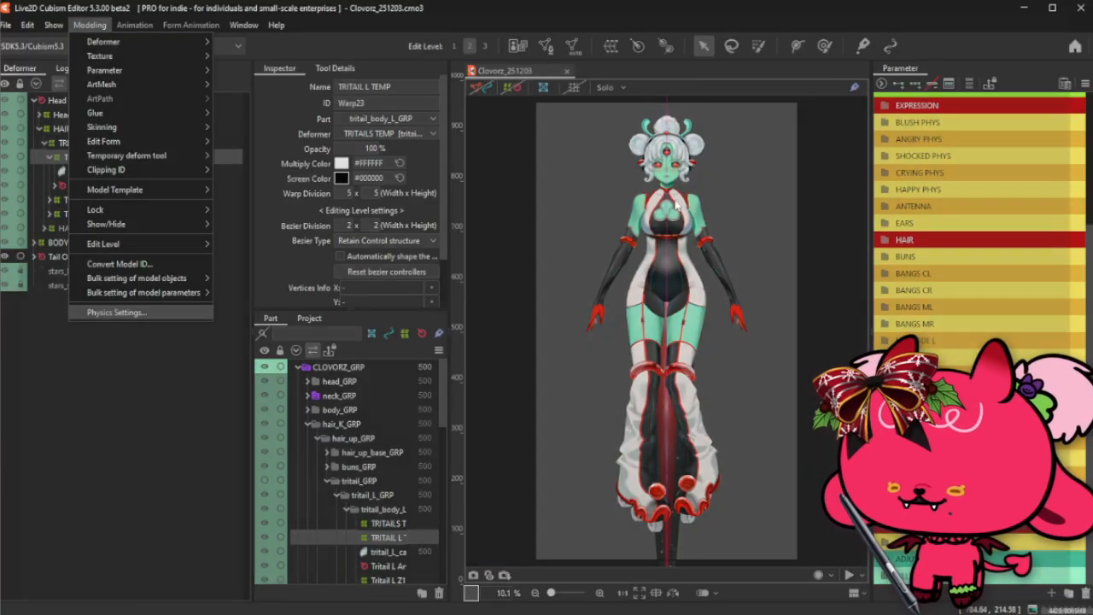
click(115, 313)
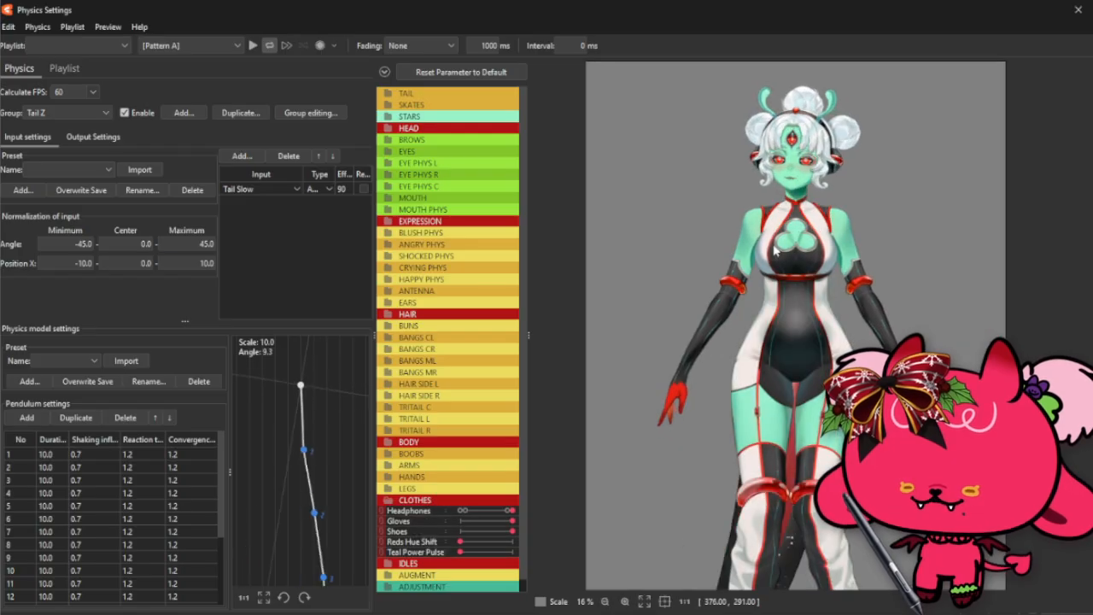
- Examine the Clovorz face up close while expanding and collapsing the MOUTH parameters to check how the mouth, jaw and cheek puff values react
scroll(816, 128, up, 3)
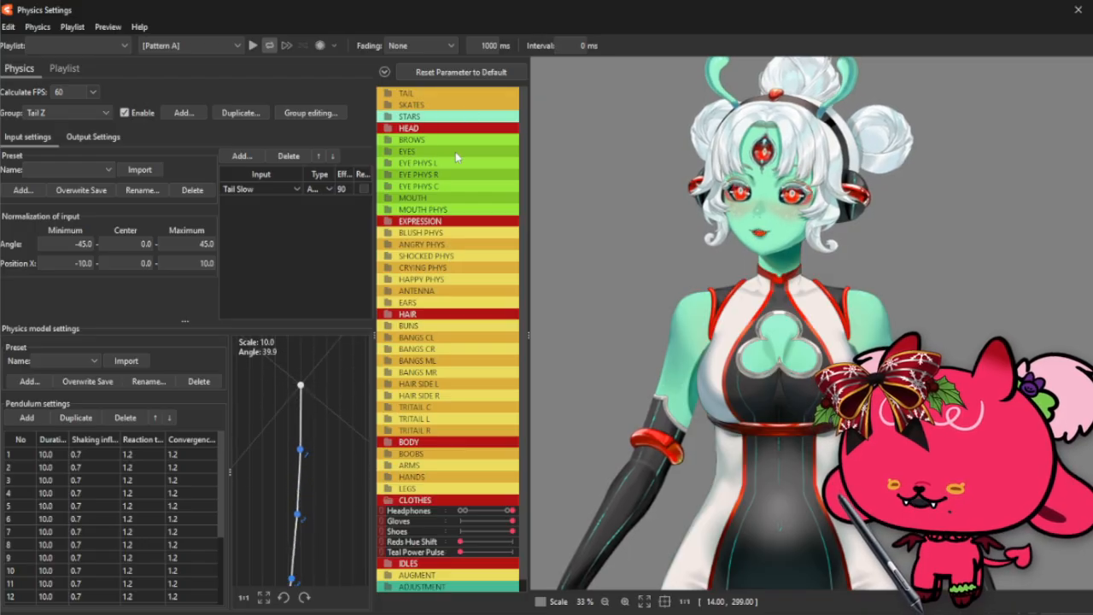
click(450, 130)
click(450, 129)
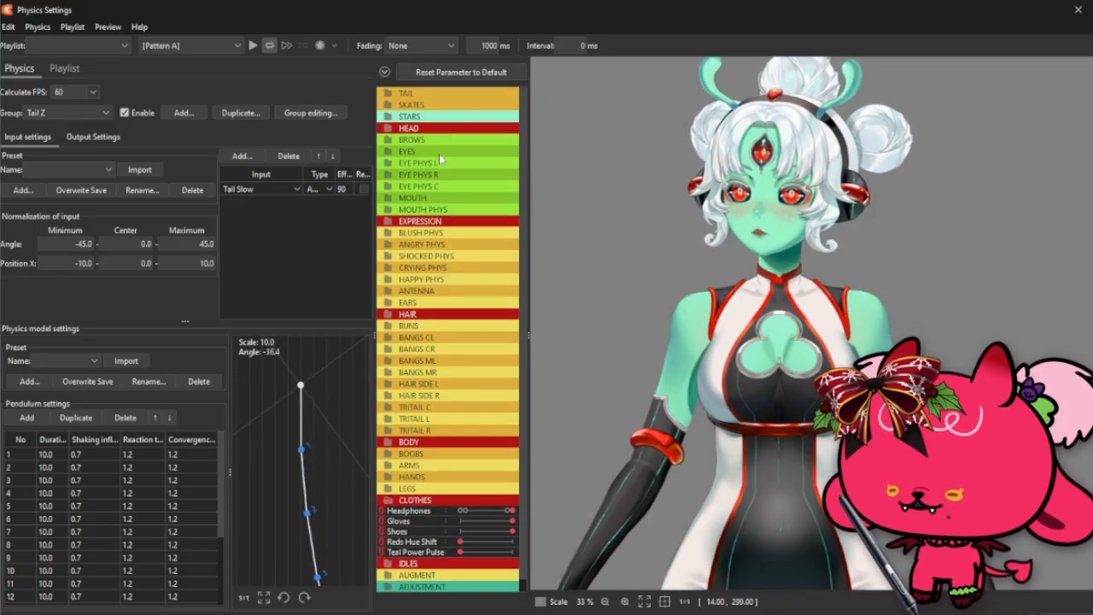
click(453, 198)
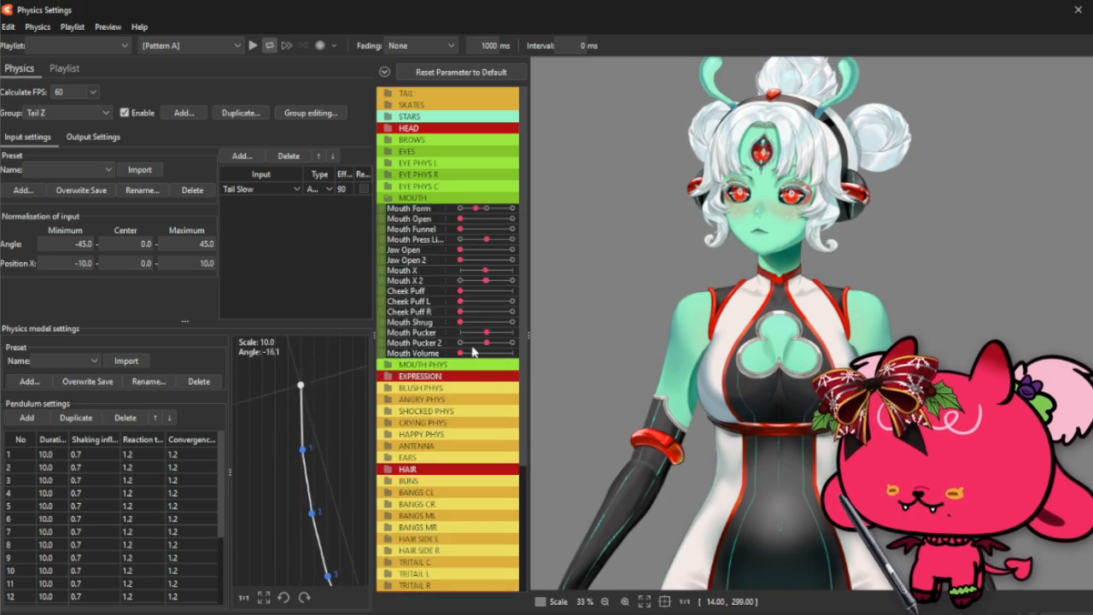
click(468, 200)
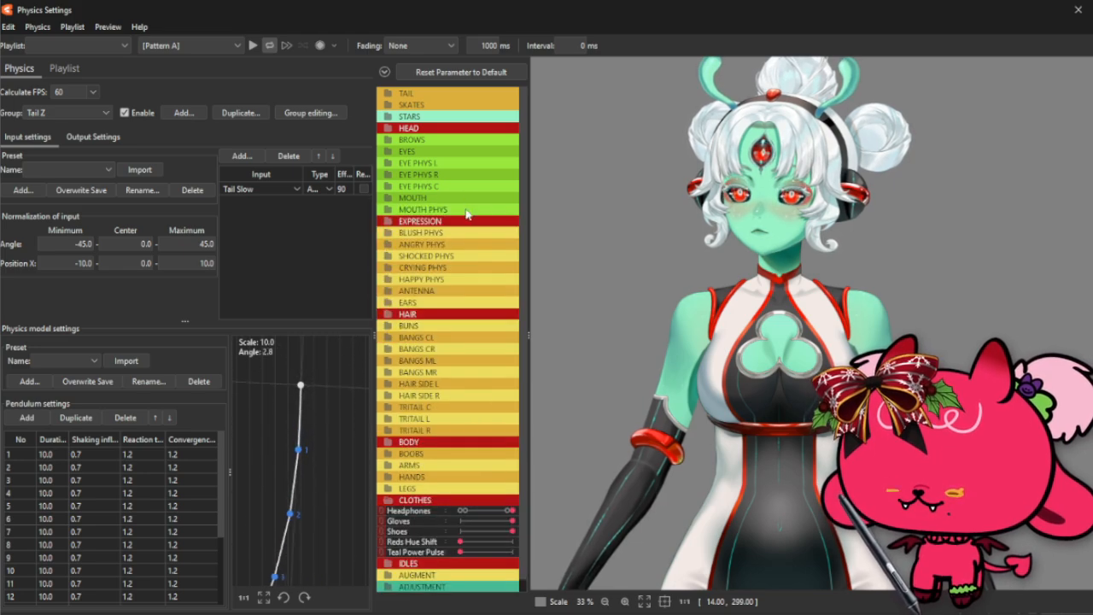
click(467, 198)
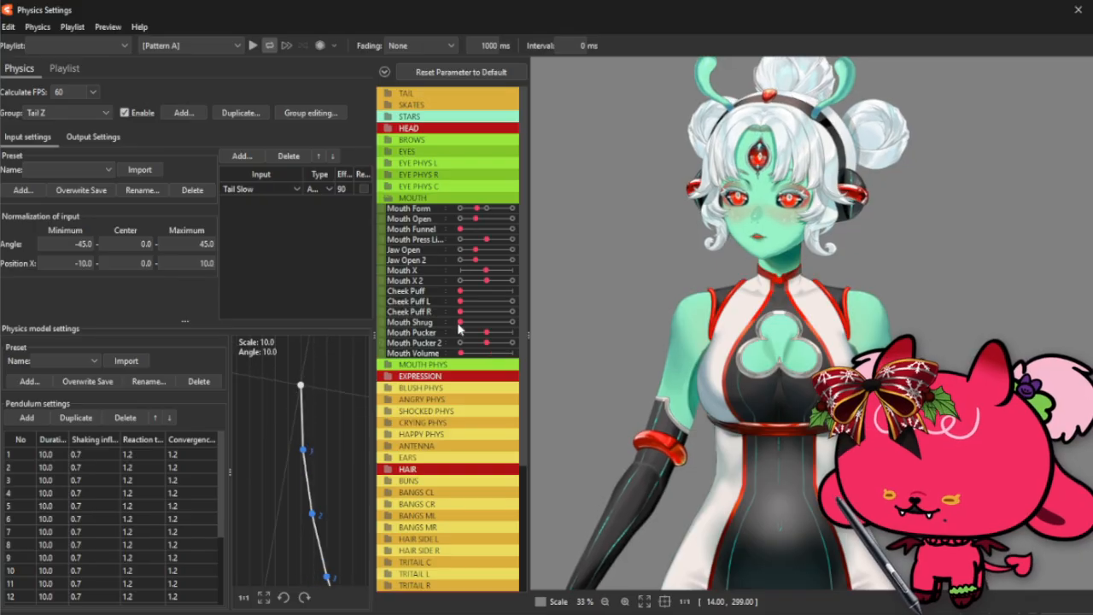
click(477, 199)
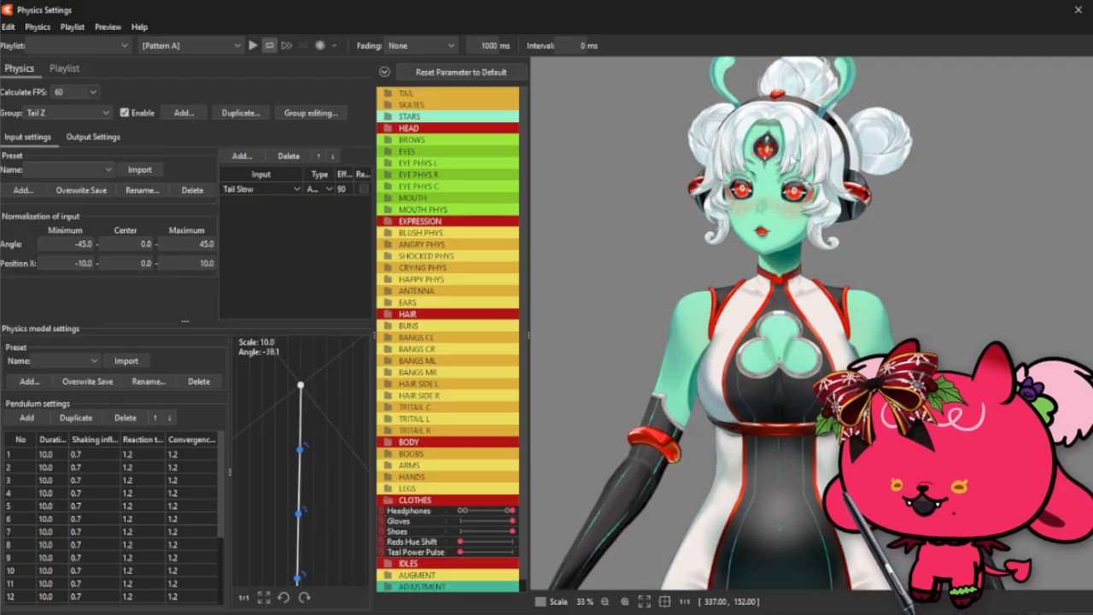
scroll(792, 160, up, 2)
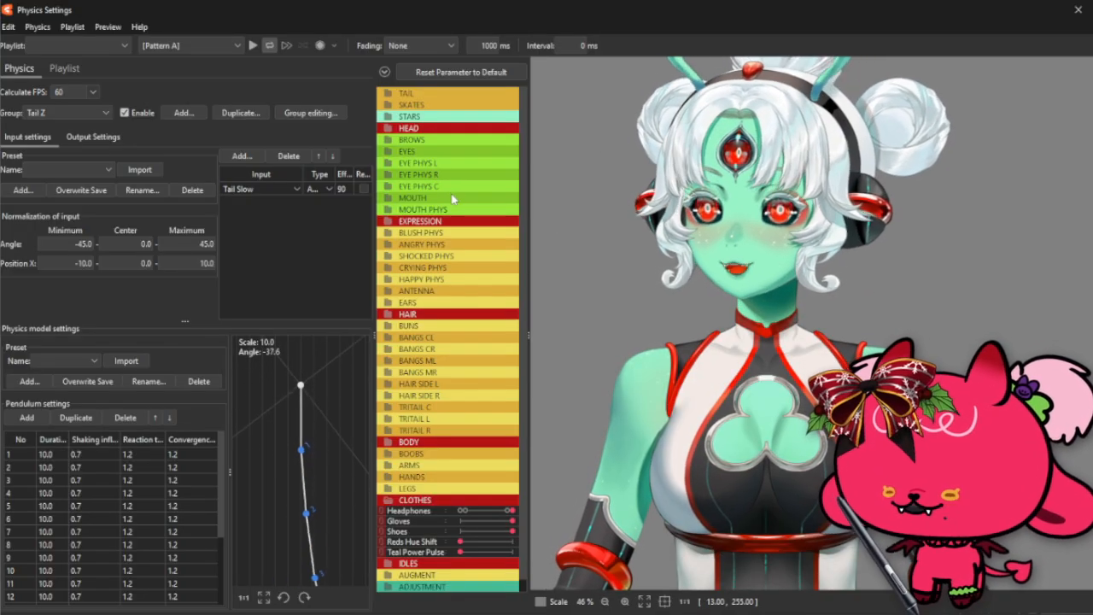
click(449, 201)
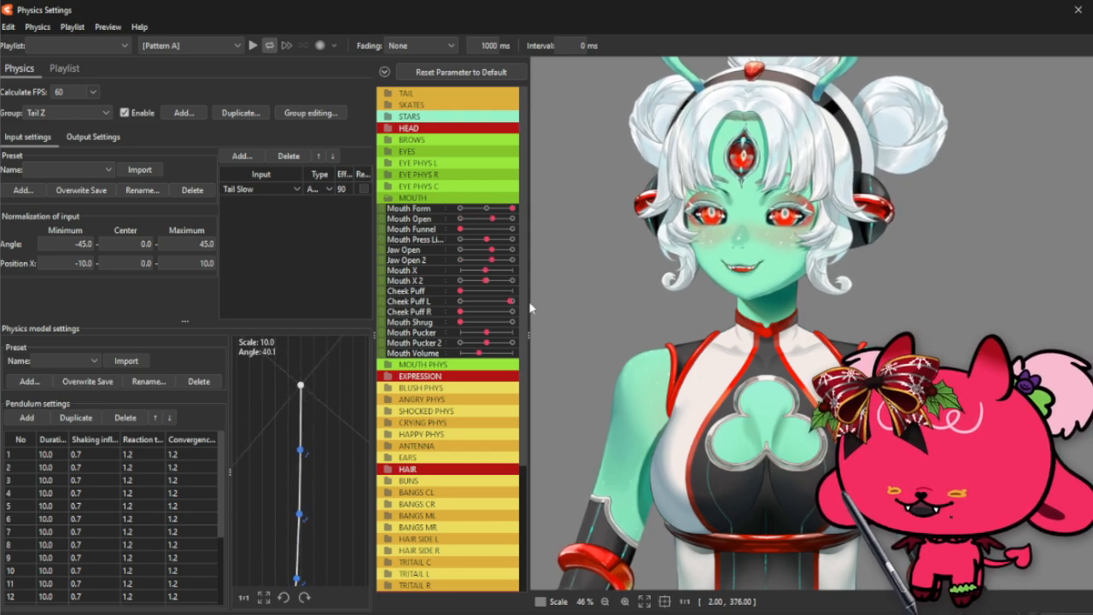
click(458, 199)
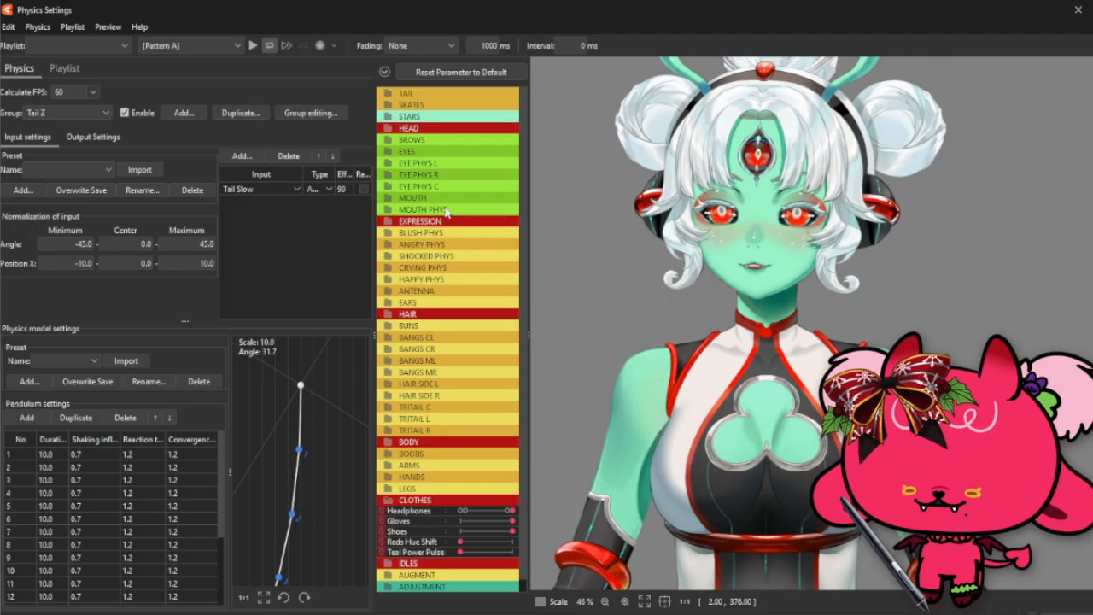
- Move the physics settings window aside to uncover the preview, and check the face and bun movement at different zoom levels
drag(653, 23, 479, 23)
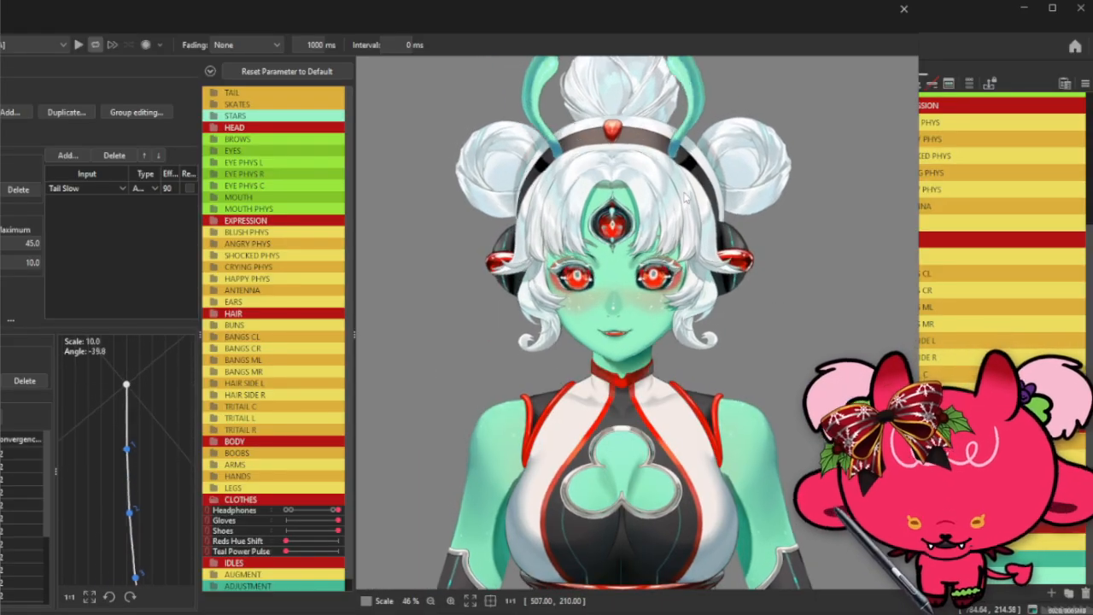
scroll(686, 196, down, 3)
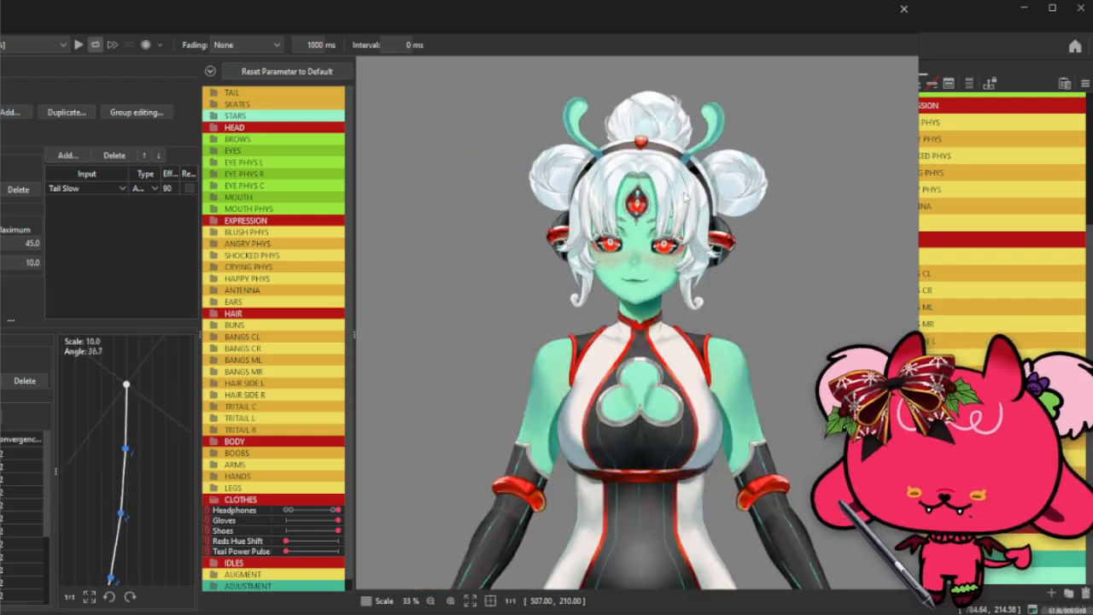
scroll(671, 290, up, 3)
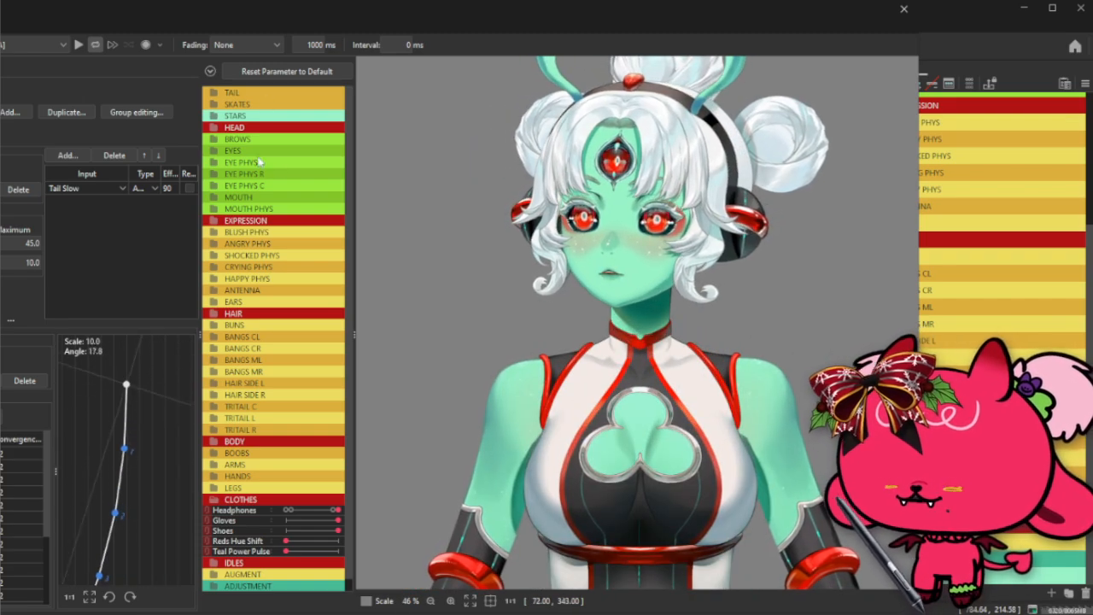
- Expand the TAIL parameters, show the tail by setting Tail On to its maximum, and examine its swing in the preview
click(299, 92)
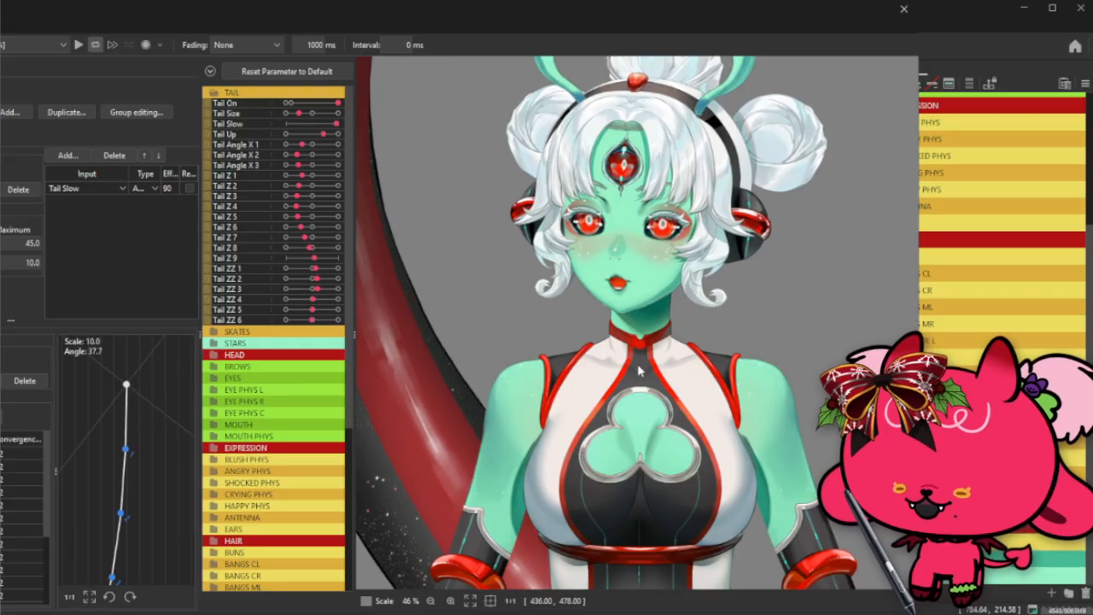
scroll(639, 369, down, 3)
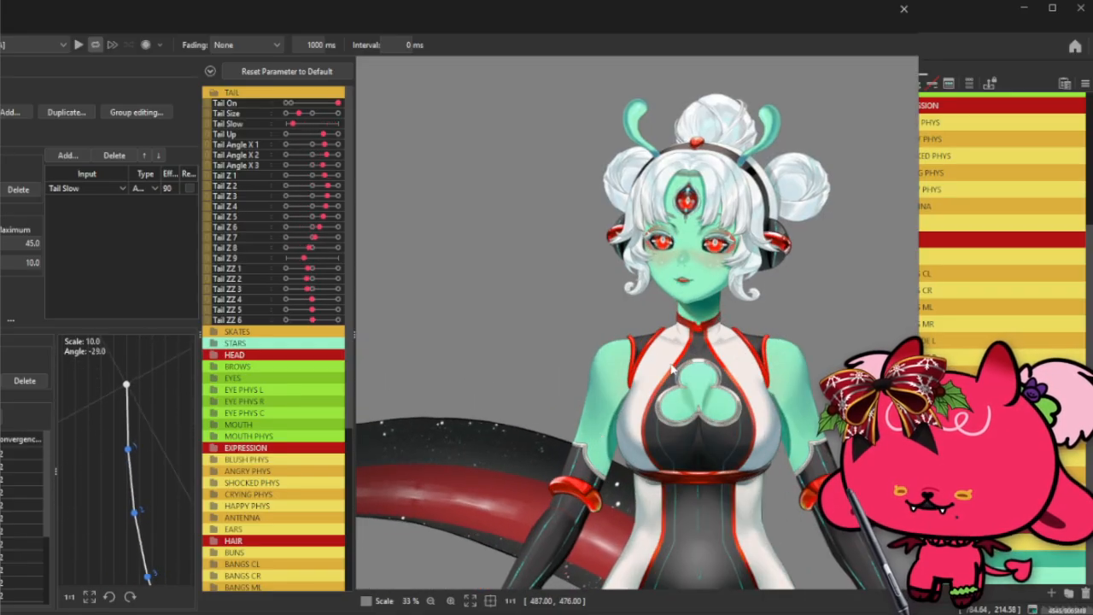
scroll(672, 369, down, 3)
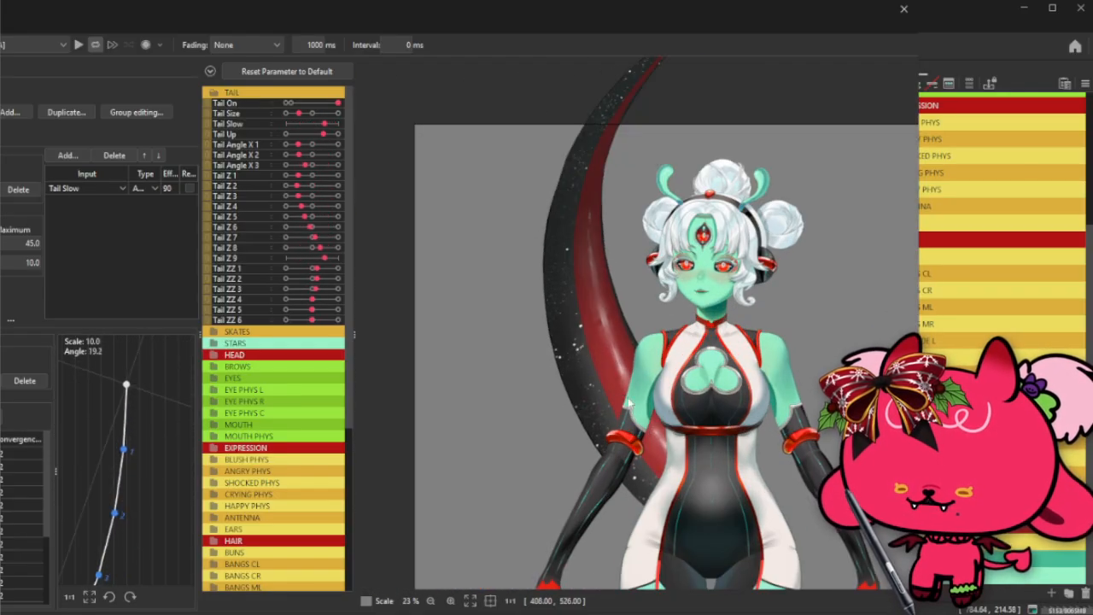
- Examine the tail swing together with the face, bun and antenna movement in the physics preview, both close up and zoomed out
scroll(628, 400, down, 3)
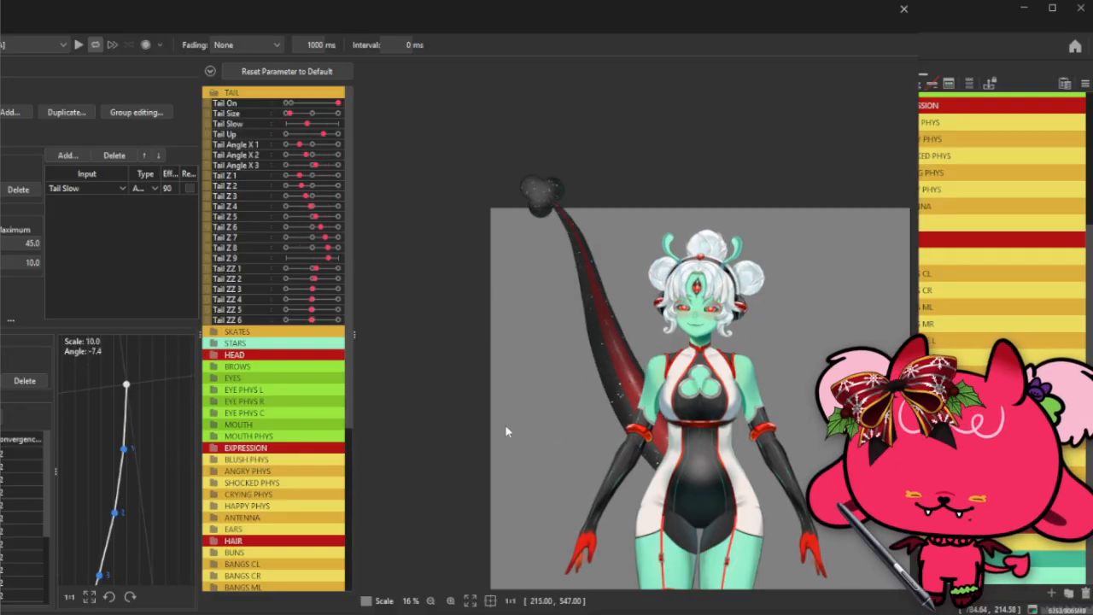
scroll(510, 424, up, 1)
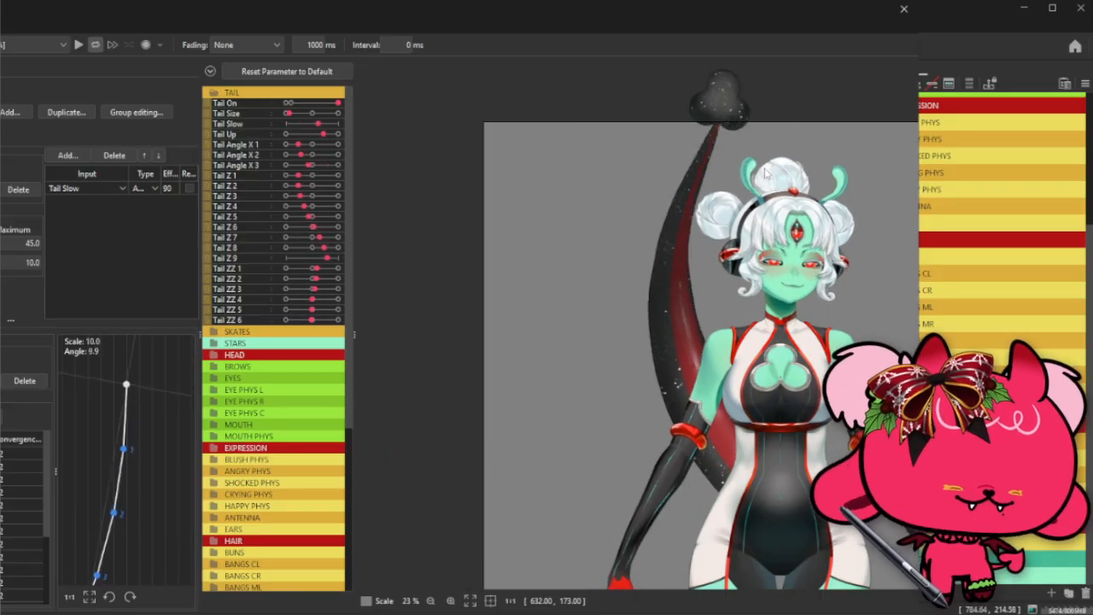
scroll(771, 170, up, 2)
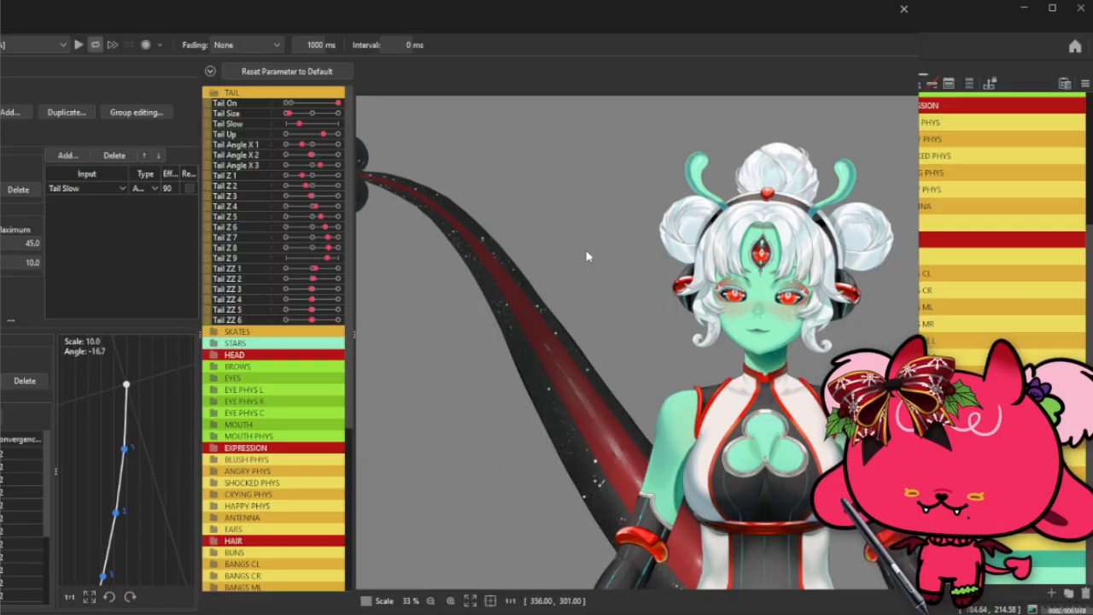
scroll(725, 256, up, 2)
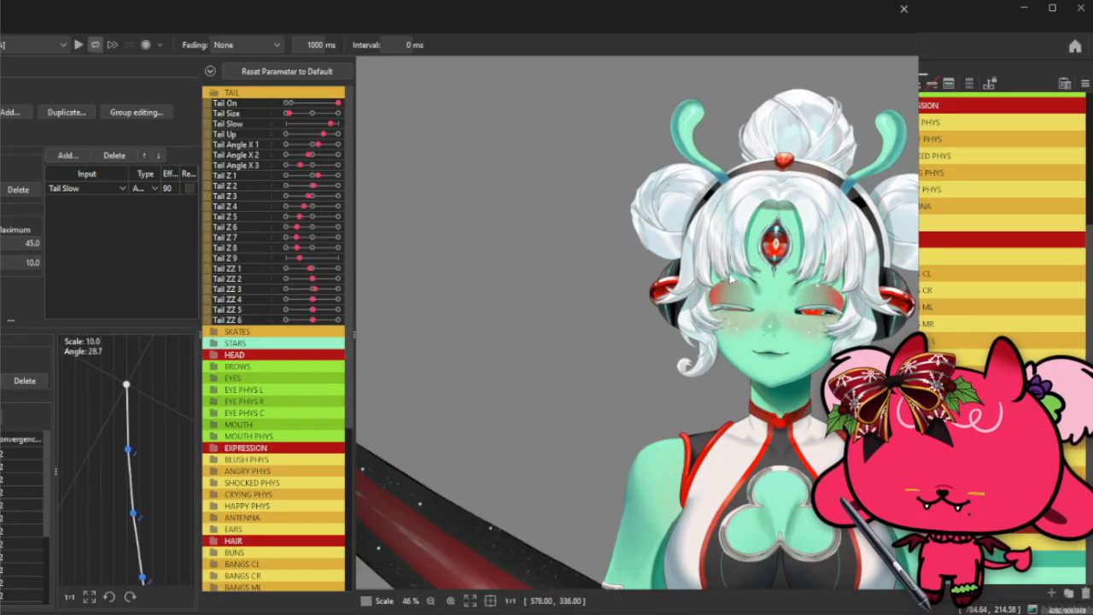
scroll(730, 277, down, 4)
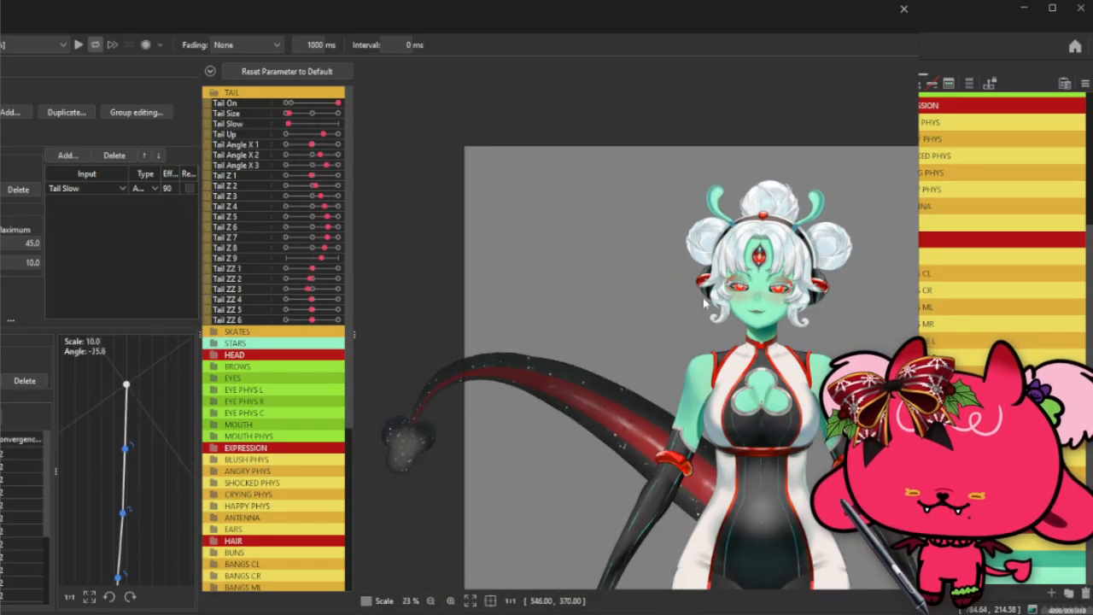
scroll(774, 283, up, 6)
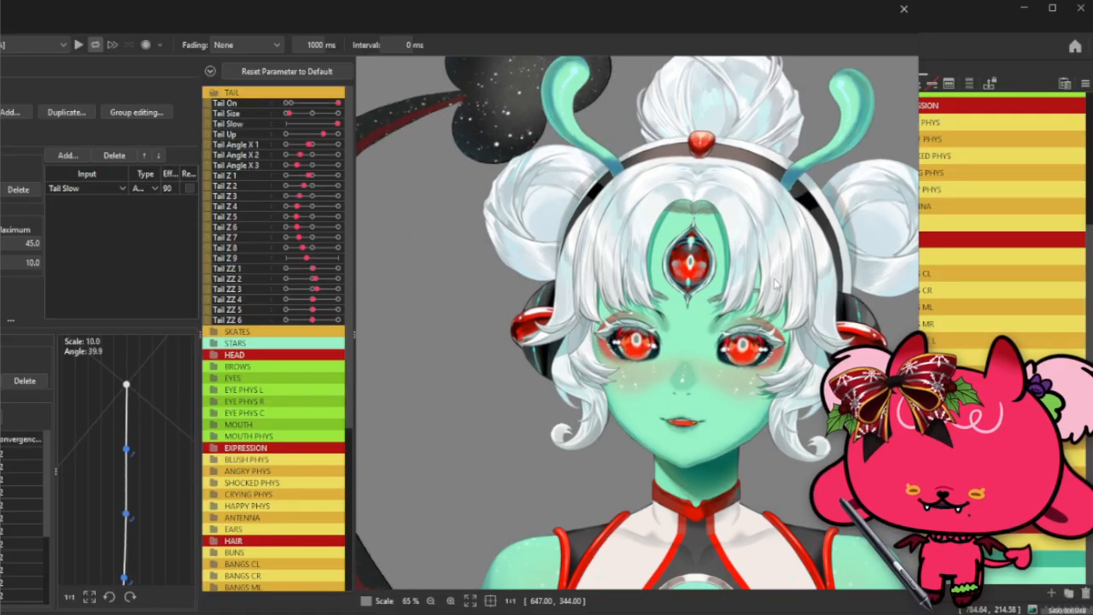
scroll(776, 283, down, 6)
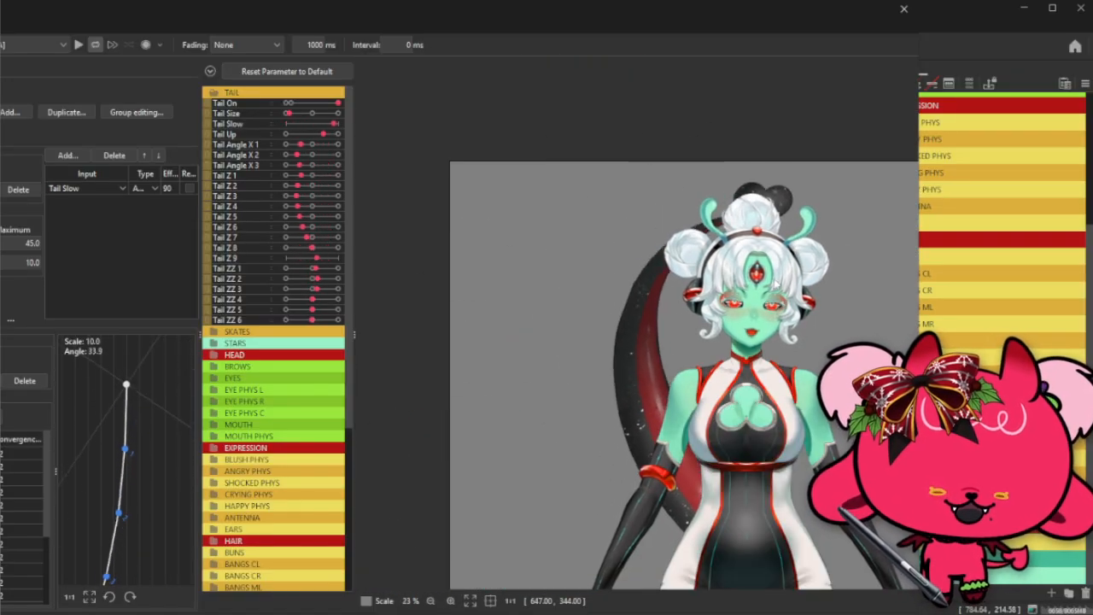
drag(684, 363, 758, 313)
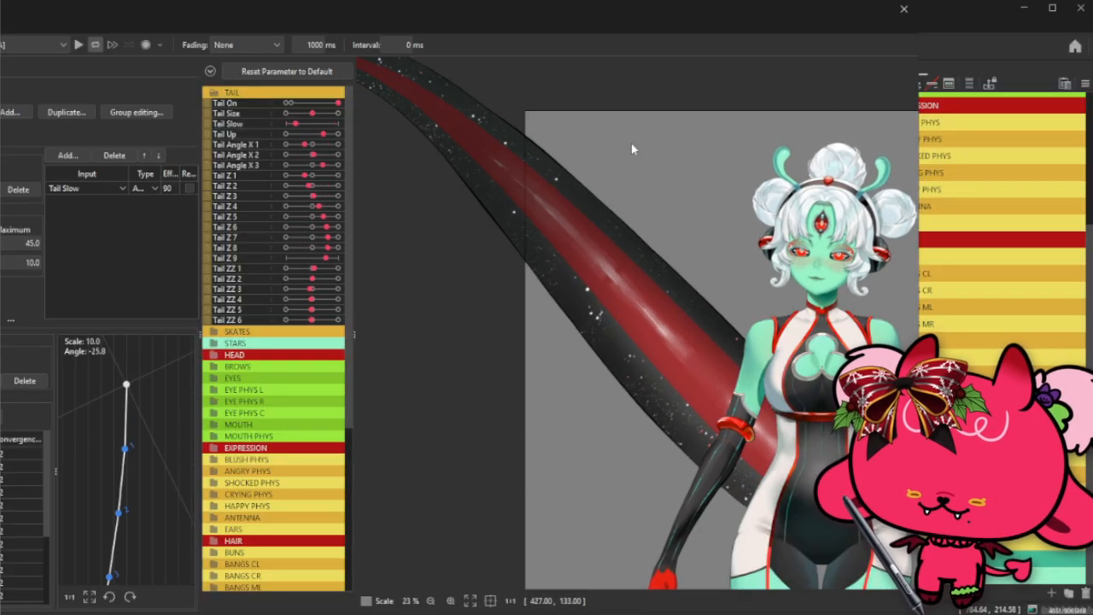
scroll(594, 213, down, 3)
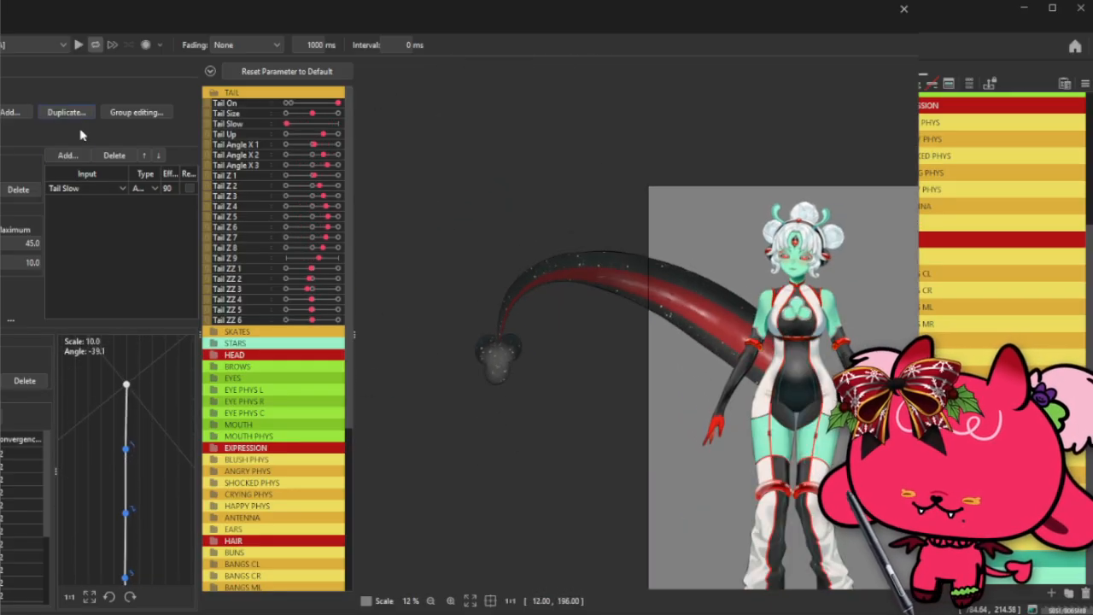
- Examine the tail's swing around the full body with Tail Up at its maximum, and check the effectiveness of the Tail Slow input
drag(400, 18, 478, 19)
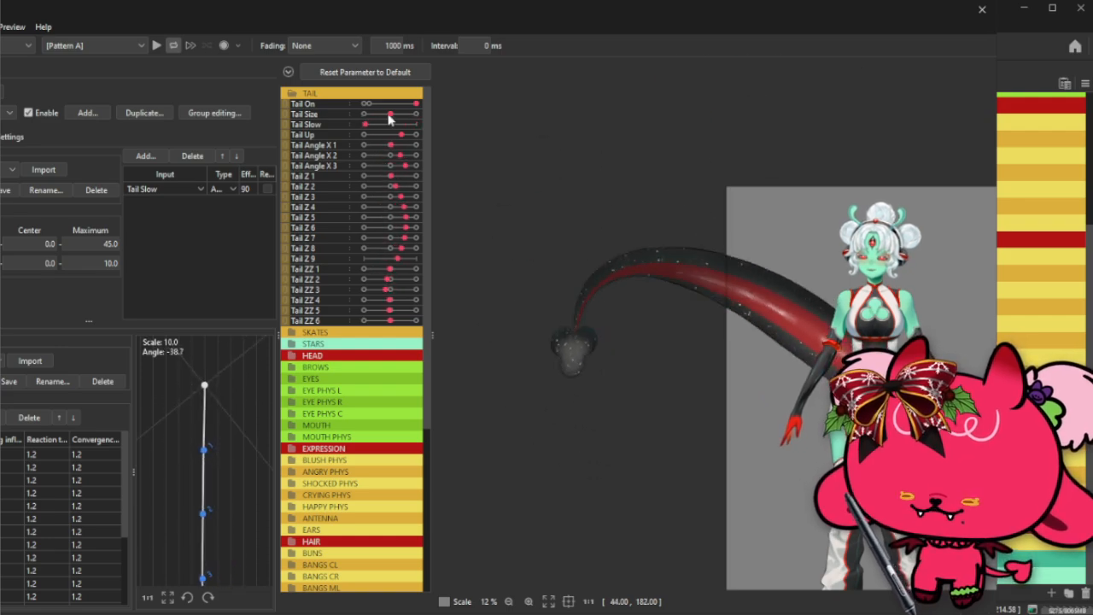
scroll(665, 249, down, 2)
scroll(761, 220, up, 1)
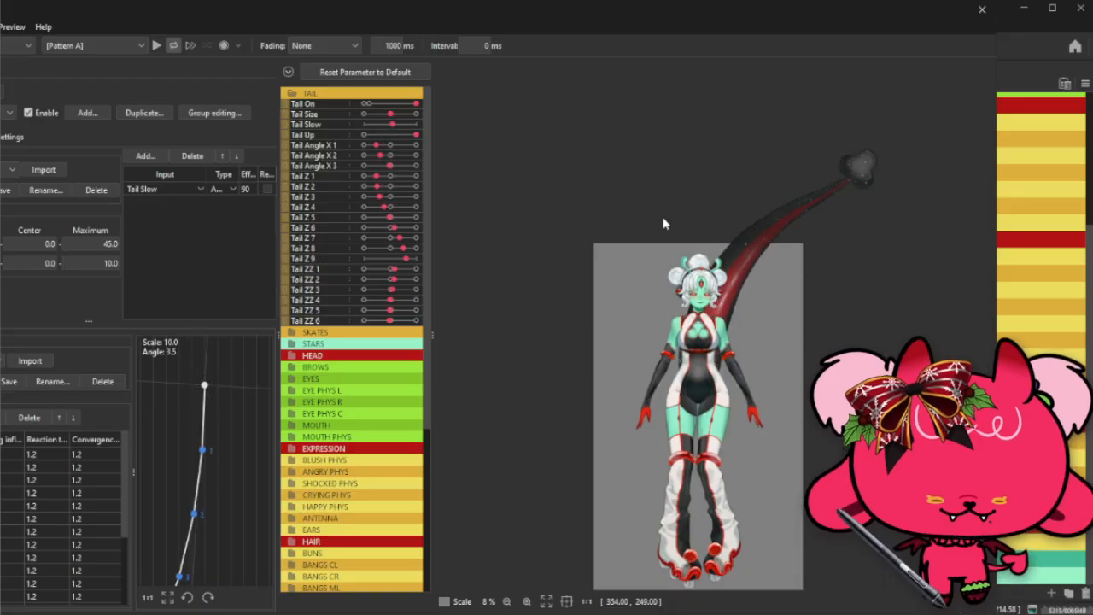
scroll(692, 199, up, 2)
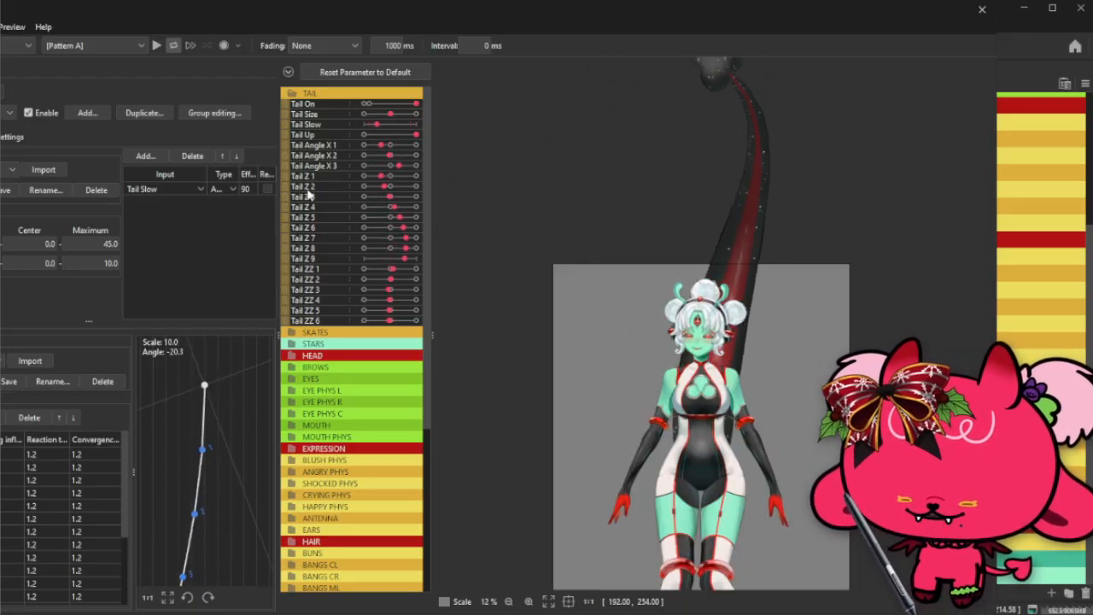
double_click(245, 189)
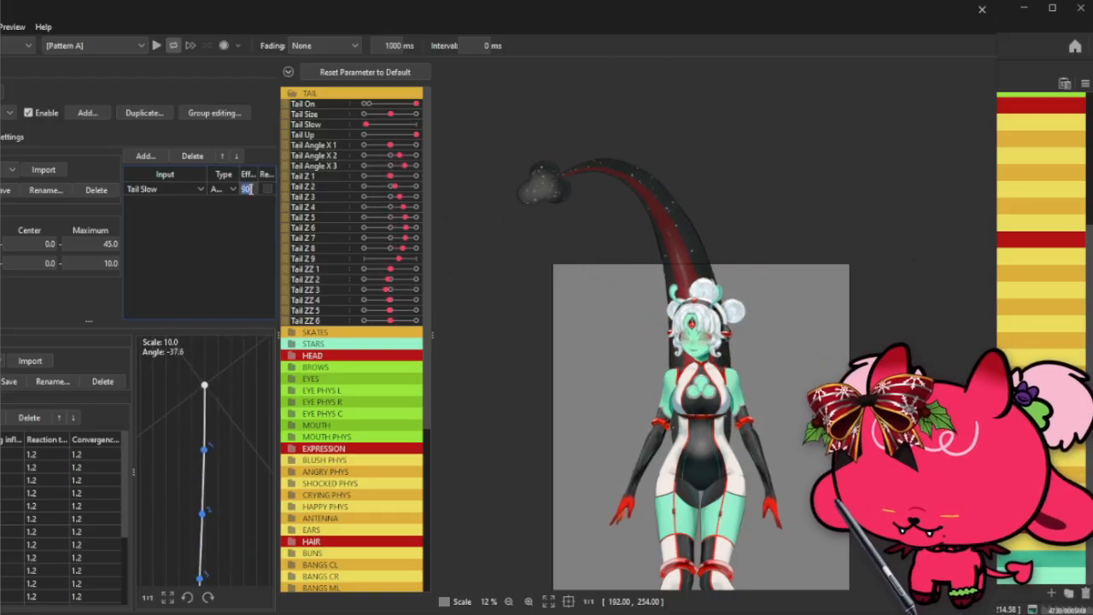
key(Return)
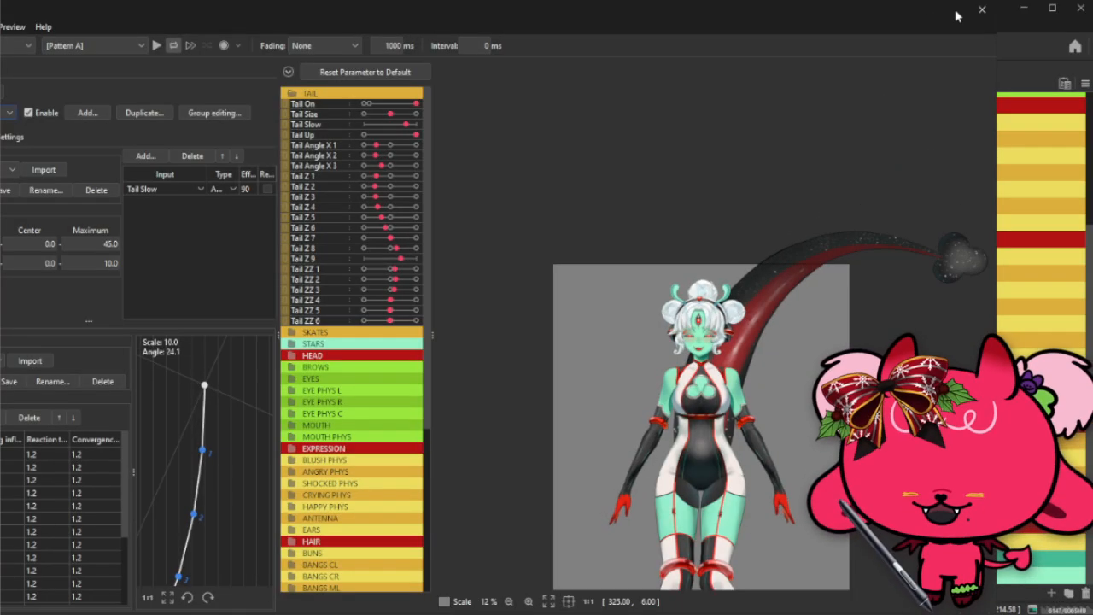
- Close the physics settings and save the Clovorz model
click(982, 9)
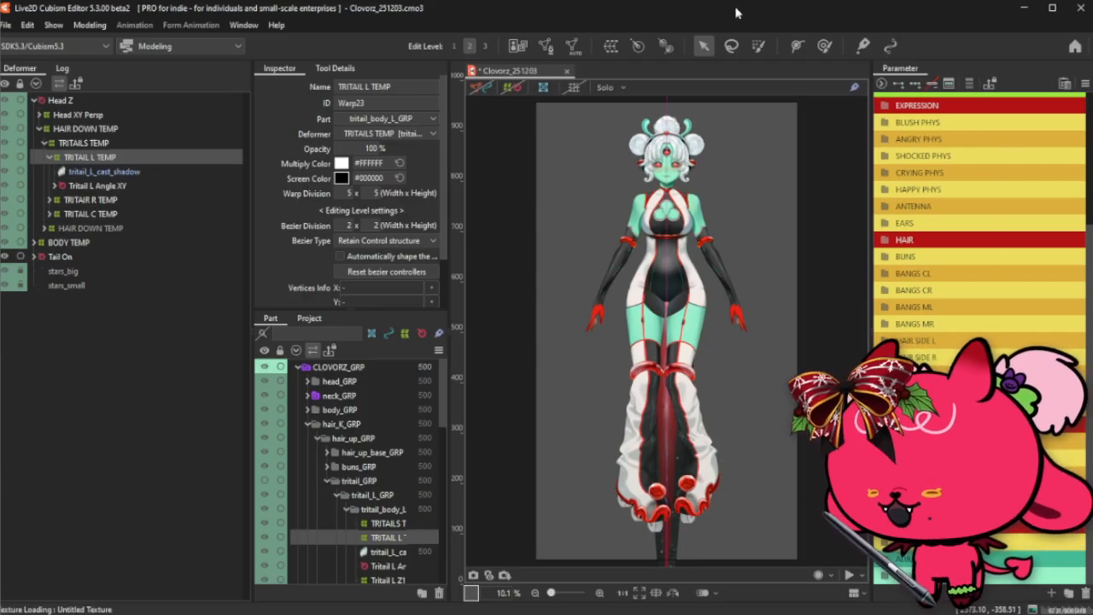
key(ctrl+s)
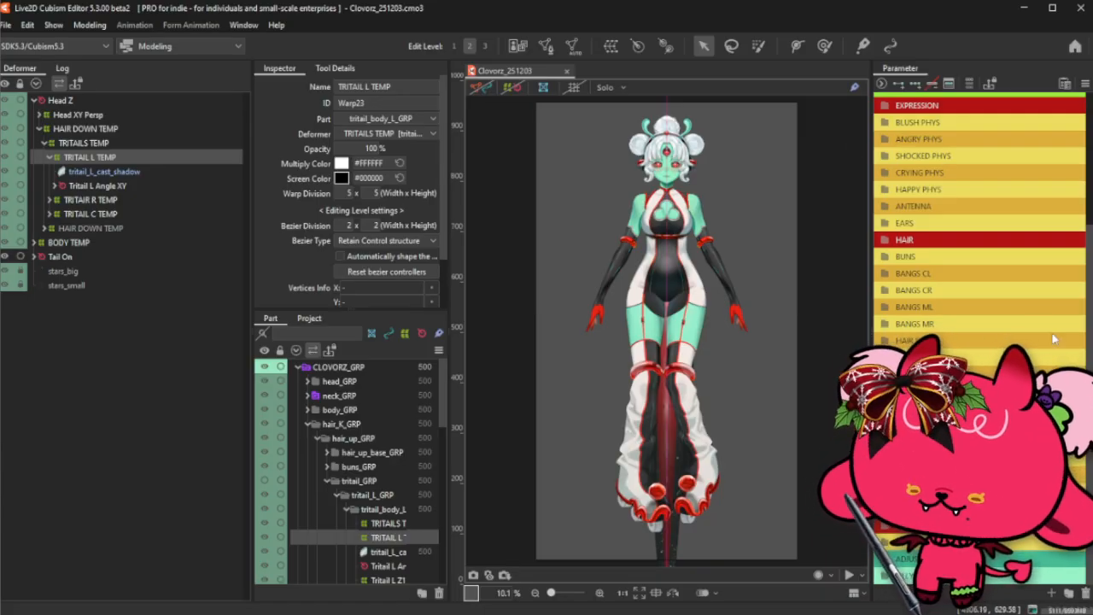
- Expand the TAIL parameters and select the Tail Tip warp deformer through the tail_tip_shadow part at the end of the tail
scroll(983, 337, up, 3)
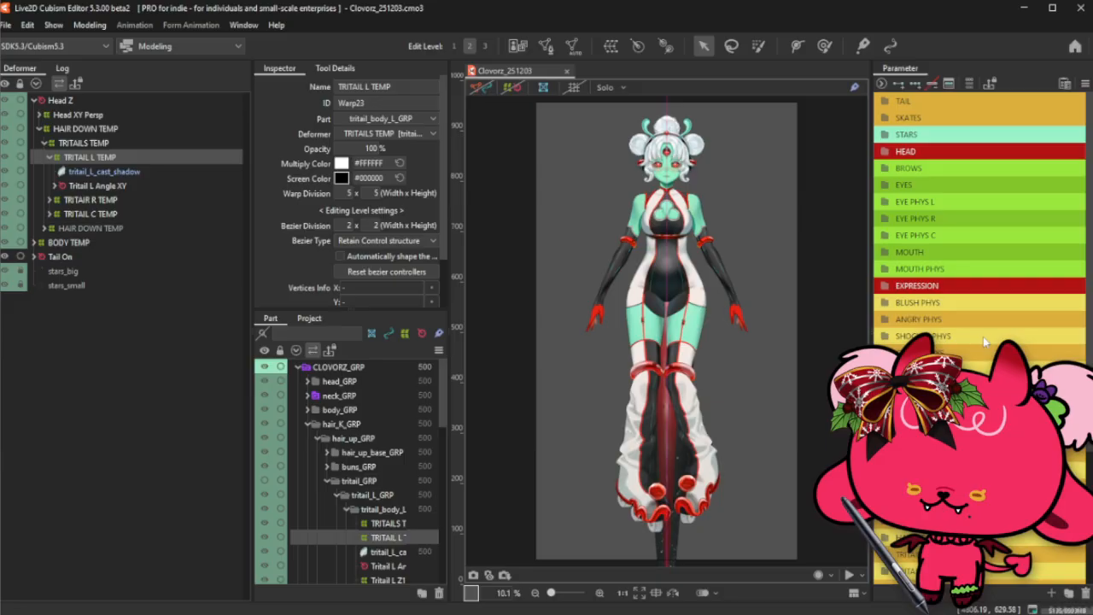
click(932, 102)
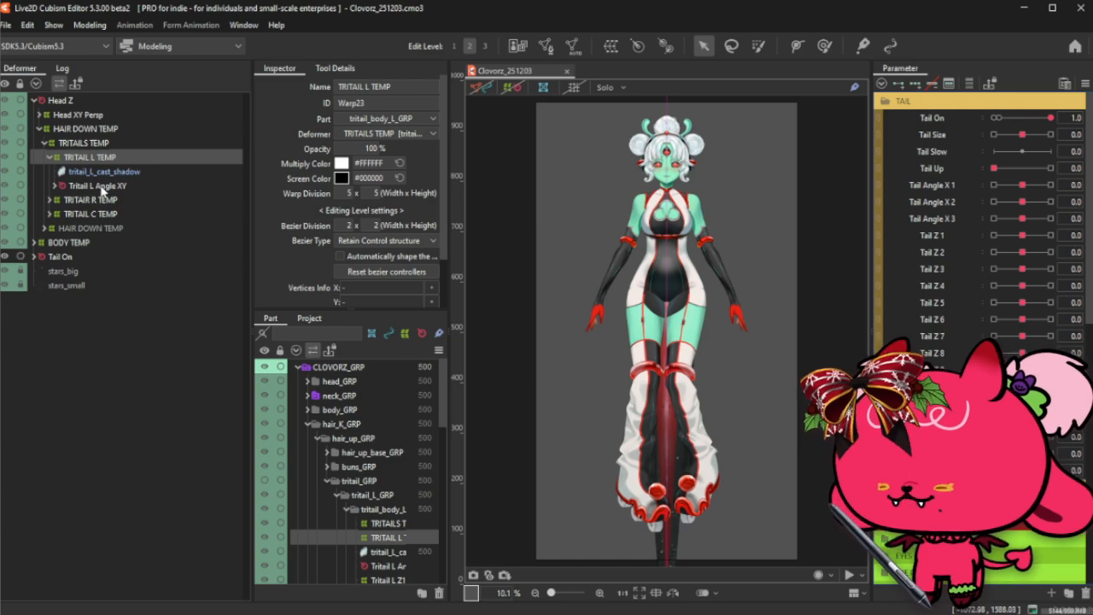
scroll(625, 205, down, 2)
scroll(655, 406, up, 4)
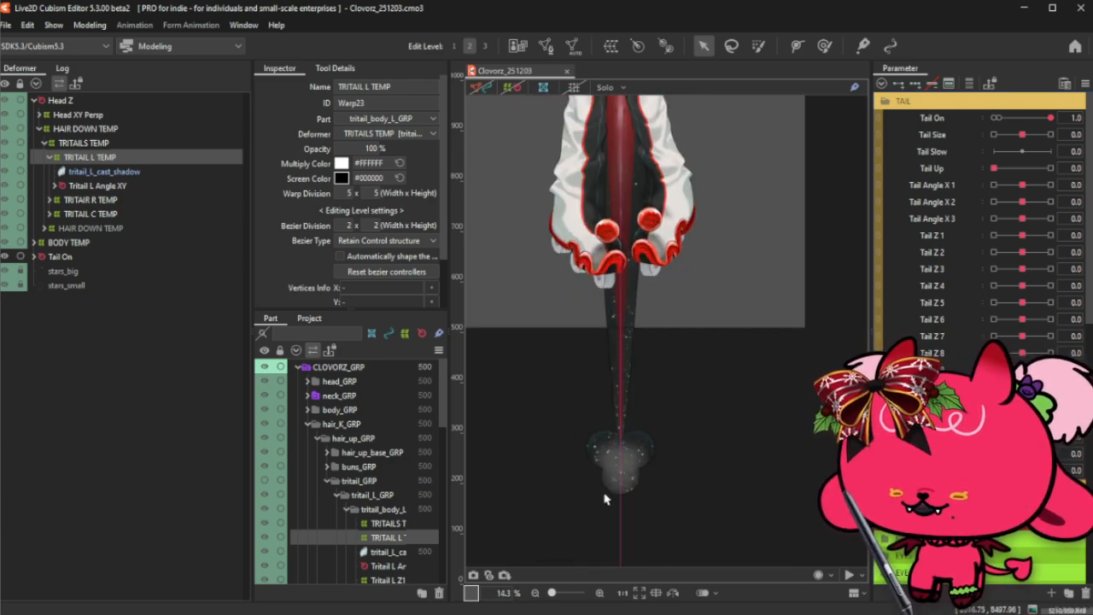
click(618, 491)
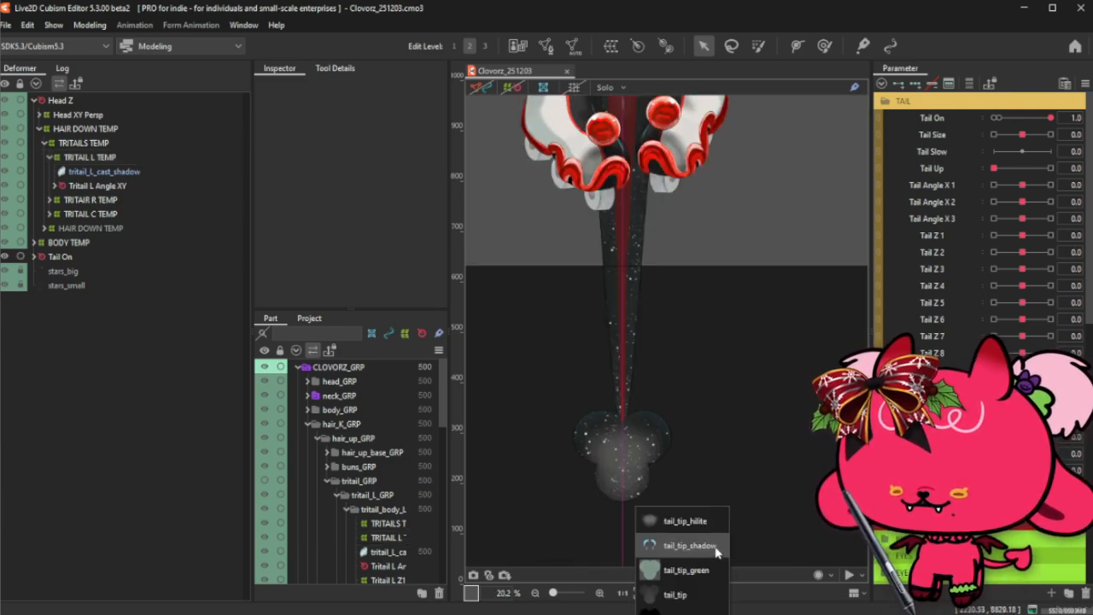
click(688, 545)
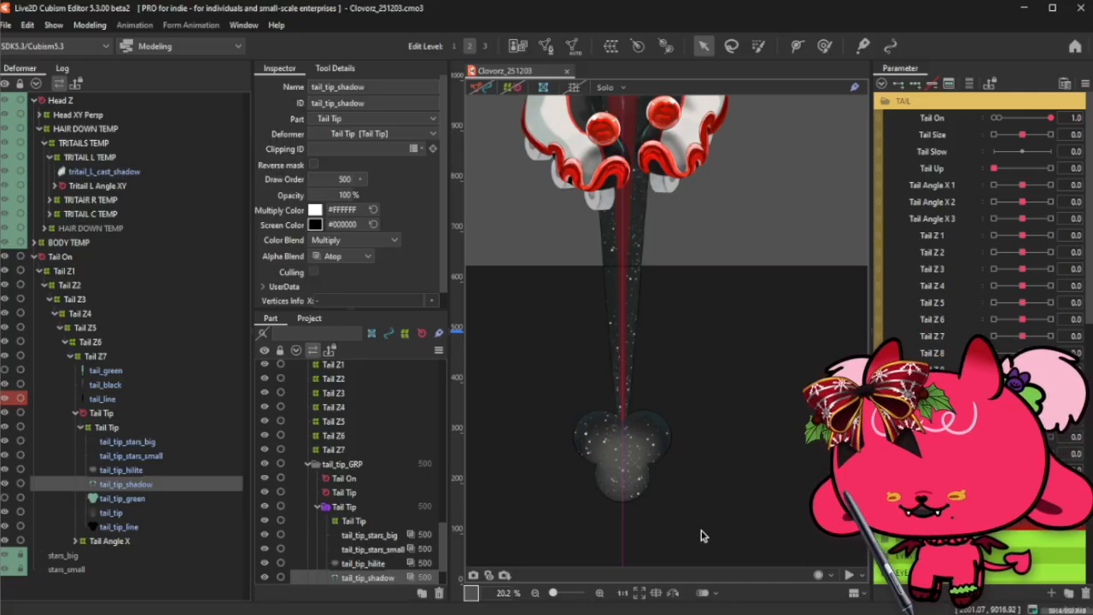
click(122, 440)
click(107, 427)
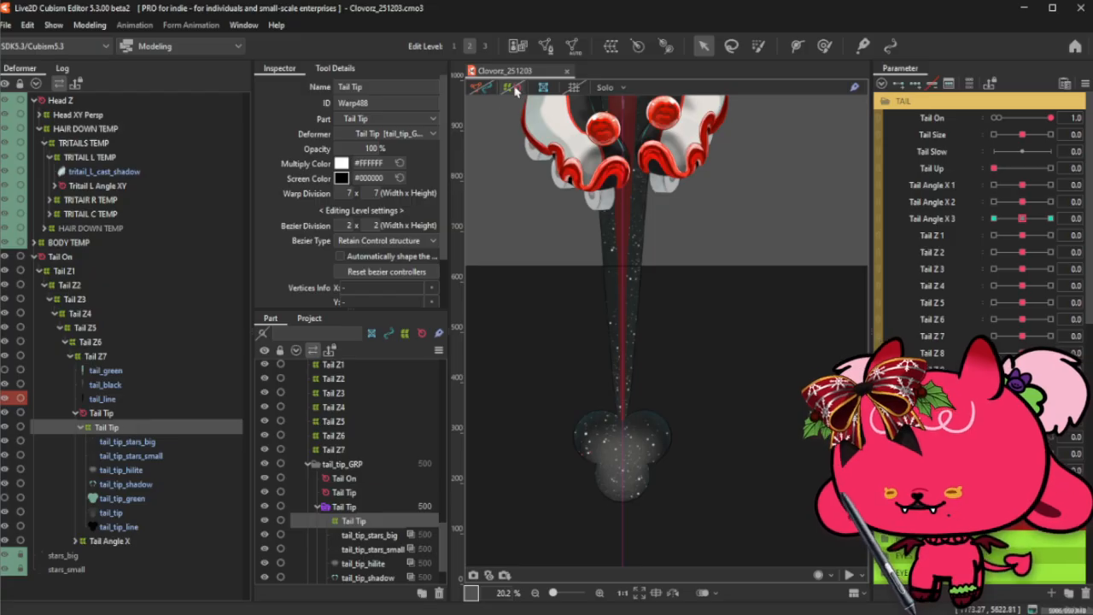
- Set Tail Z 9 to 1.0 and brush-select the lower points of the Tail Tip warp deformer with a soft falloff
scroll(747, 293, down, 1)
scroll(693, 498, up, 1)
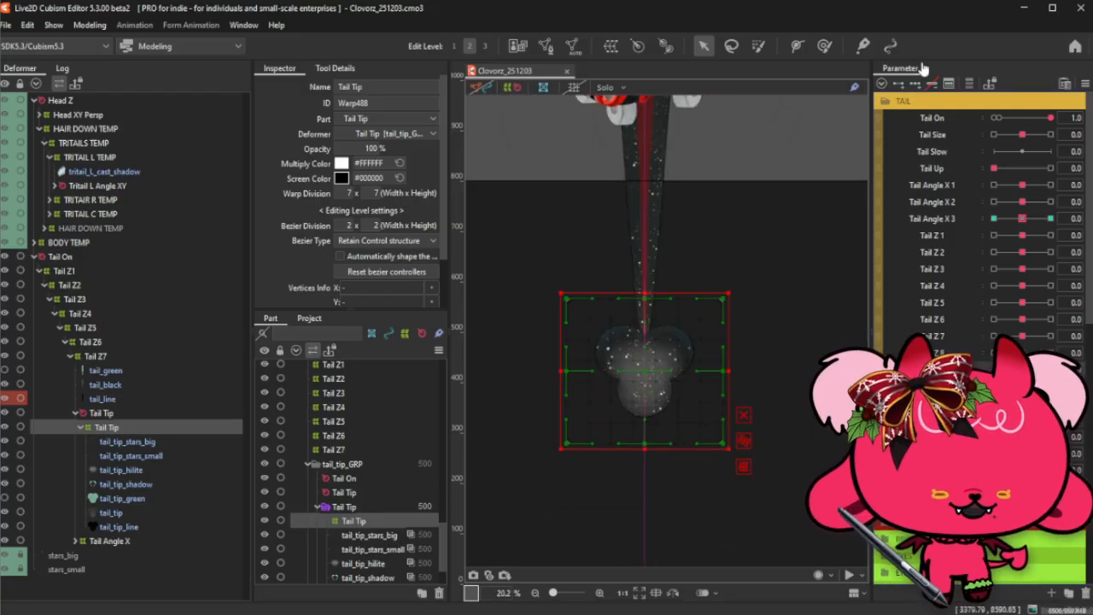
click(757, 46)
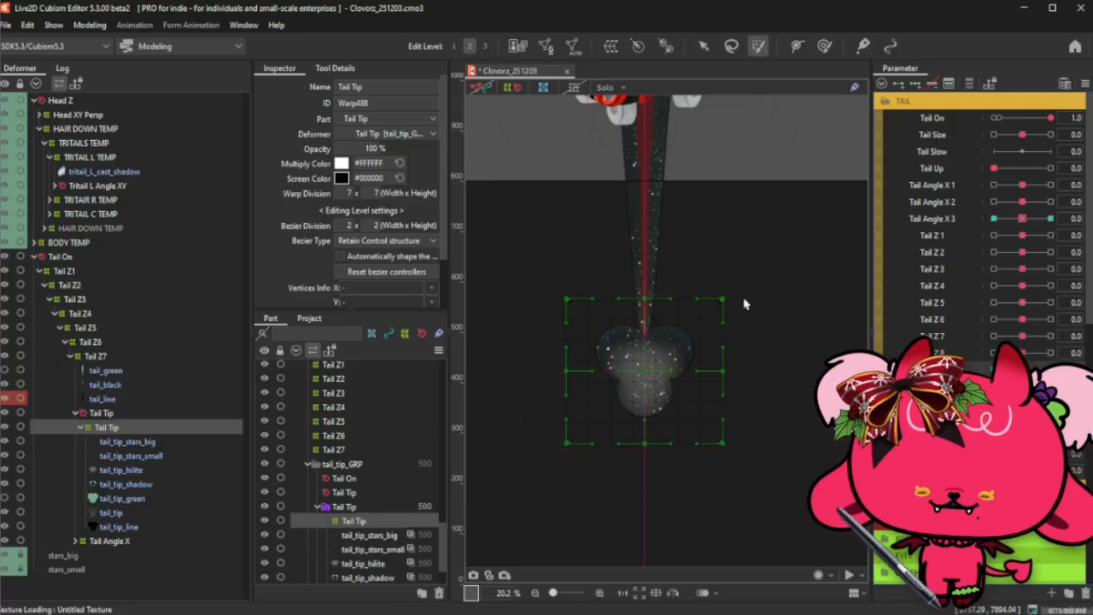
scroll(744, 302, down, 2)
scroll(733, 150, down, 1)
scroll(736, 323, up, 2)
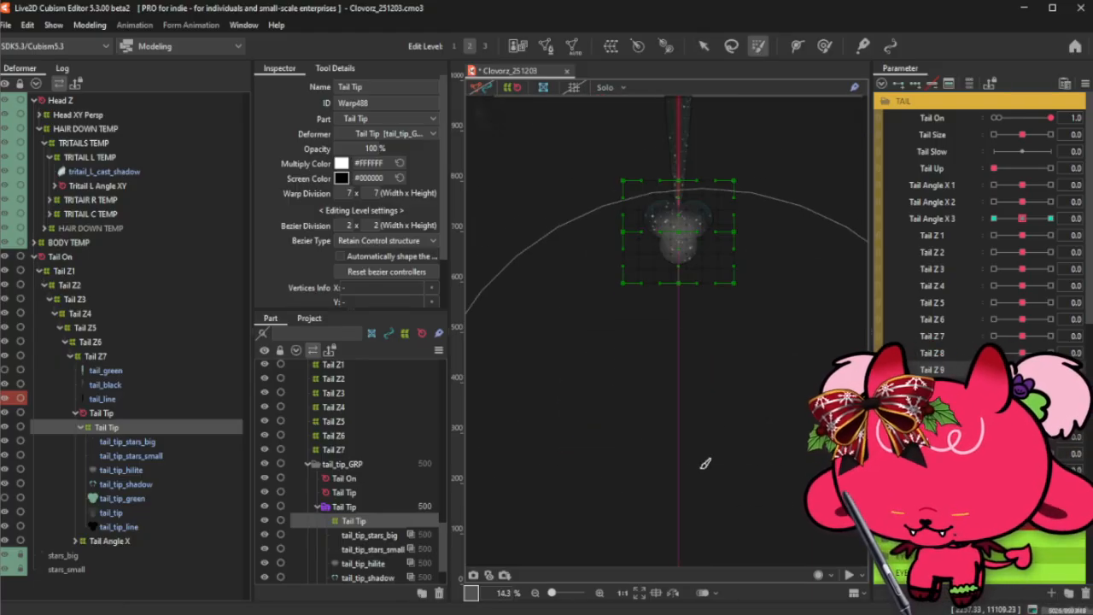
mouse_move(695, 270)
mouse_down()
mouse_move(715, 327)
mouse_move(728, 333)
mouse_move(598, 315)
mouse_up()
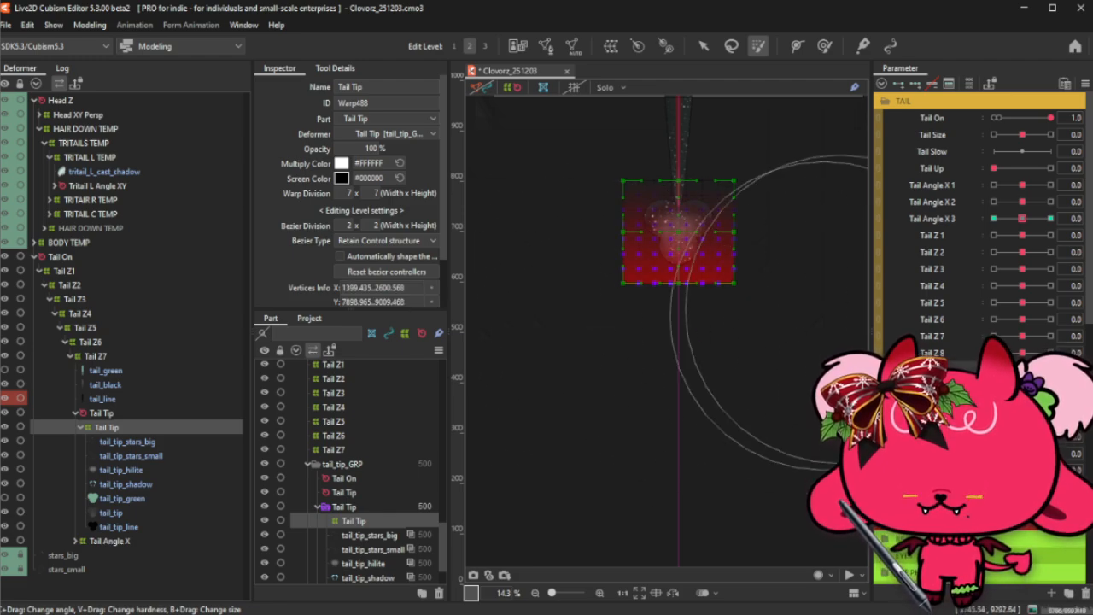
- Try to rotate the selected Tail Tip points about a pivot moved to the tail joint, and undo the pivot move and rotation
click(703, 45)
scroll(632, 214, up, 2)
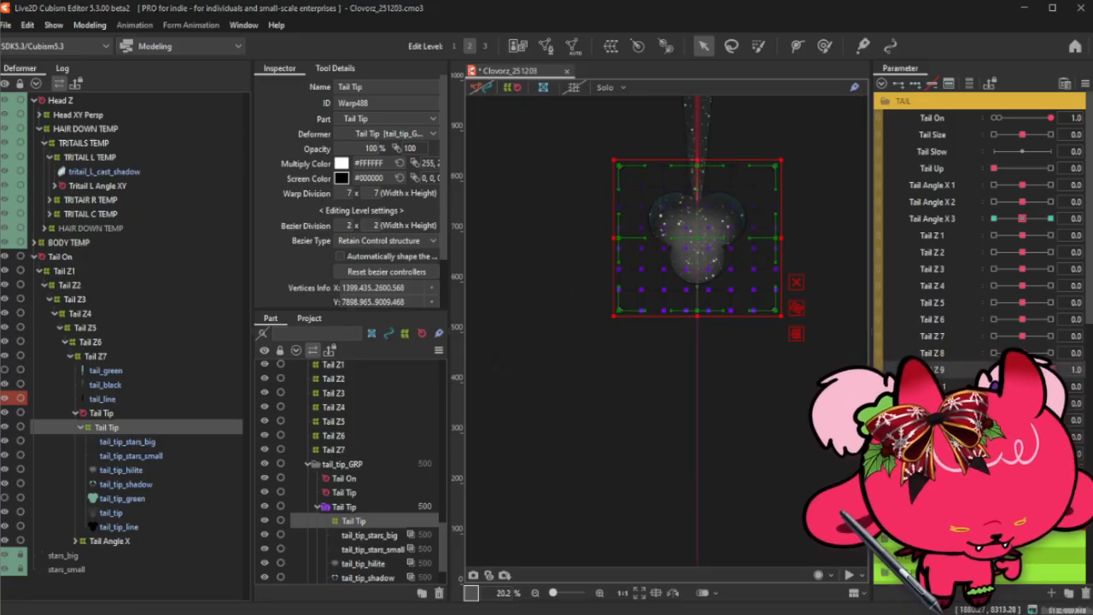
scroll(713, 222, up, 2)
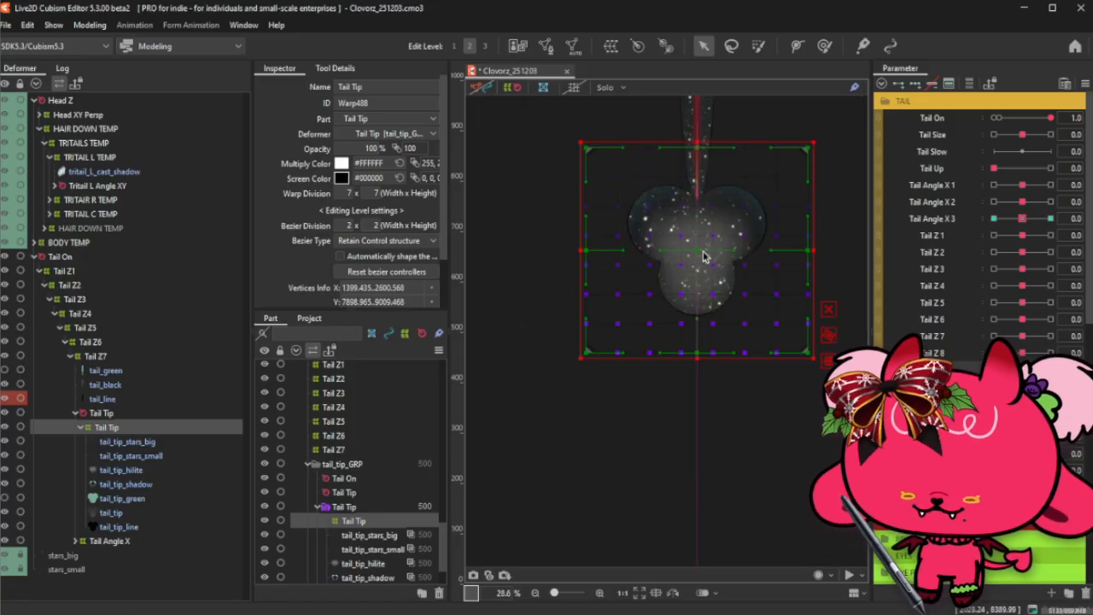
drag(699, 243, 703, 194)
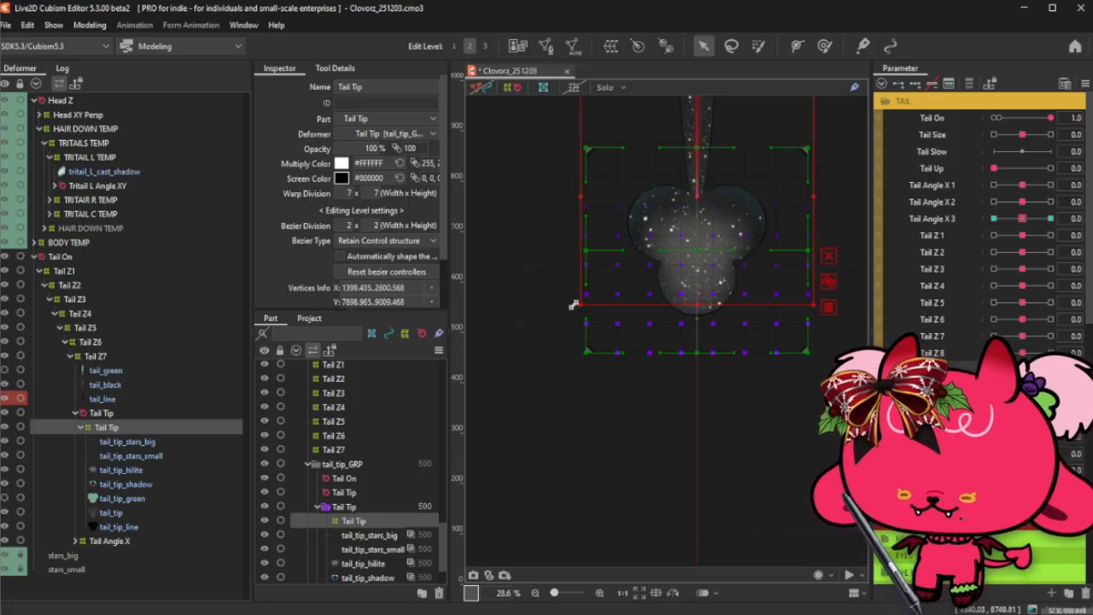
drag(577, 308, 670, 332)
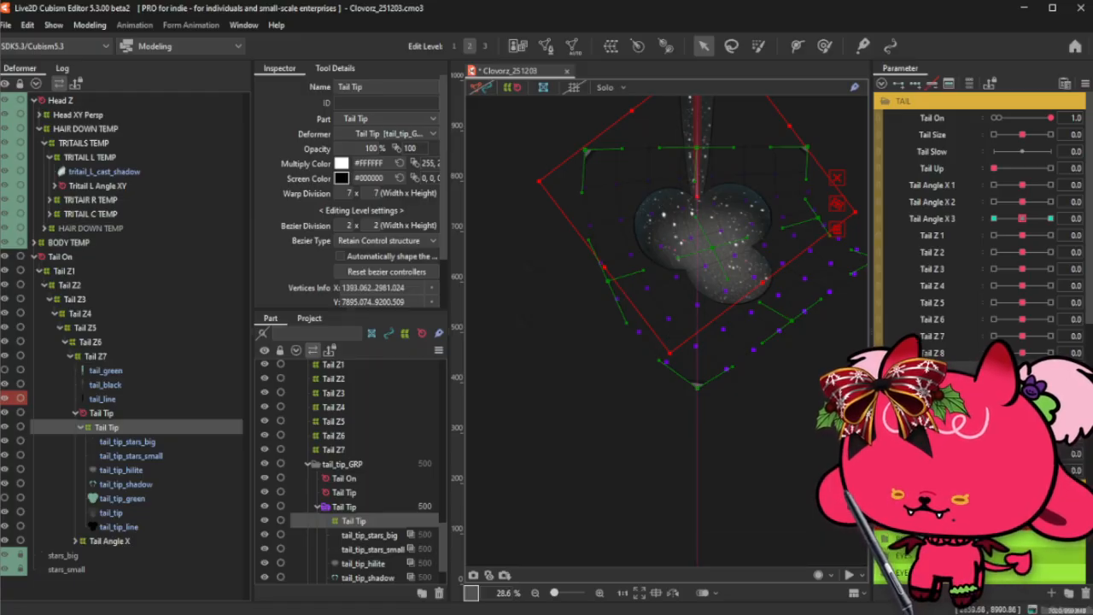
key(ctrl+z)
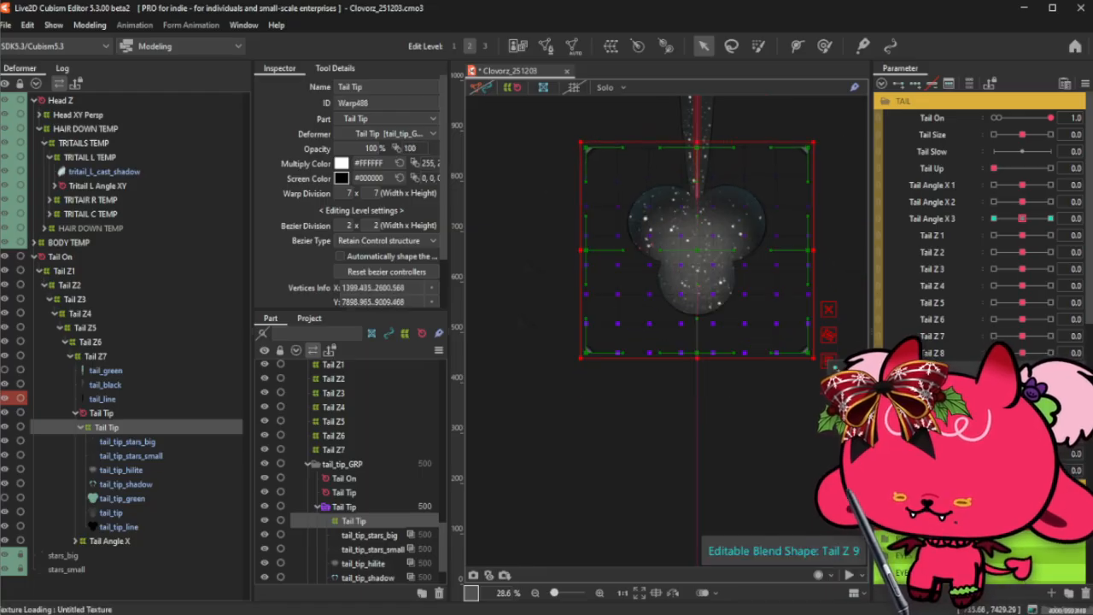
- Check the meshes of the tail tip parts, copy the entire tail_tip_green mesh, and leave that mesh unedited
click(158, 441)
ctrl+click(157, 457)
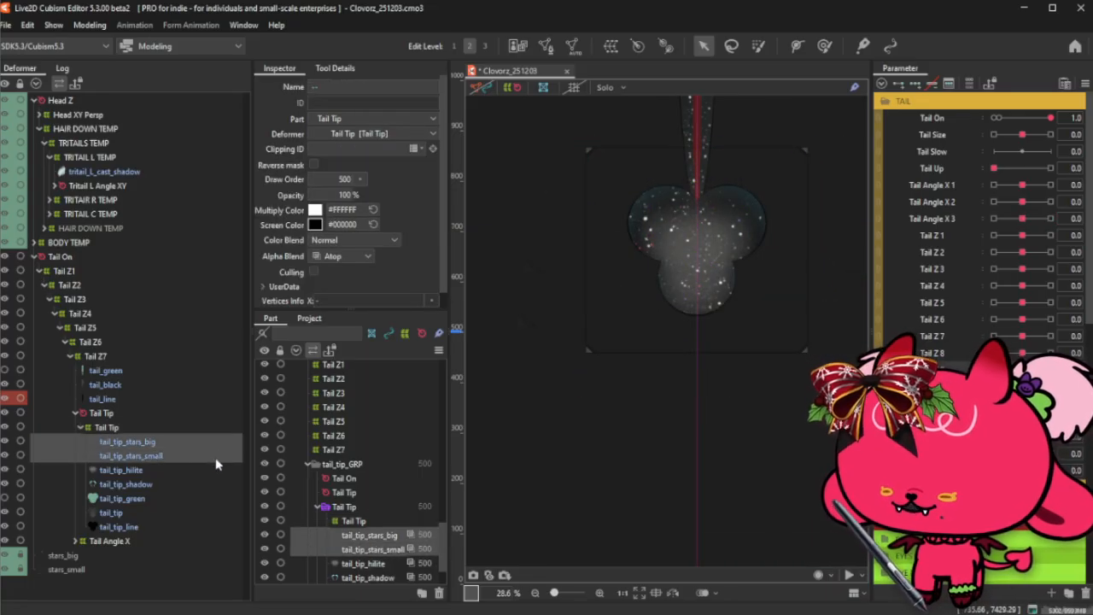
click(141, 500)
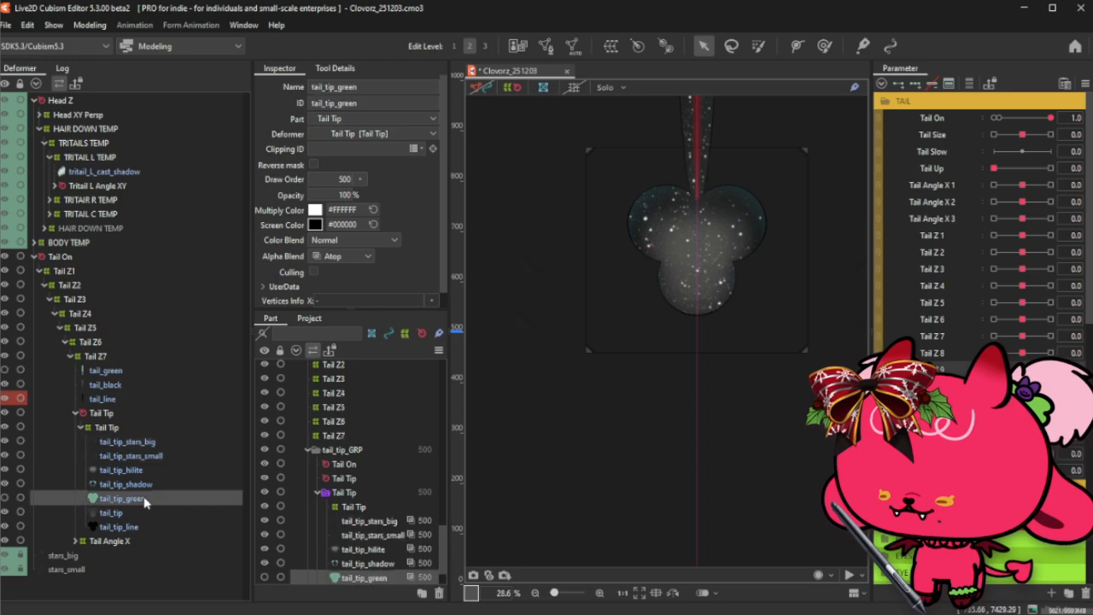
click(154, 457)
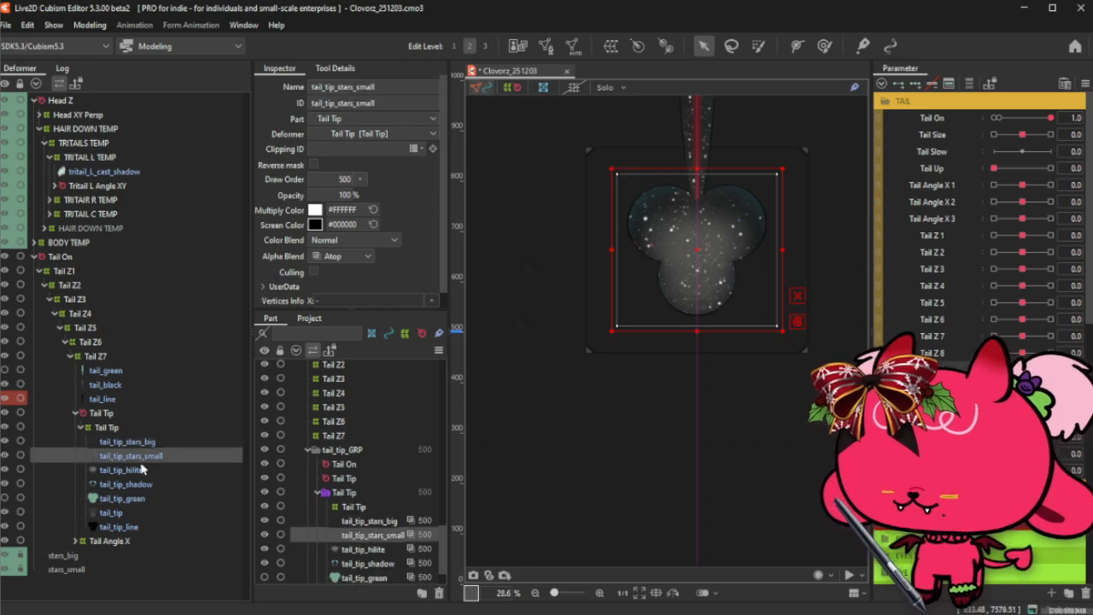
click(126, 500)
click(111, 512)
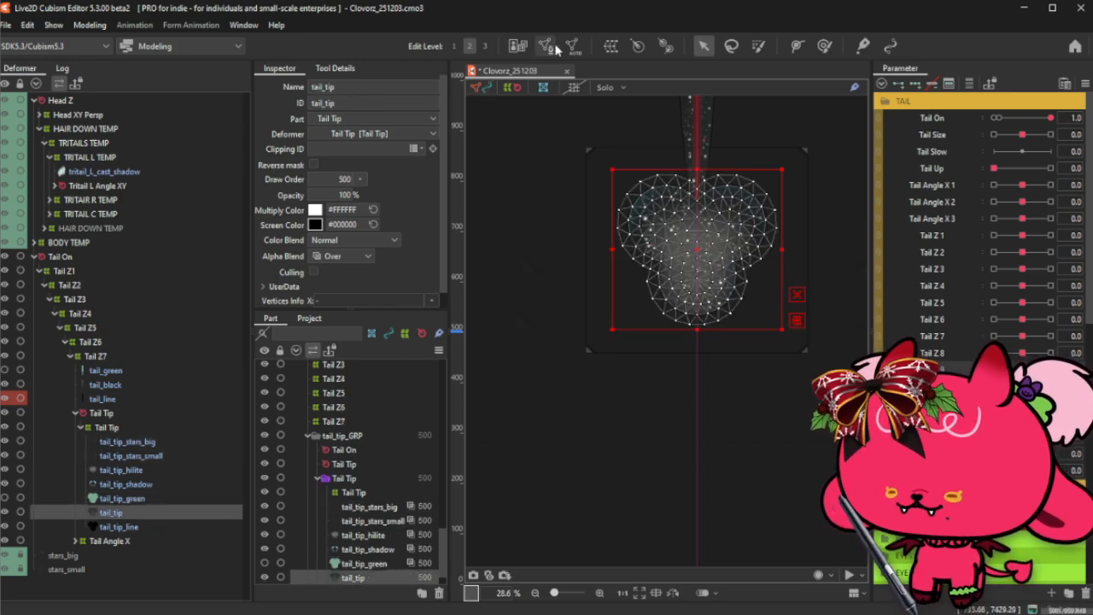
click(124, 499)
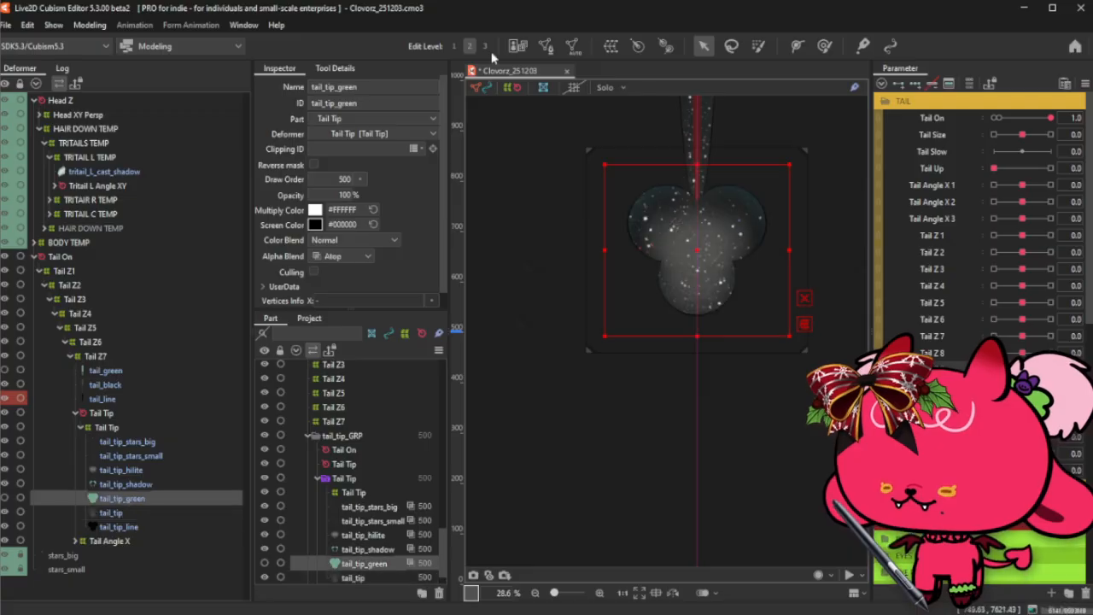
click(545, 45)
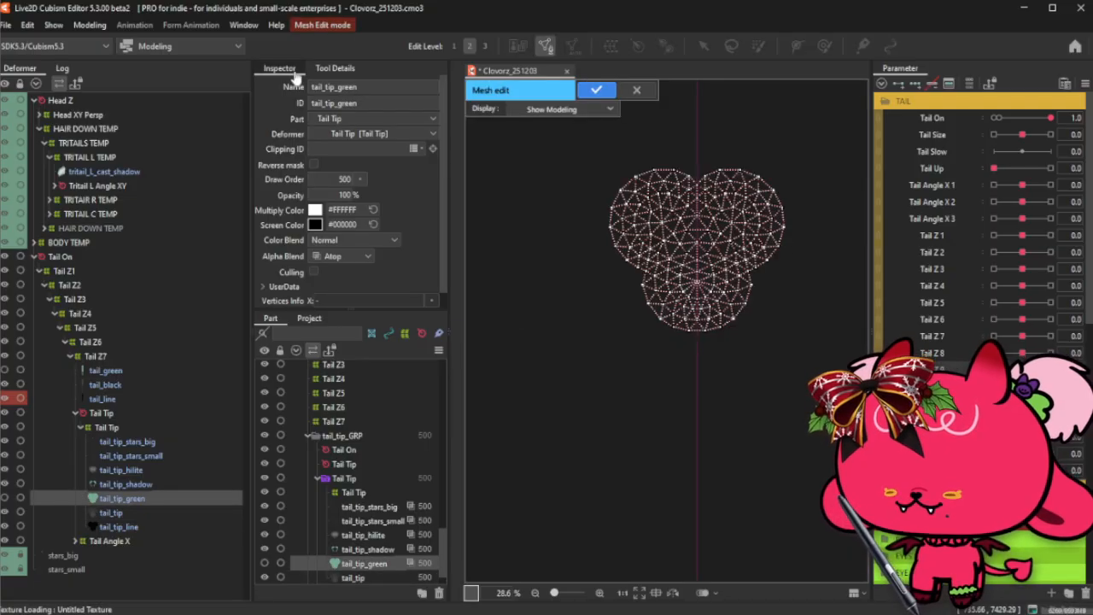
click(335, 68)
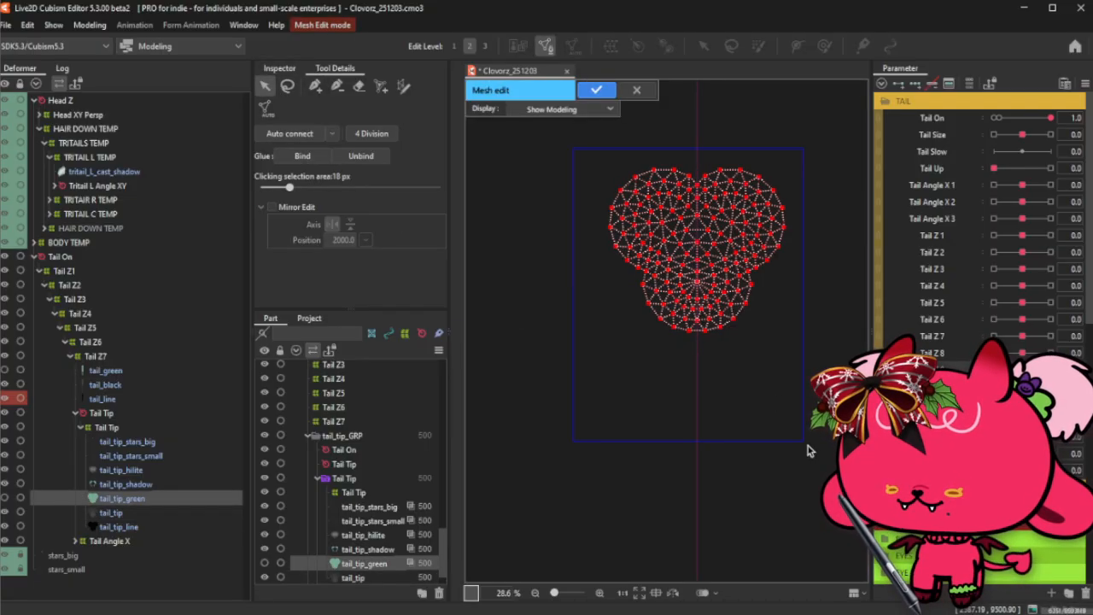
key(ctrl+a)
click(639, 93)
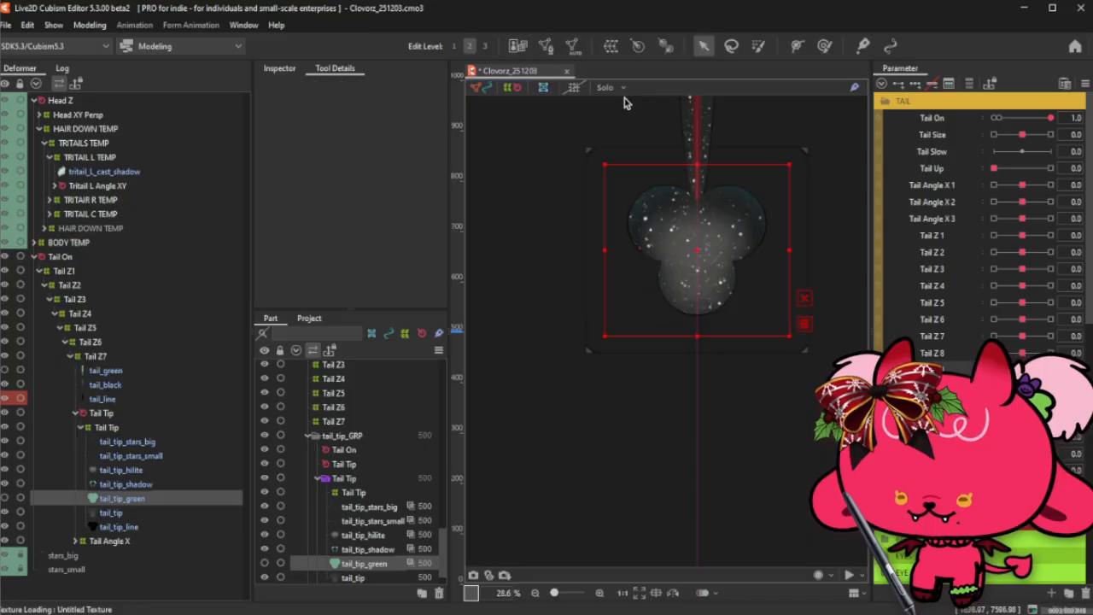
- Replace the meshes of tail_tip_stars_big and tail_tip_stars_small with the copied tail_tip_green mesh
click(119, 441)
click(546, 45)
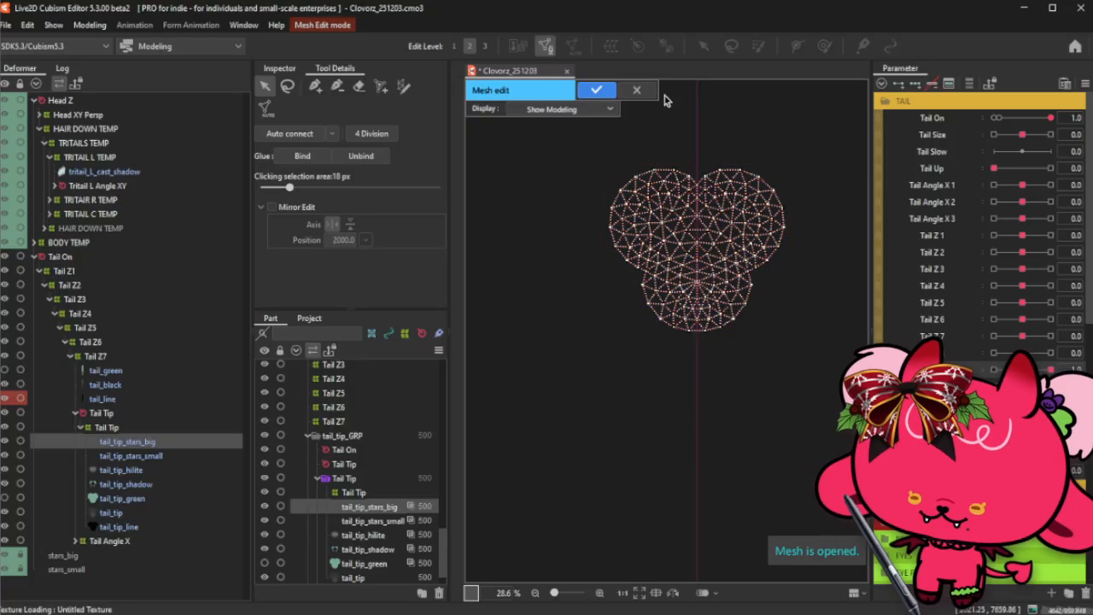
click(596, 90)
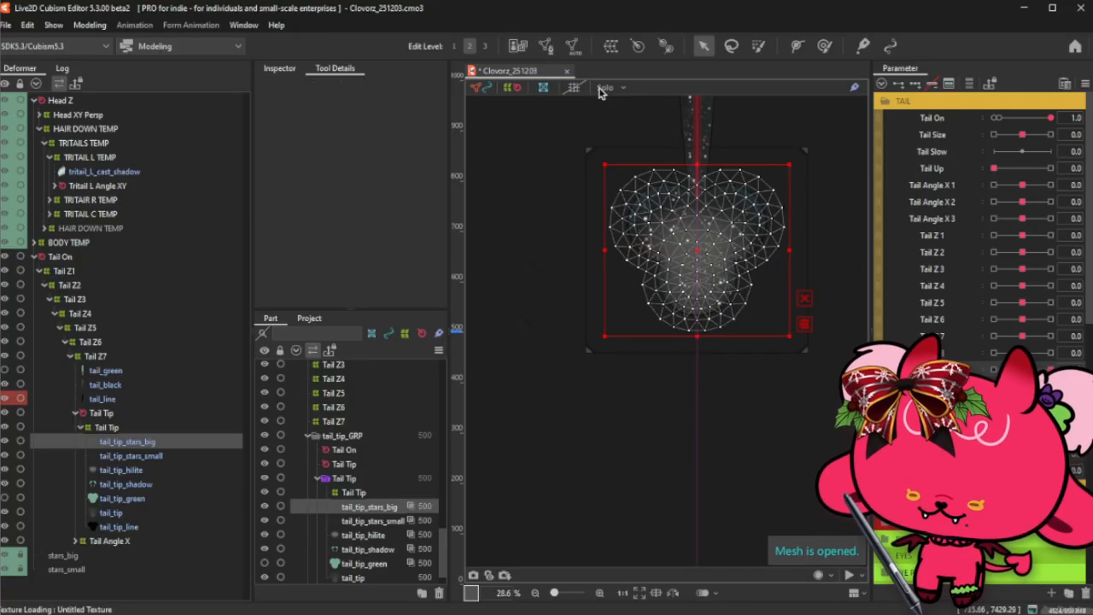
click(128, 456)
click(546, 45)
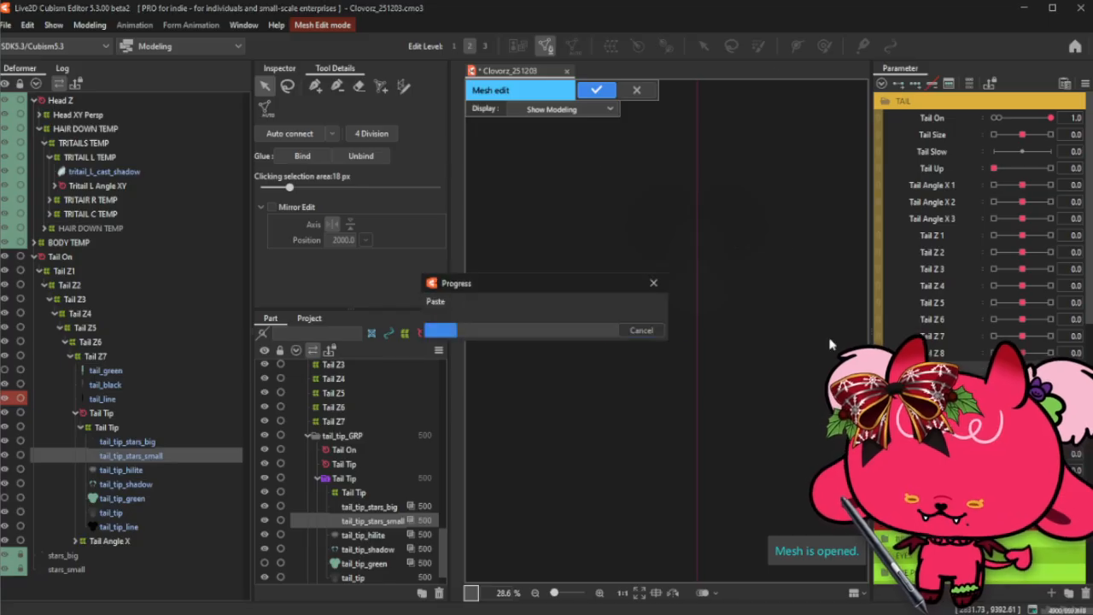
click(596, 90)
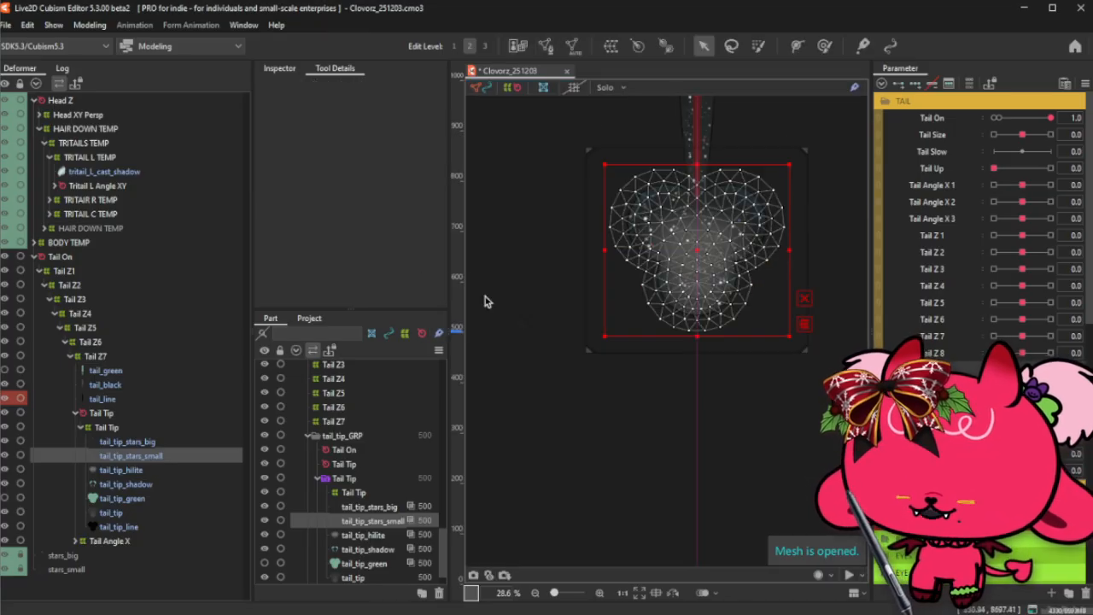
- Brush-select the lower points of the Tail Tip warp deformer with a circular brush of size 4385.9 px and 0% hardness
click(133, 430)
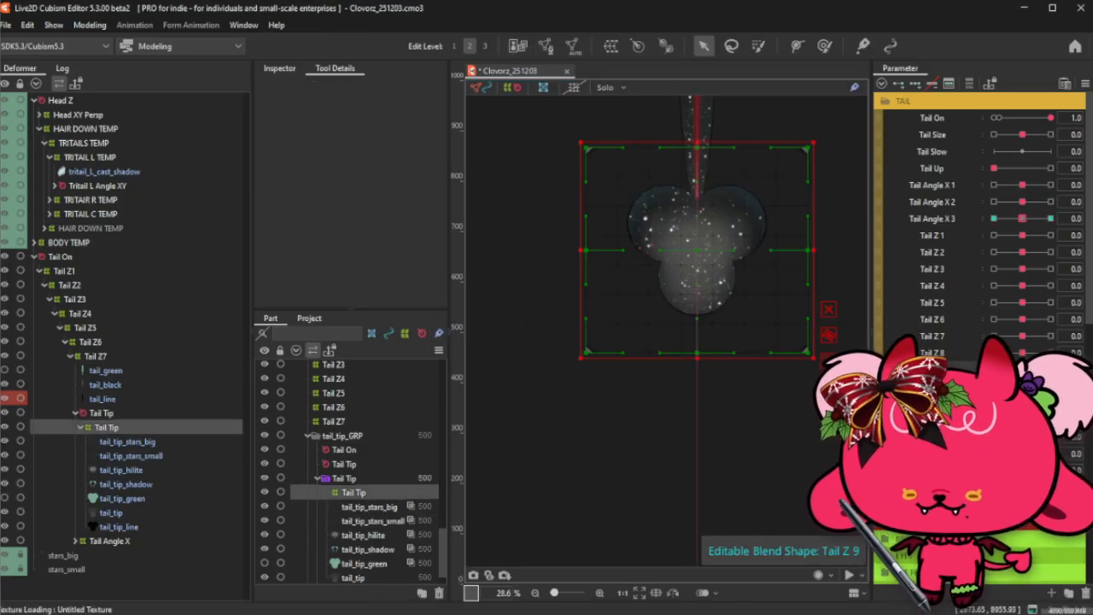
click(758, 45)
scroll(635, 231, down, 3)
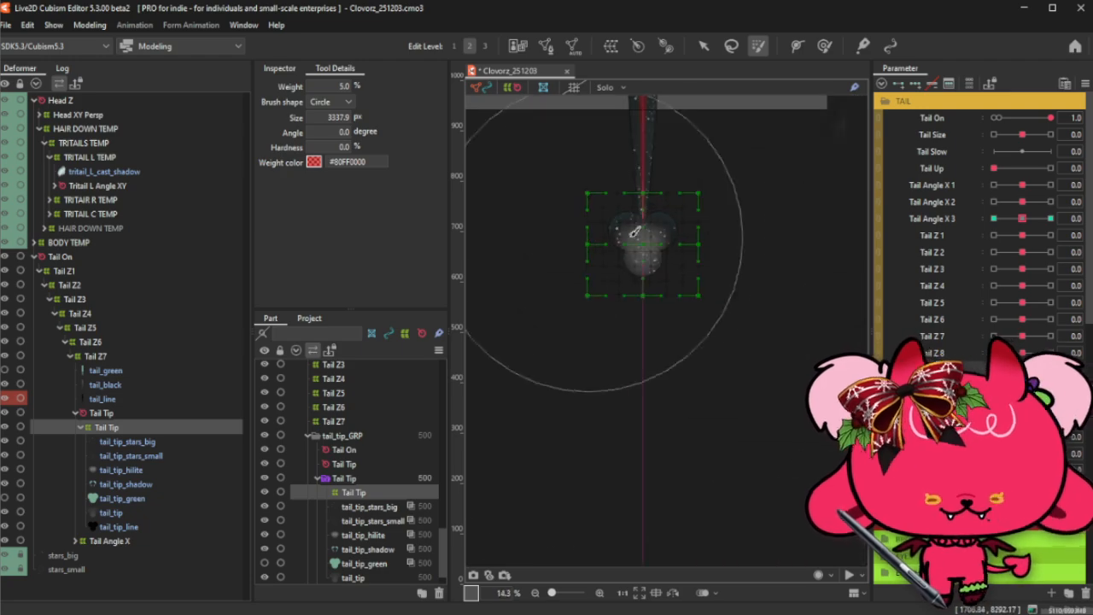
mouse_move(734, 410)
mouse_down()
mouse_move(594, 396)
mouse_move(691, 406)
mouse_move(722, 395)
mouse_move(532, 388)
mouse_move(713, 386)
mouse_move(533, 371)
mouse_move(745, 367)
mouse_move(550, 367)
mouse_move(682, 379)
mouse_move(644, 374)
mouse_up()
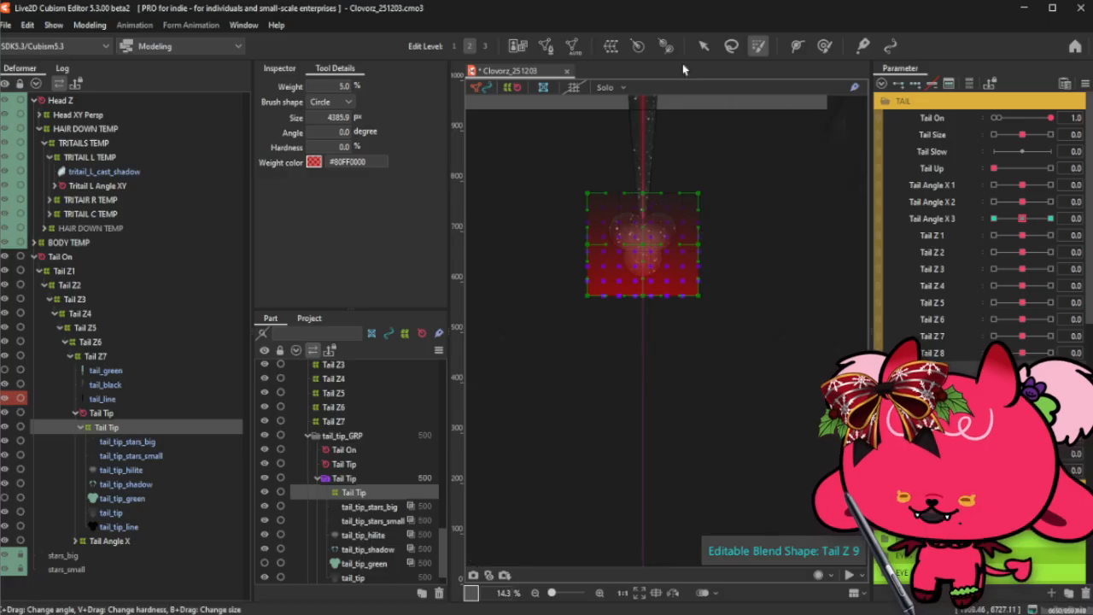
- Move the selection's pivot to the tail joint and rotate the Tail Tip points counterclockwise about it, swinging the tip toward the right
click(703, 45)
scroll(668, 172, up, 2)
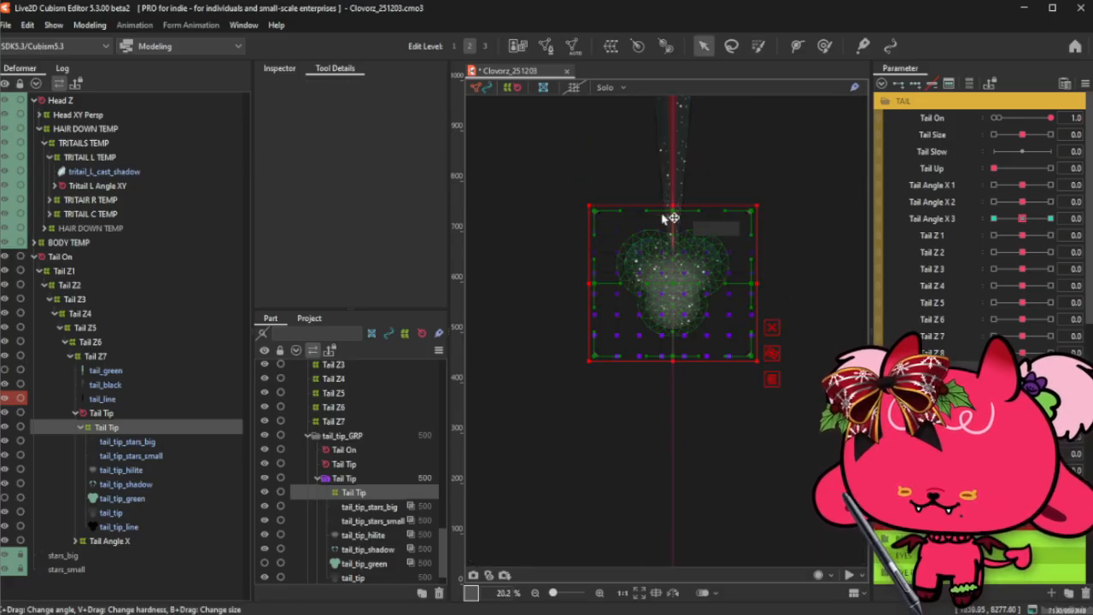
scroll(657, 239, up, 4)
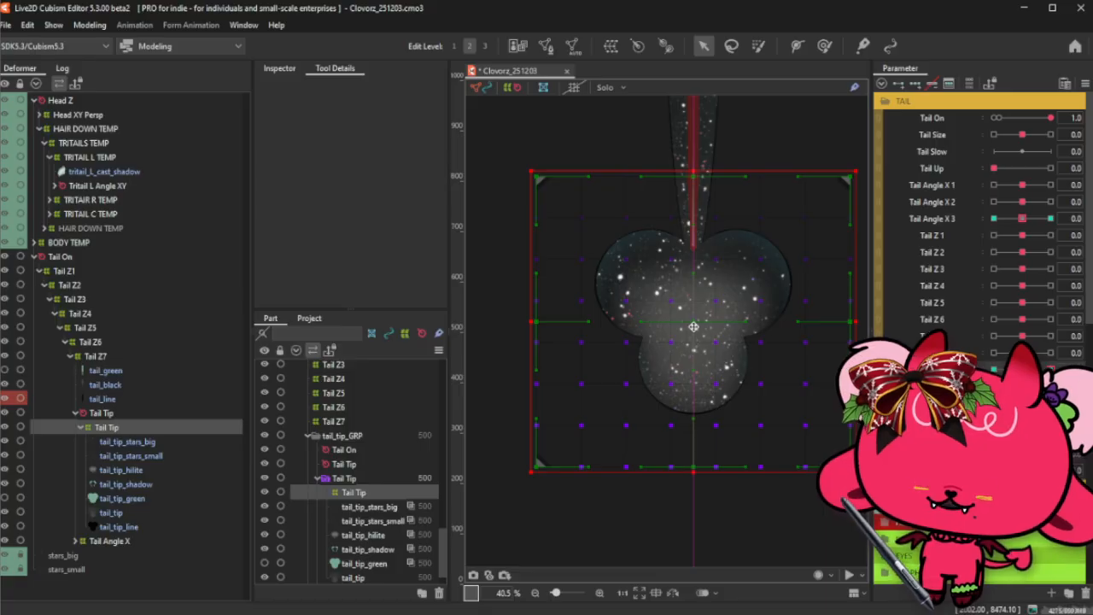
drag(694, 327, 705, 250)
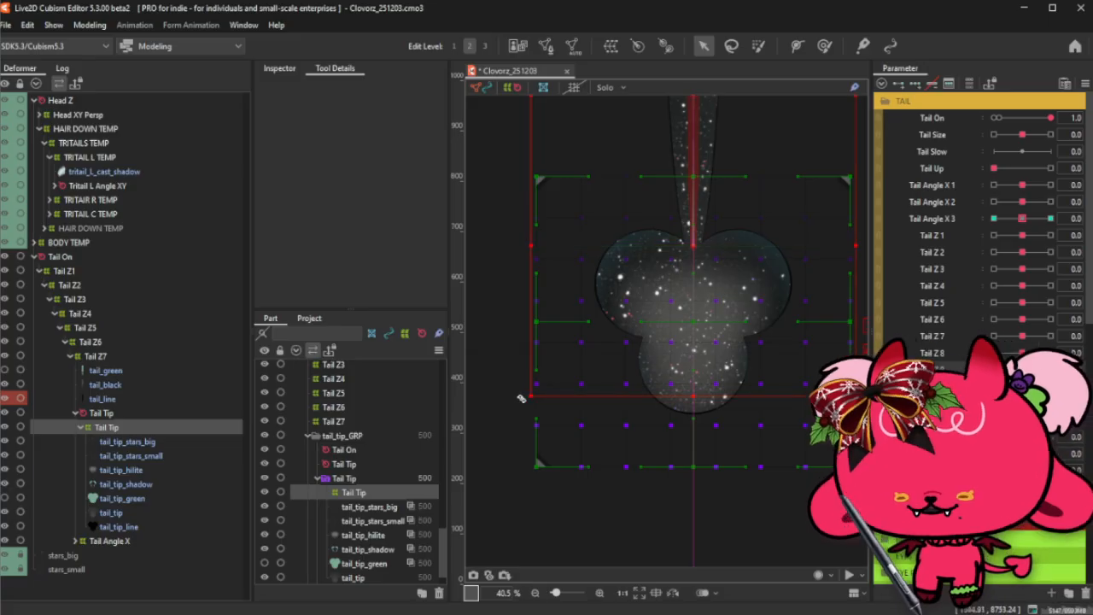
drag(518, 394, 631, 434)
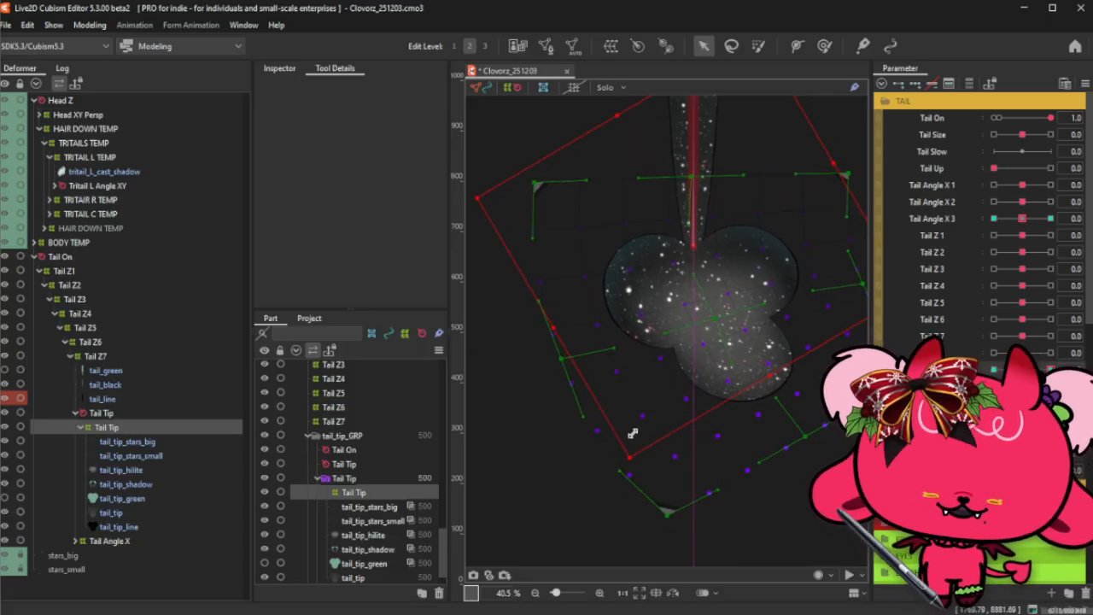
- Mirror the whole Tail Tip deformation onto the opposite end of Tail Z 9 and return the parameter to neutral
click(131, 430)
scroll(666, 334, down, 2)
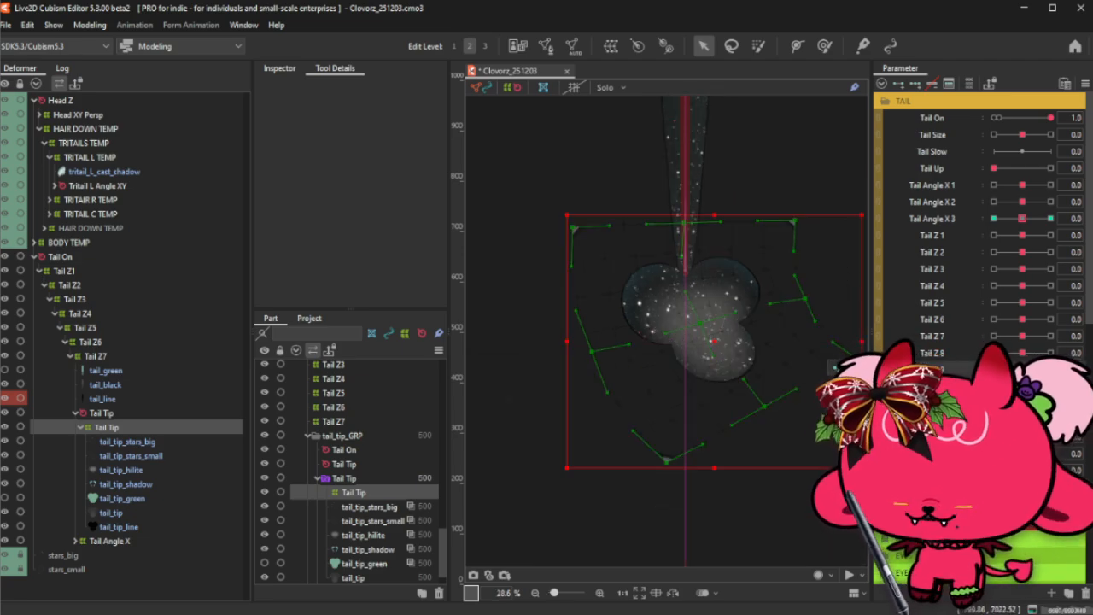
key(ctrl+m)
click(532, 442)
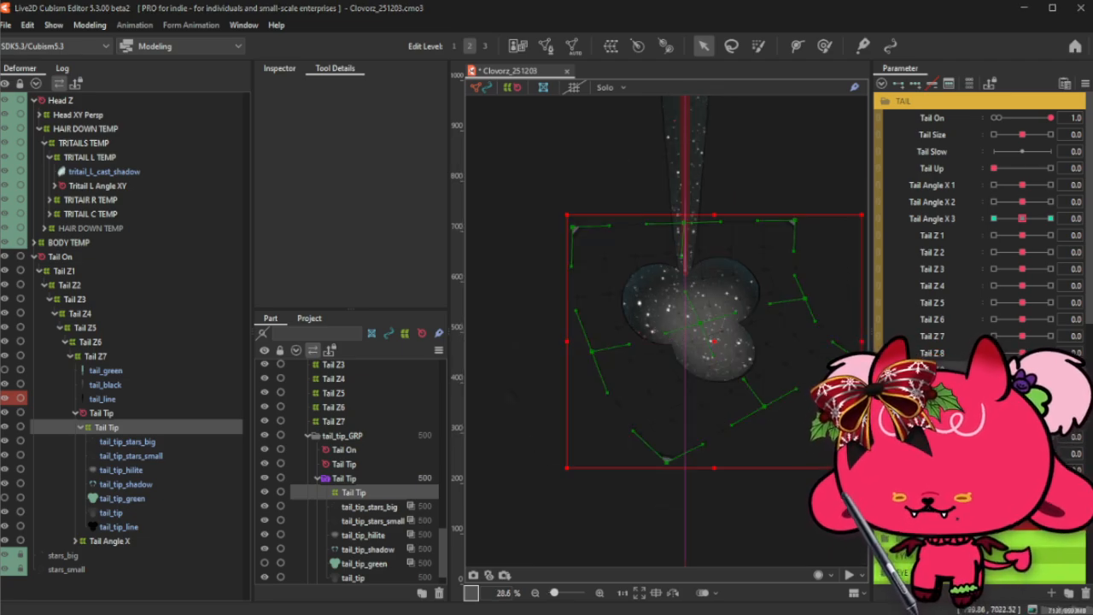
mouse_move(1050, 369)
mouse_down()
mouse_move(994, 369)
mouse_move(1050, 369)
mouse_move(994, 369)
mouse_move(1050, 369)
mouse_move(1022, 369)
mouse_up()
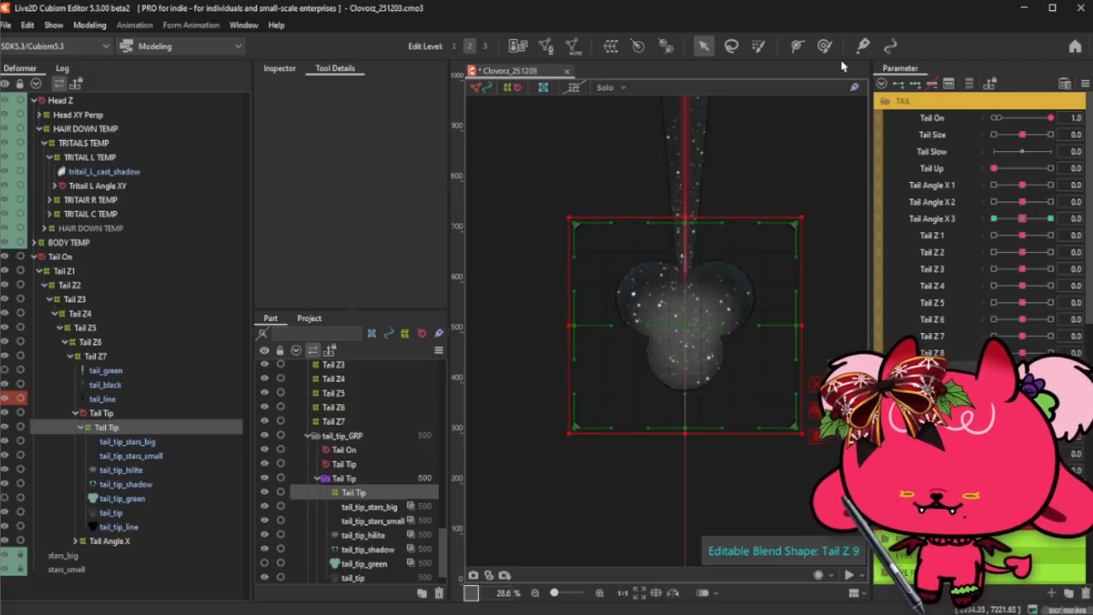
- Brush-select the upper Tail Tip points at neutral Tail Z 9 with a soft 2819.8 px brush and restore their default positions at 1.0
click(757, 45)
scroll(723, 165, down, 2)
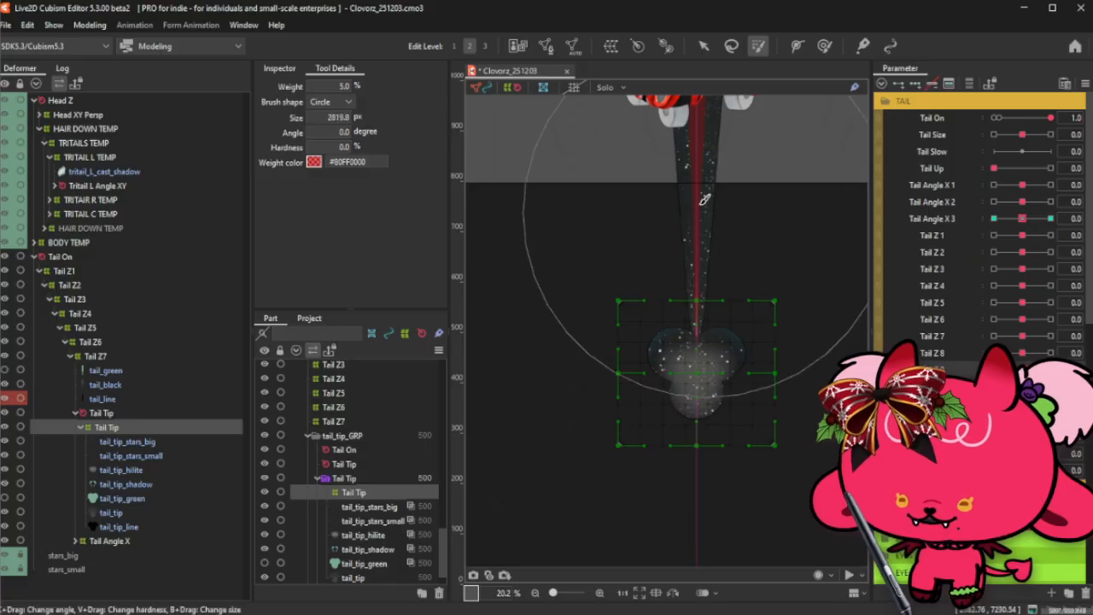
mouse_move(699, 171)
mouse_down()
mouse_move(669, 168)
mouse_move(674, 152)
mouse_move(638, 154)
mouse_move(711, 163)
mouse_up()
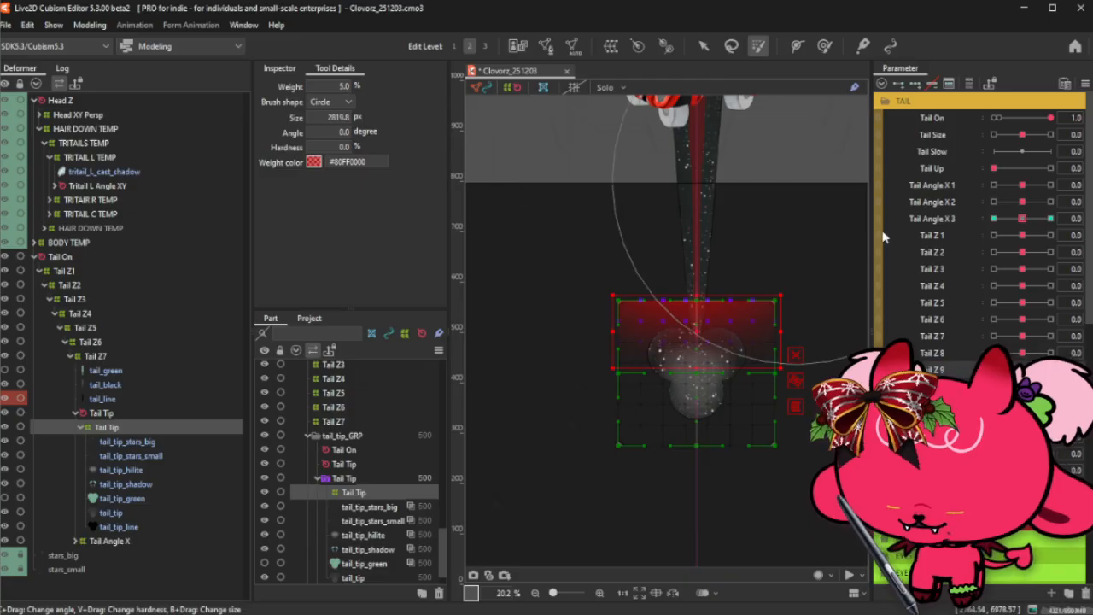
click(1050, 370)
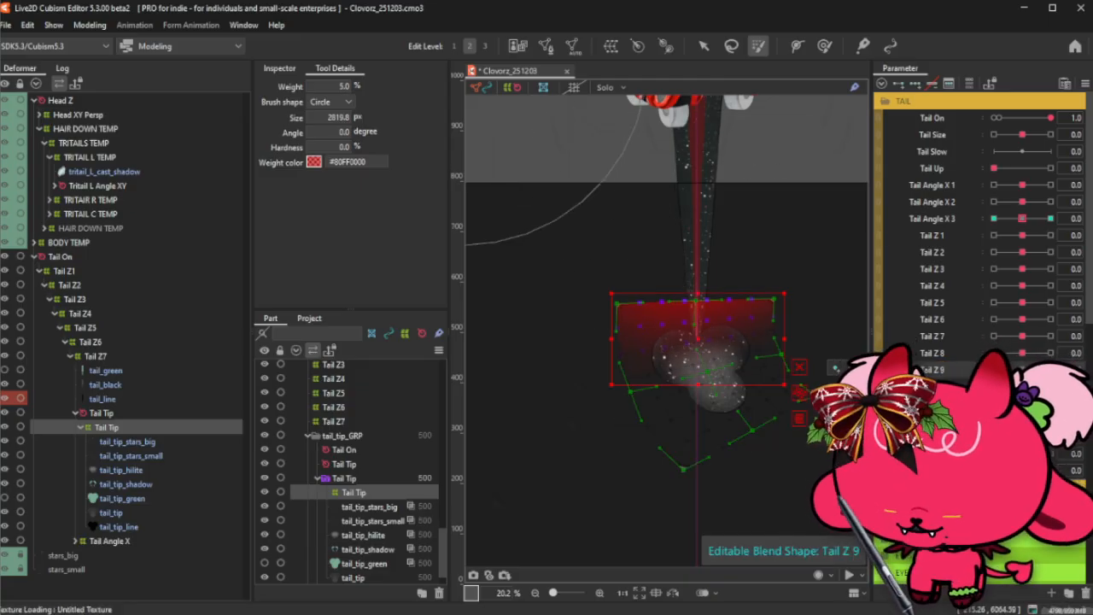
click(1022, 370)
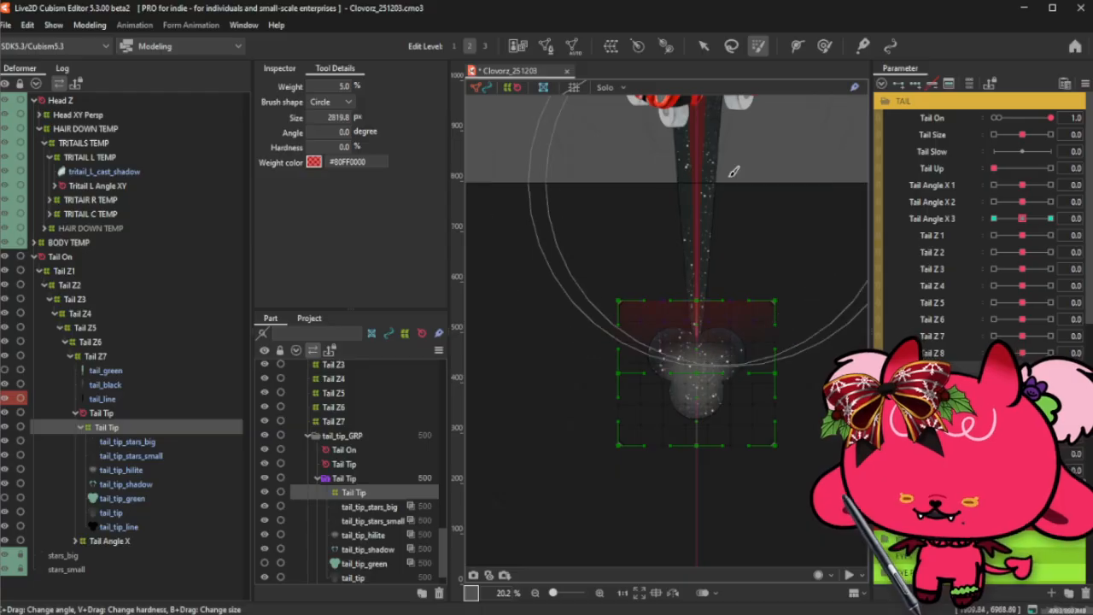
mouse_move(712, 180)
mouse_down()
mouse_move(763, 173)
mouse_move(688, 175)
mouse_move(731, 187)
mouse_move(668, 170)
mouse_up()
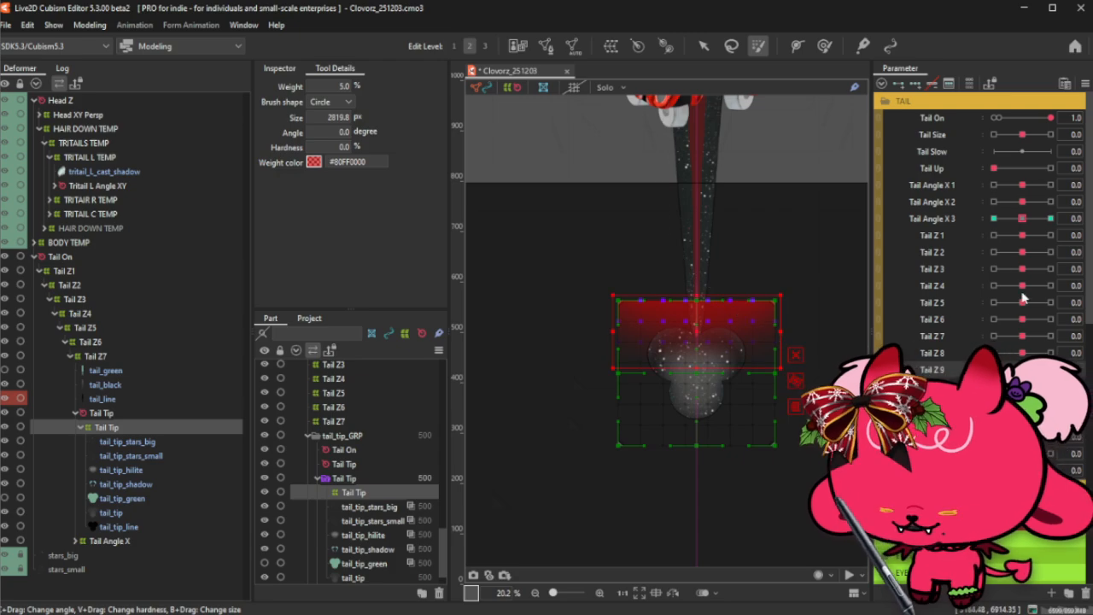
click(1051, 369)
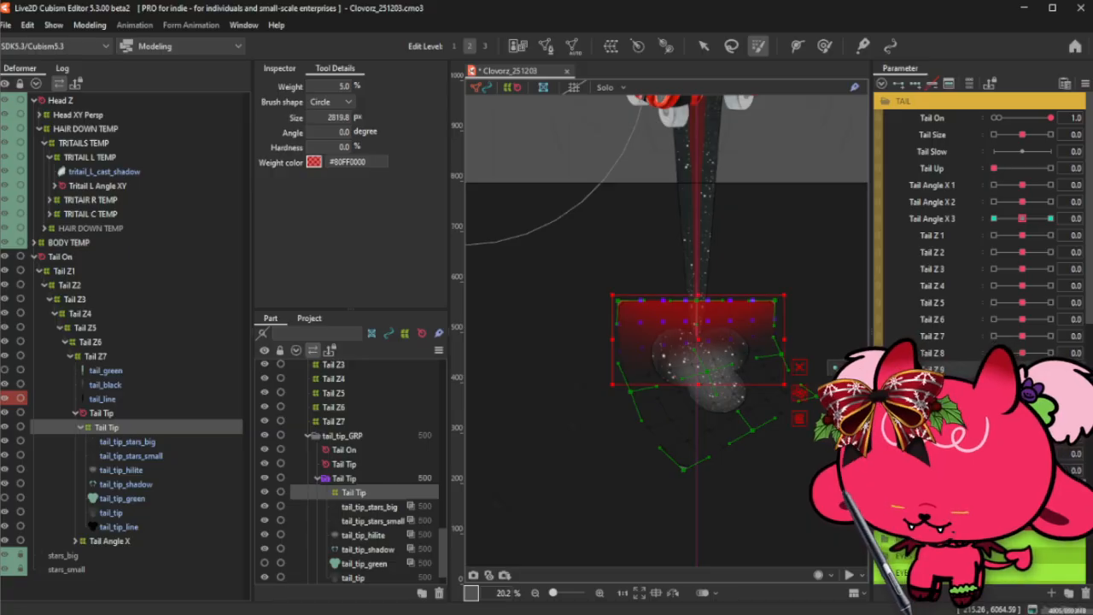
click(1050, 368)
click(1022, 369)
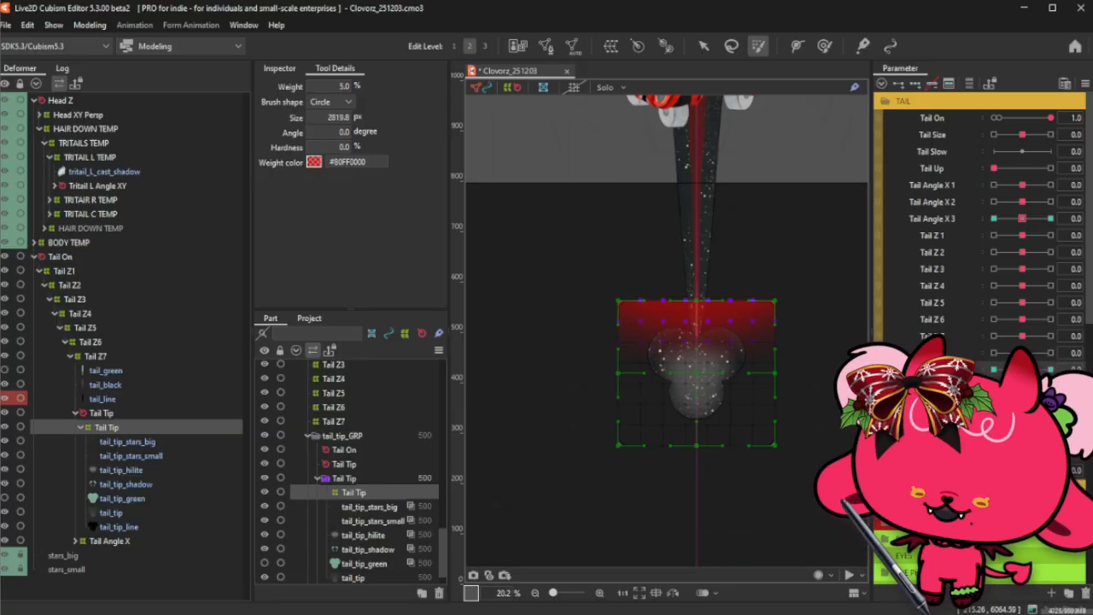
- Mirror the corrected Tail Tip deformation onto the opposite end of Tail Z 9, check both extremes, and return the parameter to neutral
click(187, 428)
click(1051, 369)
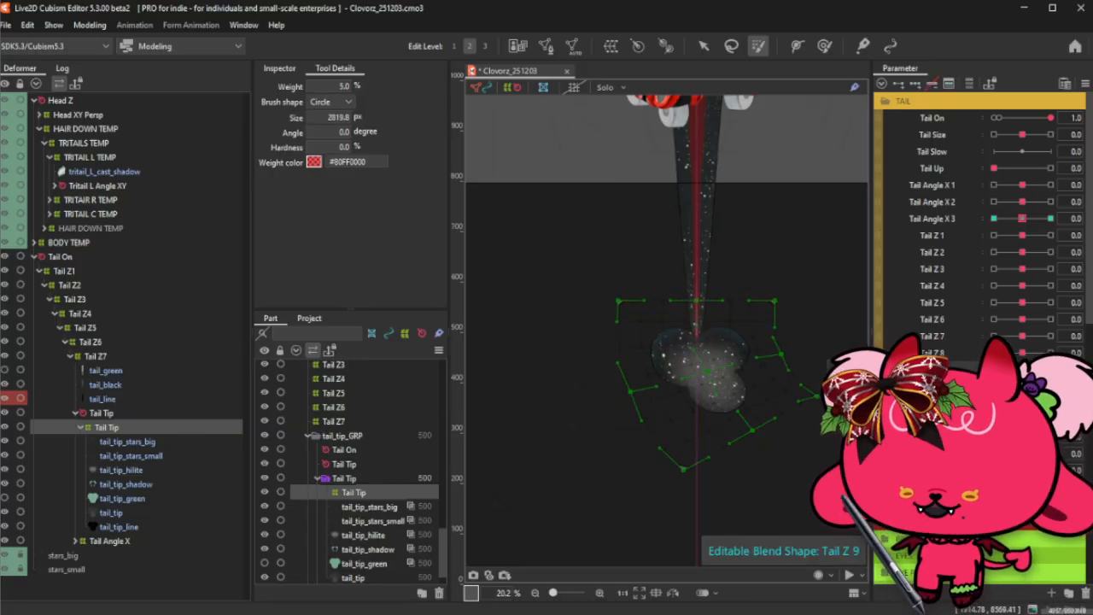
key(ctrl+m)
click(517, 440)
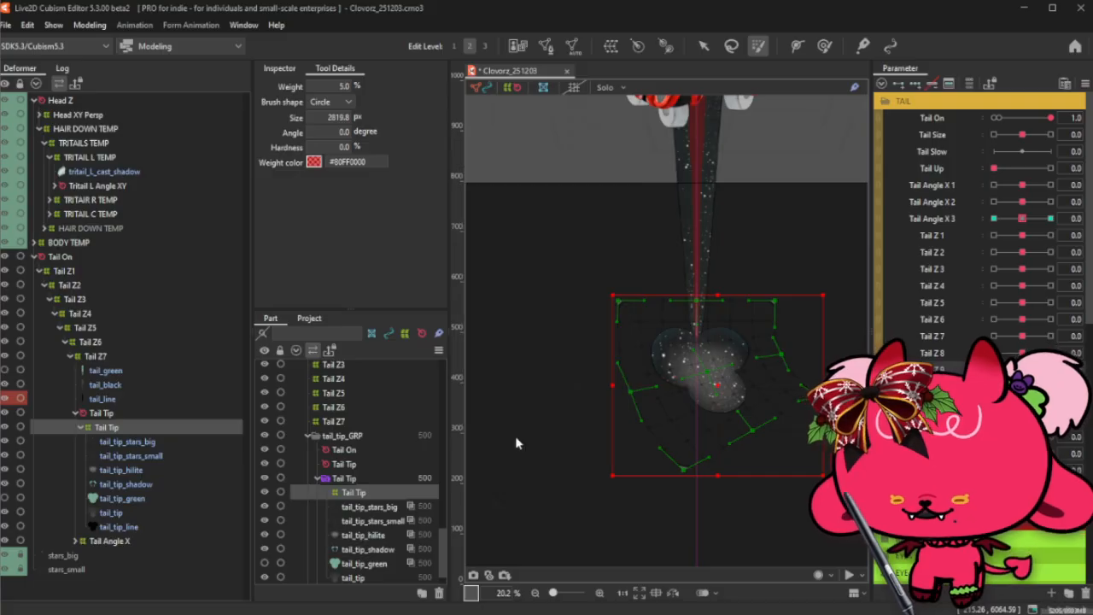
drag(993, 369, 1050, 368)
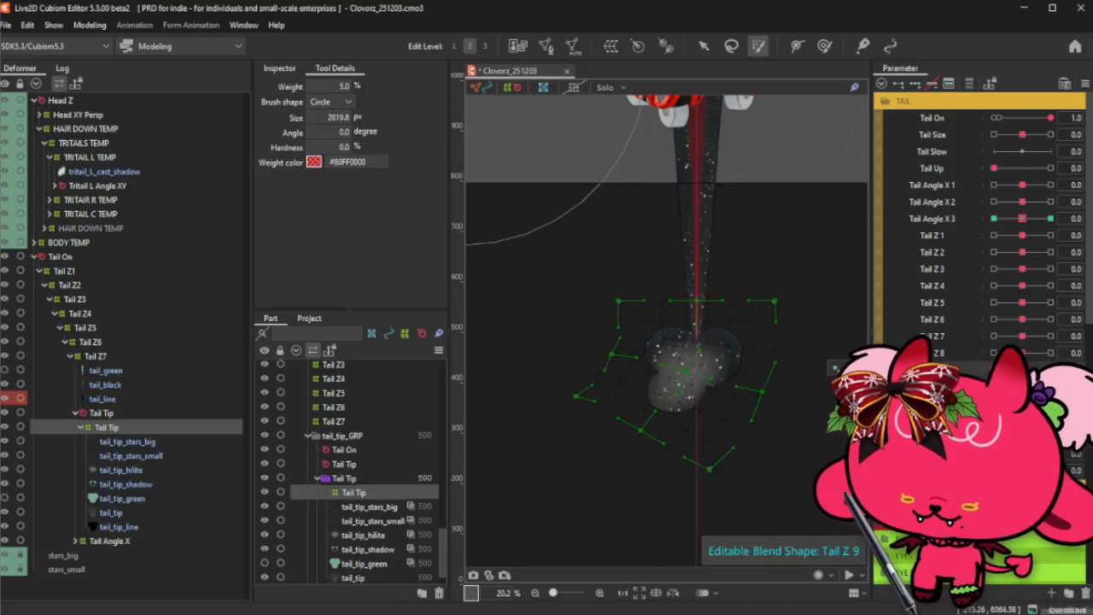
click(1022, 368)
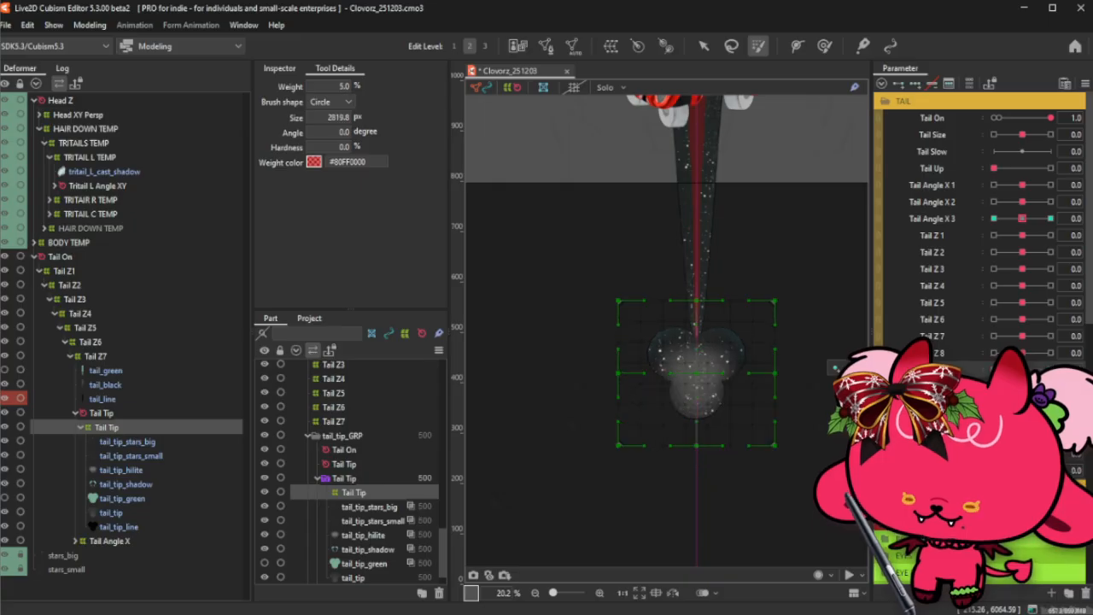
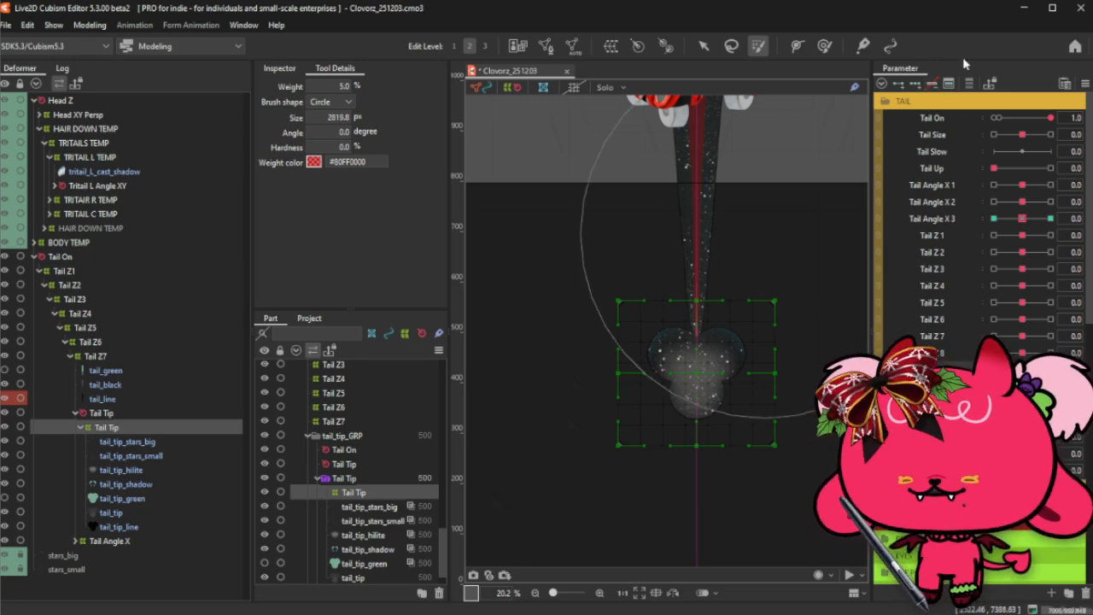
scroll(663, 196, down, 2)
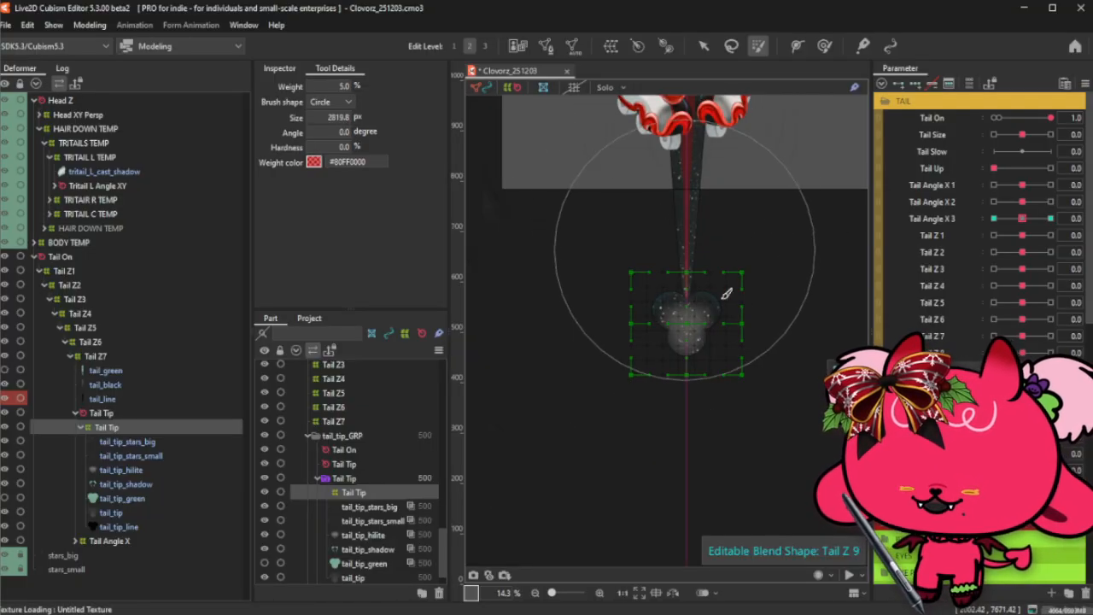
- Lay a four-point temporary deform path down the tail's centre line, from above the Tail Tip warp deformer to below it
scroll(648, 261, up, 2)
click(90, 24)
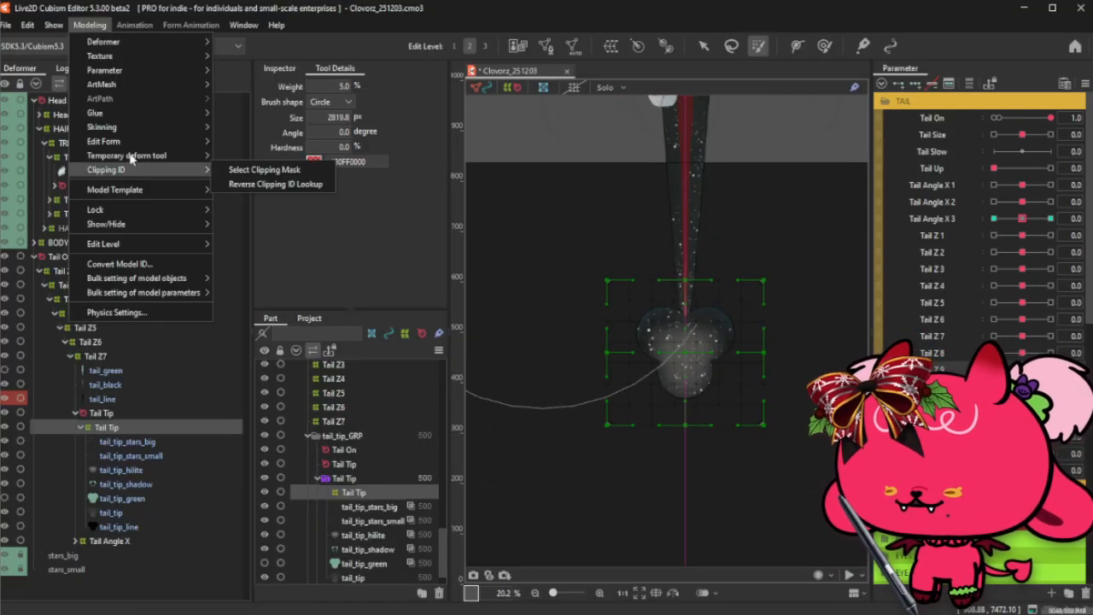
mouse_move(126, 155)
click(287, 310)
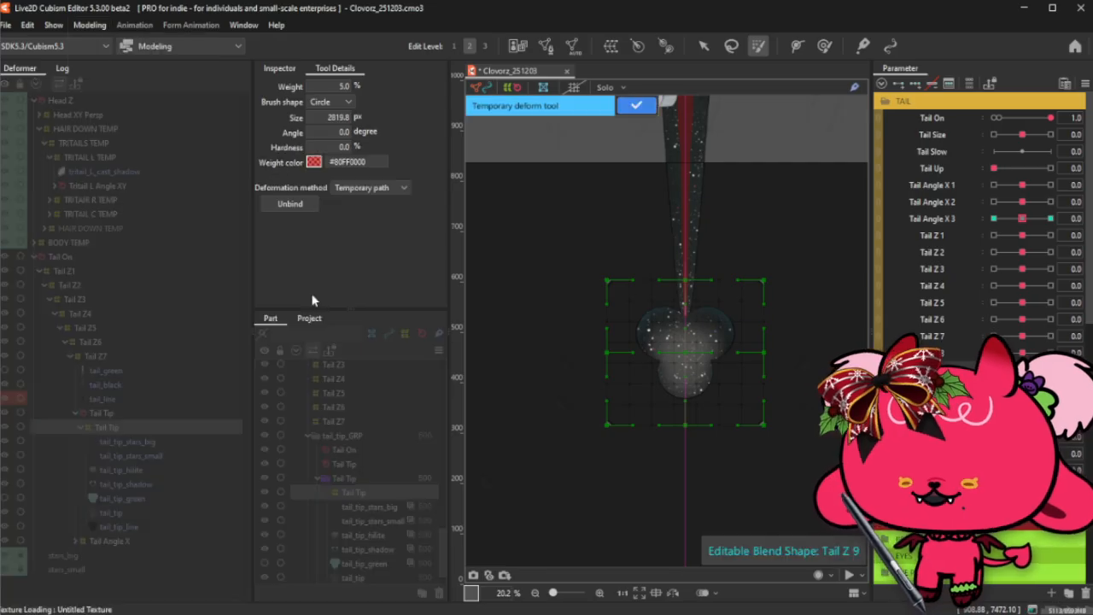
click(685, 252)
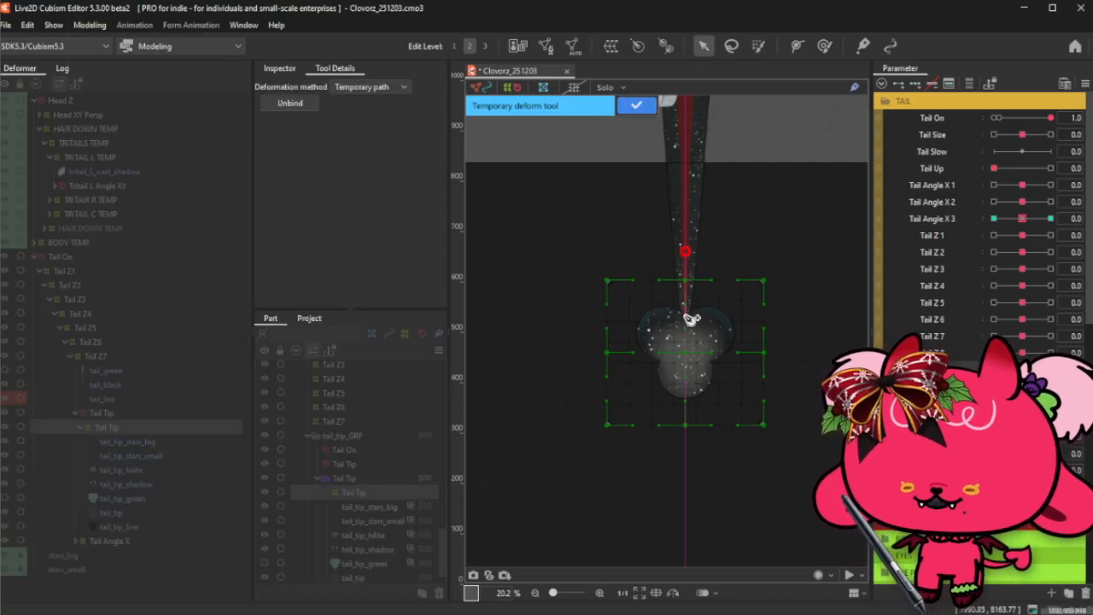
click(686, 316)
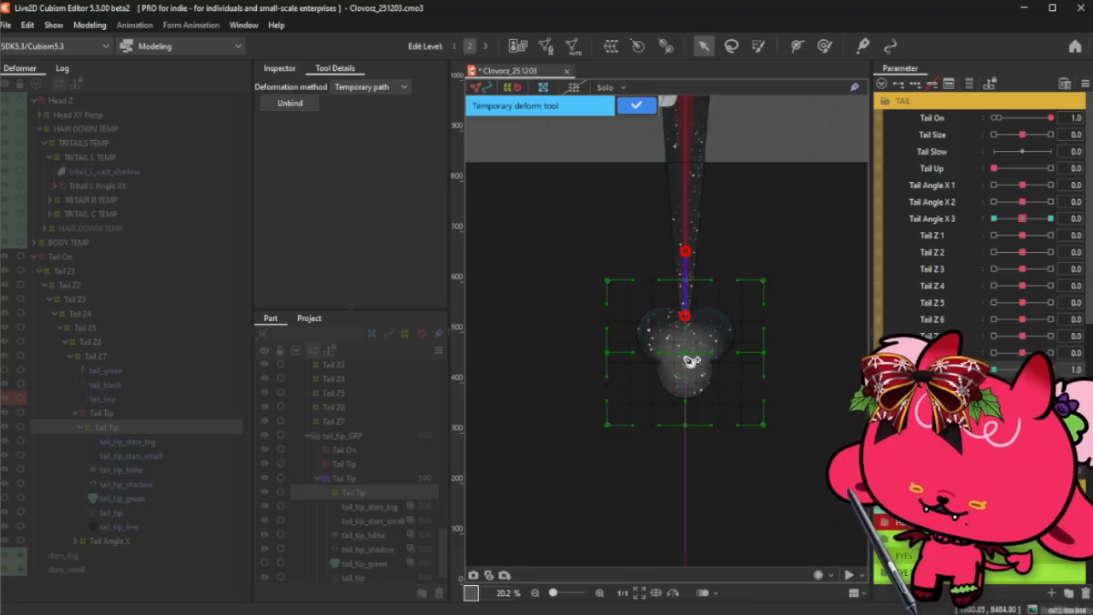
click(689, 359)
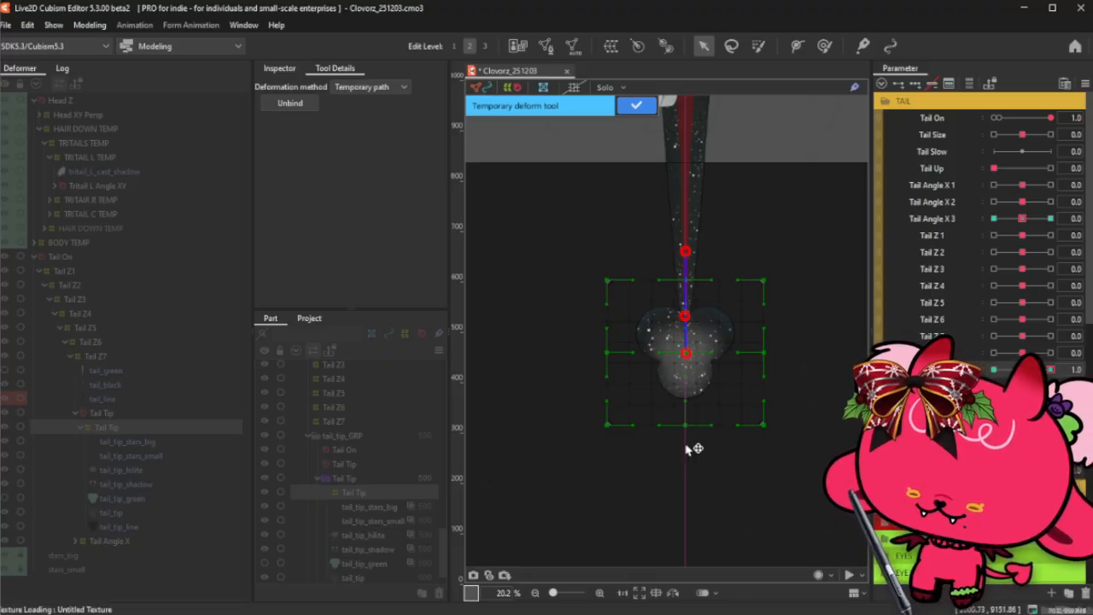
click(688, 446)
- Try to bend the lower Tail Tip through the temporary path, undo both point moves and close the temporary deform tool
drag(690, 447, 709, 440)
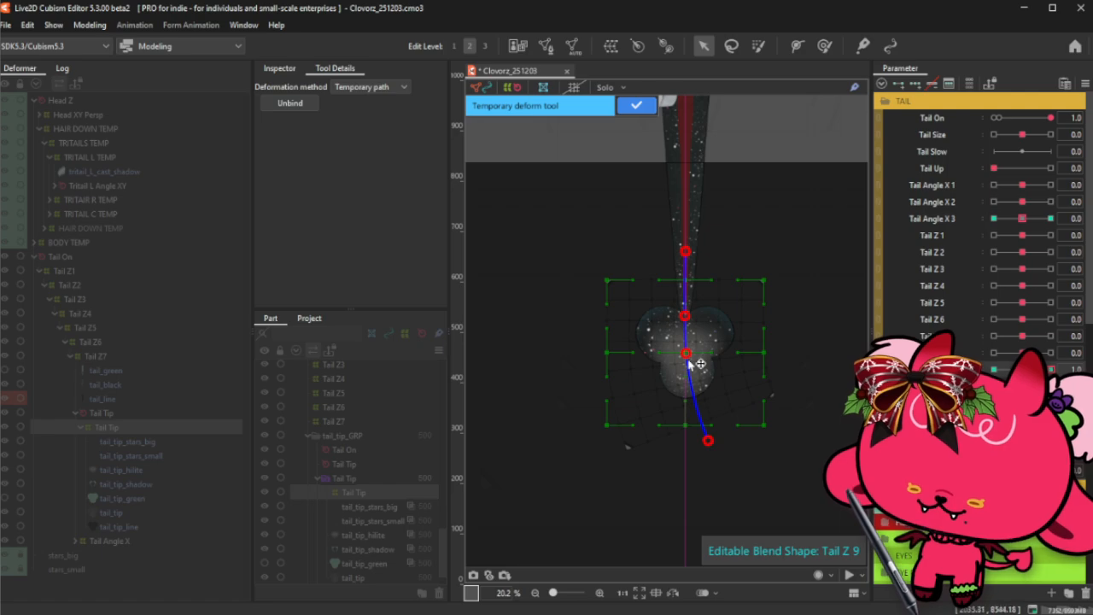
drag(692, 359, 697, 363)
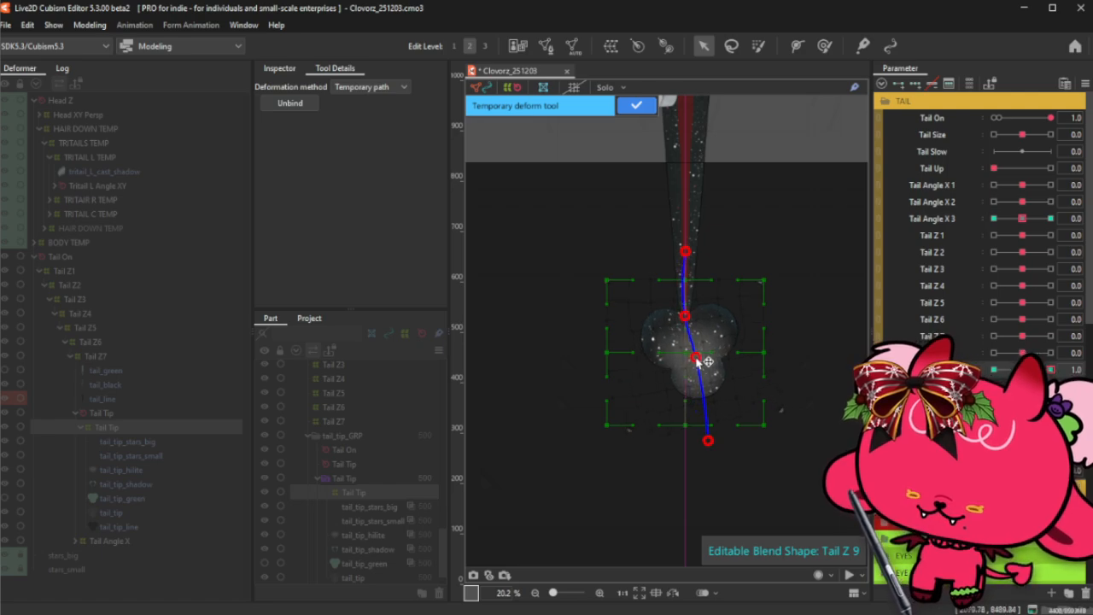
key(ctrl+z)
key(ctrl+z)
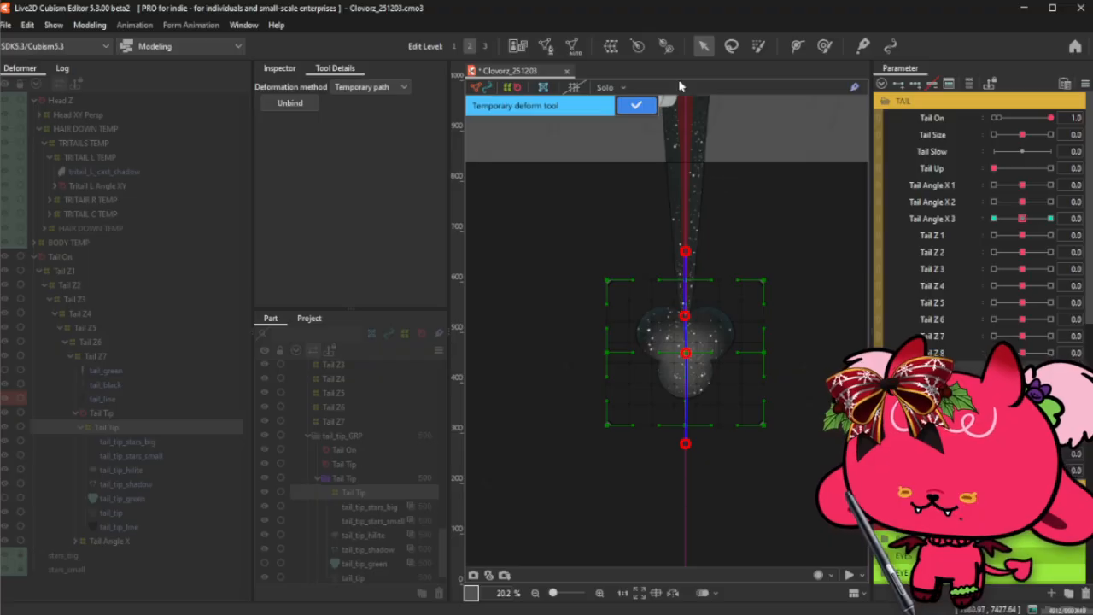
click(632, 106)
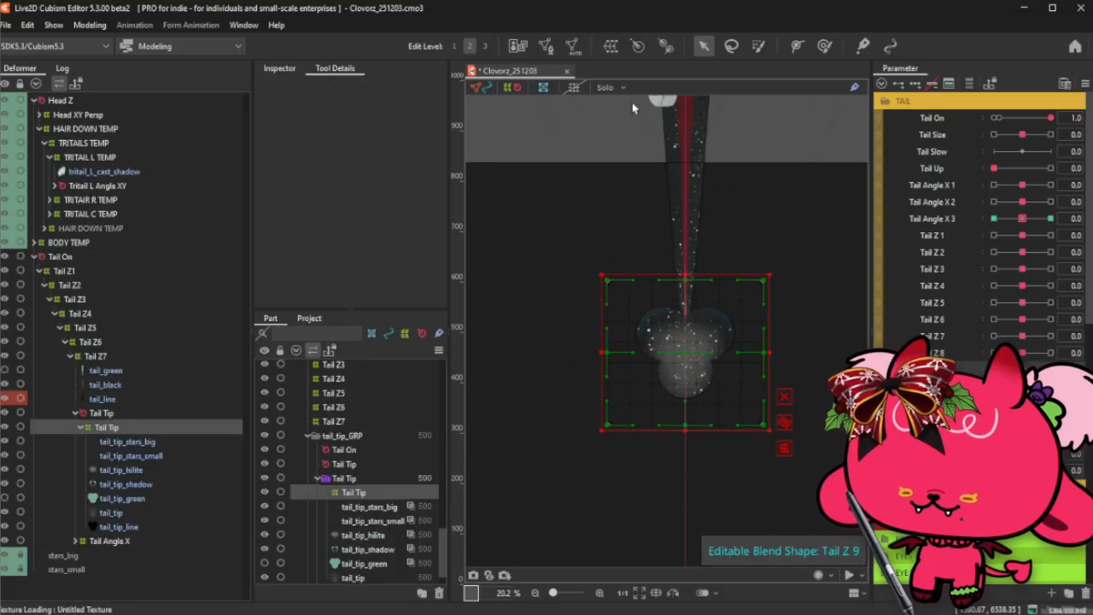
- Preview the Tail Tip rotation deformer at Tail Z 8 1.0 and return the parameter to neutral
click(171, 413)
click(1050, 353)
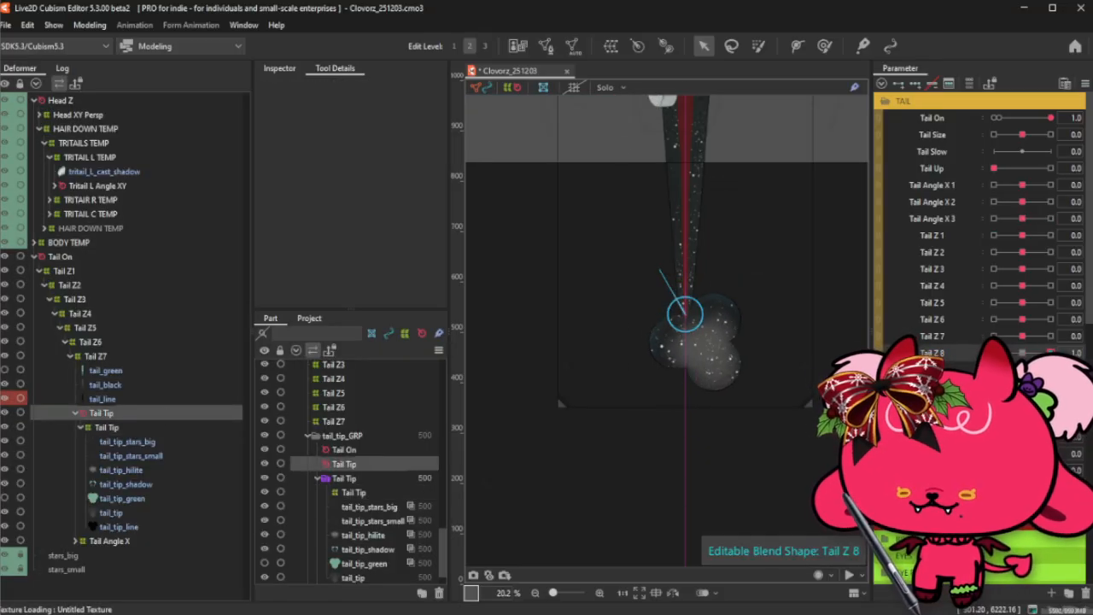
click(1023, 353)
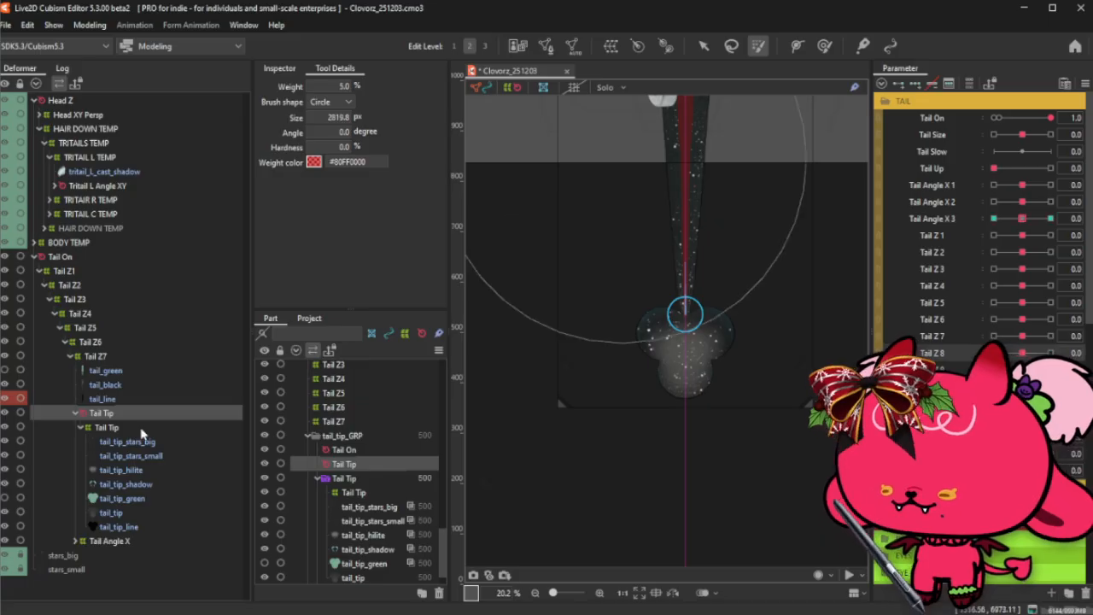
- Brush-select the lower points of the Tail Tip warp deformer with a soft 3659.7 px brush
click(353, 492)
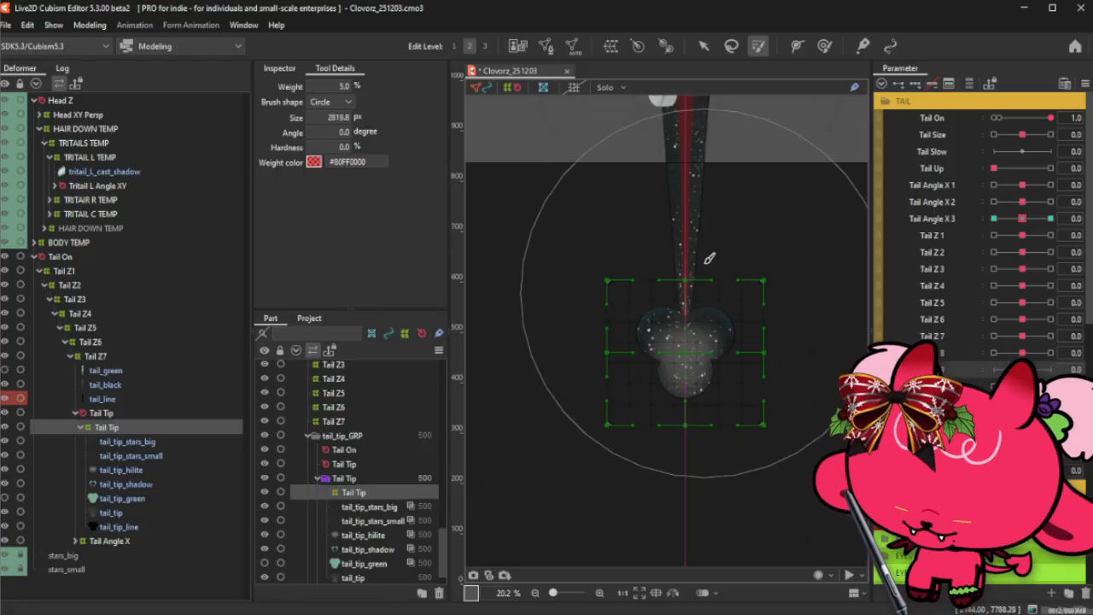
drag(705, 292, 736, 343)
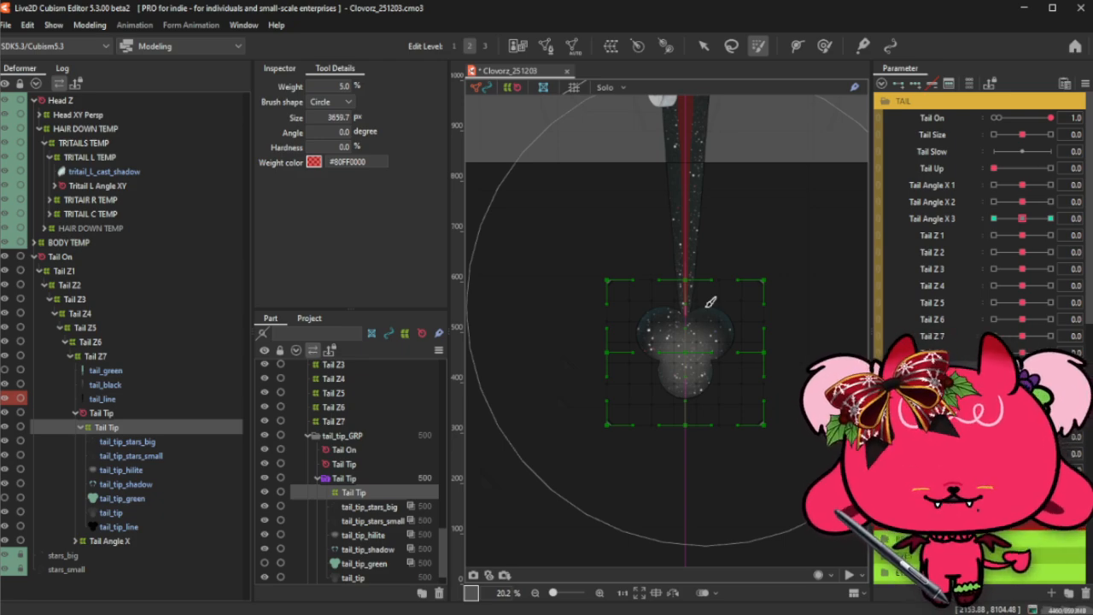
scroll(700, 209, down, 2)
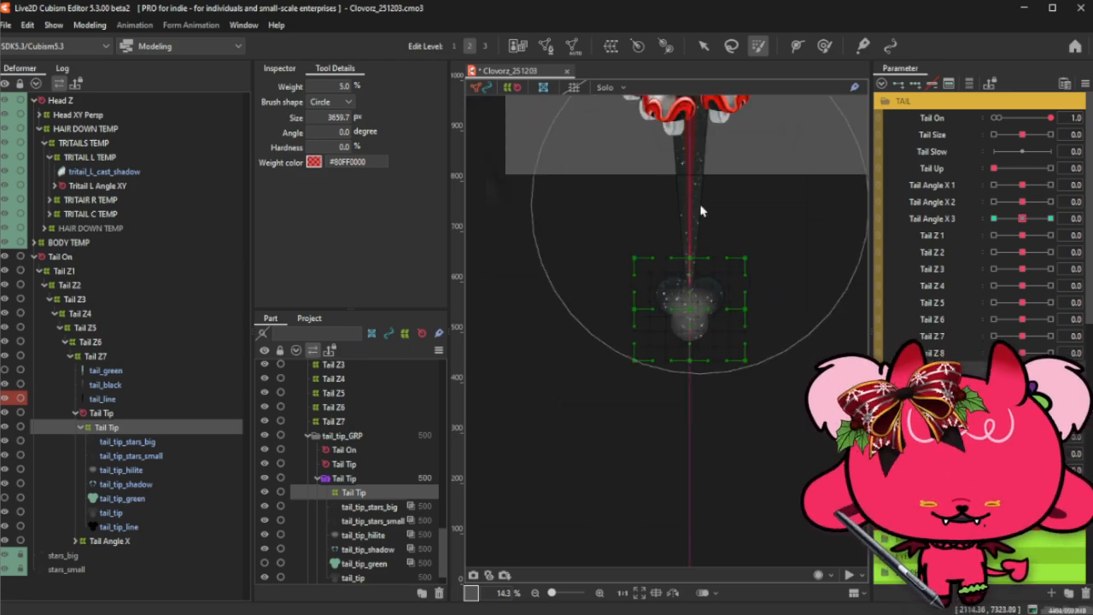
scroll(701, 209, down, 2)
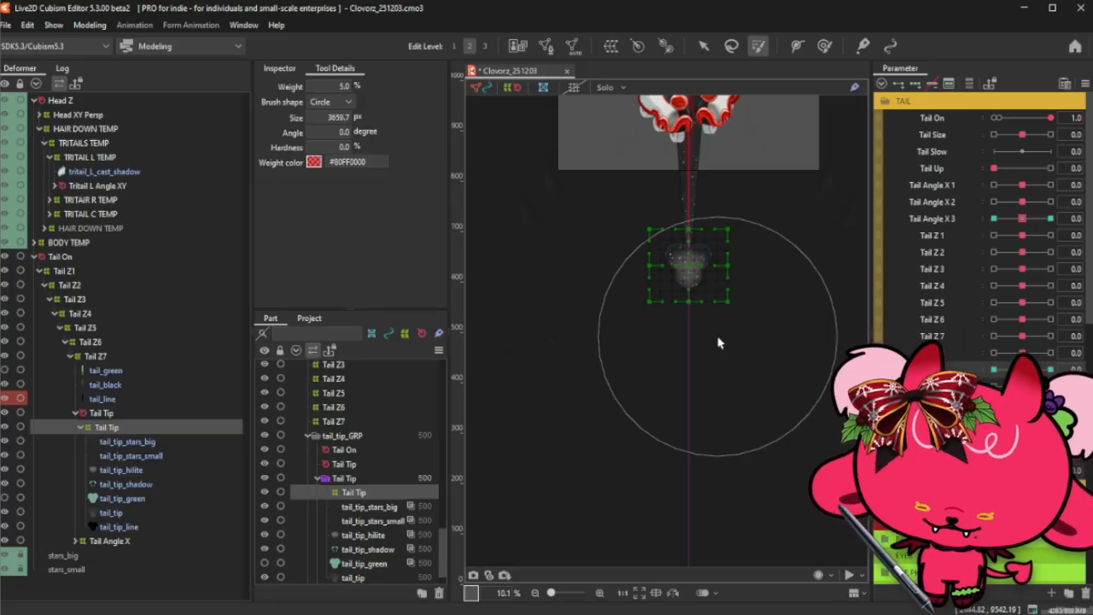
scroll(721, 337, up, 2)
mouse_move(770, 341)
mouse_down()
mouse_move(595, 355)
mouse_move(738, 355)
mouse_move(522, 346)
mouse_move(799, 355)
mouse_move(509, 350)
mouse_move(802, 356)
mouse_move(551, 364)
mouse_move(580, 366)
mouse_move(863, 353)
mouse_up()
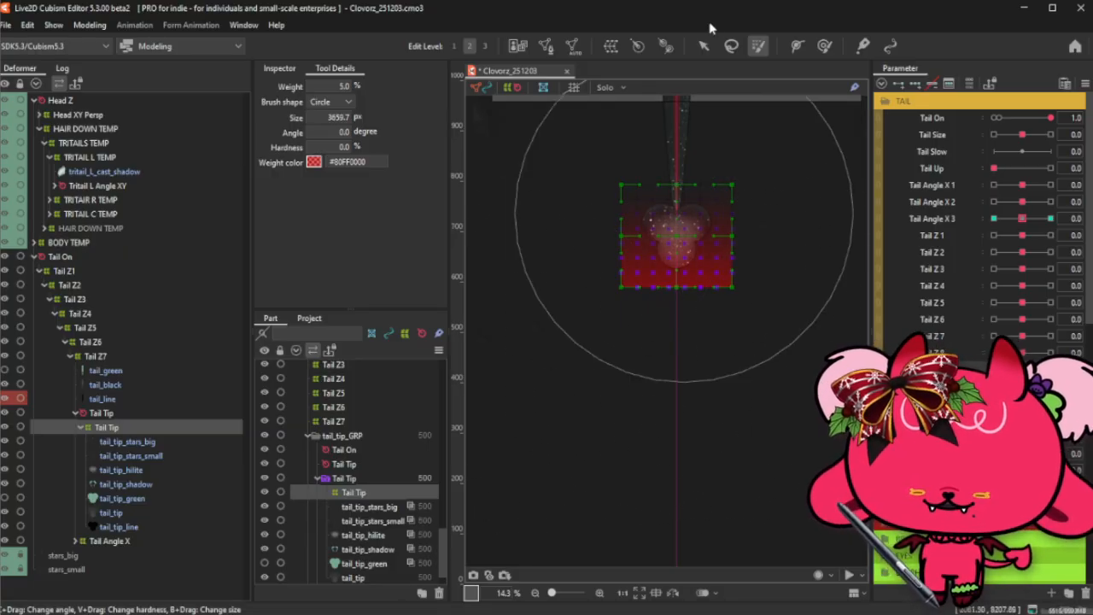
- Move the selection's pivot up to the tail joint and rotate the lower Tail Tip points counterclockwise at Tail Z 9 1.0
click(704, 45)
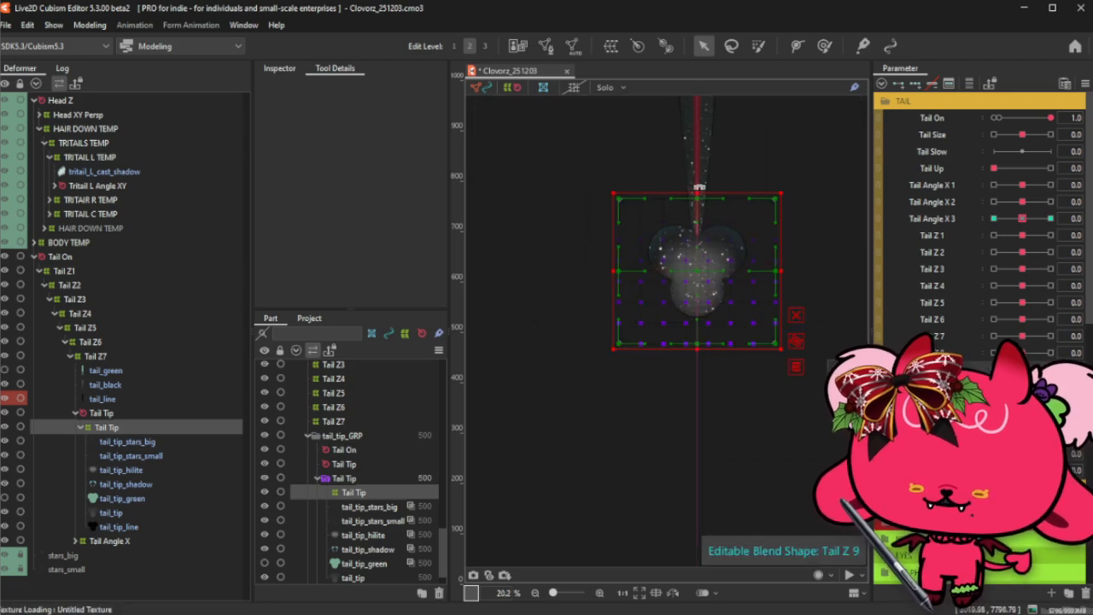
scroll(696, 310, up, 2)
drag(690, 305, 699, 256)
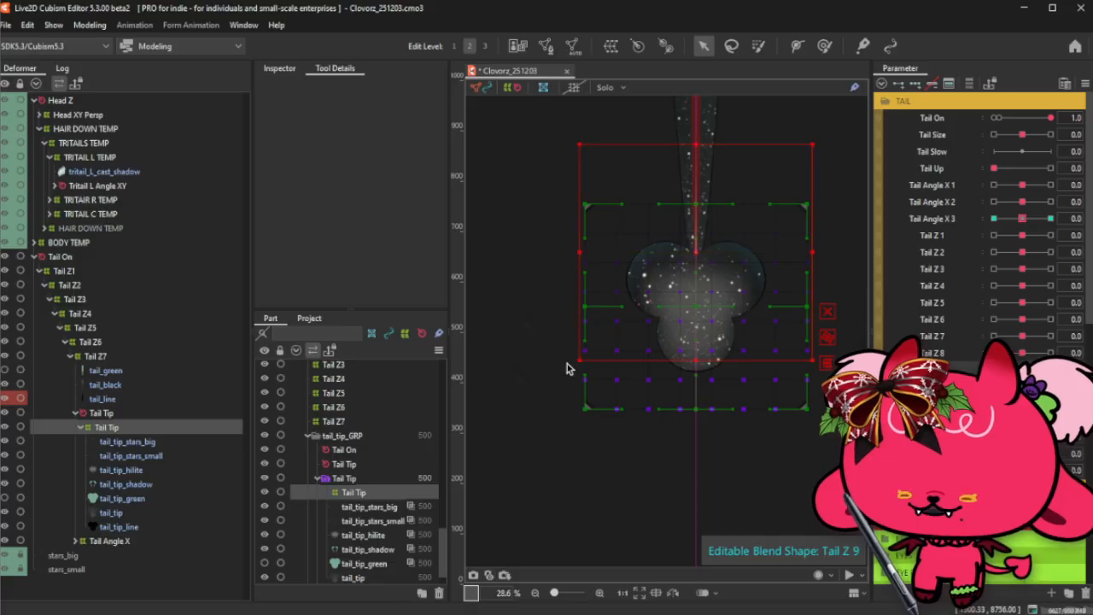
drag(567, 364, 654, 373)
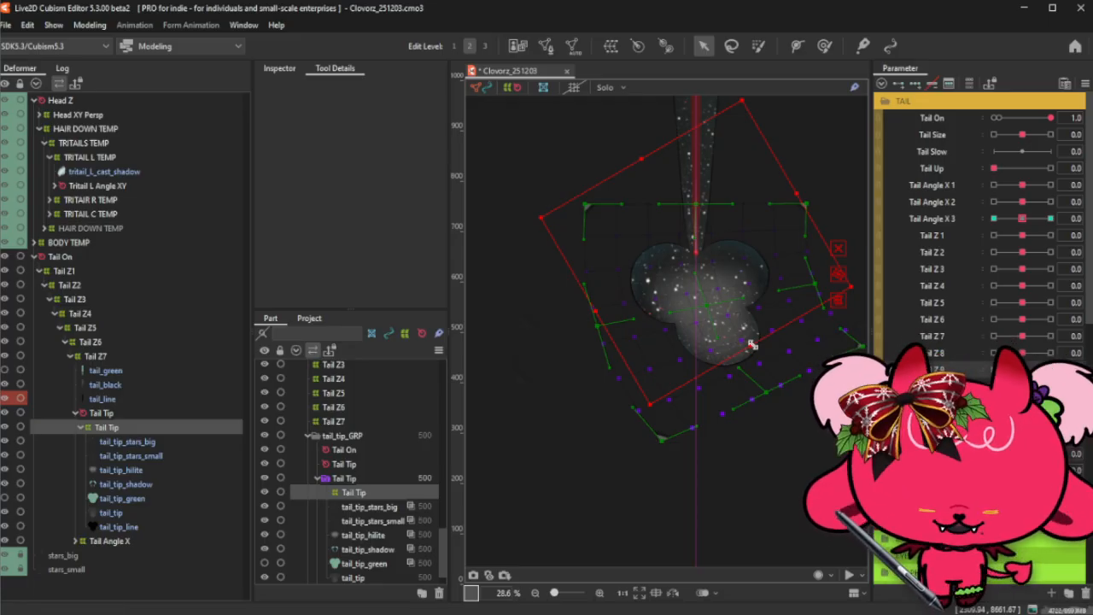
- Mirror the Tail Tip warp horizontally onto the opposite end of Tail Z 9 and bring the parameter back to 1.0
key(ctrl+z)
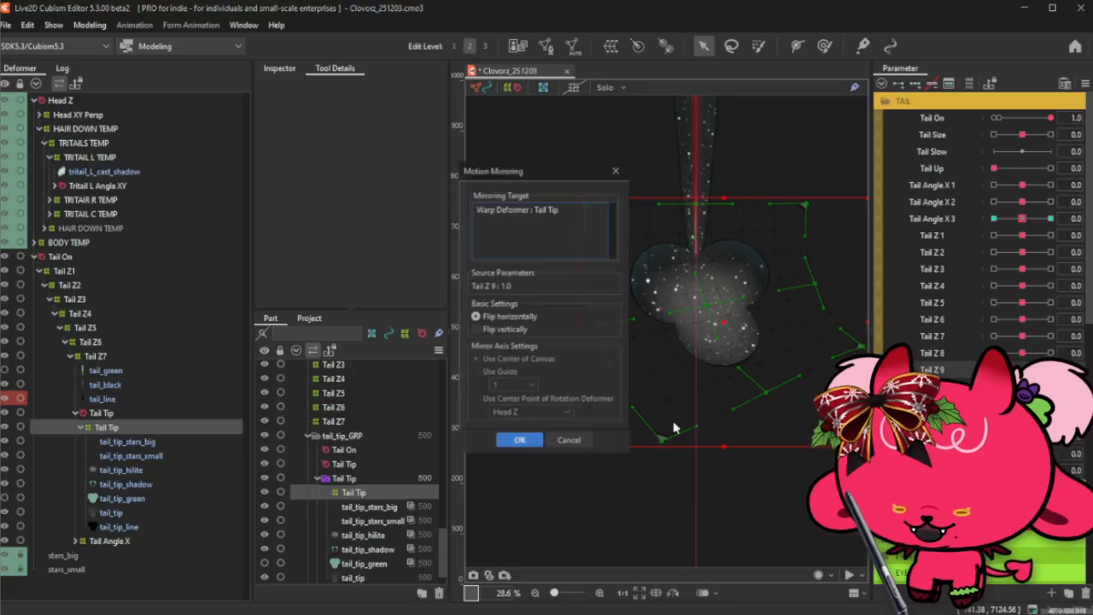
click(516, 439)
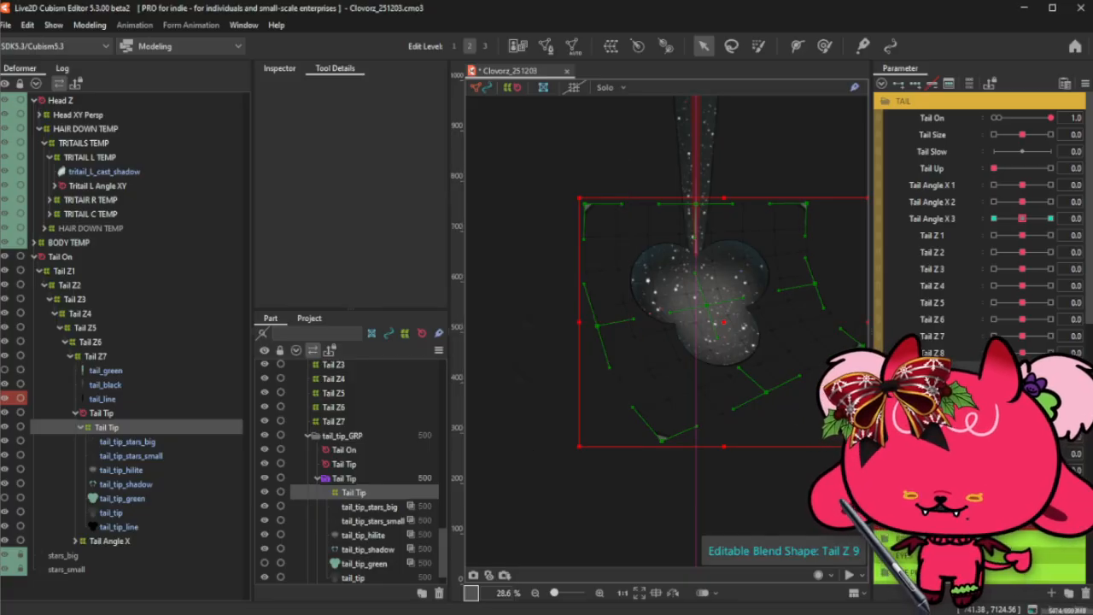
mouse_move(1050, 370)
mouse_down()
mouse_move(994, 370)
mouse_move(1050, 370)
mouse_up()
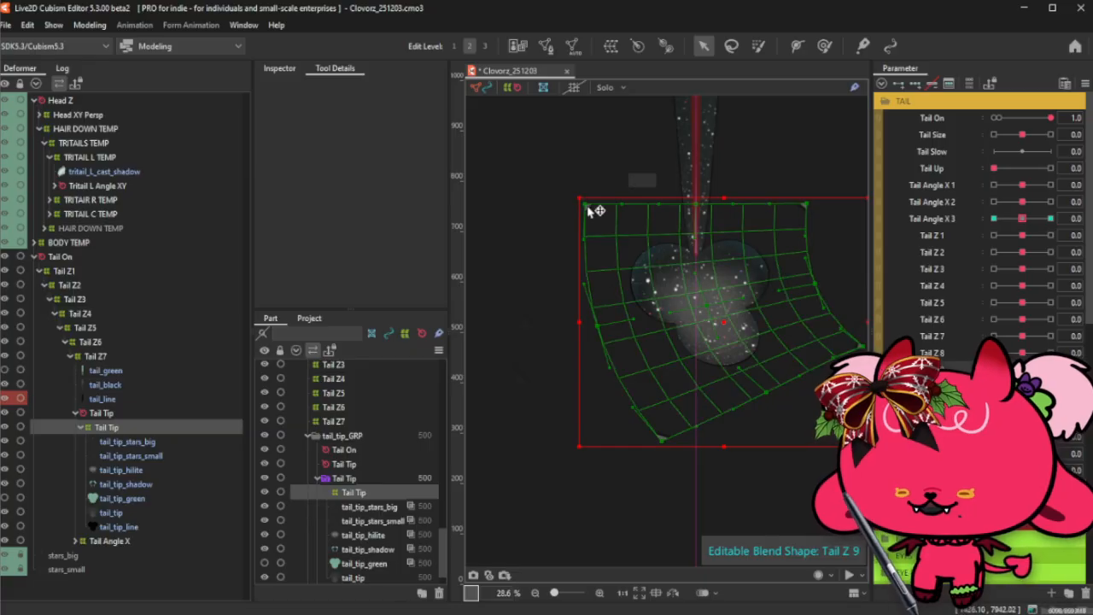
- Set the Tail Tip warp's Bezier type to Smooth2 and mirror its Tail Z 9 shape horizontally onto the opposite end
click(281, 70)
click(388, 241)
click(386, 261)
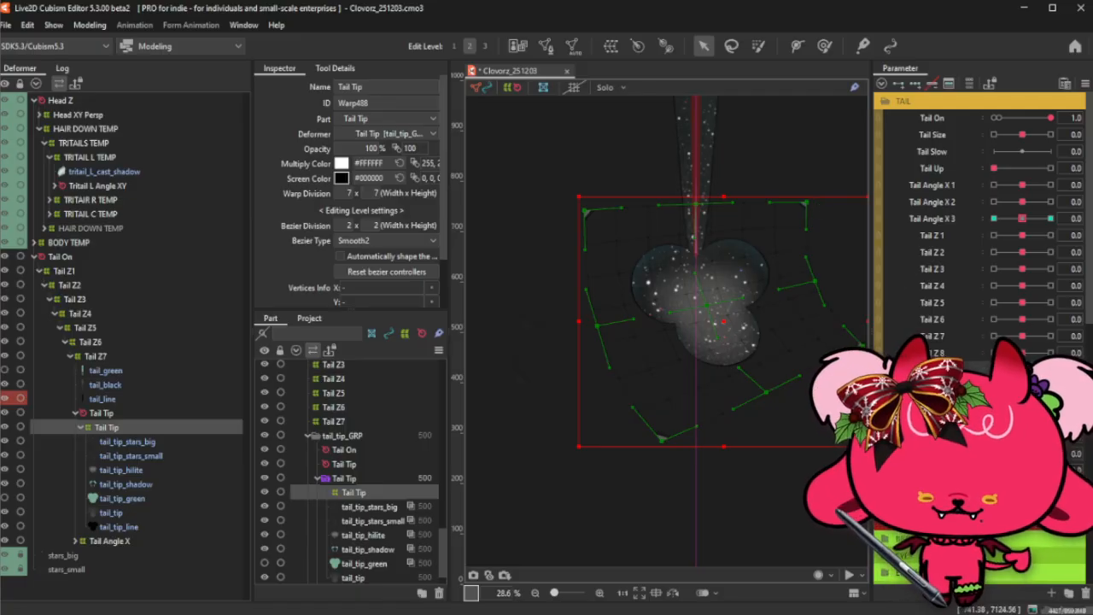
key(ctrl+m)
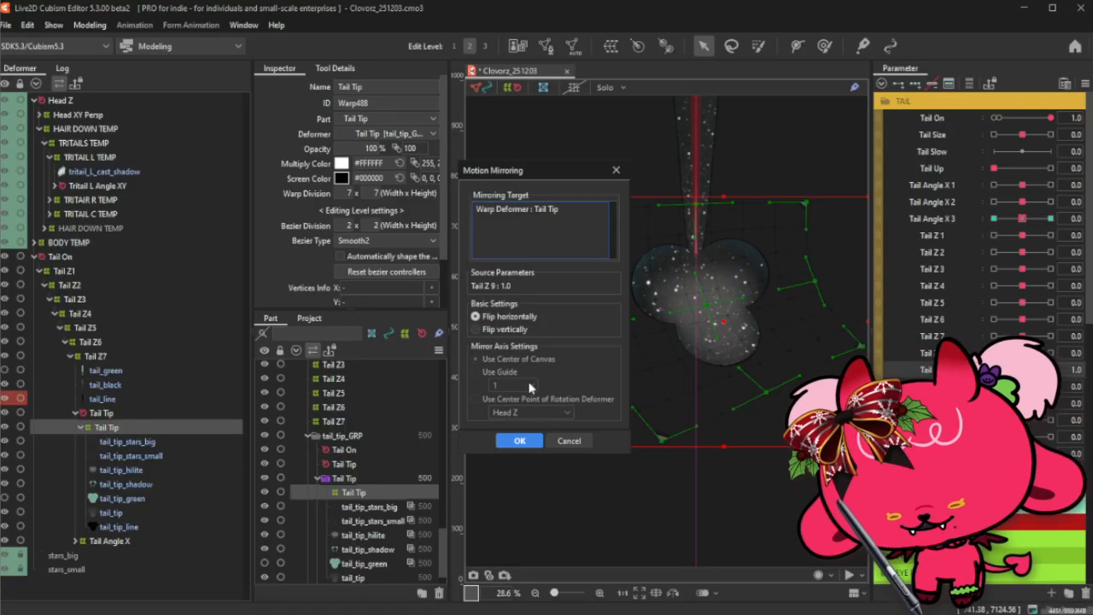
click(519, 440)
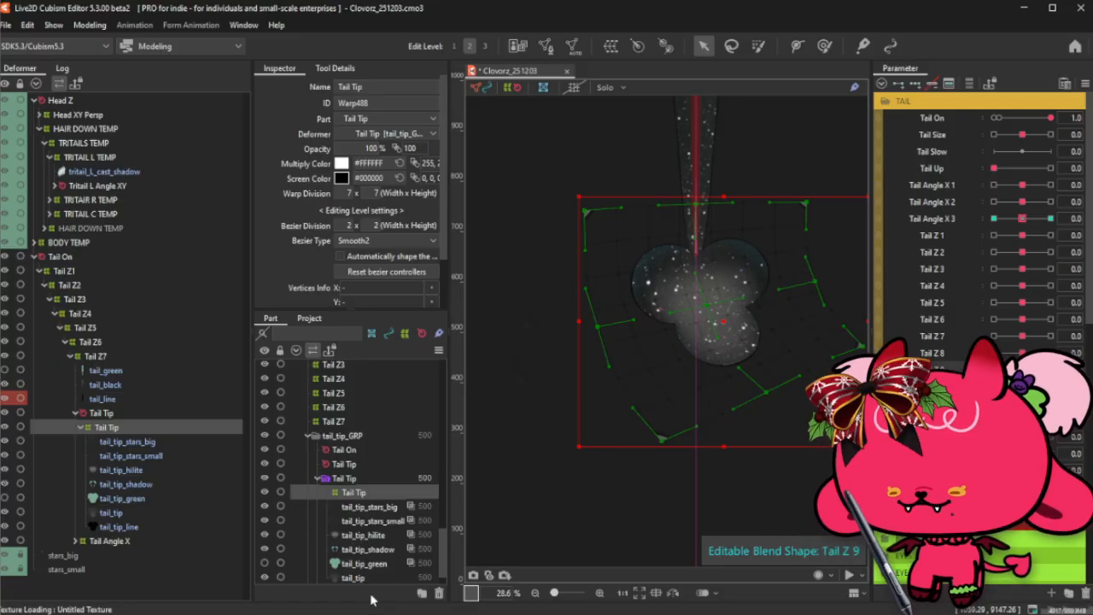
mouse_move(1050, 369)
mouse_down()
mouse_move(994, 369)
mouse_move(1050, 370)
mouse_up()
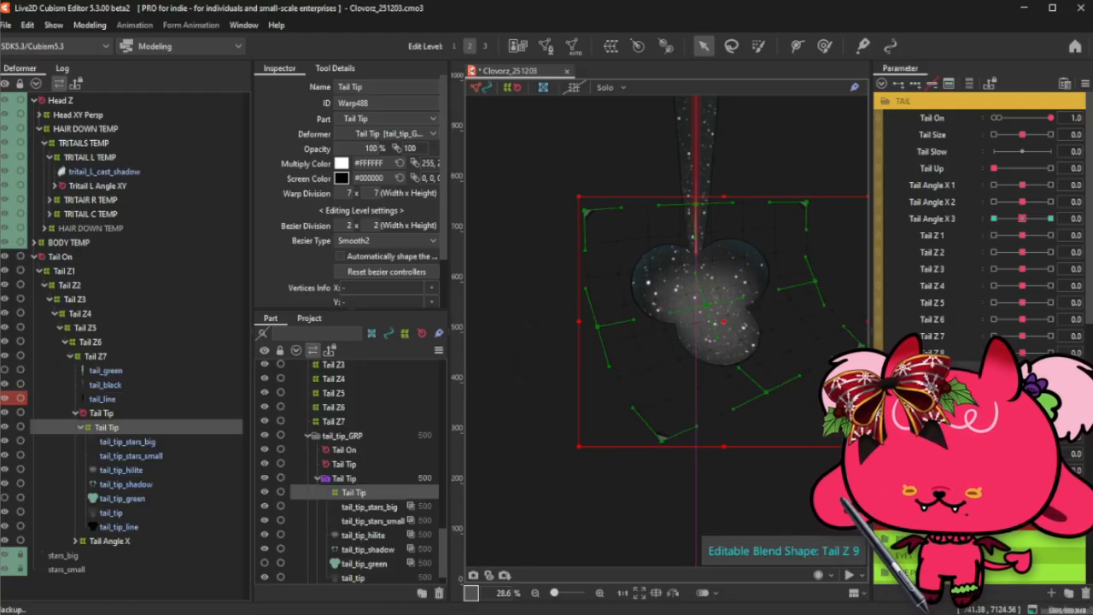
- Set the extended interpolation of Tail Z 9 to Ellipse Interpolation with Points 1
key(ctrl+i)
click(529, 300)
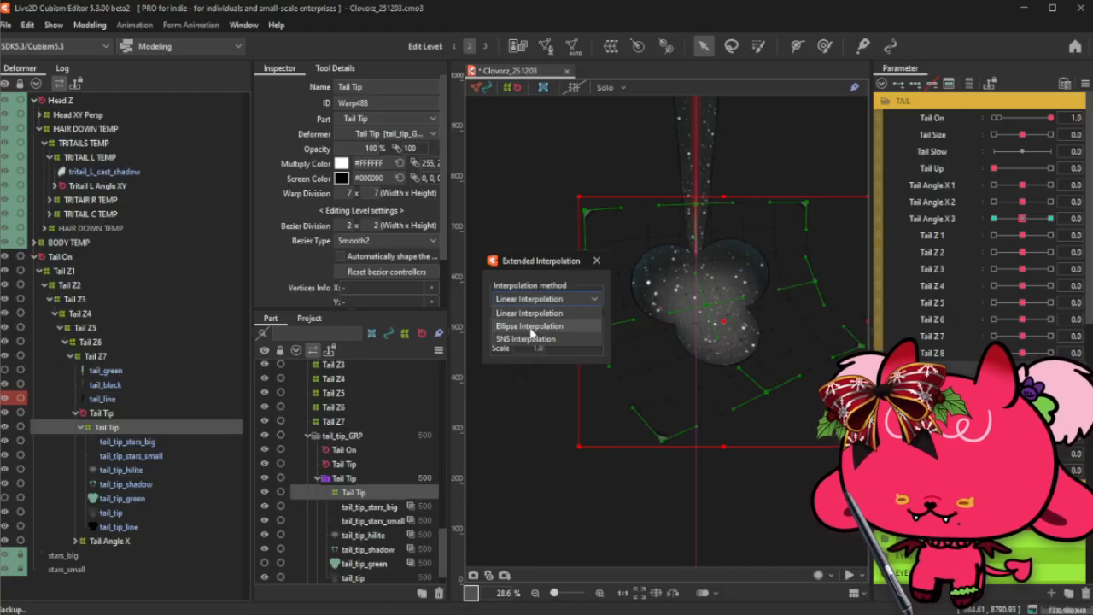
click(530, 328)
click(555, 331)
click(535, 343)
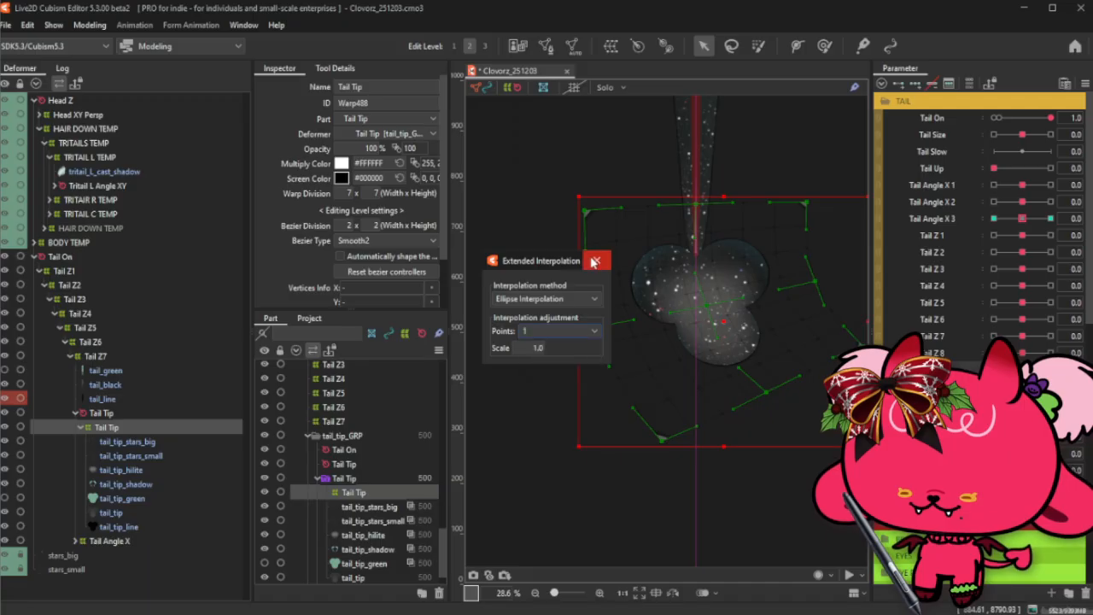
click(595, 262)
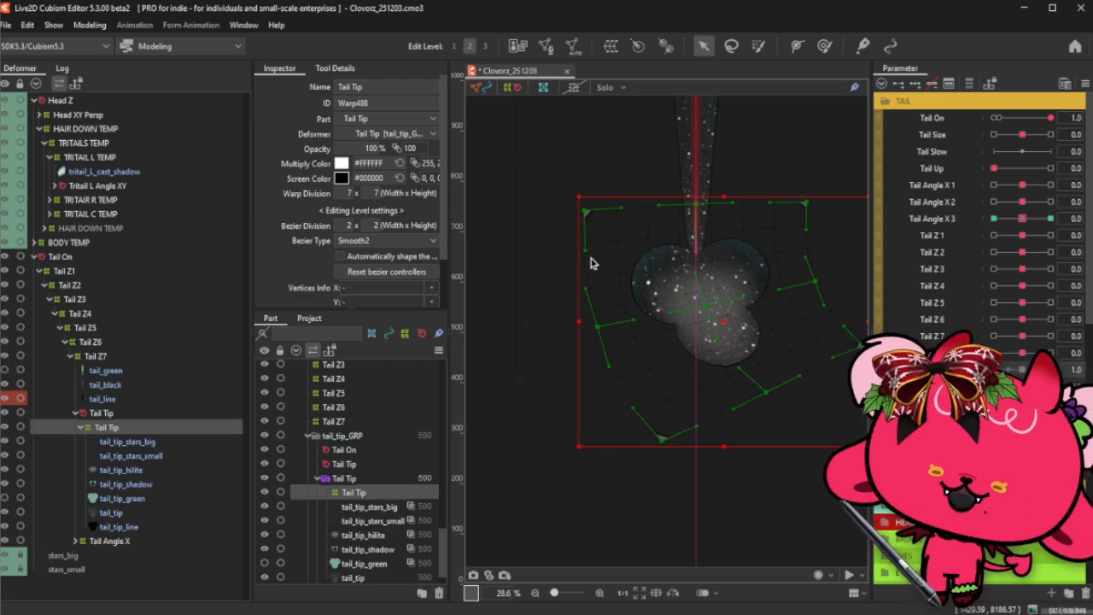
- Preview the Tail Tip at Tail Z 9 1.0 and Tail Angle X 3 1.0, returning both parameters to neutral
click(1022, 369)
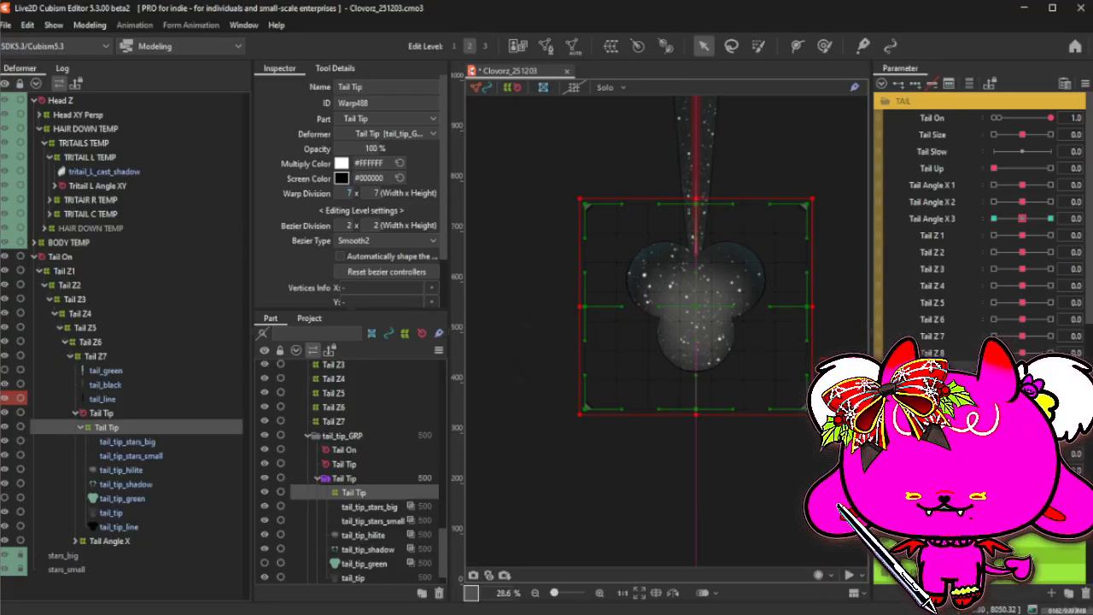
click(1050, 369)
click(1022, 369)
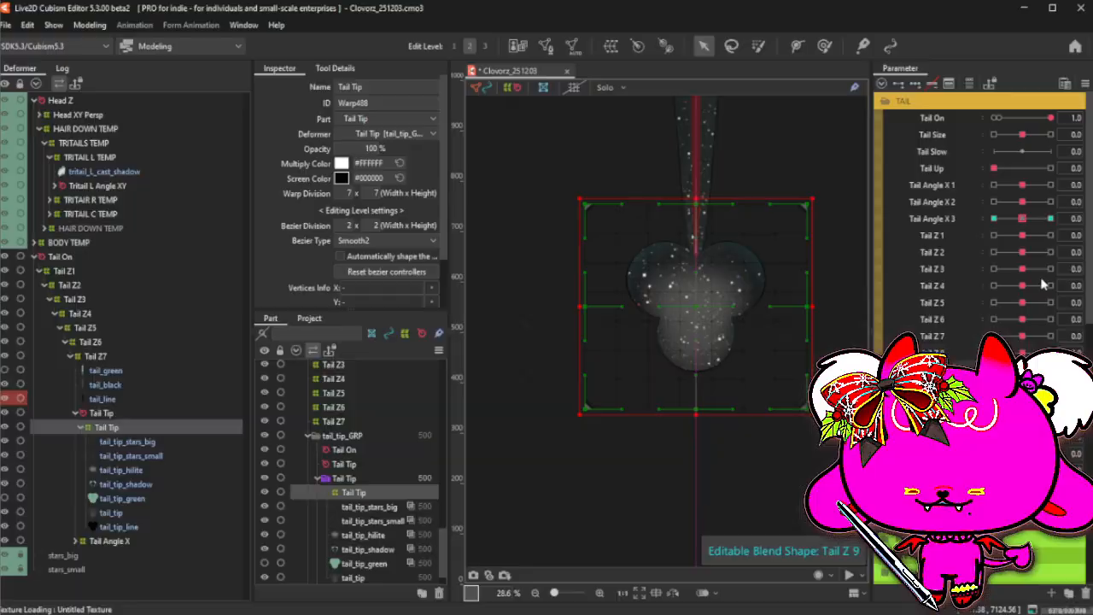
click(1050, 218)
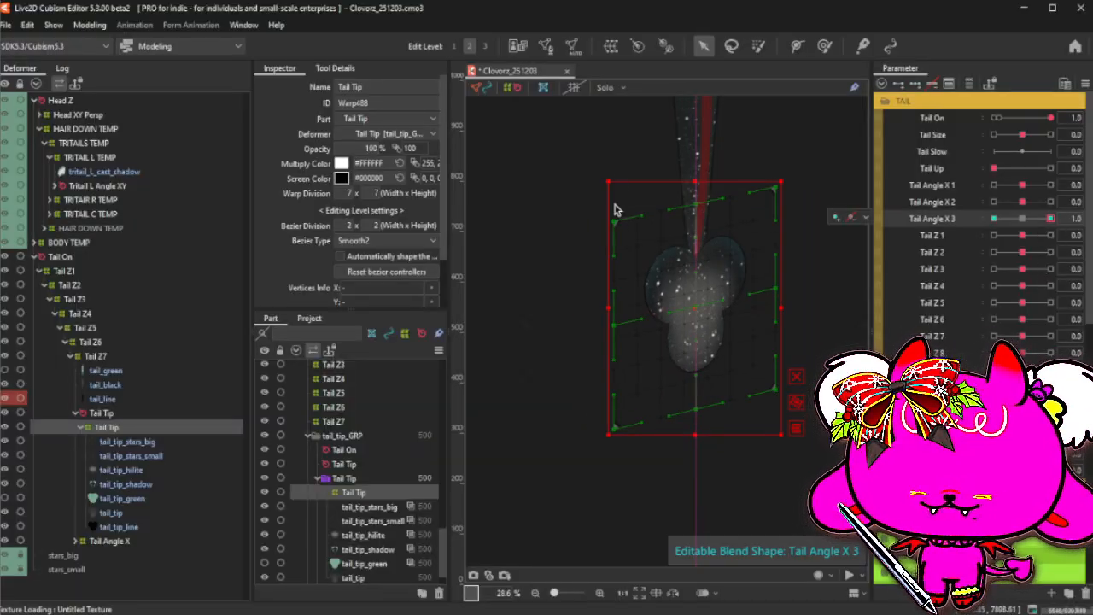
click(1022, 219)
- Create a parent warp deformer named Tail Tip Angle X around all tail tip meshes from tail_tip_stars_big to tail_tip_line
click(143, 442)
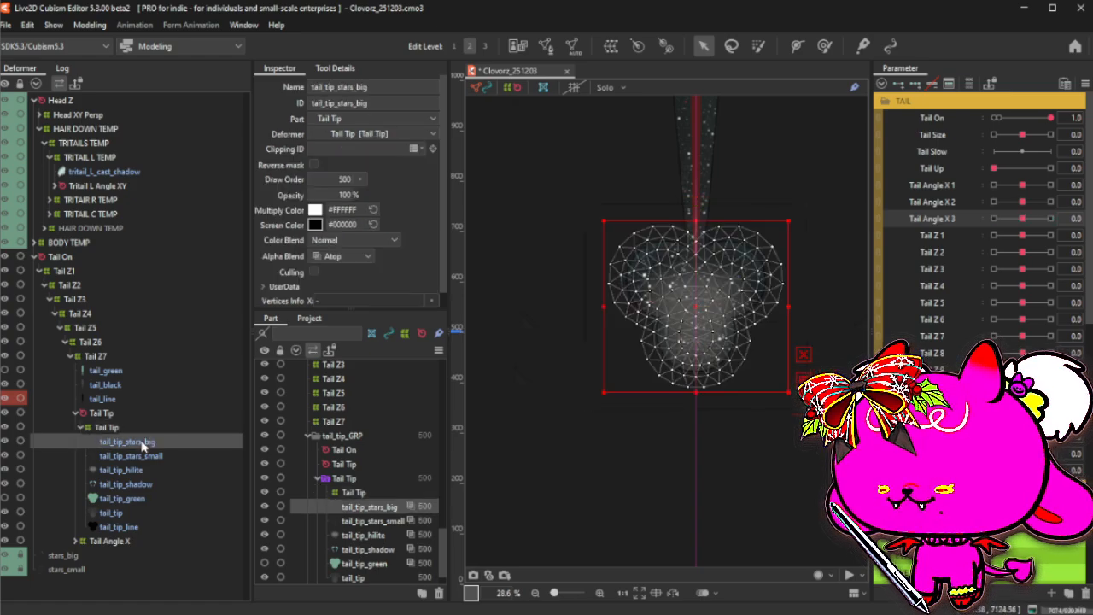
shift+click(137, 529)
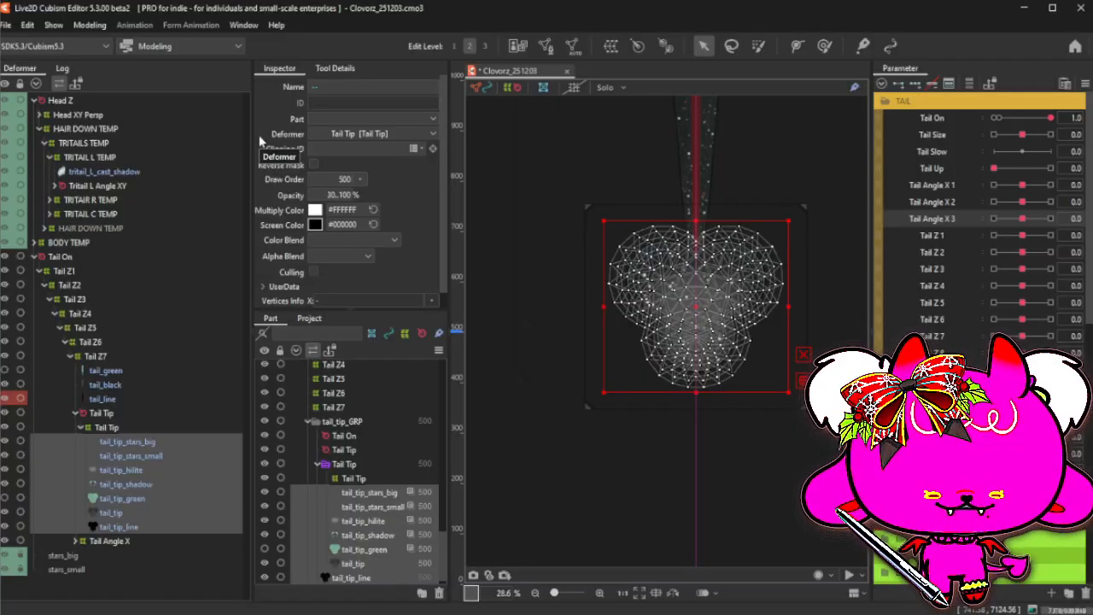
click(609, 46)
triple_click(598, 239)
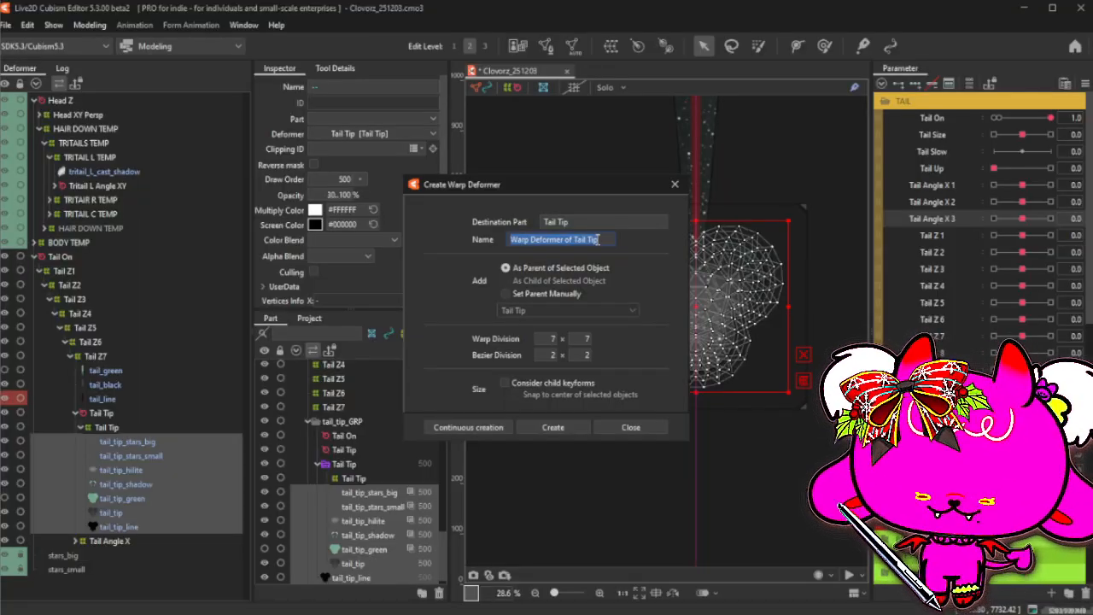
text(Tail T)
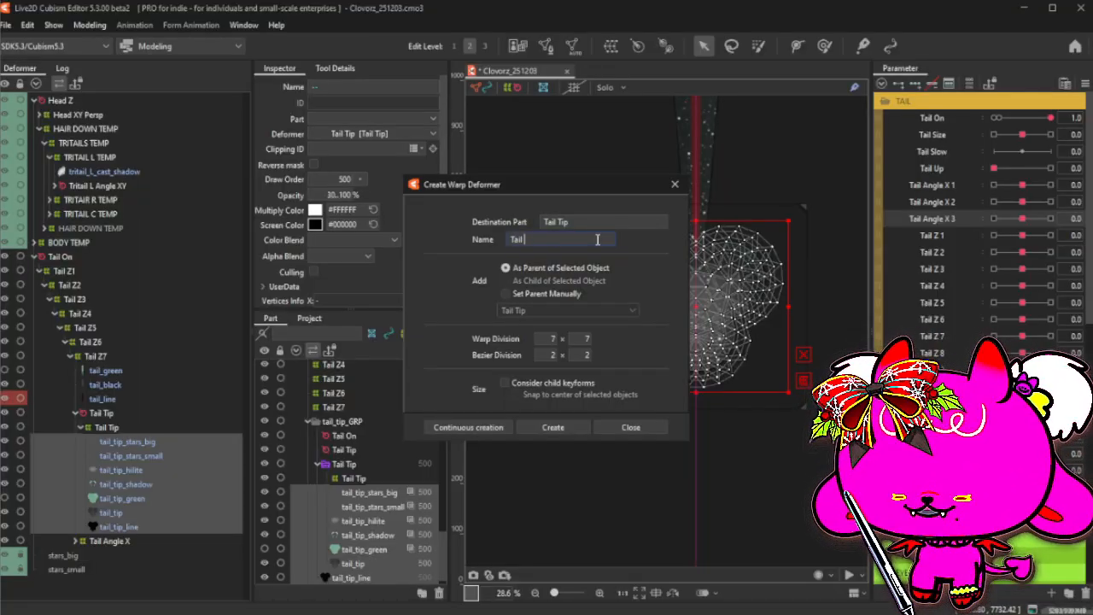
text(ip)
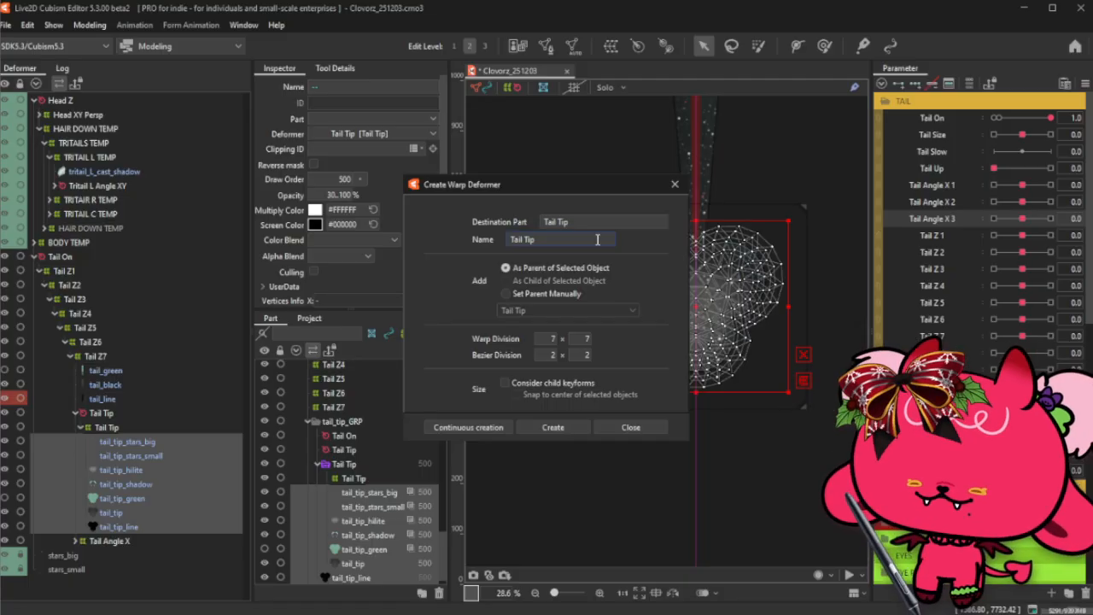
text(a)
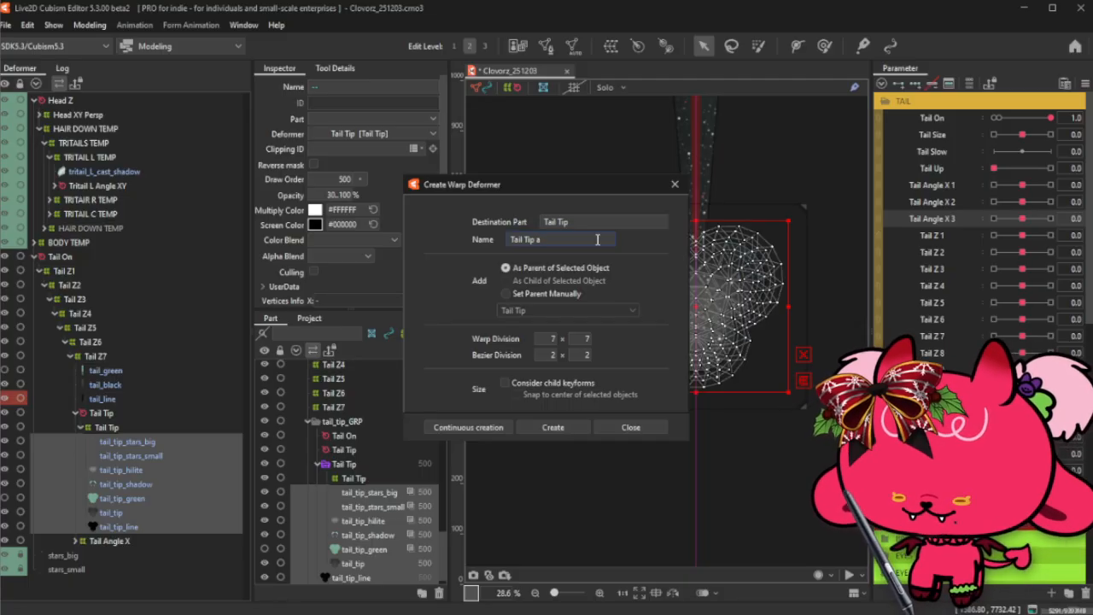
text(ngle X)
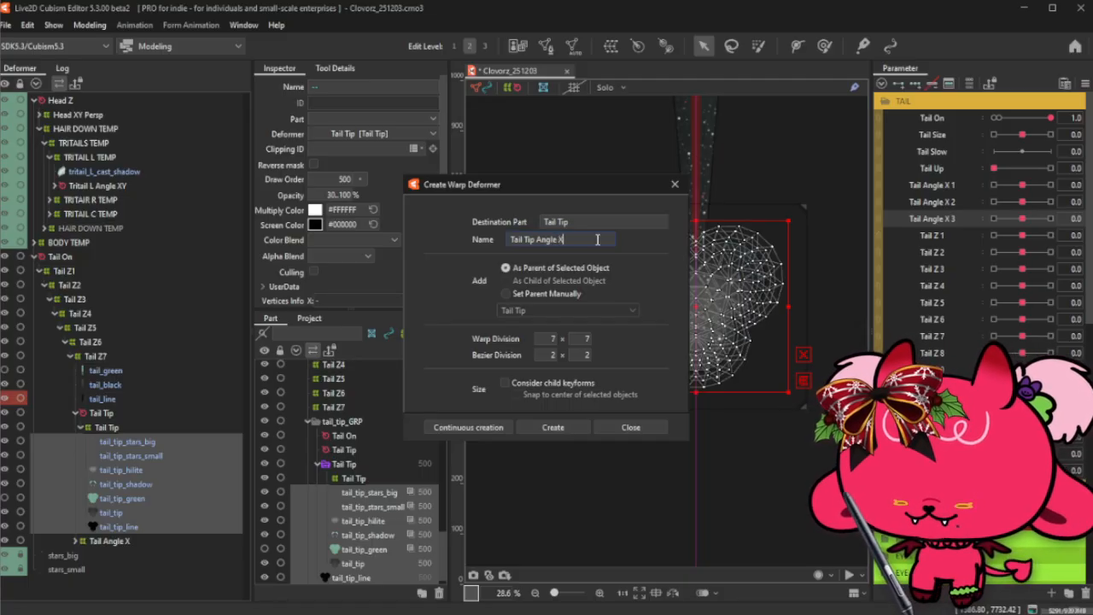
click(557, 430)
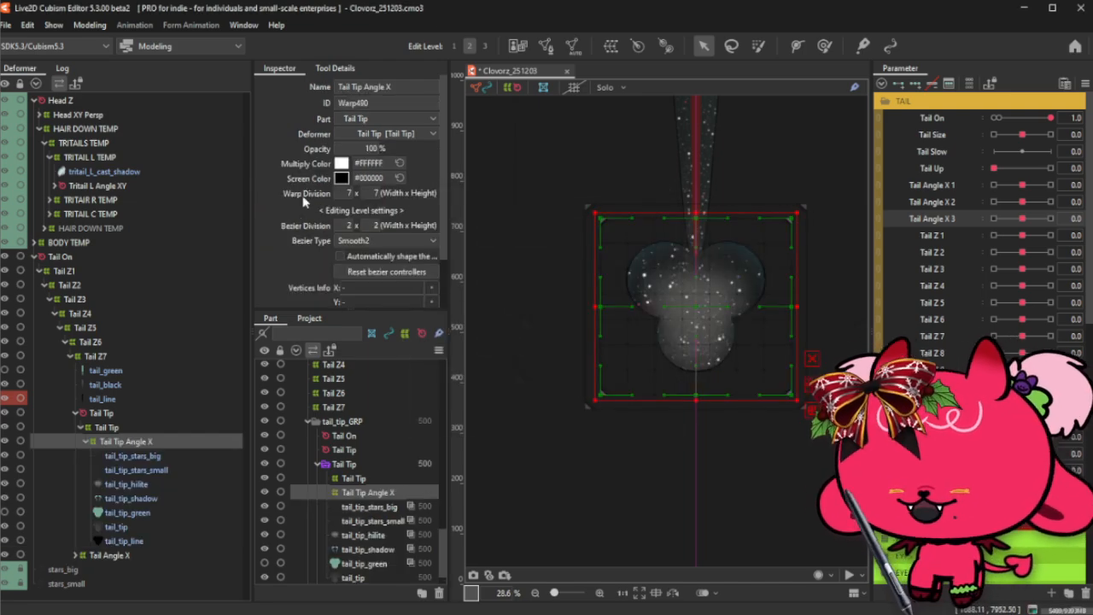
- Set the warp division of Tail Tip Angle X and its parent Tail Tip warp to 9 x 9
click(346, 193)
text(9)
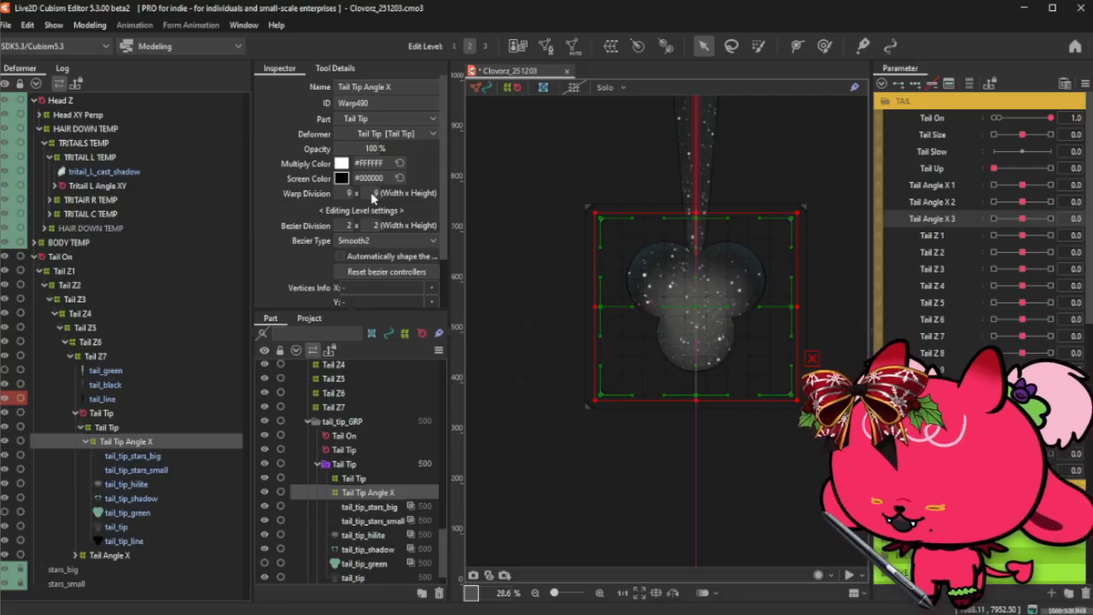
click(106, 427)
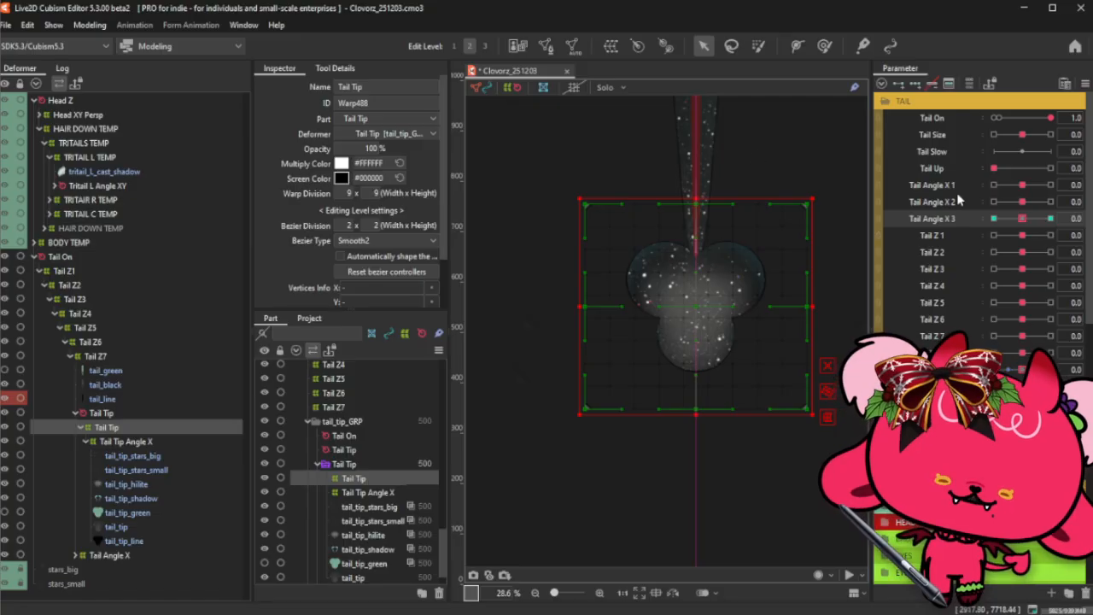
- Brush-select the Tail Tip warp's points over the tail tip artwork with a smaller brush and set Tail Angle X 3 to 1.0
drag(1027, 221, 1067, 218)
click(1024, 220)
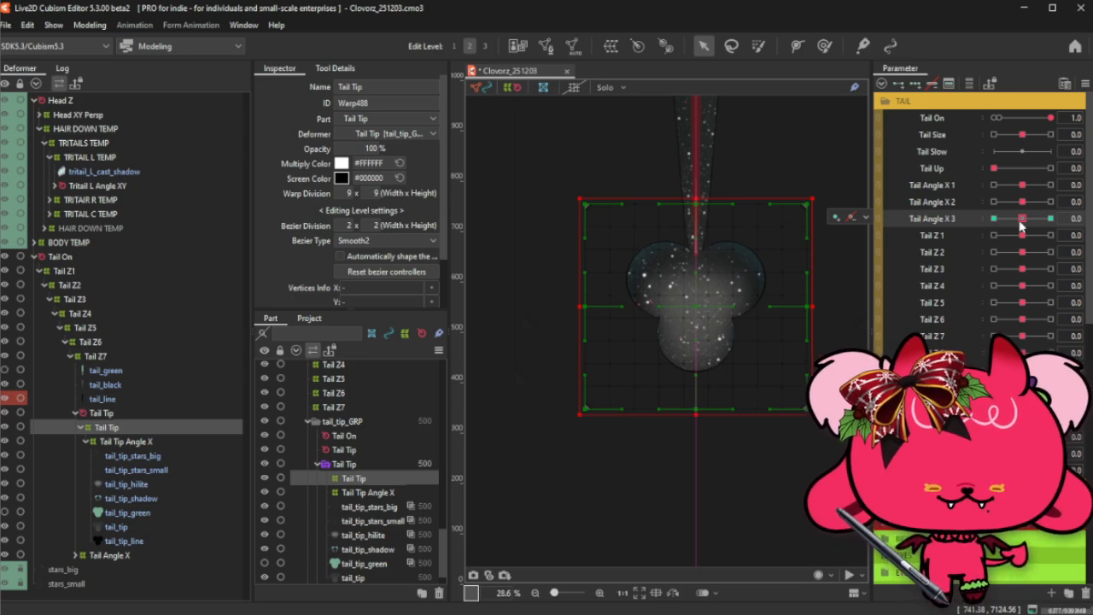
click(759, 46)
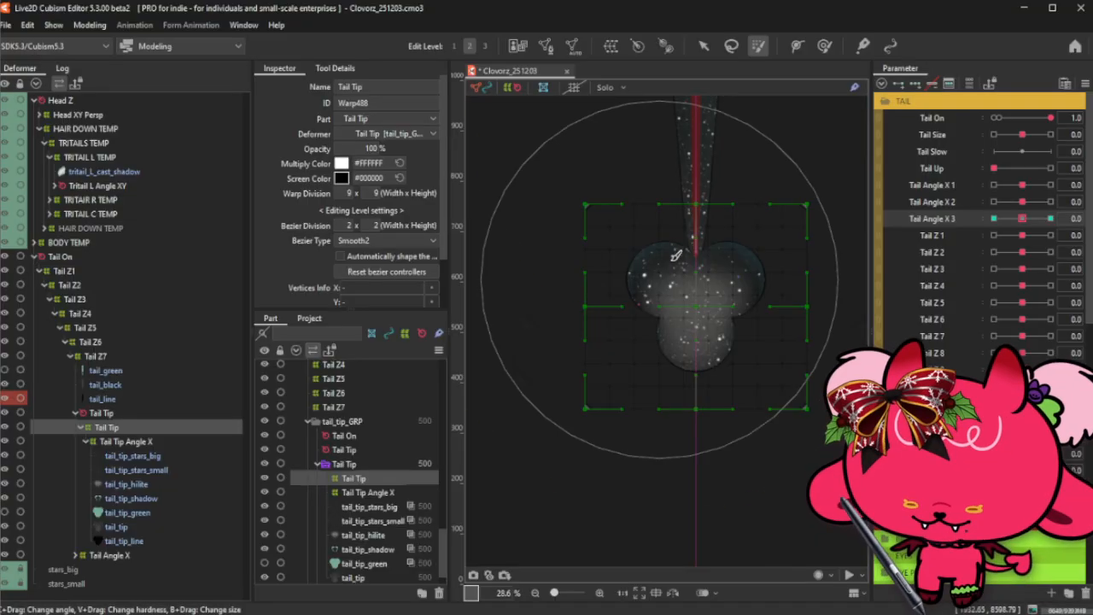
mouse_move(676, 313)
mouse_down()
mouse_move(666, 175)
mouse_move(686, 271)
mouse_up()
mouse_move(699, 333)
mouse_down()
mouse_move(700, 312)
mouse_move(700, 324)
mouse_up()
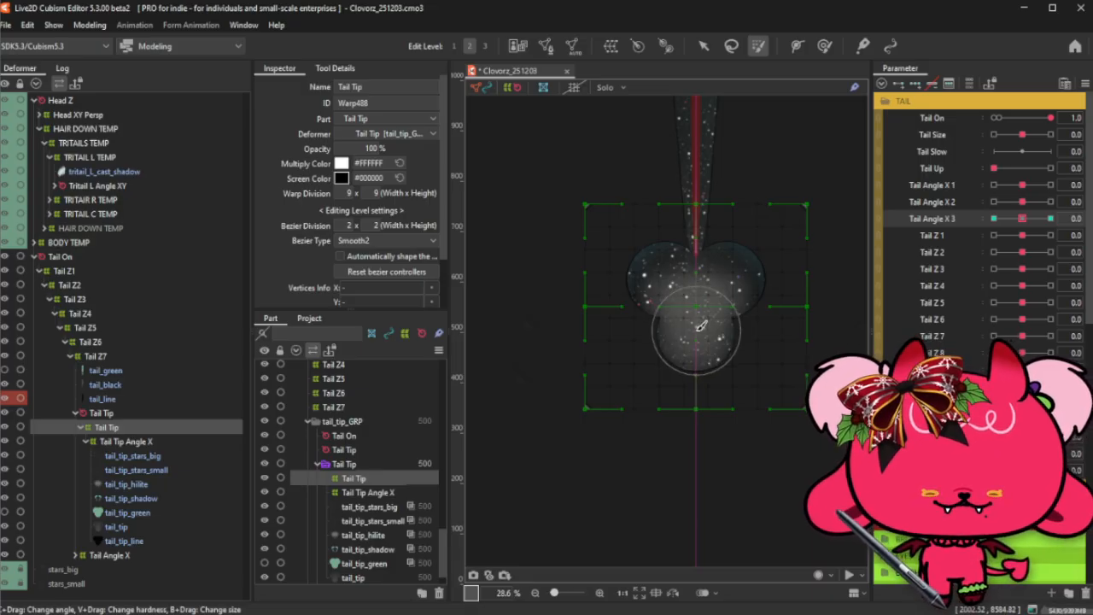
mouse_move(700, 325)
mouse_down()
mouse_move(697, 142)
mouse_move(736, 289)
mouse_move(731, 275)
mouse_move(664, 271)
mouse_up()
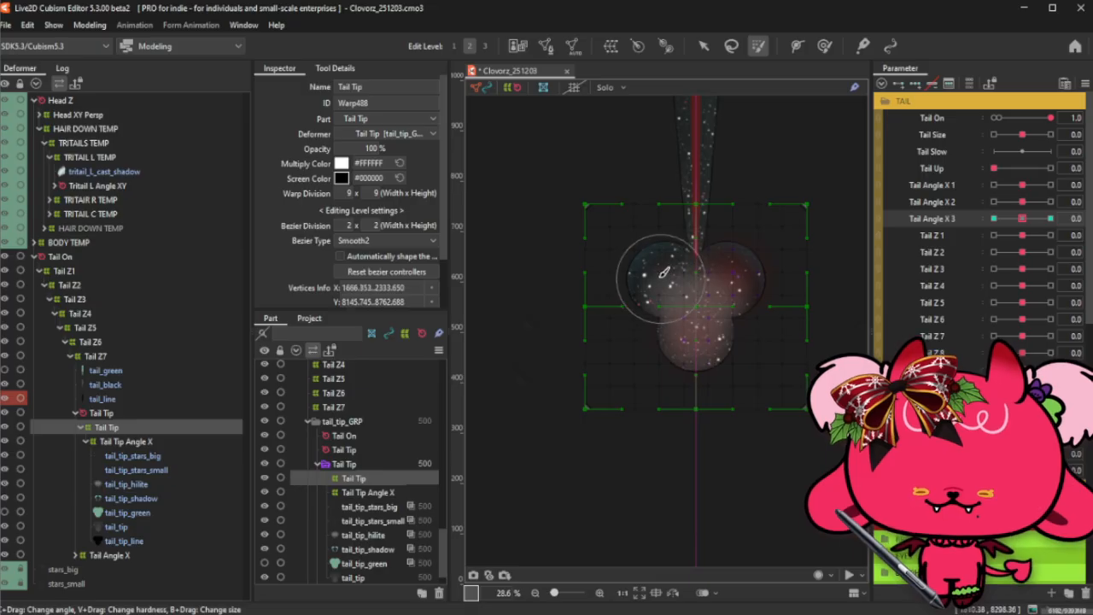
key(ctrl+z)
click(702, 45)
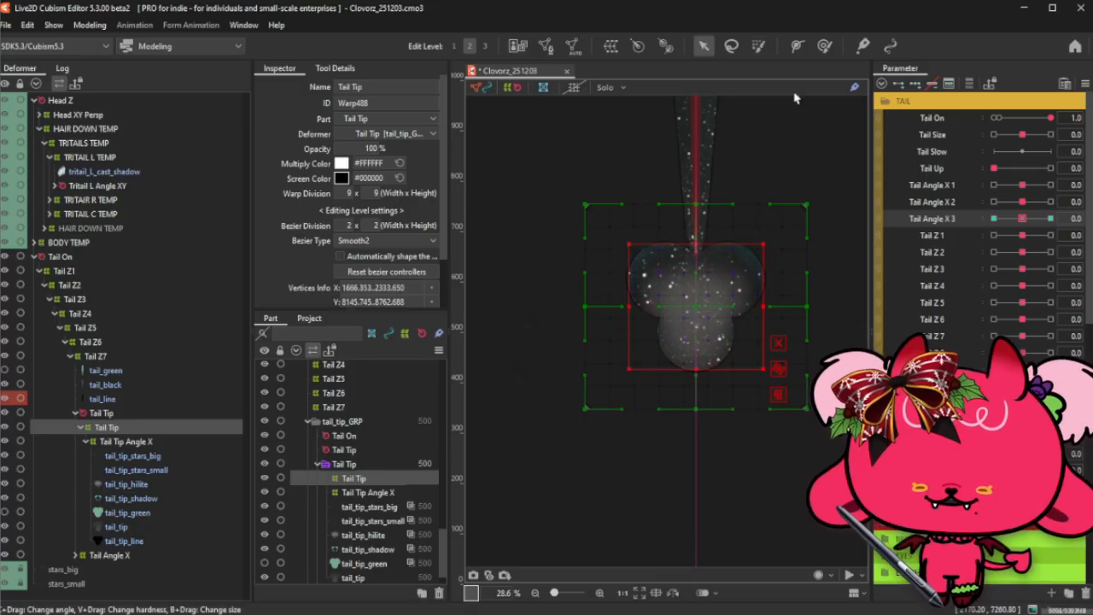
click(1050, 218)
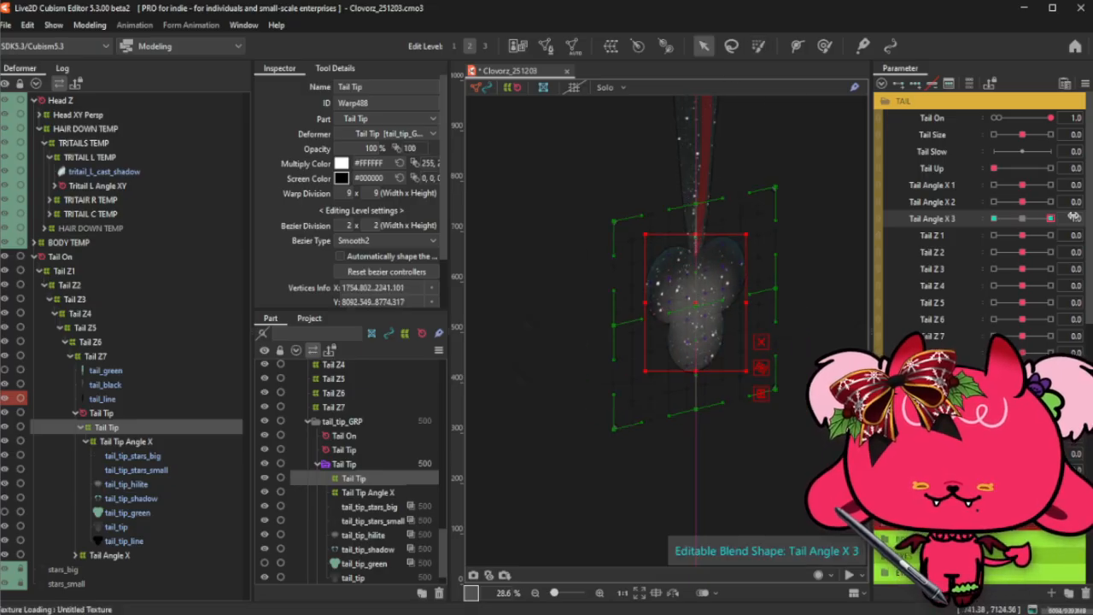
- Brush-select the lower-centre points of the Tail Tip Angle X warp and shift them right at Tail Angle X 3 = 1.0
click(1022, 219)
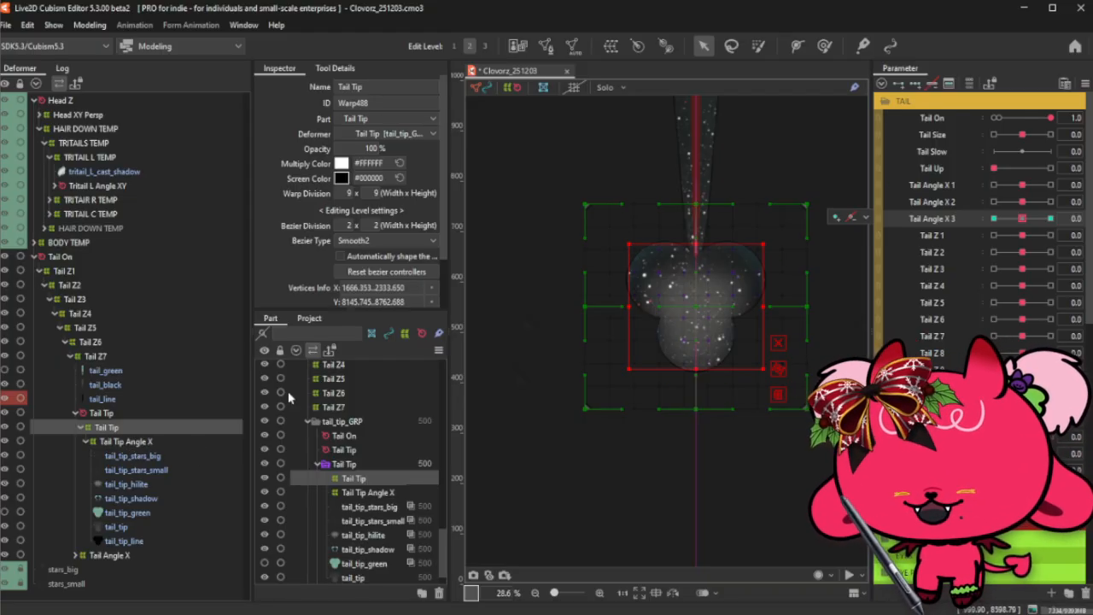
click(124, 444)
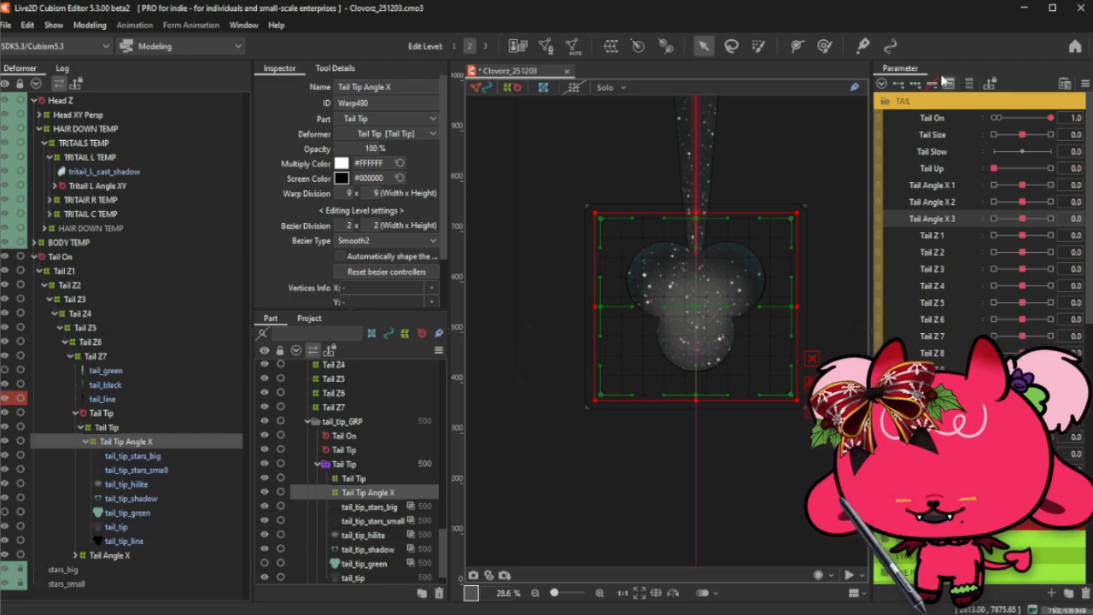
click(1050, 219)
key(b)
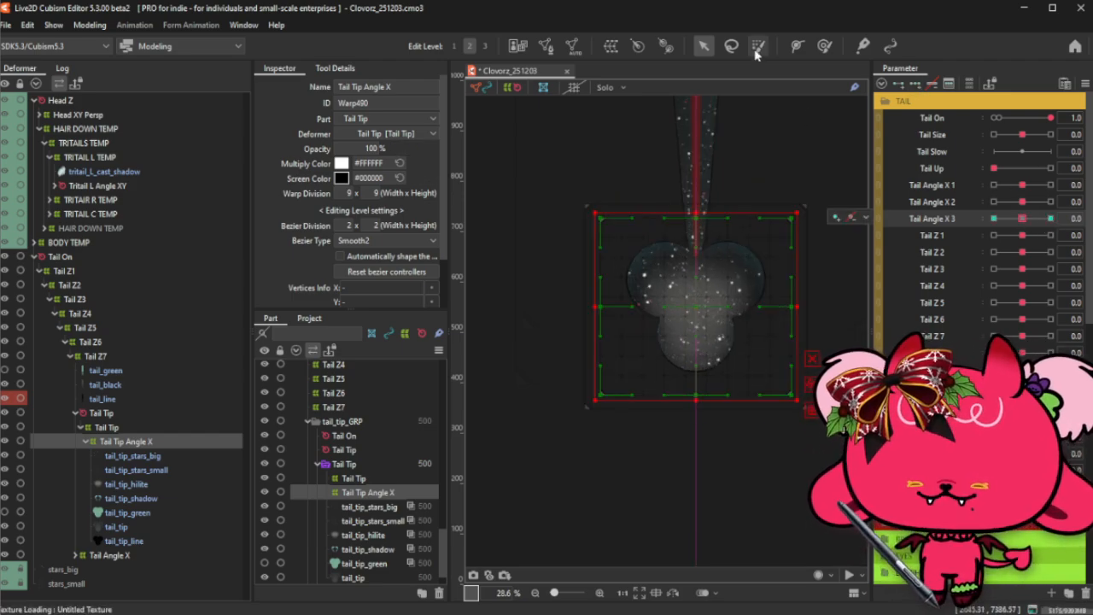
mouse_move(698, 330)
mouse_down()
mouse_move(756, 264)
mouse_move(734, 280)
mouse_move(645, 275)
mouse_move(702, 264)
mouse_move(734, 276)
mouse_move(710, 325)
mouse_up()
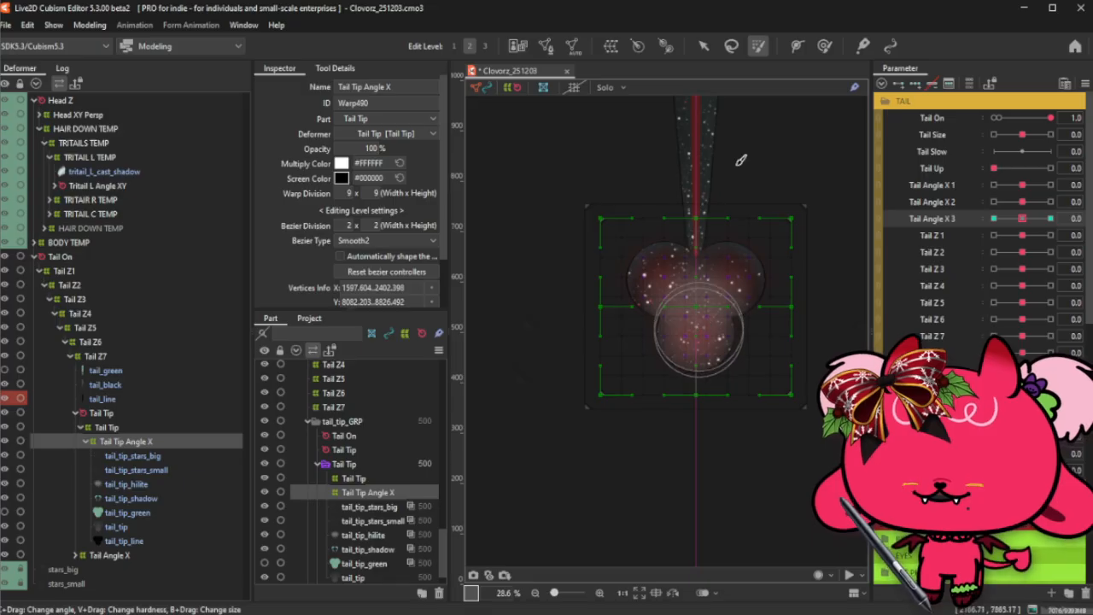
click(703, 45)
click(1050, 219)
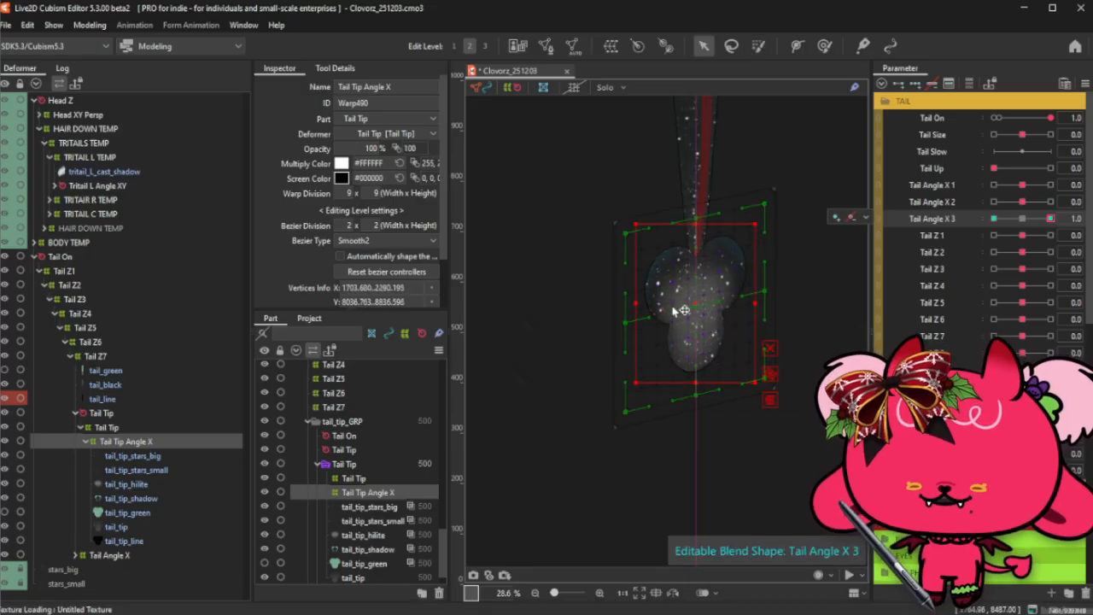
drag(714, 304, 731, 307)
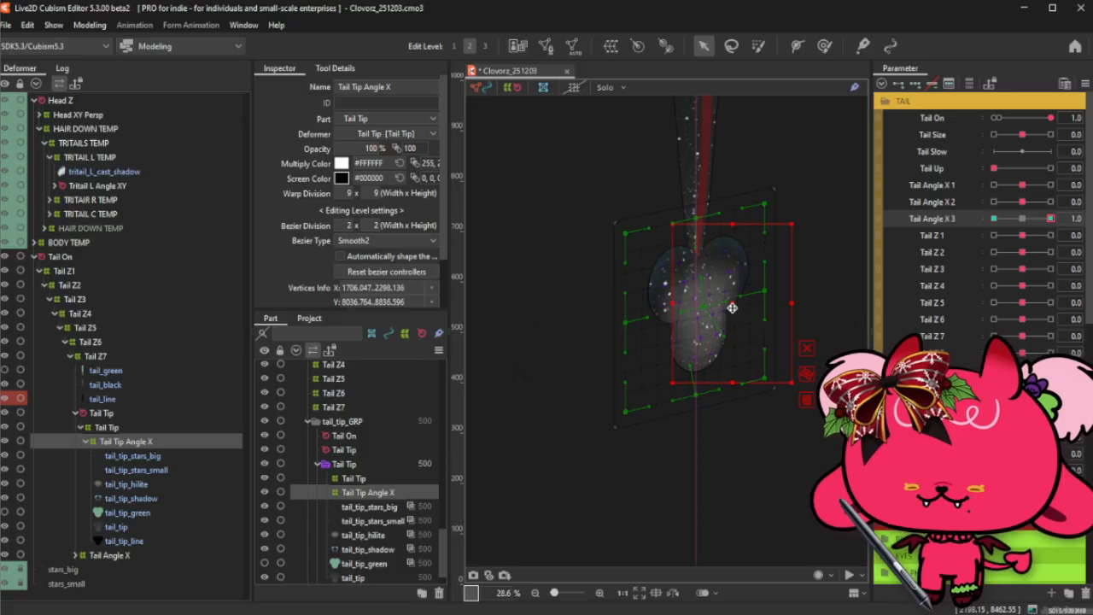
drag(721, 305, 718, 305)
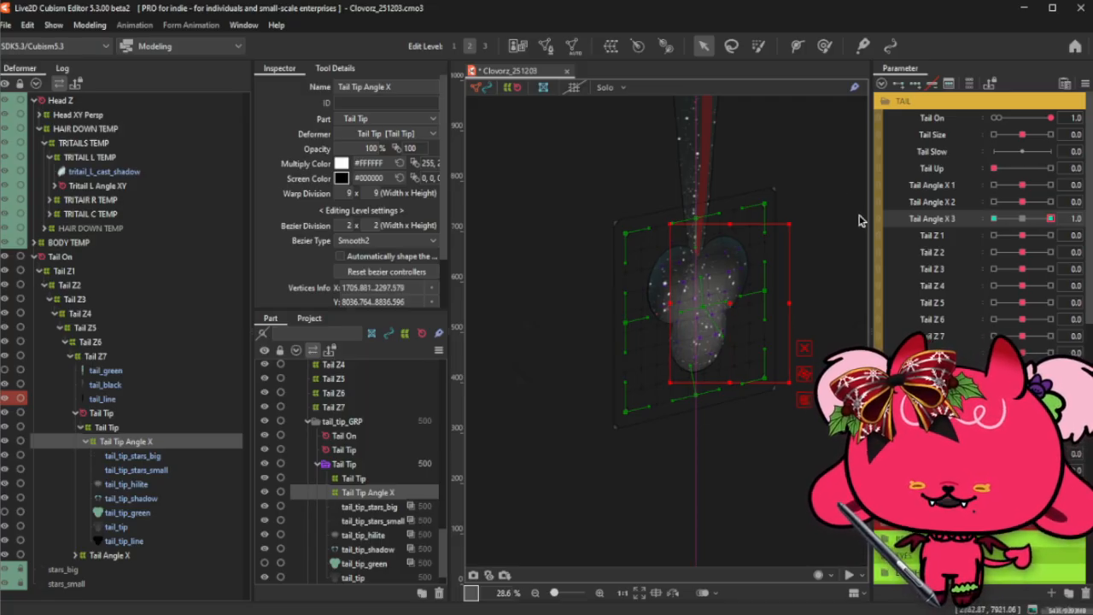
- Brush-select the Tail Tip Angle X warp's points from the neutral pose and nudge them further right at Tail Angle X 3 = 1.0
click(1033, 220)
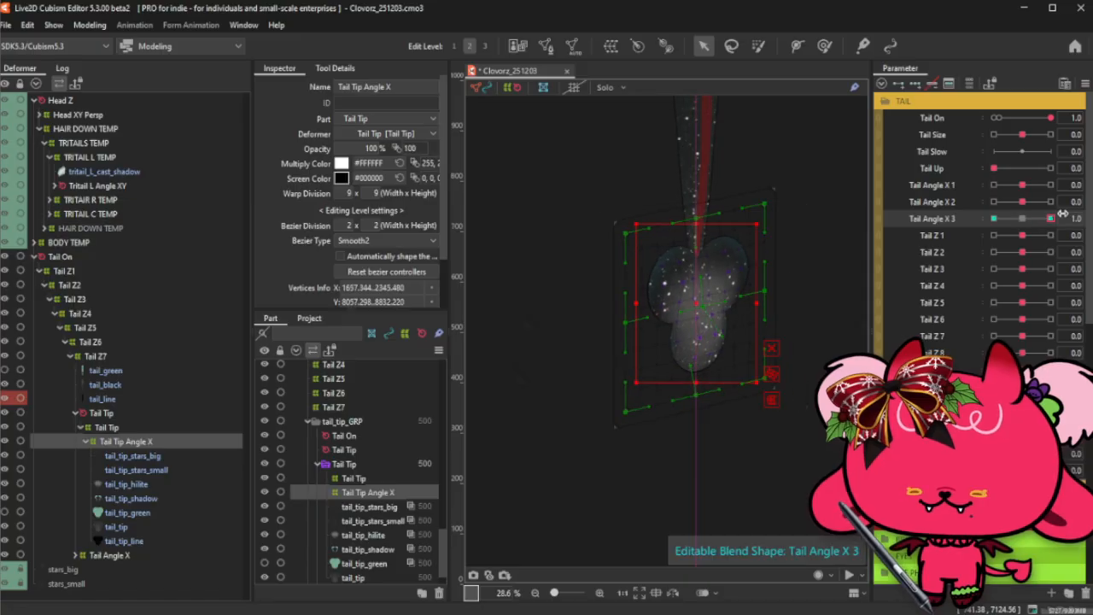
click(1024, 219)
click(758, 46)
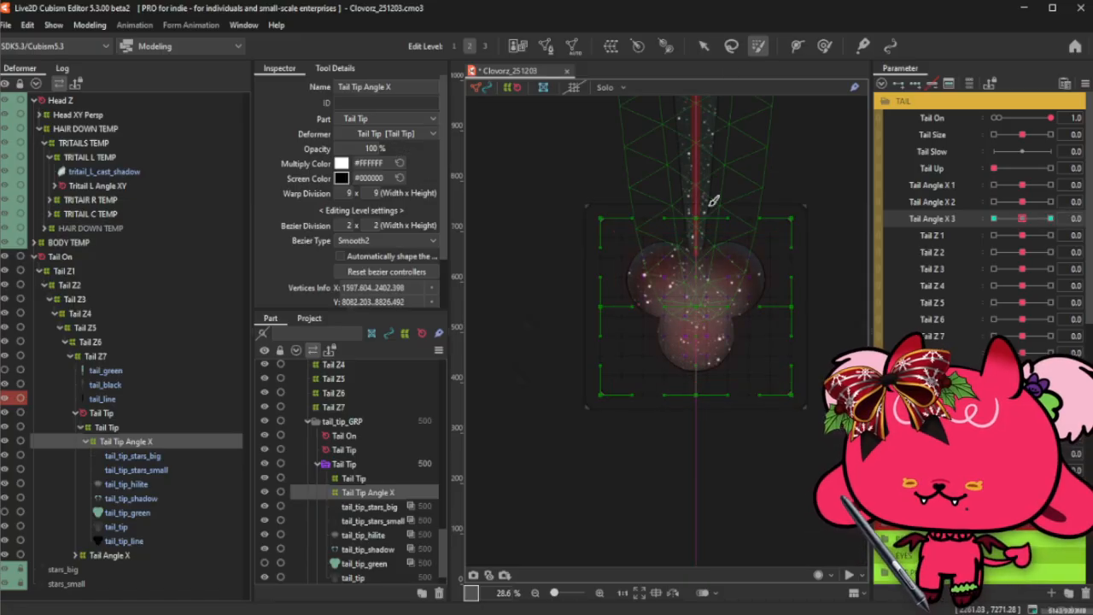
drag(695, 305, 698, 304)
click(703, 46)
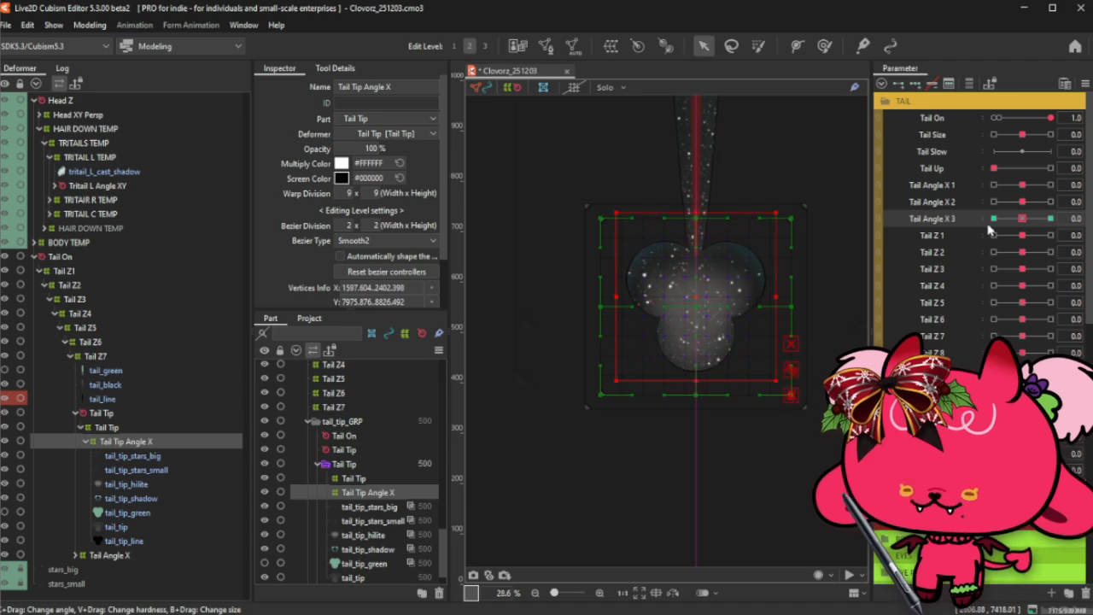
click(1050, 218)
drag(700, 300, 716, 302)
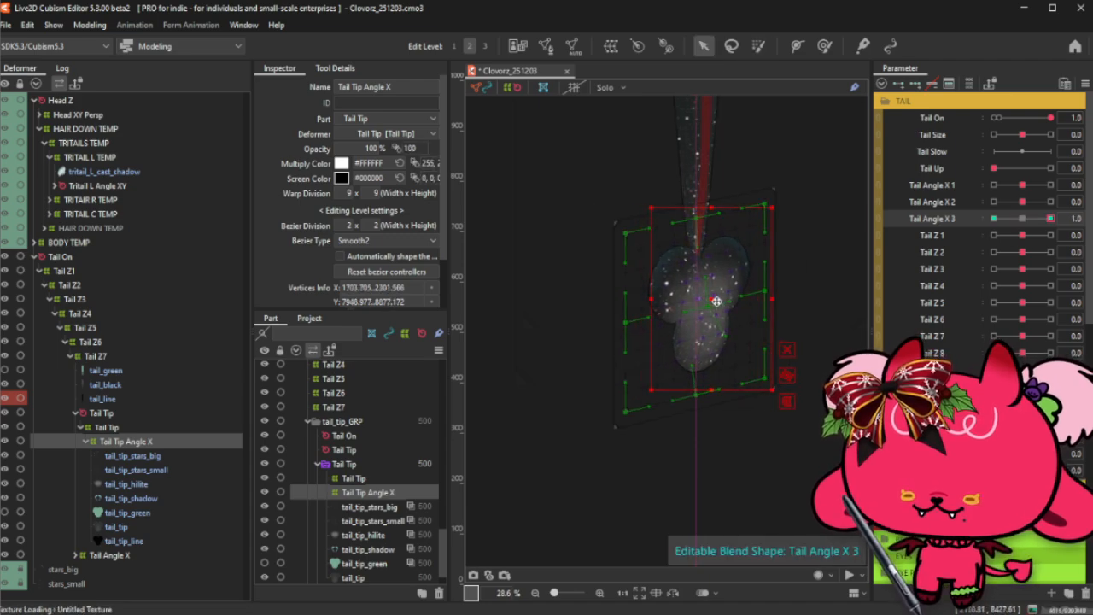
- Try to stretch the whole Tail Tip Angle X warp leftward and to shift it left, undoing each change
click(131, 441)
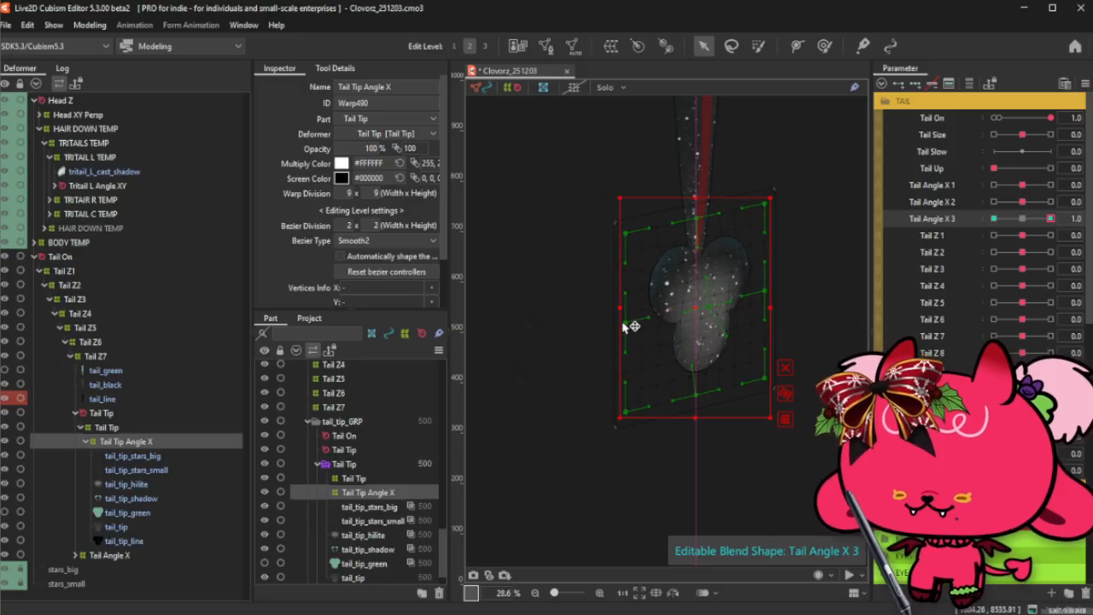
drag(620, 327, 612, 327)
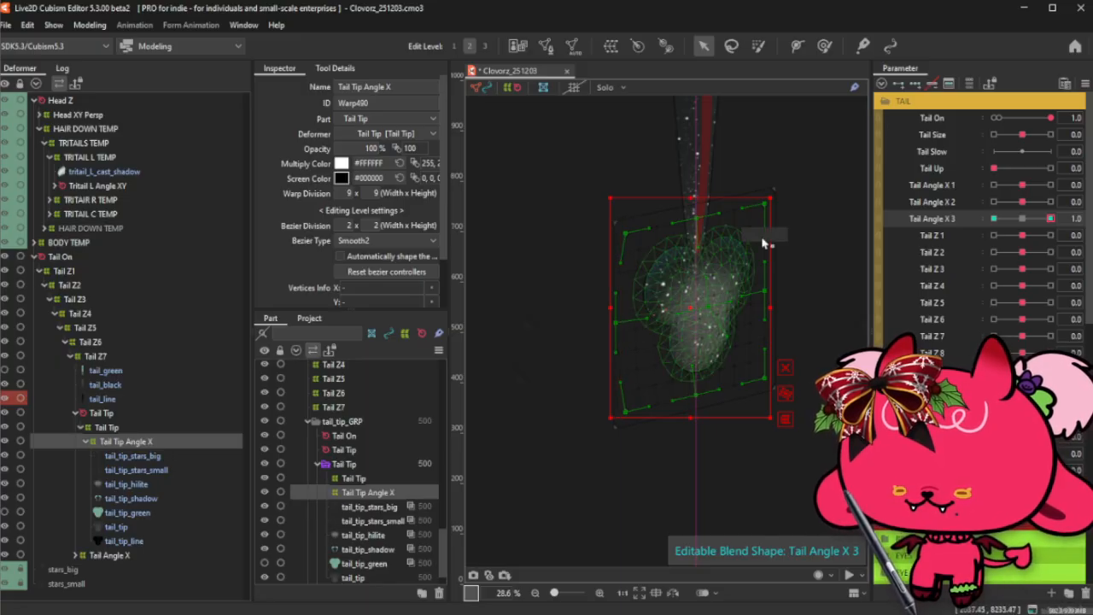
key(ctrl+z)
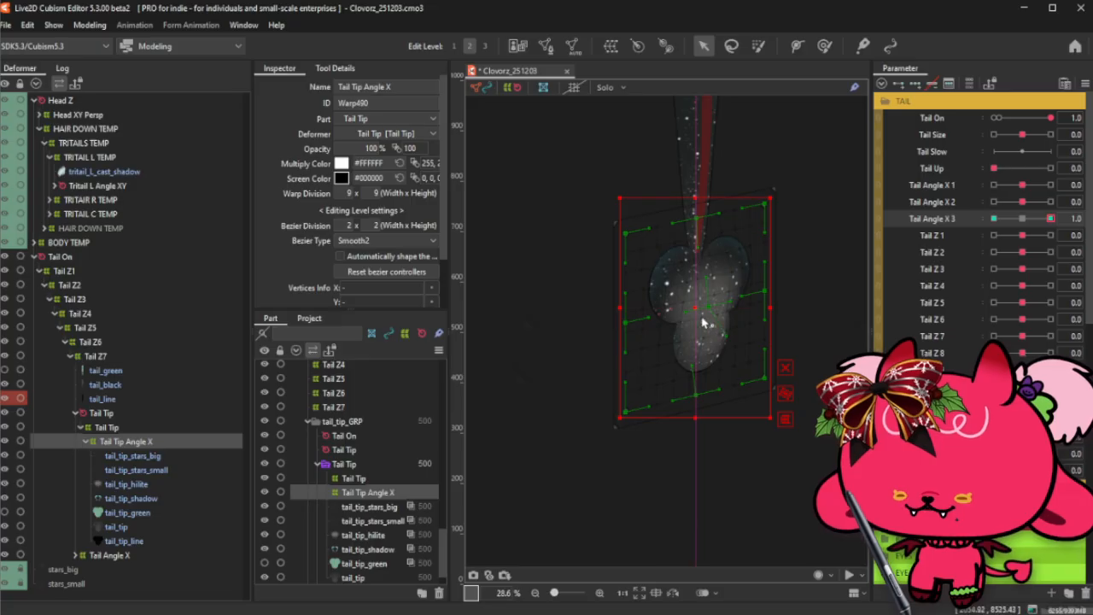
drag(698, 307, 694, 308)
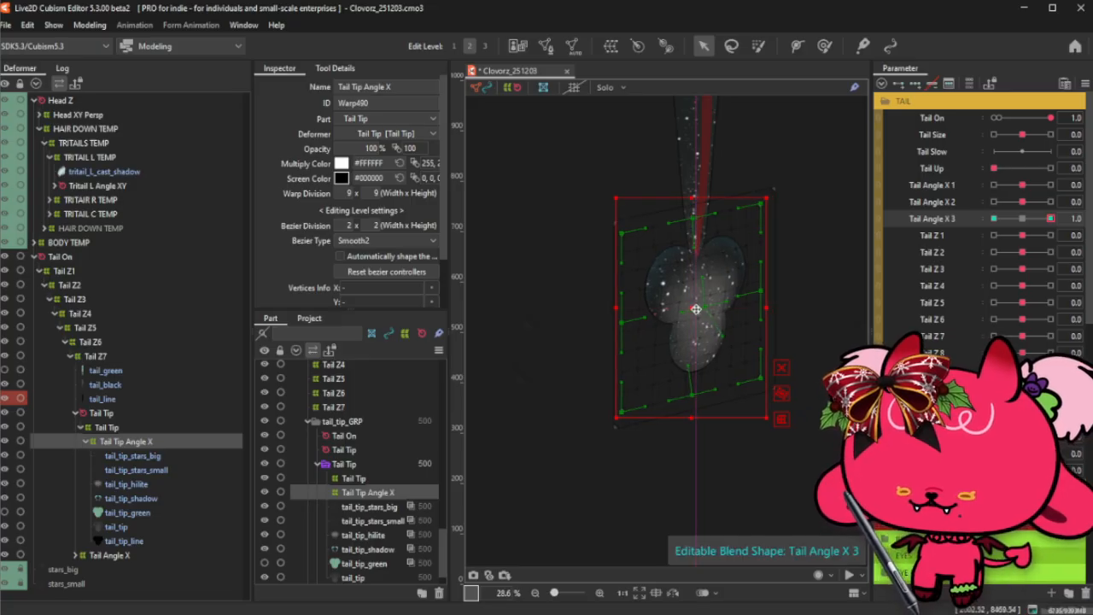
key(ctrl+z)
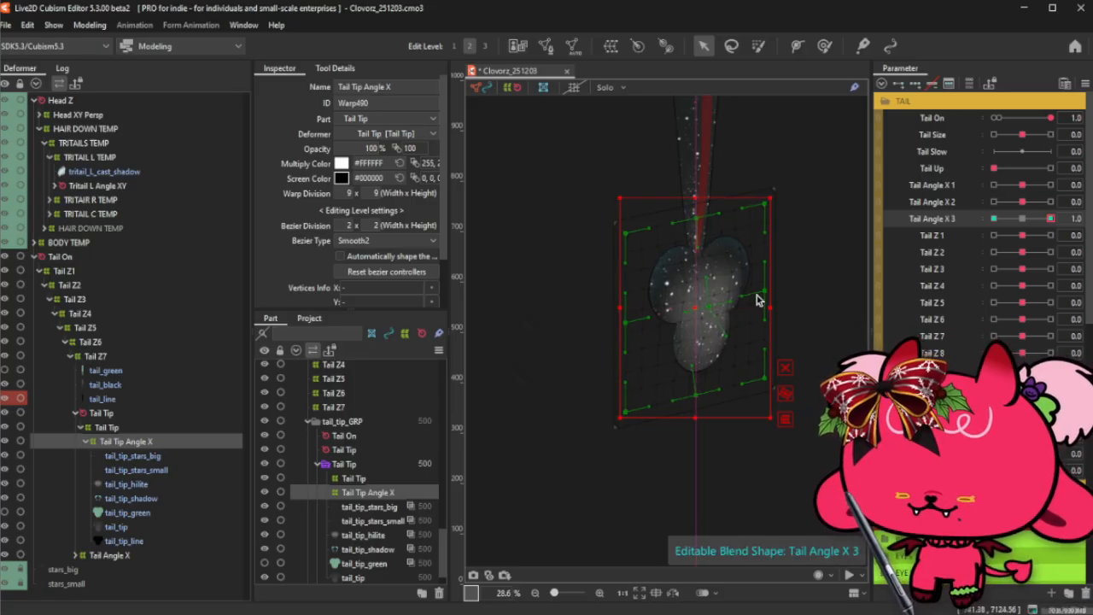
- Widen the parent Tail Tip warp slightly toward the left at Tail Angle X 3 = 1.0 and preview it with the selection hidden
key(ctrl+h)
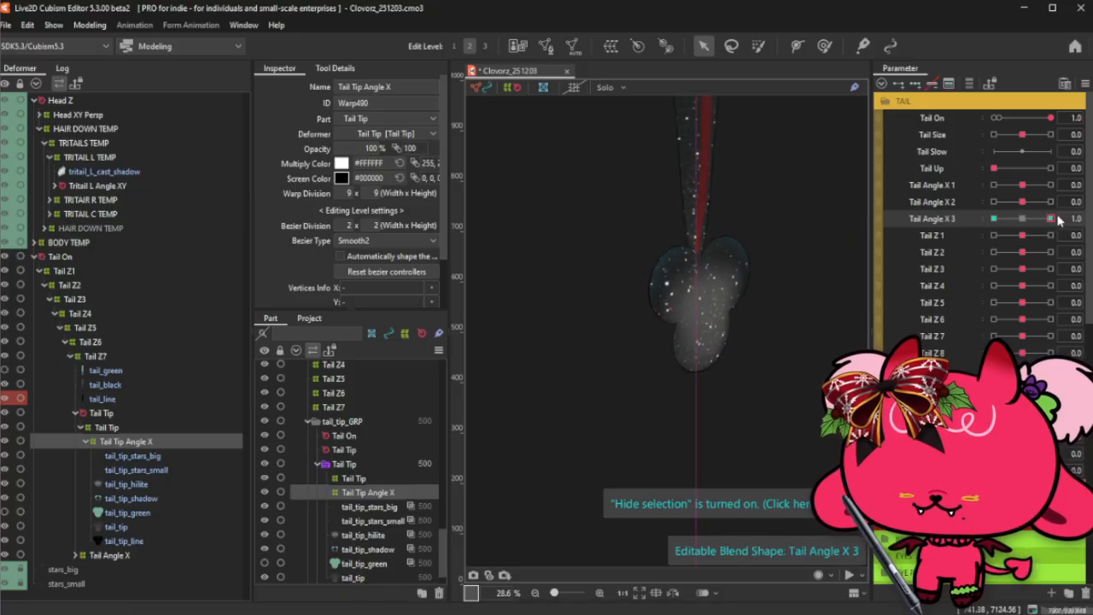
mouse_move(1058, 217)
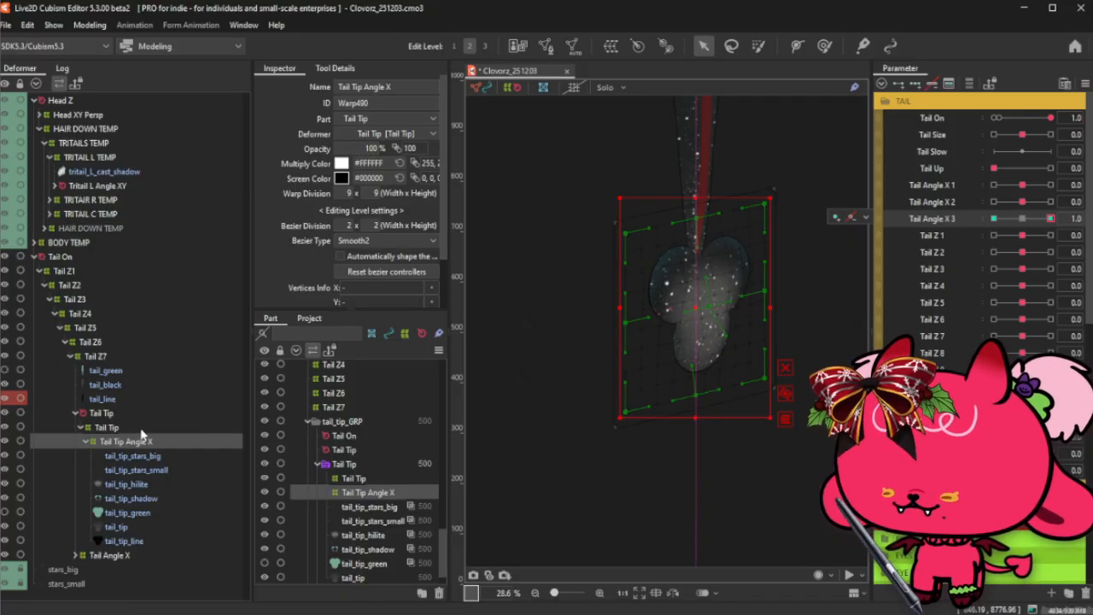
click(648, 300)
drag(607, 312, 601, 311)
key(ctrl+t)
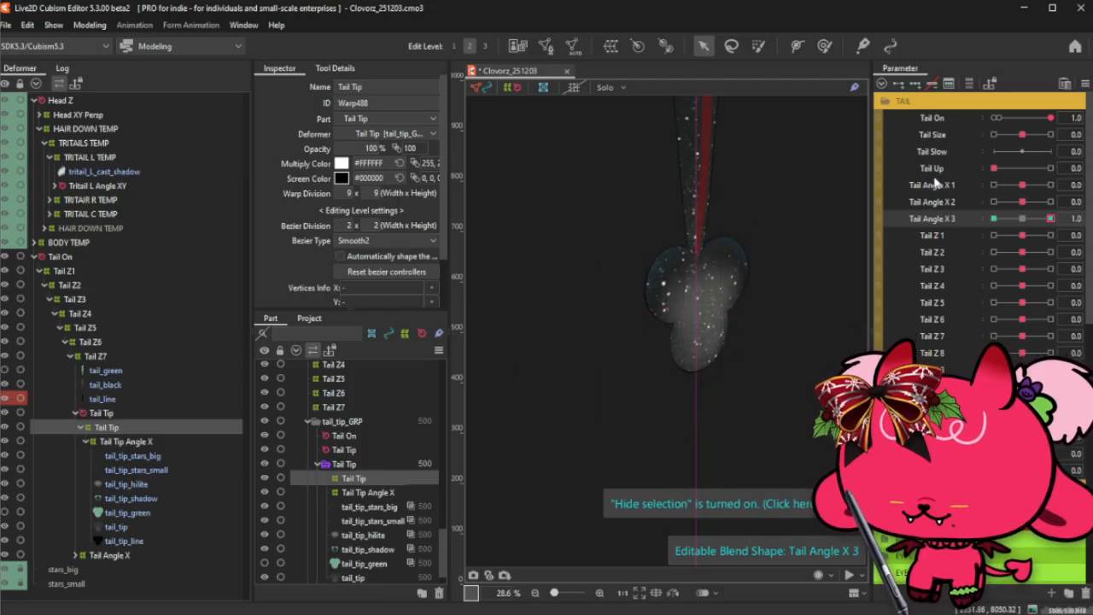
mouse_move(1049, 221)
mouse_down()
mouse_move(1022, 223)
mouse_move(1065, 218)
mouse_up()
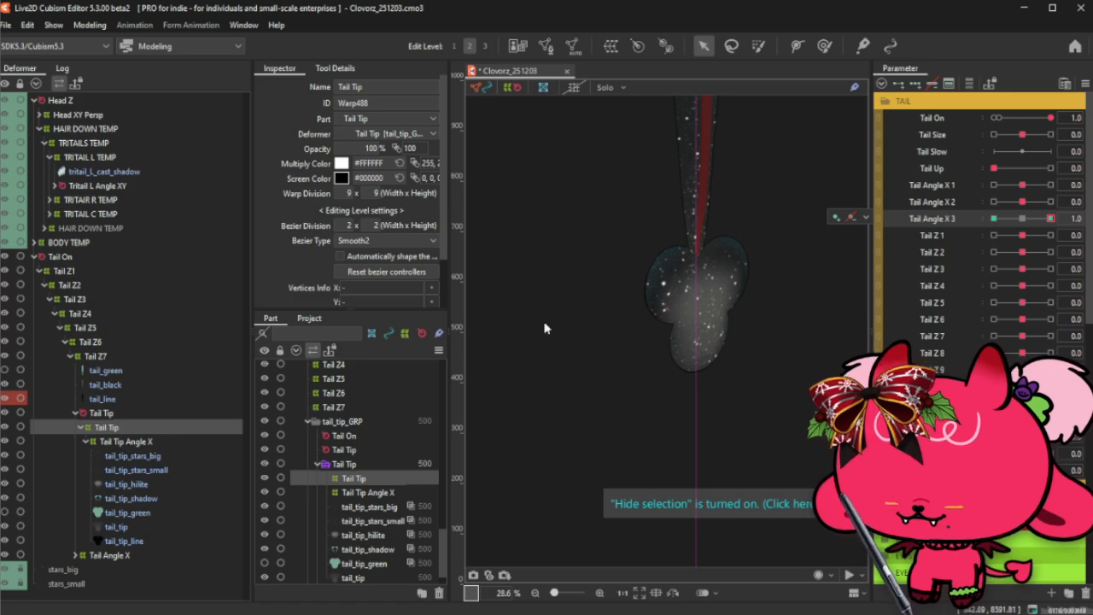
- Shift the Tail Tip warp slightly left and widen it a little, checking the motion along Tail Angle X 3 with the selection hidden
click(683, 310)
drag(690, 309, 689, 309)
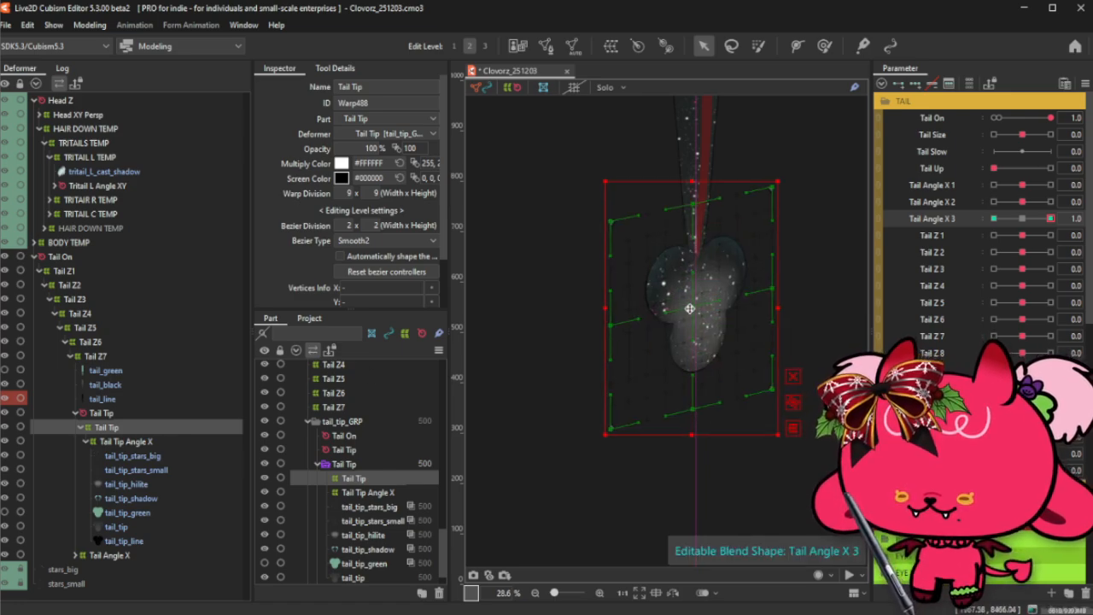
drag(777, 305, 779, 305)
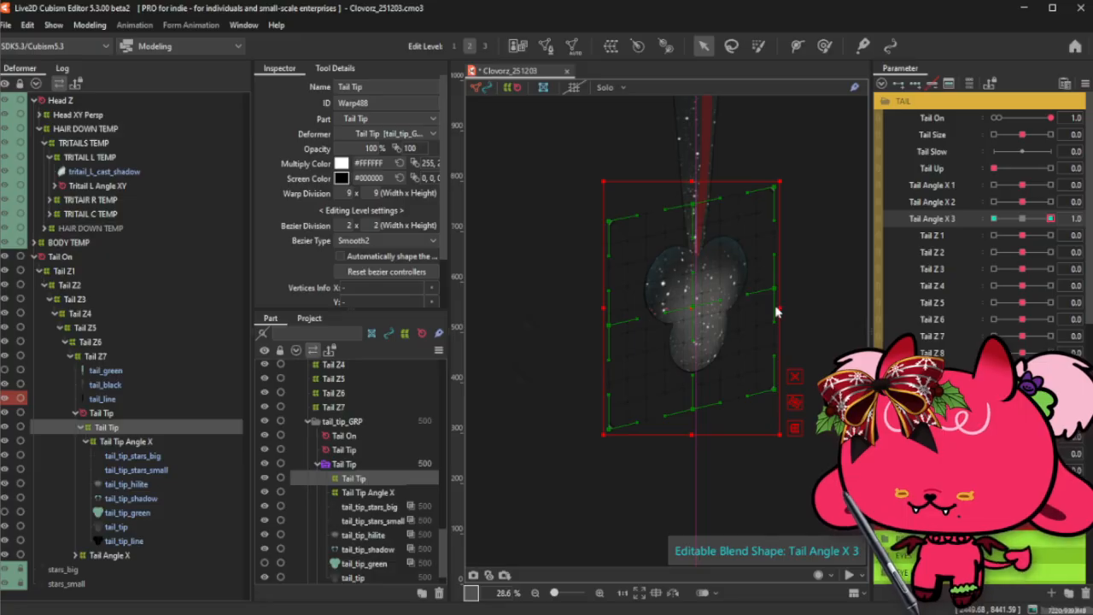
key(ctrl+h)
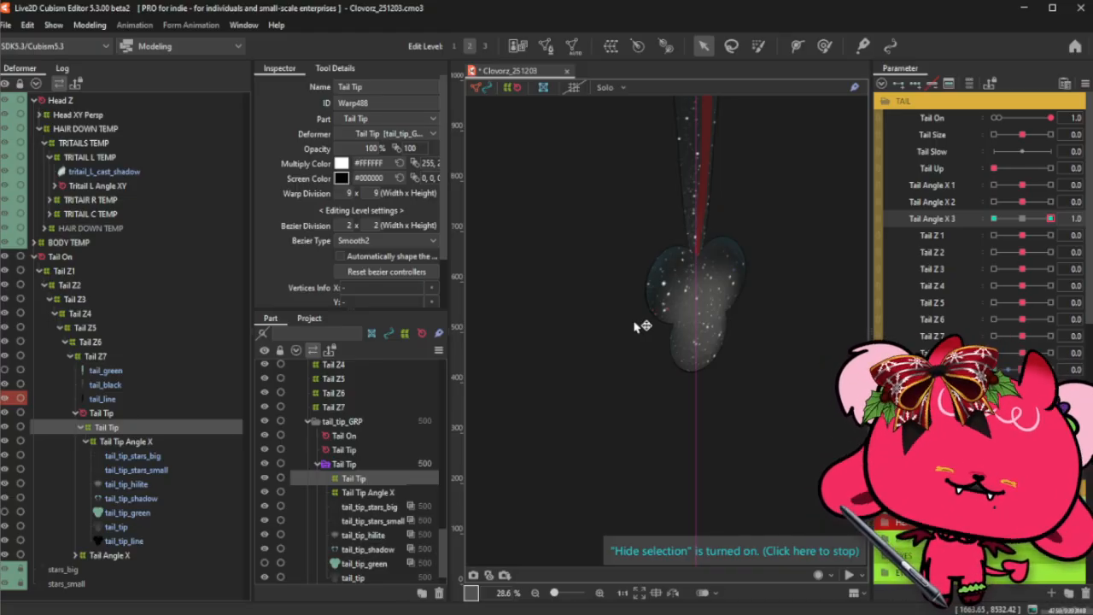
click(1036, 219)
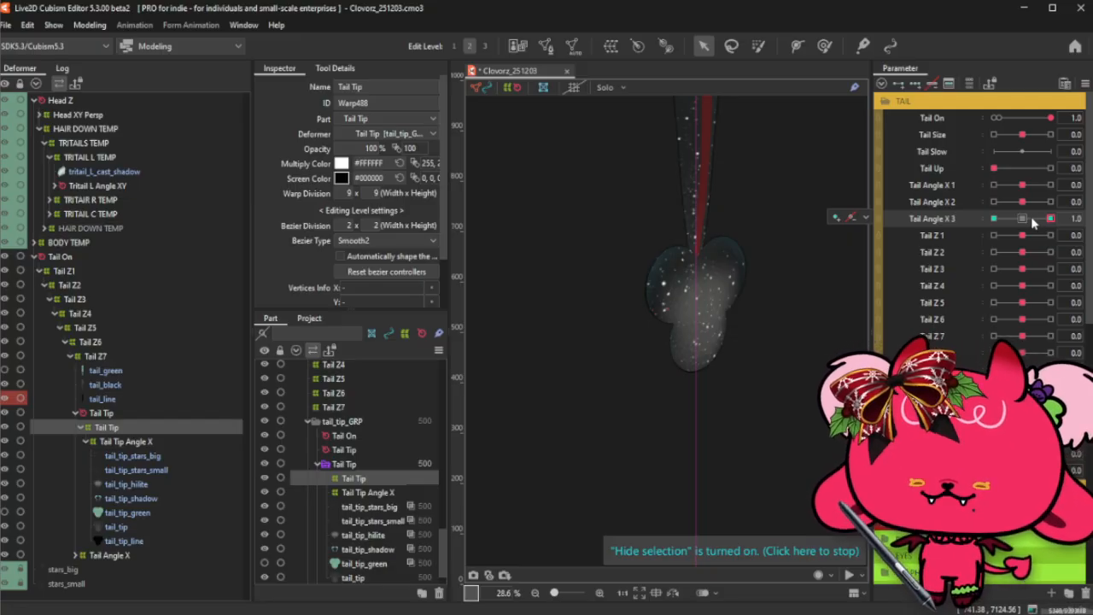
mouse_move(1049, 219)
mouse_down()
mouse_move(1037, 219)
mouse_move(1061, 219)
mouse_move(1026, 222)
mouse_move(1069, 216)
mouse_up()
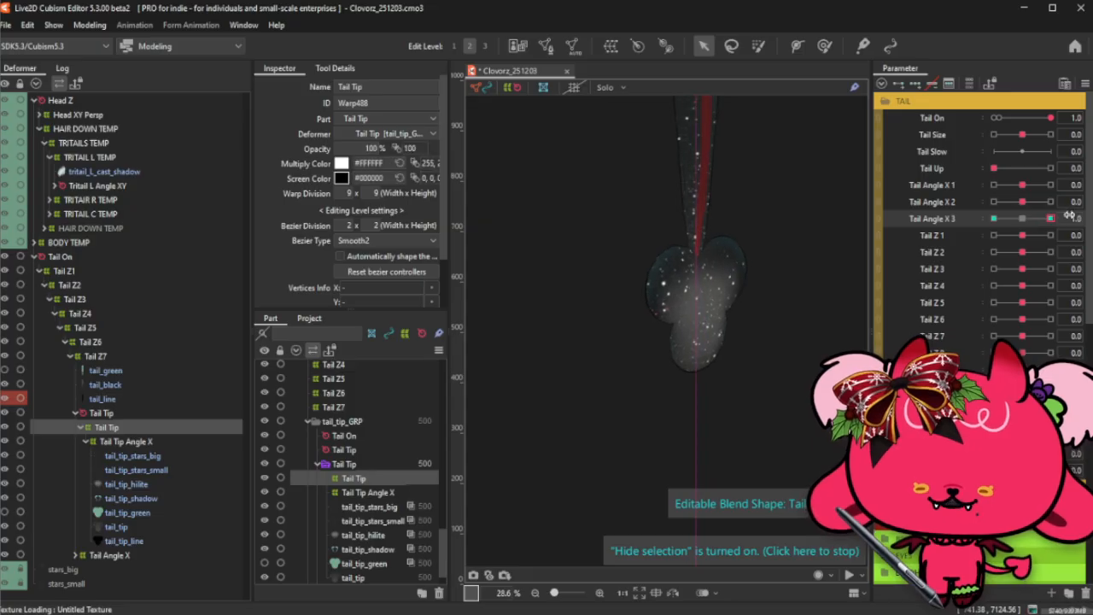
- Reshape the middle of the Tail Tip Angle X warp with the deform brush at Tail Angle X 3 = 1.0 and preview the motion
click(140, 442)
click(825, 44)
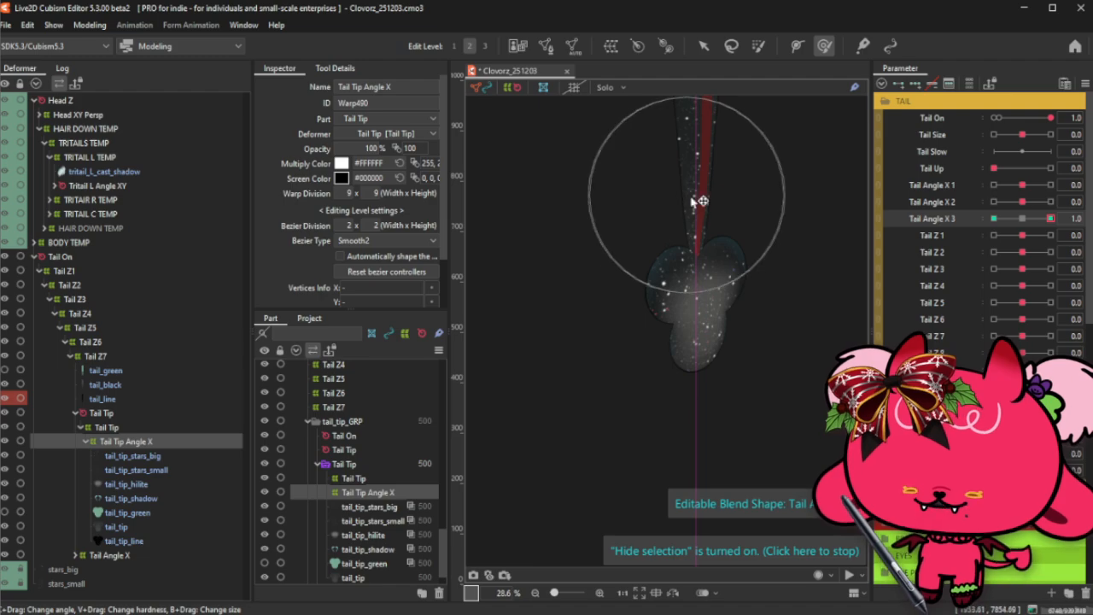
click(694, 197)
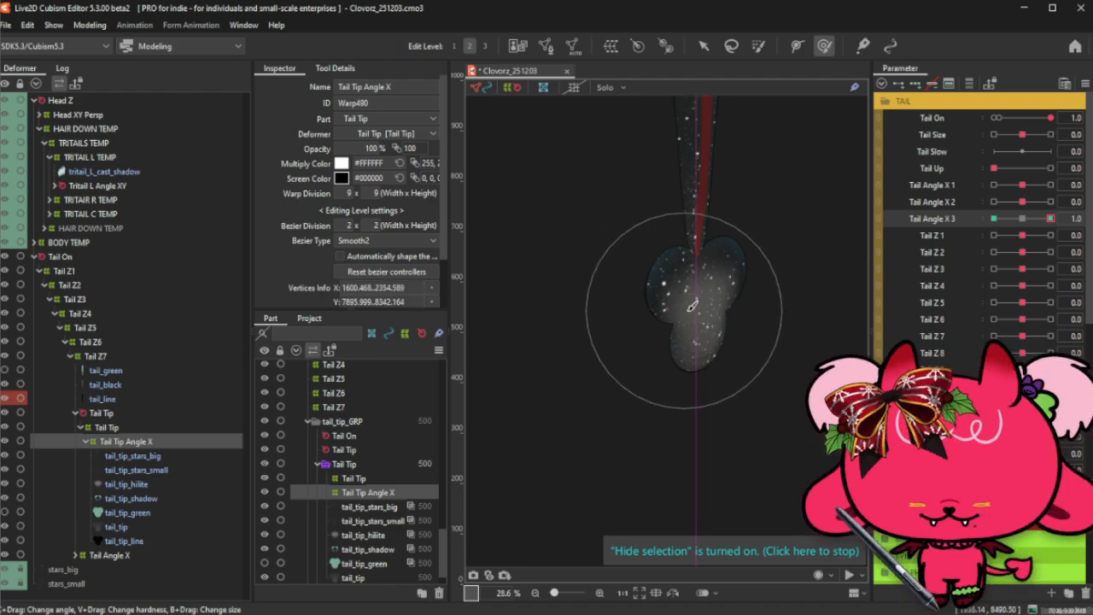
drag(698, 260, 701, 298)
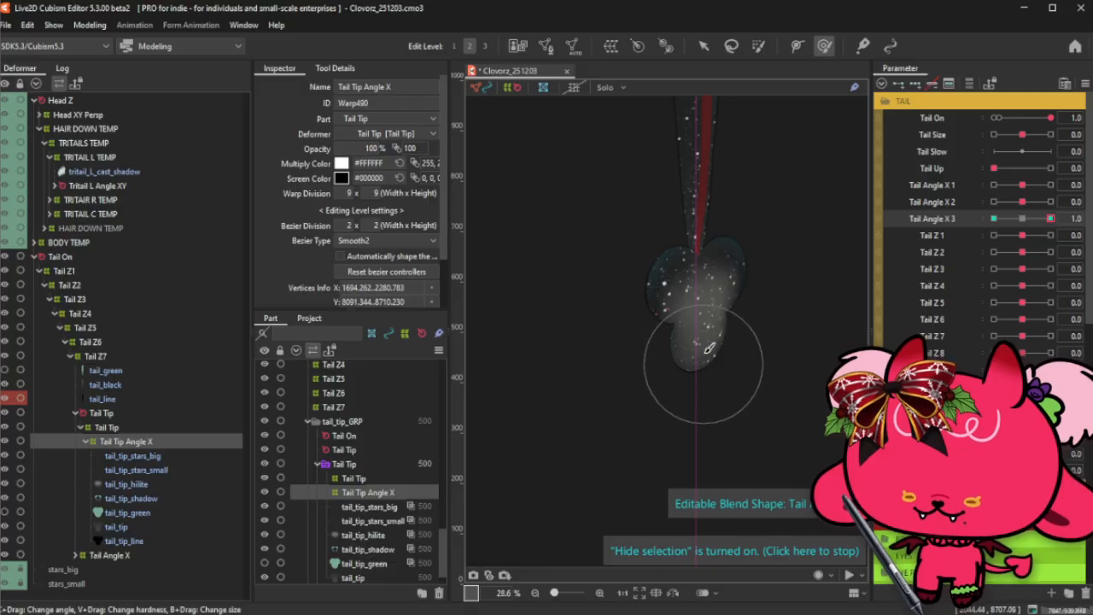
mouse_move(1050, 219)
mouse_down()
mouse_move(1032, 221)
mouse_move(1057, 219)
mouse_up()
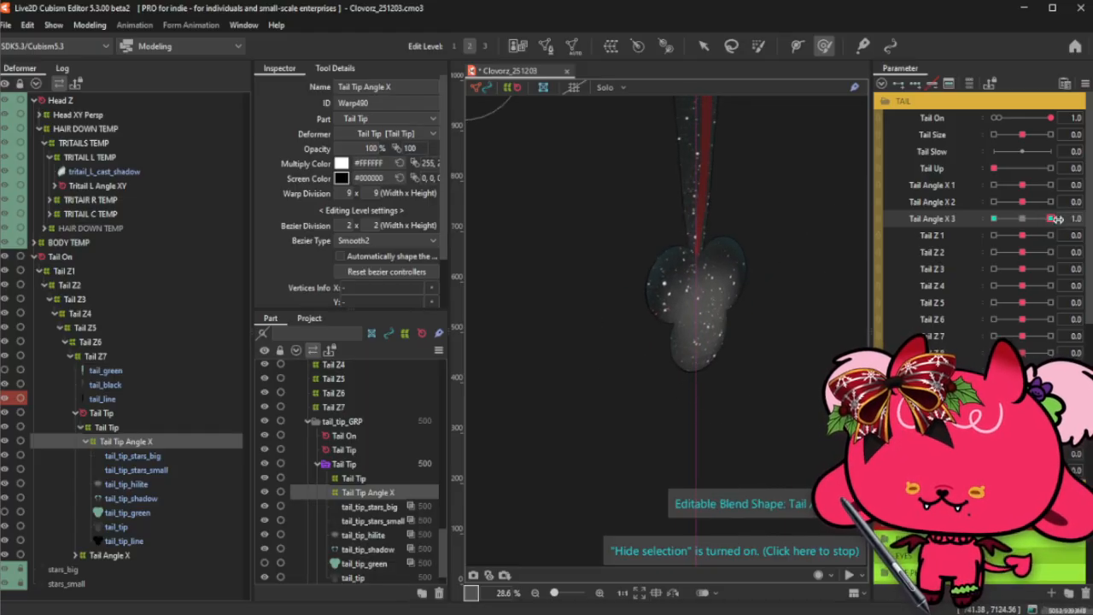
- Brush the left edge of the Tail Tip Angle X warp outward and check the turn between 0.0 and 1.0 on Tail Angle X 3
click(116, 428)
click(703, 46)
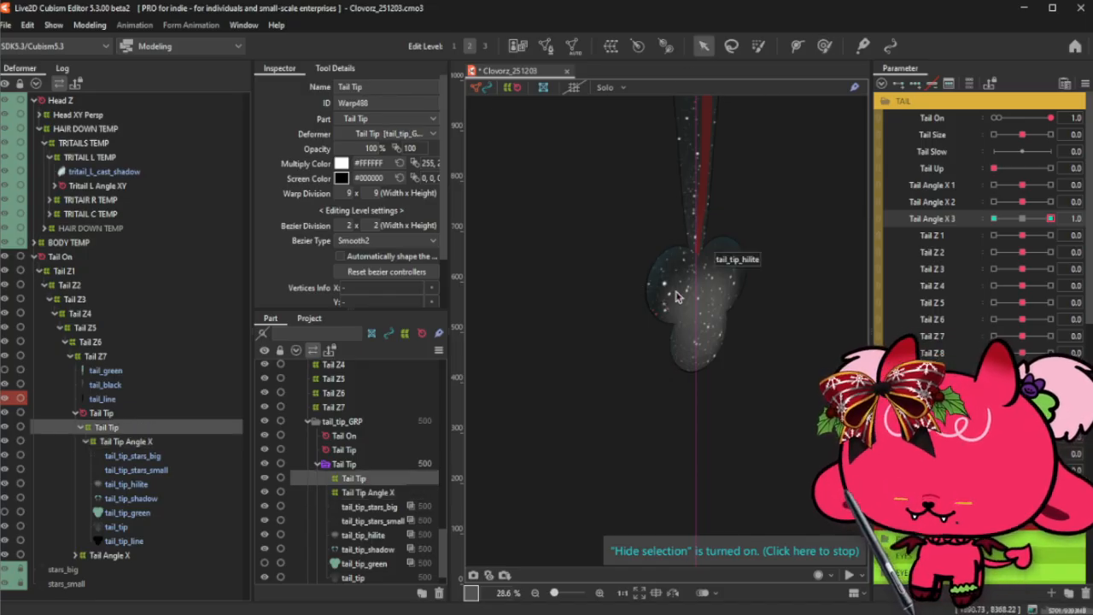
click(823, 45)
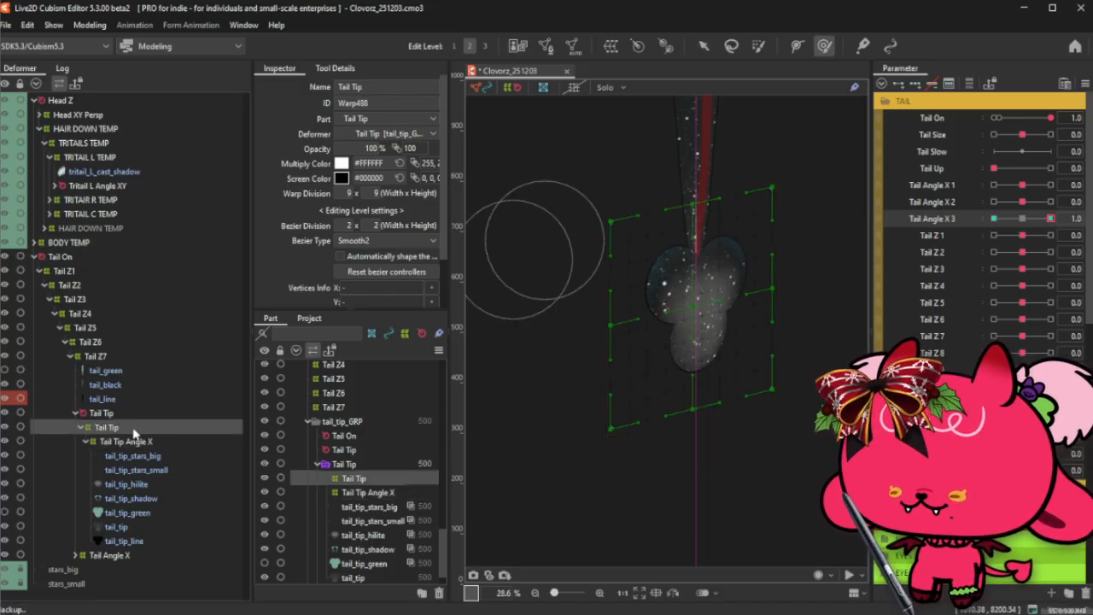
click(128, 441)
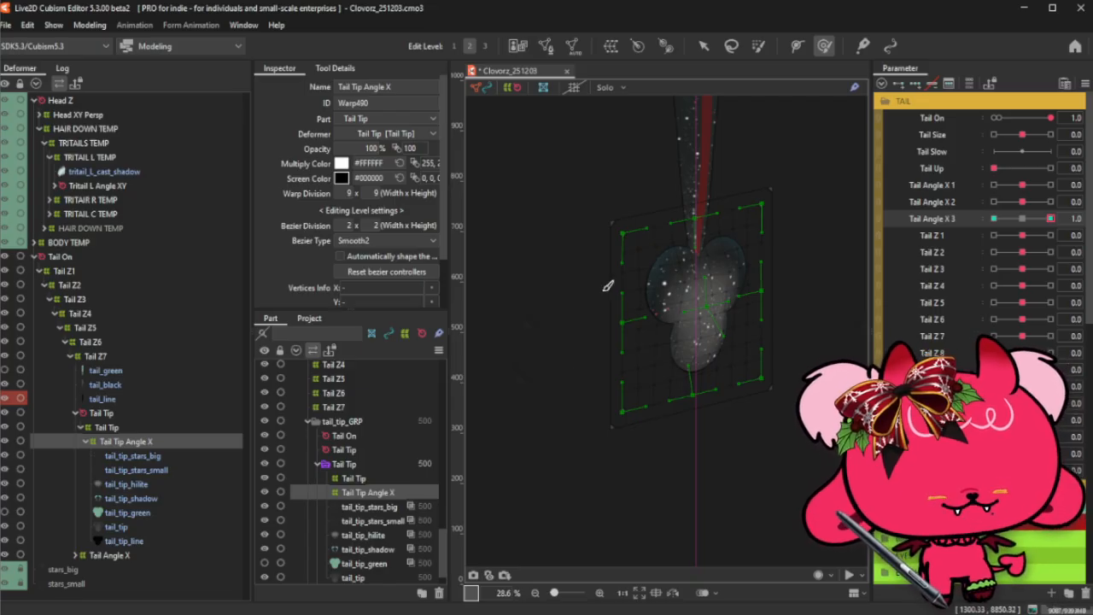
mouse_move(634, 333)
mouse_down()
mouse_move(638, 312)
mouse_move(624, 304)
mouse_move(619, 275)
mouse_move(642, 335)
mouse_move(777, 290)
mouse_up()
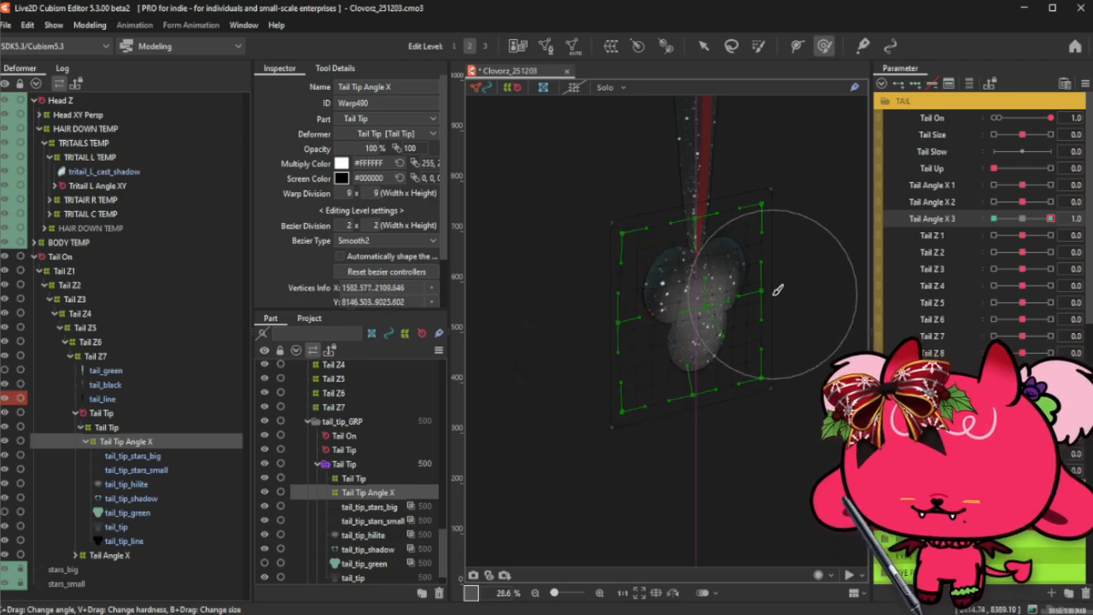
key(ctrl+t)
click(1030, 219)
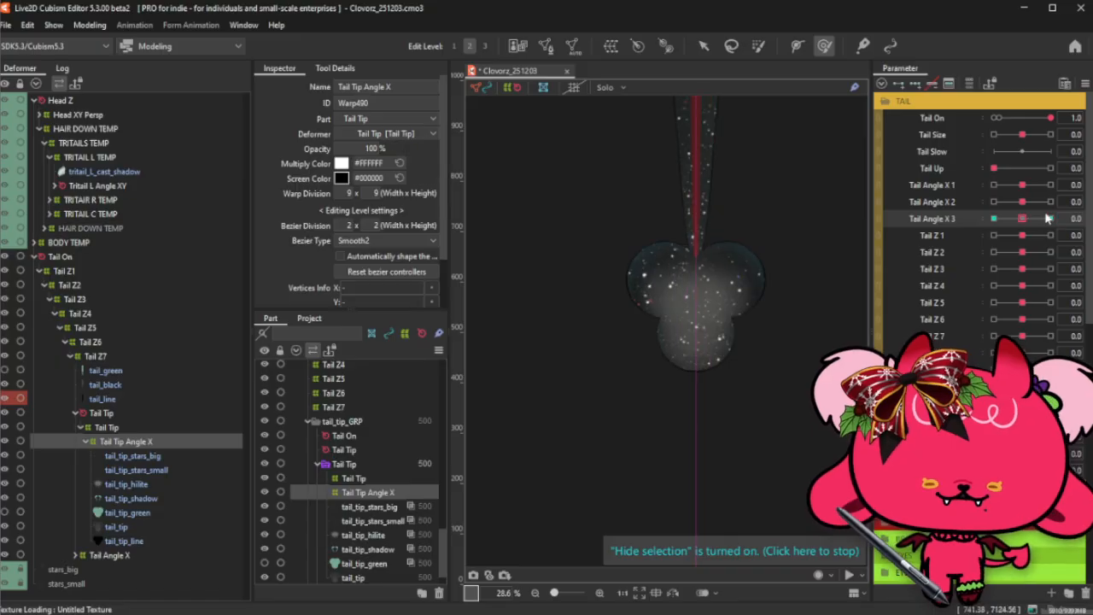
drag(1028, 239, 1057, 223)
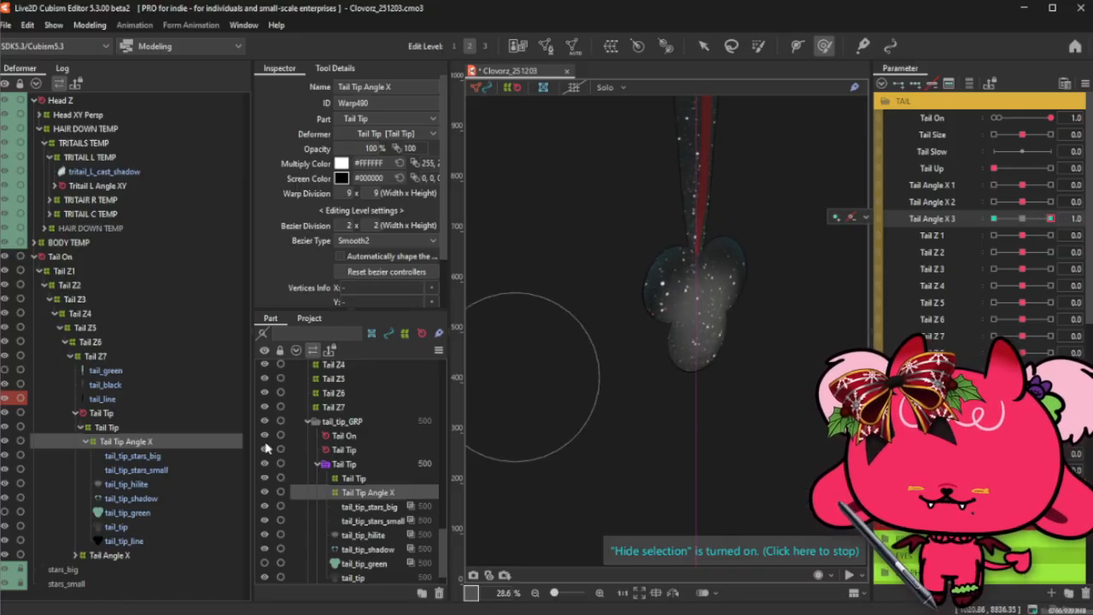
- Widen the Tail Tip warp slightly toward the left at Tail Angle X 3 = 1.0 and preview it back toward 0.0 with the selection hidden
click(114, 428)
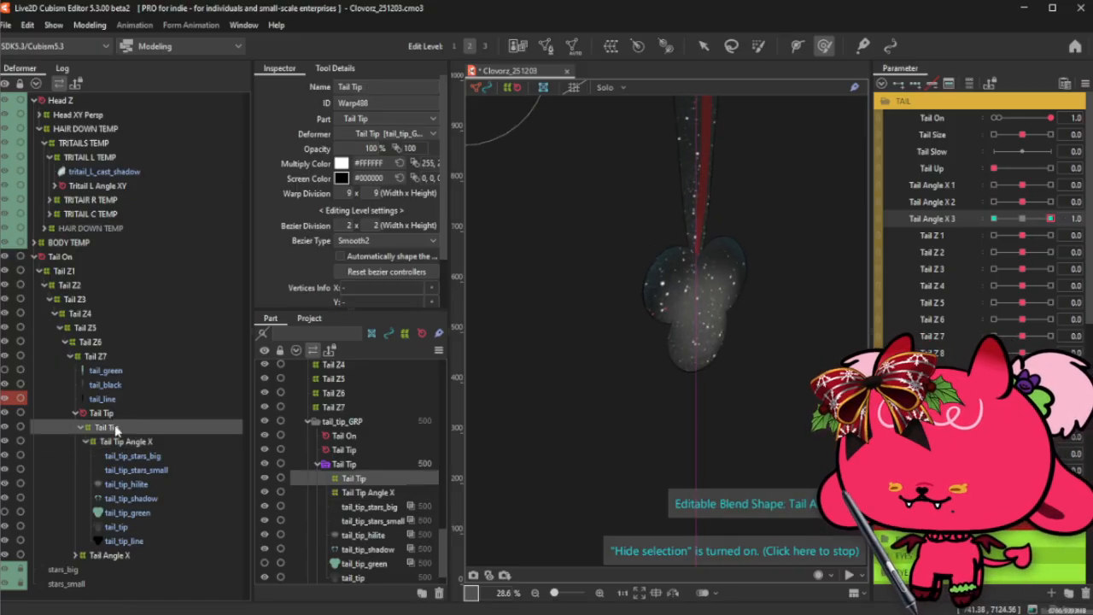
click(703, 45)
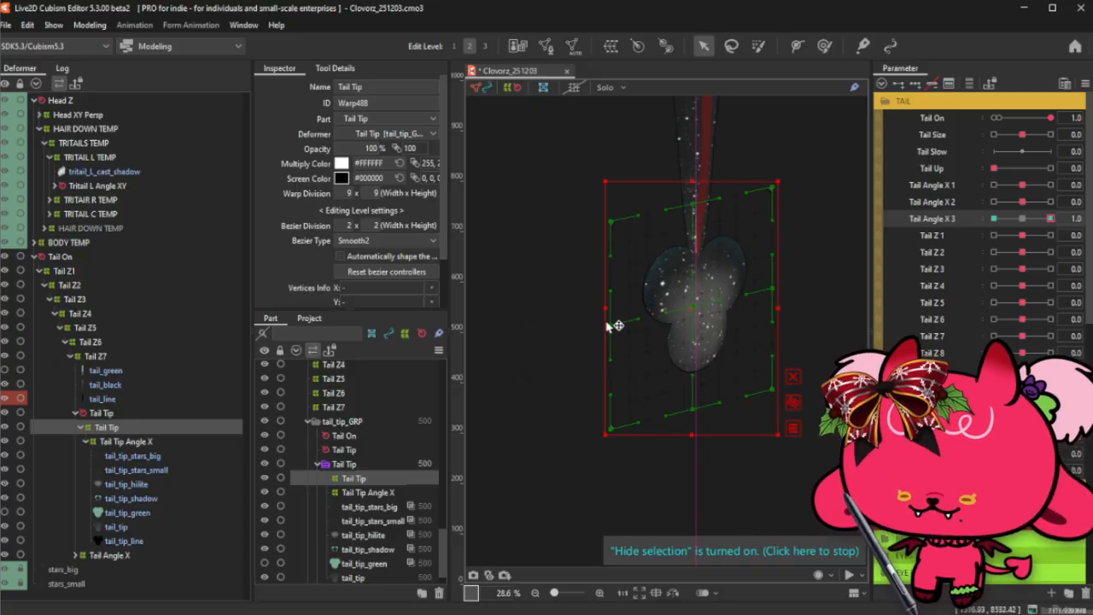
drag(606, 311, 601, 311)
key(ctrl+h)
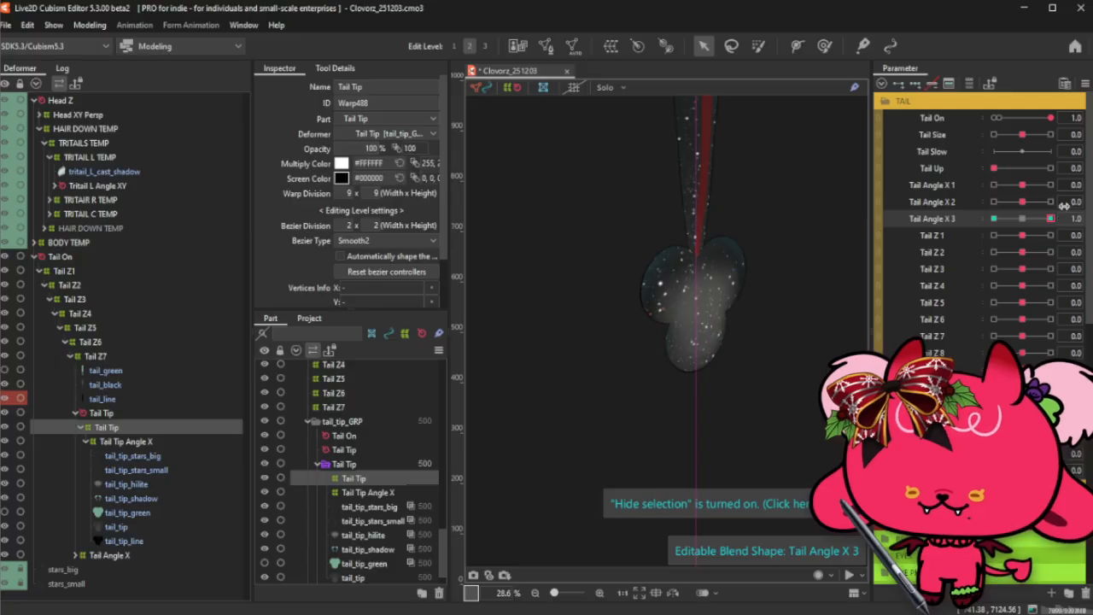
click(1024, 220)
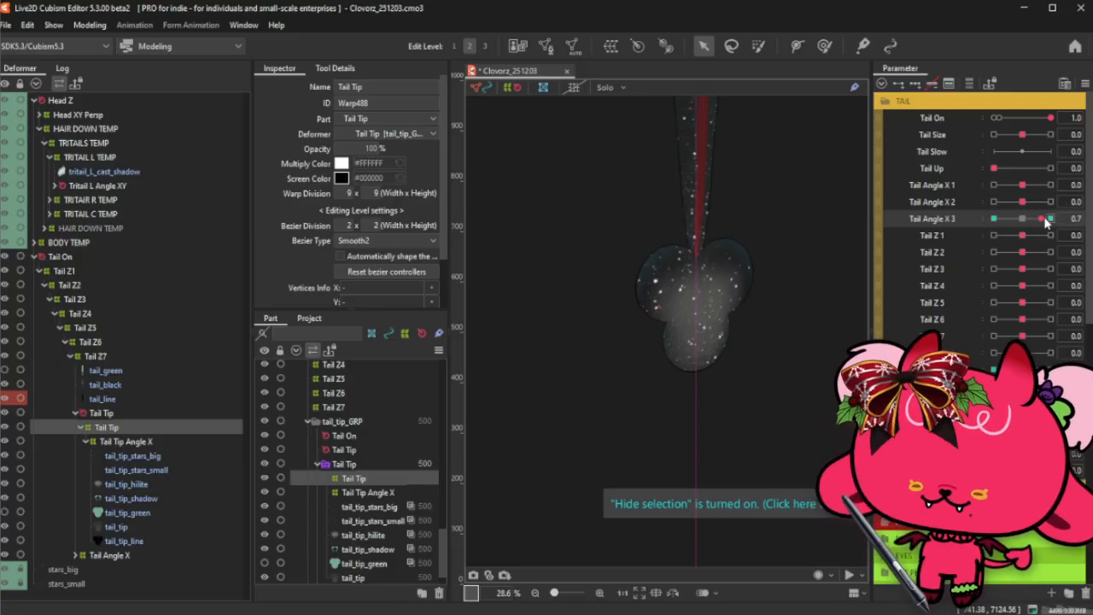
drag(1025, 227, 1021, 227)
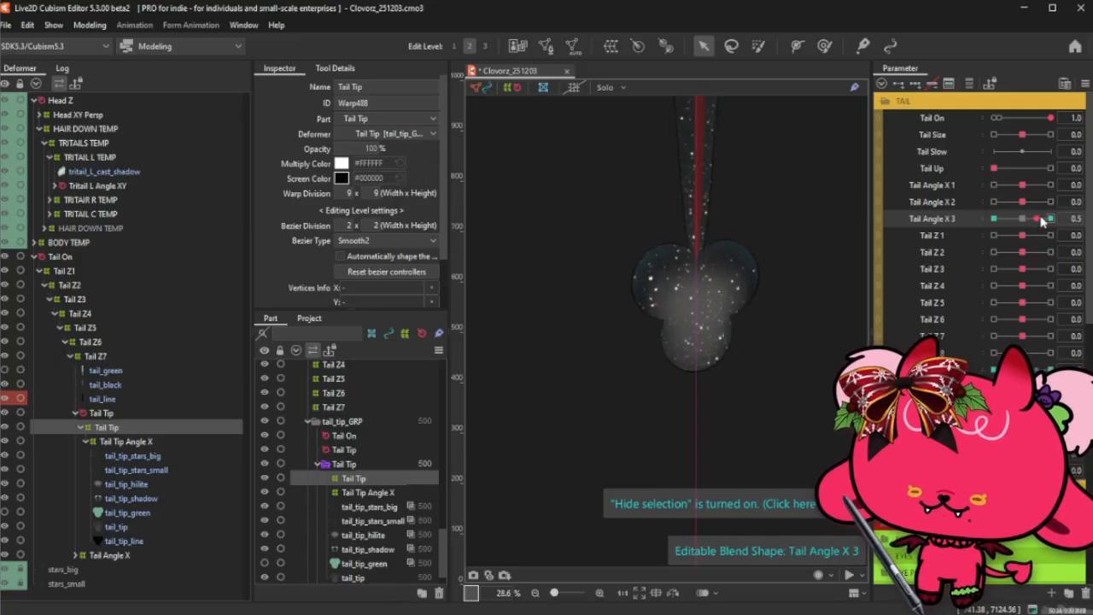
- Try mirroring the Tail Tip and Tail Tip Angle X warps together from Tail Angle X 3 = 1.0 with Motion Mirroring, checking the negative side
click(1051, 219)
ctrl+click(119, 441)
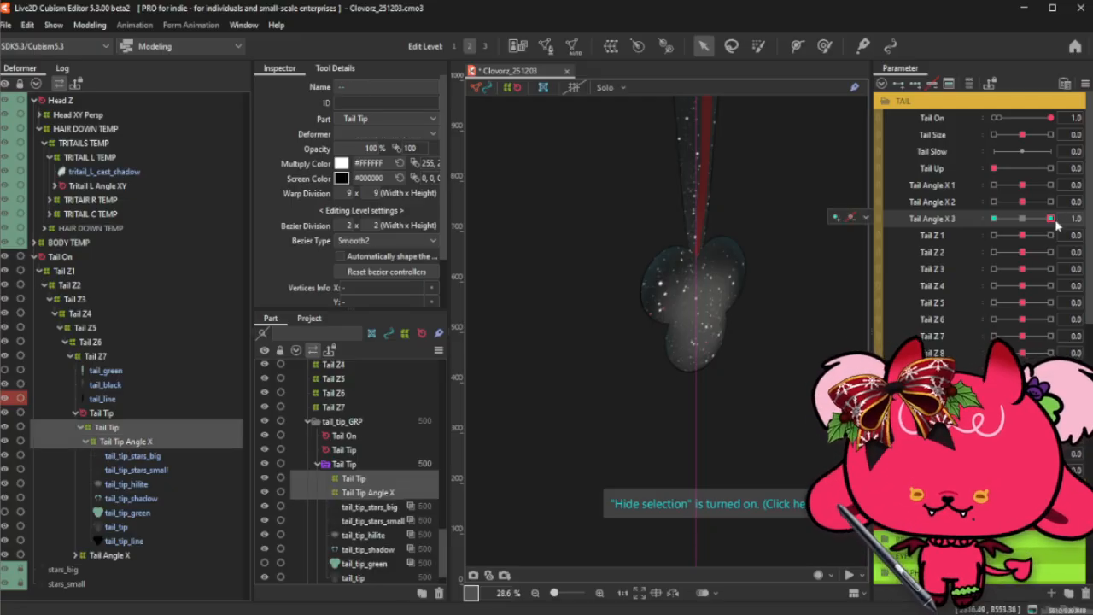
key(ctrl+m)
click(531, 440)
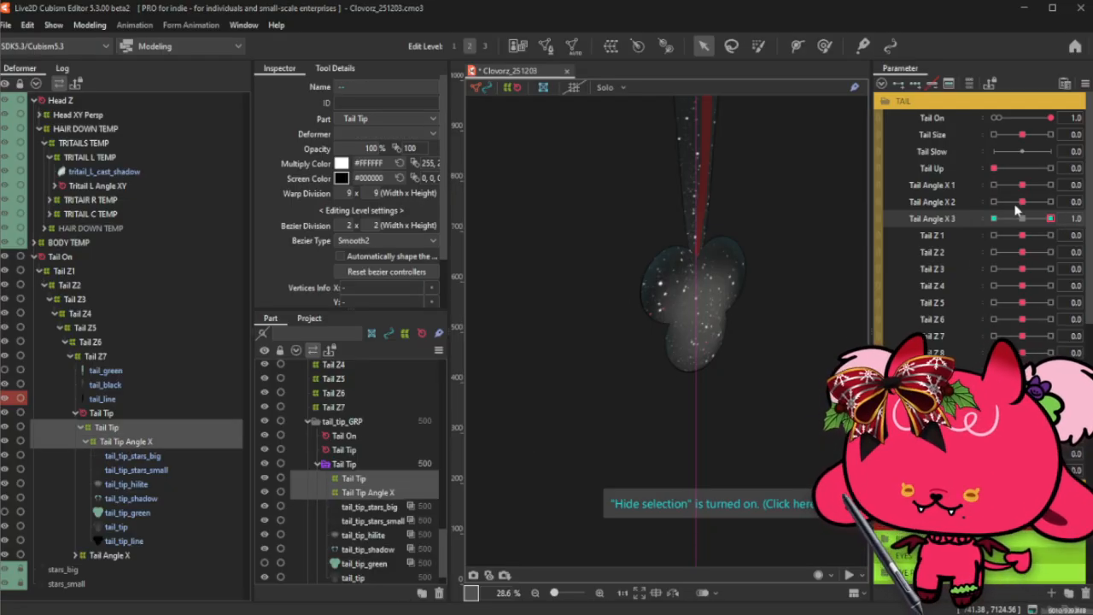
click(994, 219)
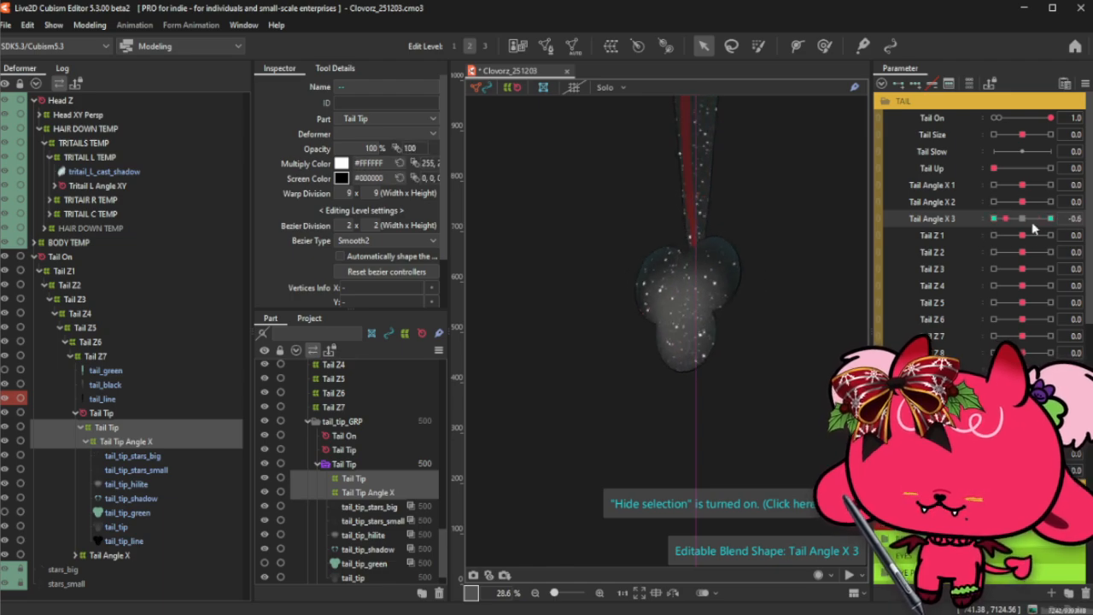
click(1051, 218)
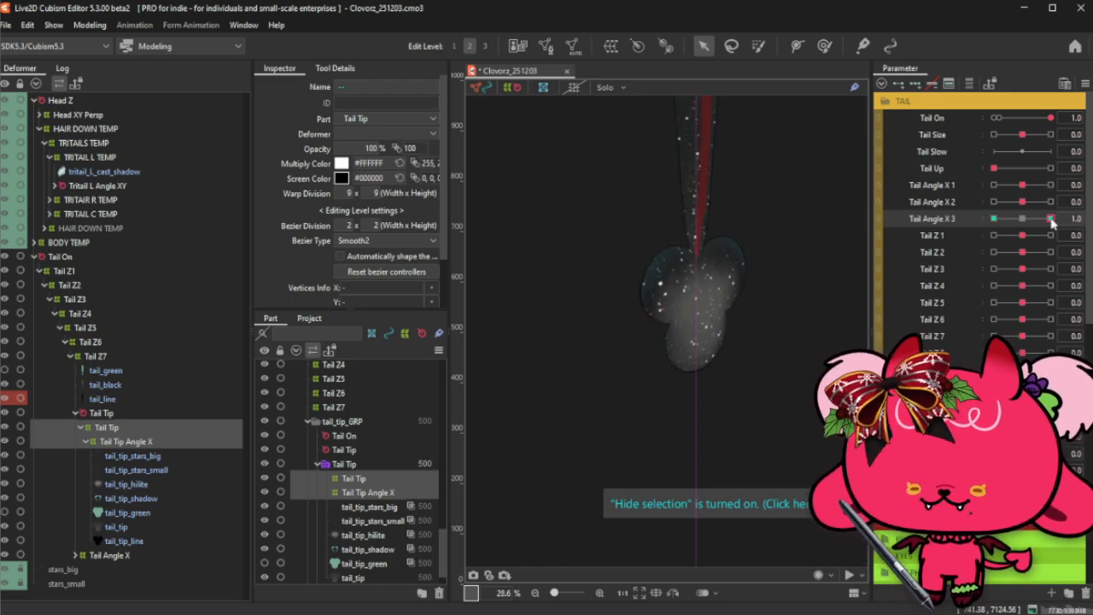
- Reset the Tail Tip warp to its neutral shape at Tail Angle X 3 = 1.0 and flip Tail Tip Angle X horizontally with Motion Mirroring
click(183, 440)
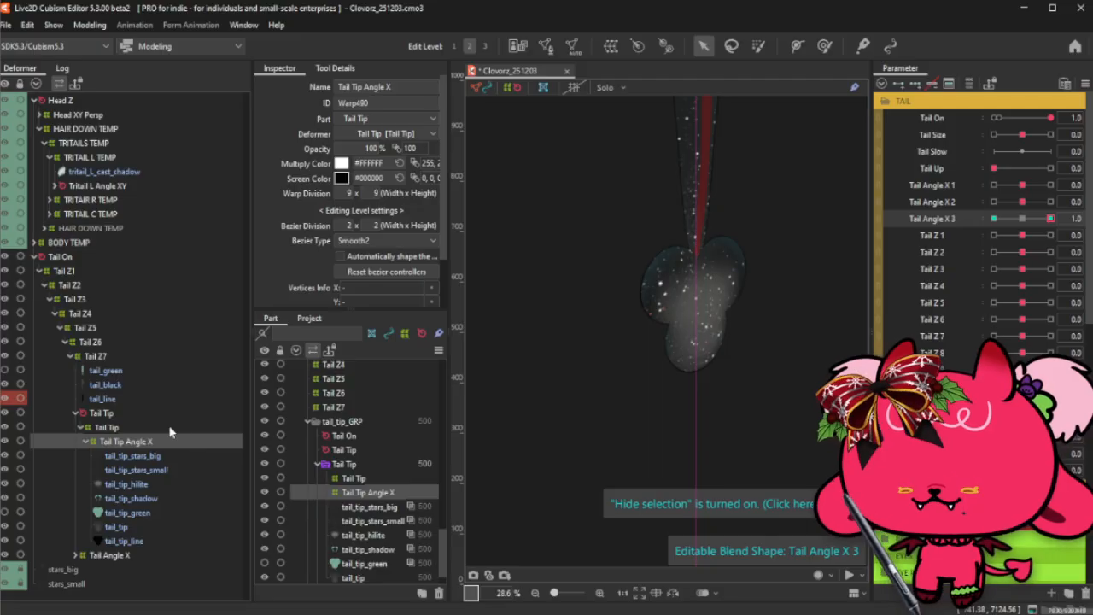
key(Up)
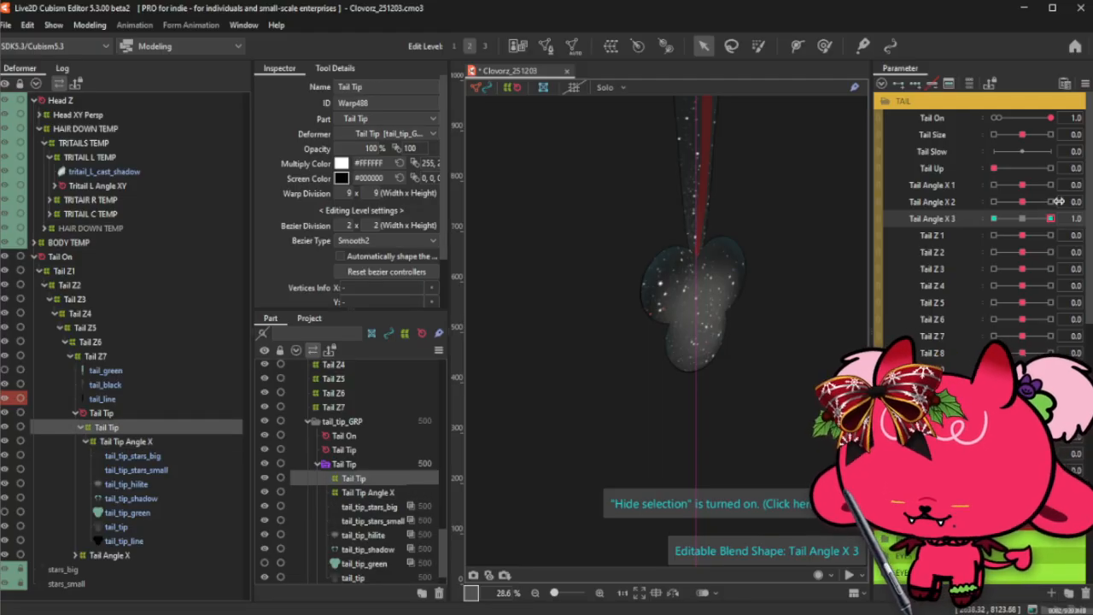
click(1022, 218)
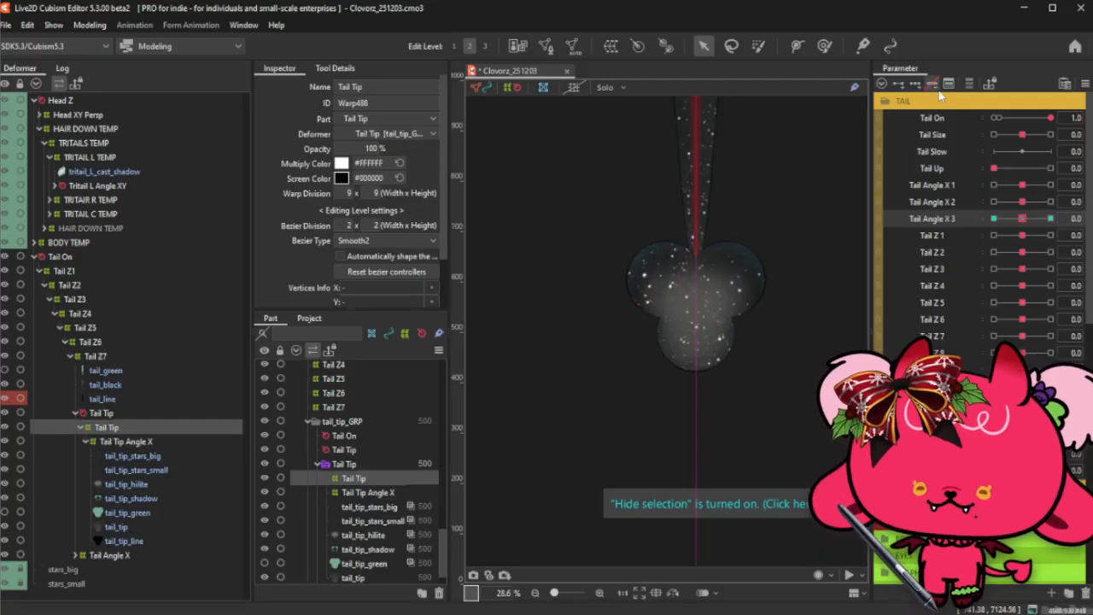
key(Down)
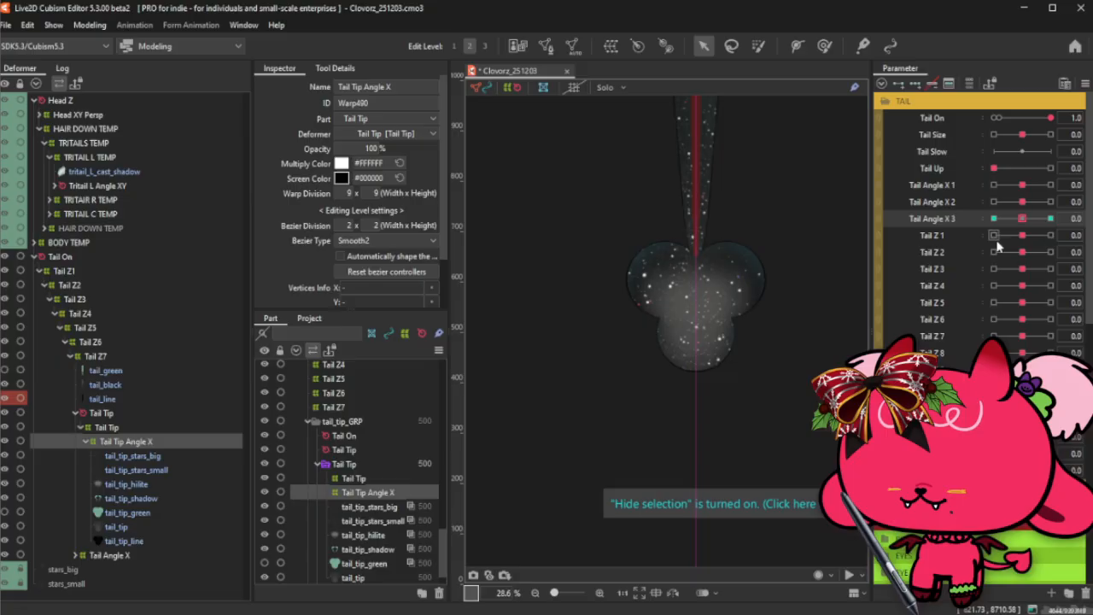
click(1050, 219)
key(ctrl+m)
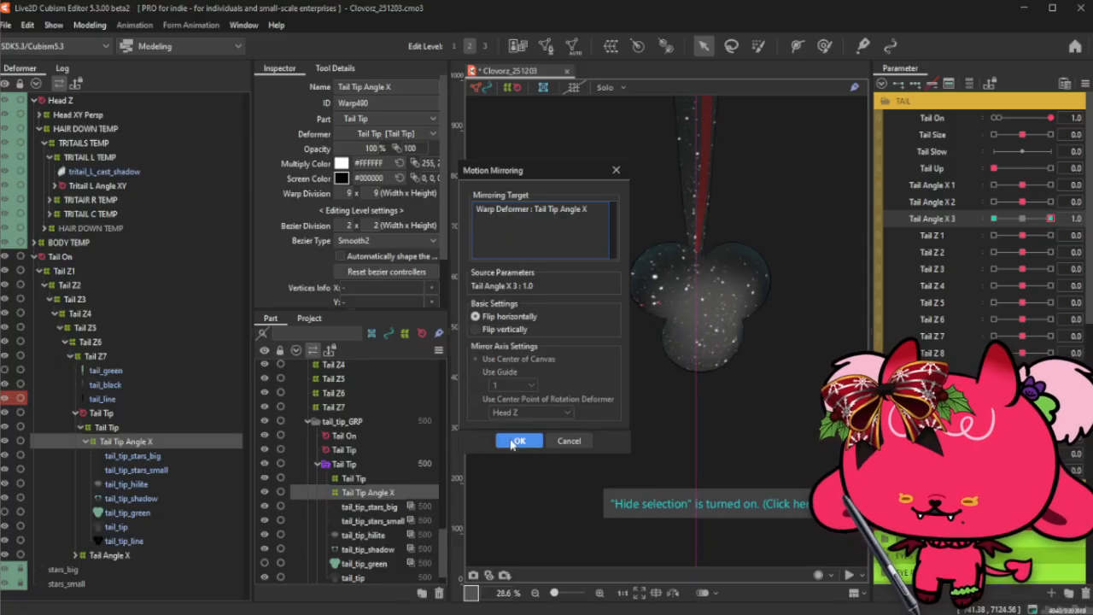
click(516, 442)
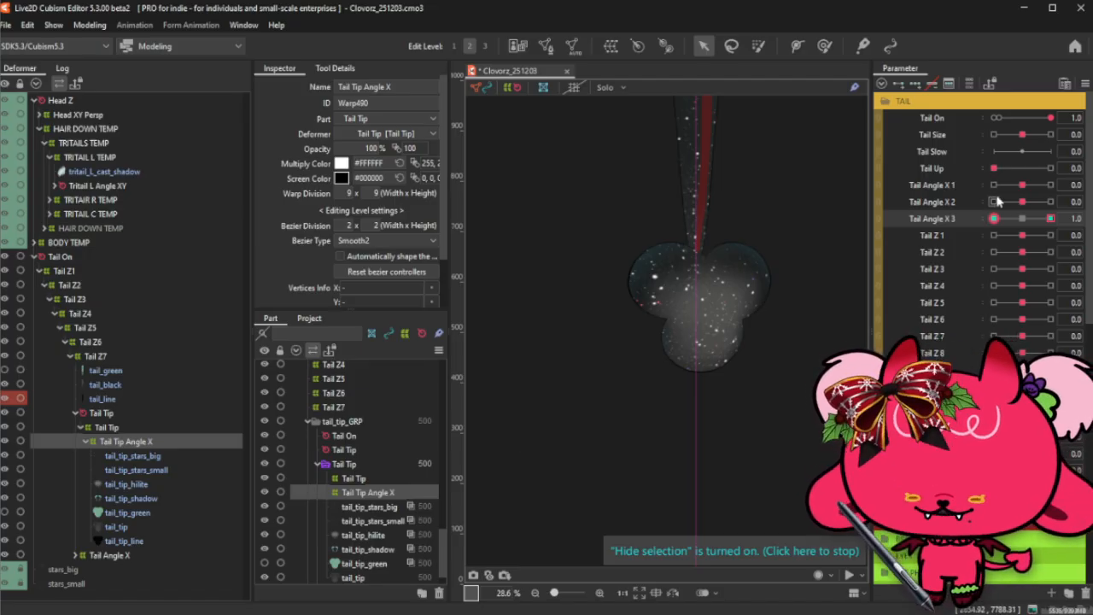
- Compare the Tail Tip and Tail Tip Angle X warps between 0.0 and 1.0 on Tail Angle X 3, stepping through the latest changes
click(1050, 219)
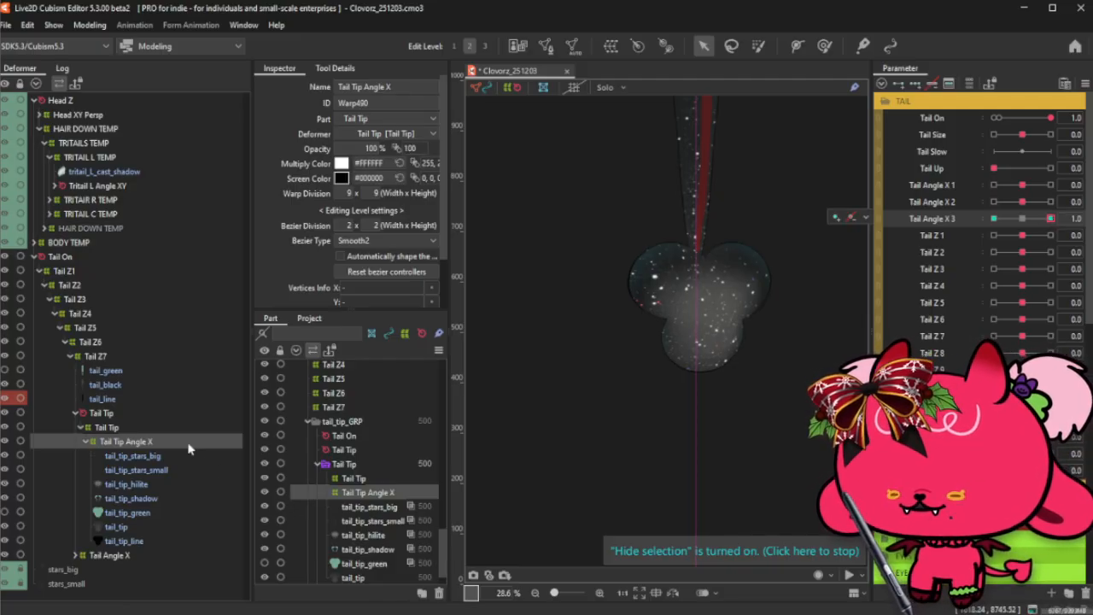
click(1033, 220)
drag(1033, 220, 1050, 220)
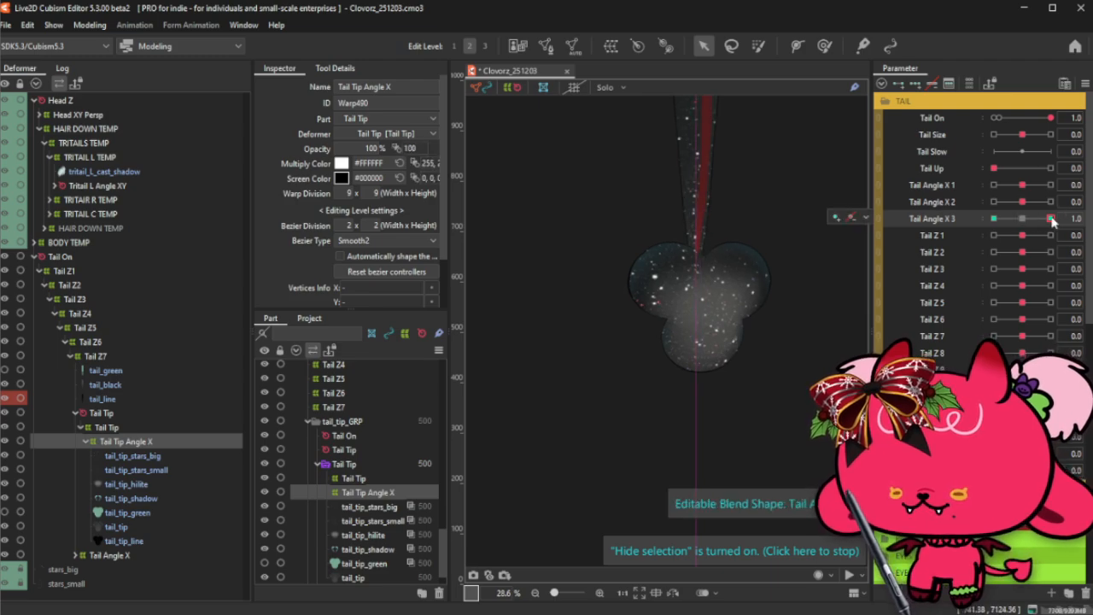
click(184, 425)
key(ctrl+z)
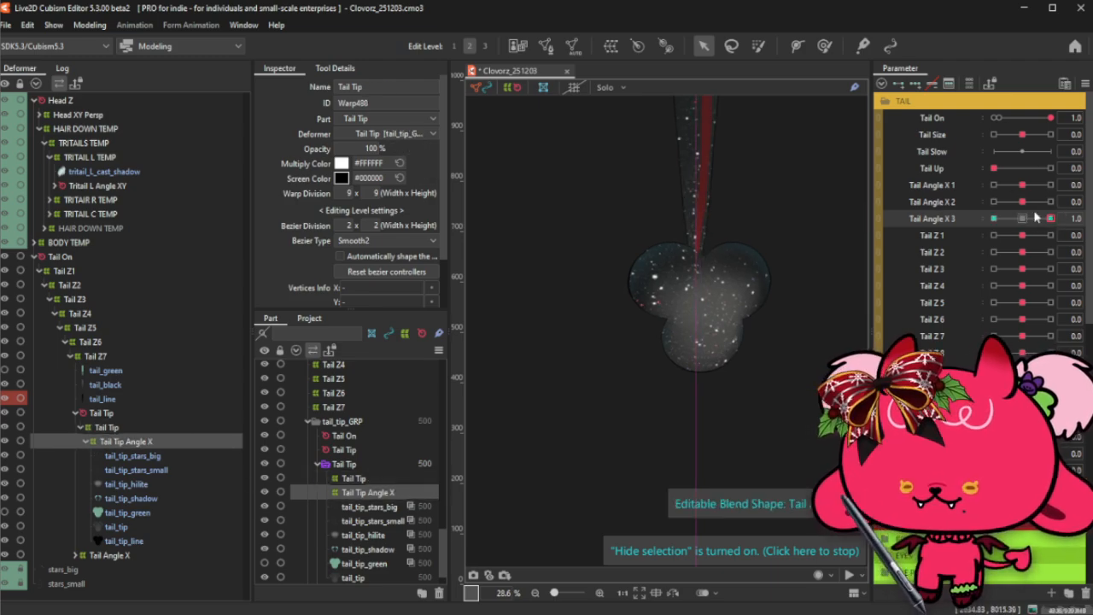
key(ctrl+y)
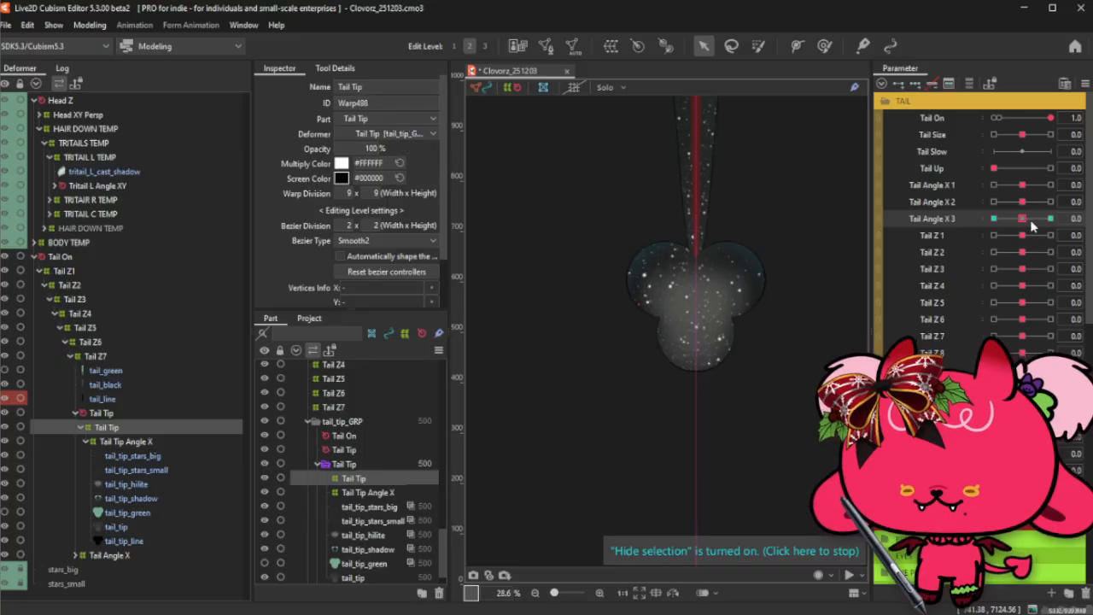
mouse_move(1044, 223)
mouse_down()
mouse_move(1023, 220)
mouse_move(1050, 220)
mouse_up()
key(ctrl+z)
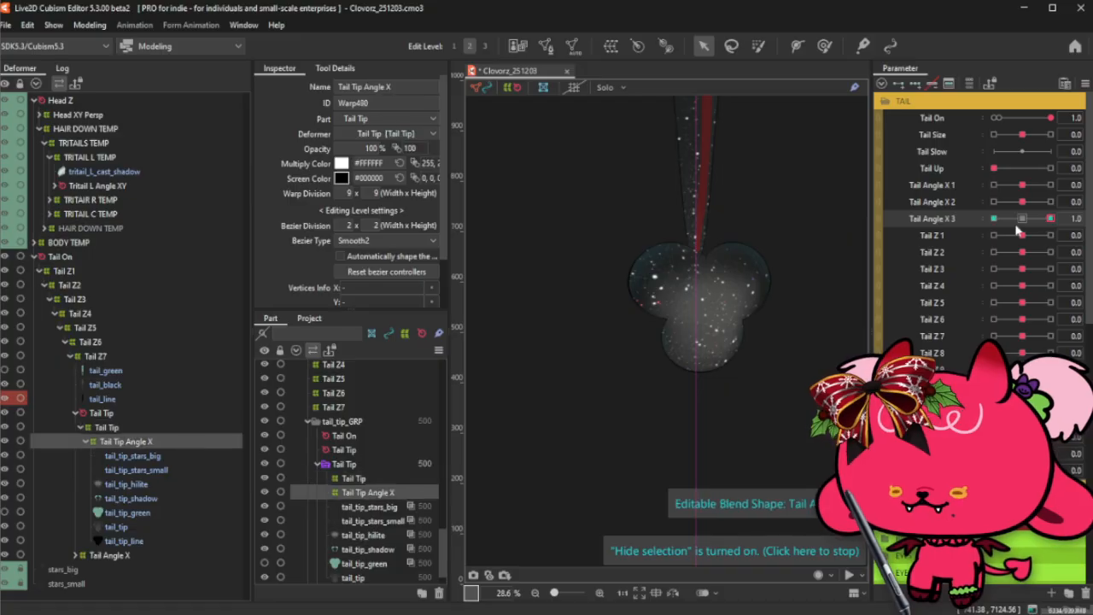
- Mirror only the Tail Tip Angle X warp horizontally from Tail Angle X 3 = 1.0 and check the result between -1.0 and 0.0
key(ctrl+shift+m)
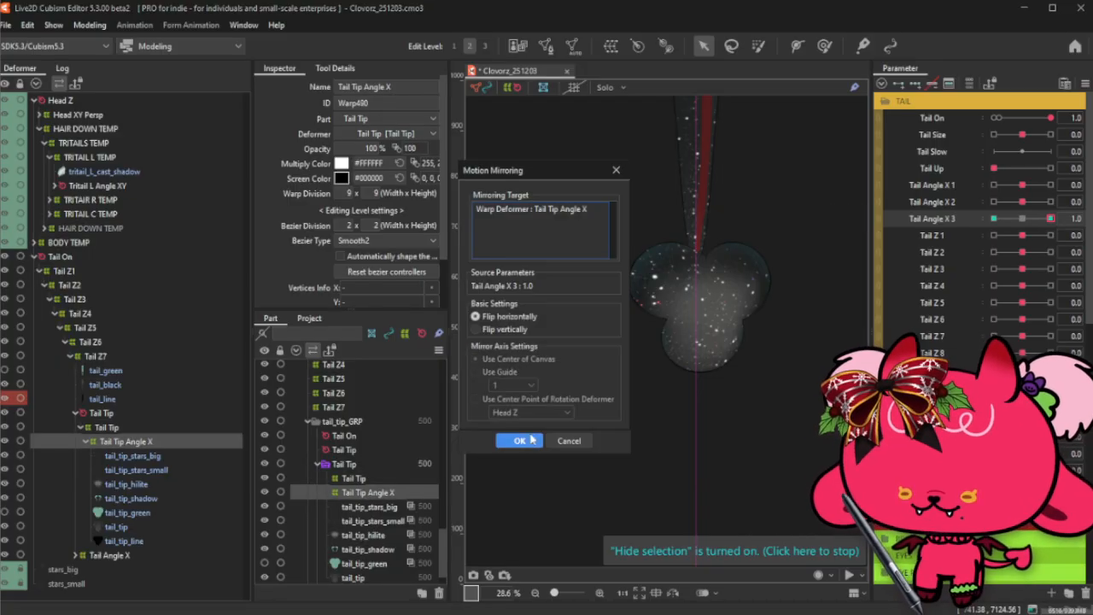
click(521, 440)
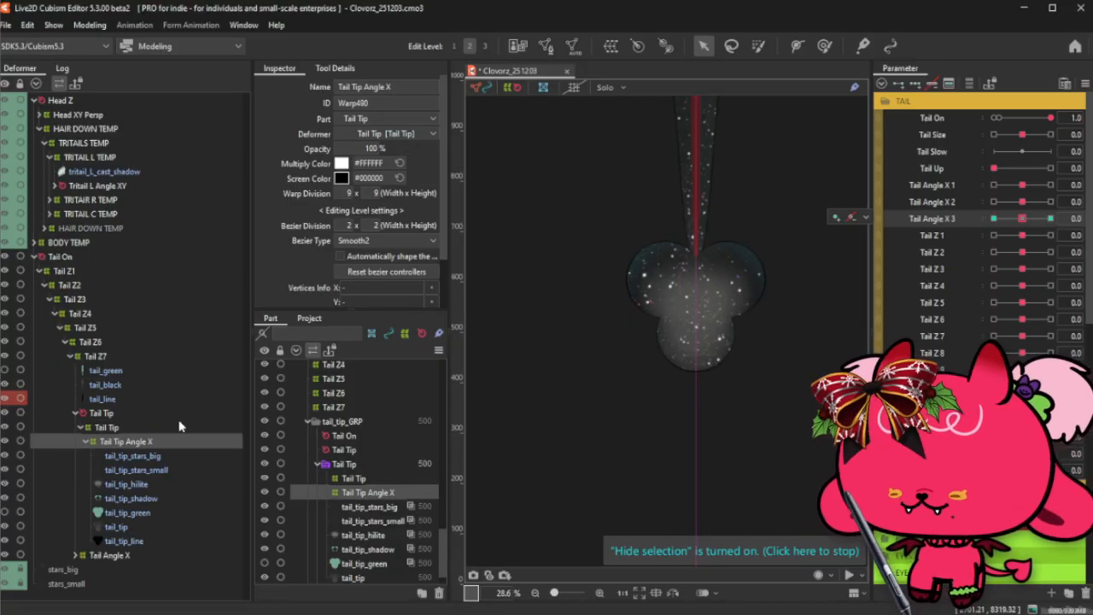
click(993, 219)
mouse_move(979, 227)
mouse_down()
mouse_move(1051, 217)
mouse_move(967, 229)
mouse_up()
click(1024, 219)
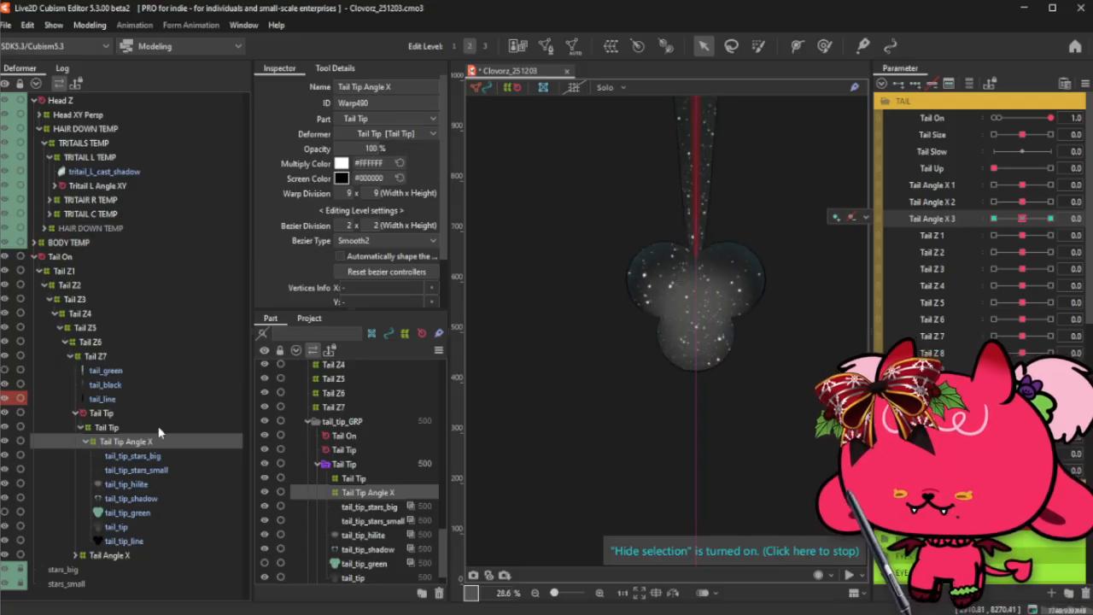
- Restore the Tail Tip warp's turned shape at Tail Angle X 3 = 1.0 and flip that warp horizontally to the negative key with Motion Mirroring
click(773, 239)
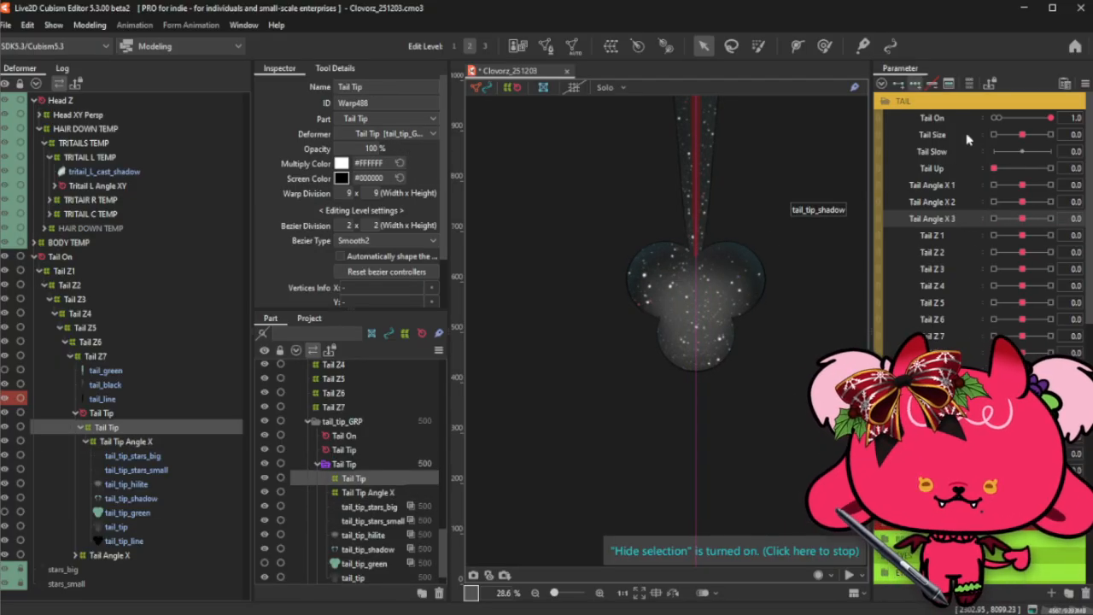
click(1042, 218)
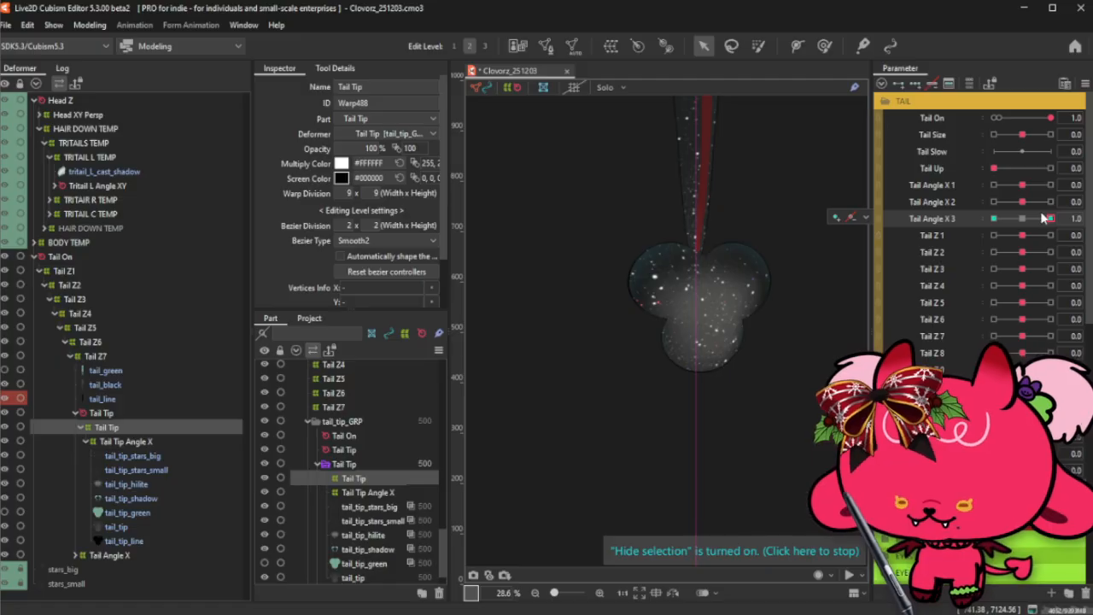
click(1042, 219)
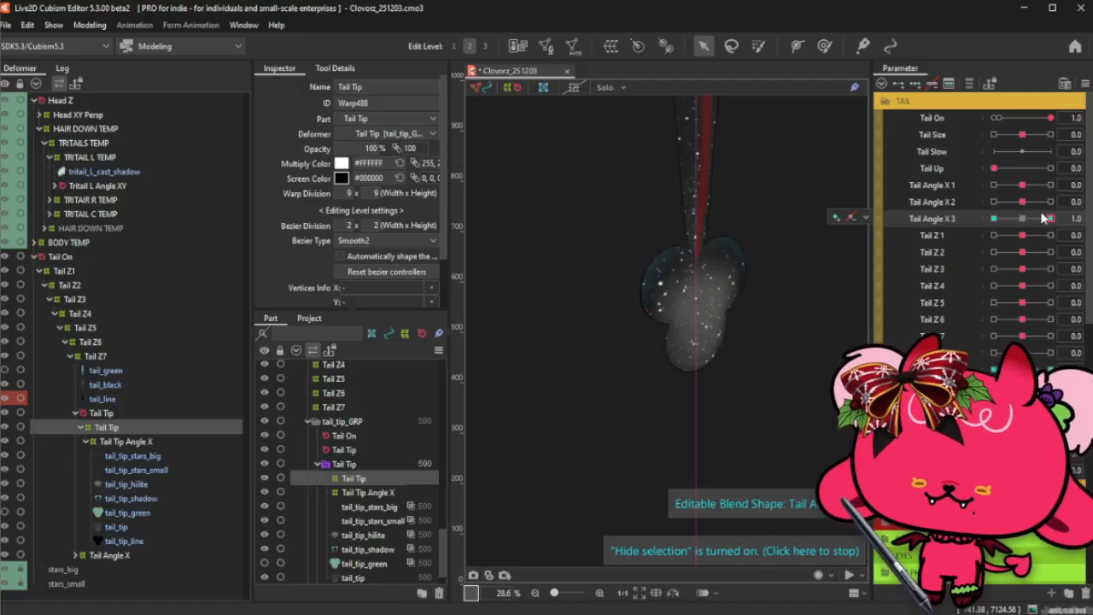
key(ctrl+shift+m)
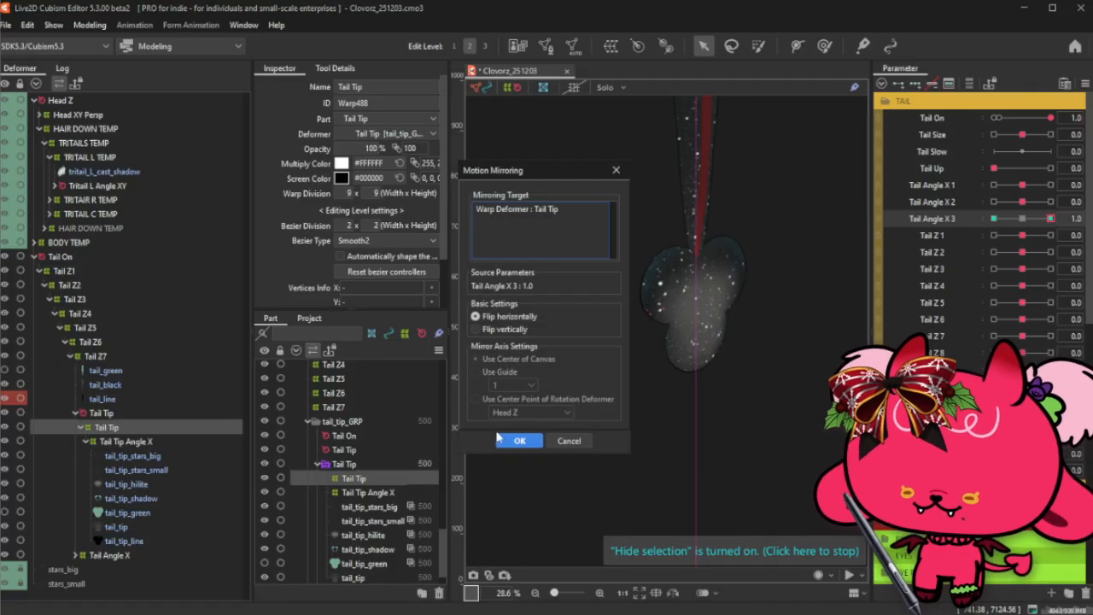
click(517, 440)
mouse_move(1051, 219)
mouse_down()
mouse_move(990, 236)
mouse_move(1062, 211)
mouse_move(1050, 219)
mouse_up()
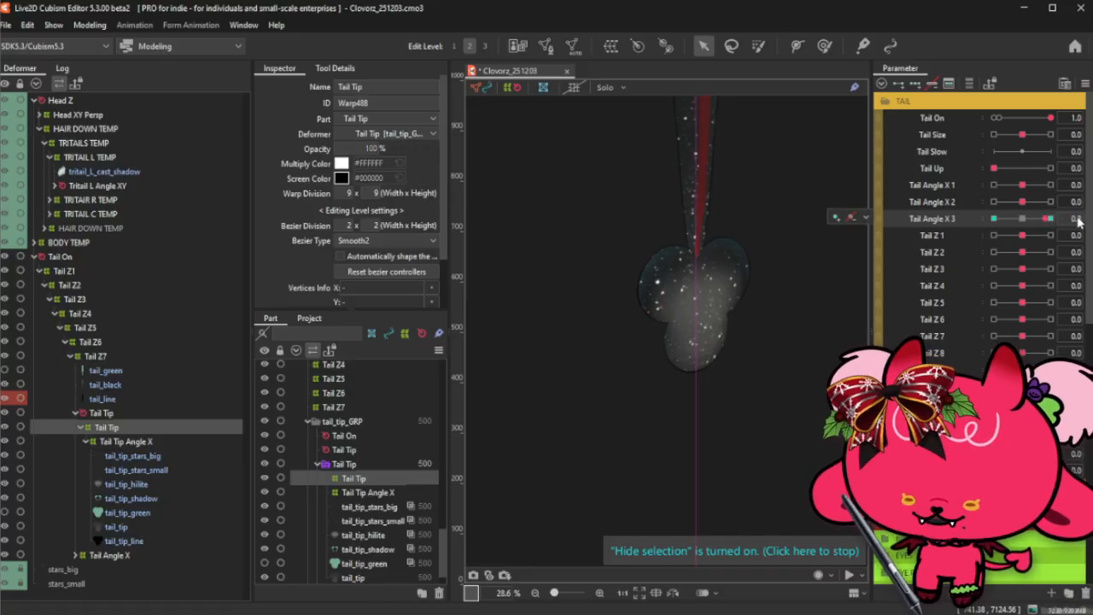
- Mirror the slightly widened Tail Tip warp horizontally again from Tail Angle X 3 = 1.0 and check both ends of the turn
click(1049, 219)
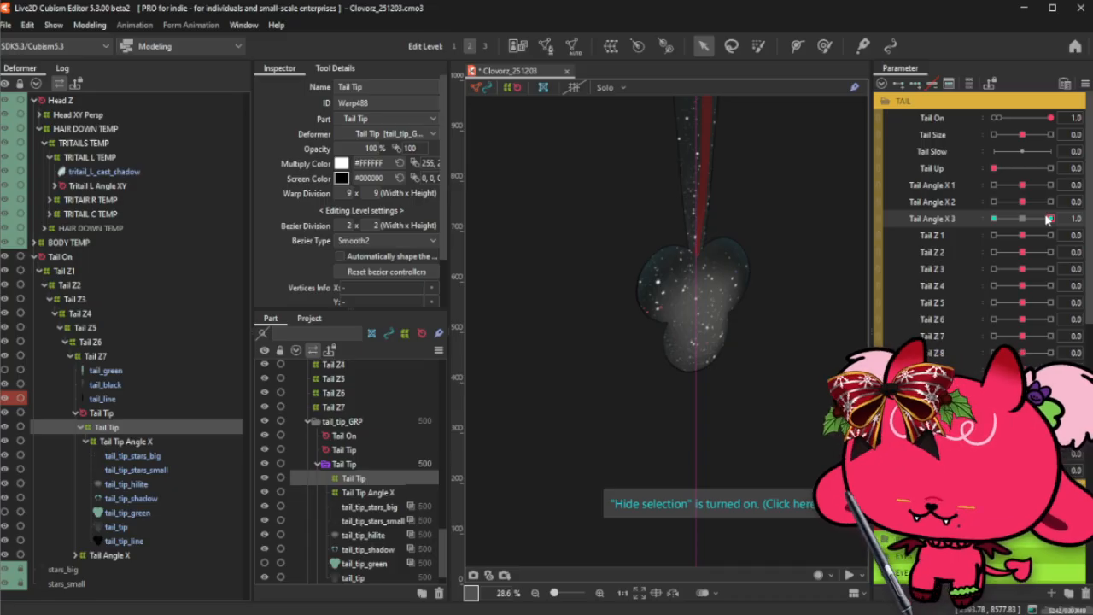
key(ctrl+shift+m)
click(521, 442)
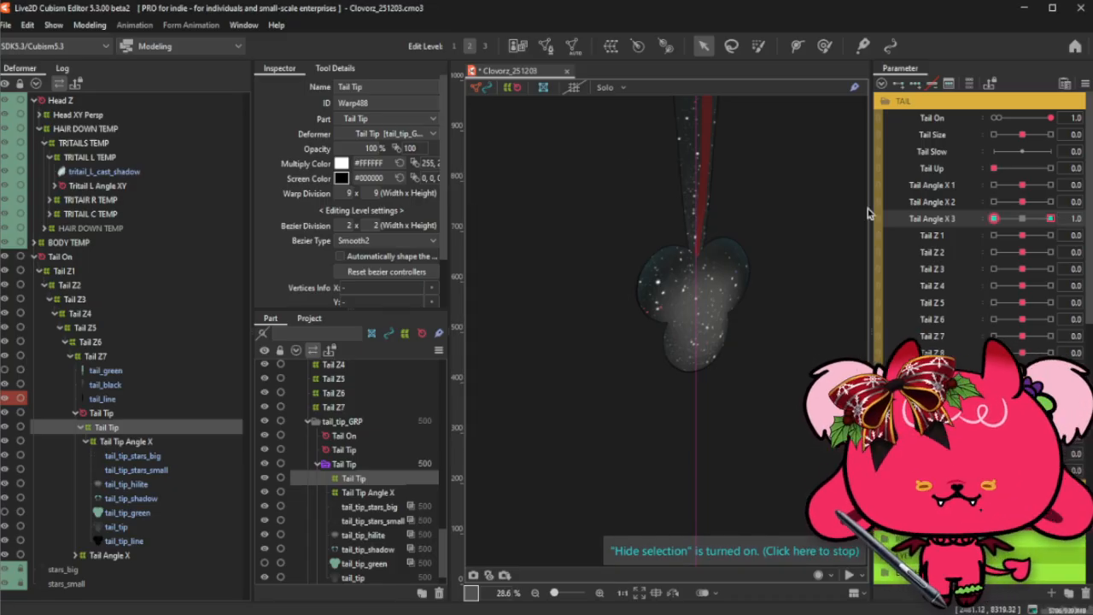
drag(1050, 219, 989, 242)
key(ctrl+z)
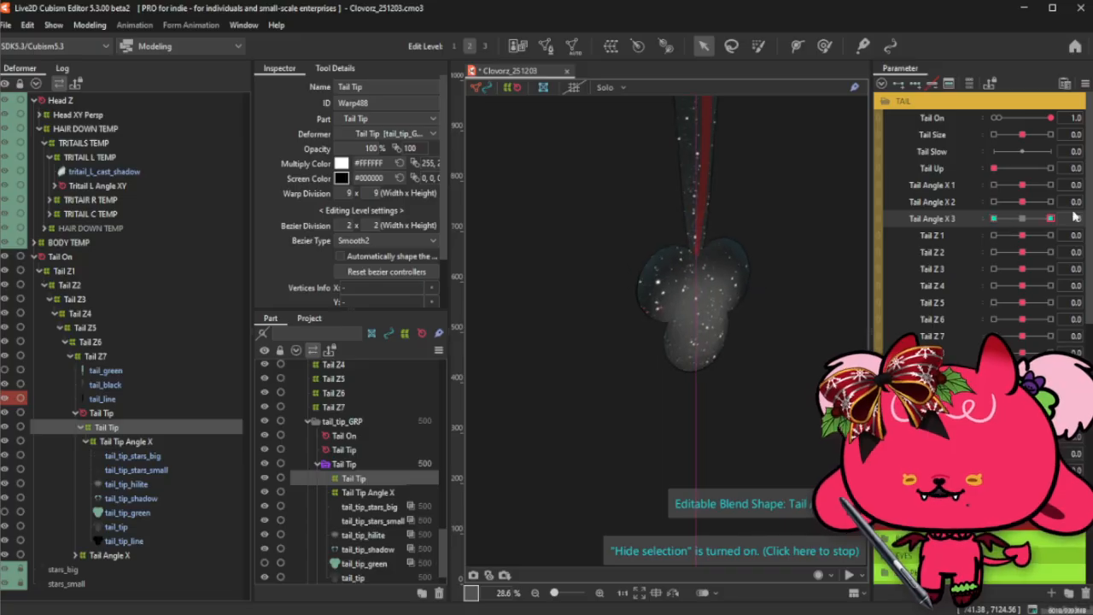
- Scrub Tail Angle X 3 between 0.0 and 1.0 to examine the tail tip's finished turn, ending at 0.0
click(1023, 221)
drag(1022, 221, 1066, 203)
click(1024, 221)
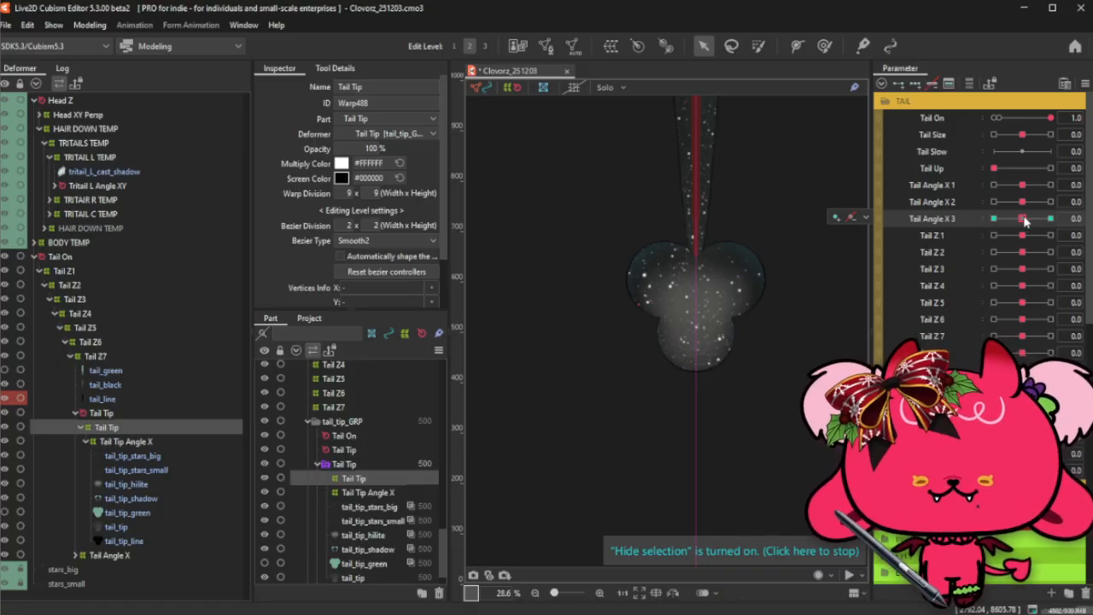
drag(1022, 220, 1051, 220)
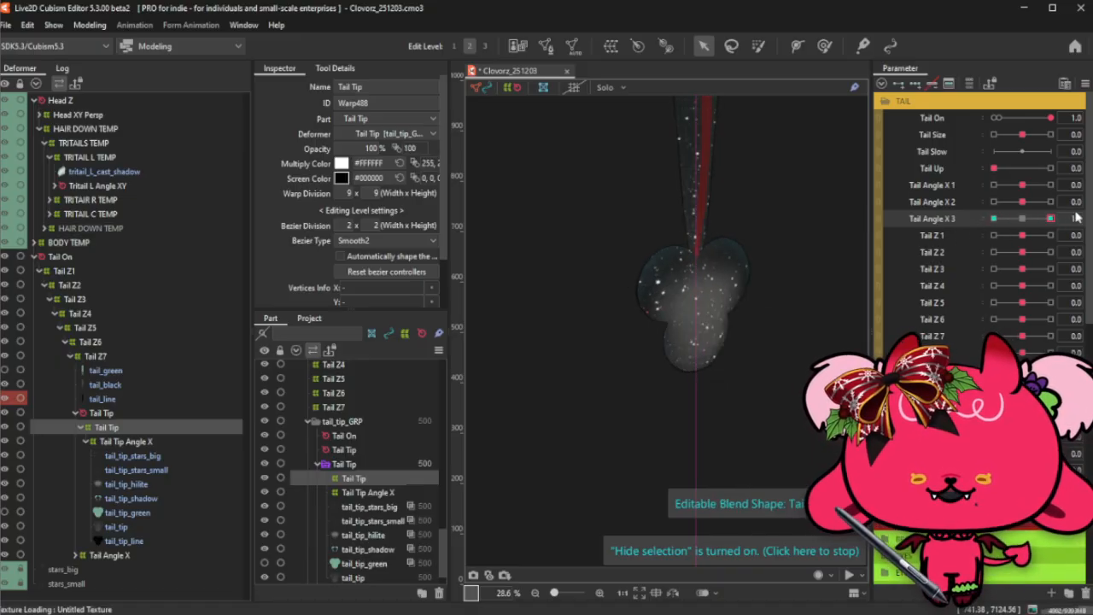
click(1024, 220)
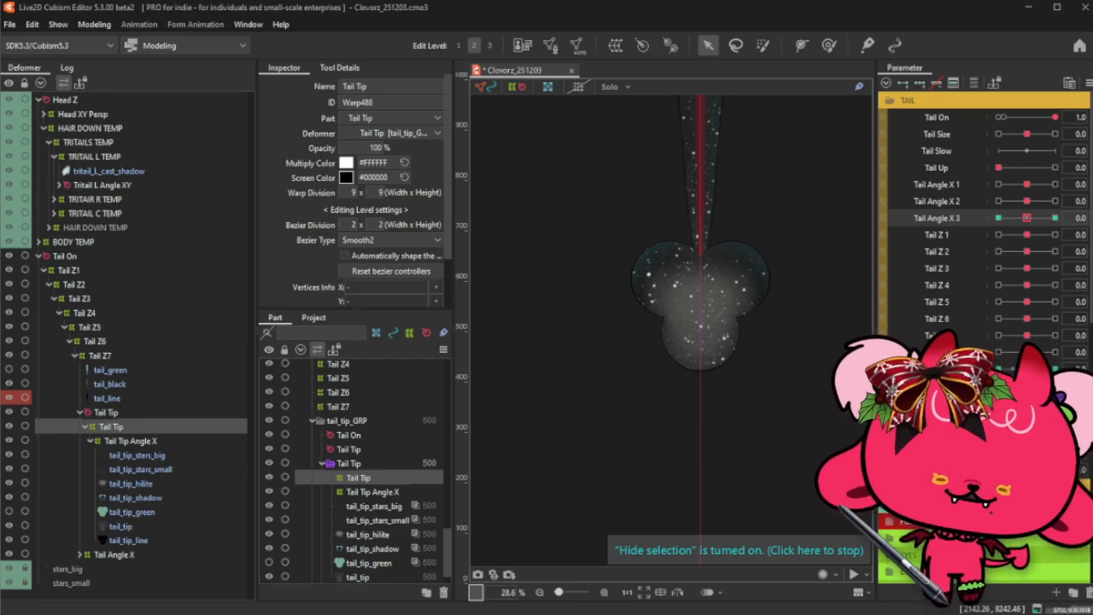
drag(1026, 219, 1068, 222)
click(1027, 220)
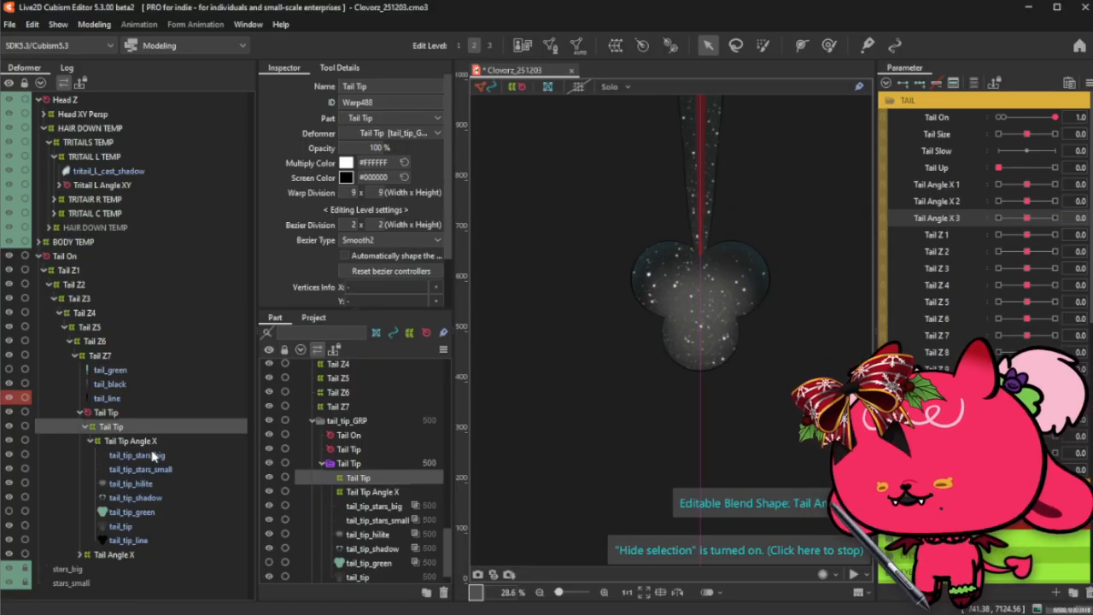
- Create a warp deformer named Tail Tip Shadows as parent of tail_tip_stars_big, tail_tip_stars_small, tail_tip_hilite and tail_tip_shadow, and shrink it slightly
drag(154, 457, 161, 500)
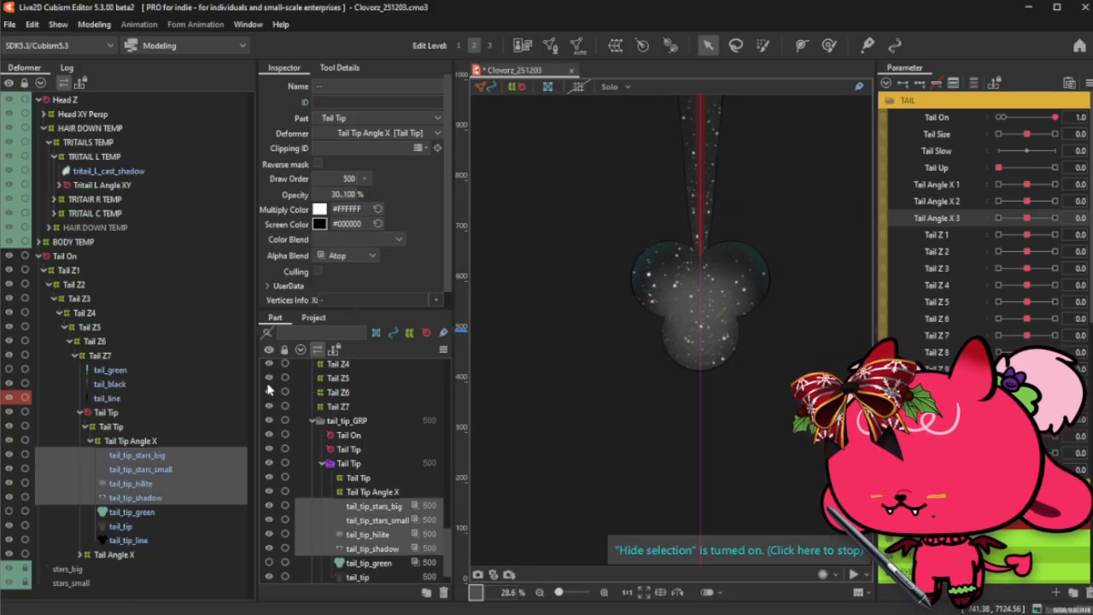
click(615, 44)
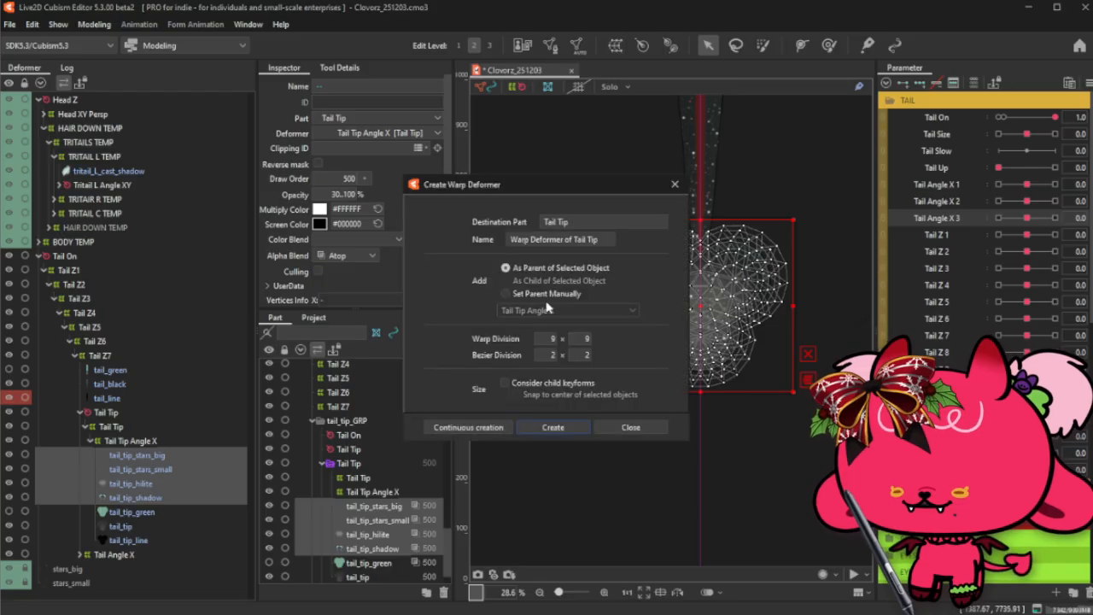
triple_click(569, 239)
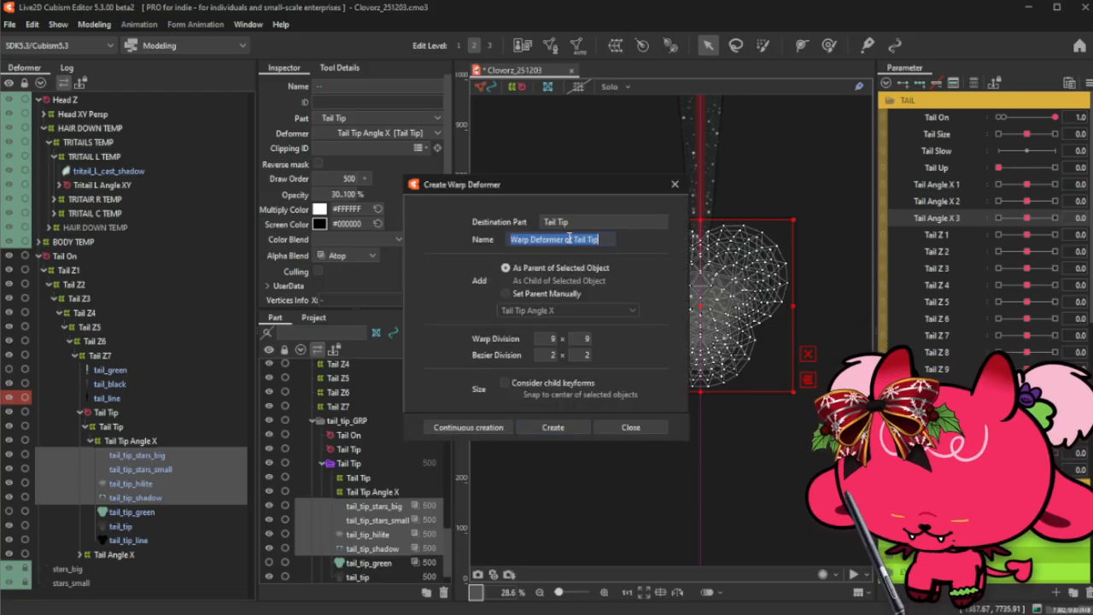
text(Tail Shadow)
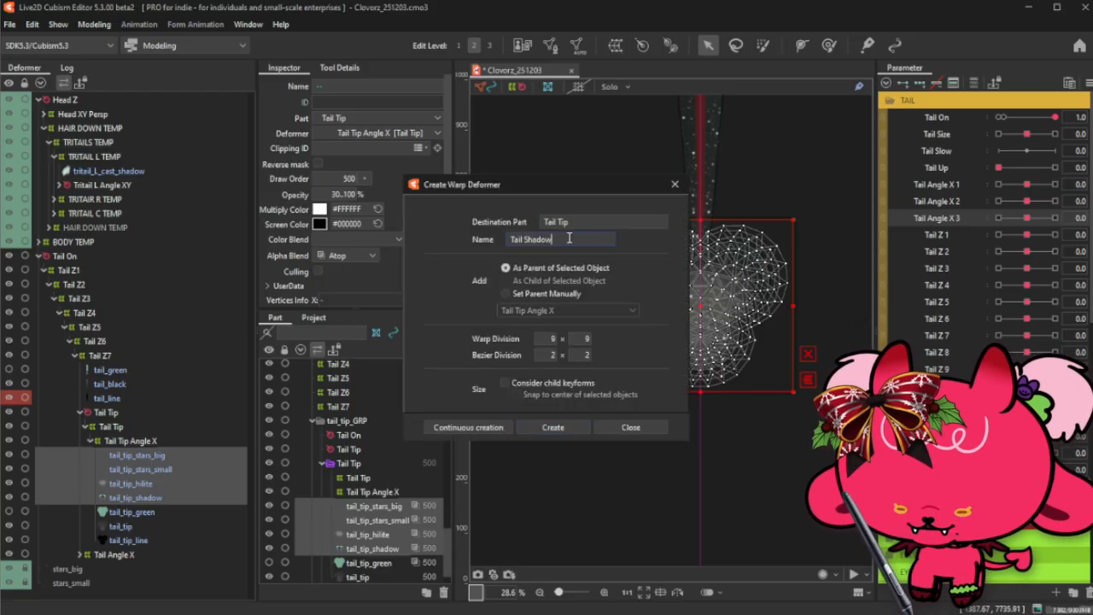
key(BackSpace)
key(BackSpace)
key(BackSpace)
key(BackSpace)
key(BackSpace)
key(BackSpace)
text(Tip)
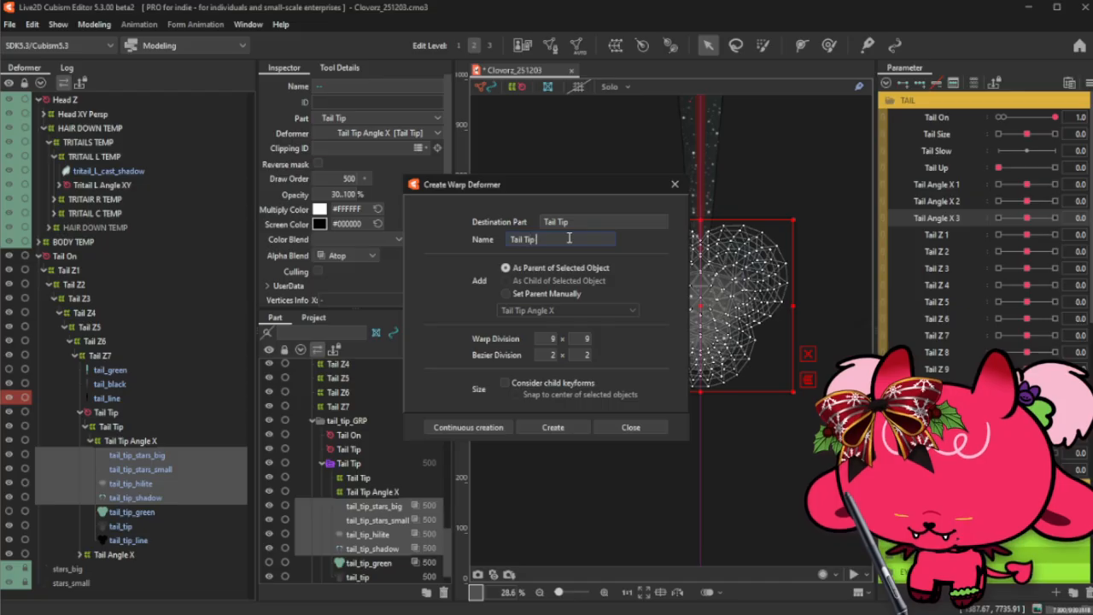
text( Shadows)
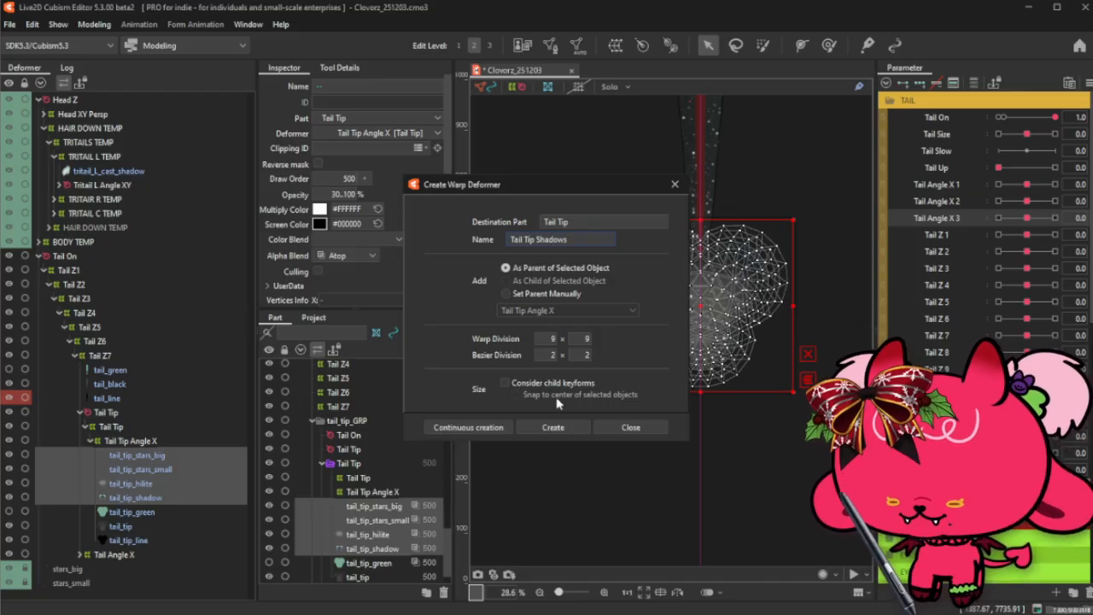
click(548, 429)
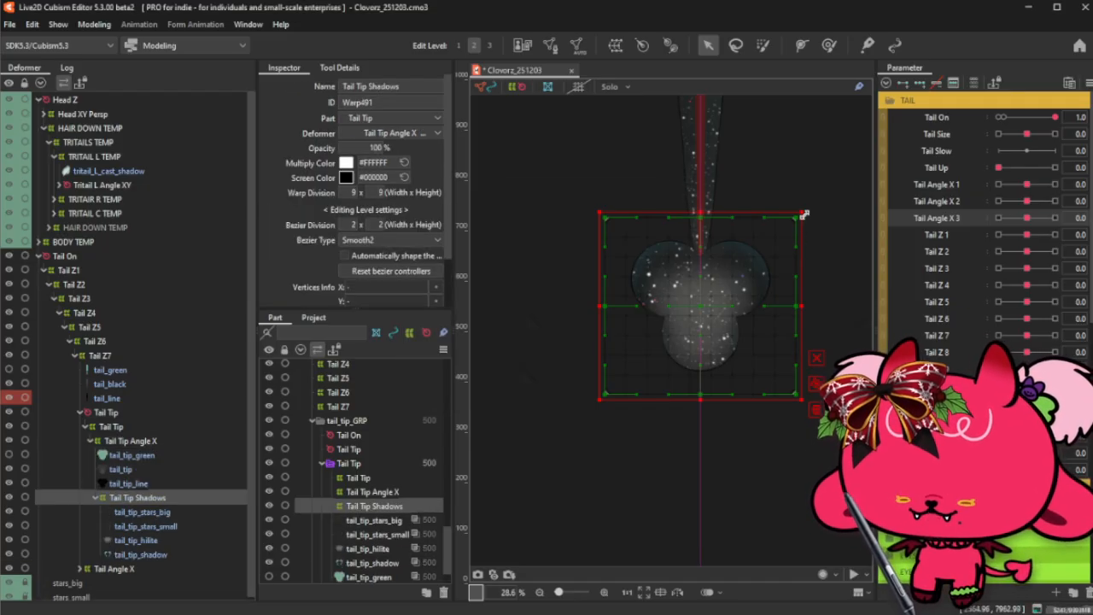
drag(804, 214, 801, 217)
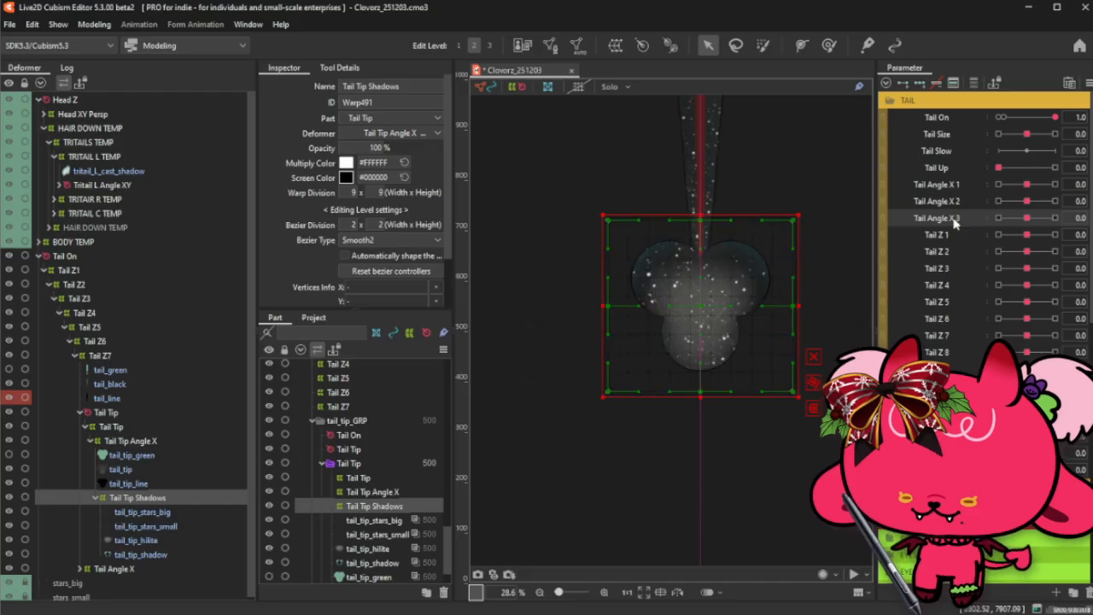
- Add three keys on Tail Angle X 3 to the Tail Tip Shadows warp and shift the warp slightly right at 1.0
click(919, 83)
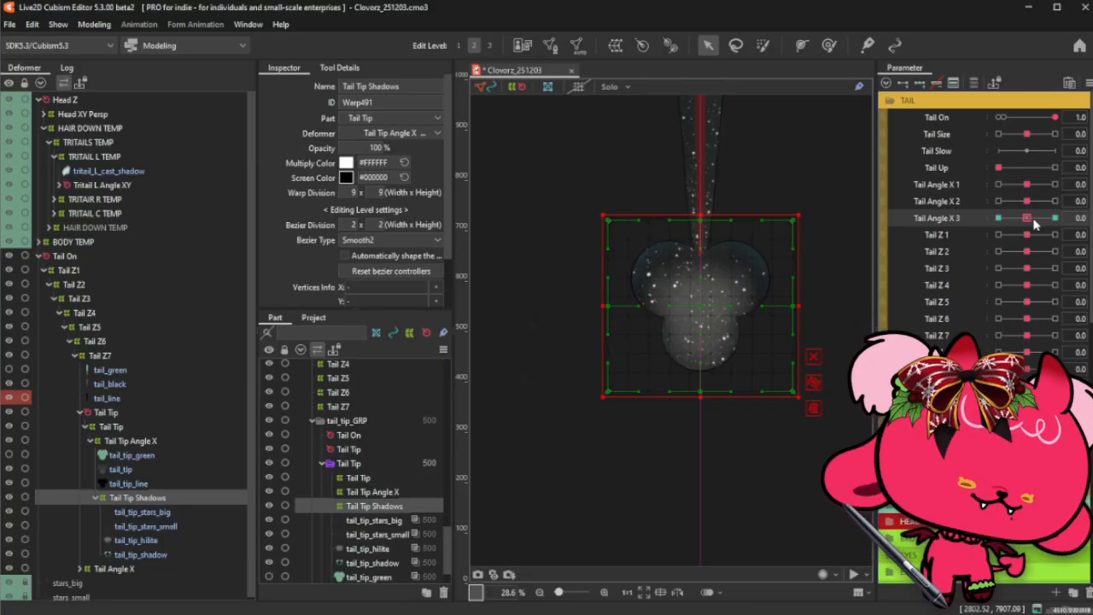
click(1054, 220)
drag(683, 310, 692, 306)
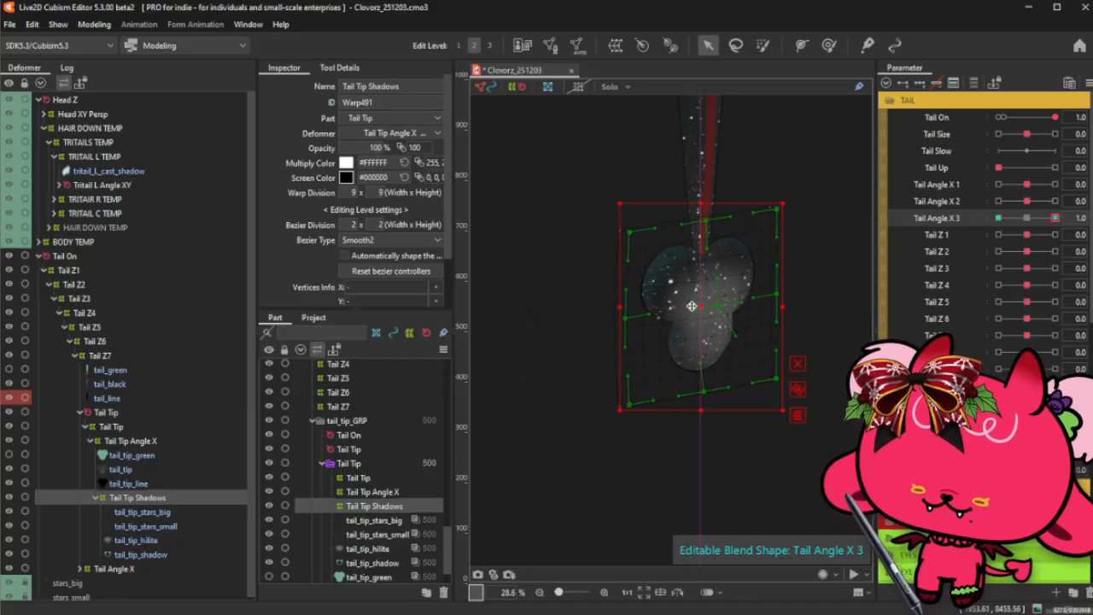
key(ctrl+t)
drag(1028, 219, 1058, 218)
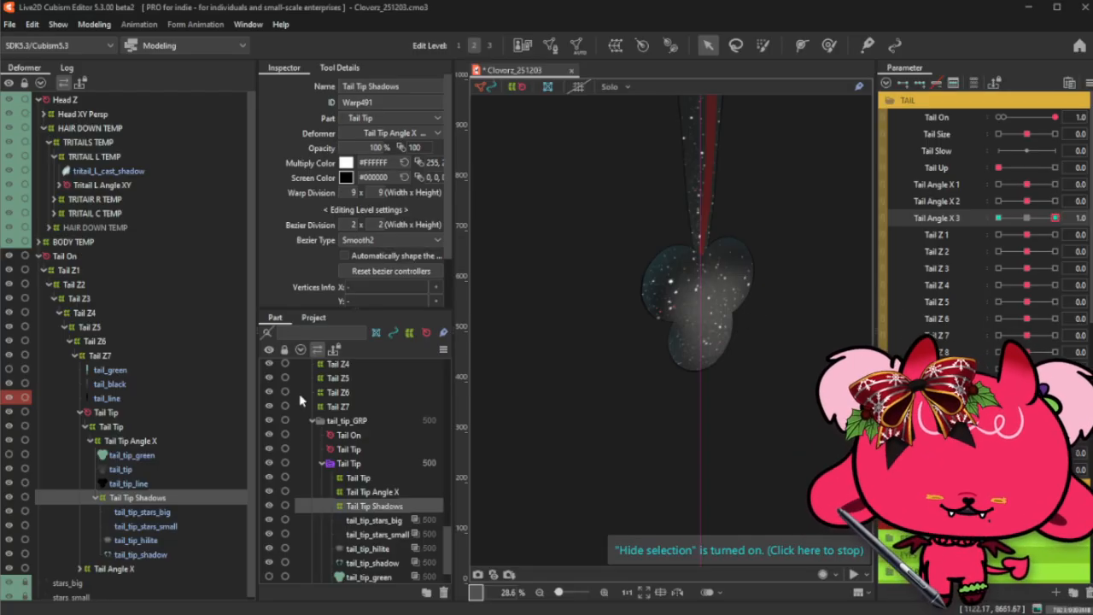
- Narrow the Tail Tip Shadows warp slightly from its right edge at Tail Angle X 3 = 1.0
click(137, 500)
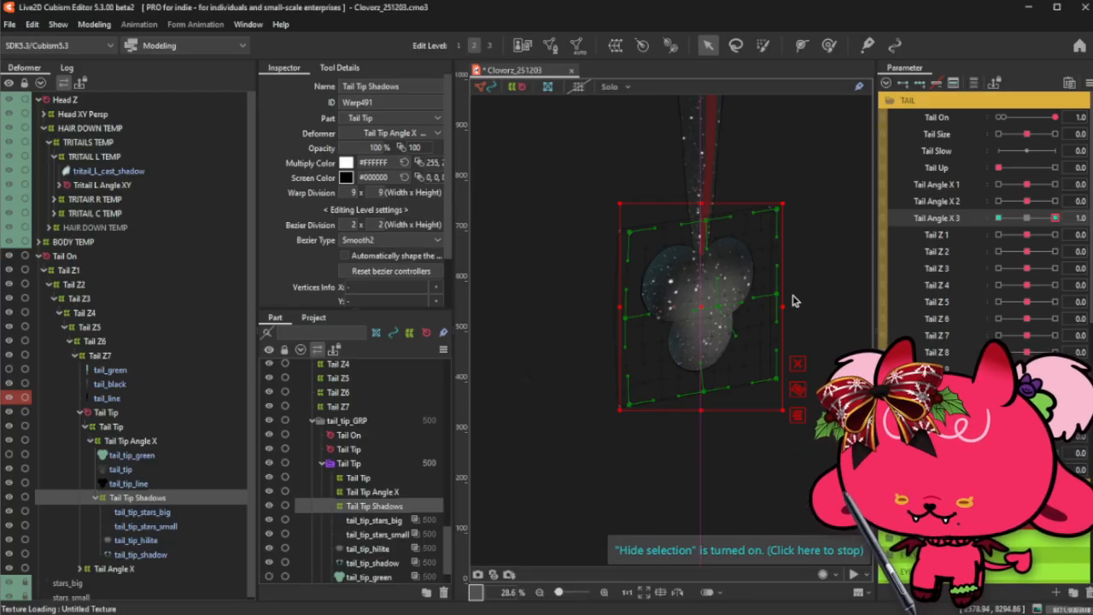
drag(782, 305, 778, 307)
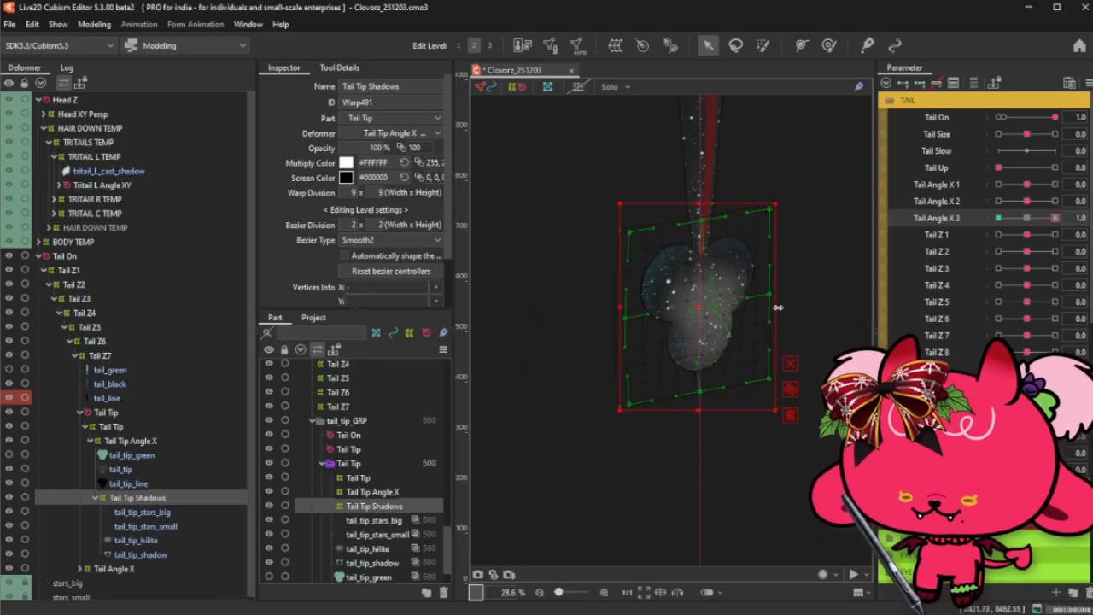
key(ctrl+h)
mouse_move(1055, 217)
mouse_down()
mouse_move(1029, 221)
mouse_move(1055, 218)
mouse_up()
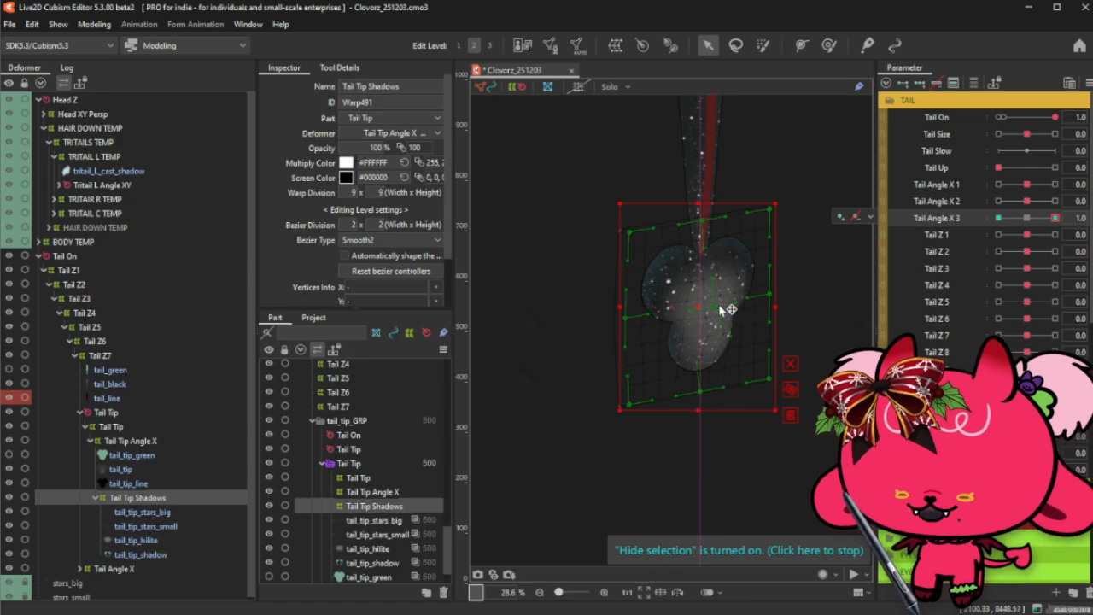
- Nudge the Tail Tip Shadows warp slightly to the right at Tail Angle X 3 = 1.0, undoing the first, larger shift
click(824, 46)
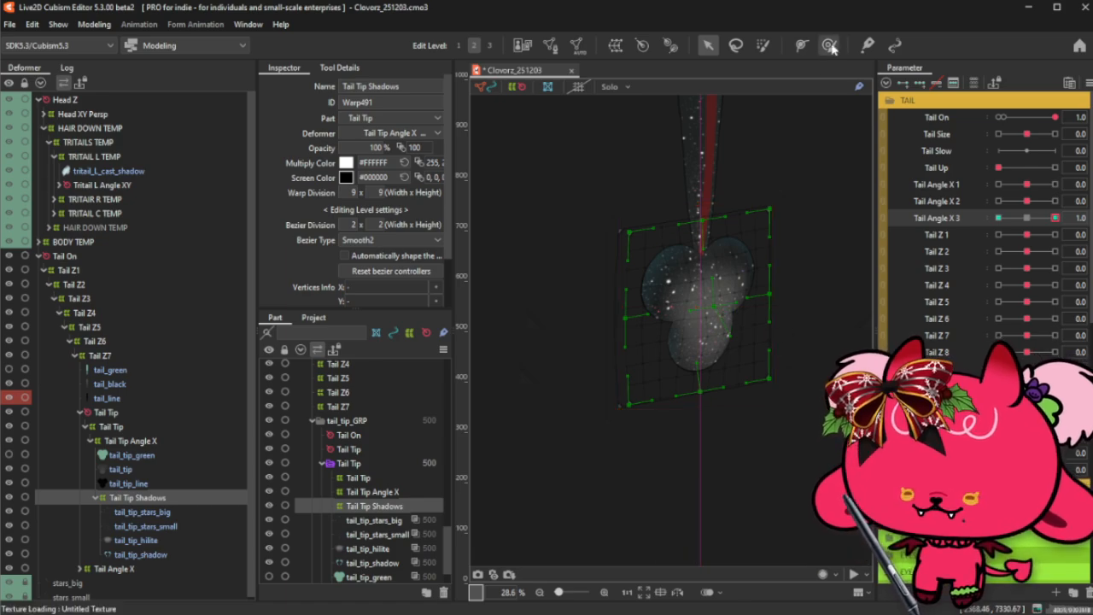
click(707, 46)
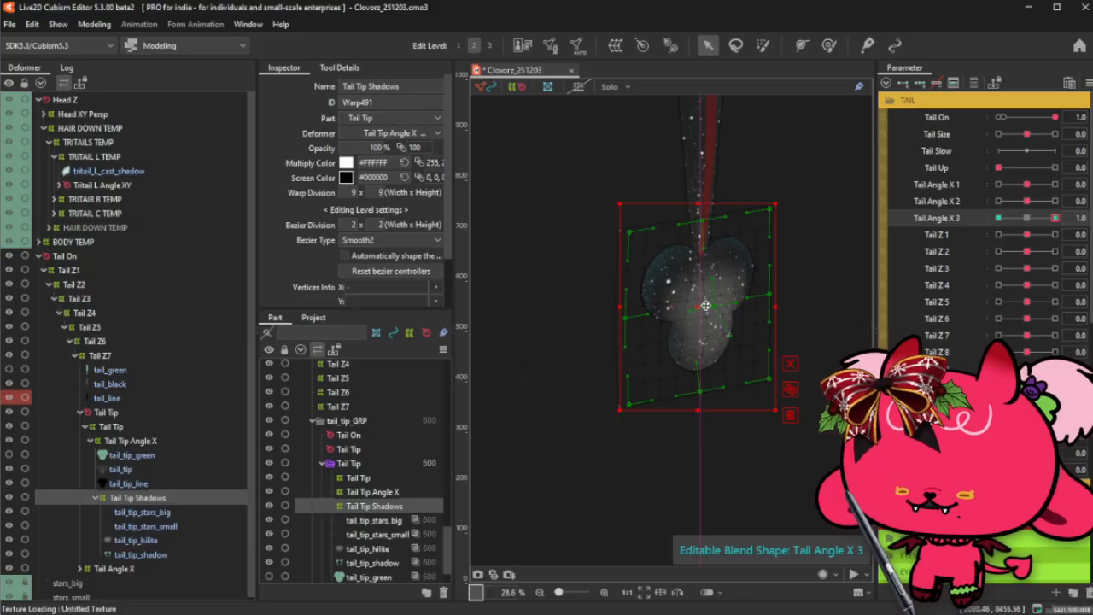
drag(702, 306, 711, 306)
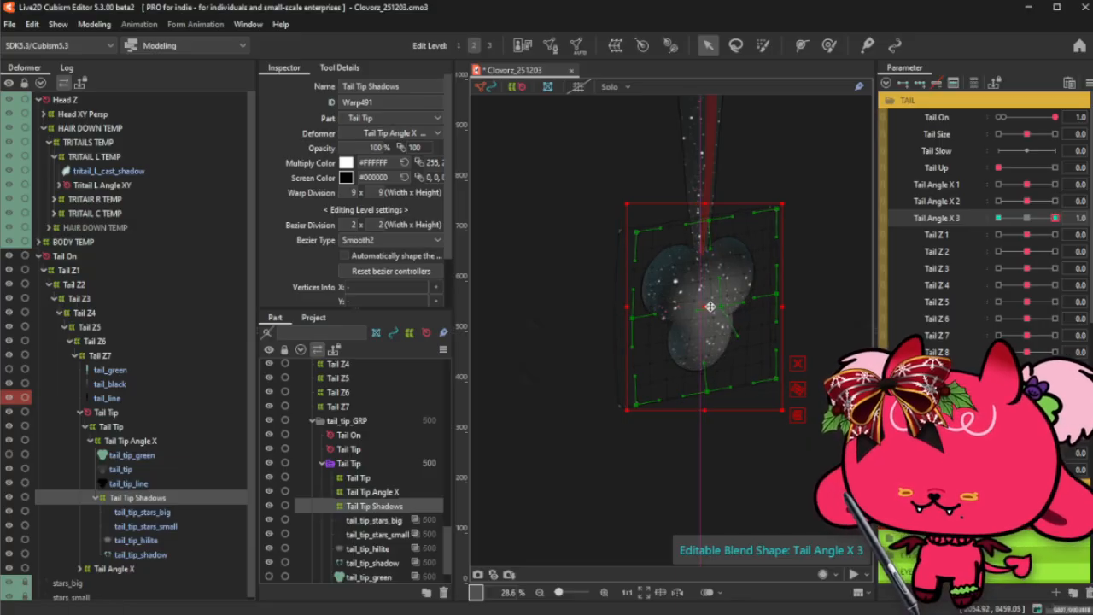
key(ctrl+z)
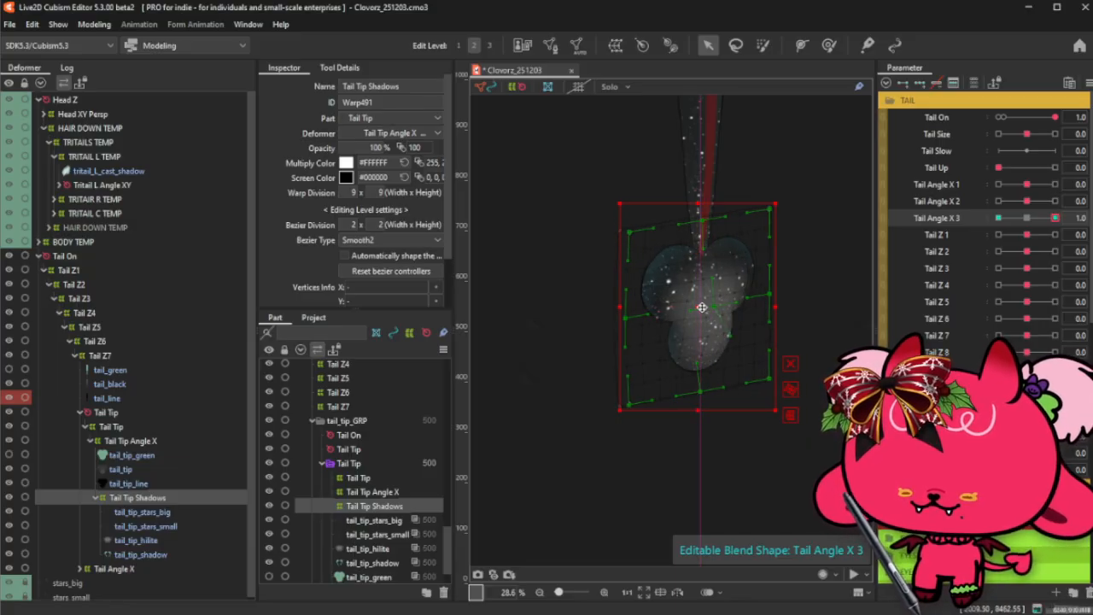
drag(767, 319, 771, 319)
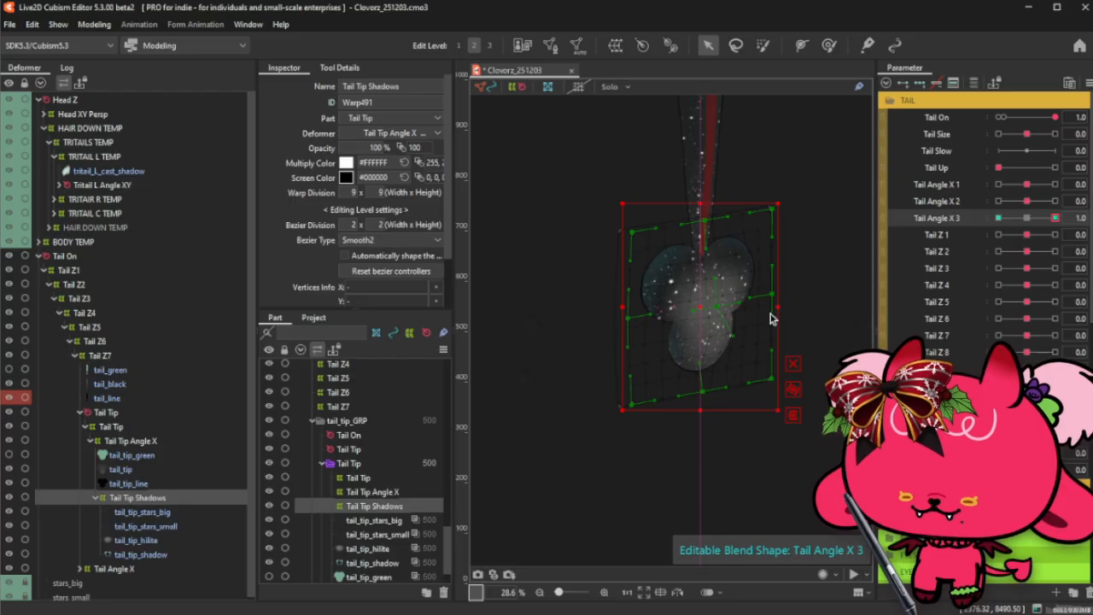
- Reshape the Tail Tip Shadows warp with the deform brush around the tip's lobes at Tail Angle X 3 = 1.0
key(b)
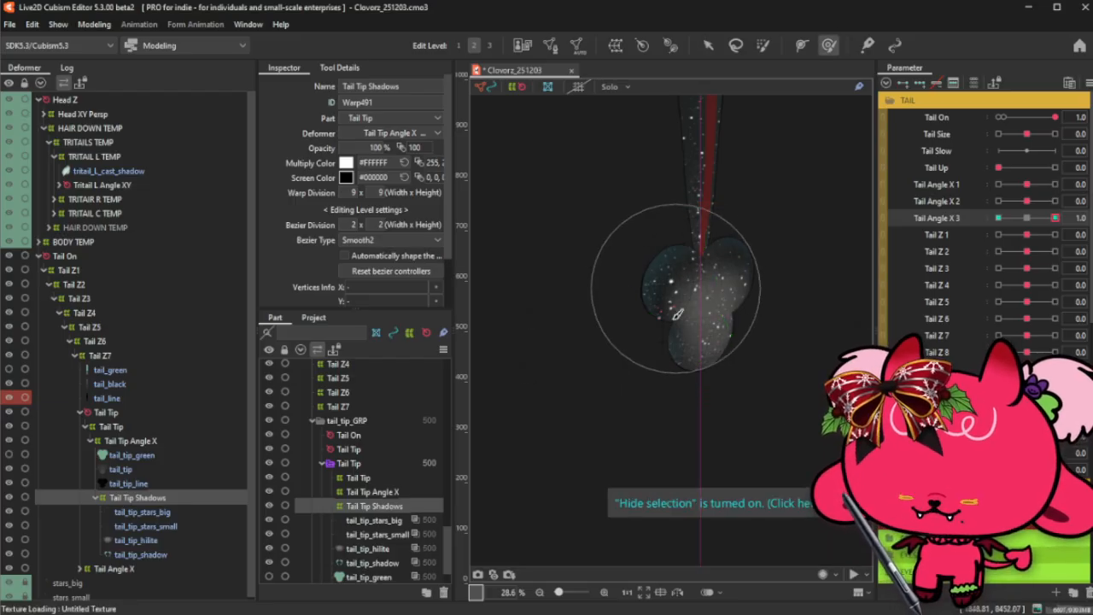
mouse_move(675, 300)
mouse_down()
mouse_move(678, 281)
mouse_move(743, 277)
mouse_up()
mouse_move(707, 345)
mouse_down()
mouse_move(696, 342)
mouse_move(738, 320)
mouse_move(700, 339)
mouse_move(712, 327)
mouse_up()
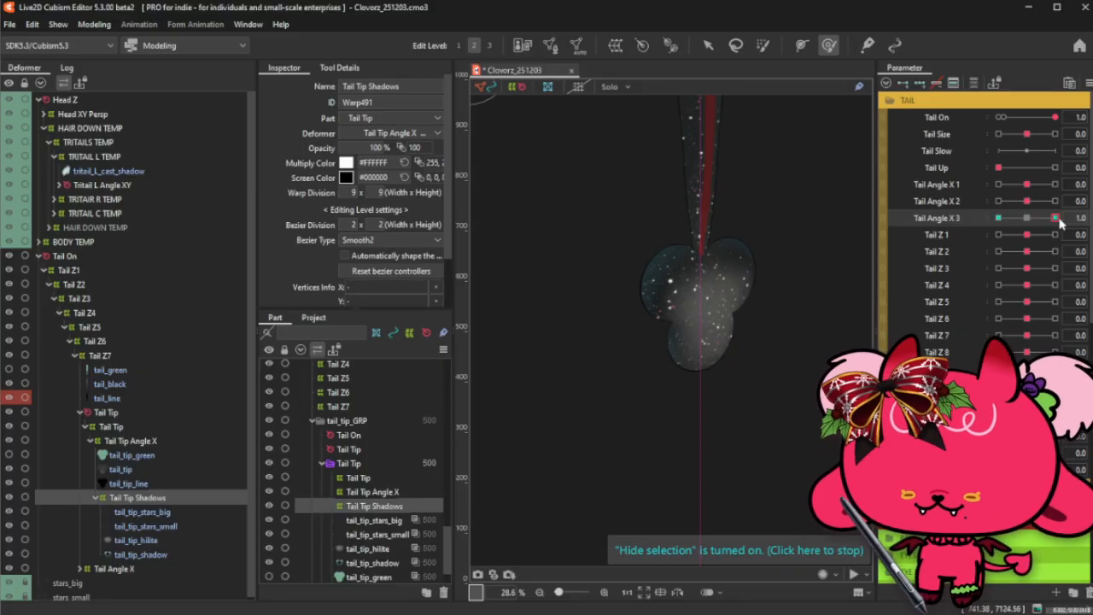
click(1055, 219)
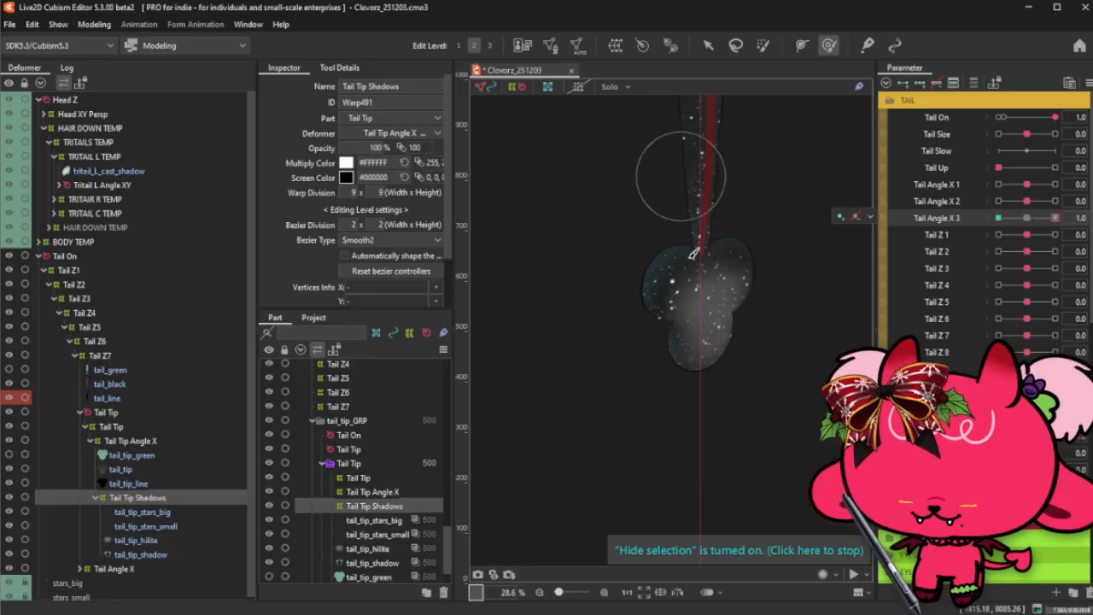
drag(675, 214, 690, 174)
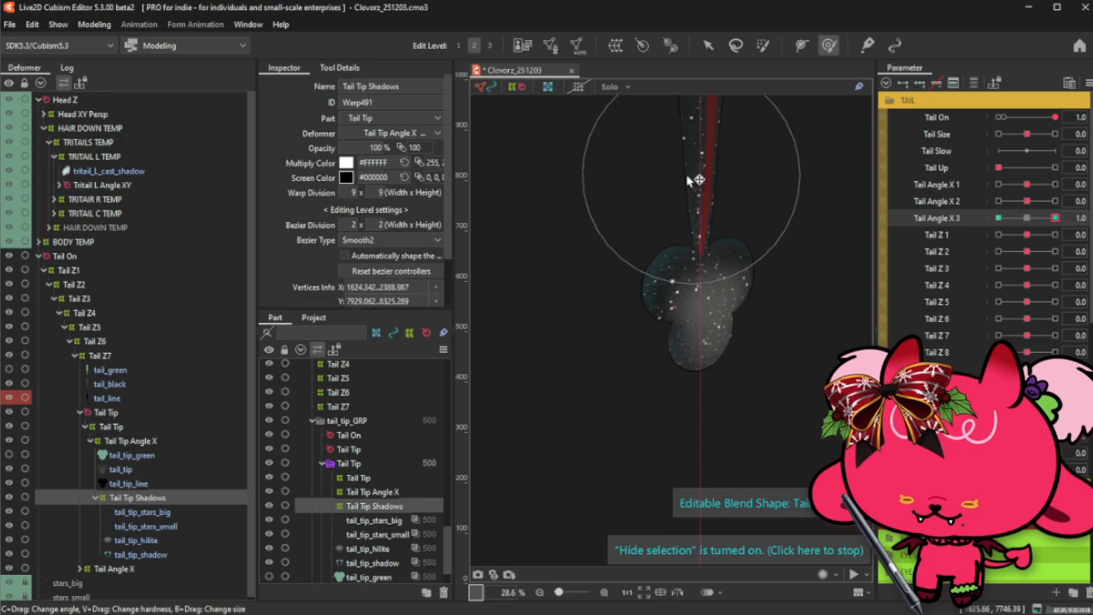
- Mirror the Tail Tip Shadows warp horizontally from Tail Angle X 3 = 1.0 with Motion Mirroring and check the negative side
drag(1030, 220, 1063, 217)
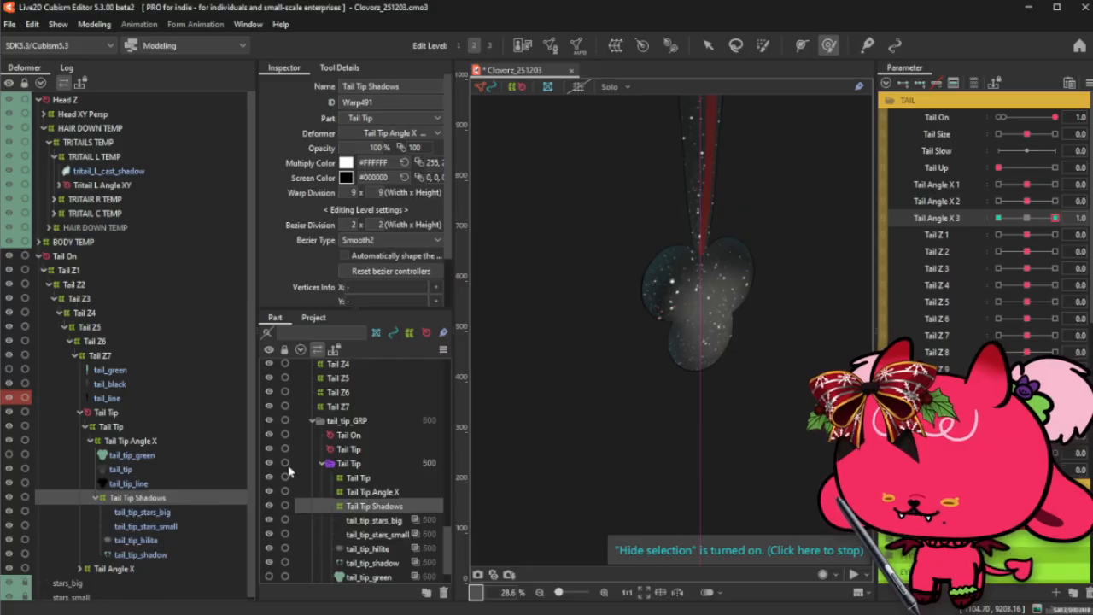
key(ctrl+m)
click(549, 346)
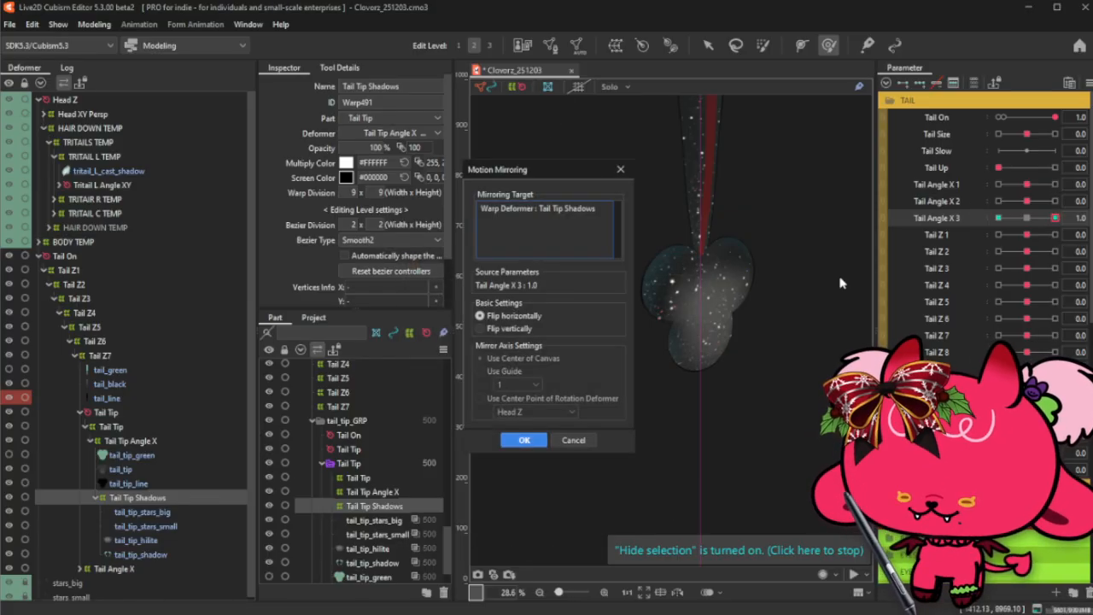
click(524, 440)
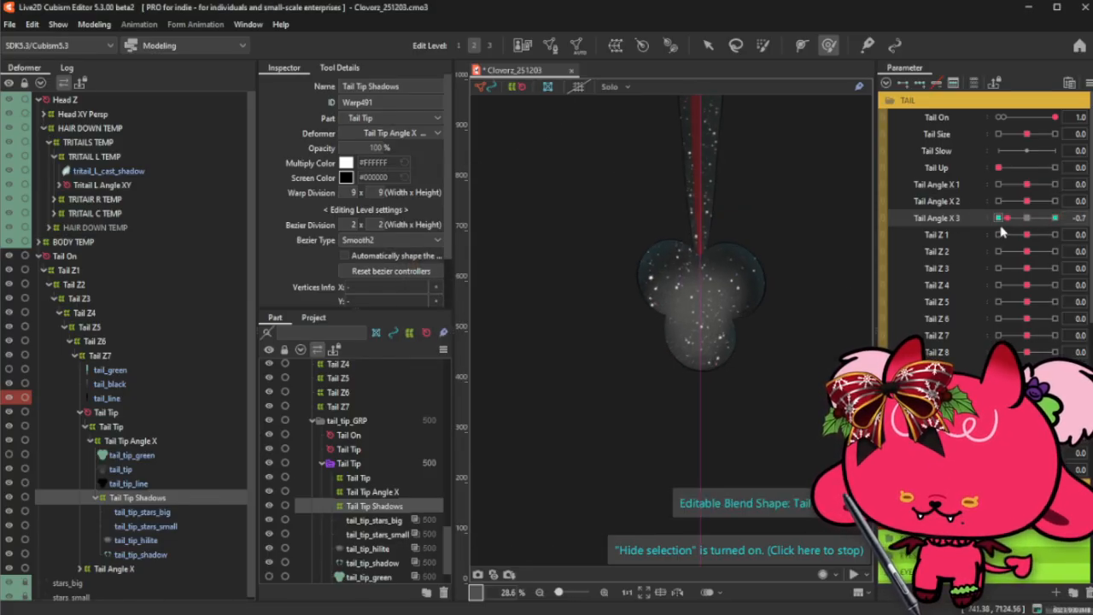
drag(998, 218, 1024, 227)
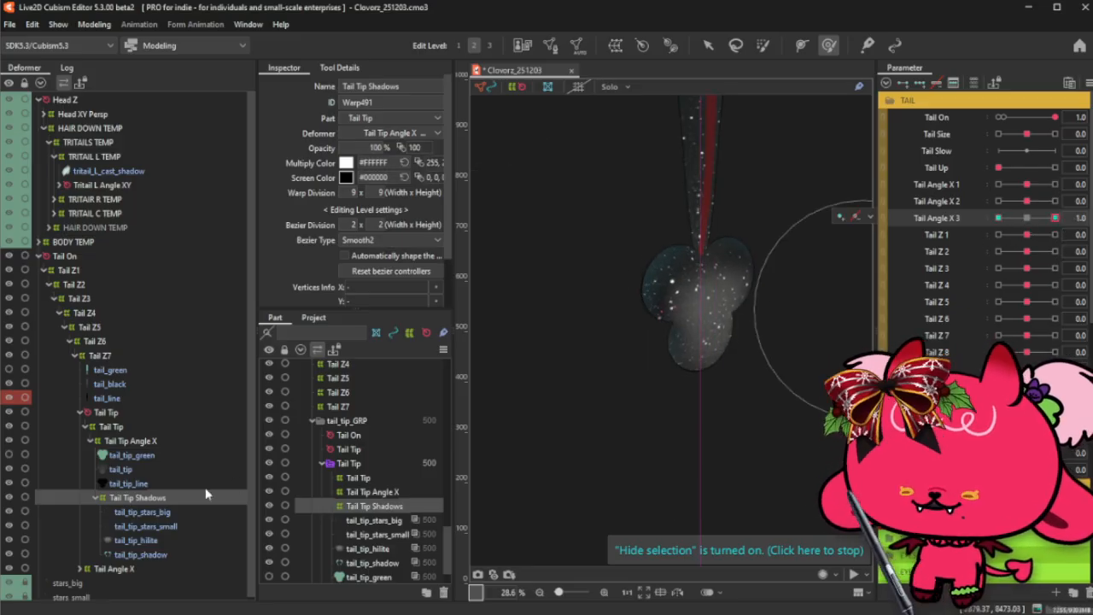
- Try parenting the Tail Tip Shadows warp to Tail Z7 and mirroring it horizontally again from Tail Angle X 3 = 1.0
drag(152, 502, 128, 417)
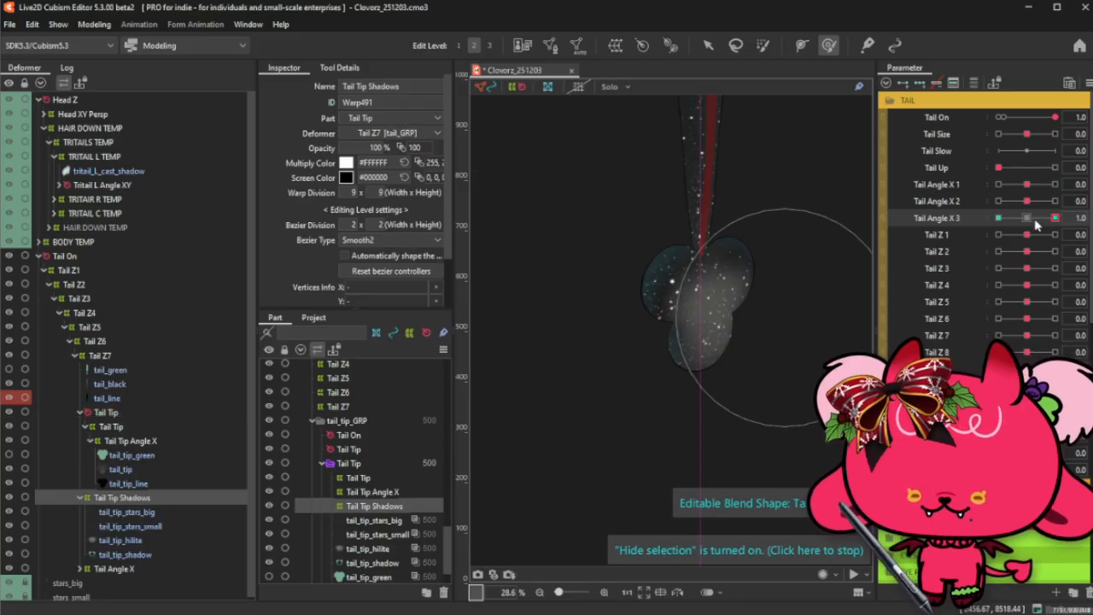
key(ctrl+m)
click(529, 442)
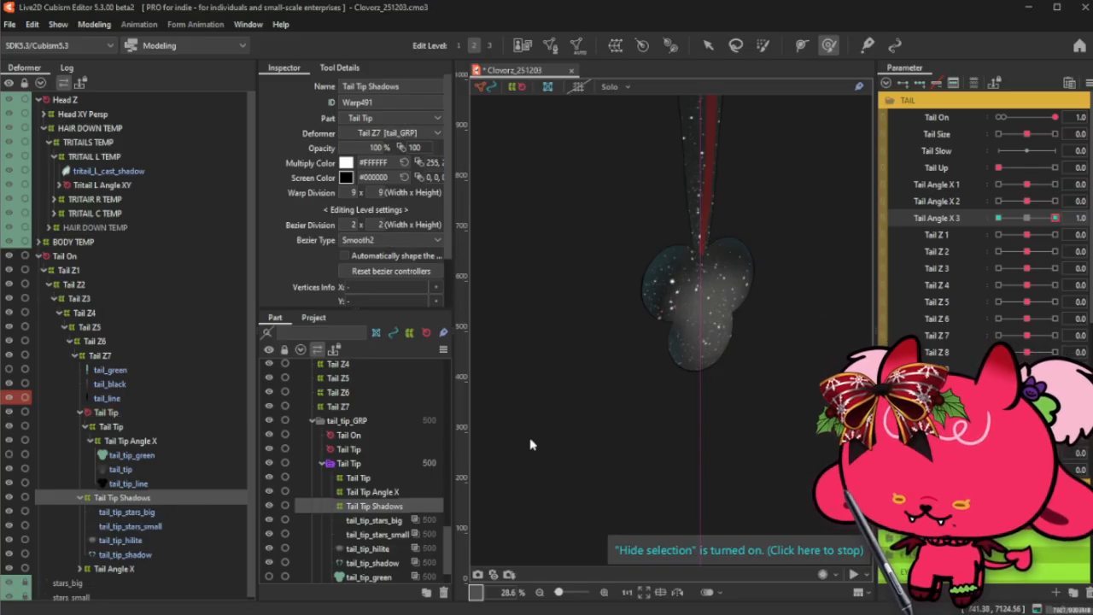
drag(1055, 218, 1043, 218)
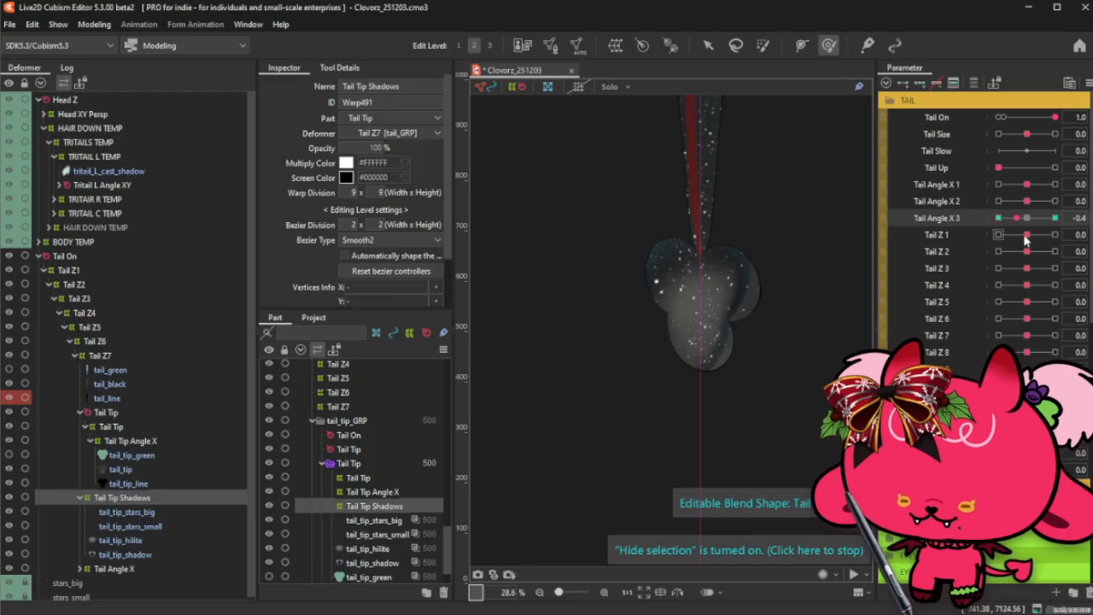
drag(1044, 218, 1028, 218)
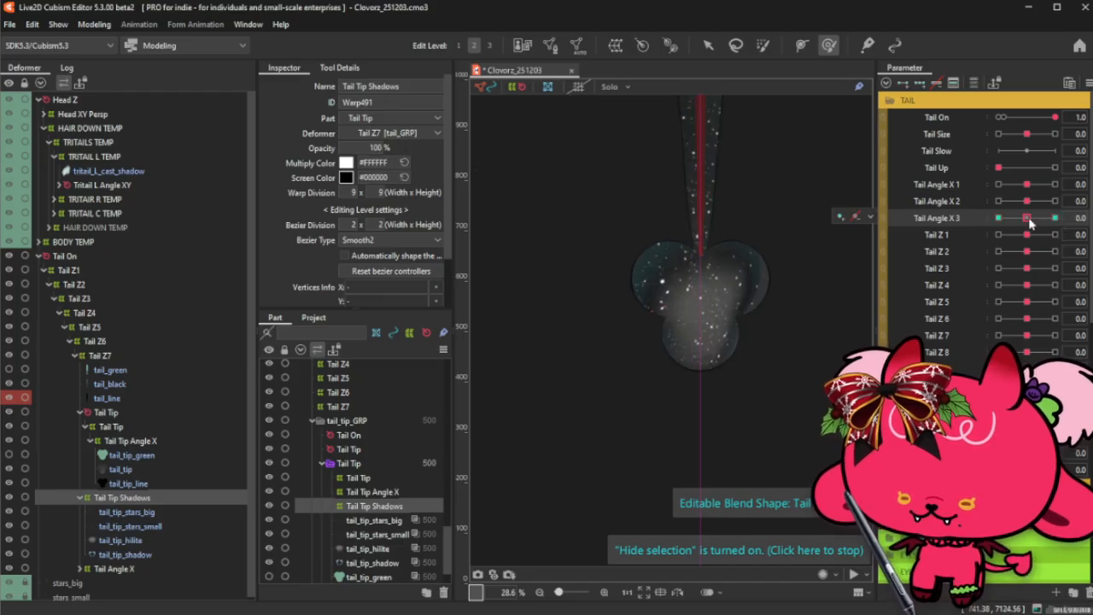
- Undo the mirroring and the move under Tail Z7, and parent the Tail Tip Shadows warp directly to the Tail Tip warp
key(ctrl+z)
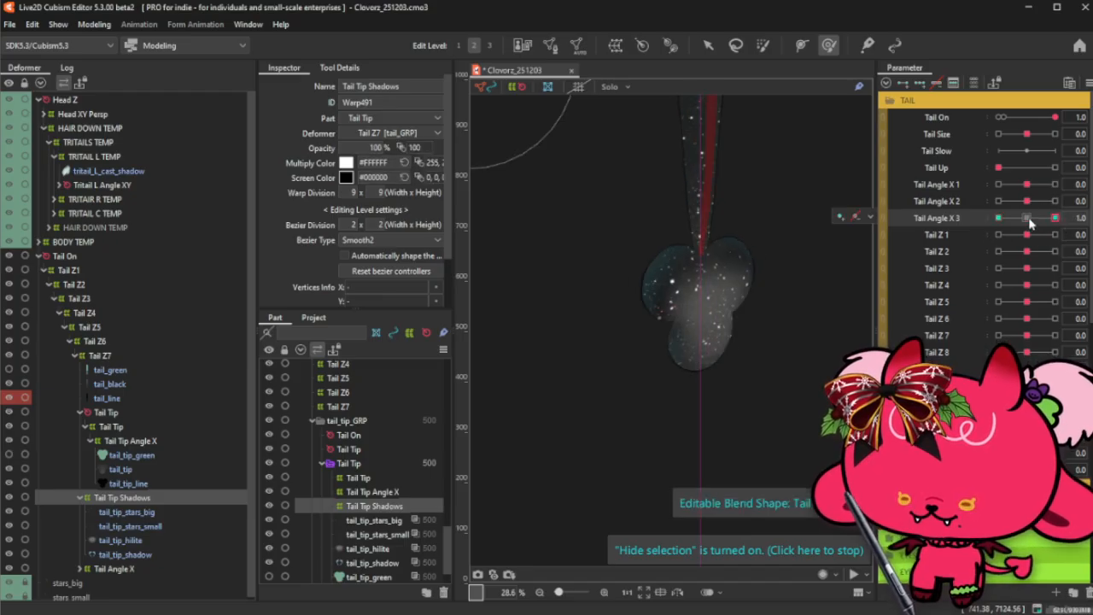
key(ctrl+z)
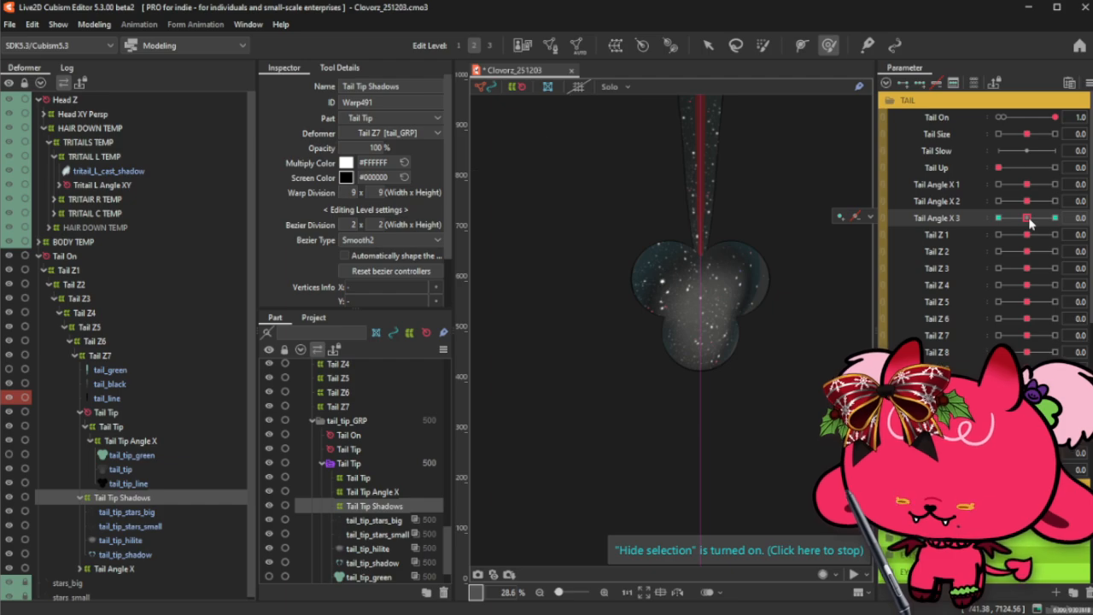
key(ctrl+z)
key(ctrl+z)
key(ctrl+z)
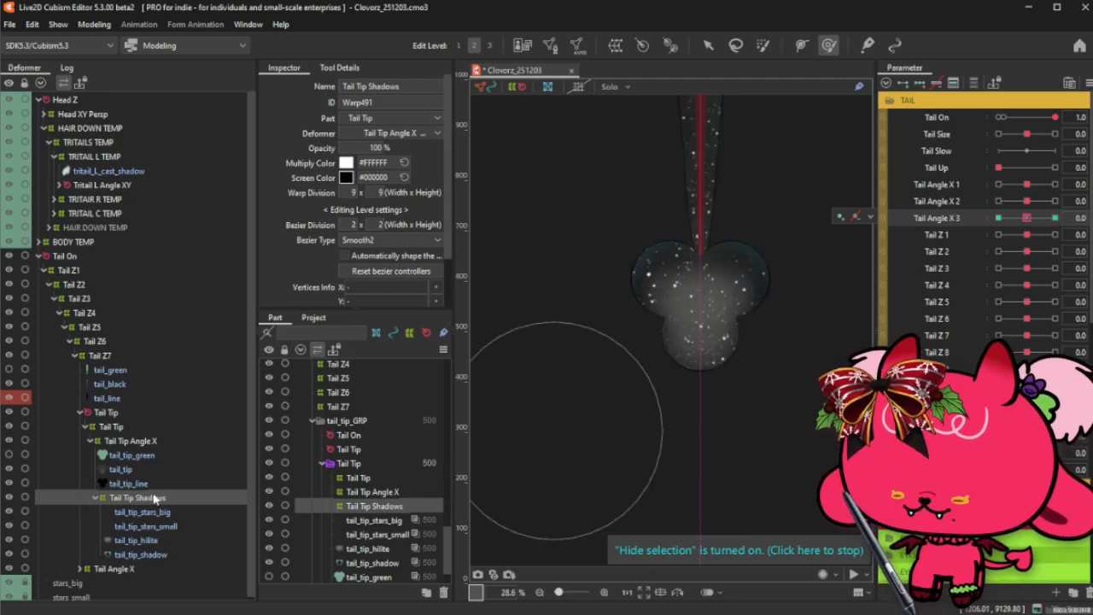
drag(154, 499, 114, 426)
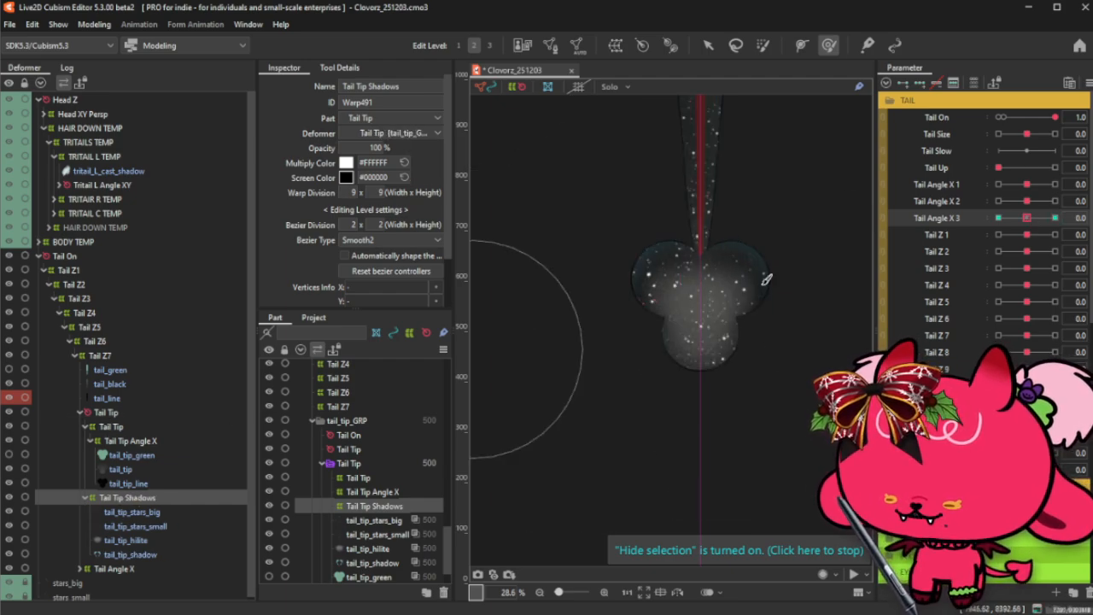
- Mirror the Tail Tip Shadows warp's form horizontally from Tail Angle X 3 = 1.0 with Motion Mirroring, then return the parameter to 0.0
click(1052, 220)
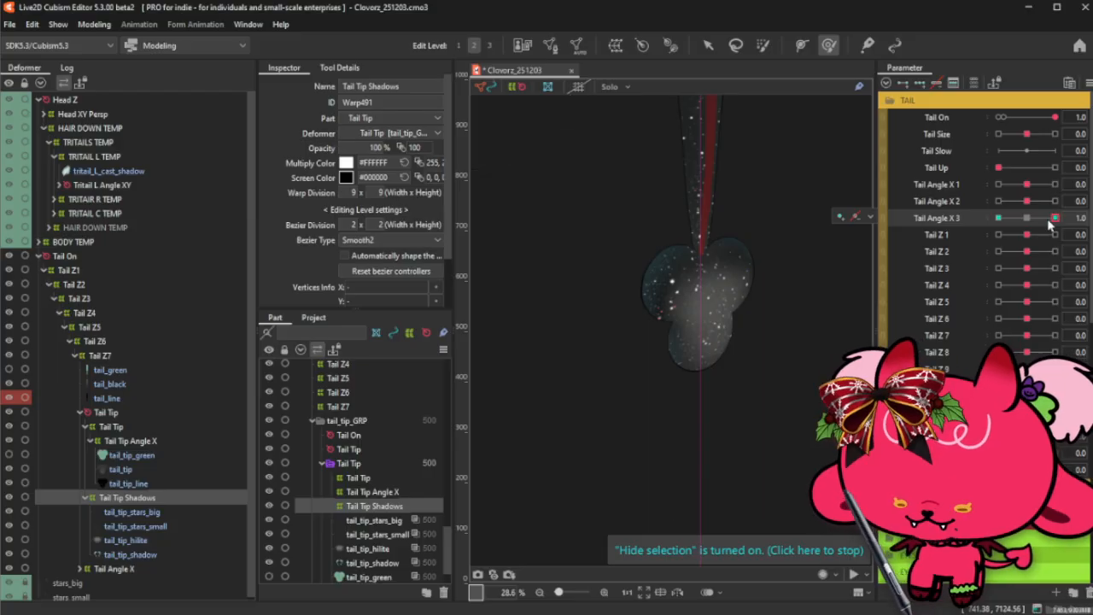
key(ctrl+m)
click(522, 440)
click(1010, 218)
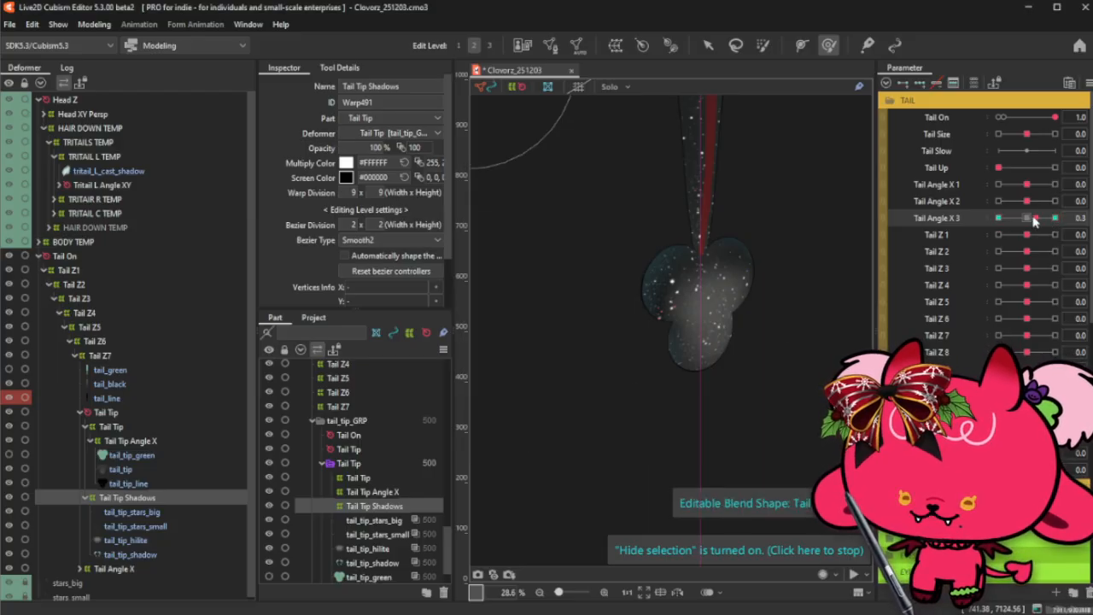
click(1026, 218)
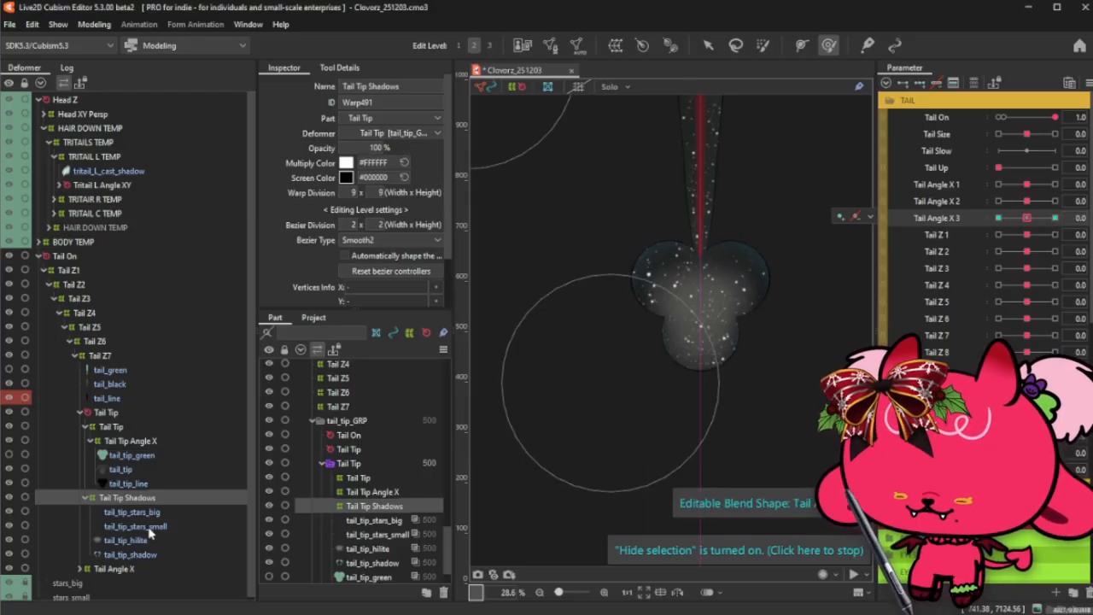
- Parent the Tail Tip Shadows warp to Tail Tip Angle X and sweep Tail Angle X 3 to check the tip's turn
drag(133, 487, 124, 442)
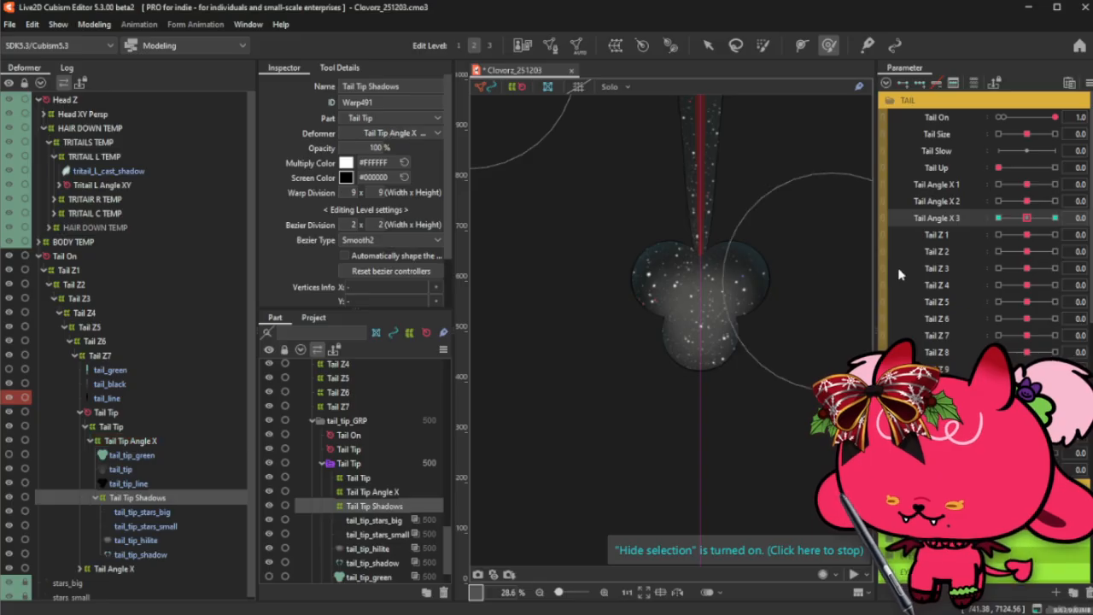
mouse_move(1032, 222)
mouse_down()
mouse_move(1057, 224)
mouse_move(988, 228)
mouse_move(1030, 228)
mouse_move(998, 218)
mouse_move(1050, 224)
mouse_move(988, 239)
mouse_move(1055, 236)
mouse_move(999, 239)
mouse_move(1023, 216)
mouse_move(999, 235)
mouse_move(1053, 222)
mouse_move(1019, 225)
mouse_up()
scroll(810, 292, down, 5)
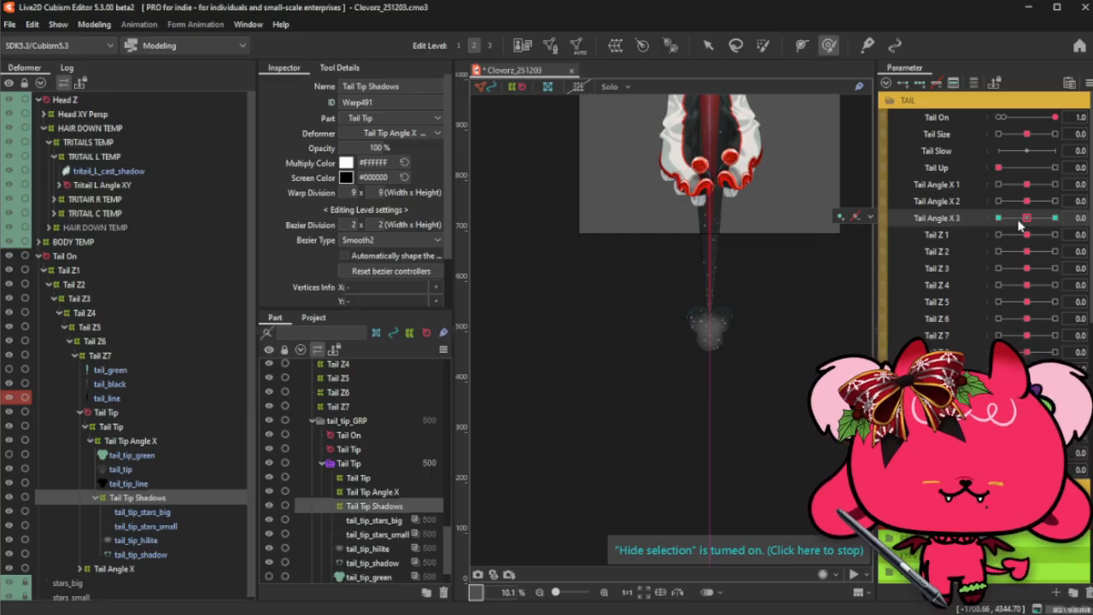
click(1021, 220)
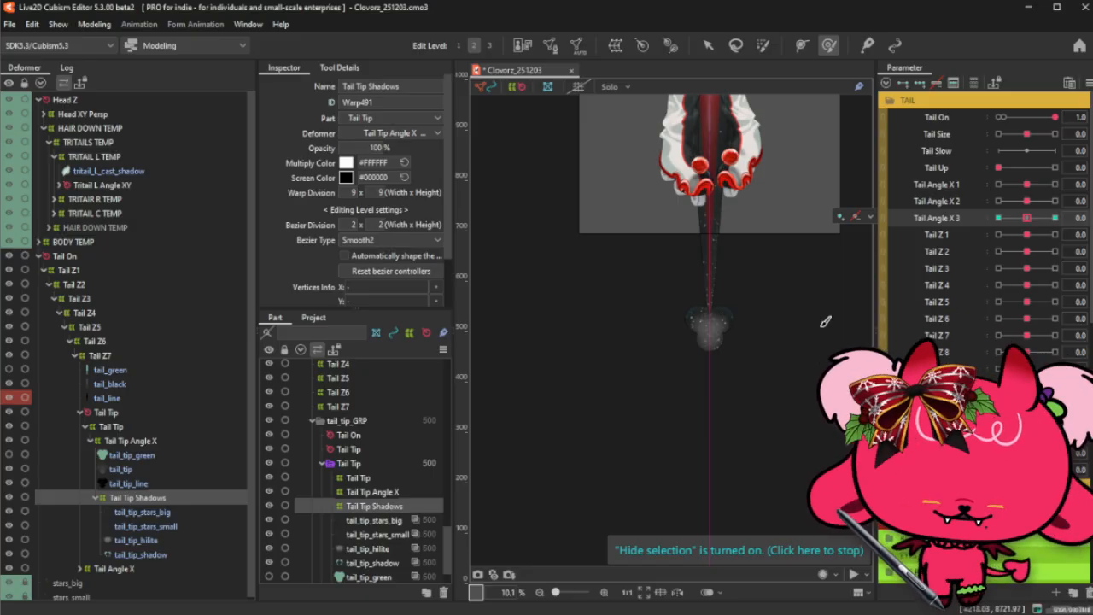
scroll(769, 303, up, 3)
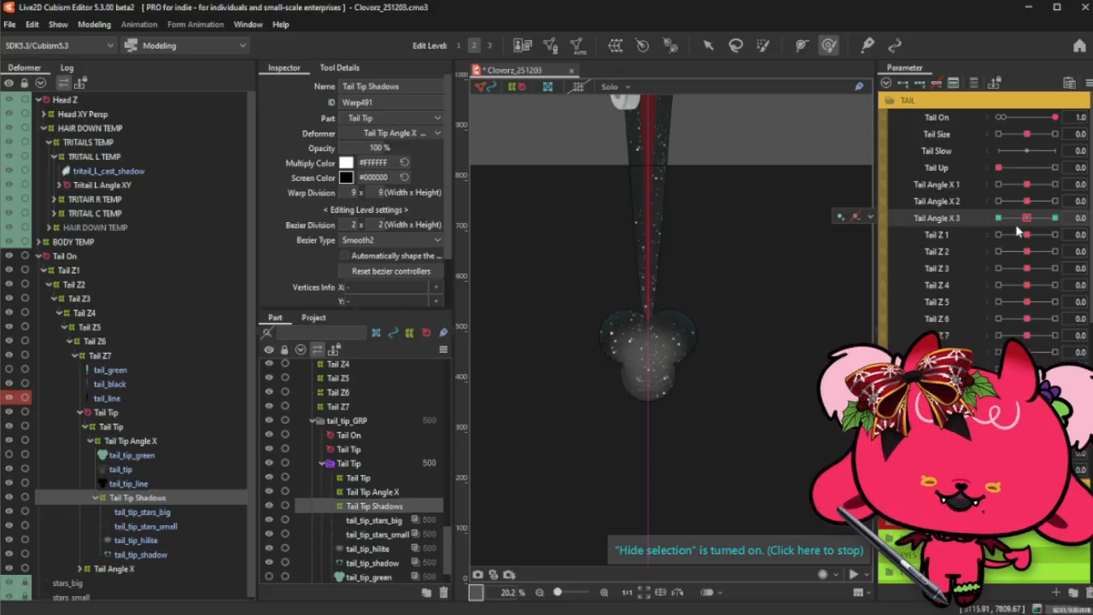
drag(1023, 223, 1037, 224)
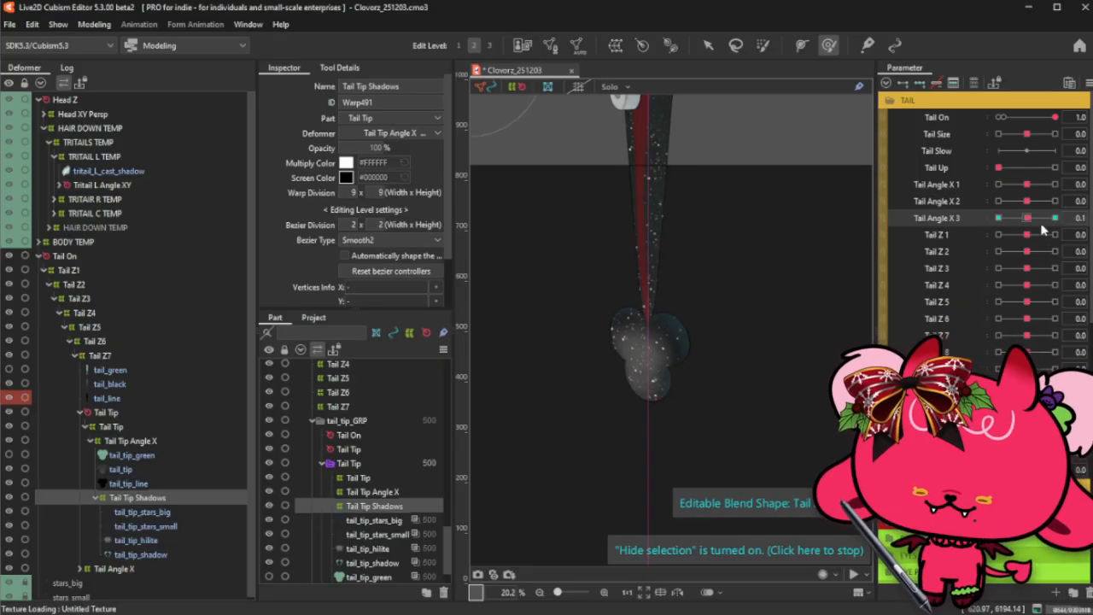
mouse_move(1016, 219)
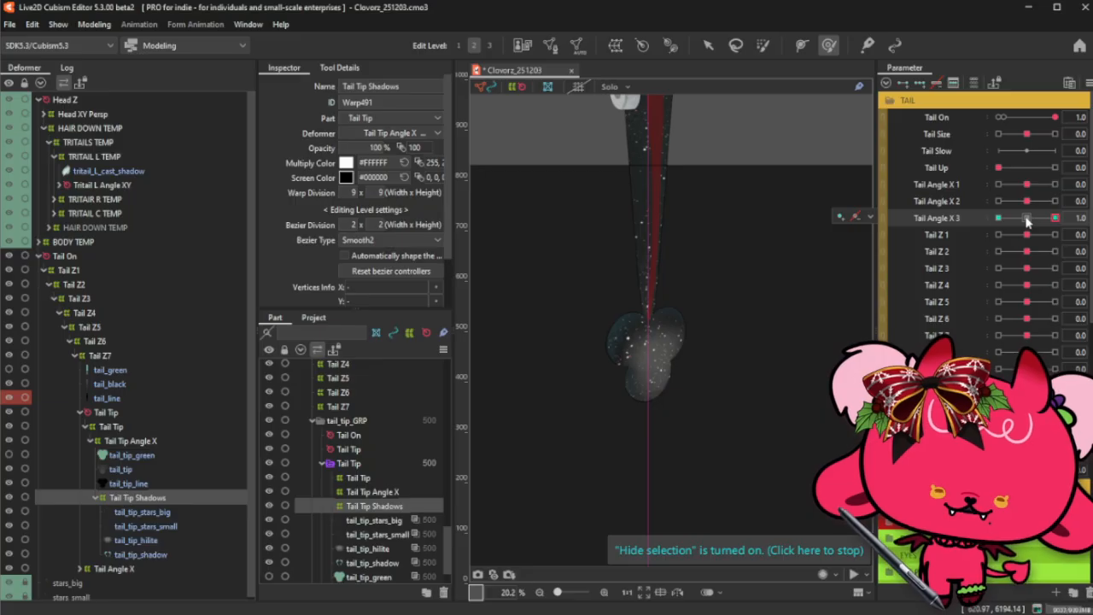
click(1027, 221)
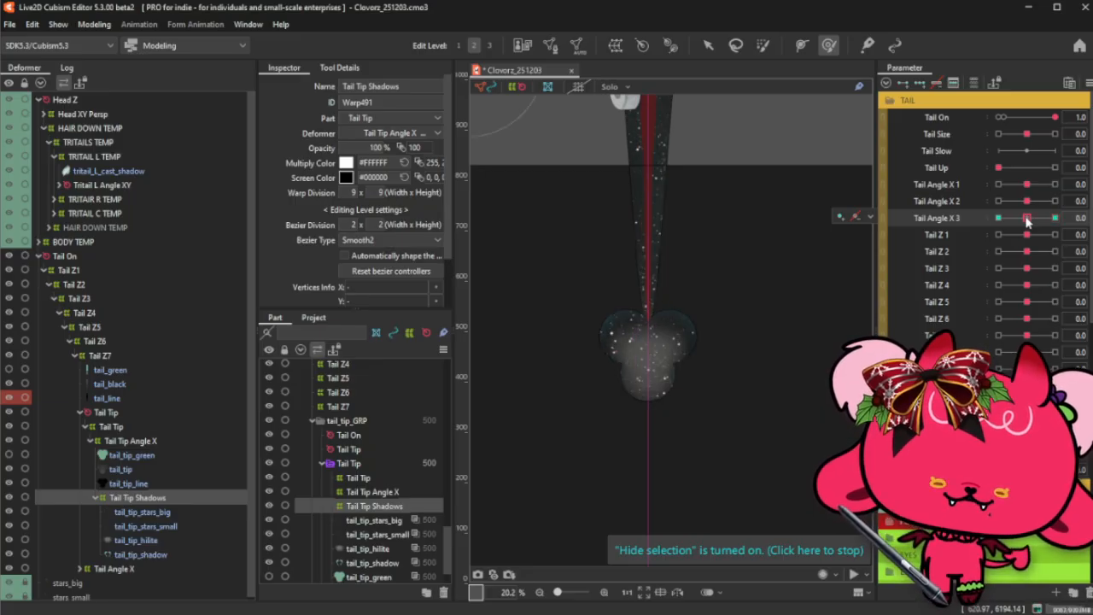
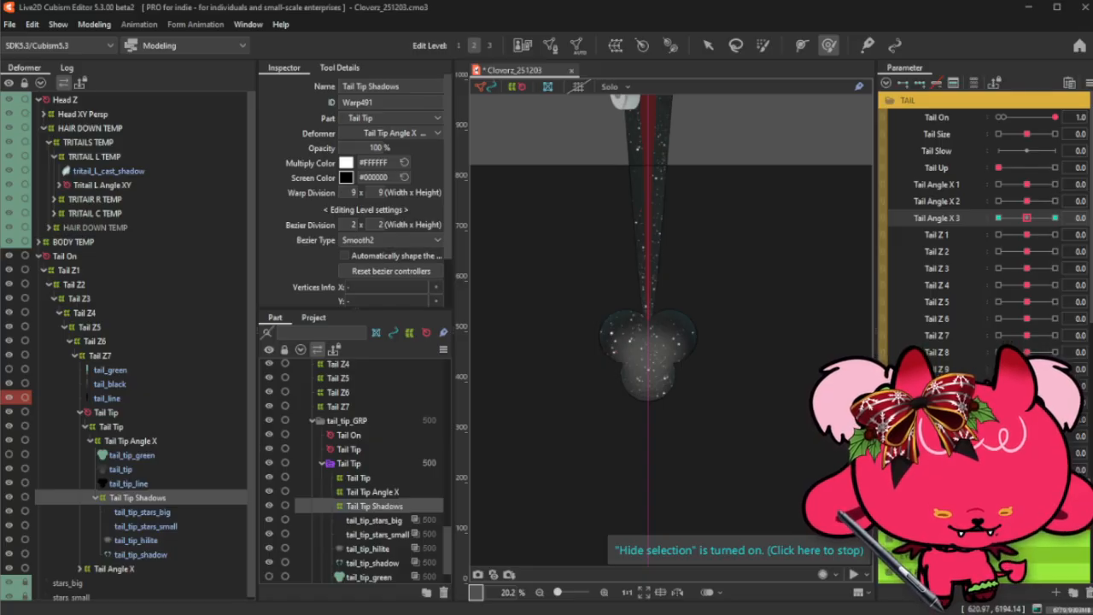
key(alt+Tab)
drag(742, 69, 653, 21)
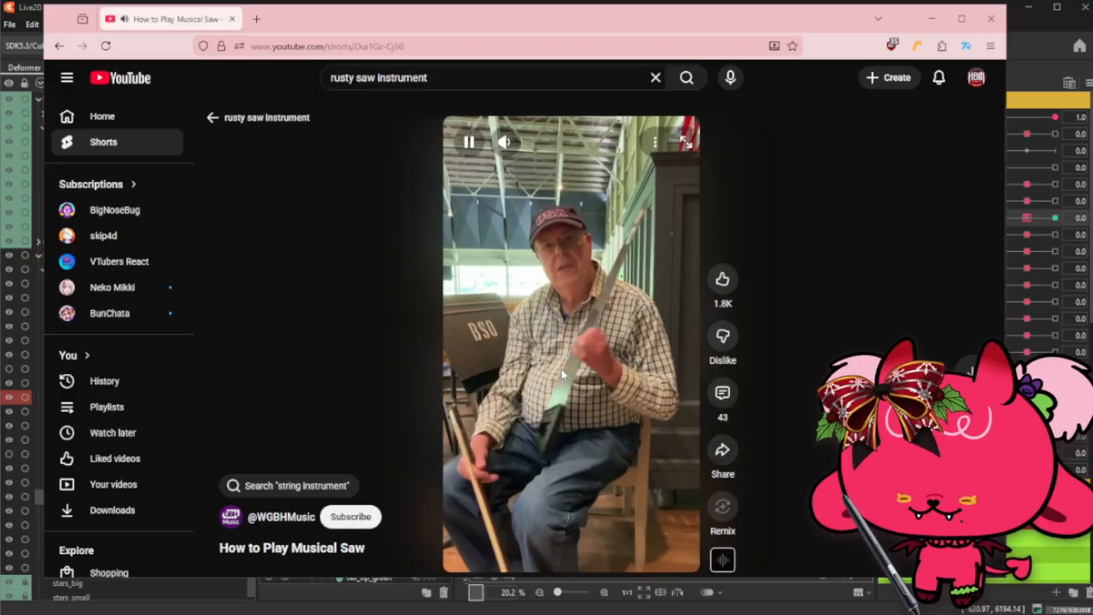
click(507, 488)
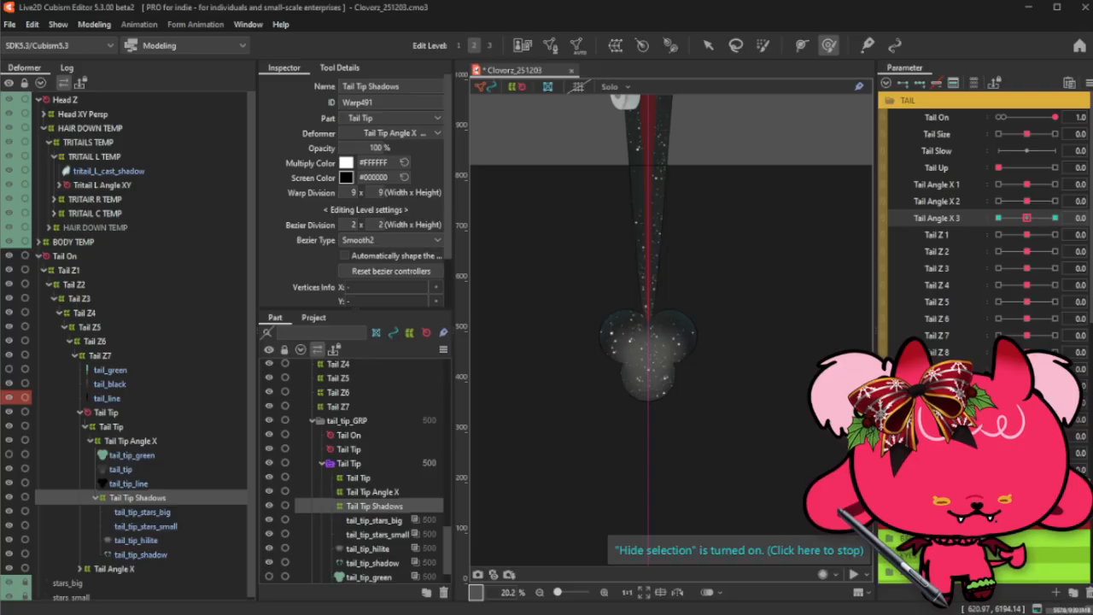
drag(760, 613, 790, 25)
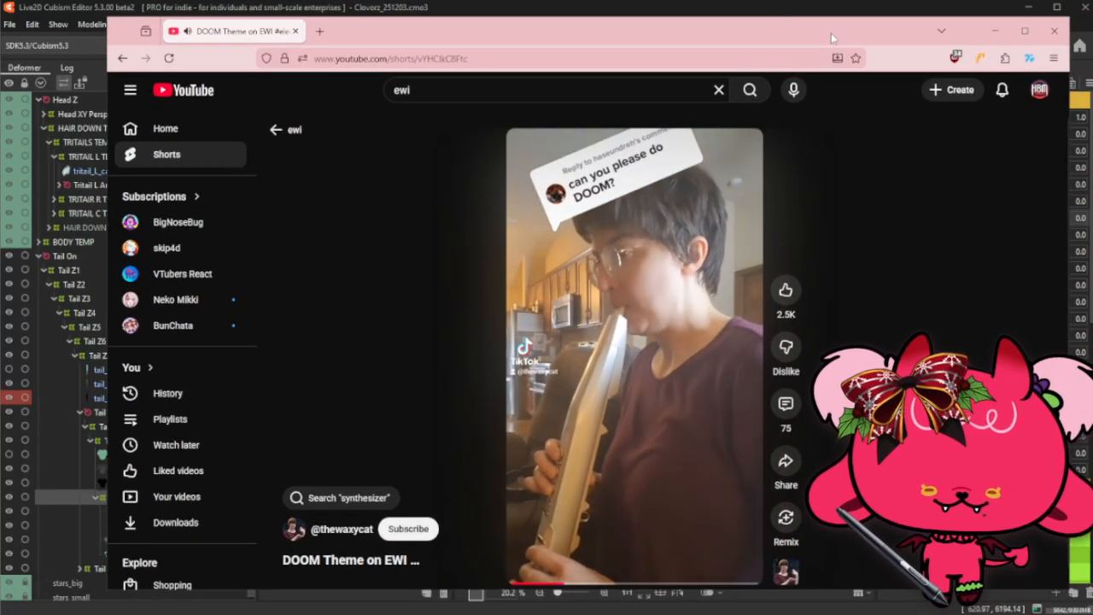
drag(830, 33, 809, 26)
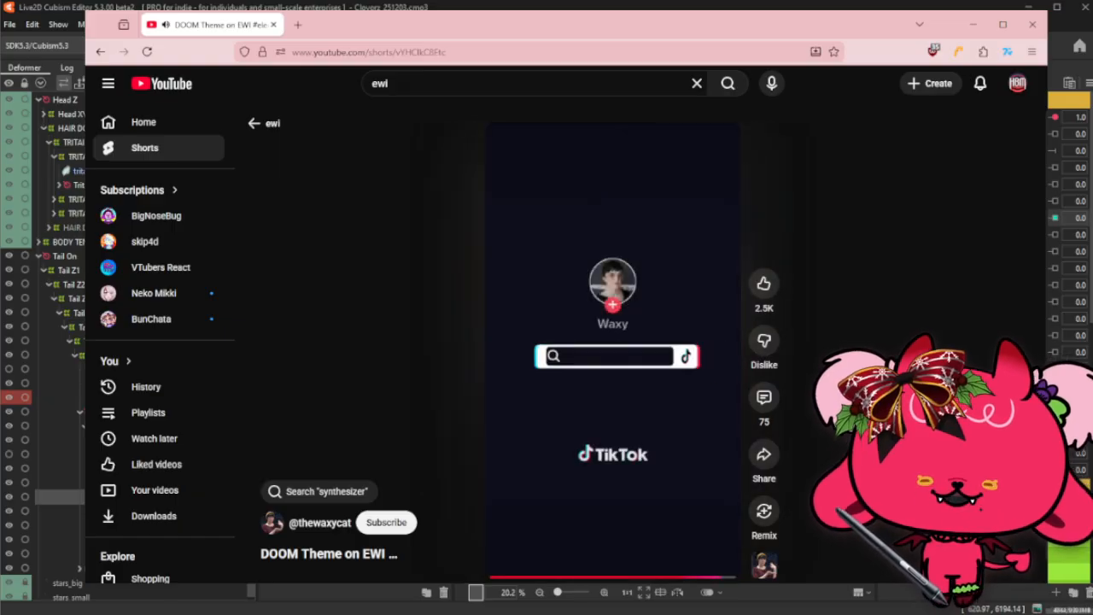
click(1032, 31)
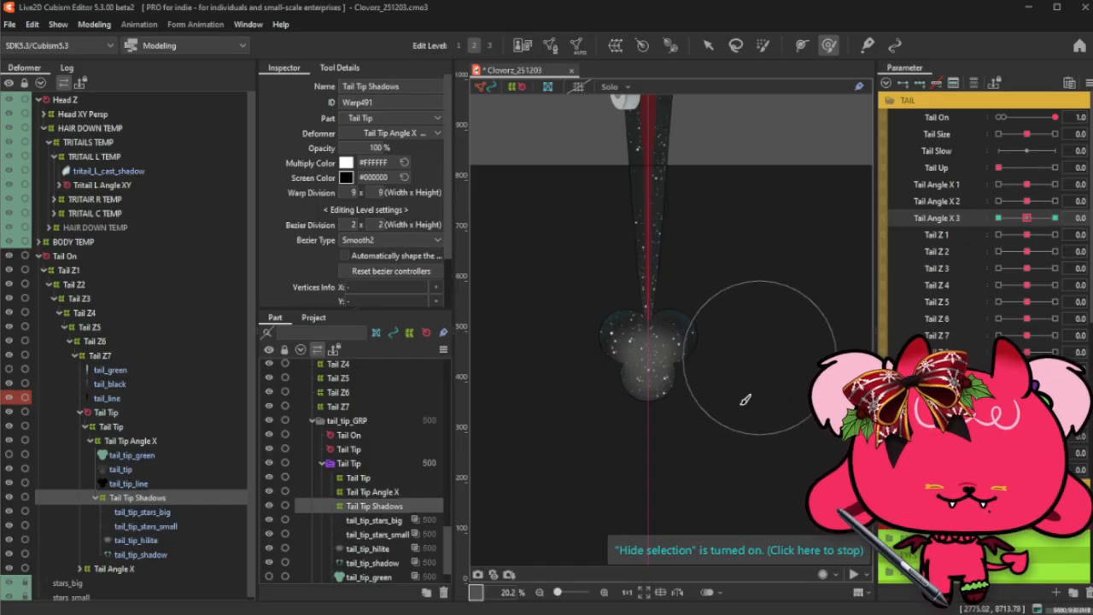
- Check Tail Angle X 3 down to -1.0 with the full character in view, reset it to 0.0 and save the model
scroll(720, 444, down, 5)
scroll(720, 438, up, 2)
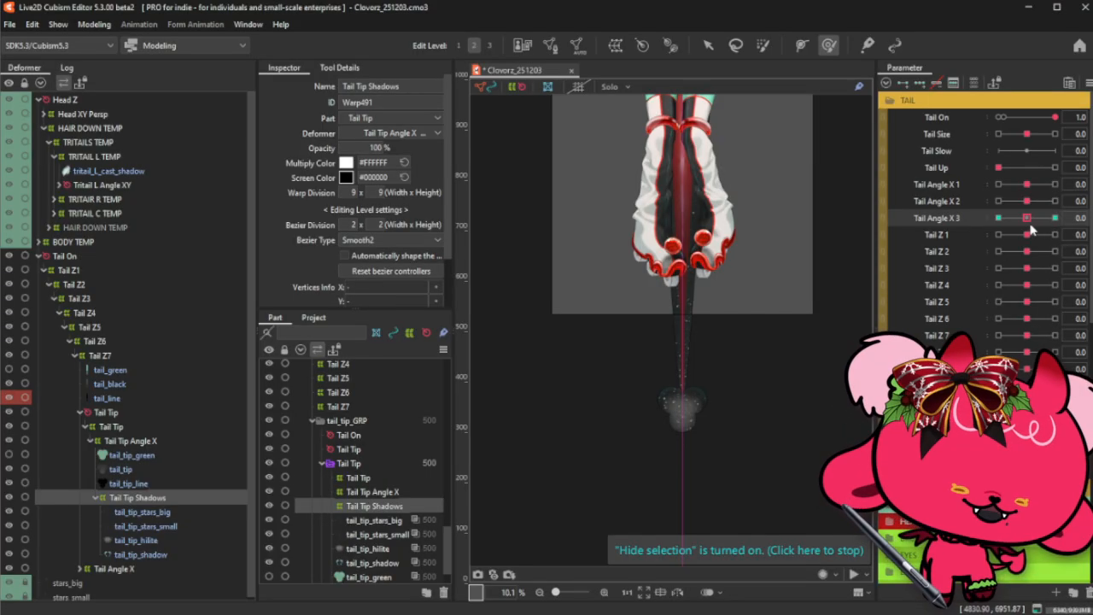
scroll(608, 402, down, 2)
scroll(608, 404, up, 2)
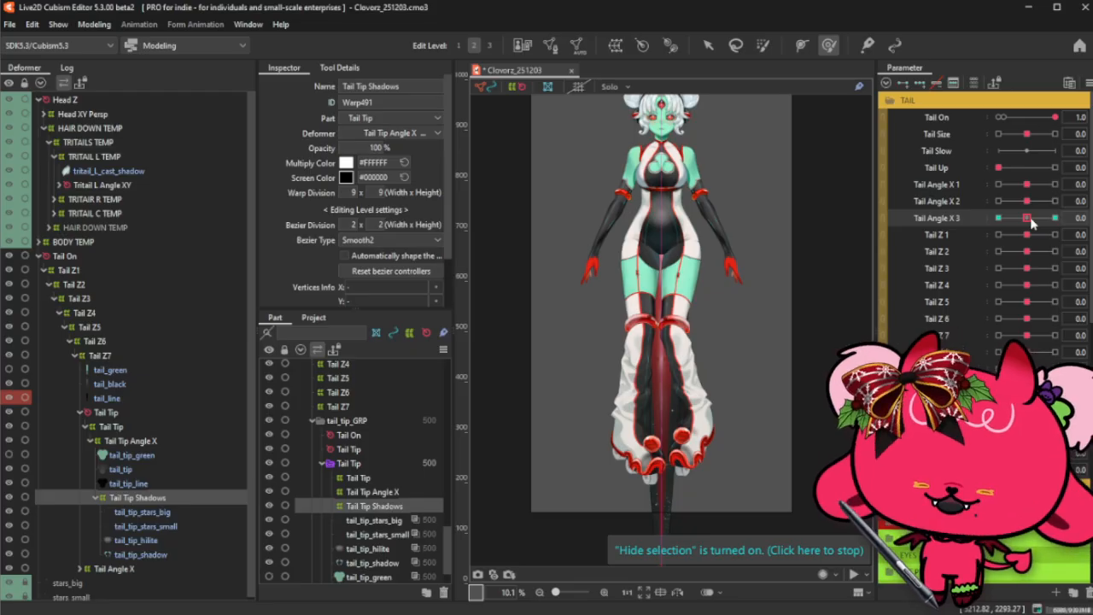
mouse_move(1030, 219)
mouse_down()
mouse_move(998, 220)
mouse_move(1027, 219)
mouse_up()
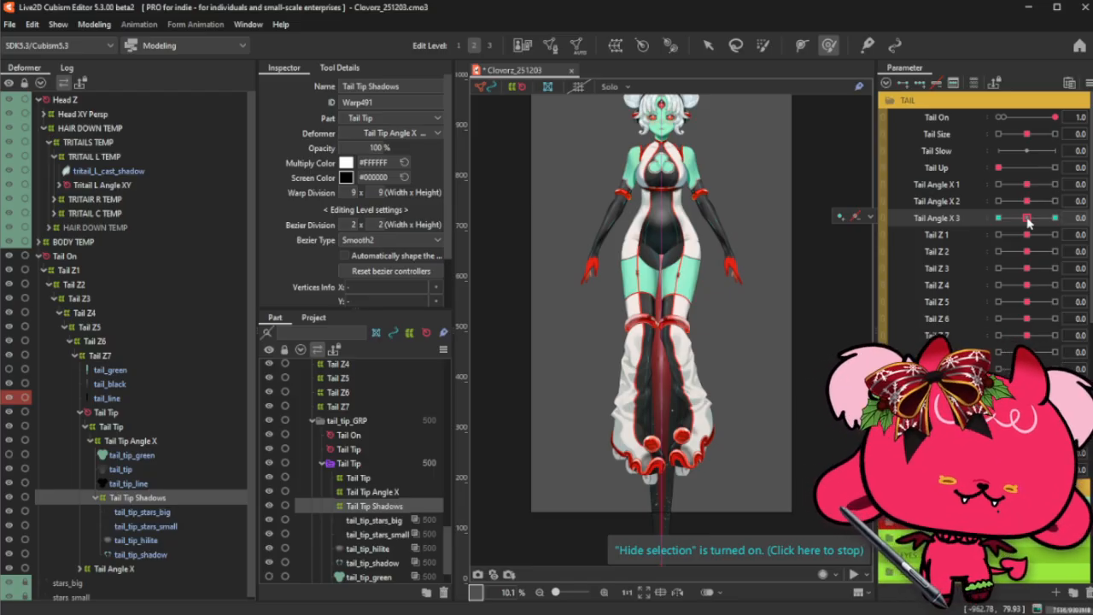
drag(1028, 220, 999, 219)
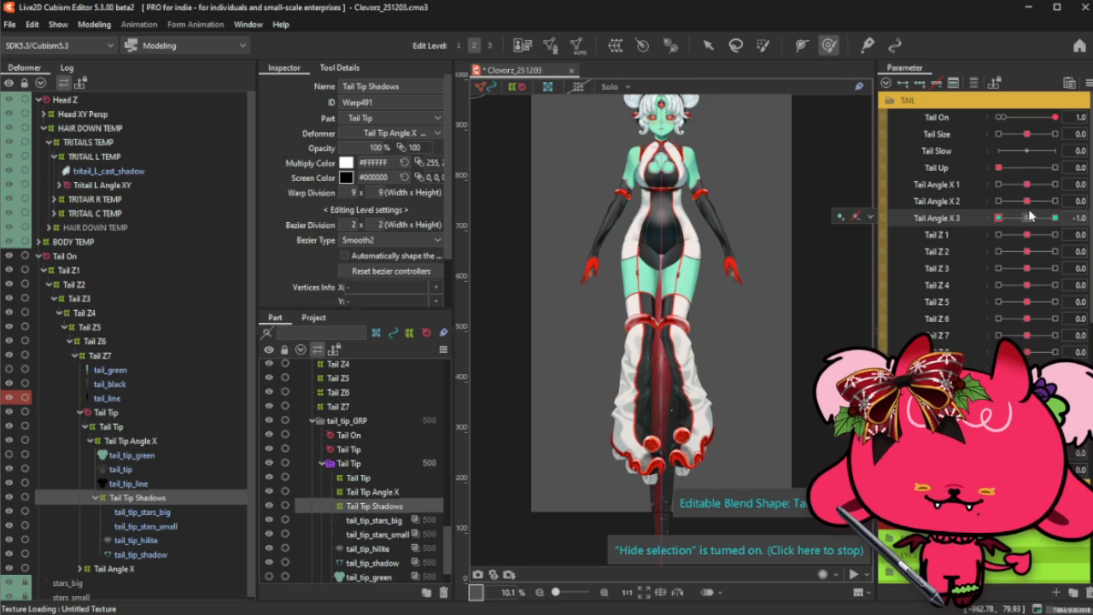
click(1031, 217)
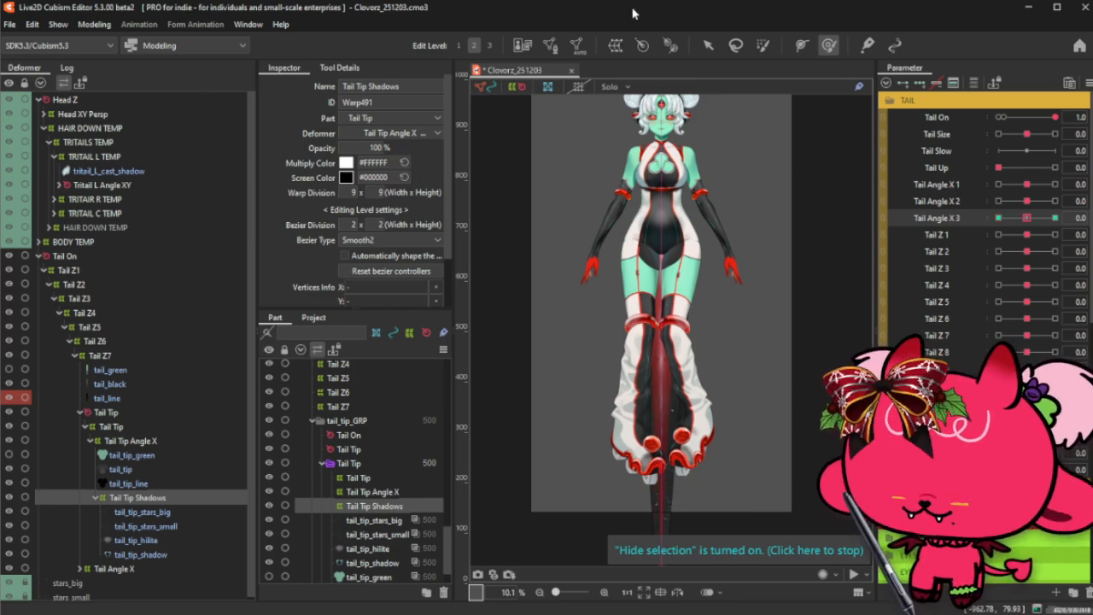
key(ctrl+s)
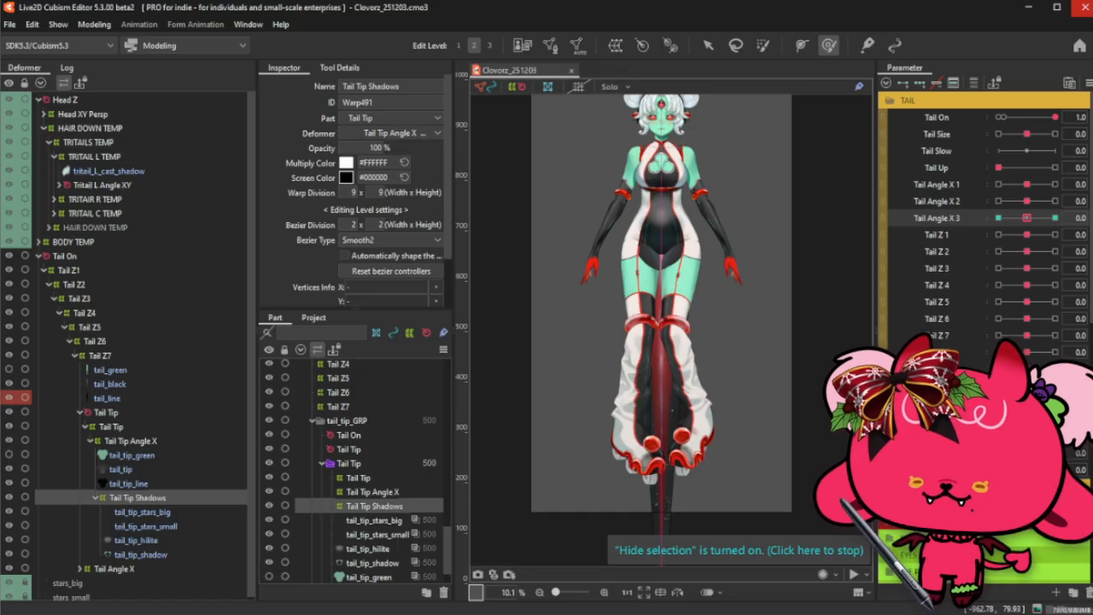
- Restart Live2D Cubism Editor, dismiss the new-version notice and reopen the recent Clovorz_251203 model
click(1084, 7)
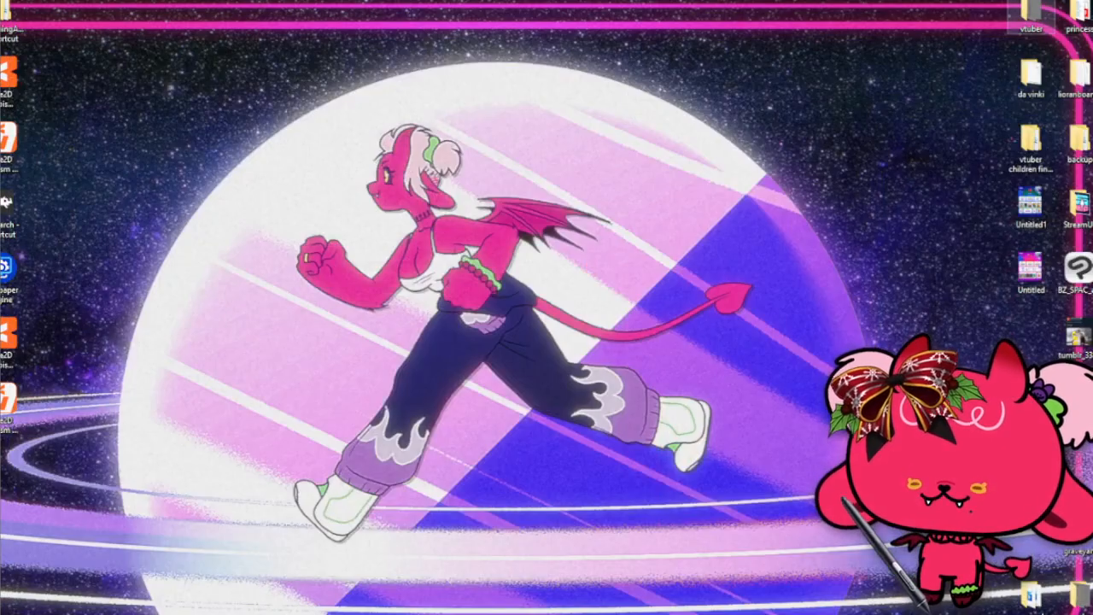
double_click(14, 350)
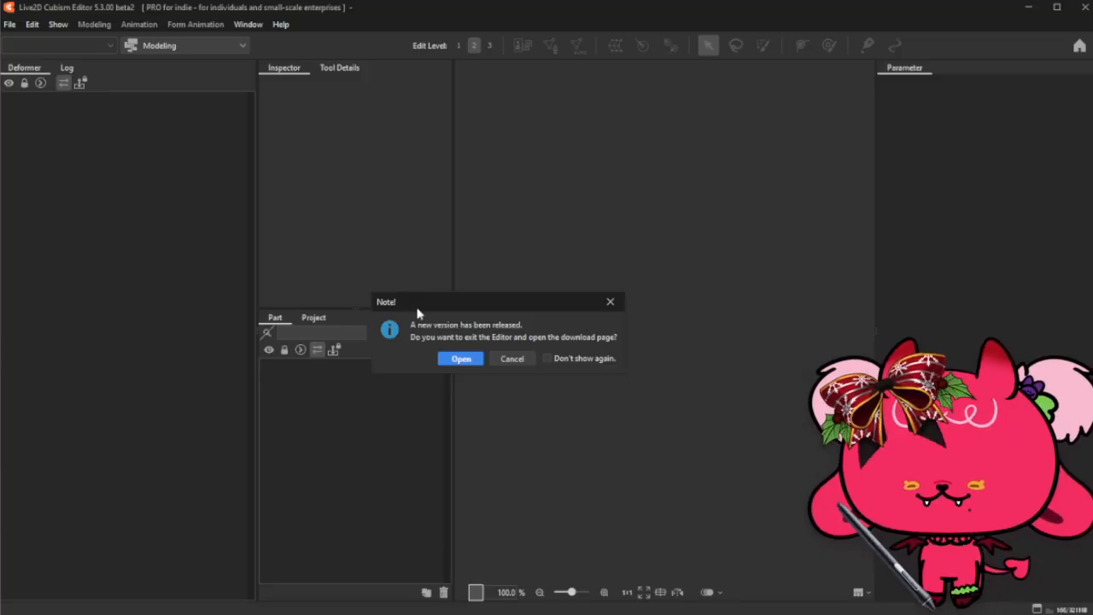
click(610, 302)
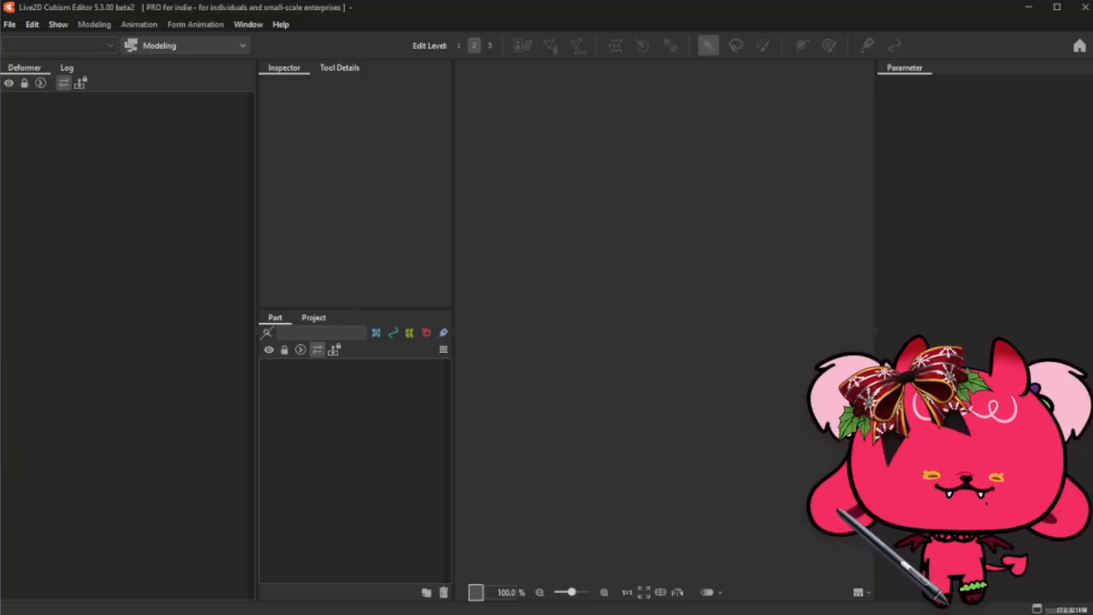
click(10, 24)
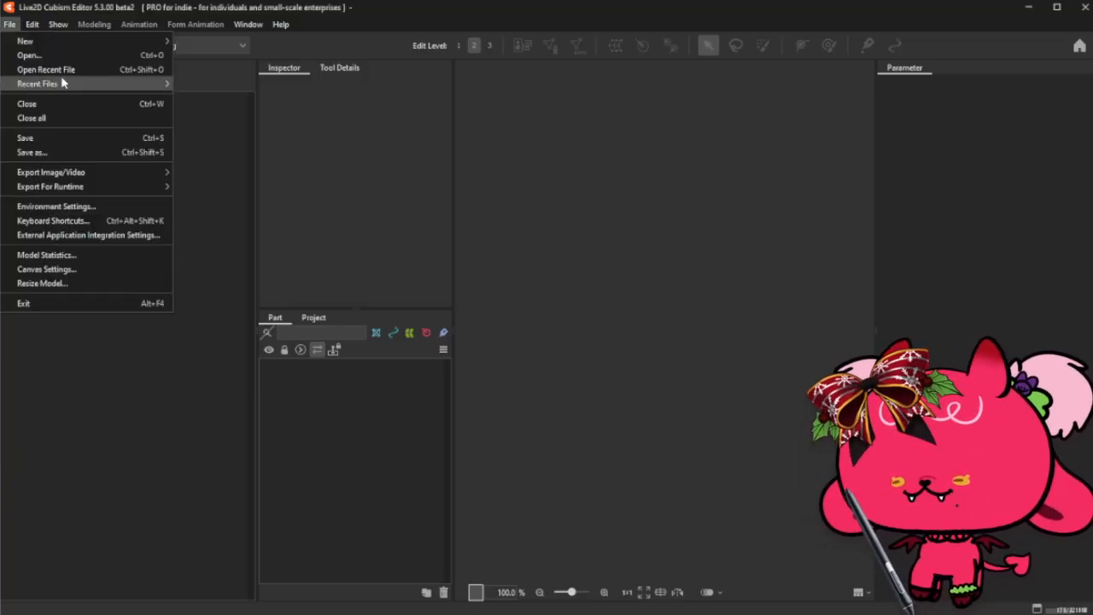
mouse_move(56, 83)
click(219, 85)
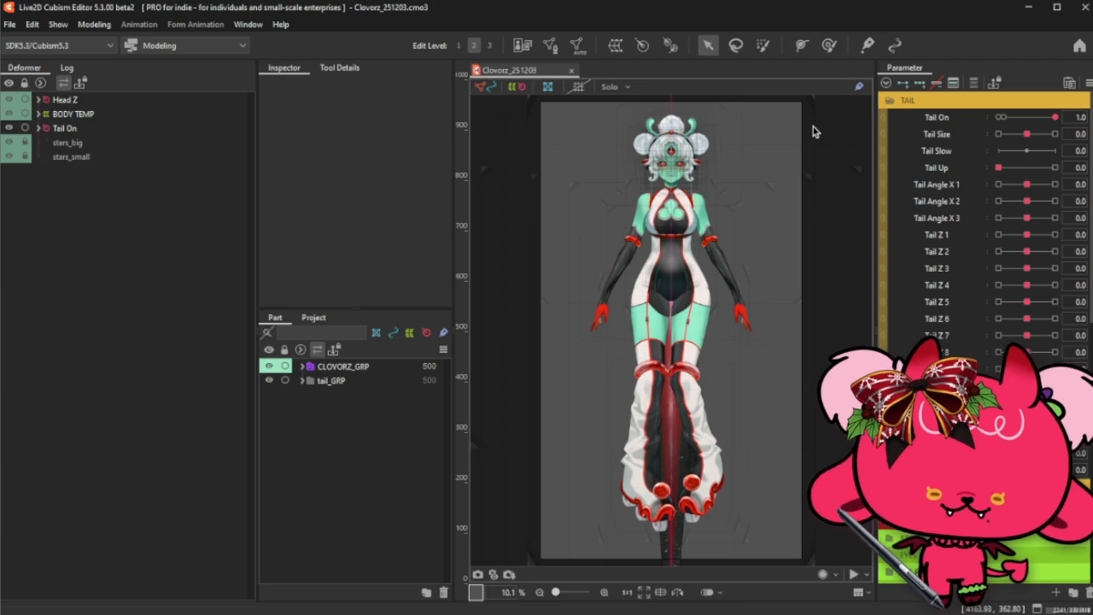
- Hide the deformers on the canvas and look through the parameter folders, leaving the TAIL folder expanded
click(515, 88)
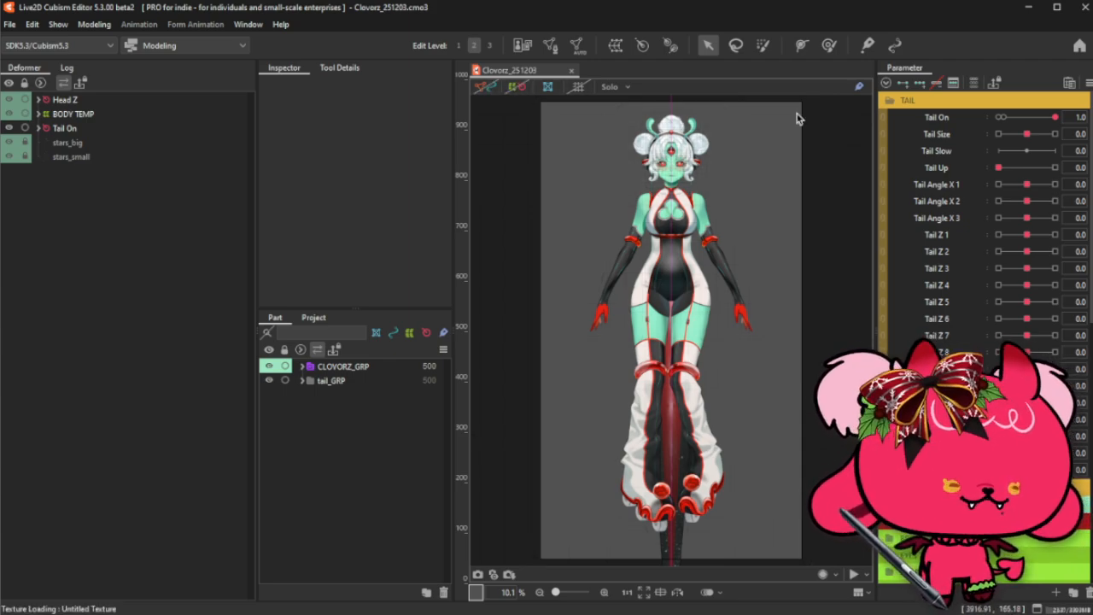
click(994, 101)
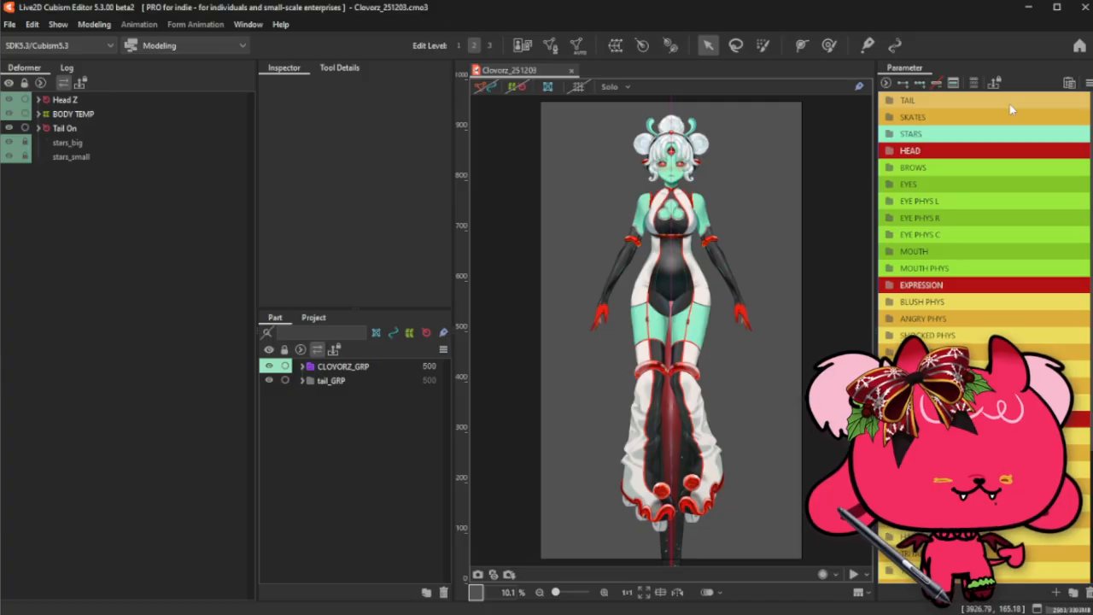
scroll(979, 292, down, 4)
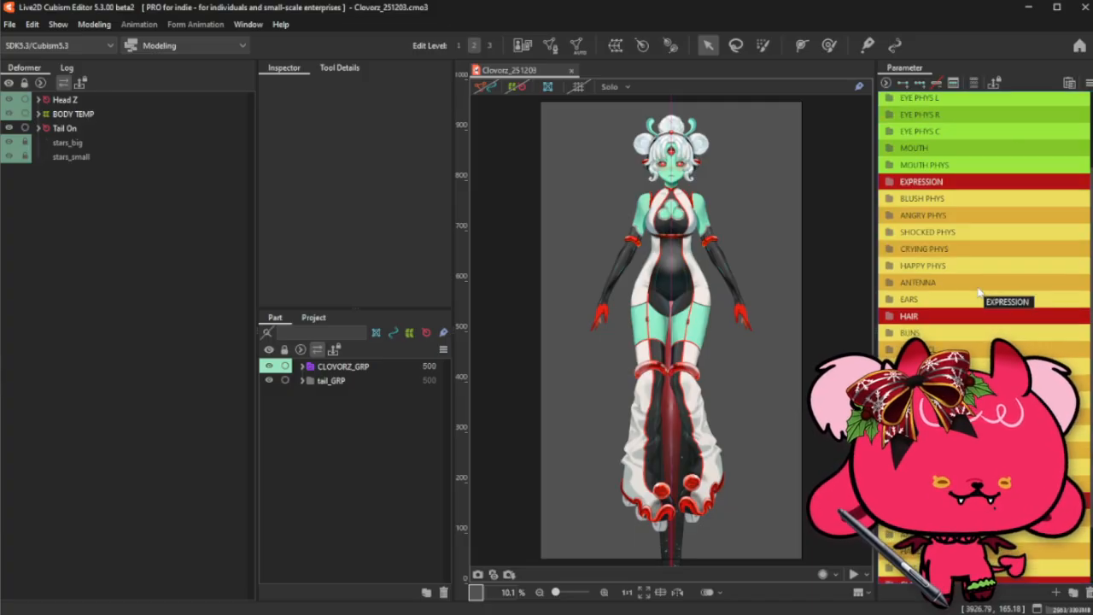
scroll(979, 292, up, 5)
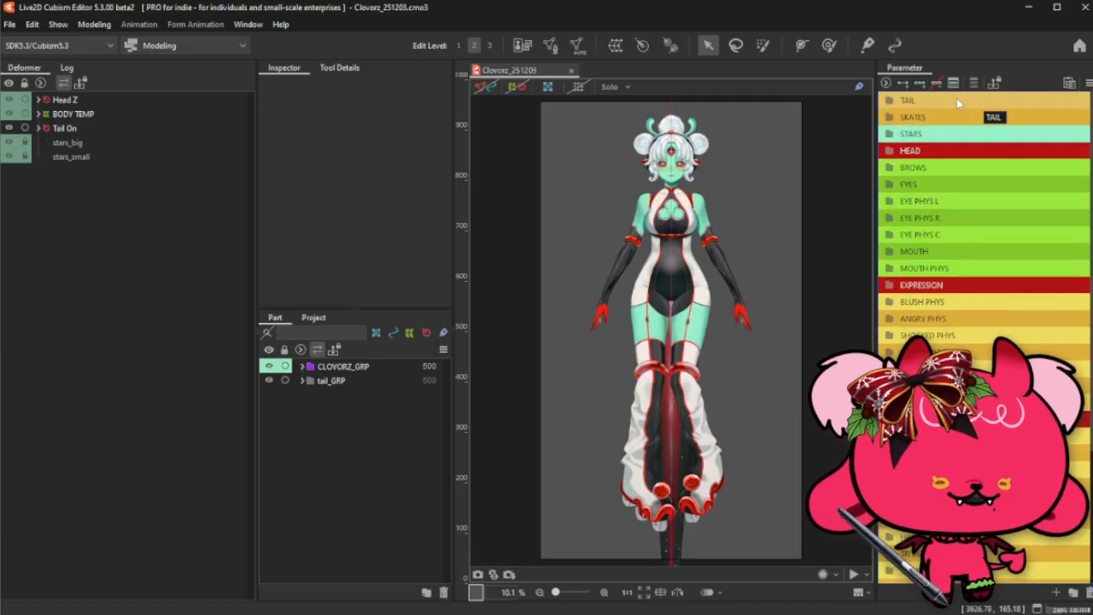
click(956, 100)
scroll(655, 198, down, 1)
- Examine the tail tip up close and select its Tail Tip warp deformer through the tail parameter it is keyed to
drag(668, 510, 665, 419)
scroll(664, 416, up, 3)
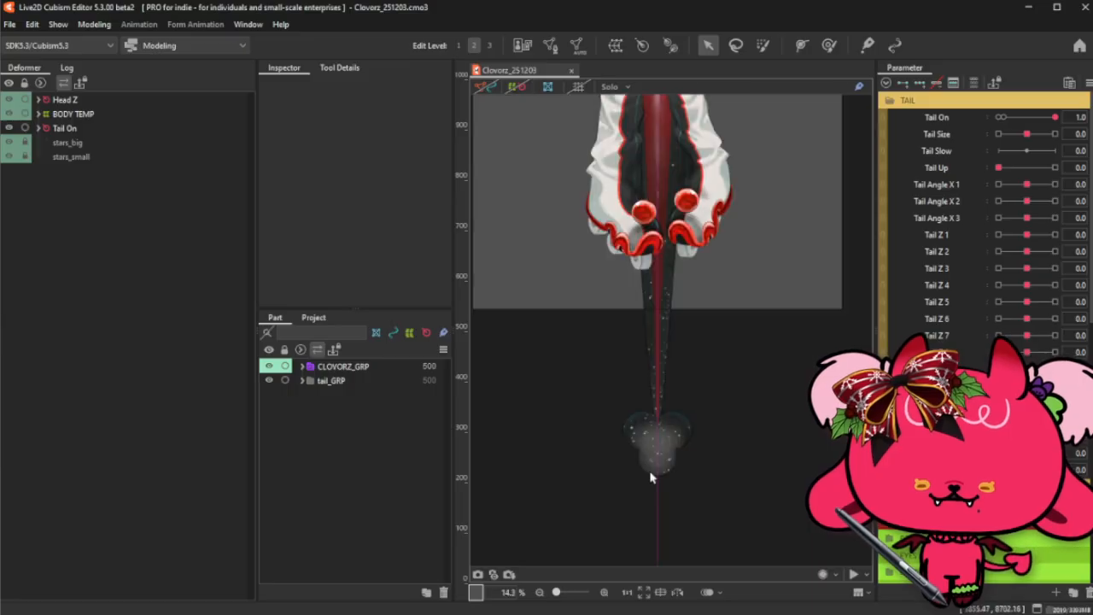
scroll(651, 477, up, 1)
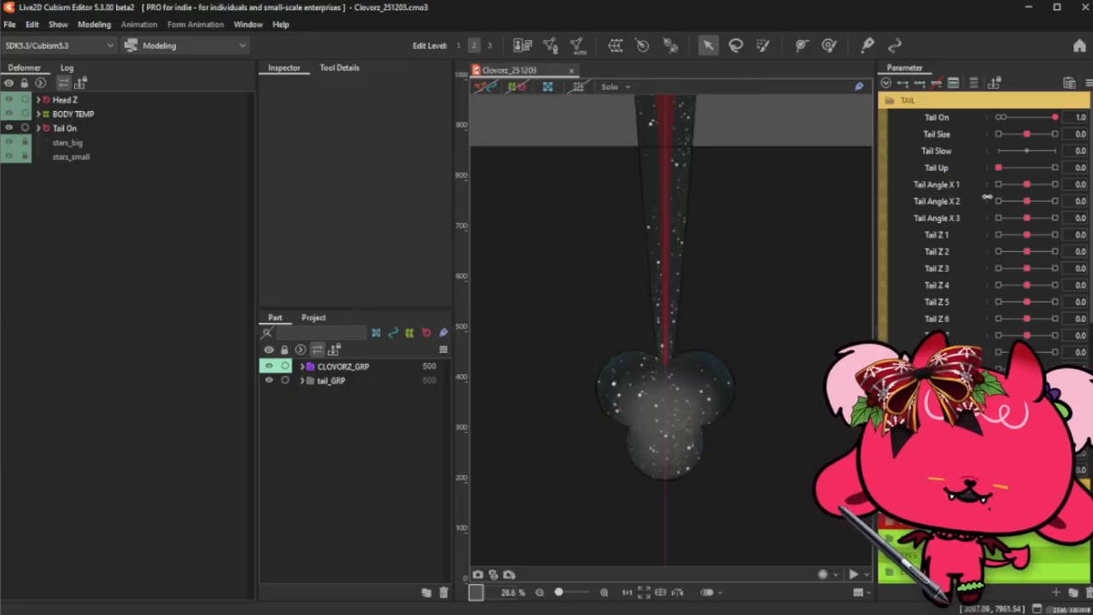
scroll(982, 222, down, 2)
scroll(982, 222, up, 2)
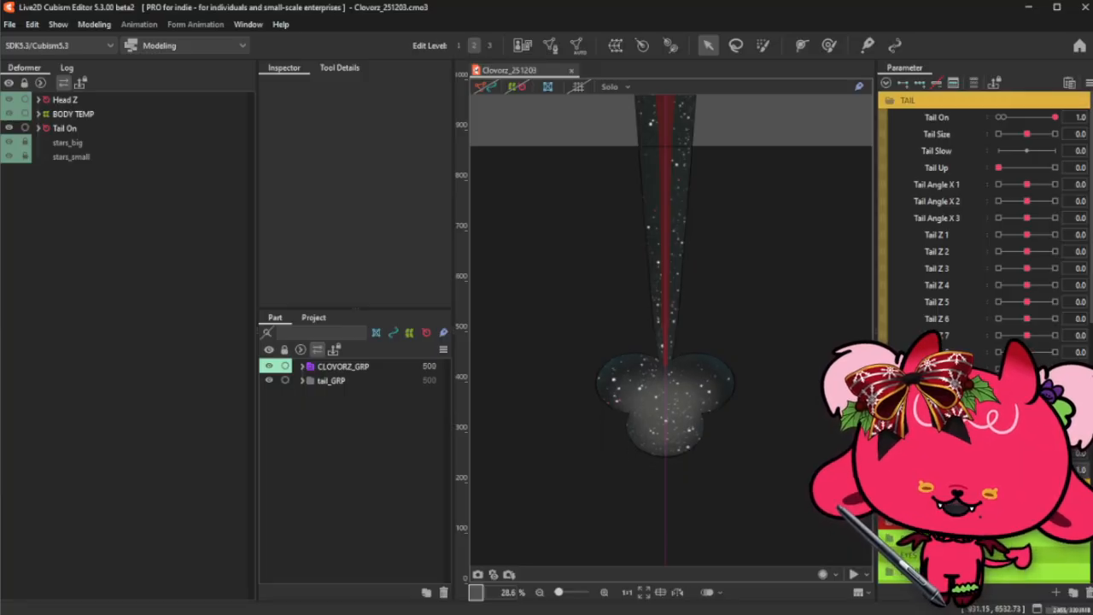
right_click(937, 452)
click(854, 470)
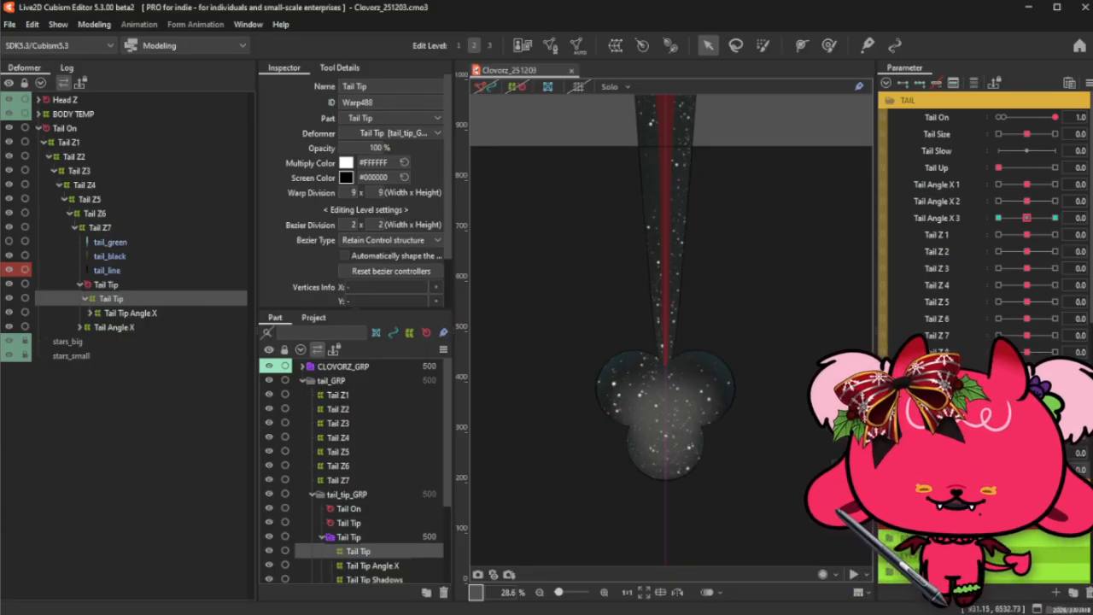
- Select the Tail Tip Angle X warp deformer and add three blend shape keys for it on Tail ZZ 6
mouse_move(1027, 469)
mouse_down()
mouse_move(1055, 469)
mouse_move(998, 469)
mouse_move(1012, 469)
mouse_up()
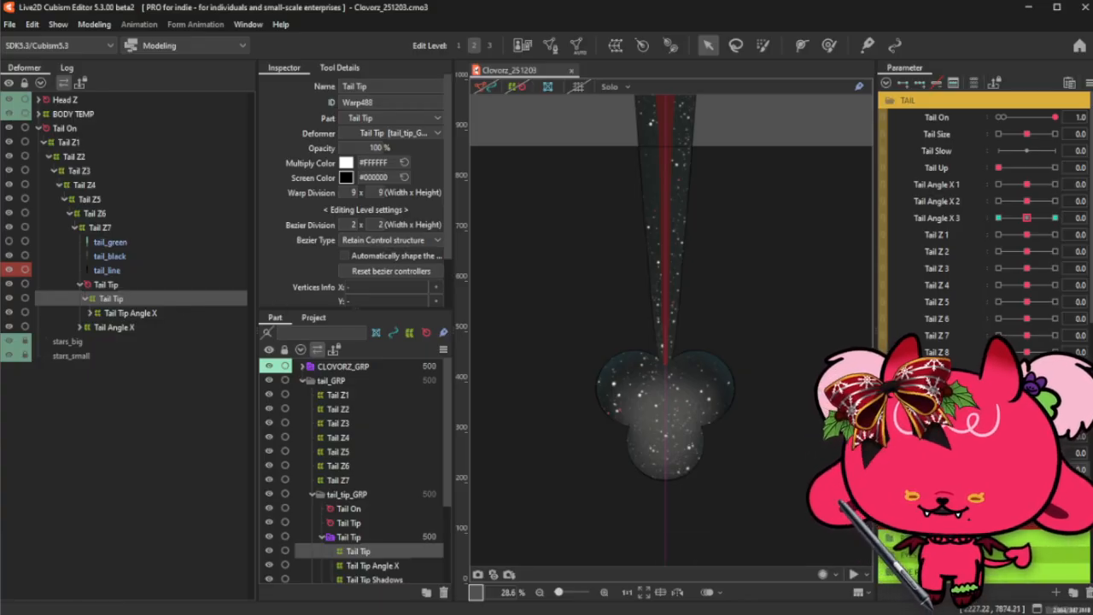
click(169, 316)
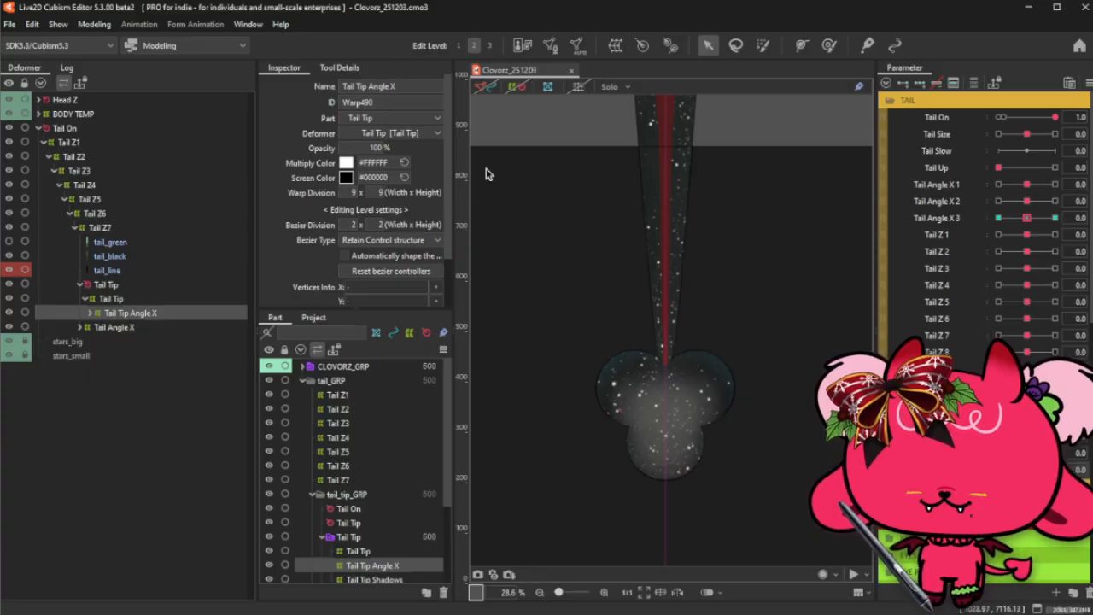
click(920, 85)
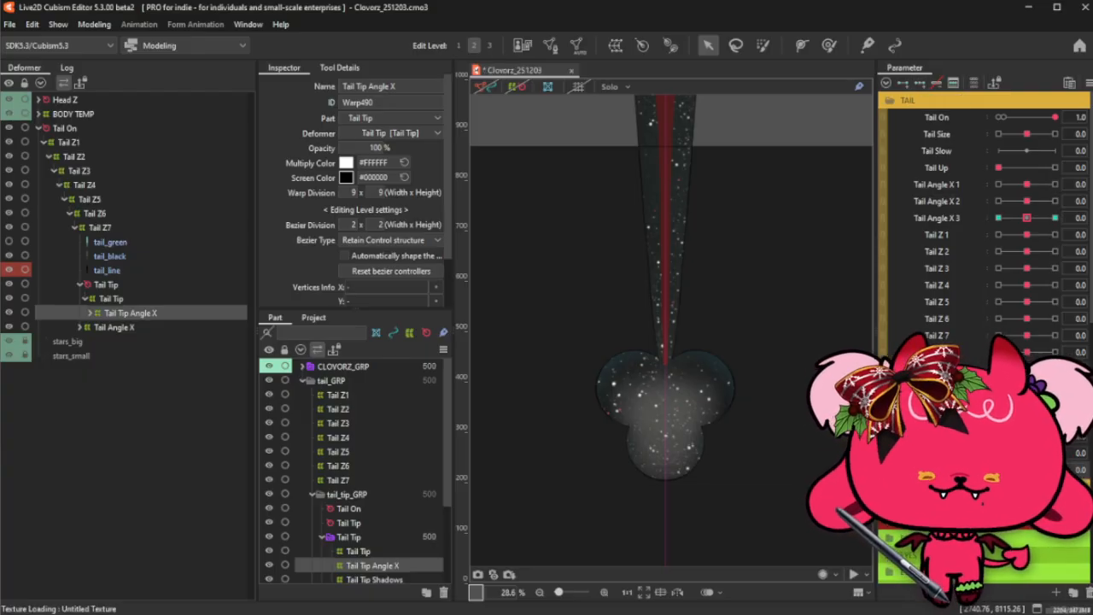
- Show the deformers on the canvas and squash the Tail Tip Angle X warp to about half its height at Tail ZZ 6 -1.0
mouse_move(1026, 469)
mouse_down()
mouse_move(998, 470)
mouse_move(1027, 469)
mouse_up()
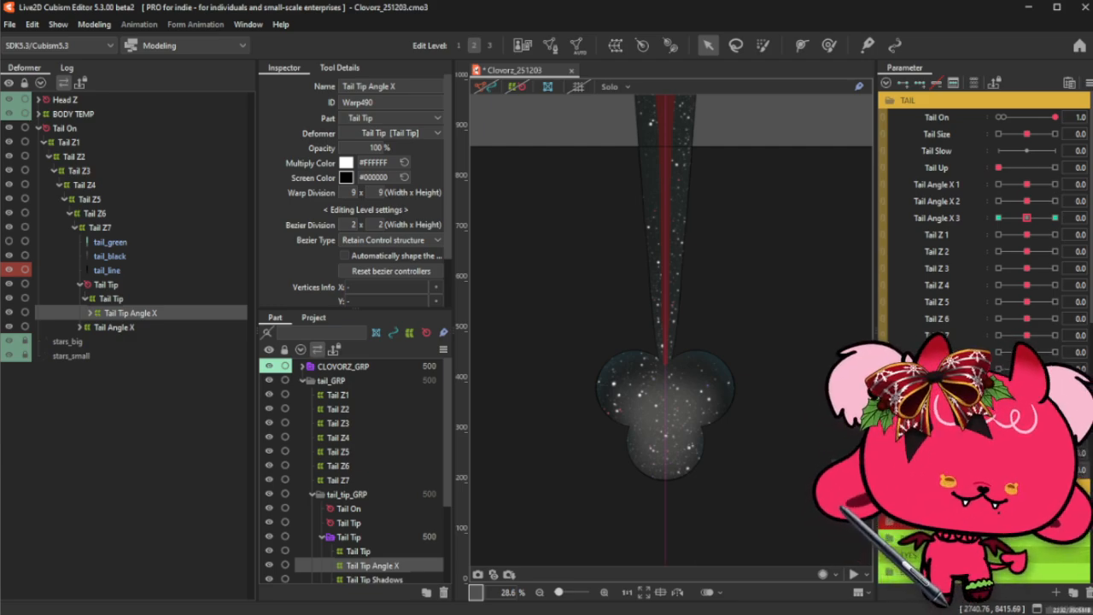
click(517, 86)
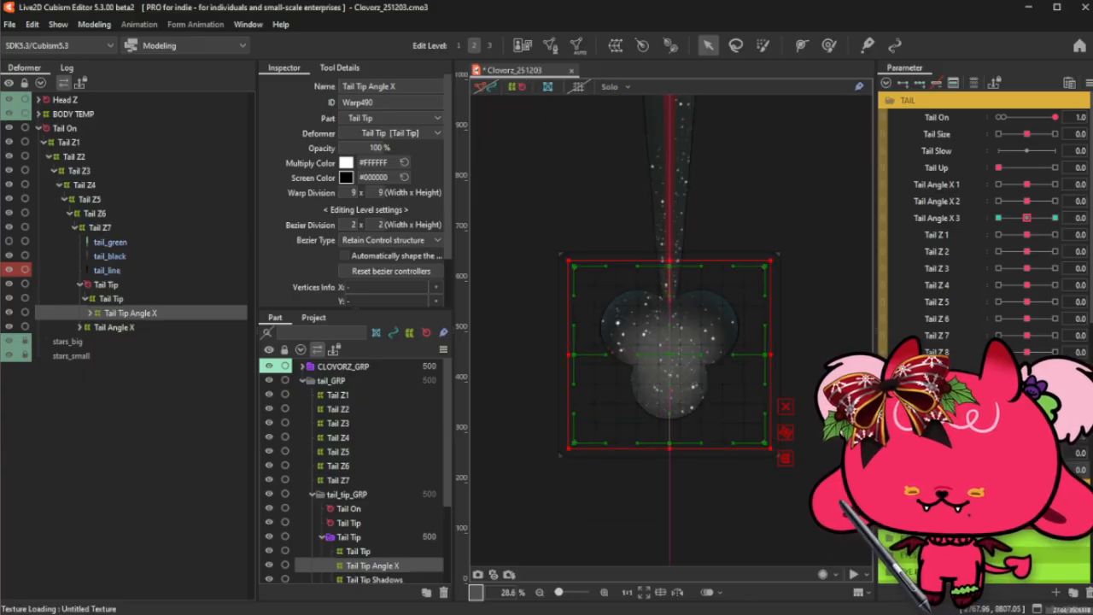
drag(1027, 469, 998, 469)
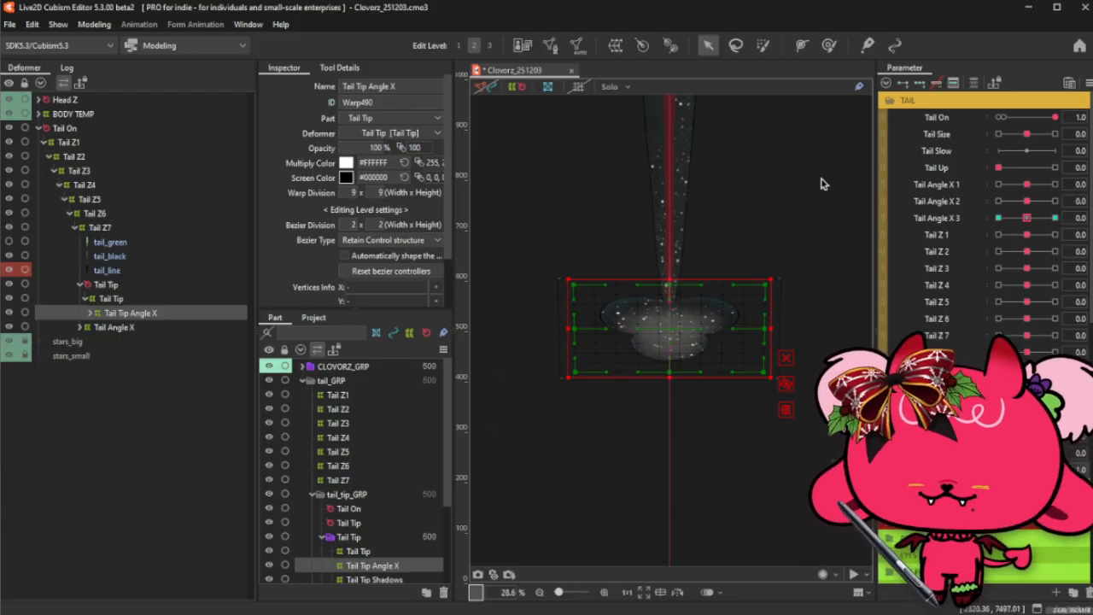
- Try to brush-select the central points of the Tail Tip Angle X warp and shift them slightly down at Tail ZZ 6 -1.0
click(762, 44)
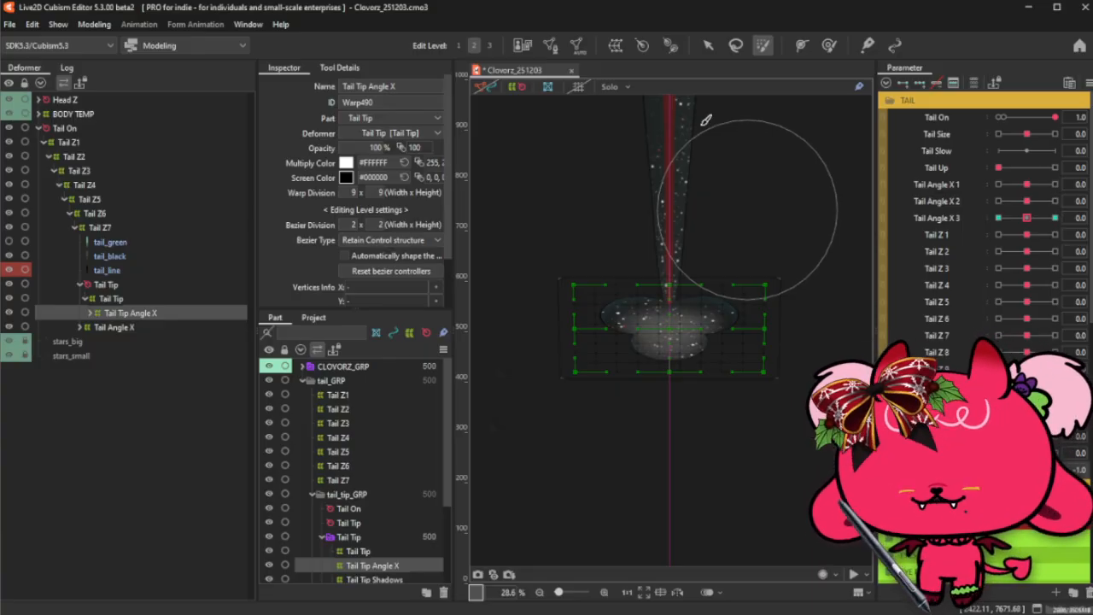
mouse_move(1056, 469)
mouse_down()
mouse_move(1016, 469)
mouse_move(1026, 470)
mouse_up()
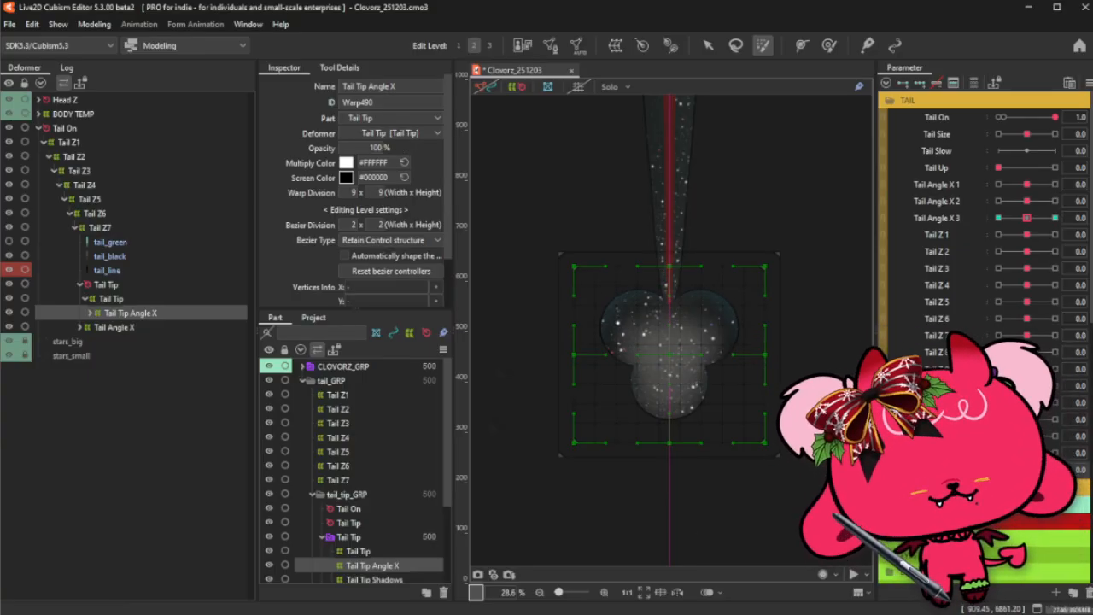
drag(1026, 469, 998, 470)
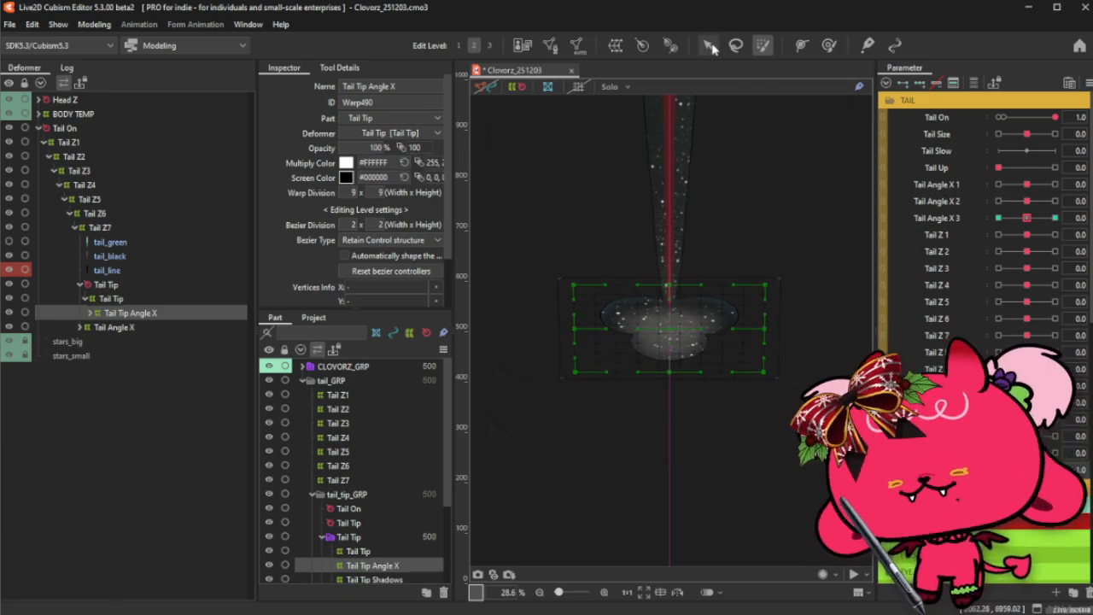
key(ctrl+z)
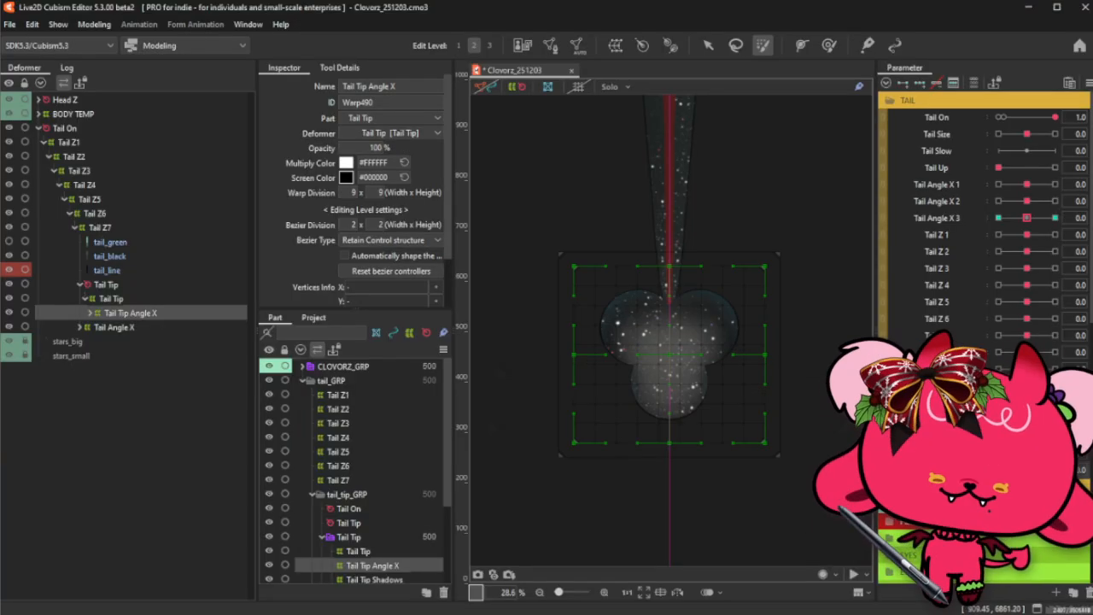
mouse_move(637, 378)
mouse_down()
mouse_move(628, 330)
mouse_move(642, 316)
mouse_move(711, 320)
mouse_move(670, 385)
mouse_up()
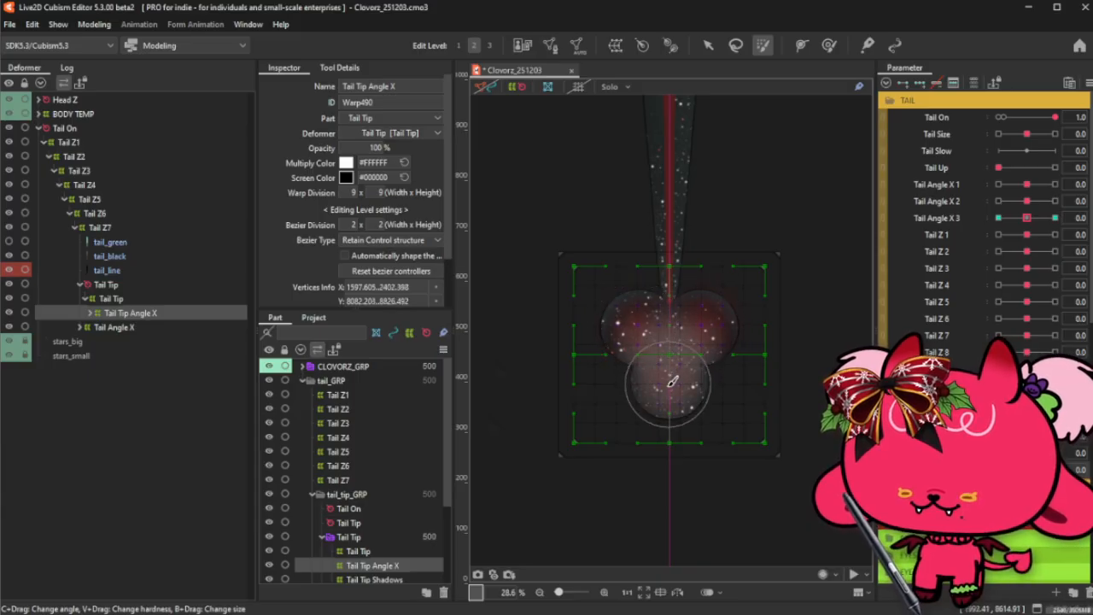
key(v)
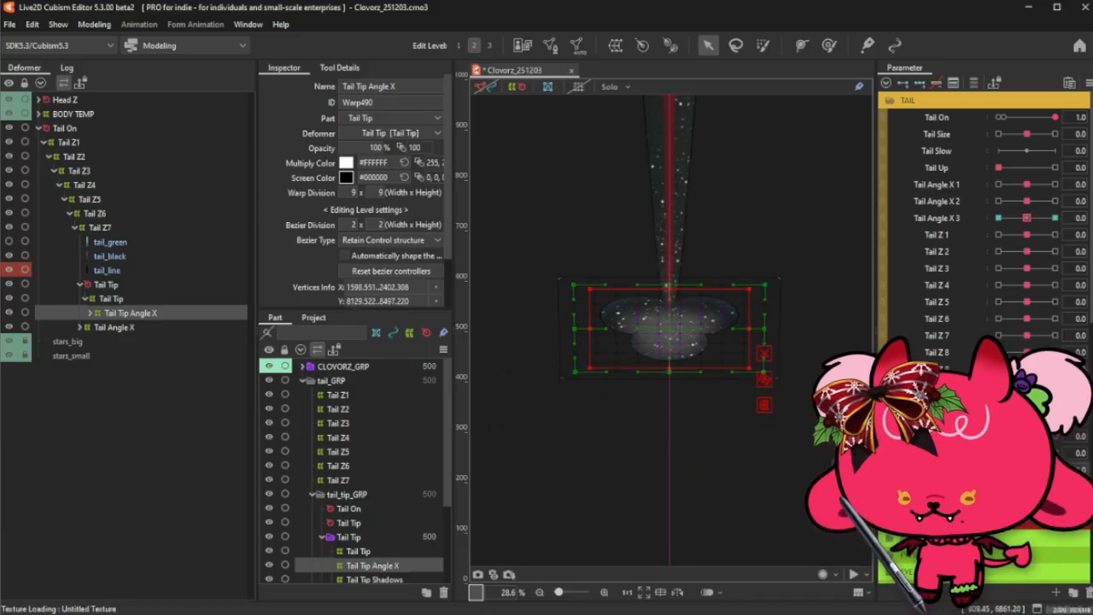
drag(668, 332, 666, 343)
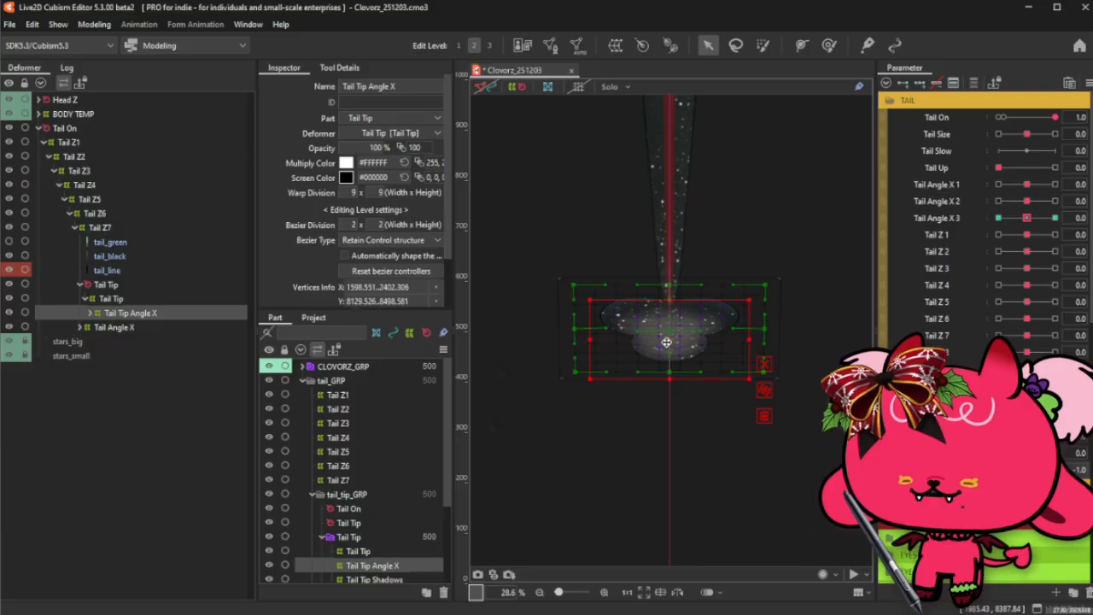
- Try brush-selecting the upper points of the parent Tail Tip warp with an enlarged brush at Tail ZZ 6 0.0
click(91, 314)
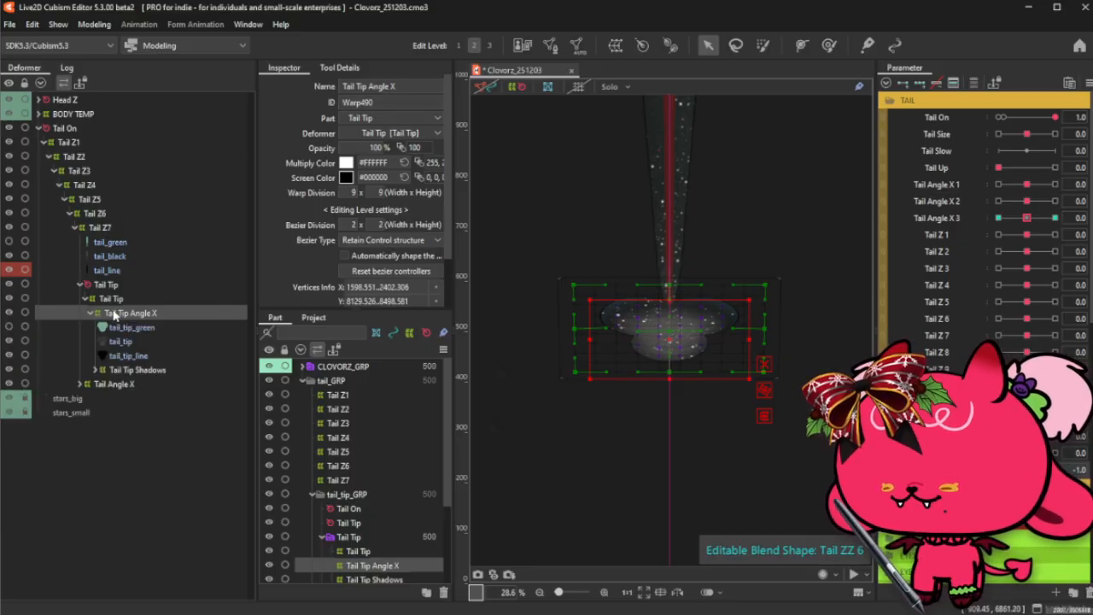
drag(998, 469, 1055, 469)
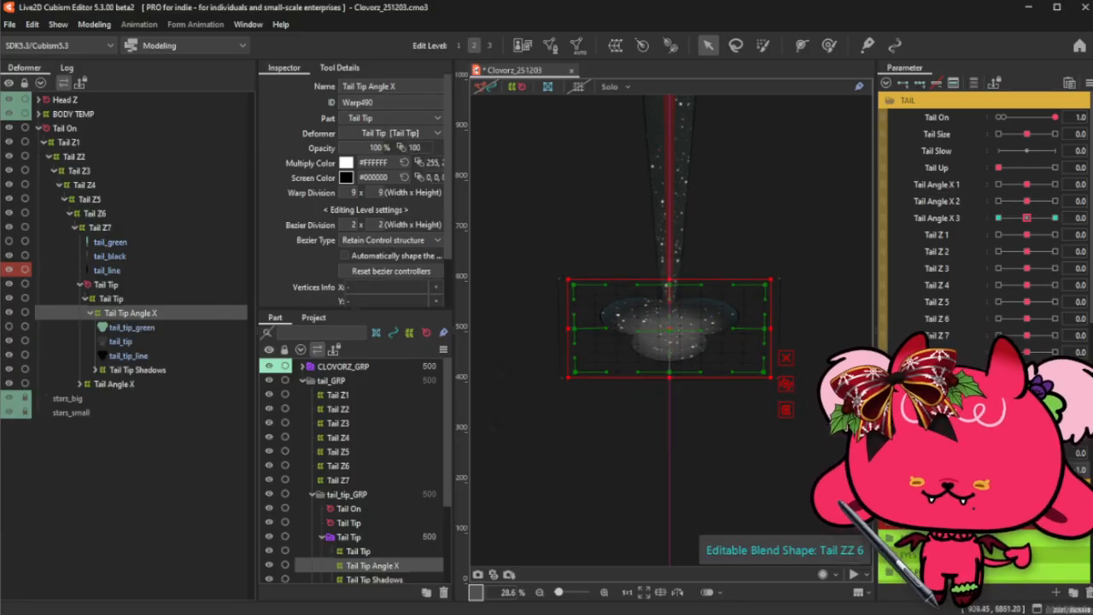
click(128, 300)
mouse_move(1006, 469)
mouse_down()
mouse_move(998, 453)
mouse_move(1026, 454)
mouse_move(998, 469)
mouse_move(1026, 469)
mouse_up()
click(762, 45)
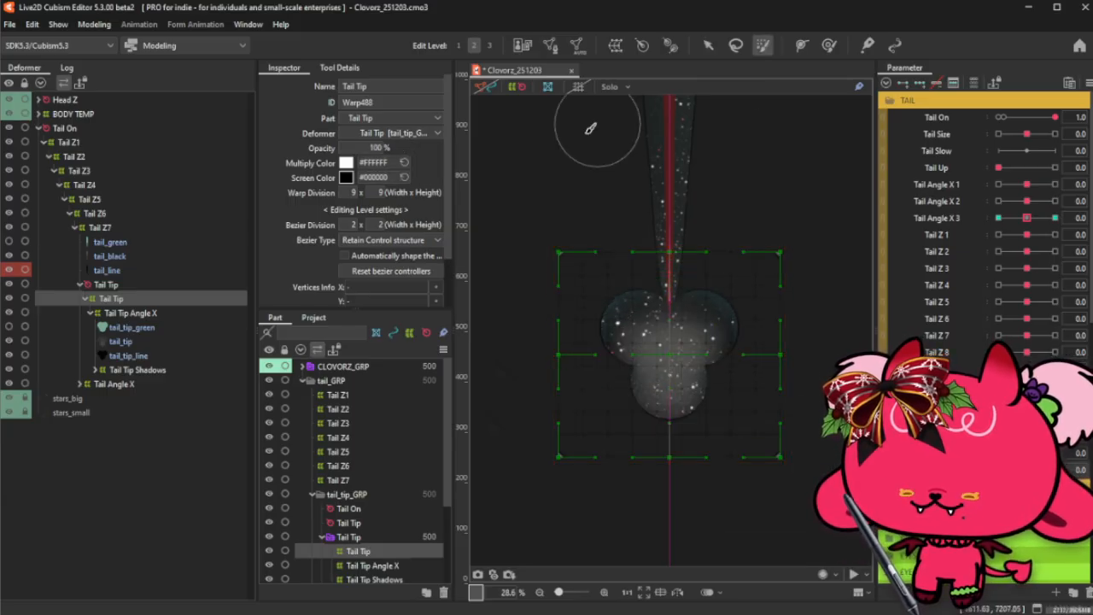
key(b)
mouse_move(622, 139)
mouse_down()
mouse_move(671, 163)
mouse_move(658, 163)
mouse_move(708, 163)
mouse_up()
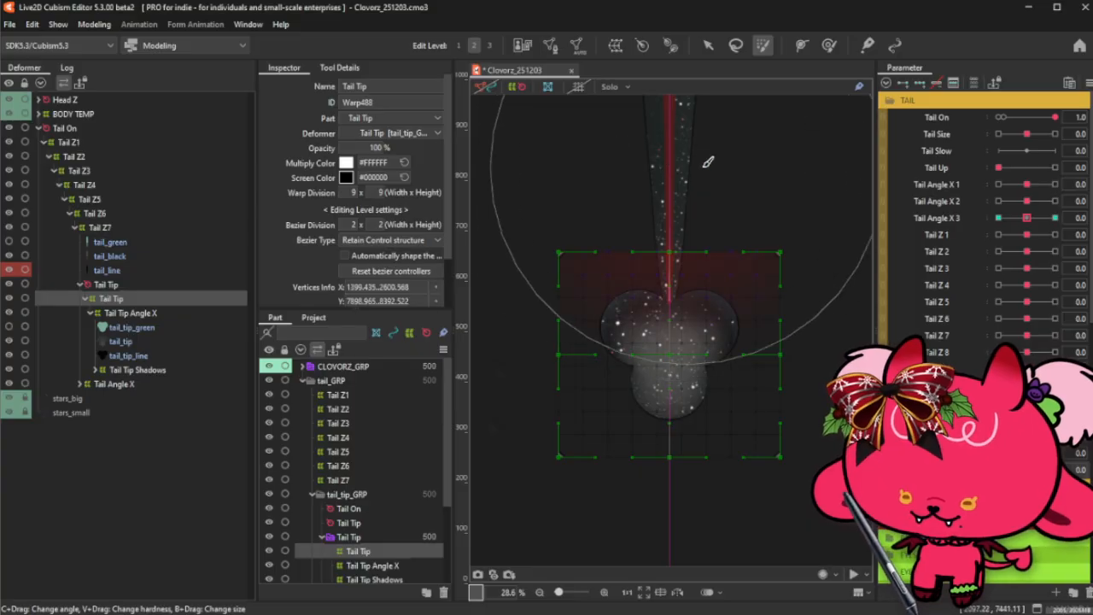
- Stretch the Tail Tip Angle X warp slightly at Tail ZZ 6 -1.0, extending both its upper and lower edges outward
click(132, 314)
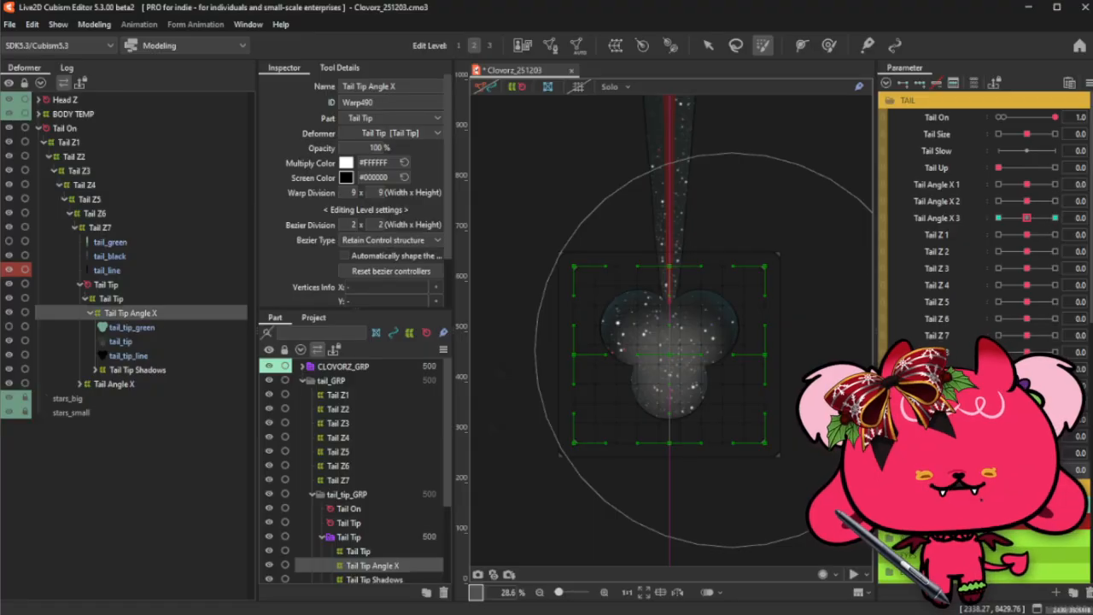
drag(1027, 469, 1054, 469)
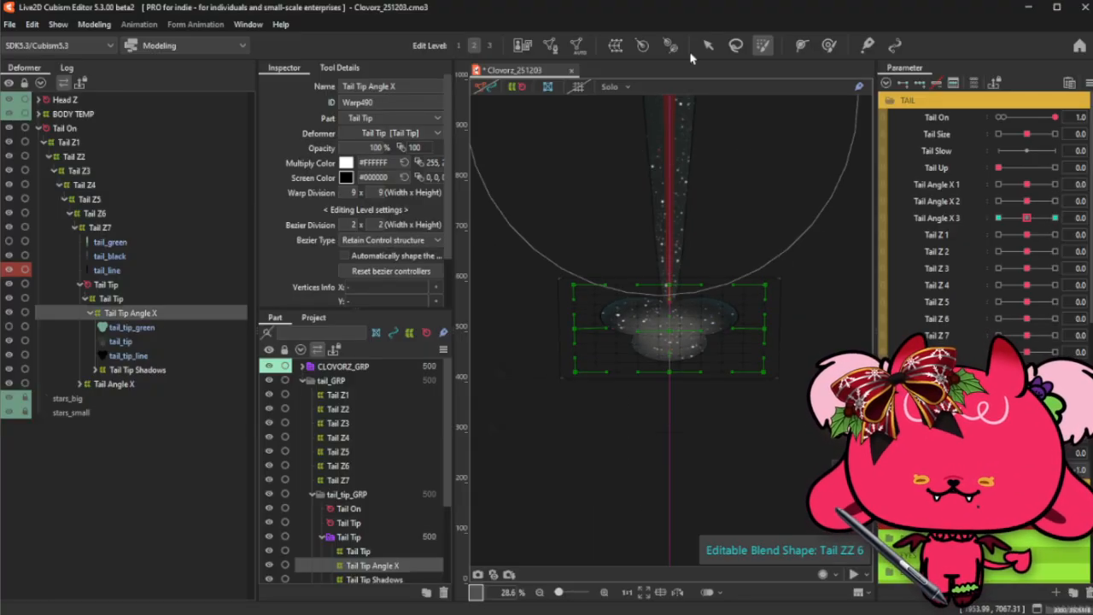
key(v)
drag(670, 269, 669, 275)
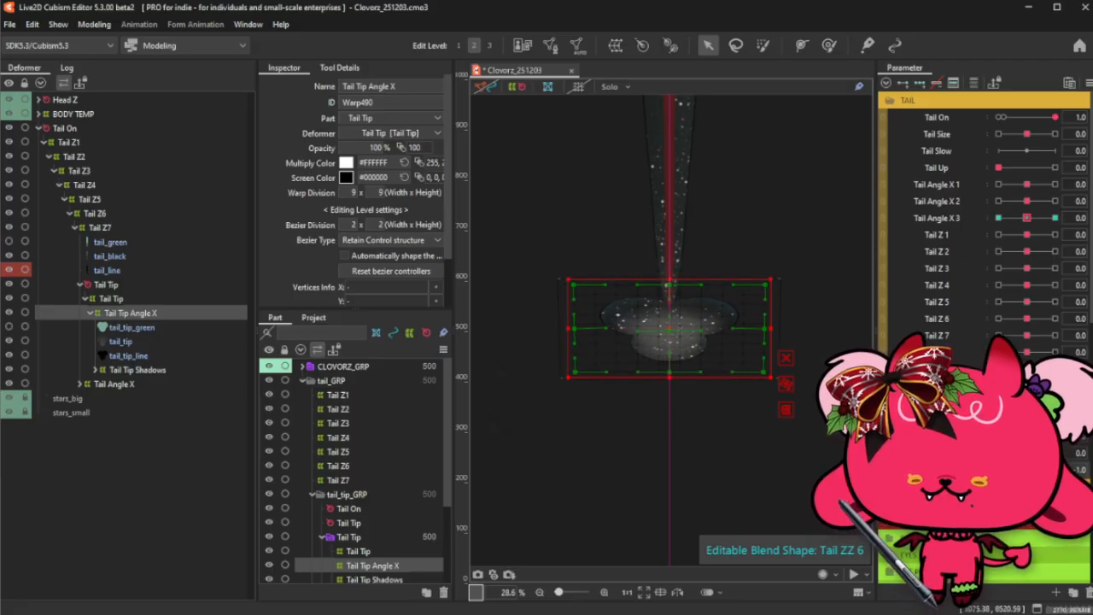
mouse_move(998, 469)
mouse_down()
mouse_move(1026, 468)
mouse_move(998, 469)
mouse_up()
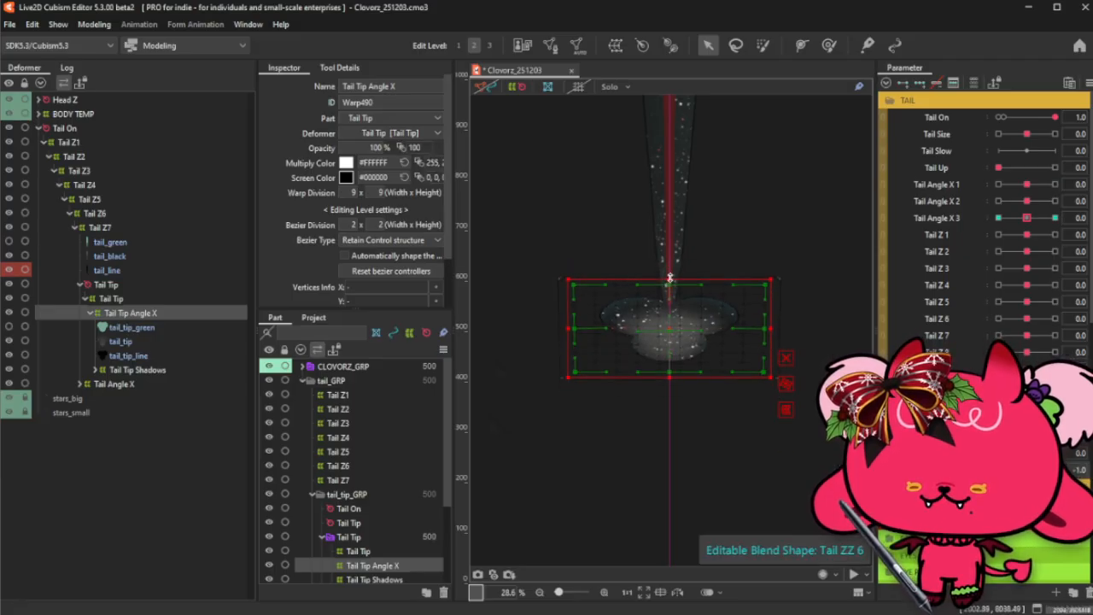
drag(669, 277, 674, 275)
drag(672, 382, 672, 385)
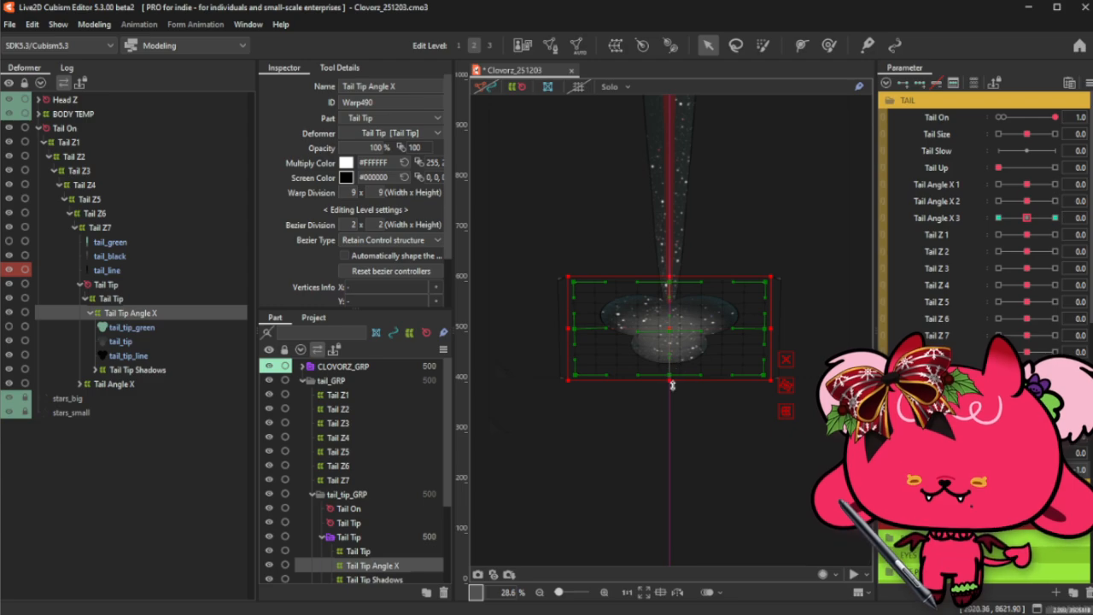
- Bulge the middle of the Tail Tip Angle X warp slightly downward with the deform brush
click(828, 44)
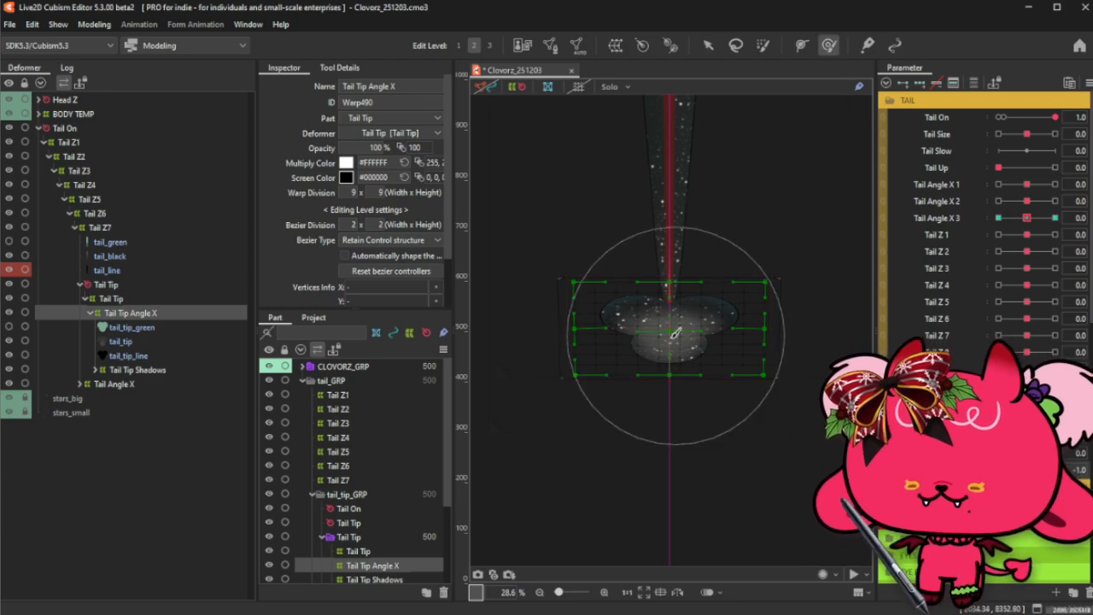
mouse_move(668, 362)
mouse_down()
mouse_move(666, 325)
mouse_move(675, 349)
mouse_up()
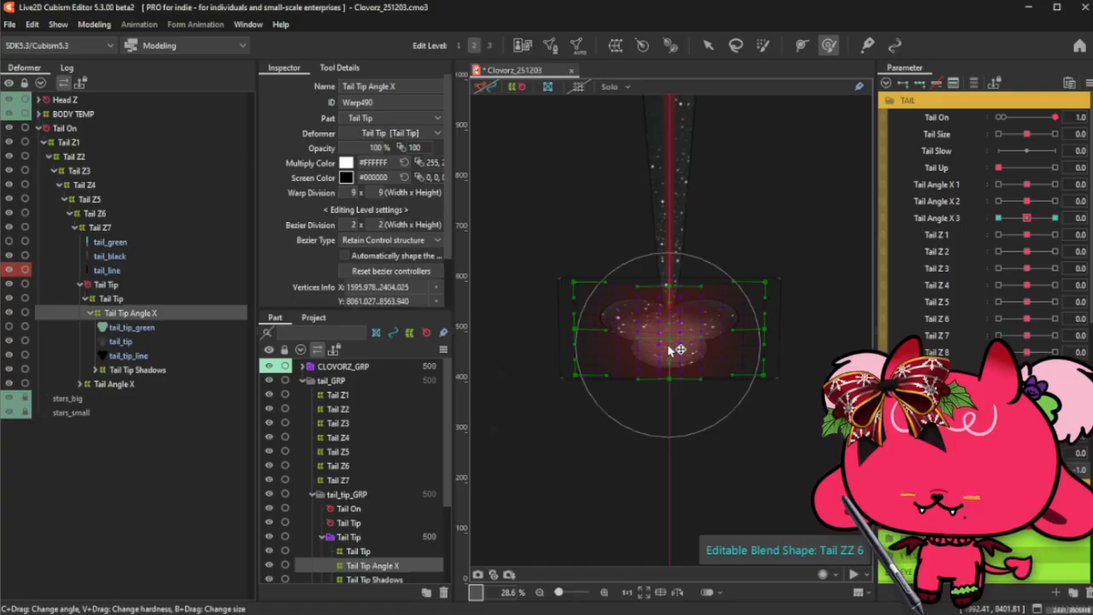
click(708, 44)
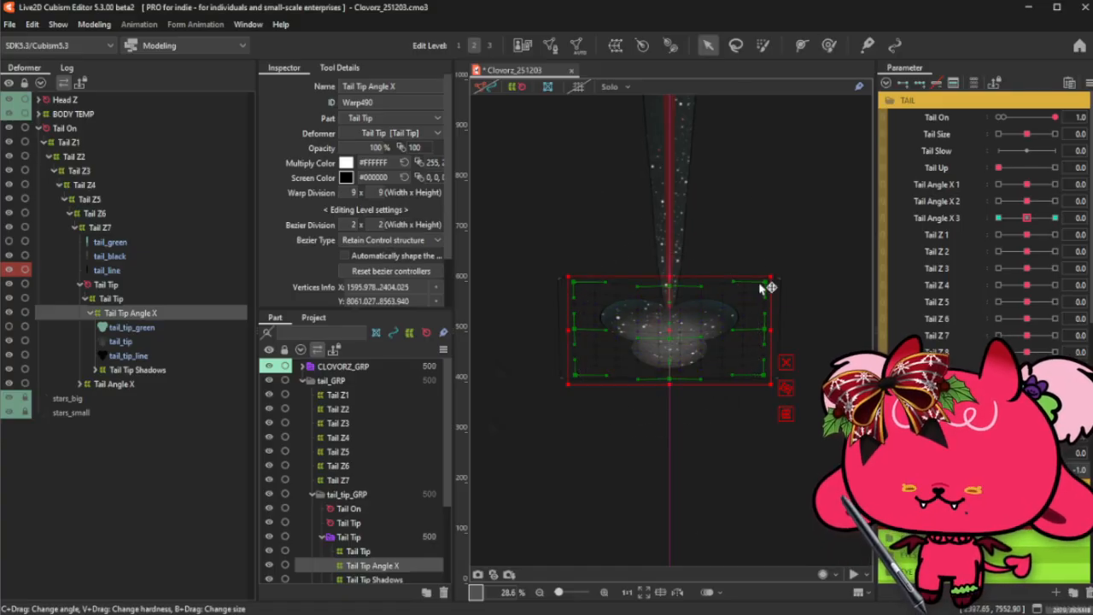
- Change the warp's Bezier Type to Smooth2, raise its upper corners slightly and check the tip with the selection hidden
drag(765, 283, 765, 280)
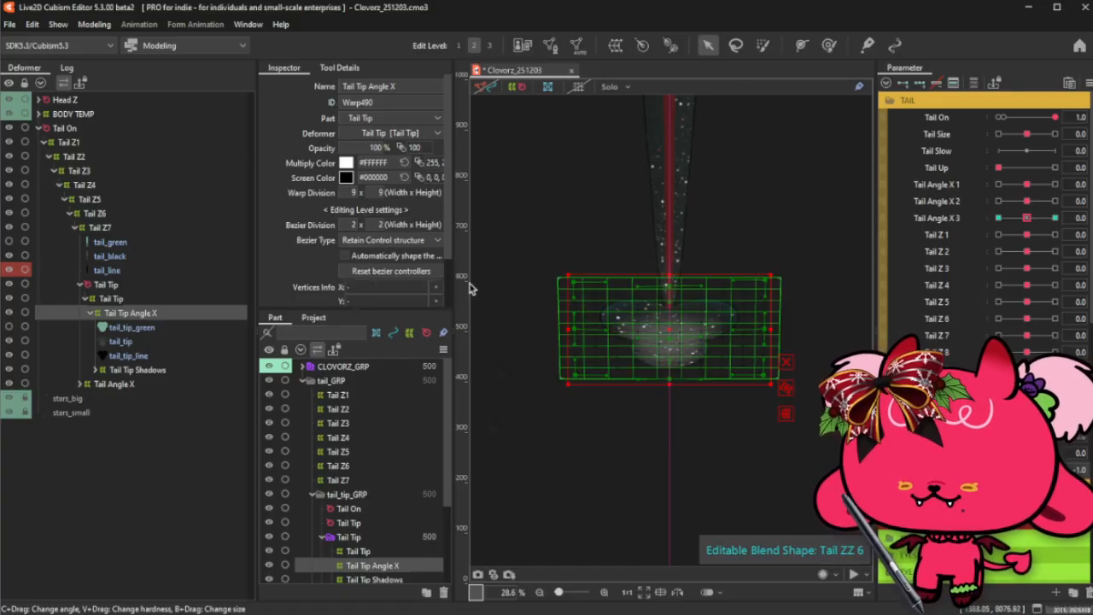
click(399, 242)
click(359, 267)
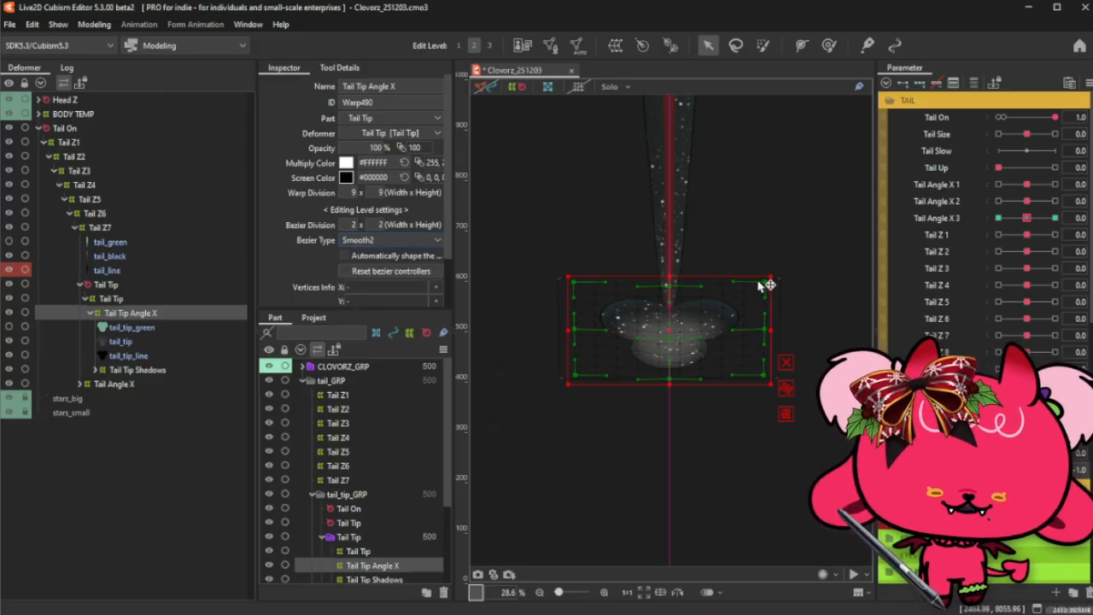
drag(765, 284, 766, 281)
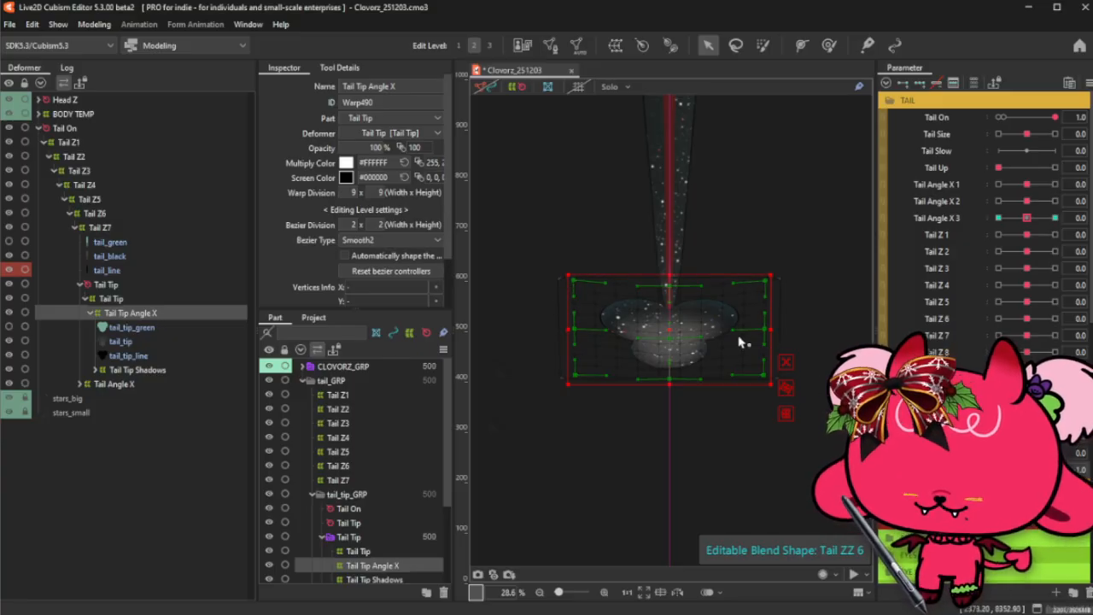
key(ctrl+h)
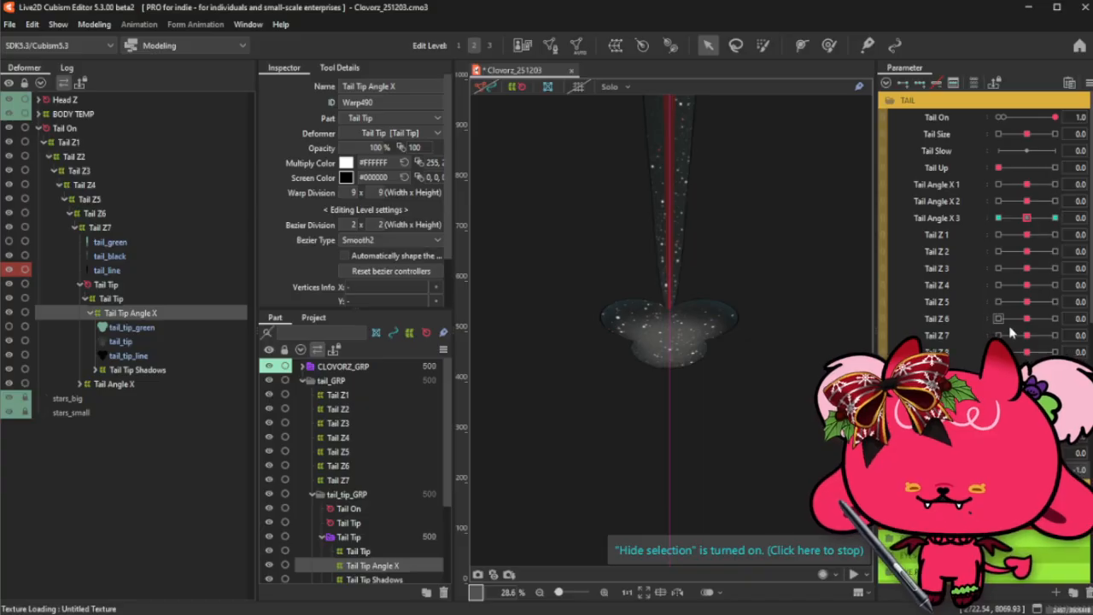
scroll(1031, 219, down, 1)
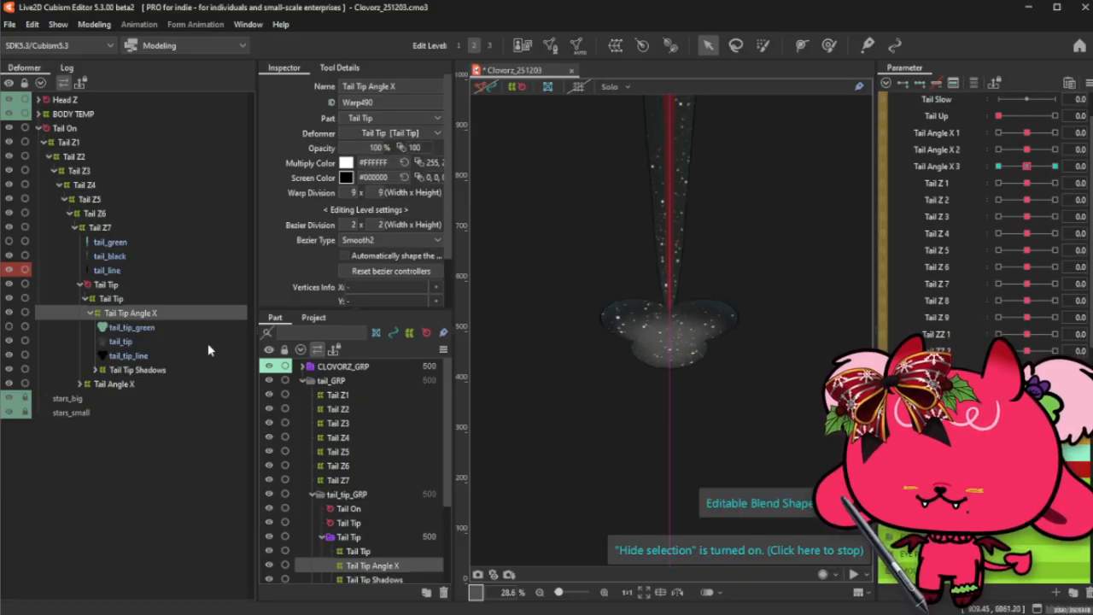
- Stretch the parent Tail Tip warp slightly upward at Tail ZZ 6 -1.0, checking the shape with the selection hidden
click(111, 298)
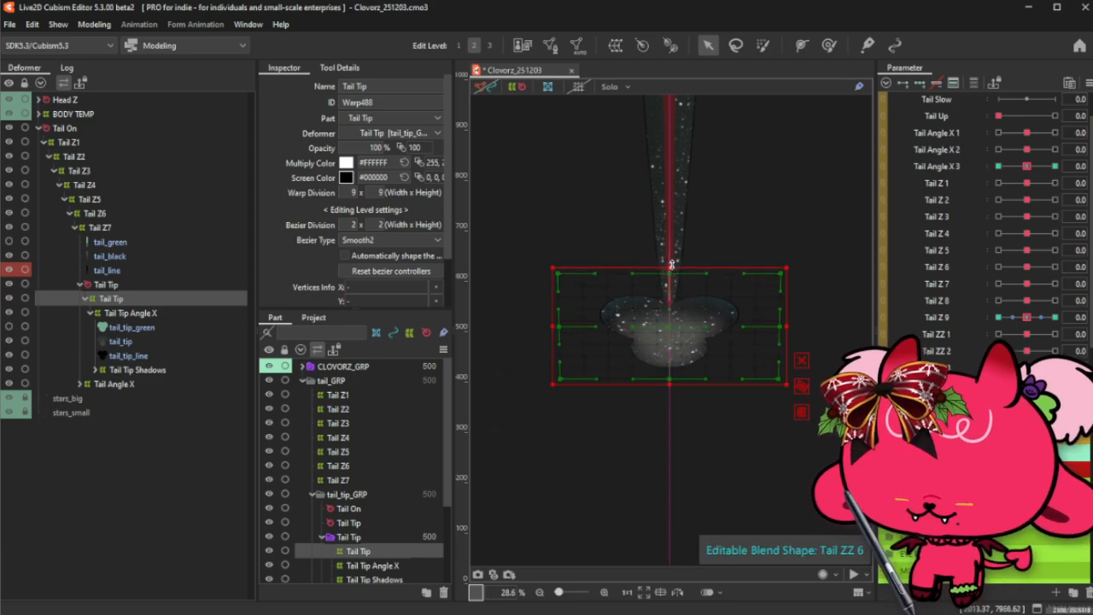
key(ctrl+h)
mouse_move(1009, 418)
mouse_down()
mouse_move(998, 418)
mouse_move(1026, 417)
mouse_move(998, 417)
mouse_up()
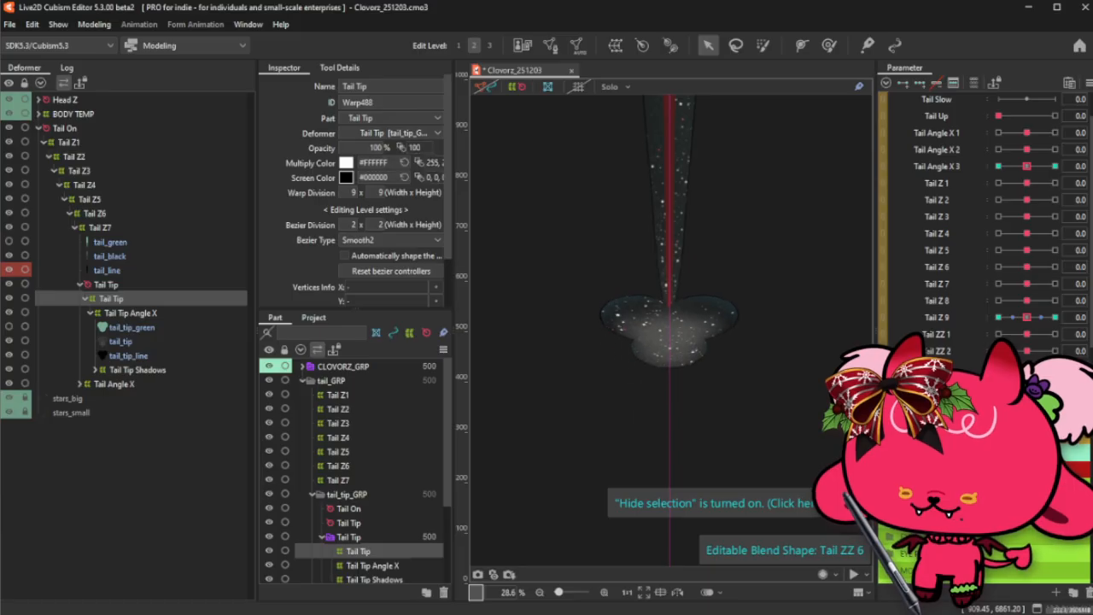
key(ctrl+h)
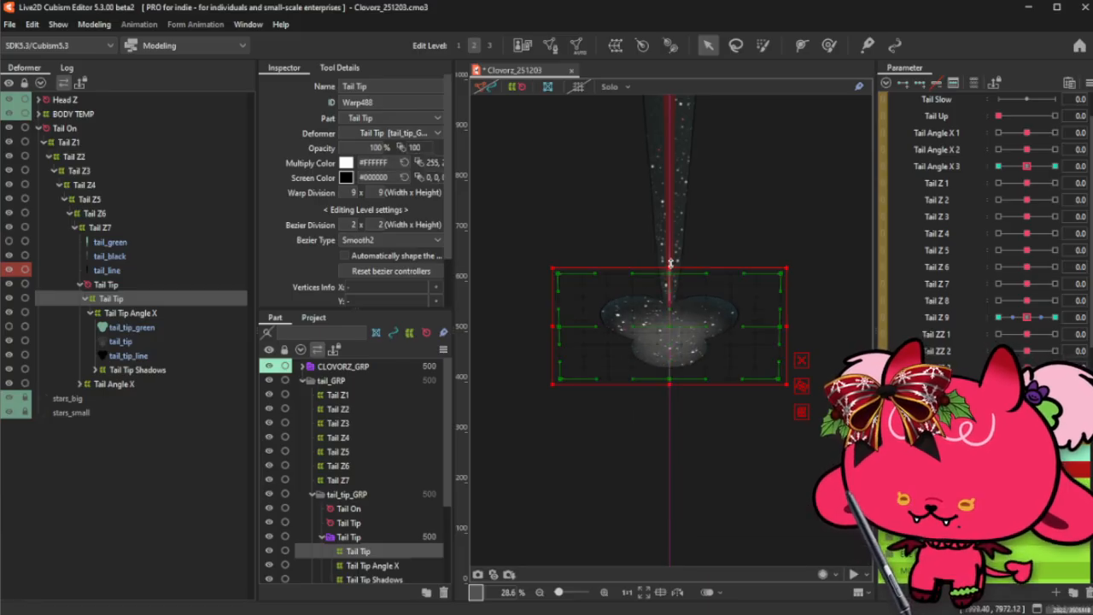
key(ctrl+h)
mouse_move(998, 418)
mouse_down()
mouse_move(1026, 417)
mouse_move(998, 418)
mouse_up()
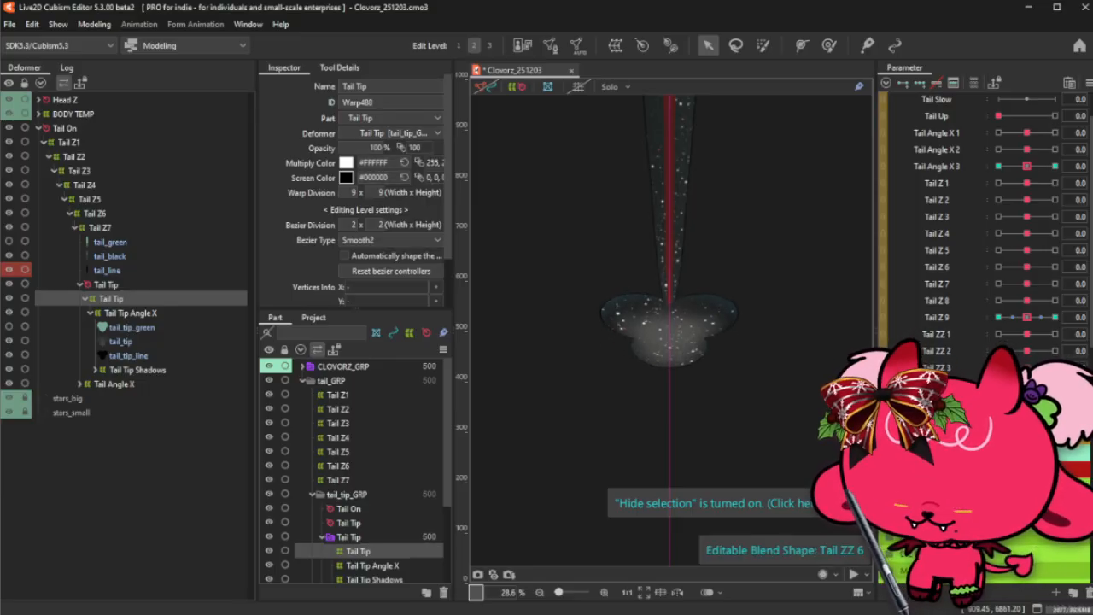
mouse_move(998, 418)
mouse_down()
mouse_move(1027, 418)
mouse_move(999, 418)
mouse_up()
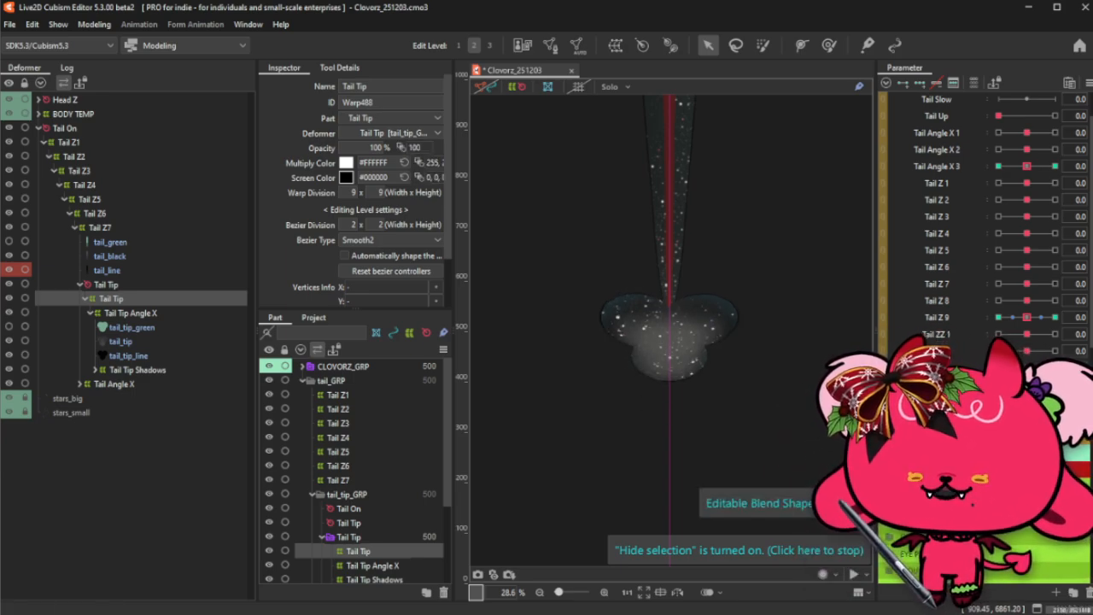
- Raise the lower corners of the Tail Tip Angle X warp slightly in the Tail ZZ 6 blend shape
click(828, 44)
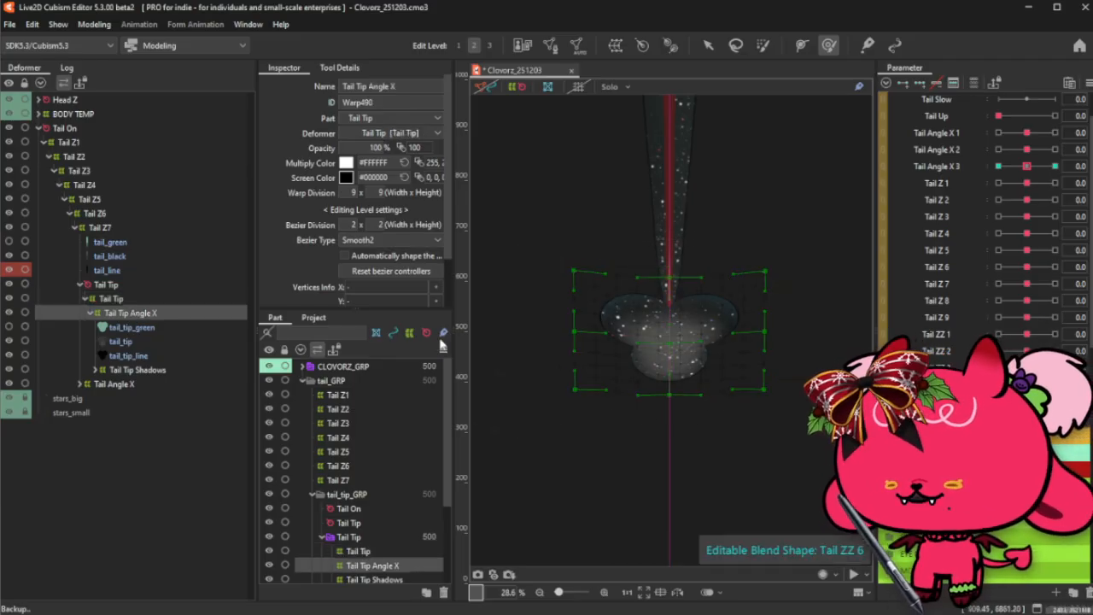
click(137, 313)
key(v)
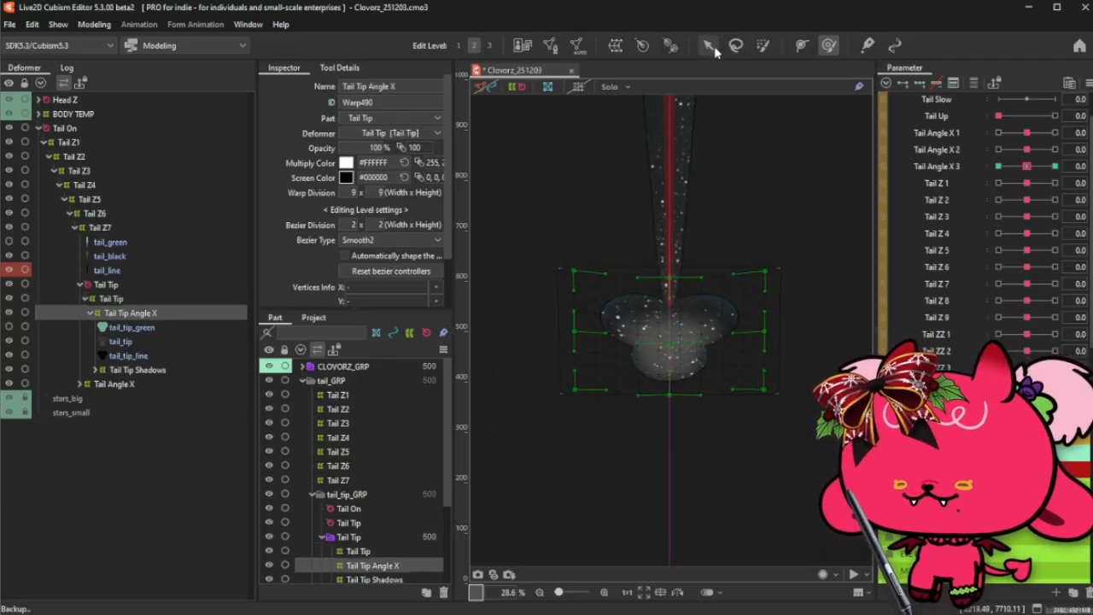
drag(764, 390, 765, 386)
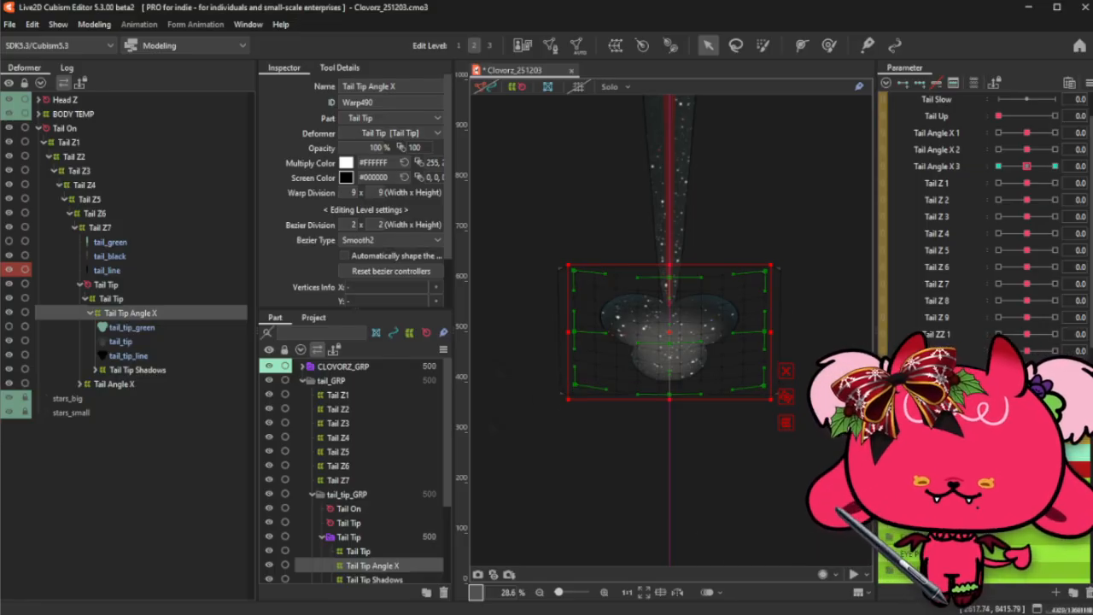
drag(696, 397, 696, 447)
key(ctrl+z)
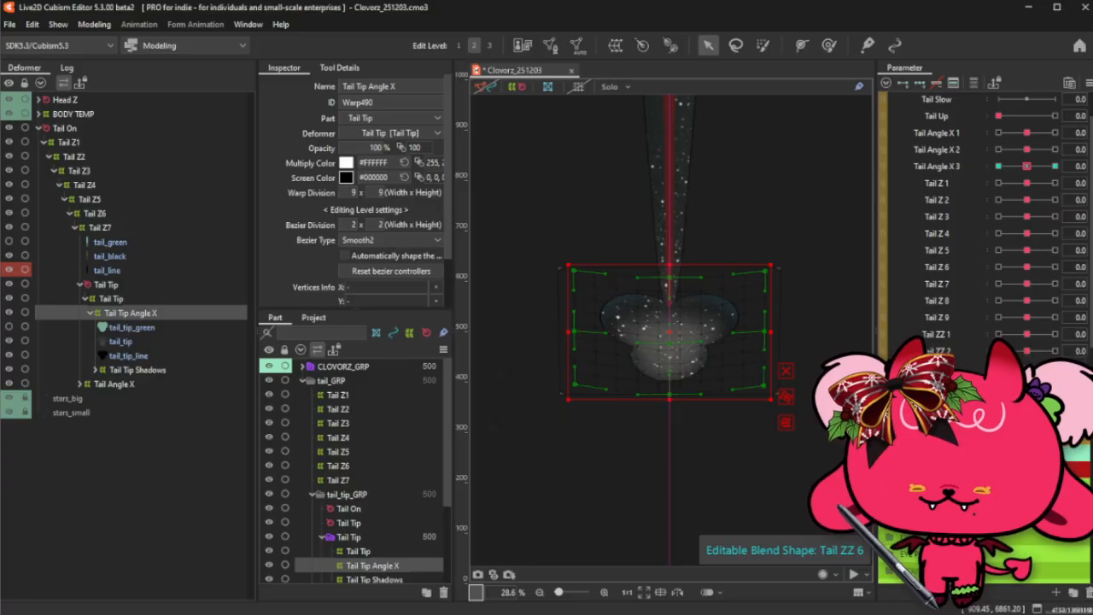
- Hide the selection and scrub Tail ZZ 6 between its keys to compare the tail tip's shapes
click(826, 42)
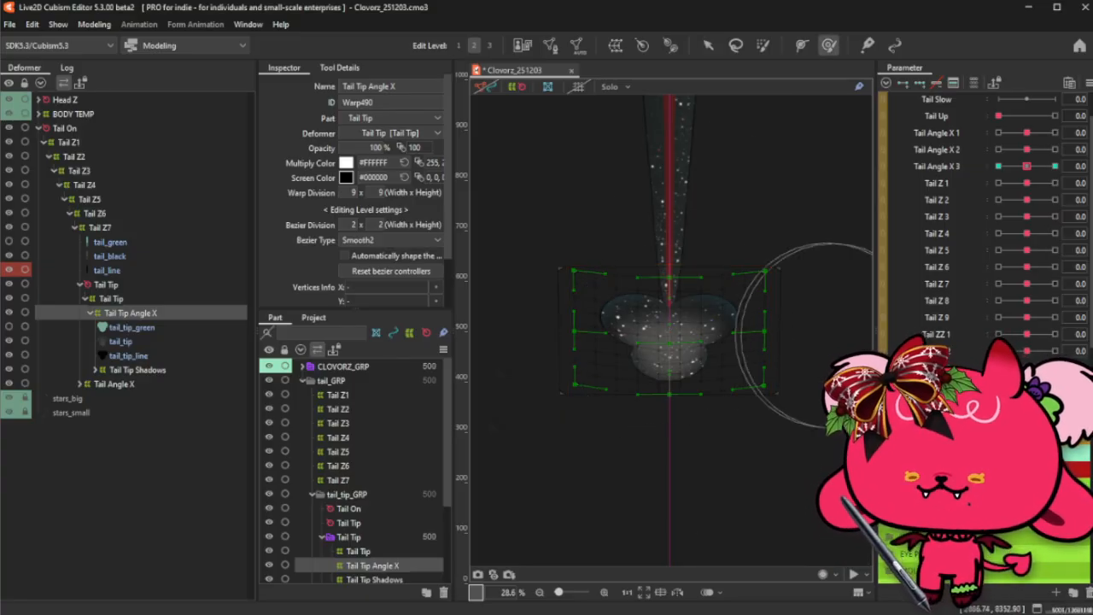
key(ctrl+t)
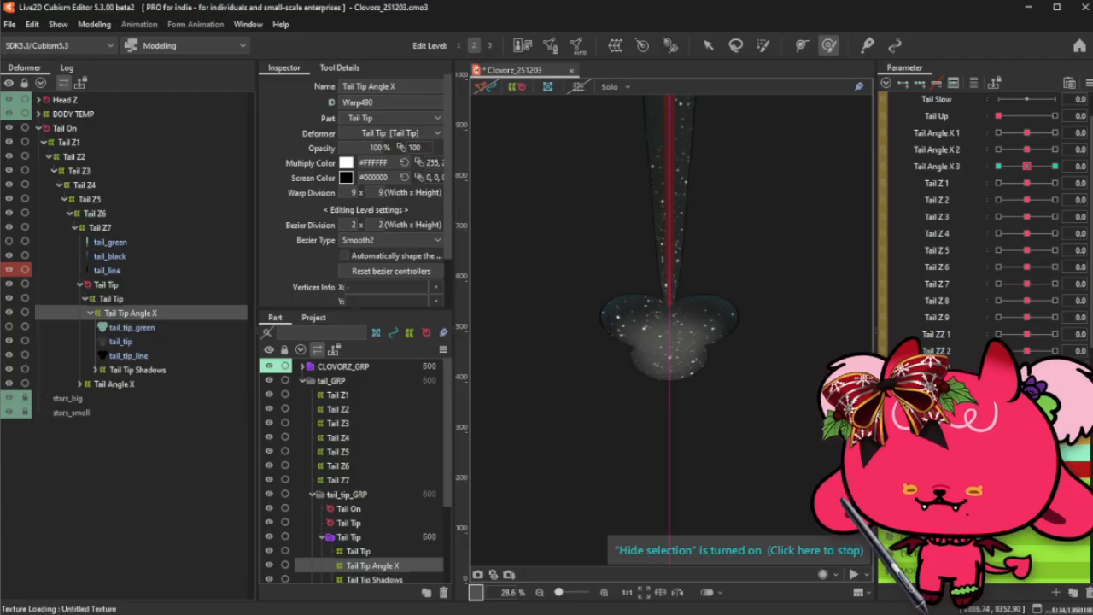
key(ctrl+z)
drag(1053, 384, 998, 384)
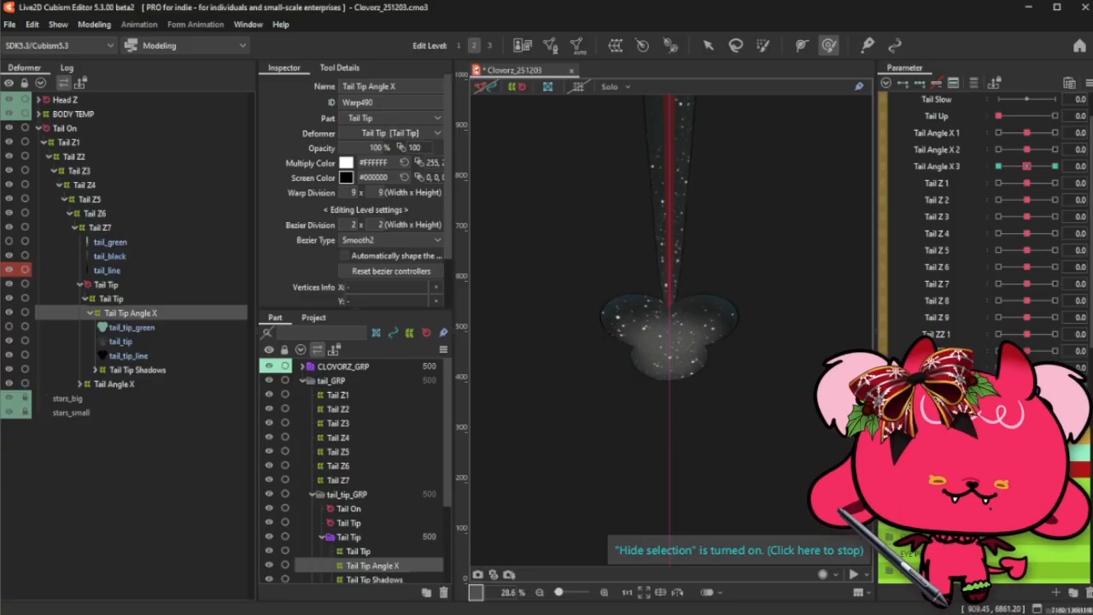
drag(998, 384, 1054, 385)
mouse_move(1053, 384)
mouse_down()
mouse_move(998, 384)
mouse_move(1054, 385)
mouse_up()
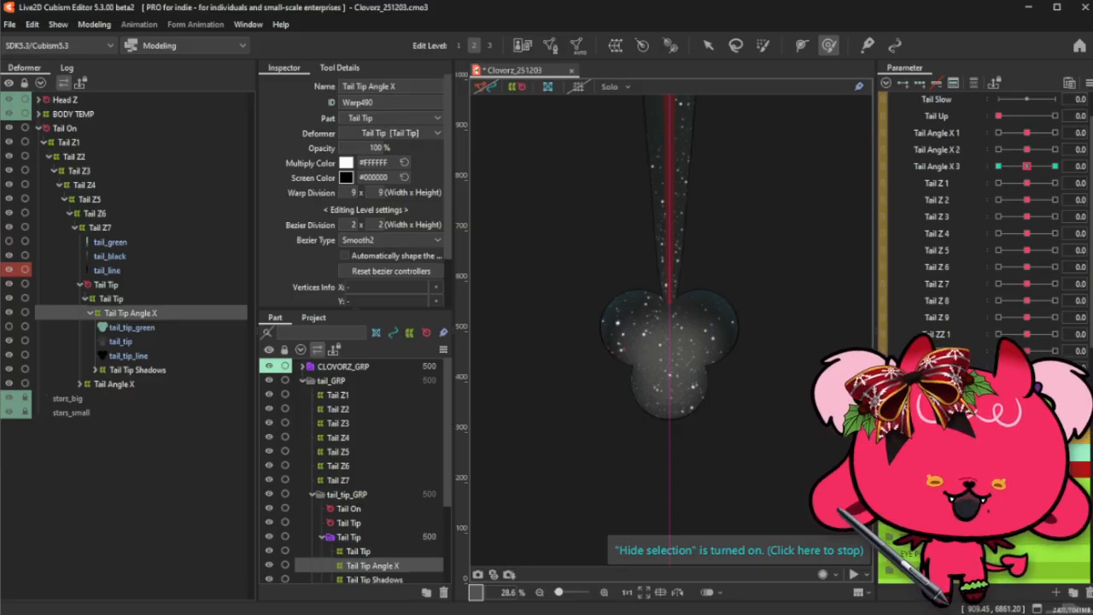
key(ctrl+z)
key(ctrl+z)
key(ctrl+z)
key(ctrl+z)
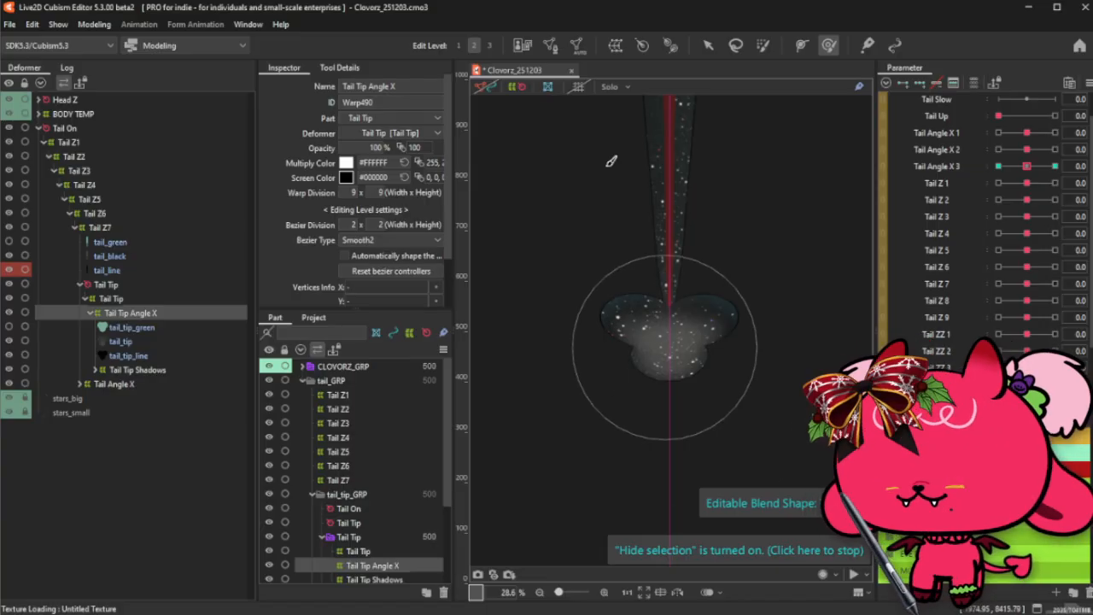
mouse_move(736, 357)
mouse_down()
mouse_move(722, 300)
mouse_move(722, 313)
mouse_up()
click(722, 313)
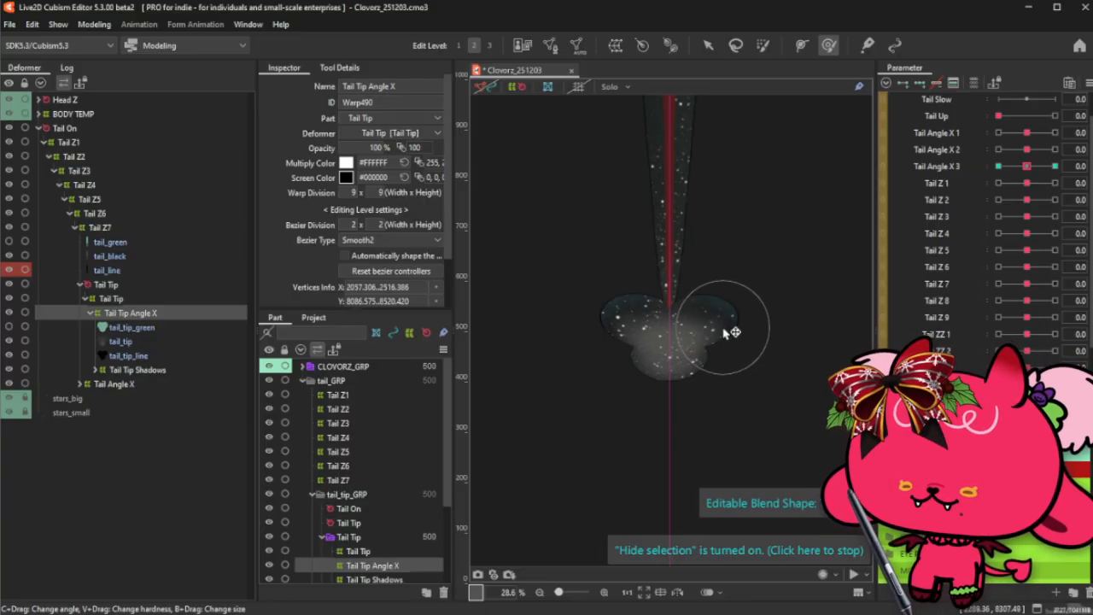
drag(617, 329, 609, 323)
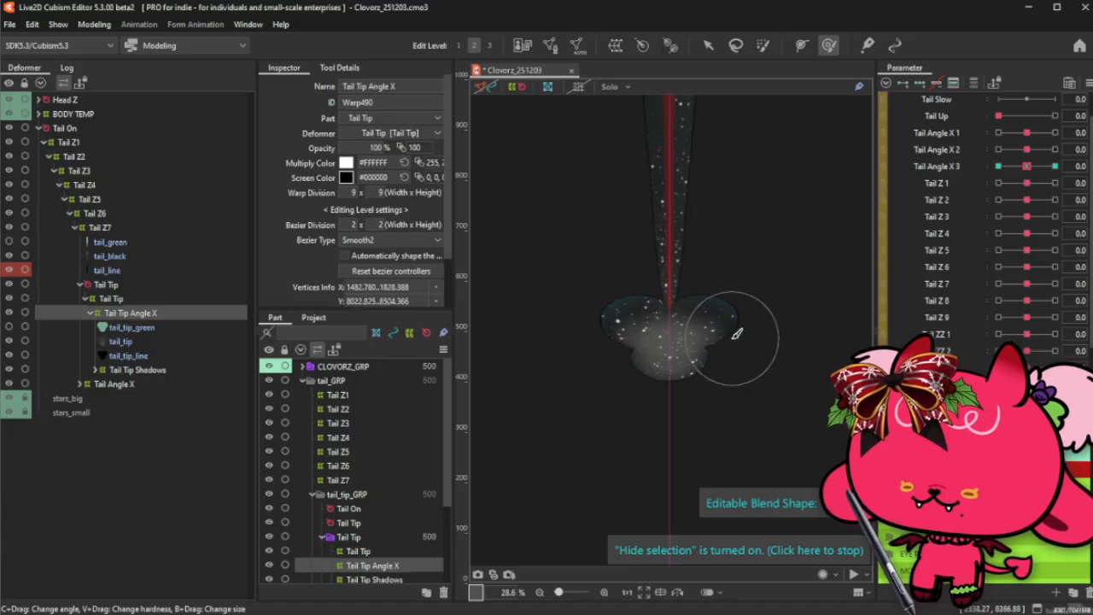
click(668, 369)
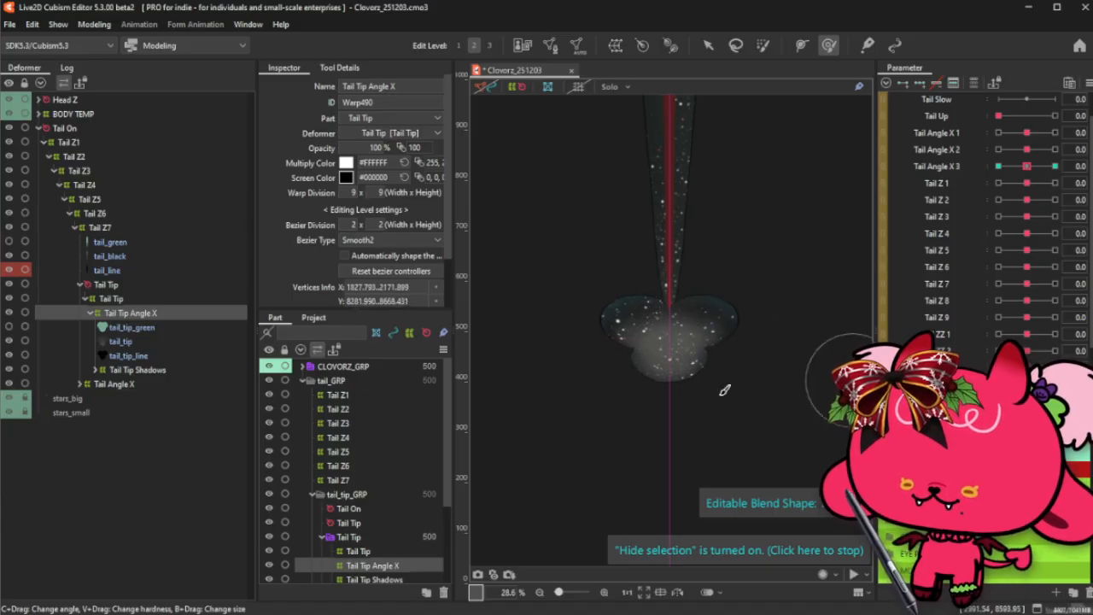
drag(683, 348, 680, 385)
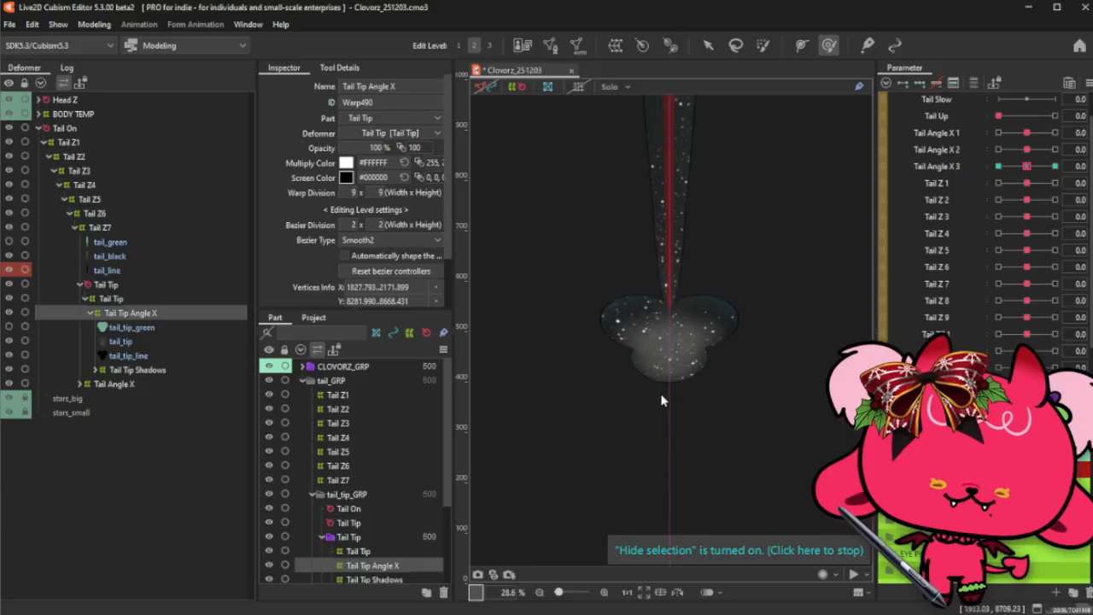
key(ctrl+z)
mouse_move(664, 364)
mouse_down()
mouse_move(665, 351)
mouse_move(671, 362)
mouse_up()
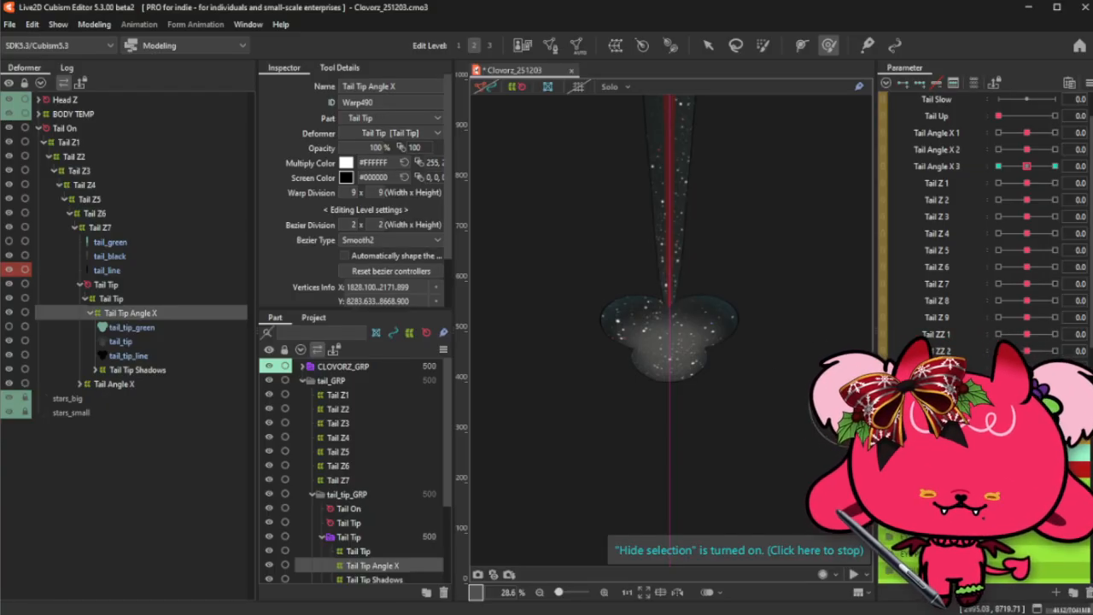
key(ctrl+z)
key(ctrl+z)
key(ctrl+z)
key(ctrl+z)
key(ctrl+z)
key(ctrl+z)
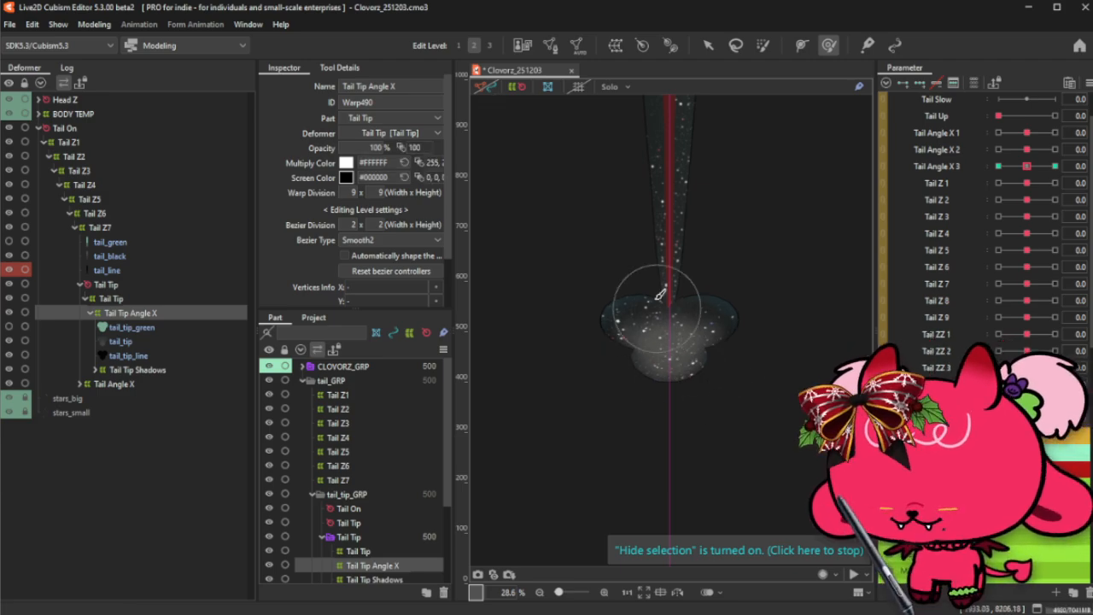
- Push the centre of the tail tip slightly downward with a large deform brush and compare it with the previous shape
click(674, 343)
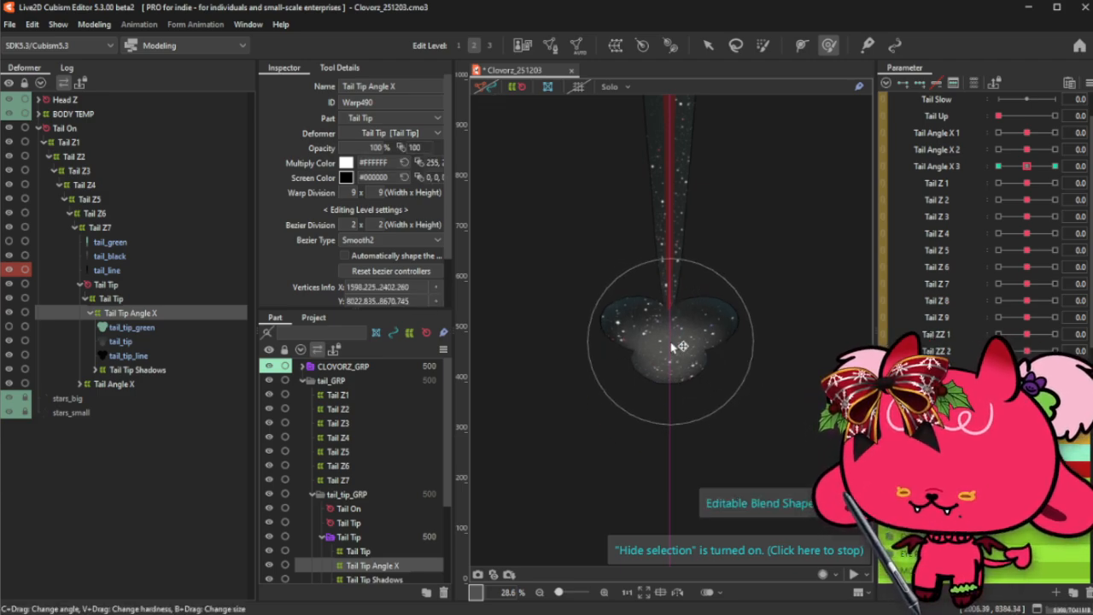
mouse_move(1026, 166)
mouse_down()
mouse_move(1041, 166)
mouse_move(1026, 167)
mouse_up()
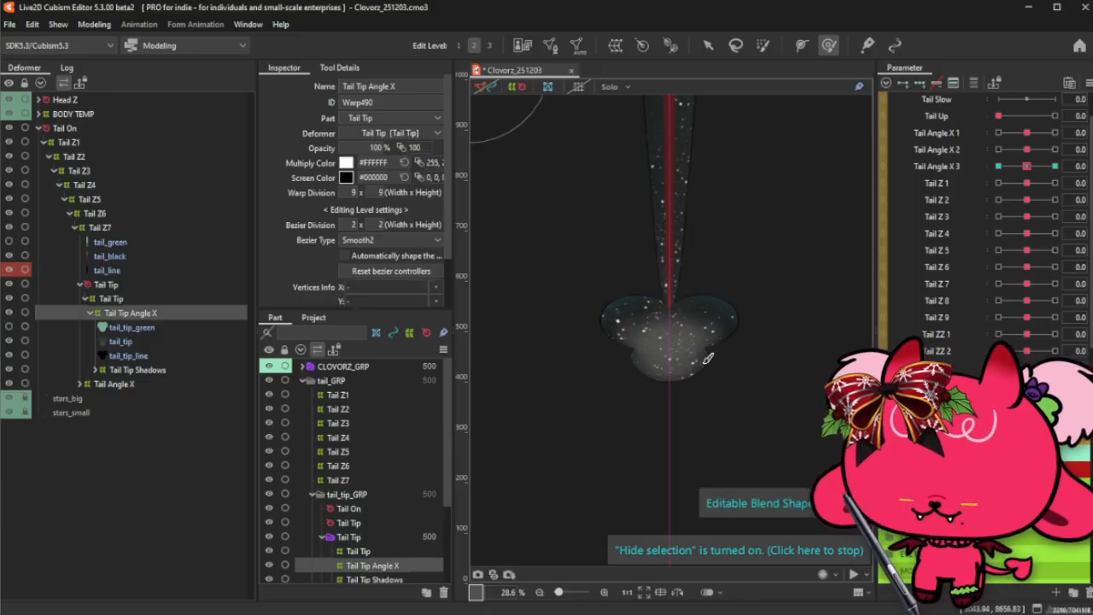
key(ctrl+z)
key(ctrl+y)
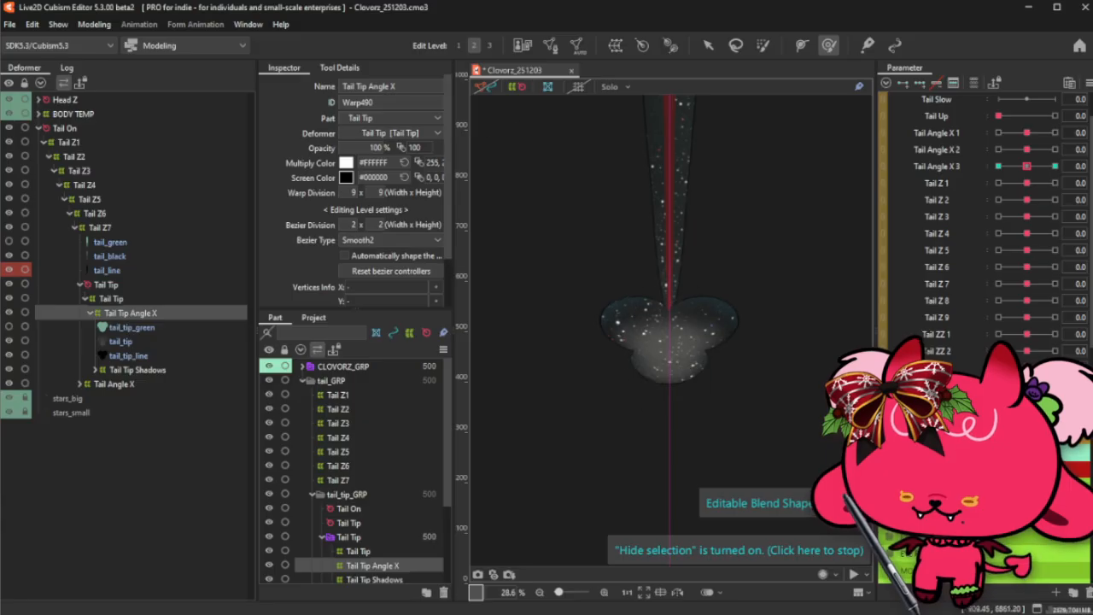
key(ctrl+z)
key(ctrl+y)
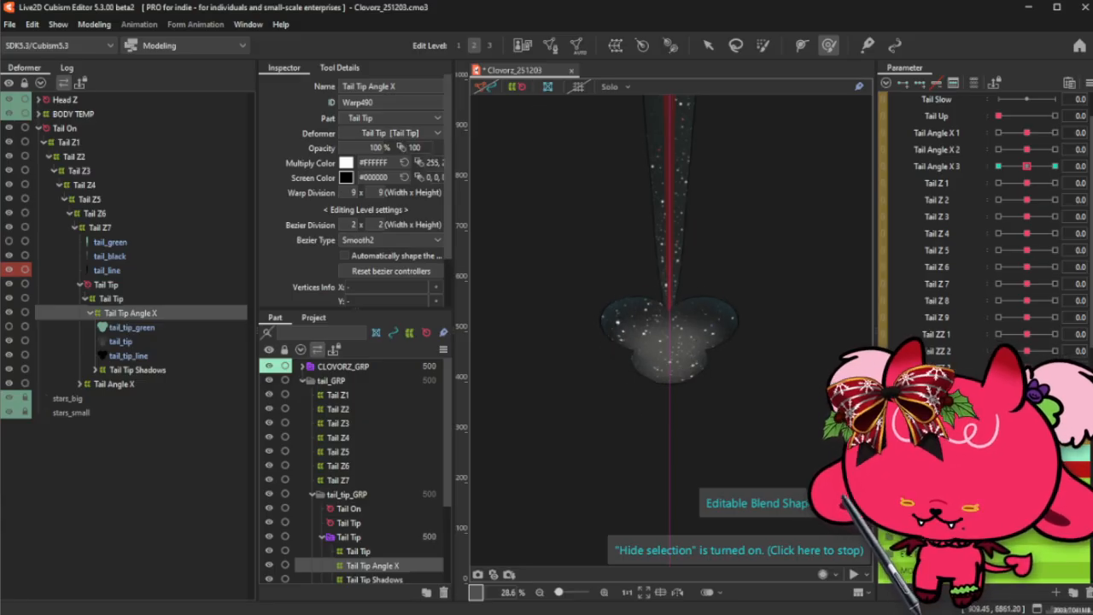
- Blend the Tail Tip Angle X warp's form with a negative Compatibility value, keeping Show Select Mode and Preview enabled
key(ctrl+b)
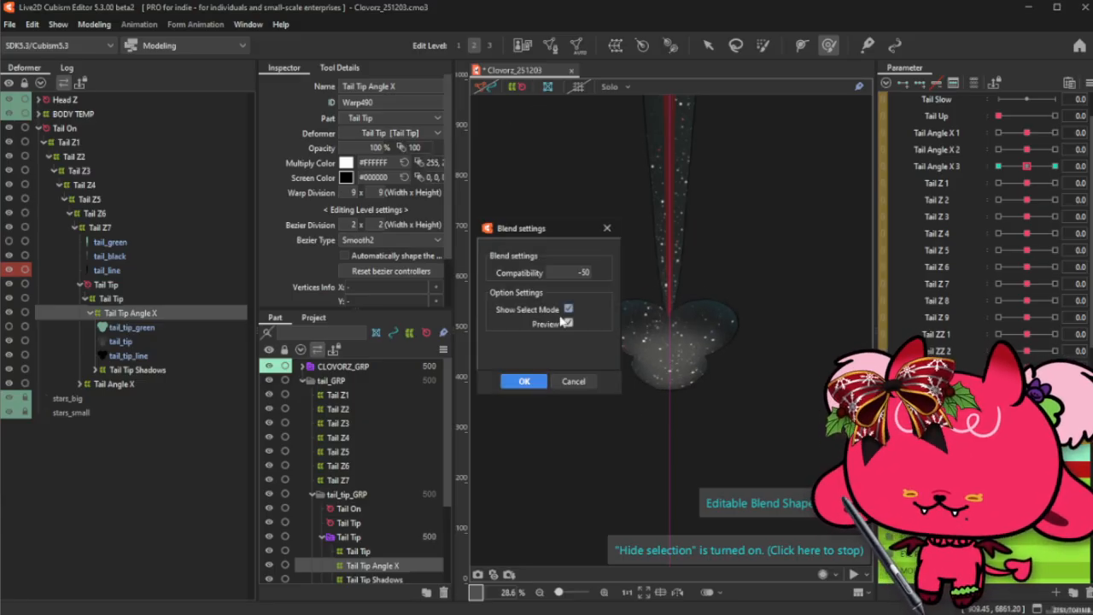
click(574, 271)
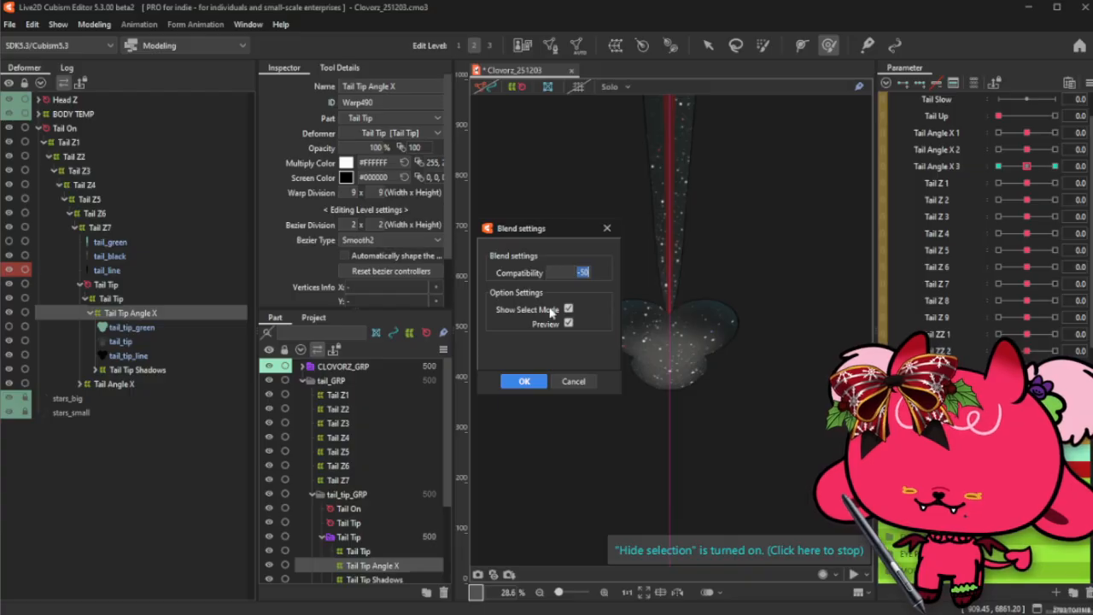
key(Tab)
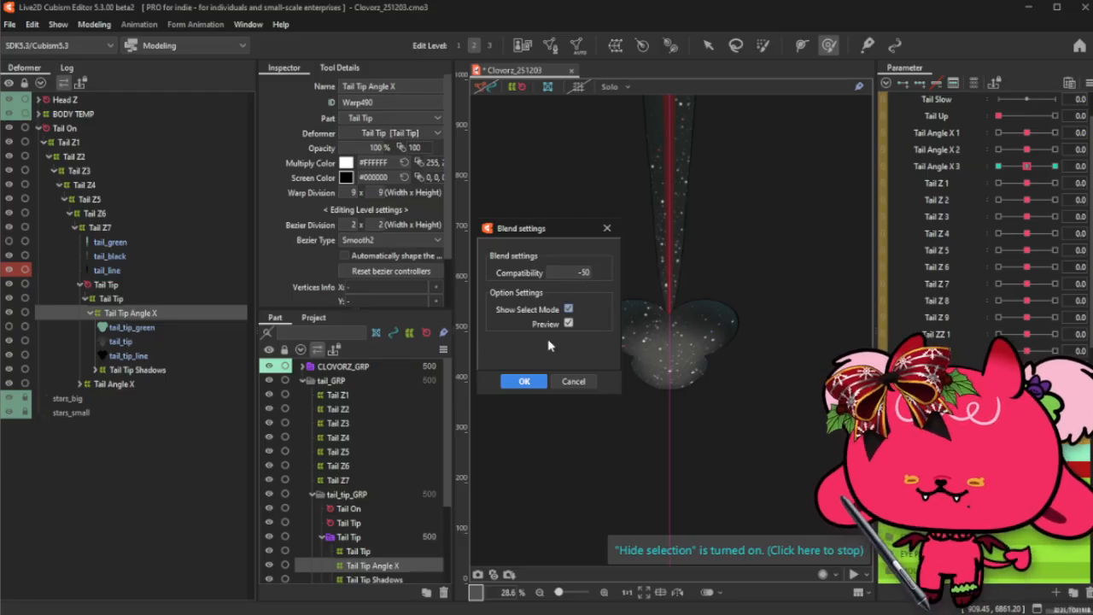
click(524, 381)
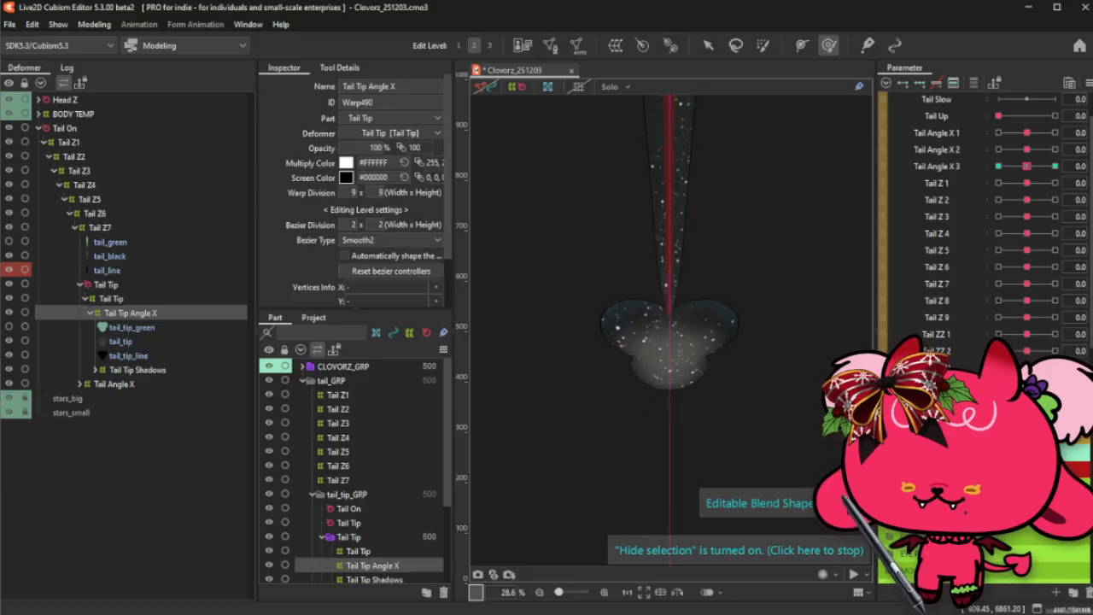
- Stretch the upper edge of the parent Tail Tip warp slightly upward and hide the selection
click(151, 300)
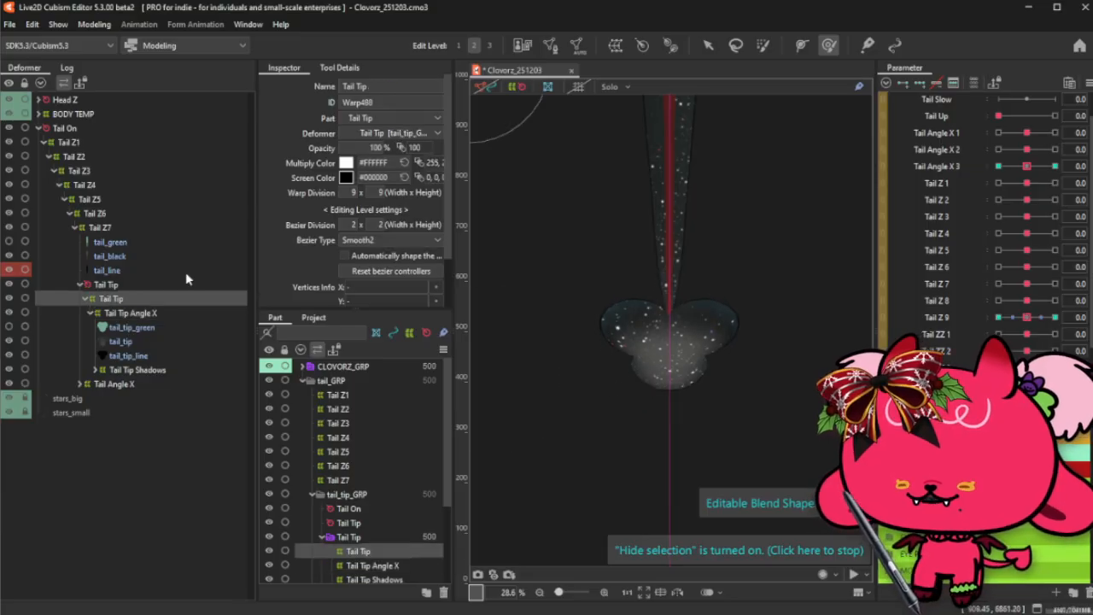
click(708, 44)
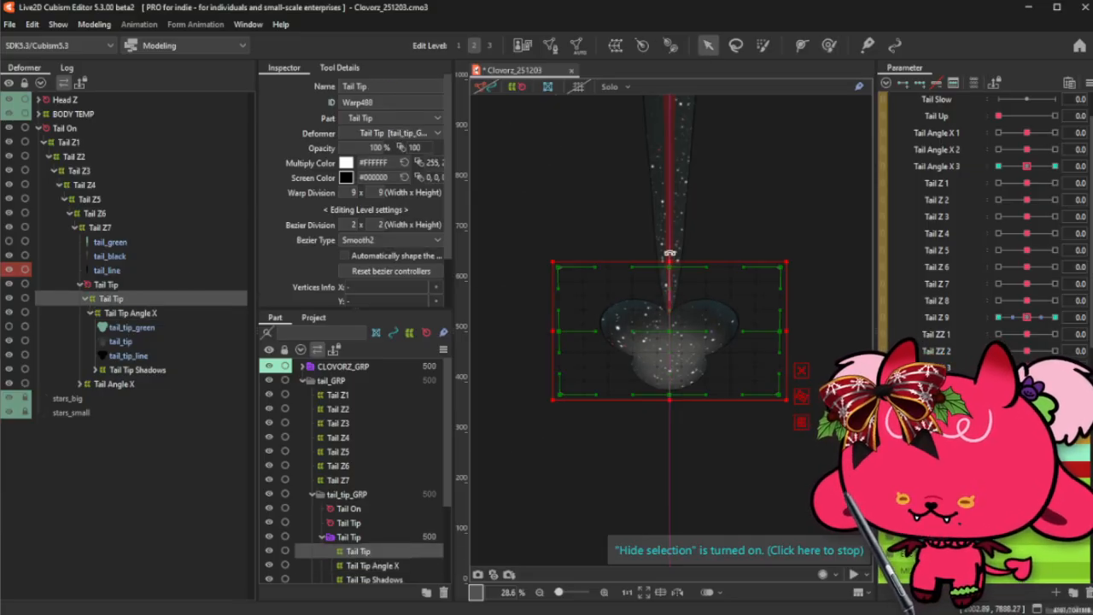
drag(671, 261, 672, 252)
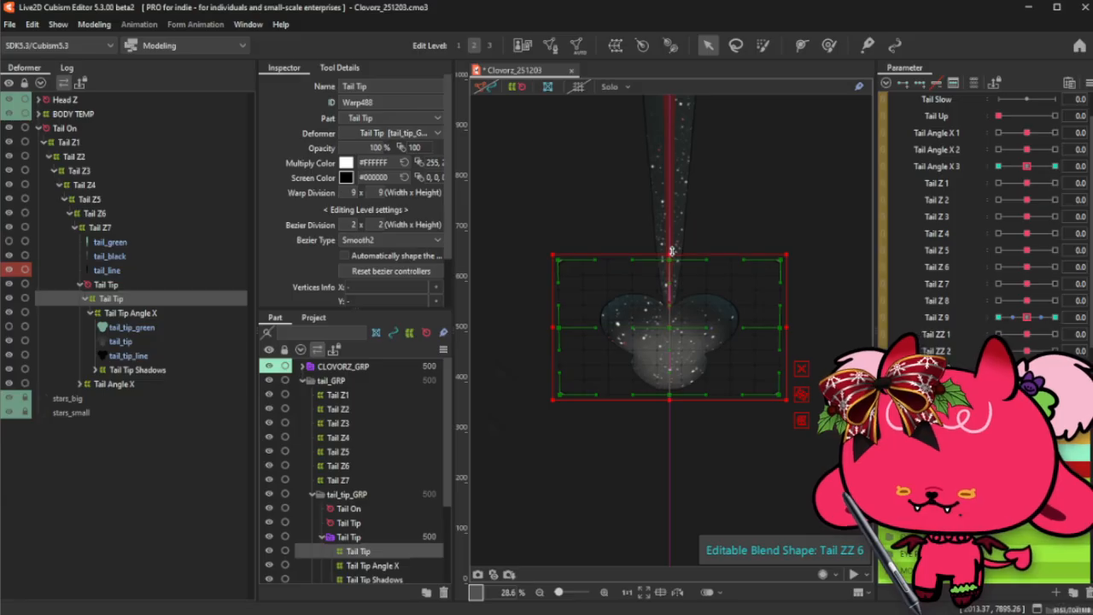
key(ctrl+h)
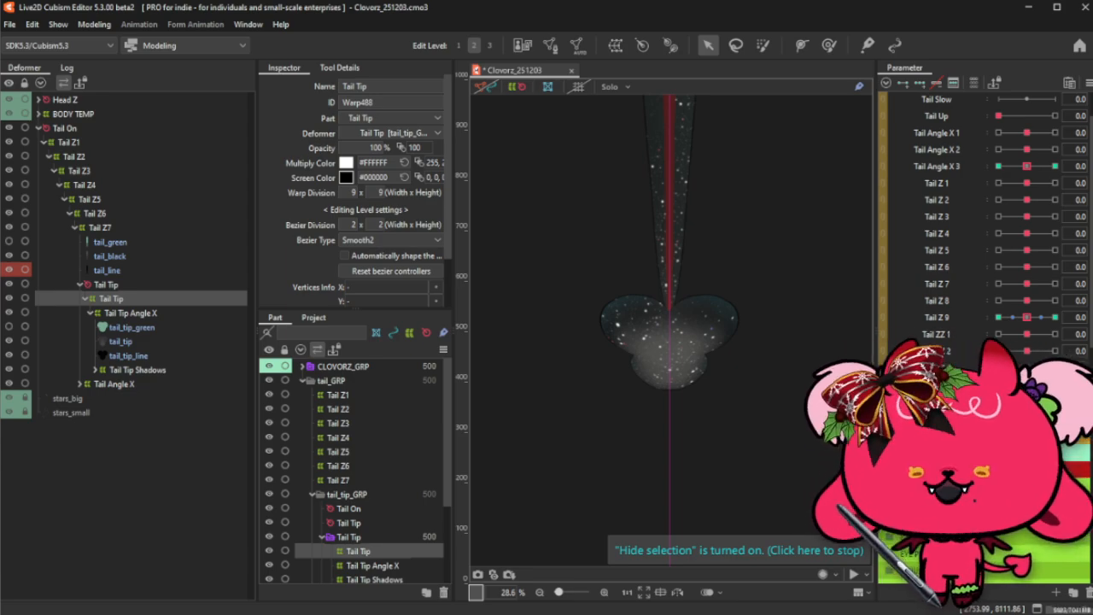
- Fine-tune the Tail Tip warp's upward stretch, undoing the excess, and compare the tip across Tail ZZ 6 with the selection hidden
mouse_move(1054, 384)
mouse_down()
mouse_move(1027, 384)
mouse_move(1056, 384)
mouse_up()
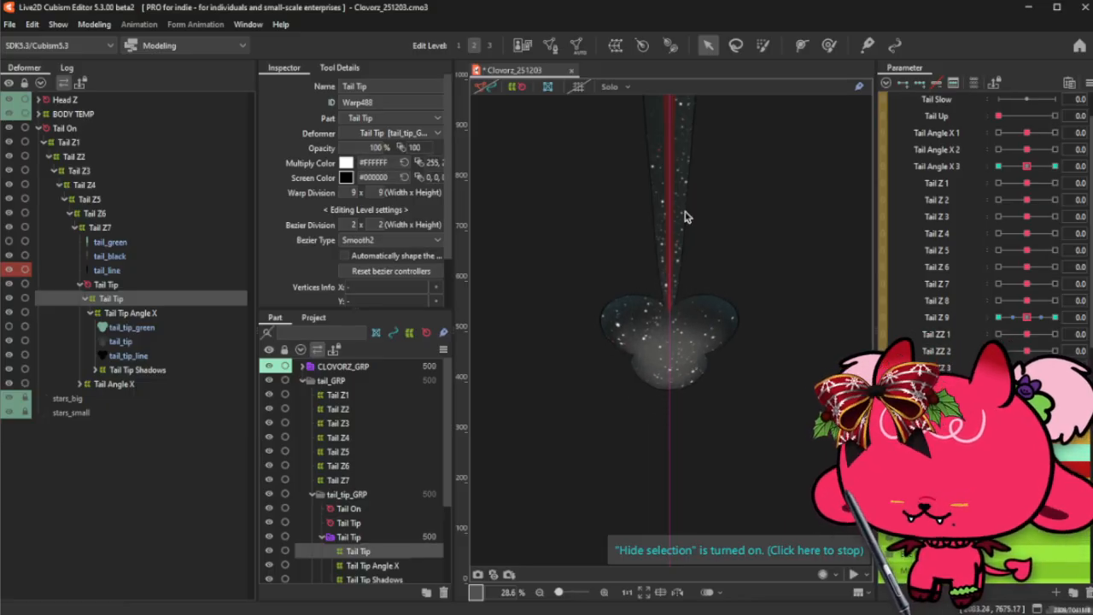
key(ctrl+t)
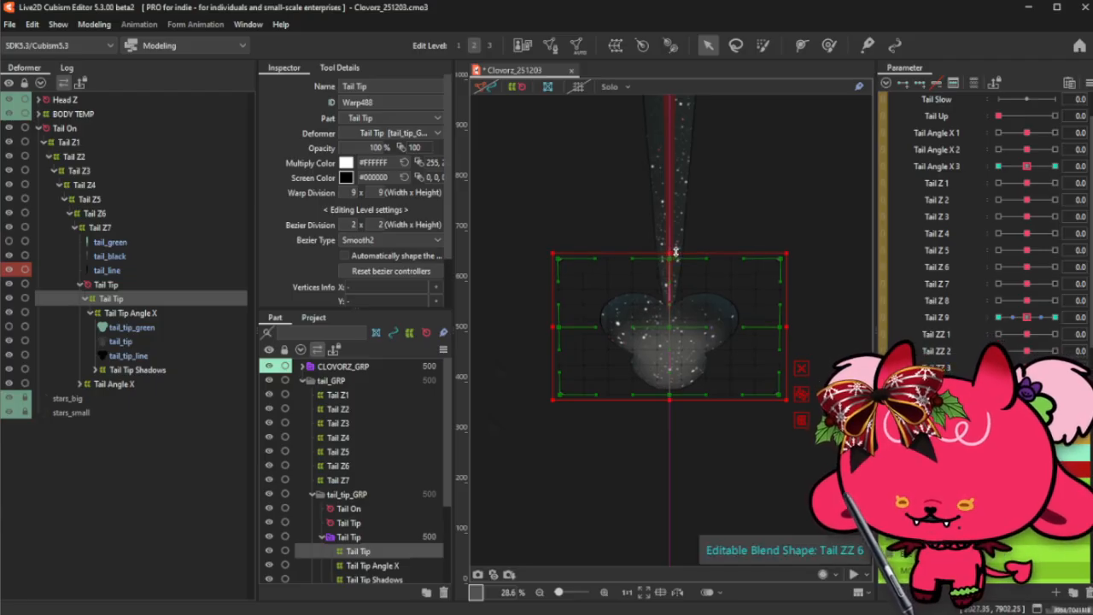
key(ctrl+t)
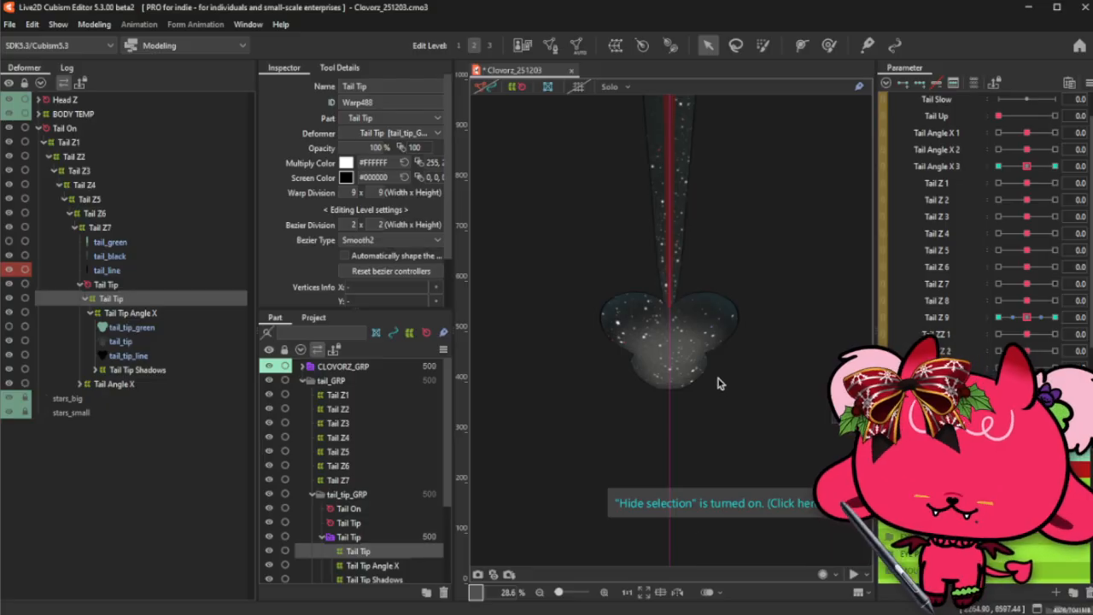
key(ctrl+t)
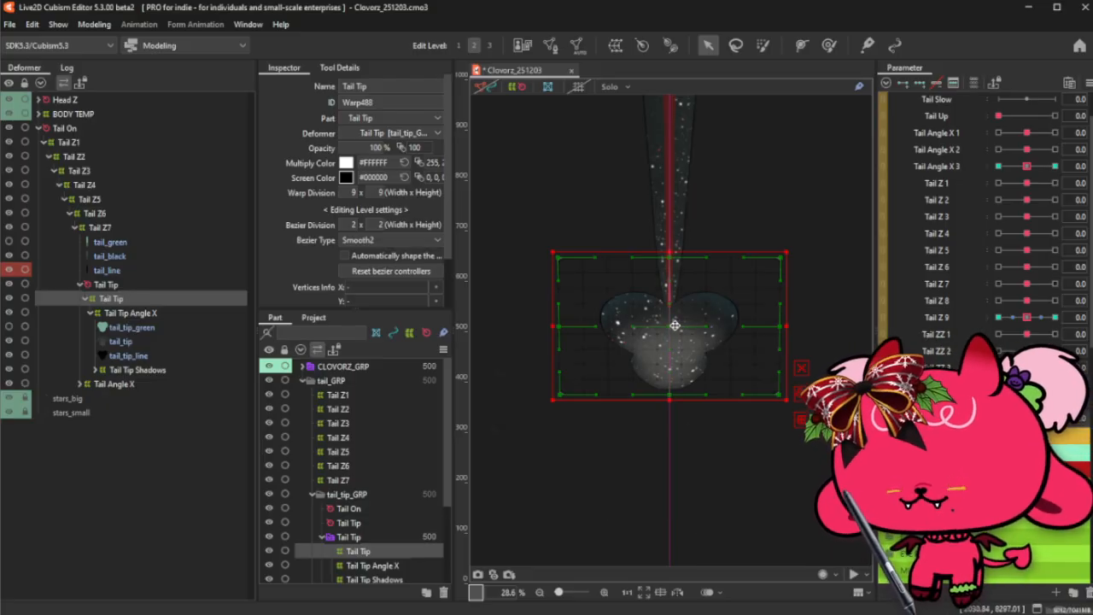
key(ctrl+z)
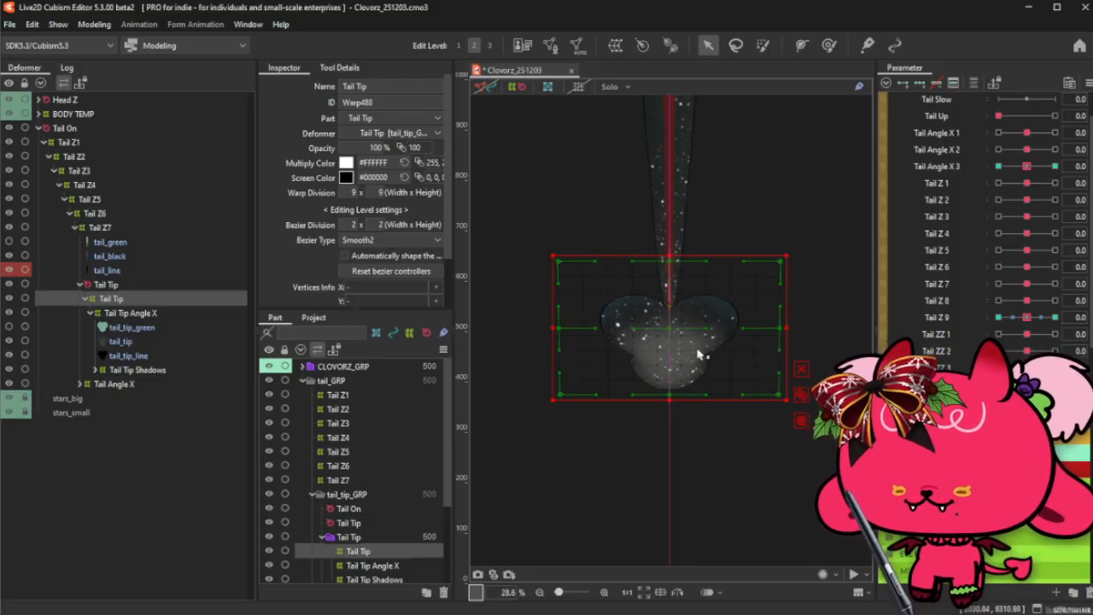
key(ctrl+t)
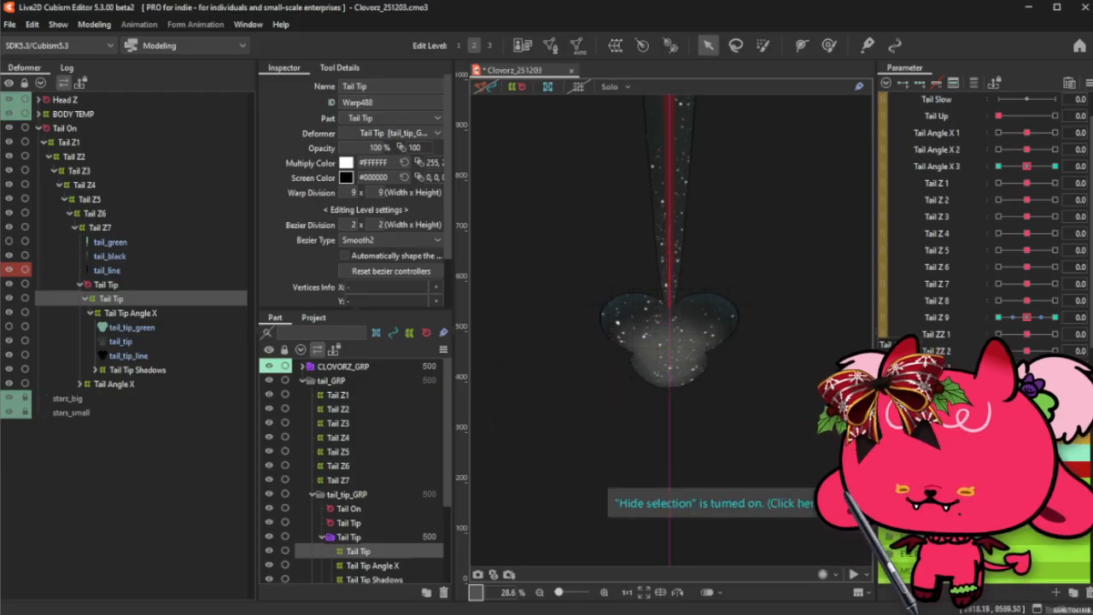
key(ctrl+z)
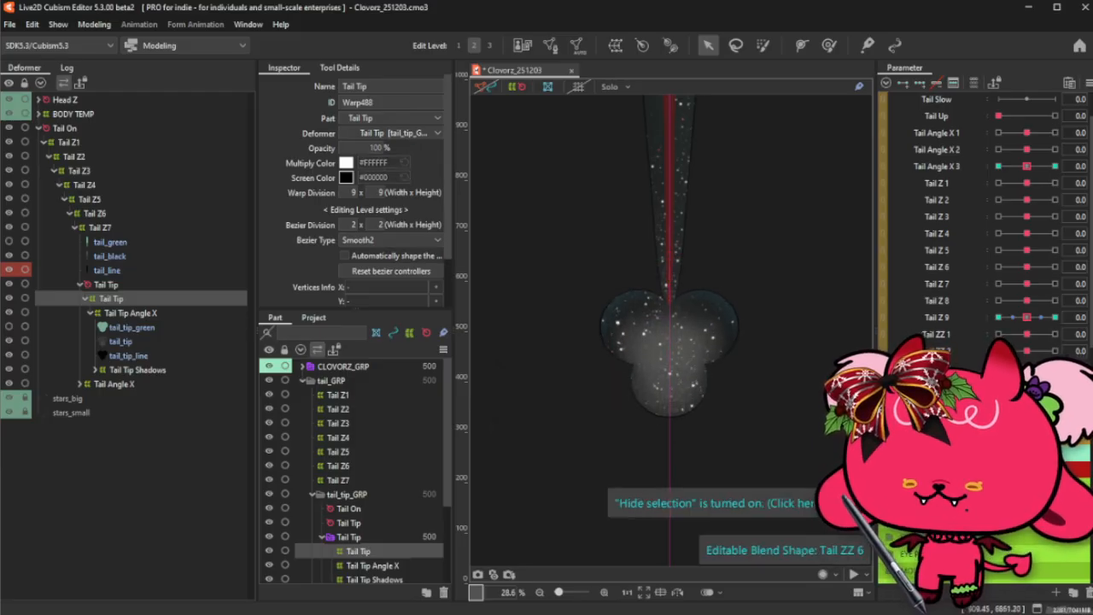
key(ctrl+z)
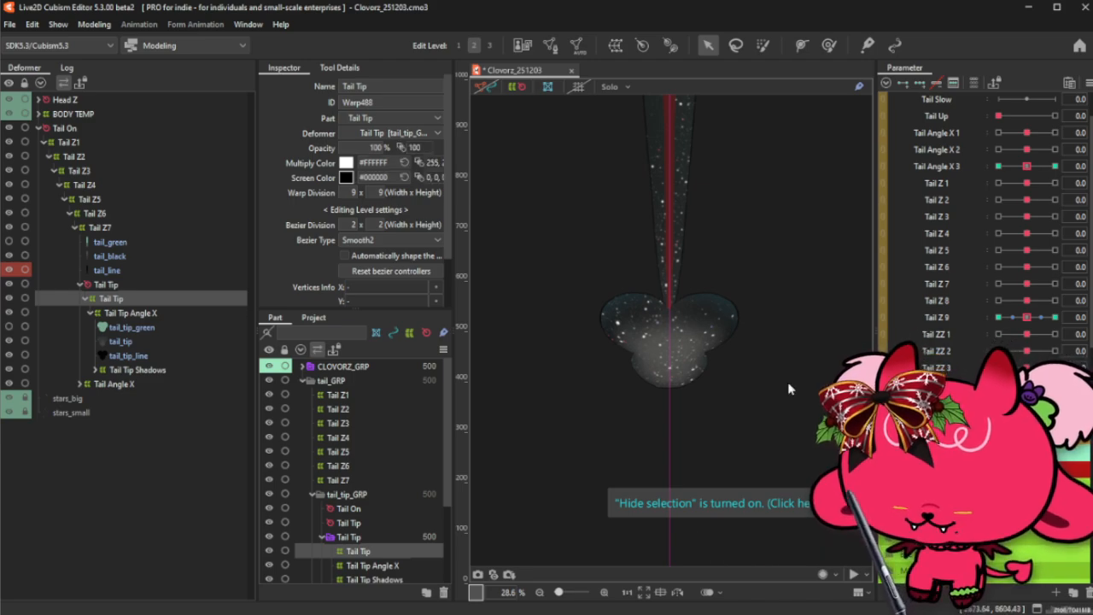
- Fine-tune the vertical edges of the Tail Tip warp in small amounts and compare the tip across Tail ZZ 6 with the selection hidden
key(ctrl+h)
drag(673, 401, 674, 398)
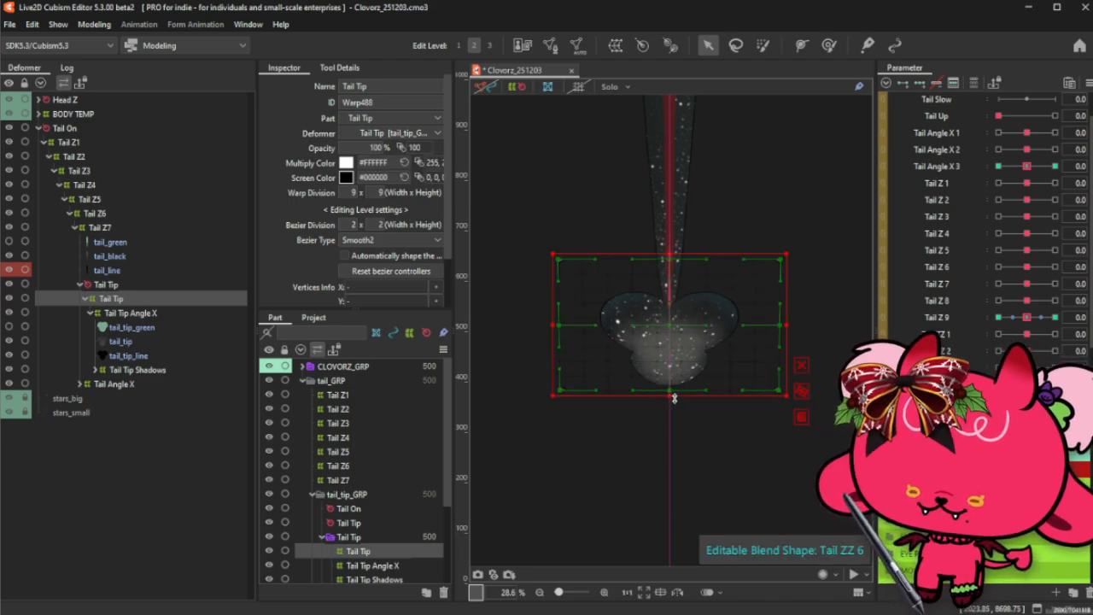
key(ctrl+h)
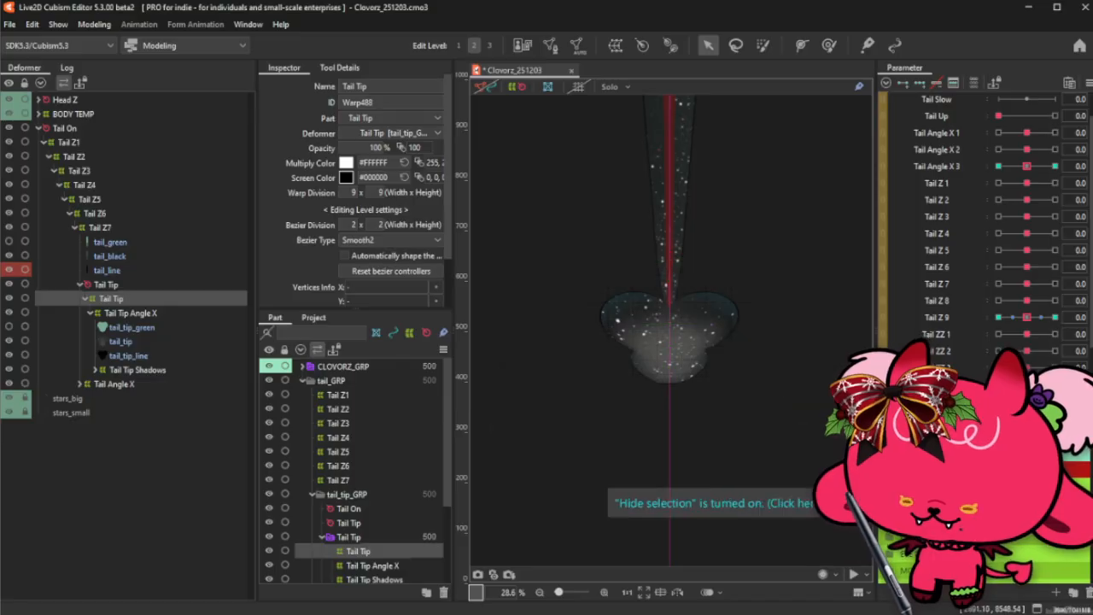
drag(1056, 417, 1027, 418)
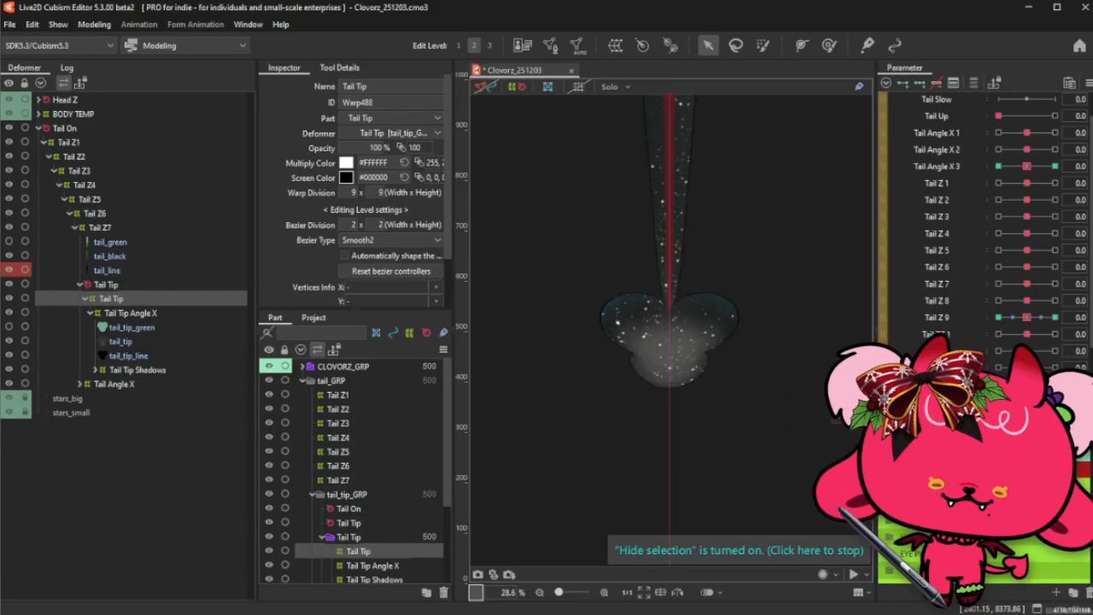
mouse_move(1027, 384)
mouse_down()
mouse_move(1050, 384)
mouse_move(1027, 384)
mouse_up()
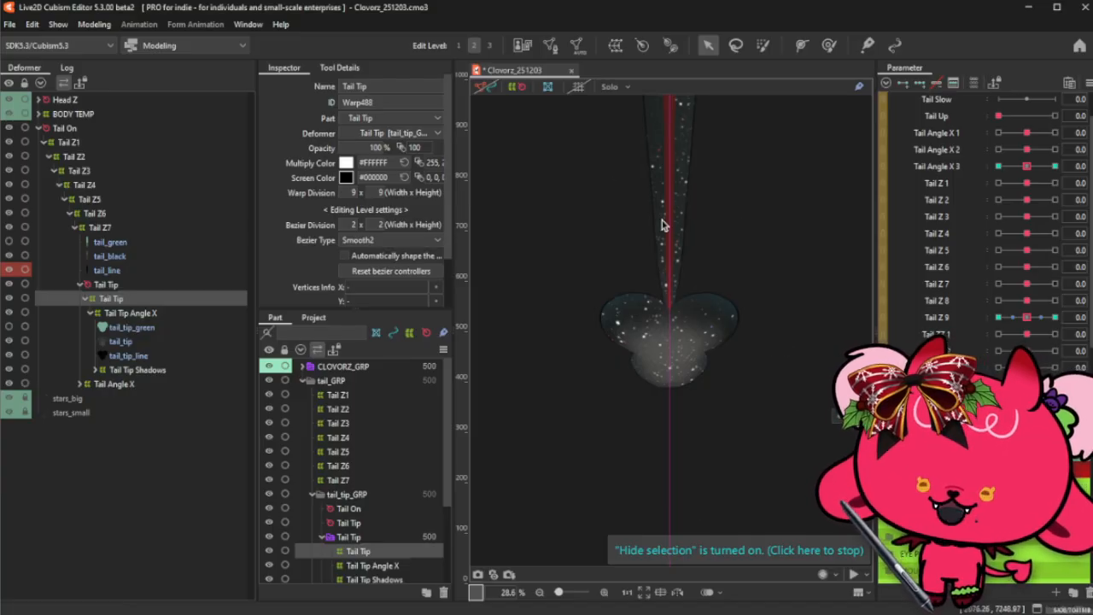
key(ctrl+t)
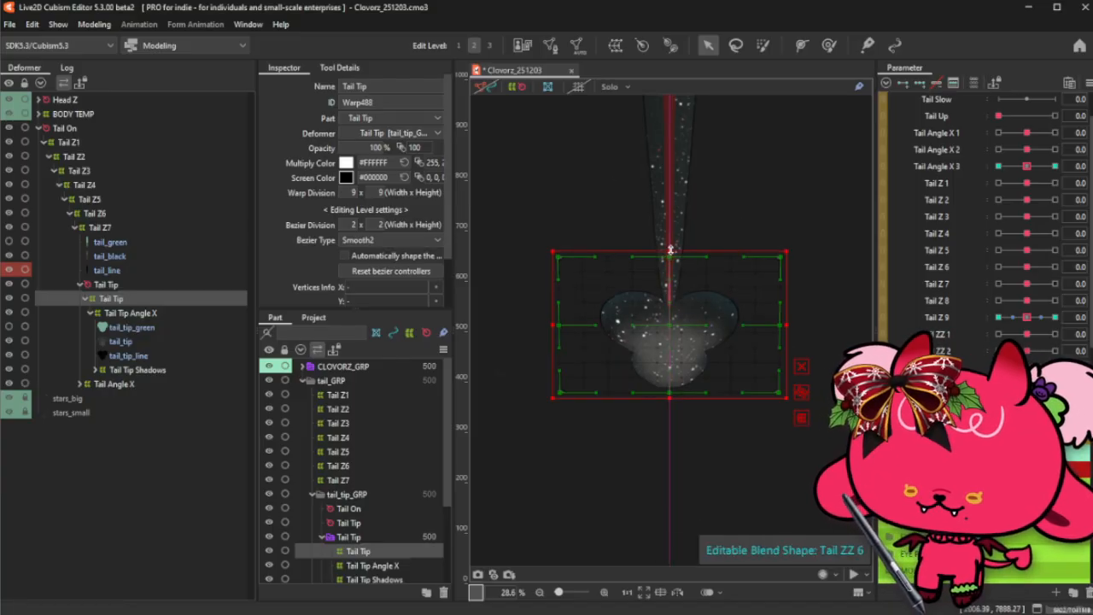
key(ctrl+t)
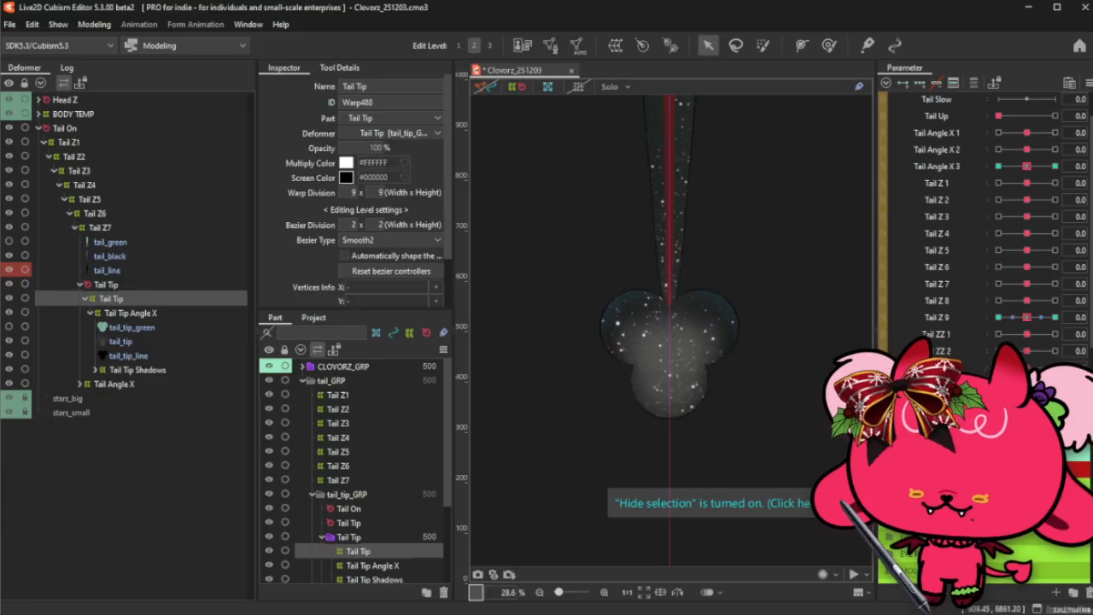
drag(1027, 417, 1054, 417)
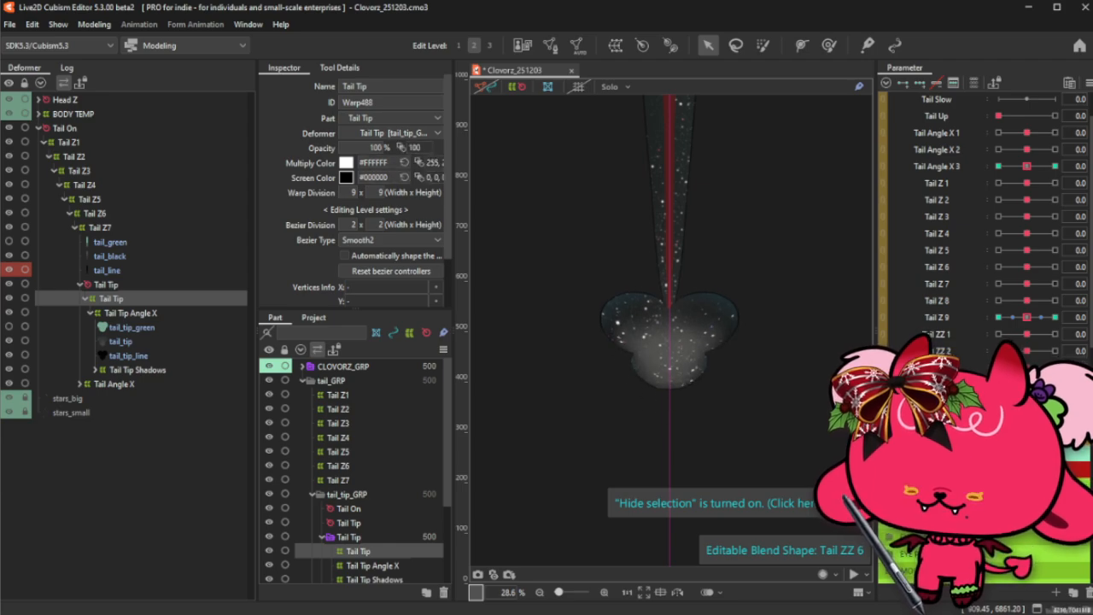
- Nudge the upper and lower edges of the Tail Tip Angle X warp and check the tip's shape with the selection hidden
click(152, 312)
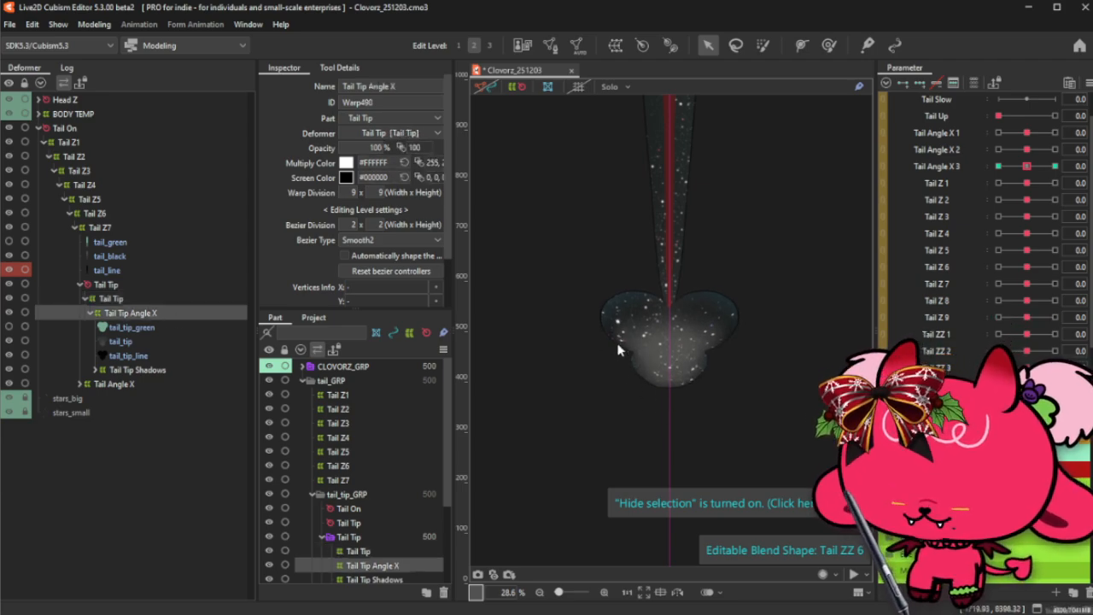
key(ctrl+t)
mouse_move(1055, 417)
mouse_down()
mouse_move(1029, 418)
mouse_move(1054, 418)
mouse_up()
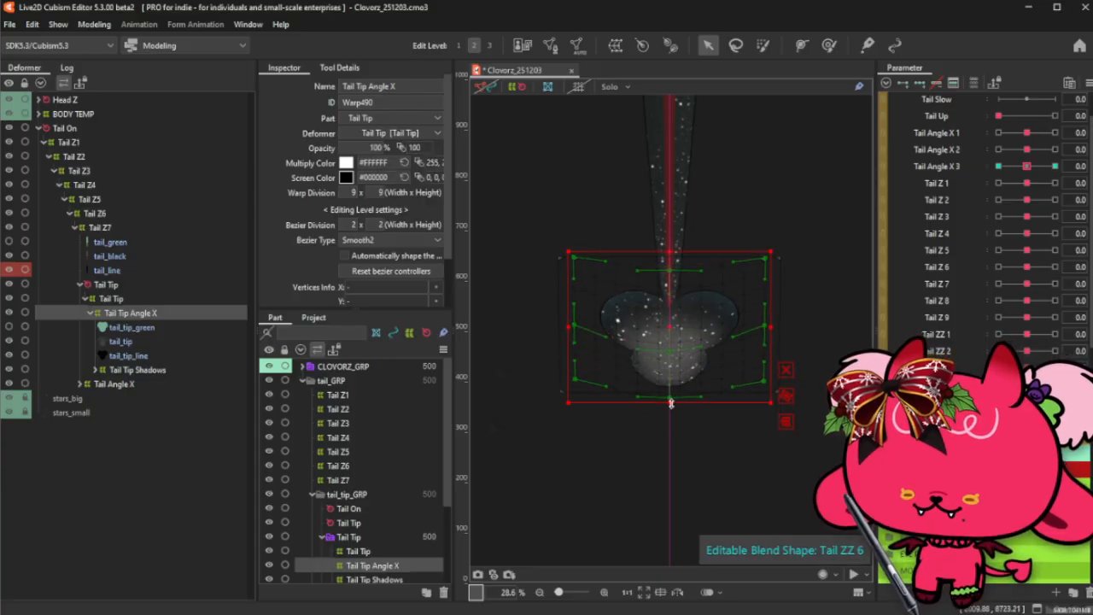
drag(670, 403, 671, 399)
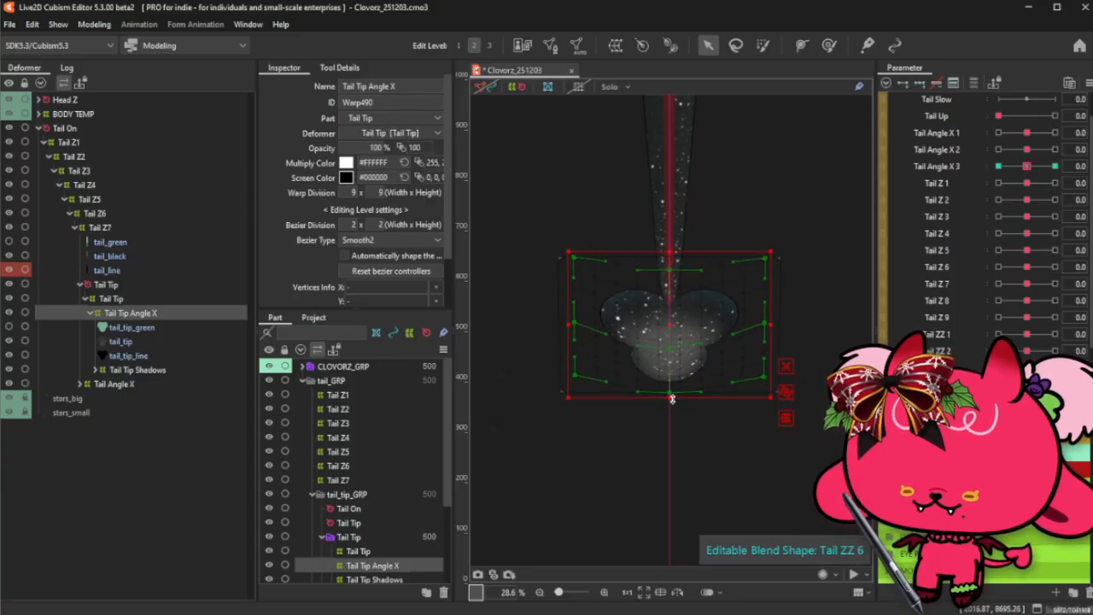
key(ctrl+t)
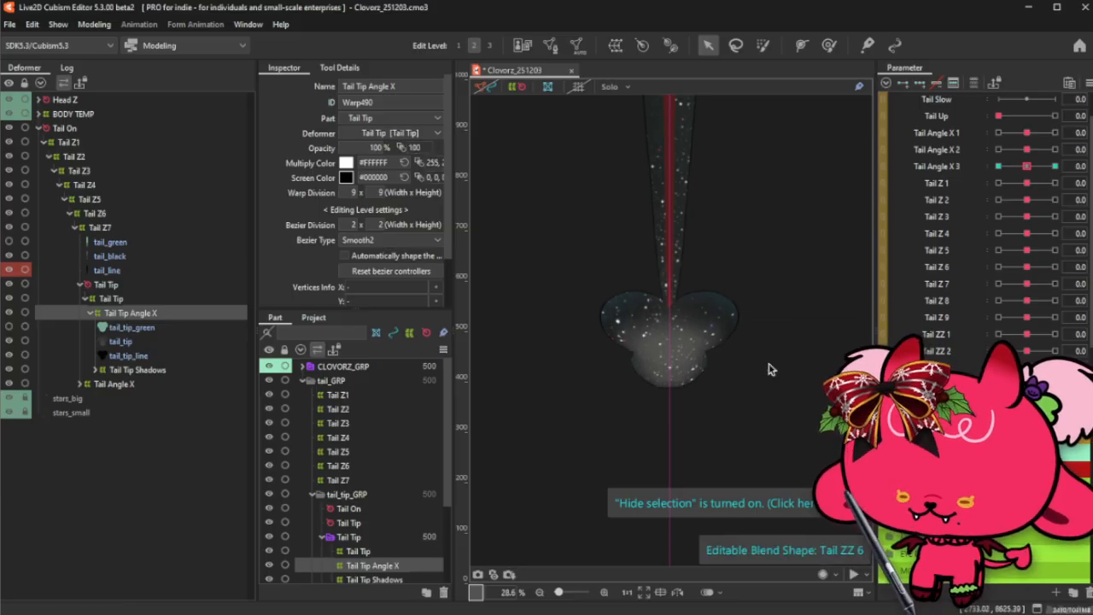
key(ctrl+t)
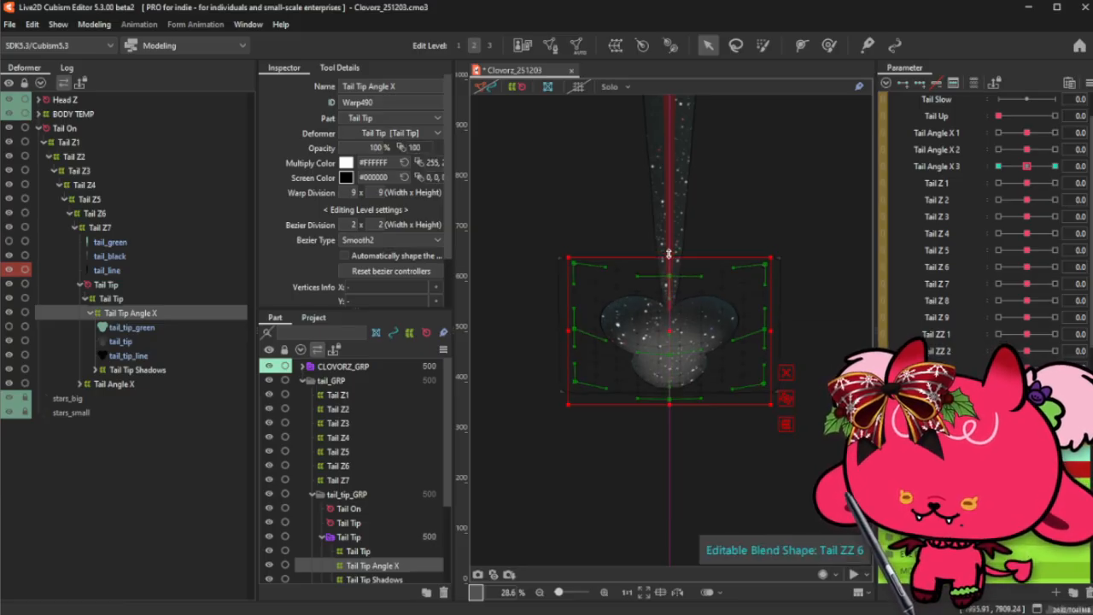
key(ctrl+t)
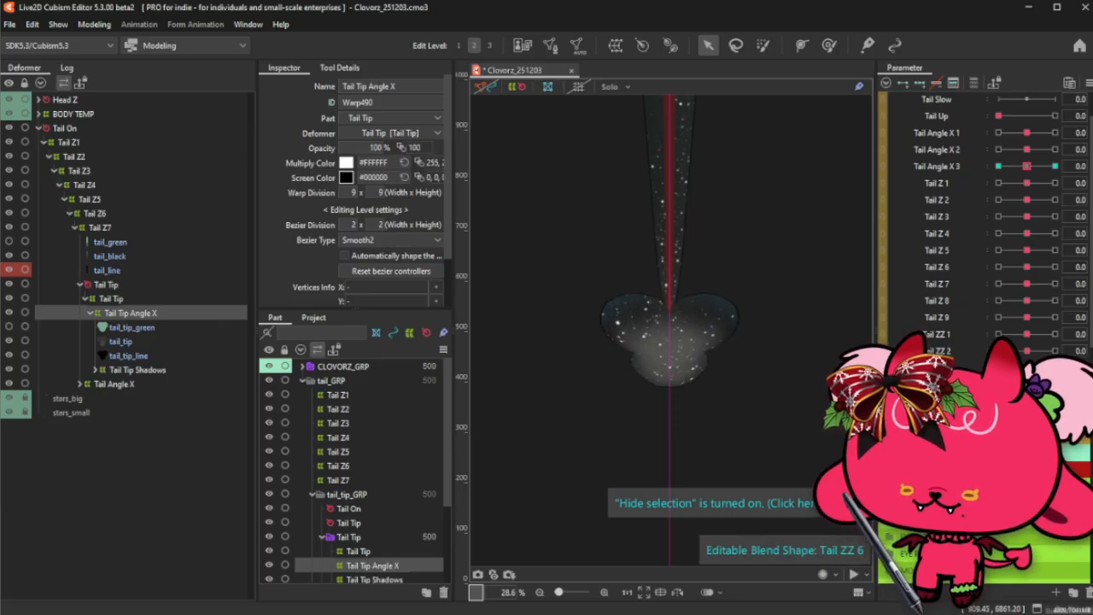
- Squash the Tail Tip warp further by lowering its upper edge, checking the result against the child Tail Tip Angle X warp
click(111, 299)
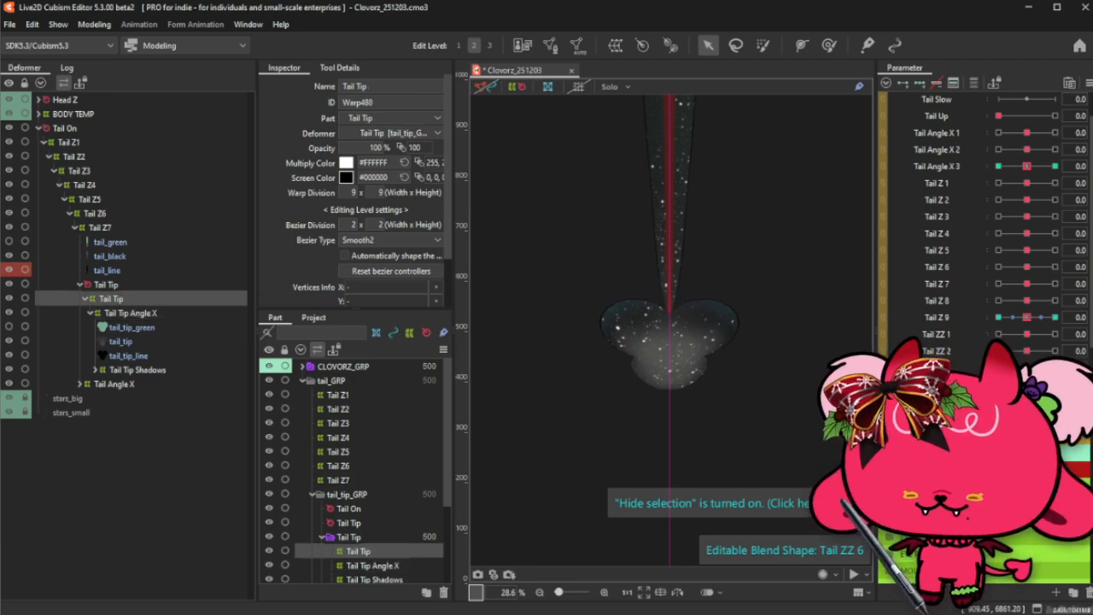
click(131, 313)
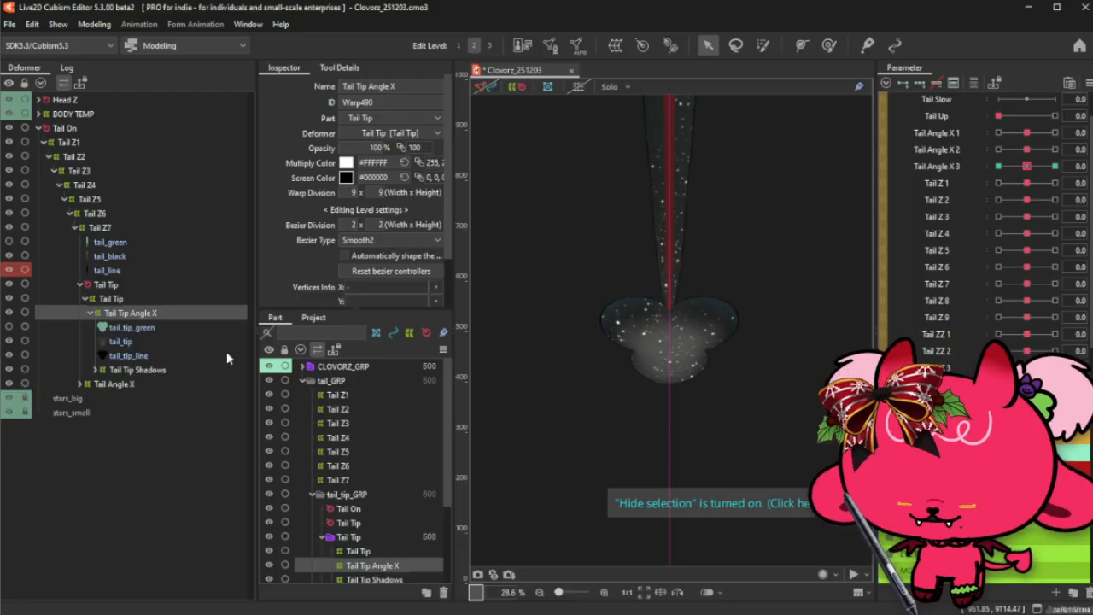
key(ctrl+h)
click(1054, 418)
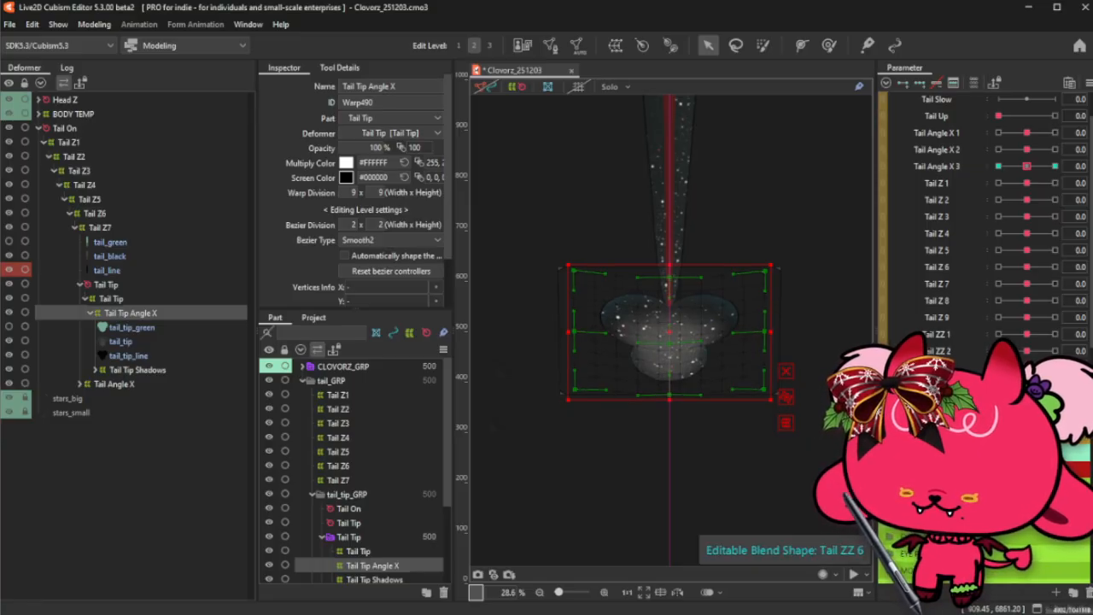
click(111, 297)
drag(670, 268, 670, 273)
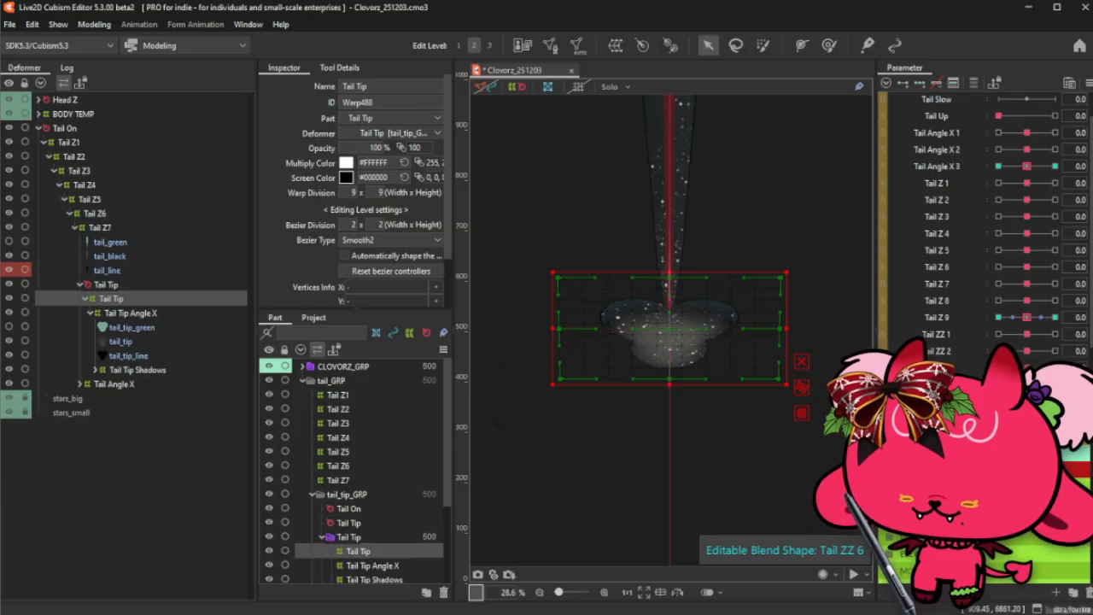
click(131, 312)
key(Up)
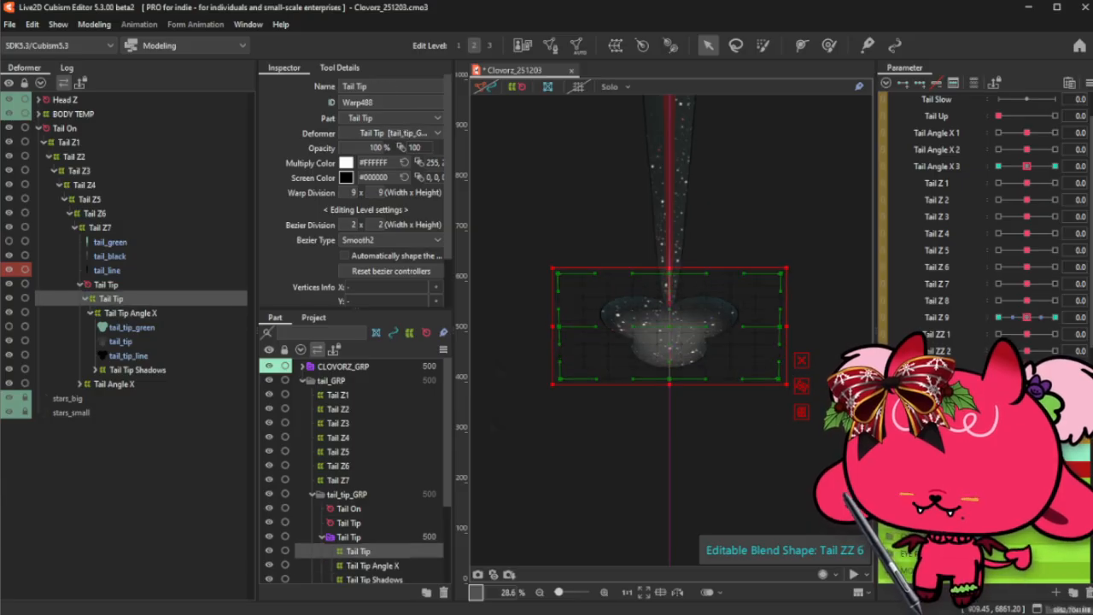
key(Down)
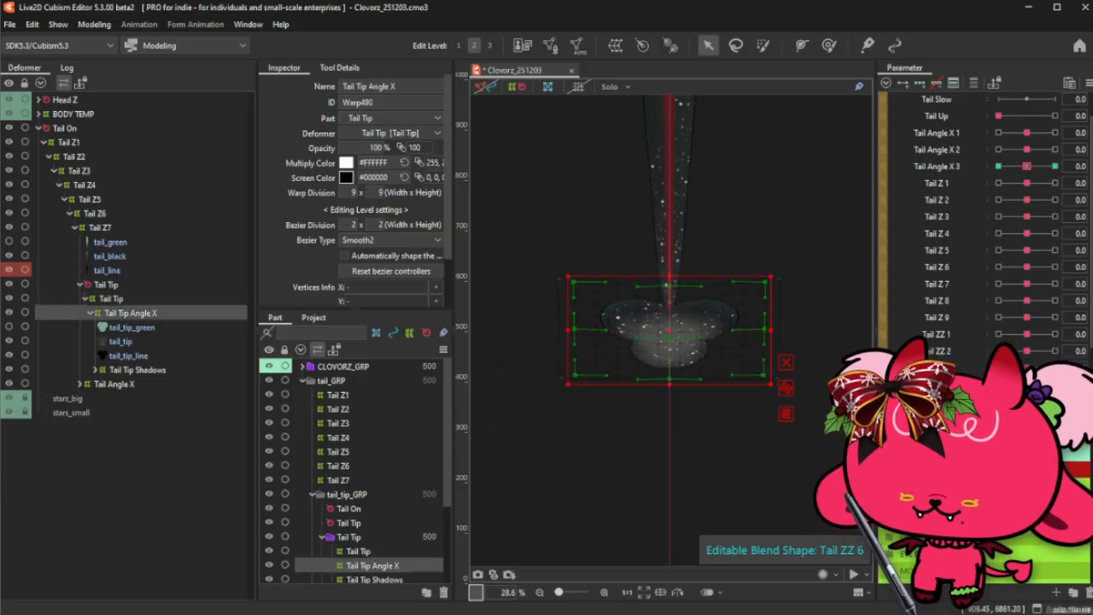
- Undo and redo through the recent warp edits to compare the straight and bowed Tail Tip Angle X forms, ending on the bowed one
key(ctrl+z)
key(ctrl+z)
key(ctrl+z)
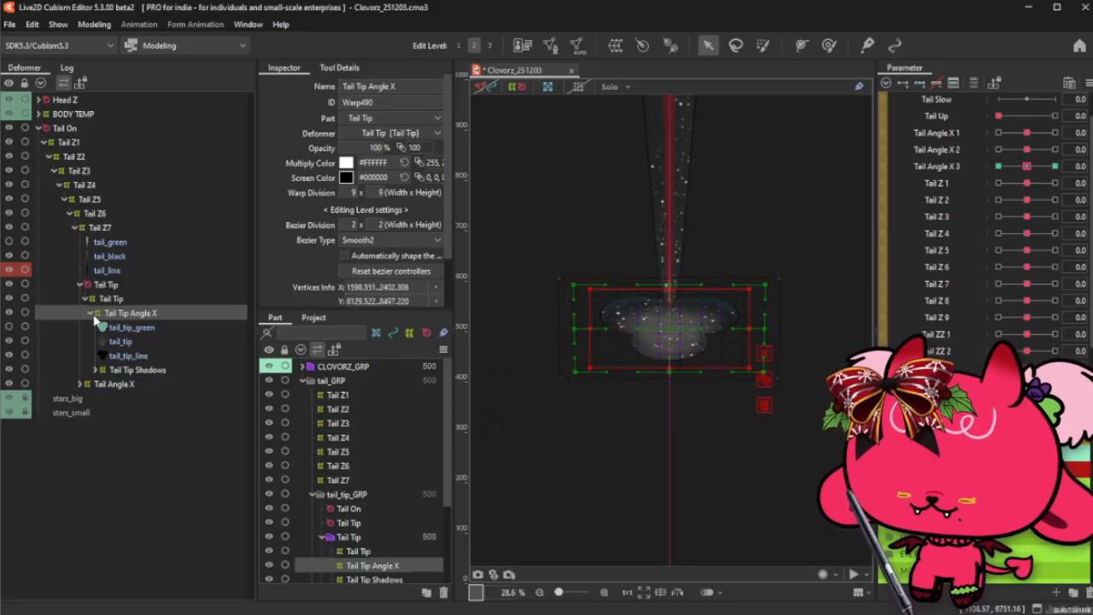
key(ctrl+z)
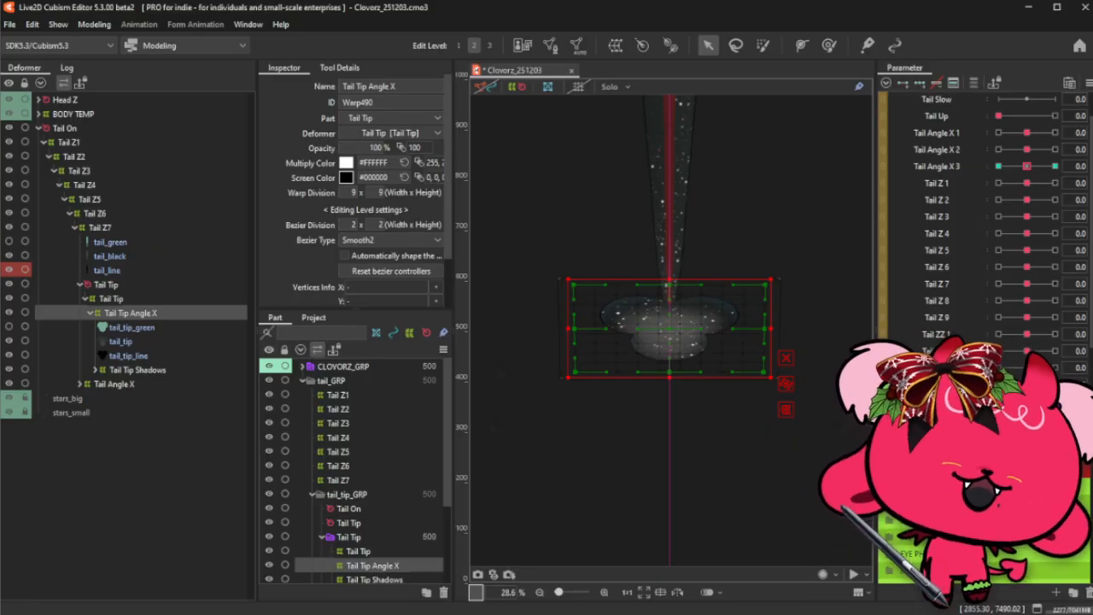
key(ctrl+z)
key(ctrl+z)
key(ctrl+y)
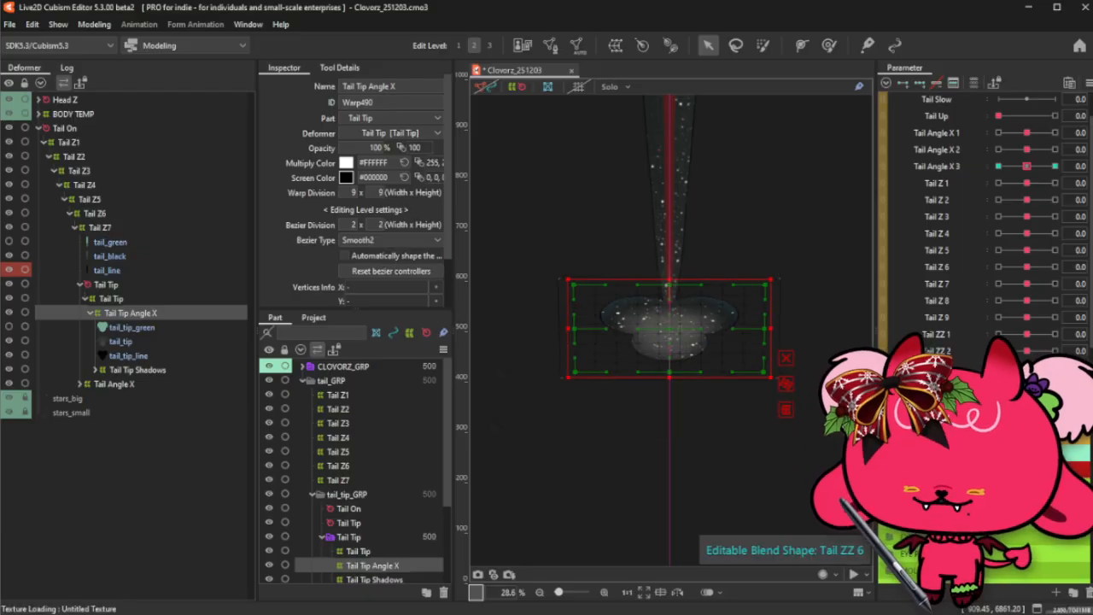
key(ctrl+z)
key(ctrl+y)
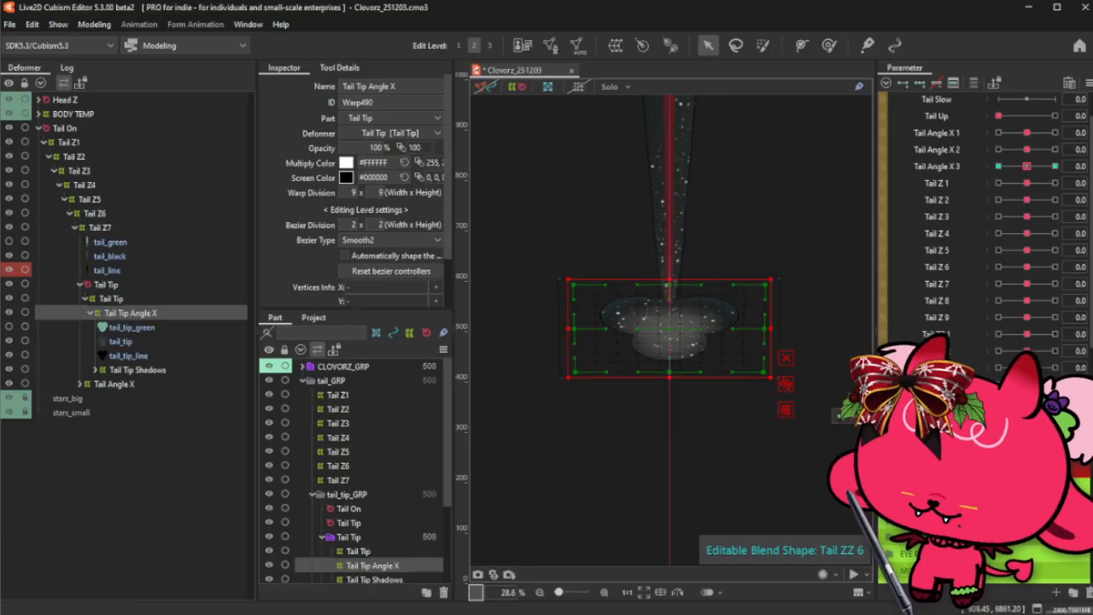
key(ctrl+z)
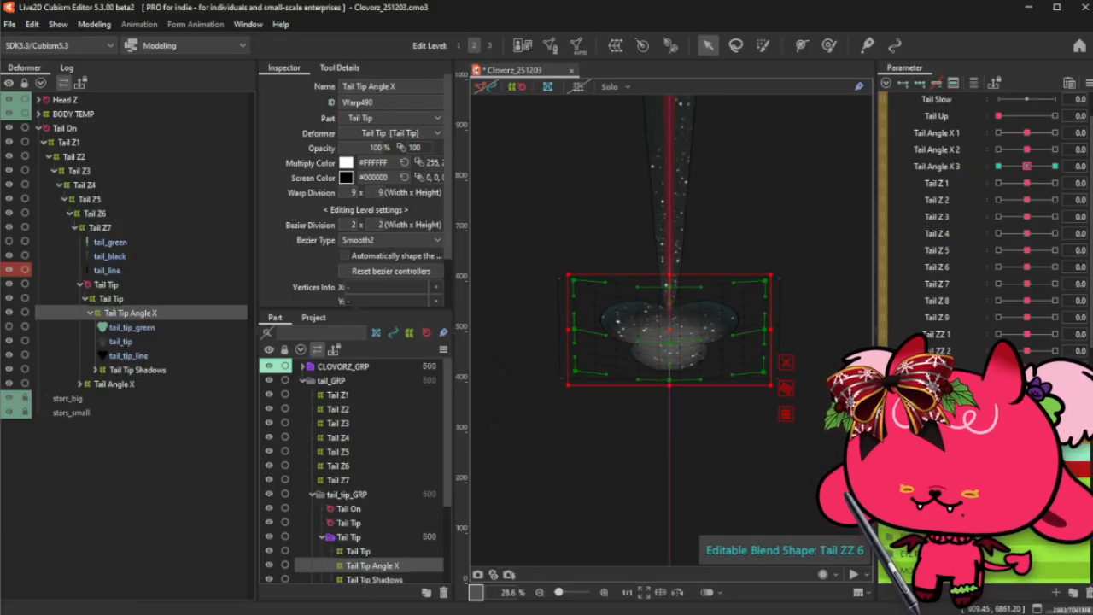
key(ctrl+z)
key(ctrl+y)
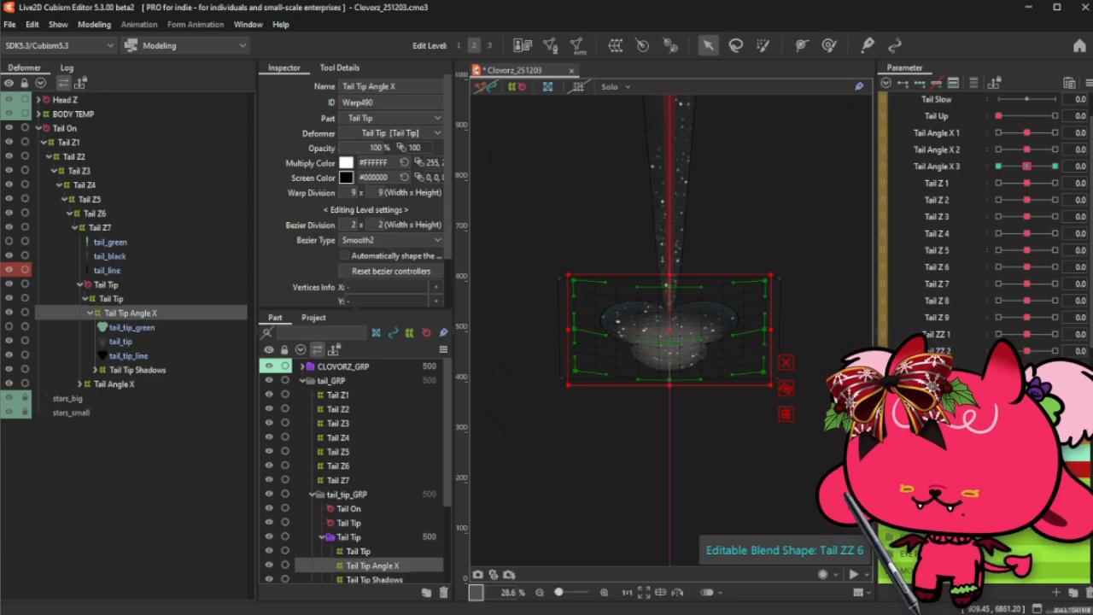
key(ctrl+y)
key(ctrl+z)
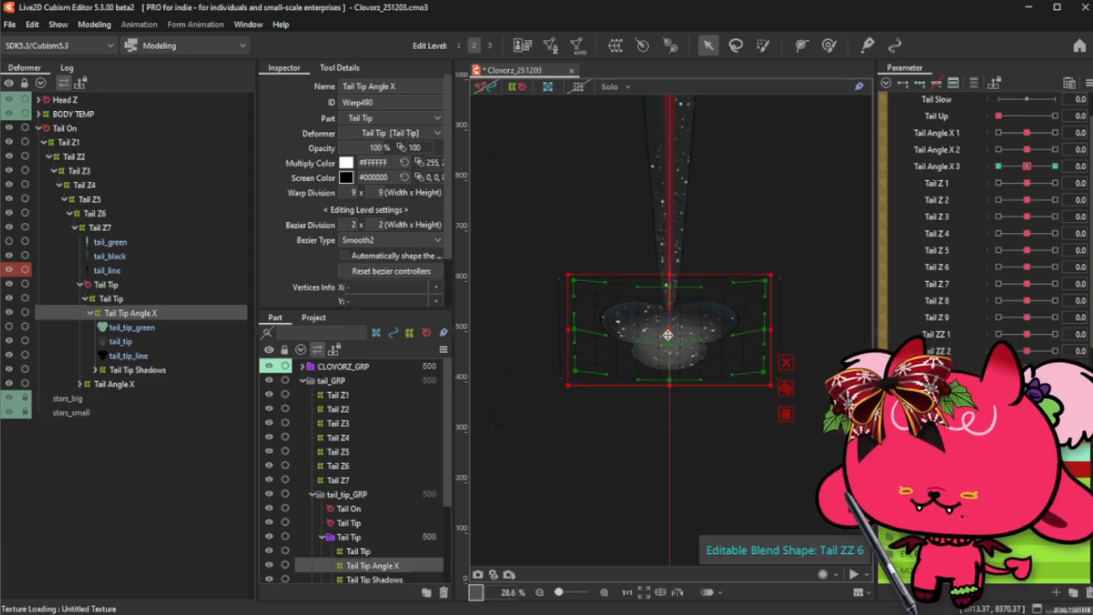
- Shift the Tail Tip Angle X warp slightly upward, hide the selection, and blend its form at Tail ZZ 6 with Compatibility -30
drag(668, 334, 666, 327)
key(ctrl+h)
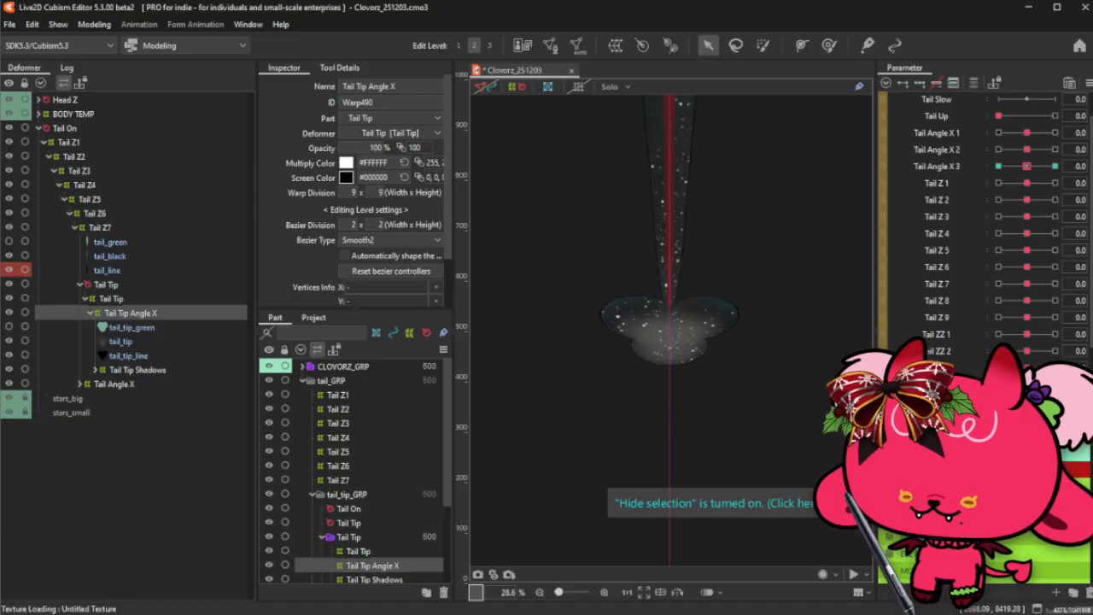
mouse_move(998, 418)
mouse_down()
mouse_move(1025, 418)
mouse_move(999, 418)
mouse_up()
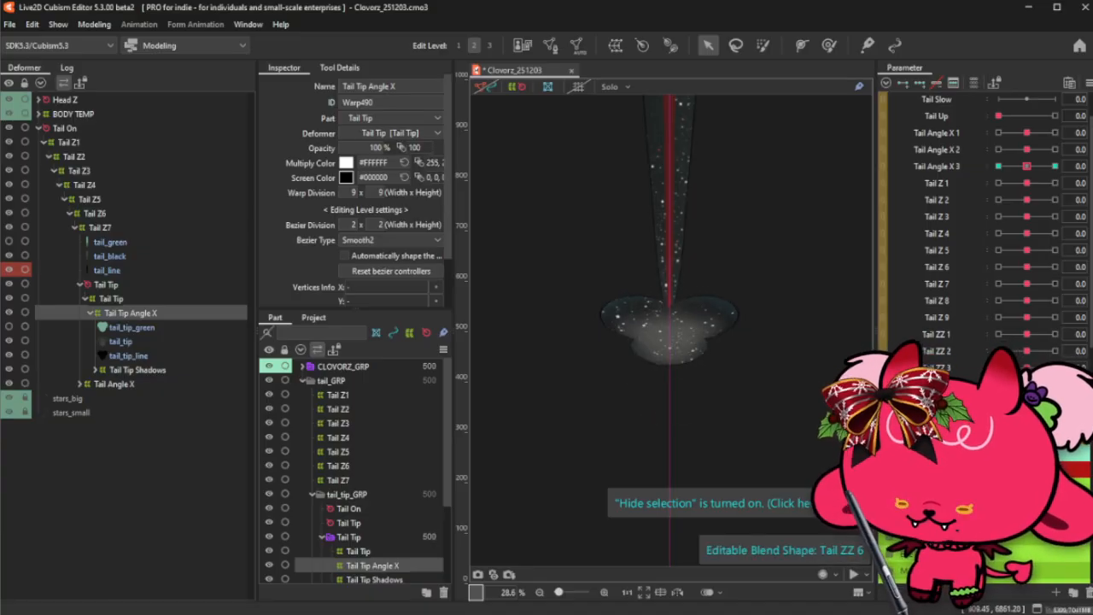
key(ctrl+b)
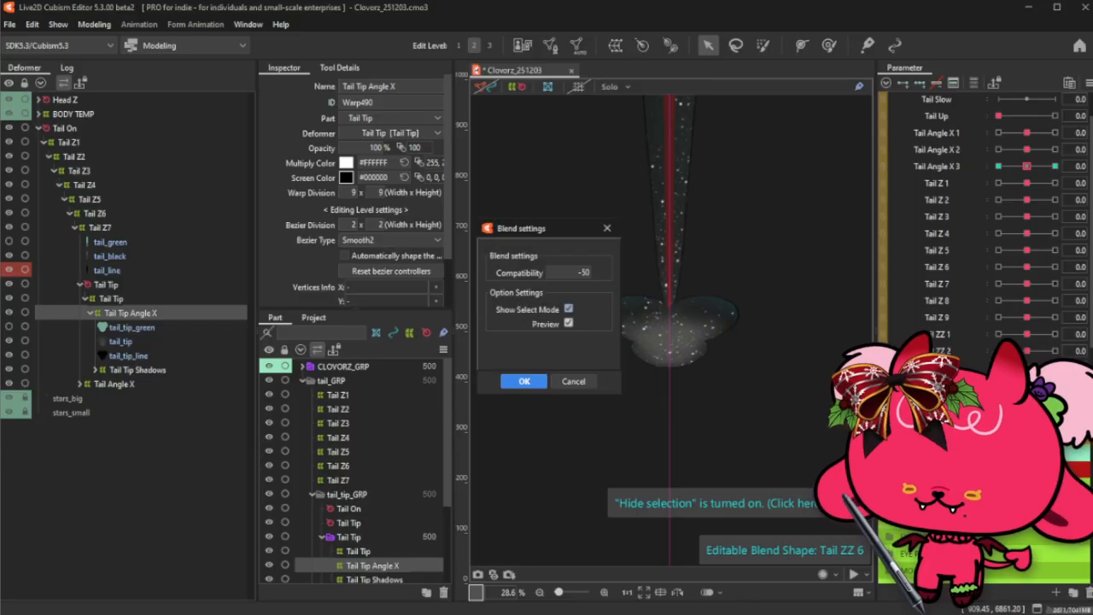
click(527, 383)
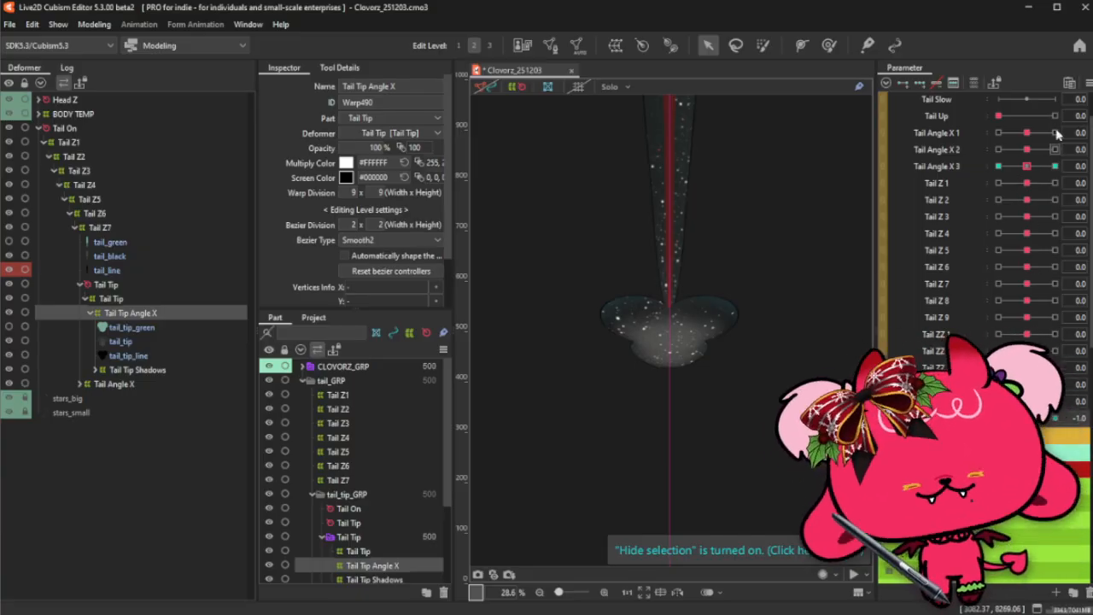
- Preview the foreshortened tail tip with Tail Angle X 3 at -1.0, and return the parameter to 0.0
click(1016, 165)
mouse_move(1016, 165)
mouse_down()
mouse_move(988, 166)
mouse_move(999, 167)
mouse_up()
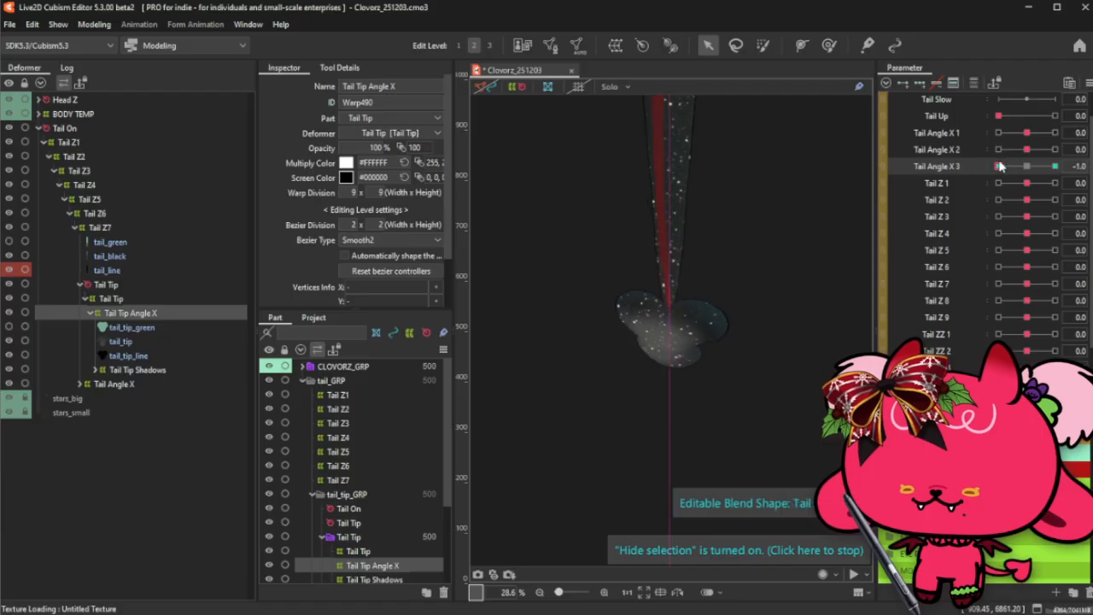
click(1027, 168)
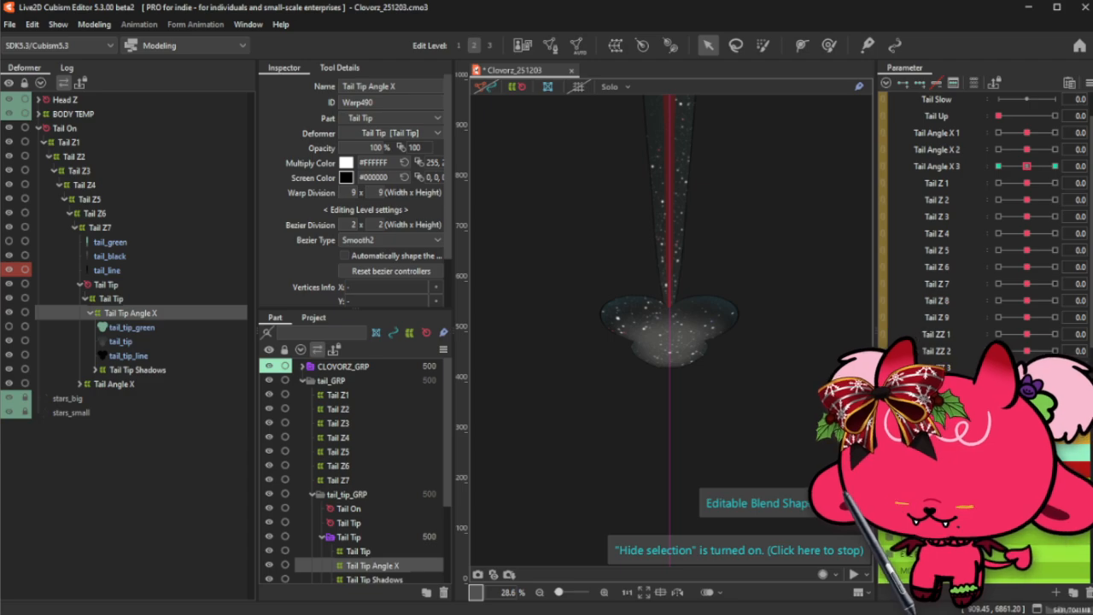
- Add Tail ZZ 6 blend shape keys to the Tail Tip Shadows warp and bring up its grid on the canvas
click(178, 371)
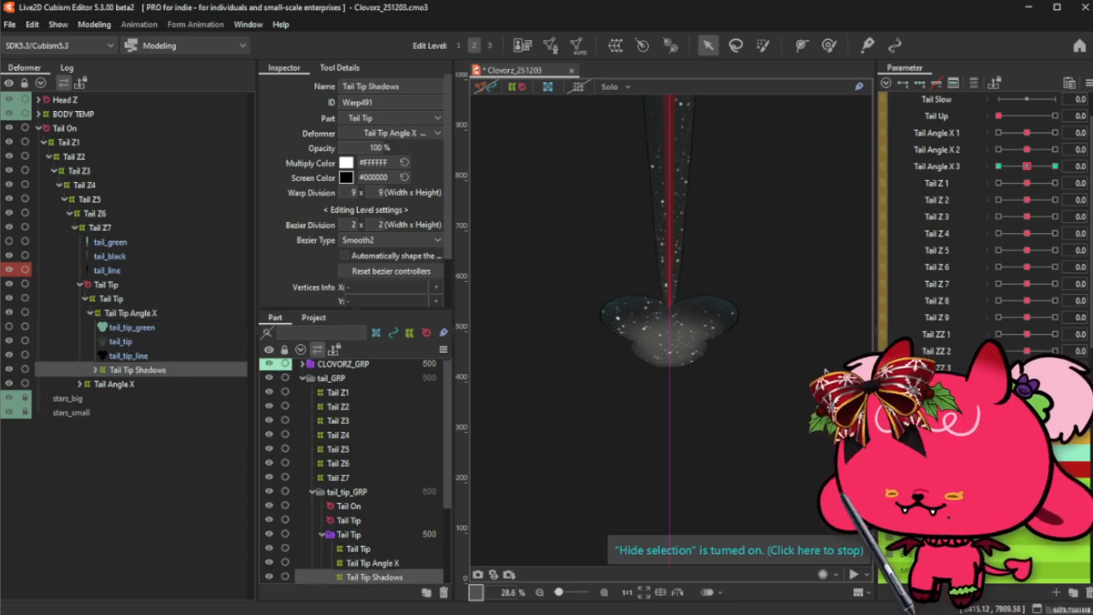
click(919, 86)
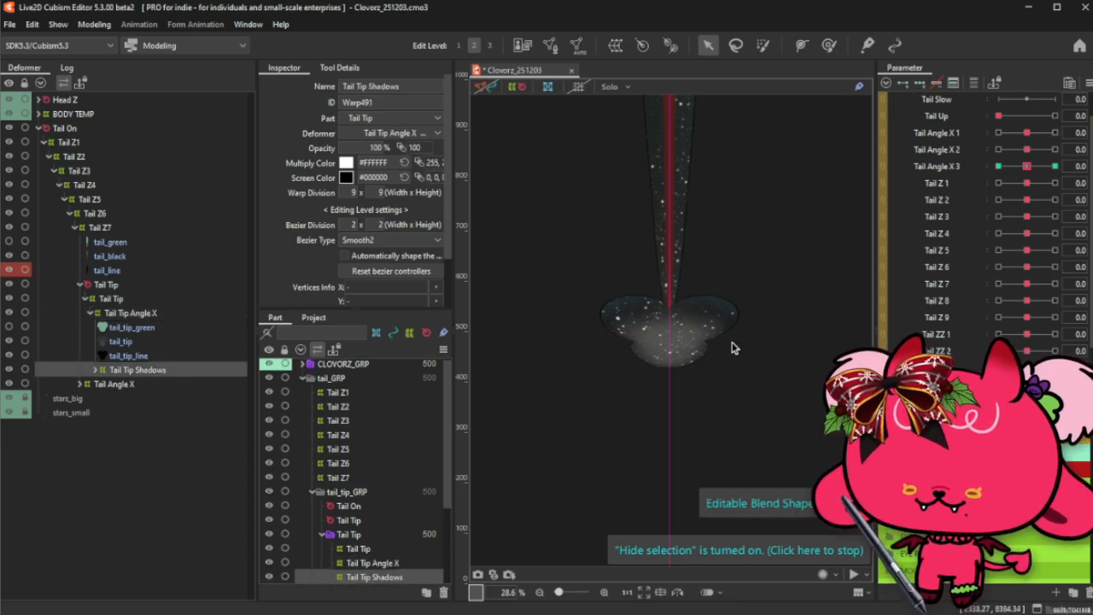
click(683, 353)
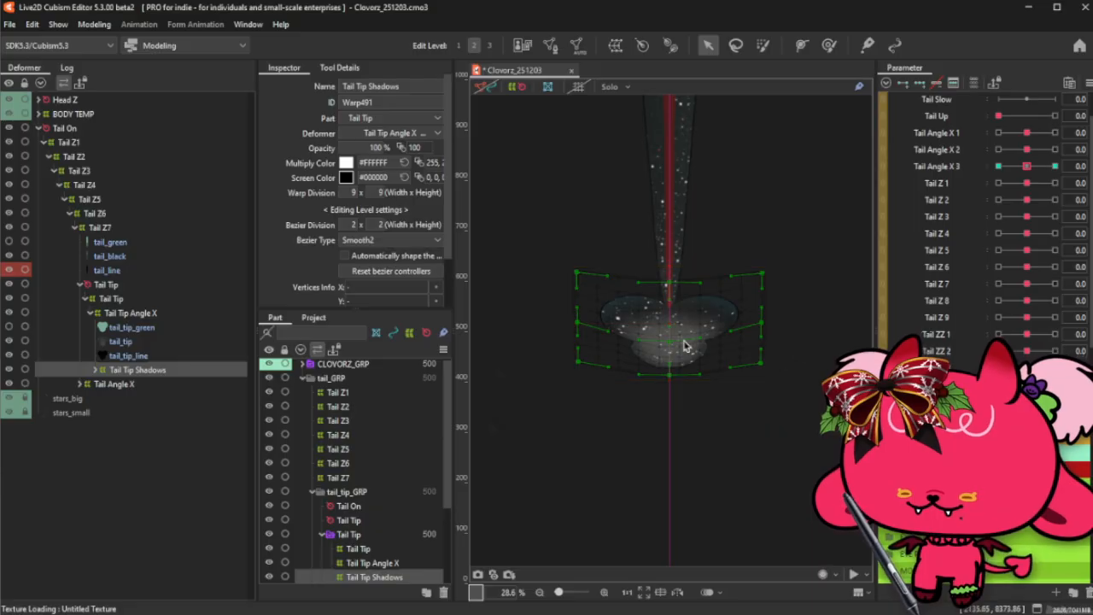
- Lower the upper edge of the Tail Tip Shadows warp slightly, adjust its middle with the deform brush, and hide the selection
key(ctrl+z)
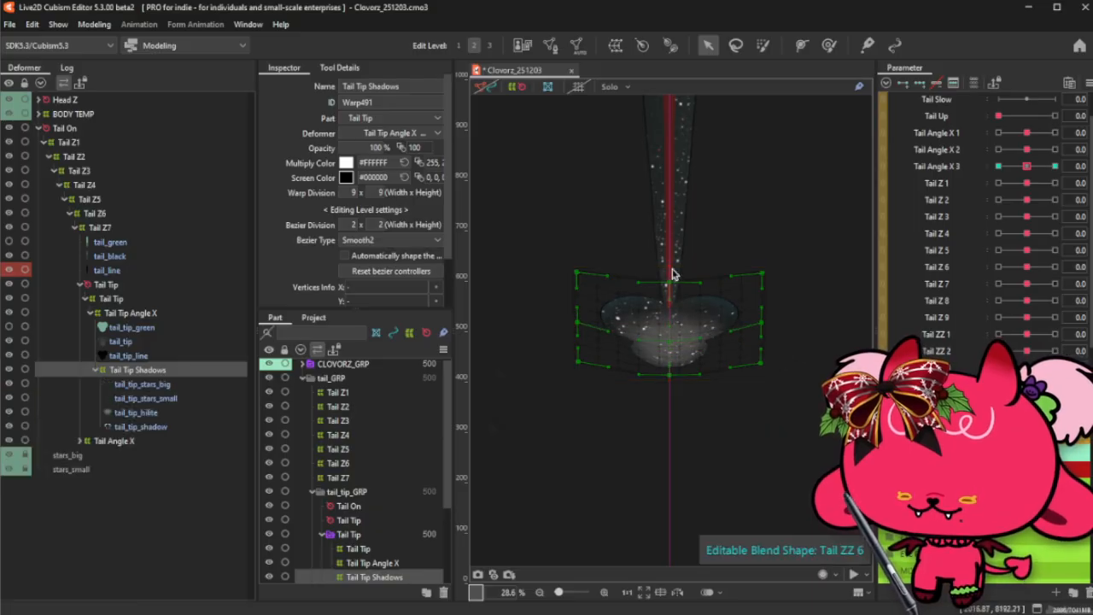
click(222, 373)
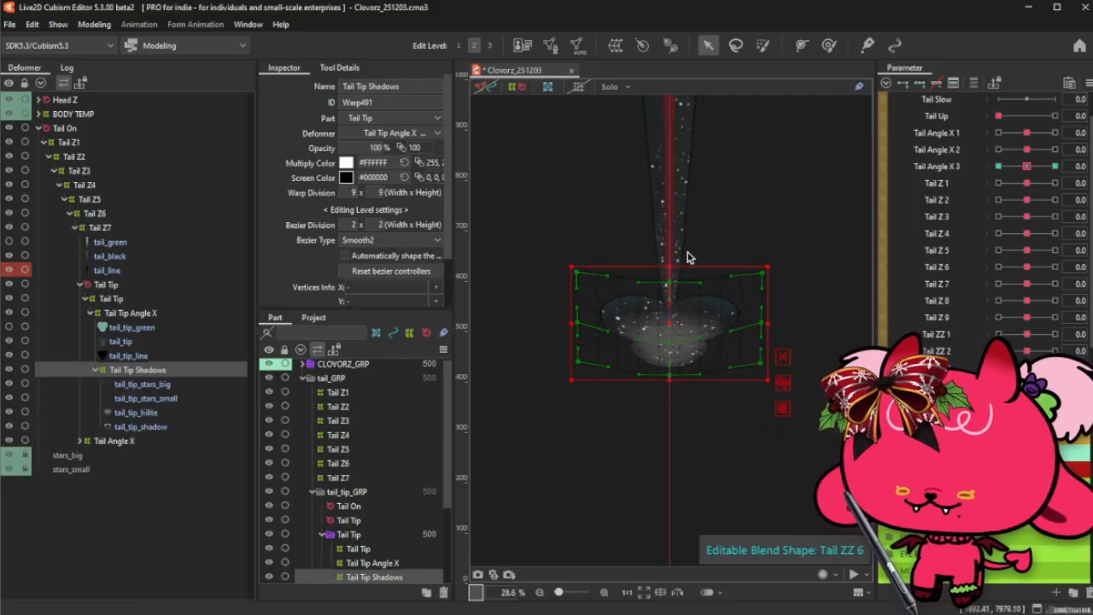
drag(669, 267, 669, 270)
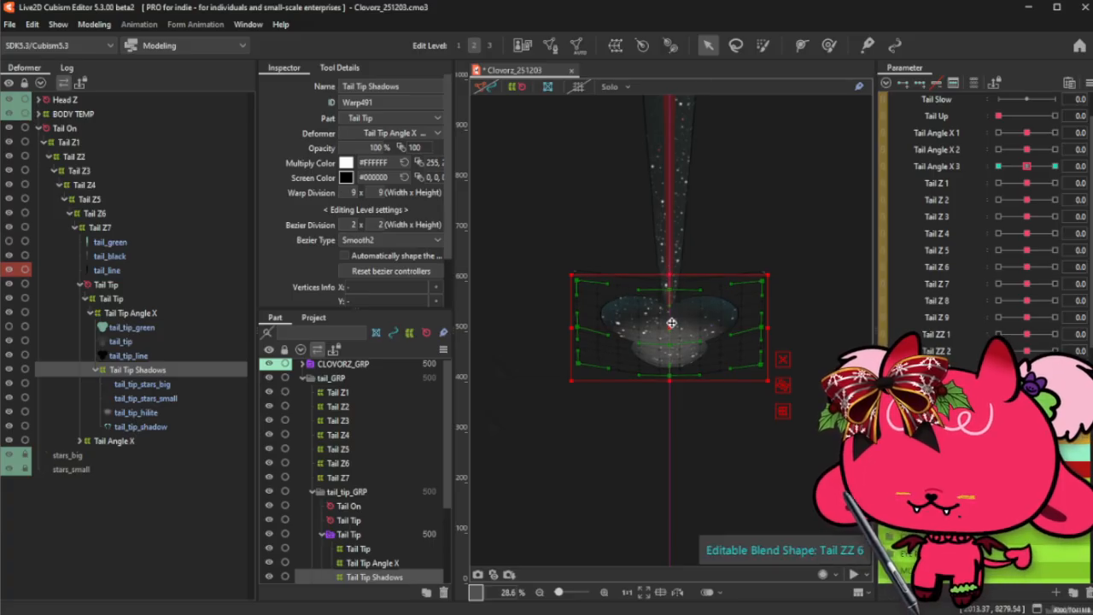
click(829, 45)
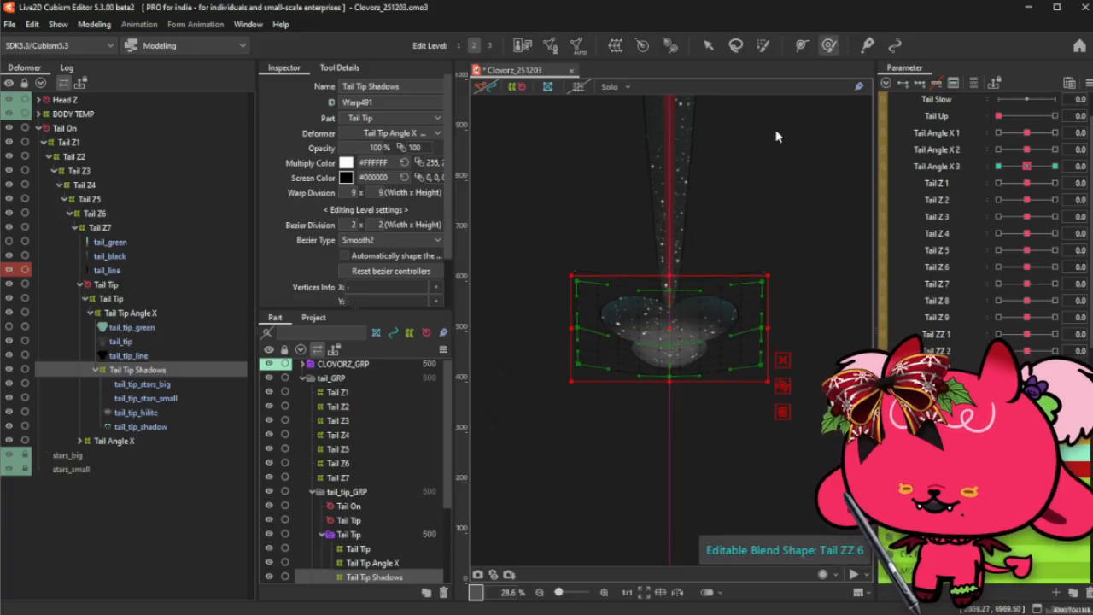
click(680, 334)
drag(671, 341, 675, 337)
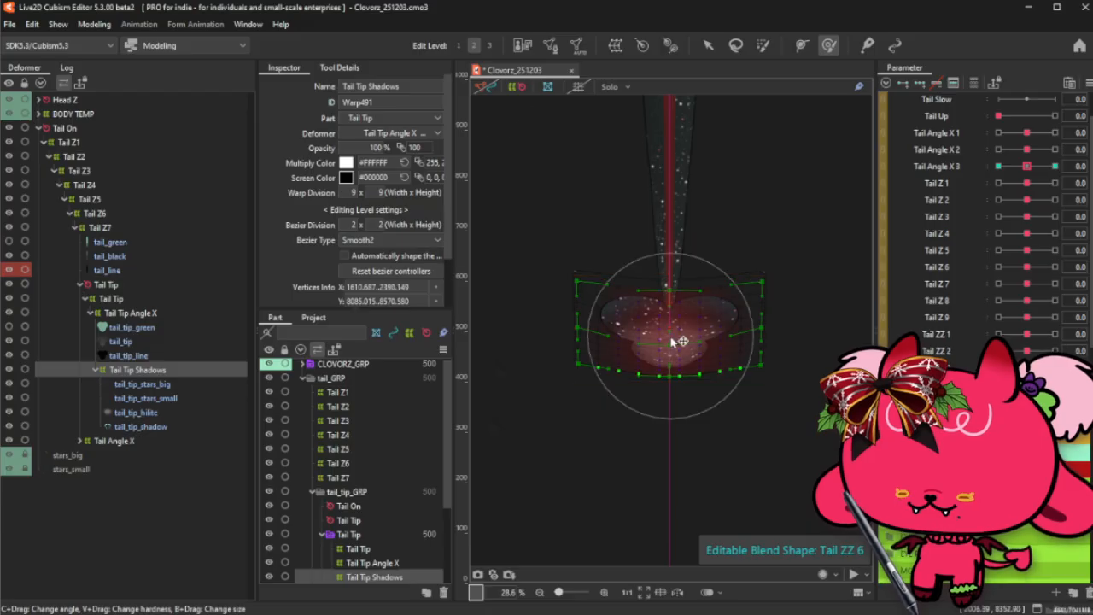
key(h)
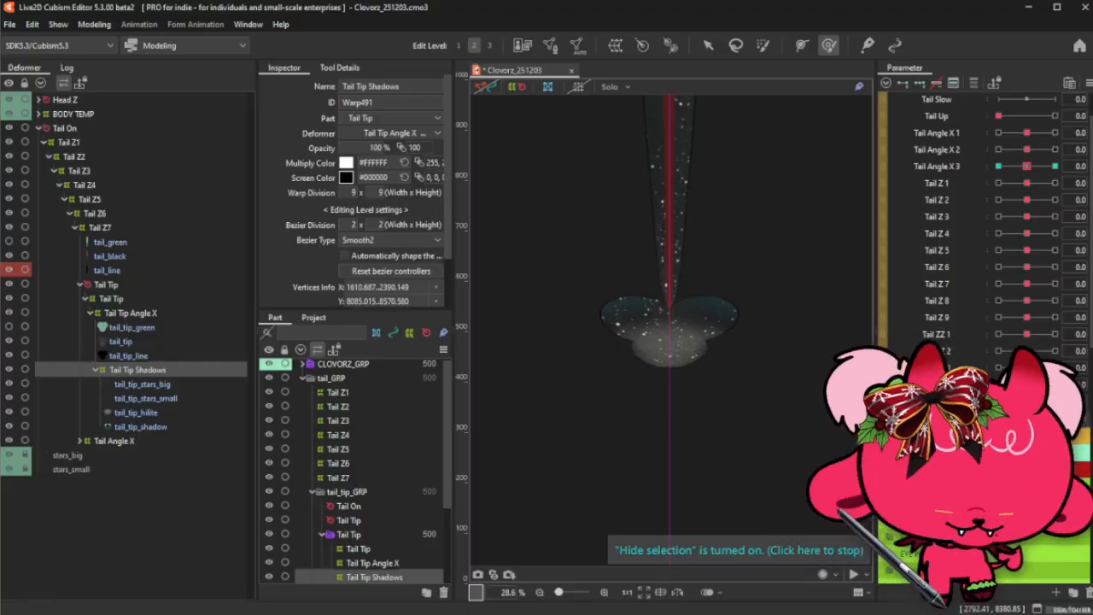
- Undo and redo through the recent edits to compare the full-length and foreshortened tail tip forms, ending on the foreshortened one
key(ctrl+z)
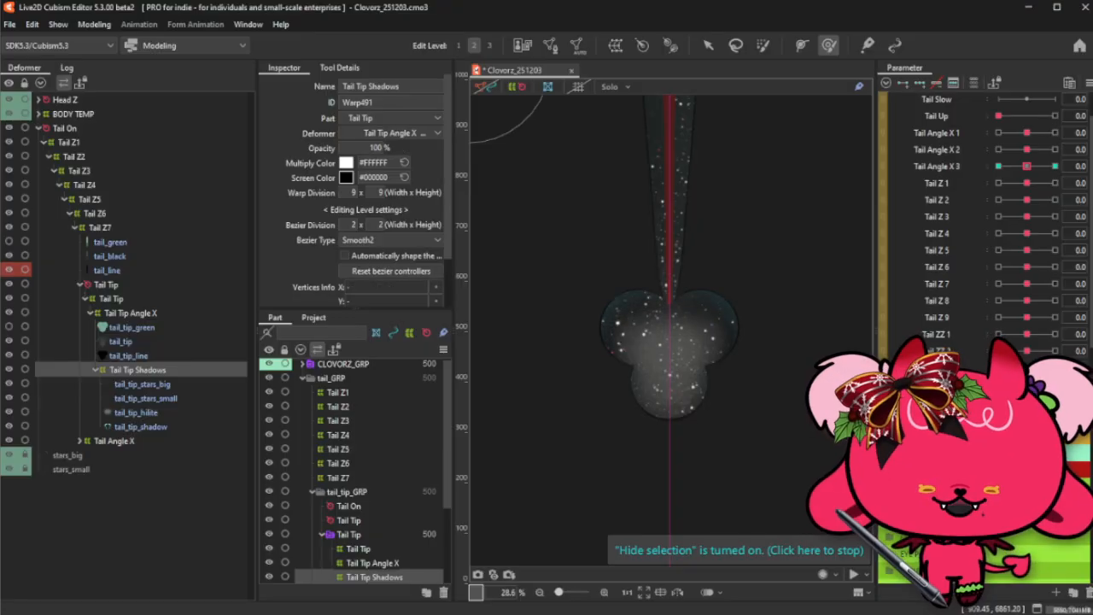
key(ctrl+y)
key(ctrl+y)
key(ctrl+y)
key(ctrl+z)
key(ctrl+z)
key(ctrl+z)
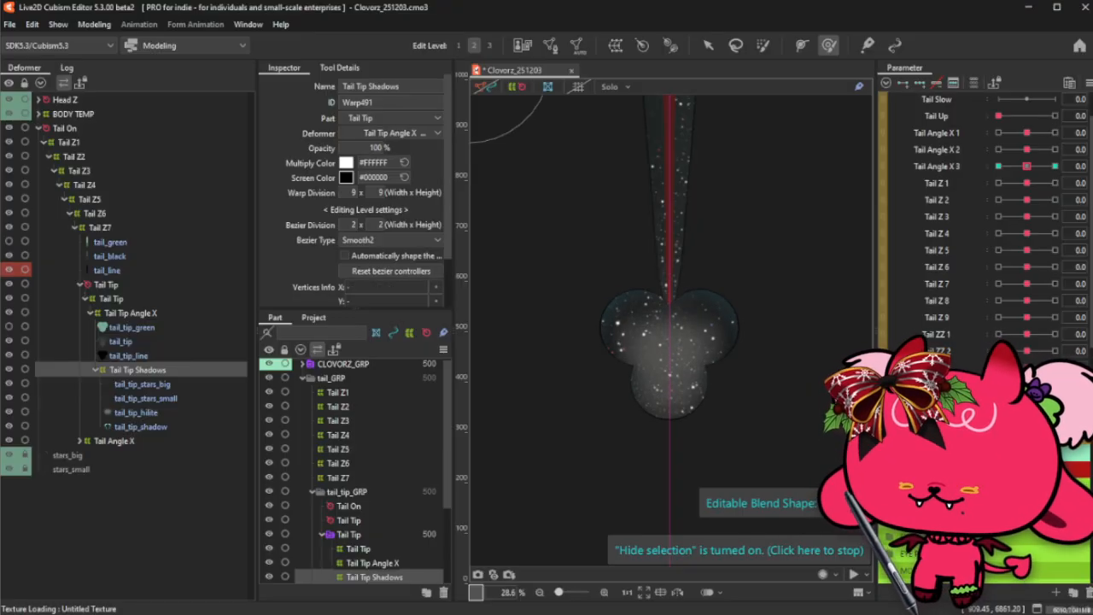
key(ctrl+y)
key(ctrl+y)
key(ctrl+y)
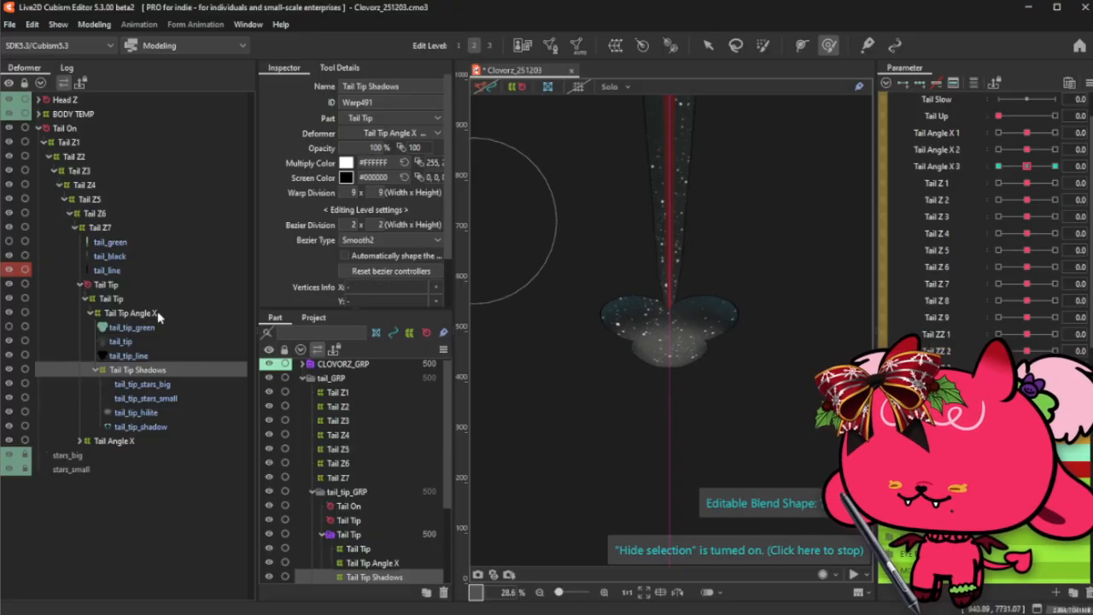
- Refine the foreshortened form of the Tail Tip Angle X and Tail Tip Shadows warps with the deform brush
click(159, 316)
mouse_move(677, 386)
mouse_down()
mouse_move(679, 344)
mouse_move(690, 343)
mouse_up()
drag(999, 167, 1027, 167)
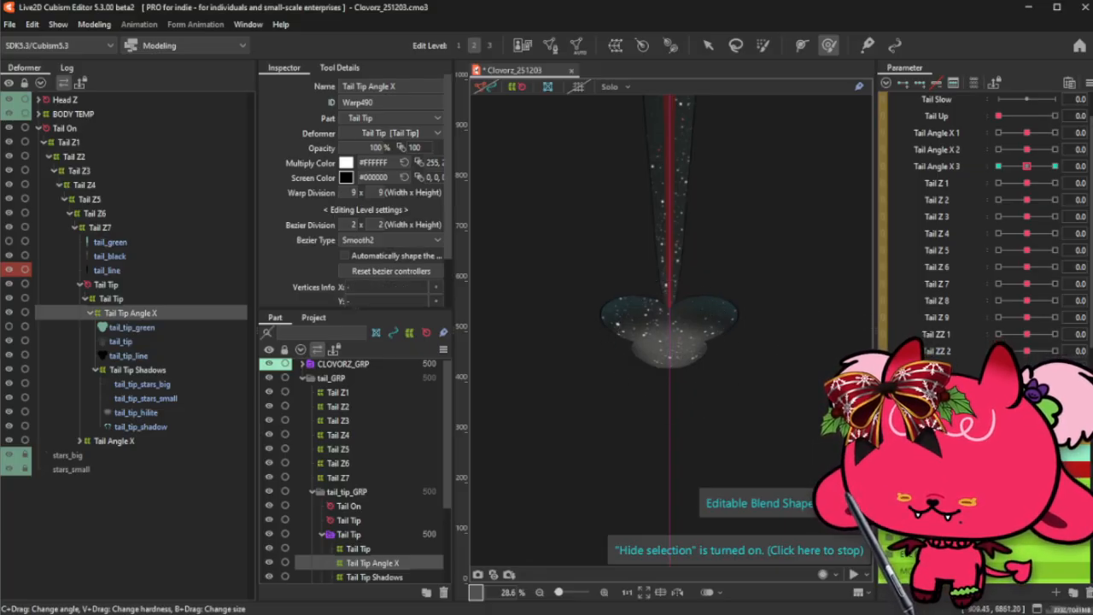
click(169, 370)
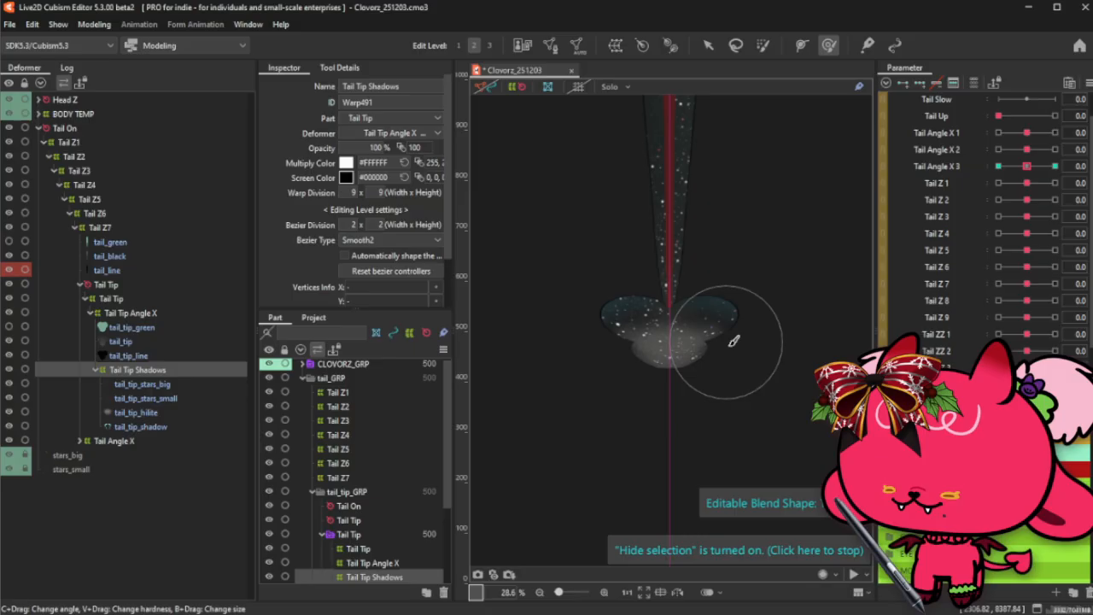
click(671, 342)
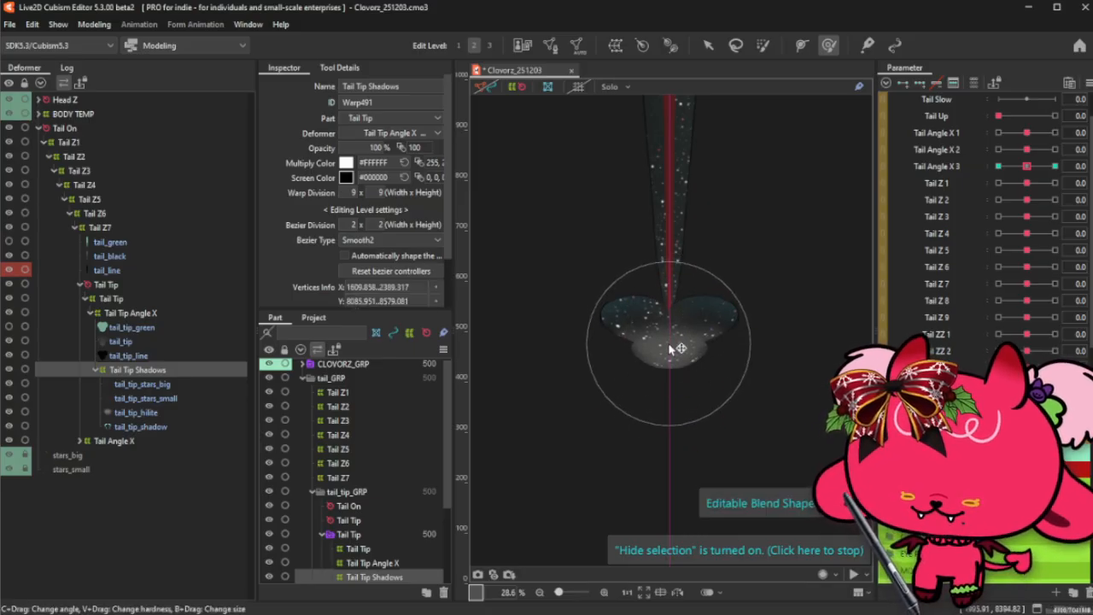
mouse_move(1026, 166)
mouse_down()
mouse_move(998, 166)
mouse_move(1026, 167)
mouse_up()
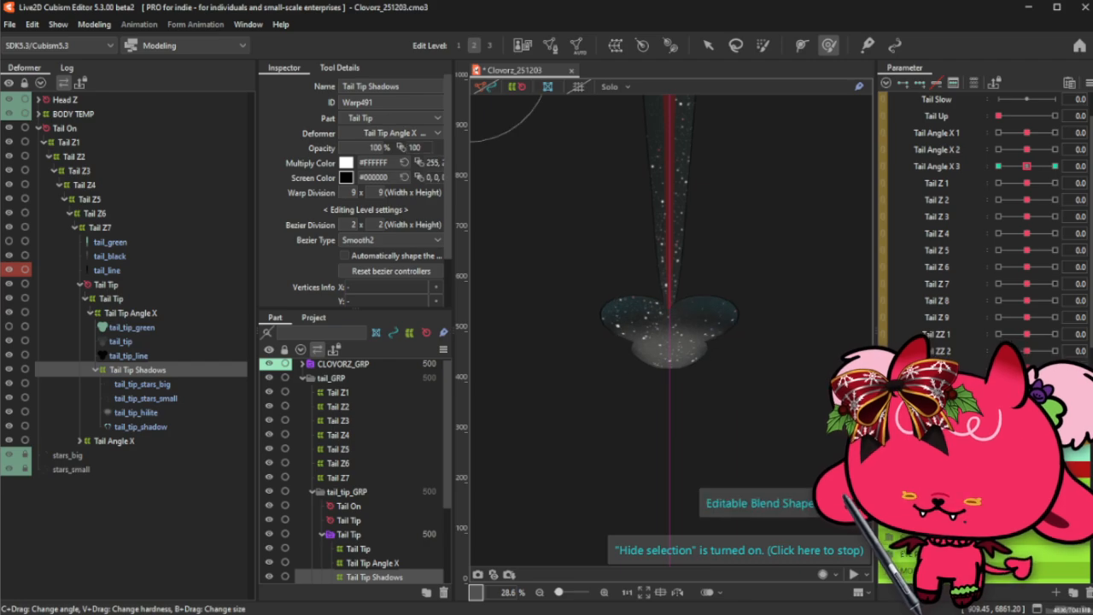
- Select the Tail Tip warp above Tail Tip Angle X and undo the most recent form edits
click(1026, 385)
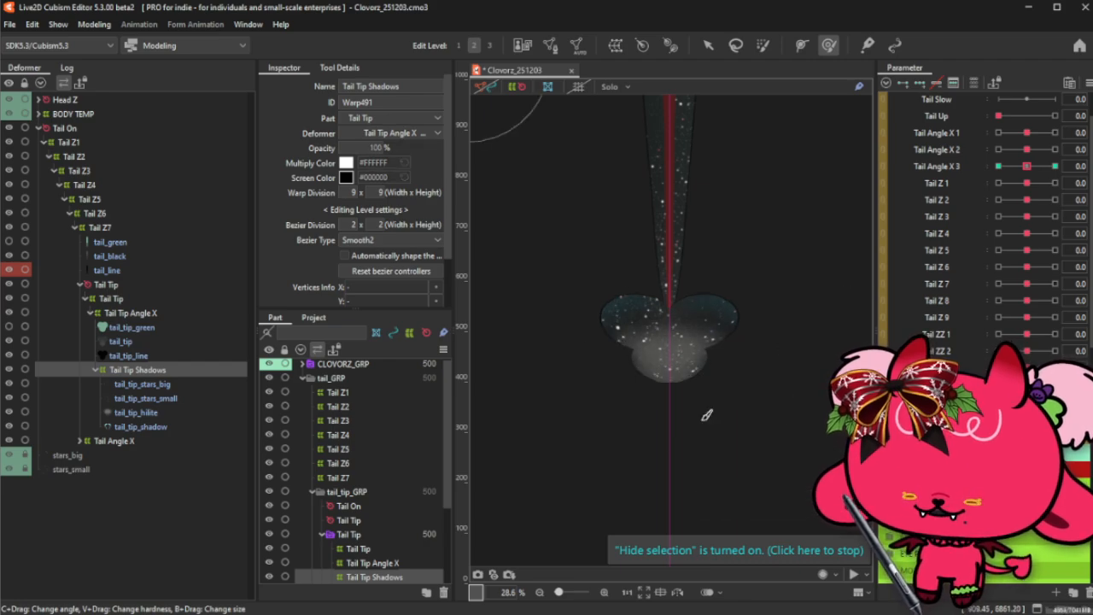
click(153, 312)
ctrl+click(159, 299)
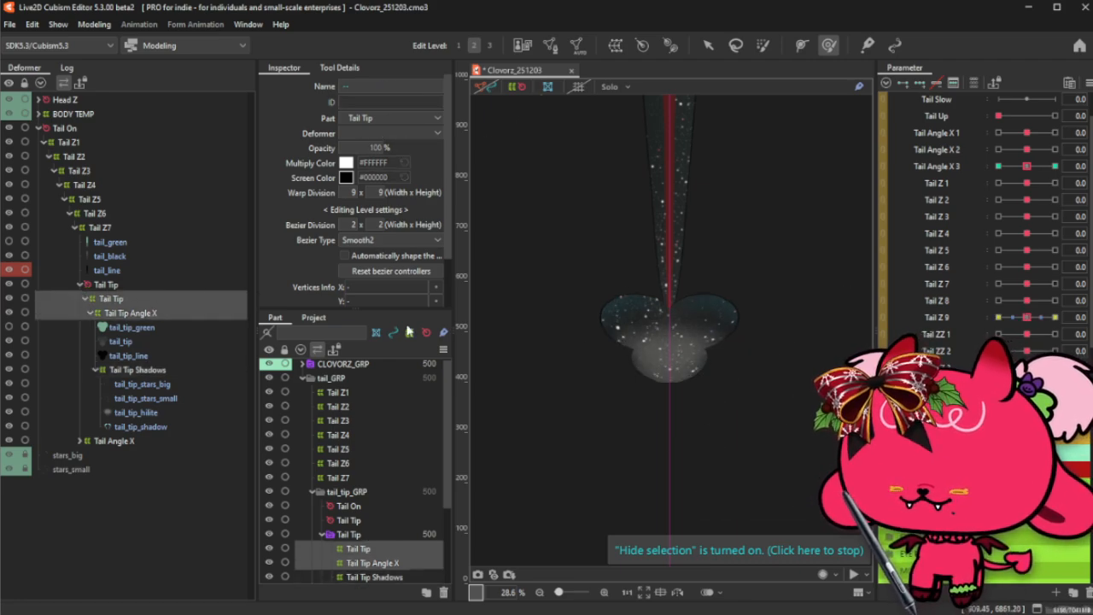
click(135, 299)
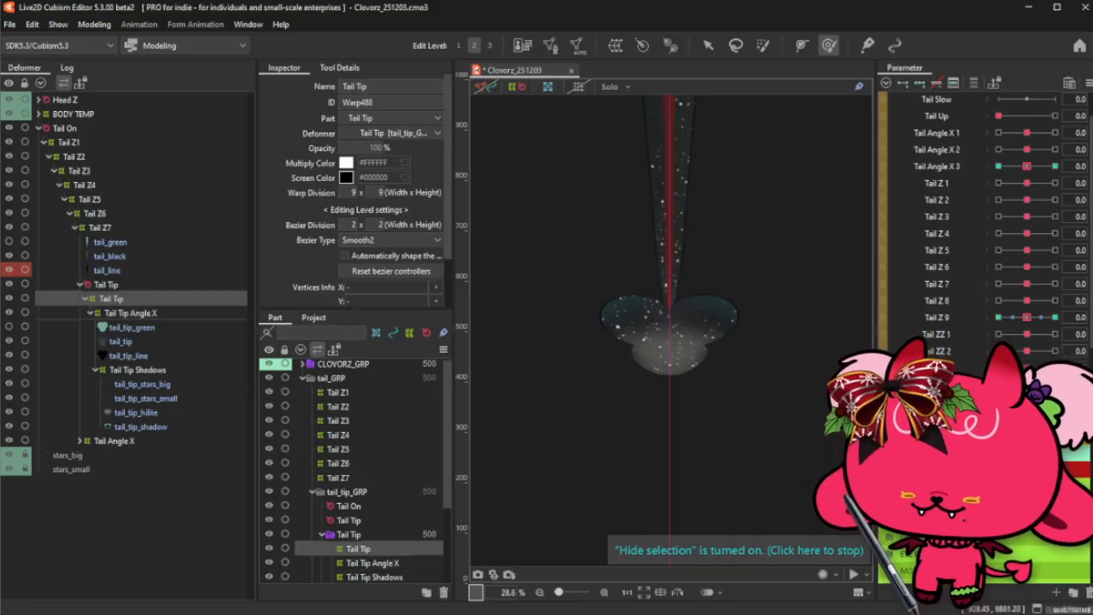
key(ctrl+z)
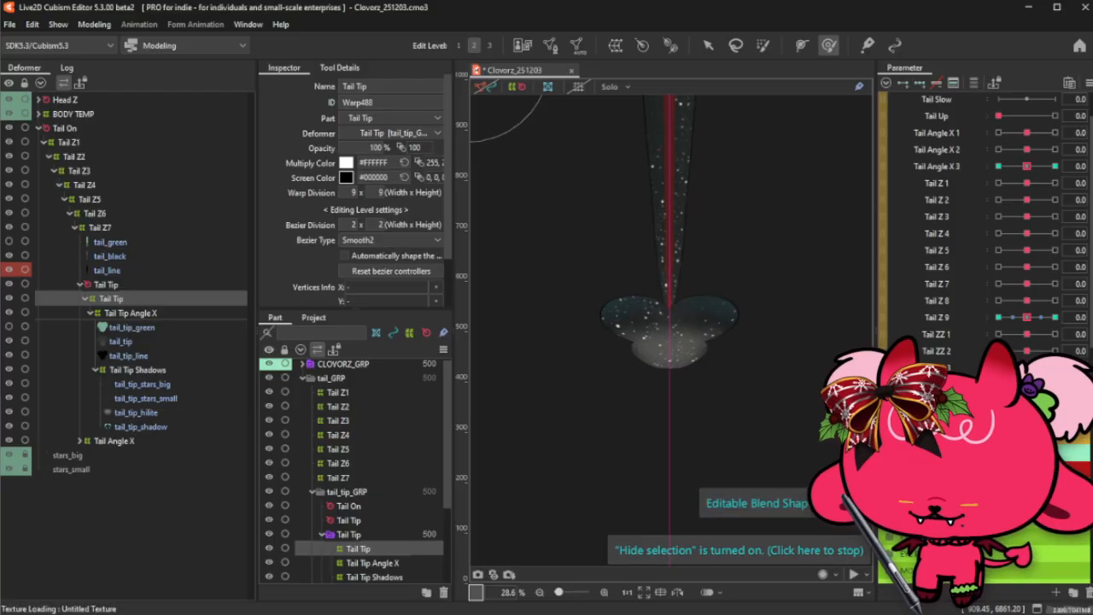
key(ctrl+z)
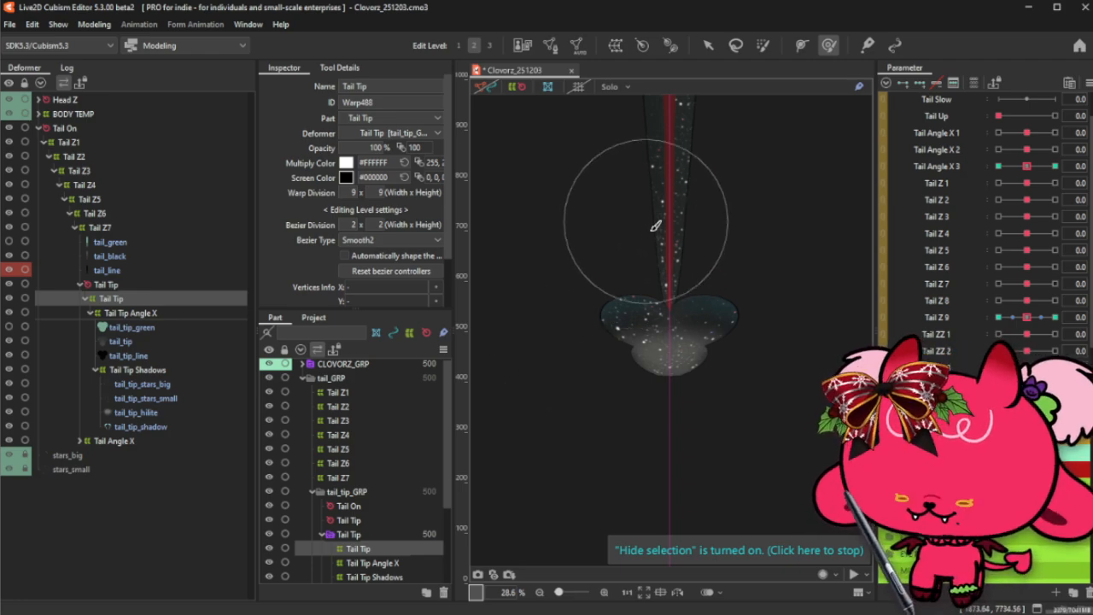
- Nudge the Tail Tip warp slightly with an enlarged deform brush and check the foreshortening
drag(653, 228, 656, 220)
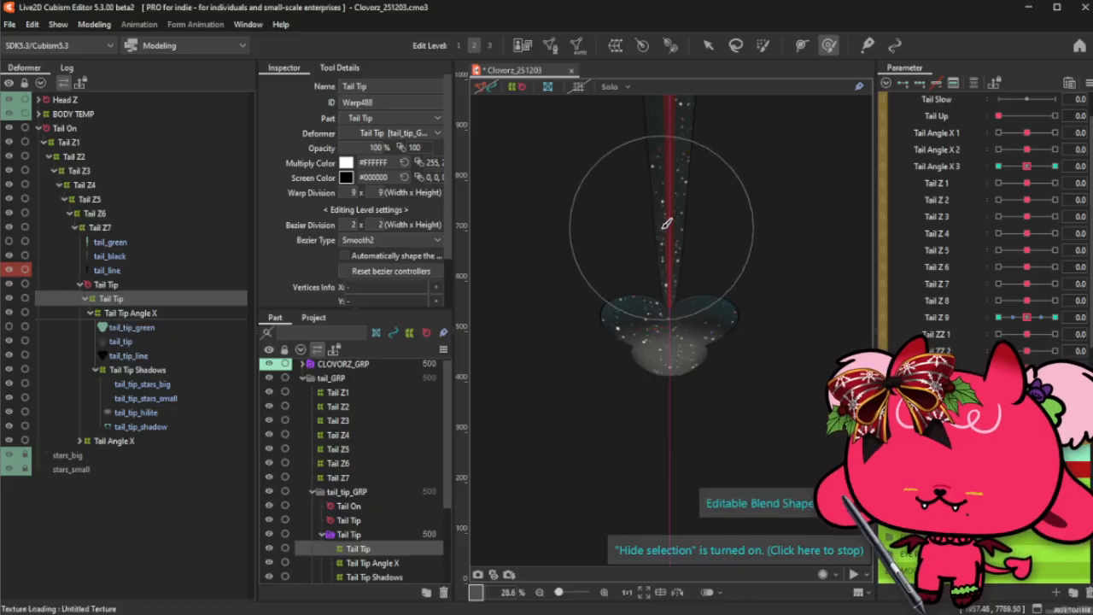
click(1026, 402)
drag(1026, 401, 1055, 401)
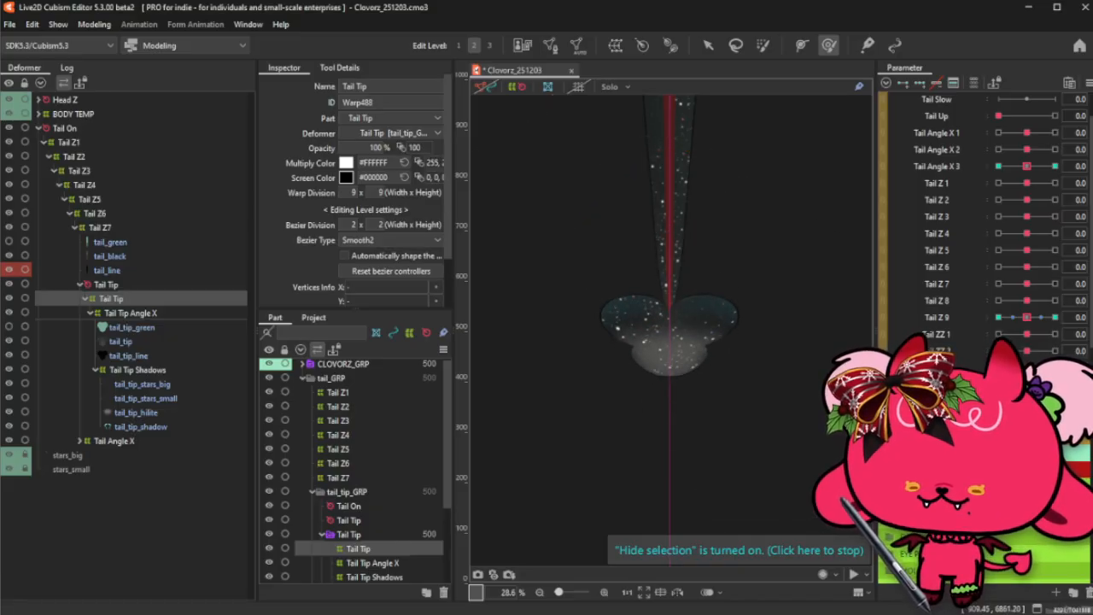
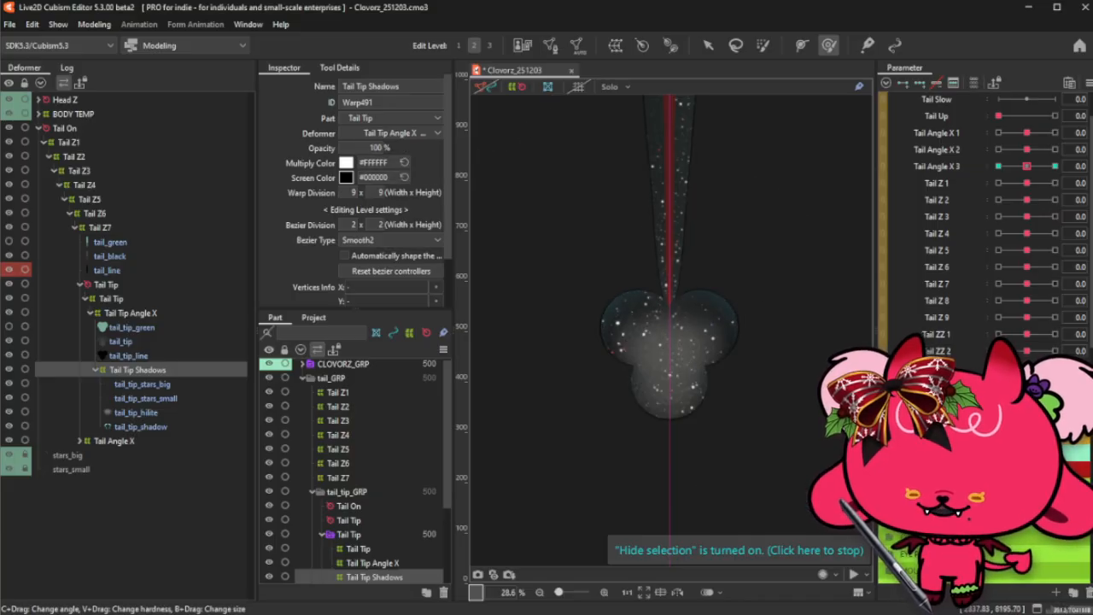
- Adjust the Tail Tip Shadows warp's foreshortened form with the deform brush so the shading sits lower on the tip
drag(640, 228, 639, 229)
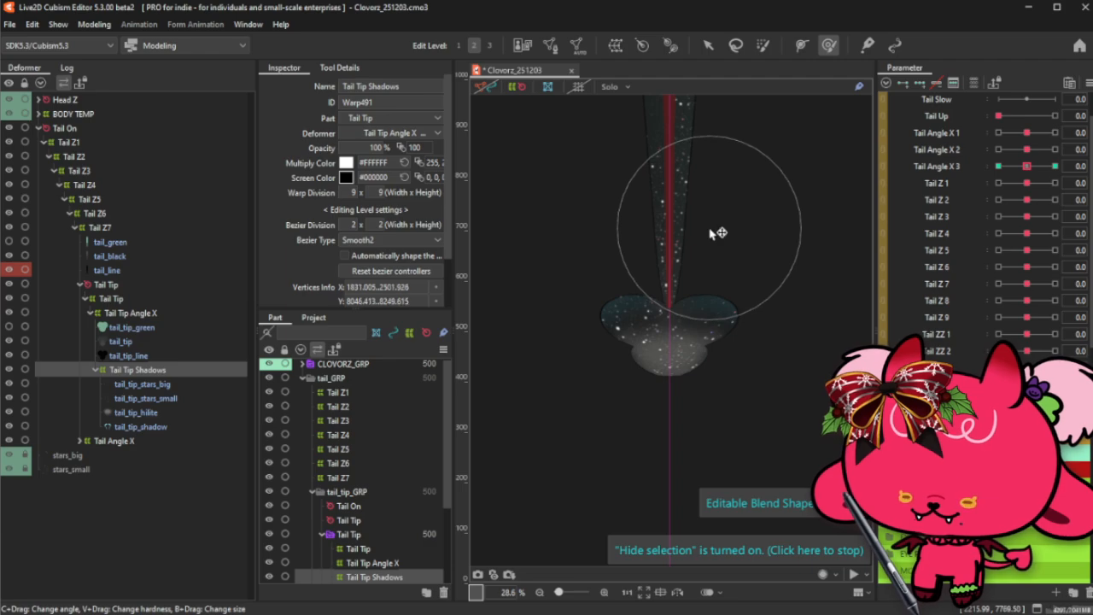
click(793, 260)
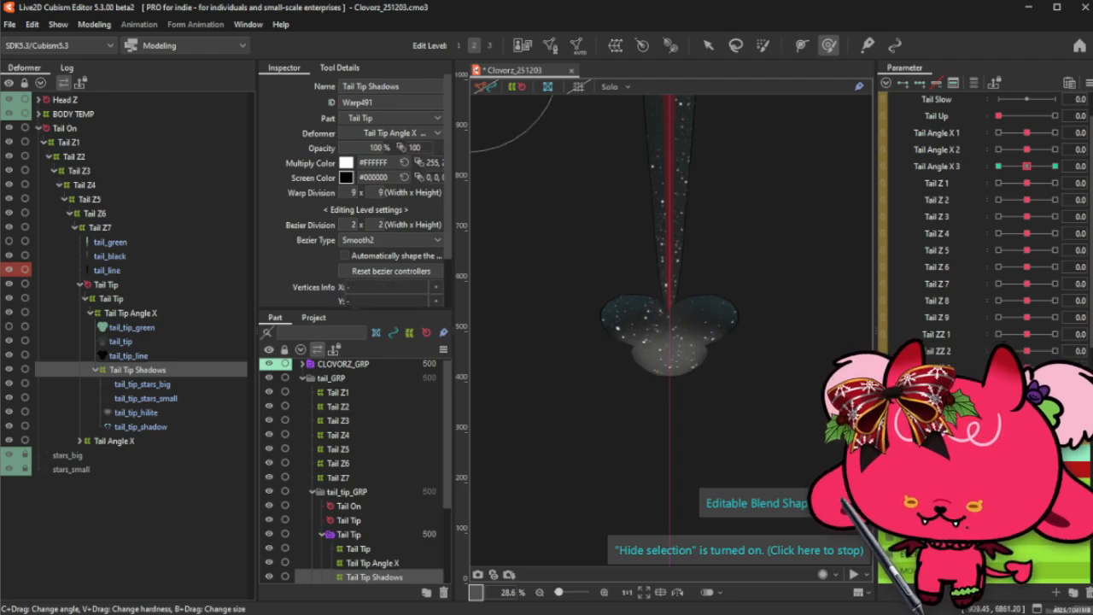
drag(671, 337, 671, 345)
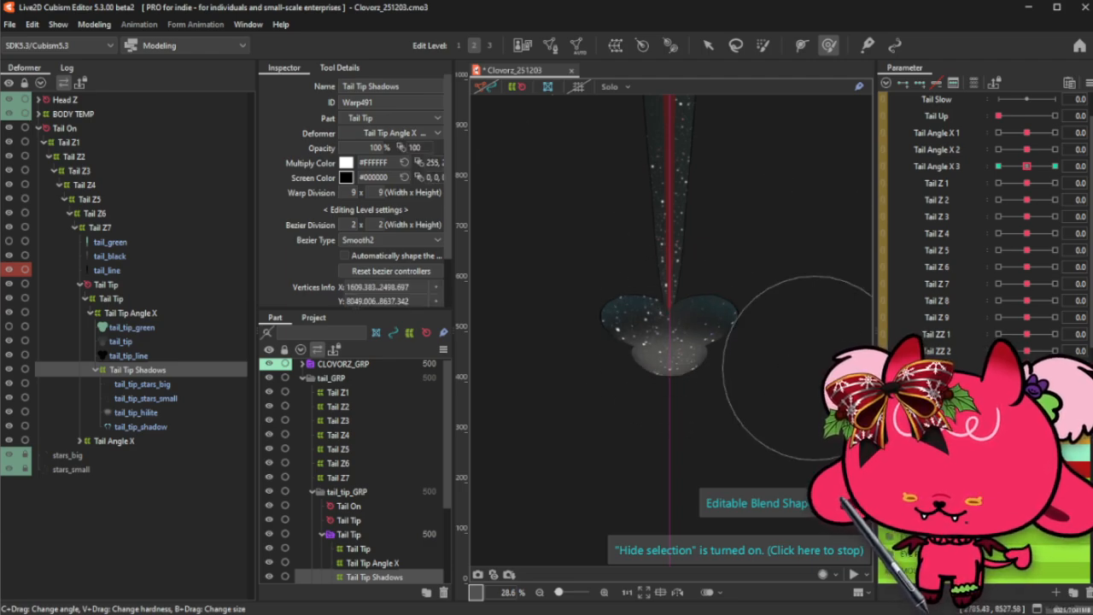
mouse_move(1026, 384)
mouse_down()
mouse_move(1055, 384)
mouse_move(1026, 384)
mouse_up()
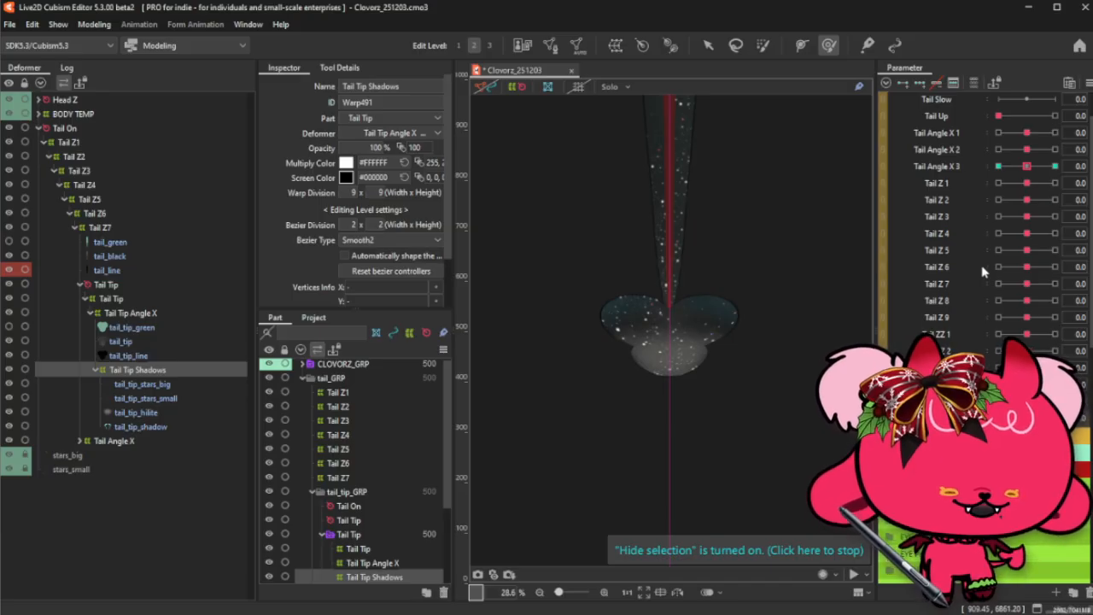
- Preview the foreshortened tail tip with Tail Angle X 3 at -1.0, and return the parameter to 0.0
scroll(981, 265, up, 1)
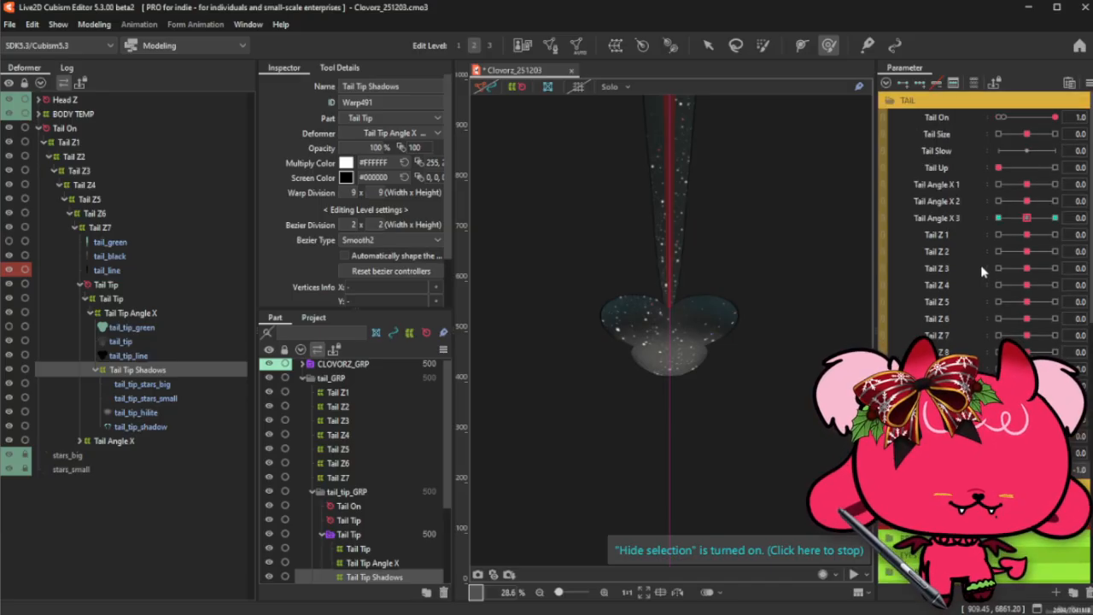
click(1046, 221)
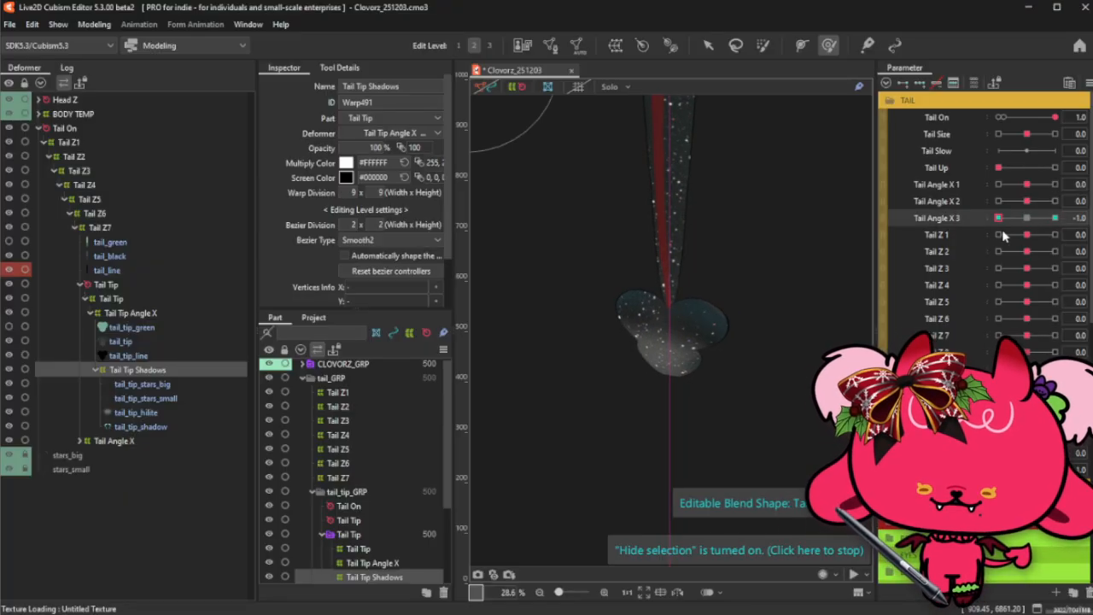
click(1028, 218)
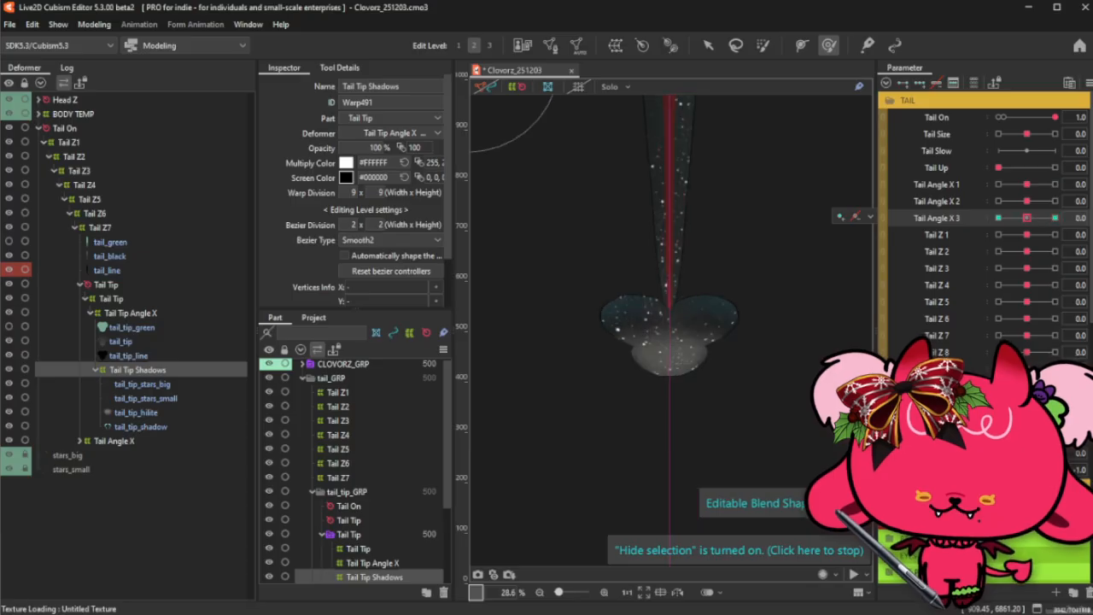
- Reshape the outer sides of the Tail Tip Shadows warp with a larger deform brush at Tail Angle X 3 1.0 and -1.0, returning it to 0.0
drag(1027, 223, 1074, 218)
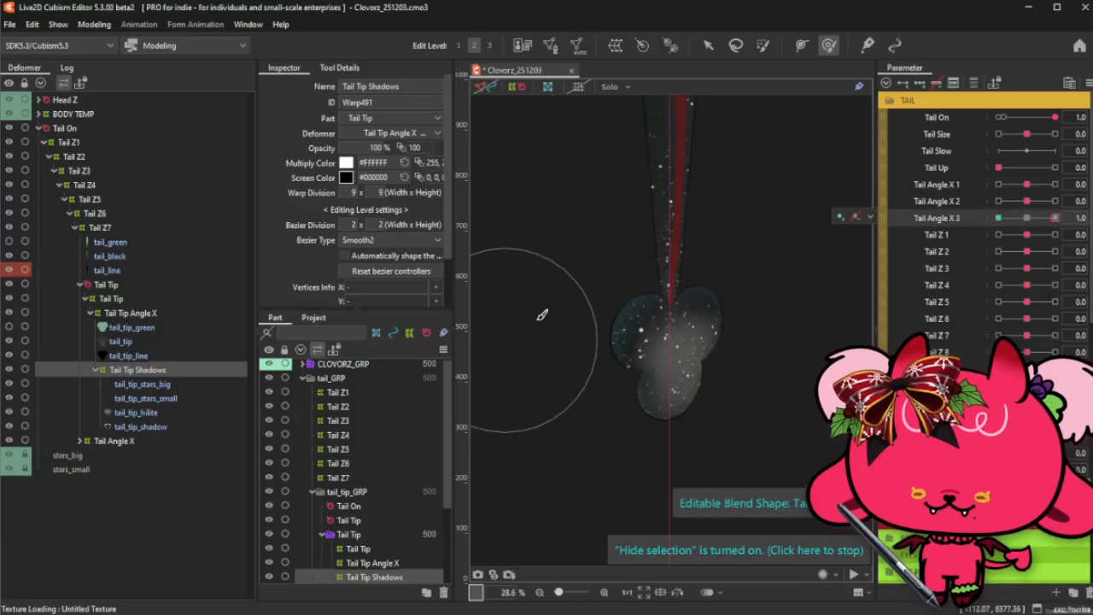
key(b)
mouse_move(535, 280)
mouse_down()
mouse_move(544, 314)
mouse_move(551, 289)
mouse_move(523, 289)
mouse_move(527, 336)
mouse_up()
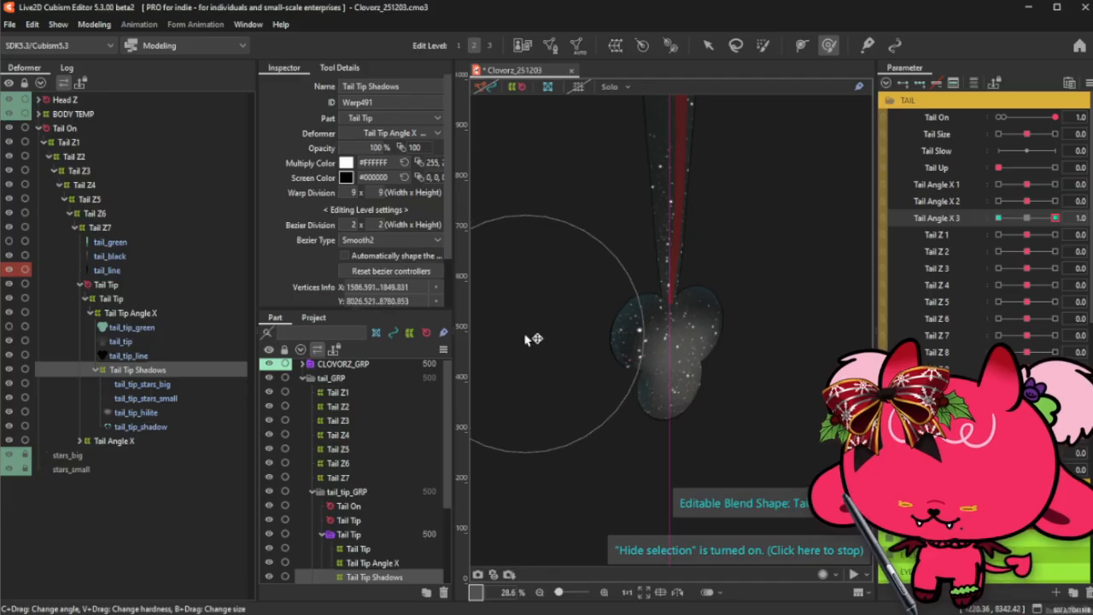
drag(1031, 220, 997, 218)
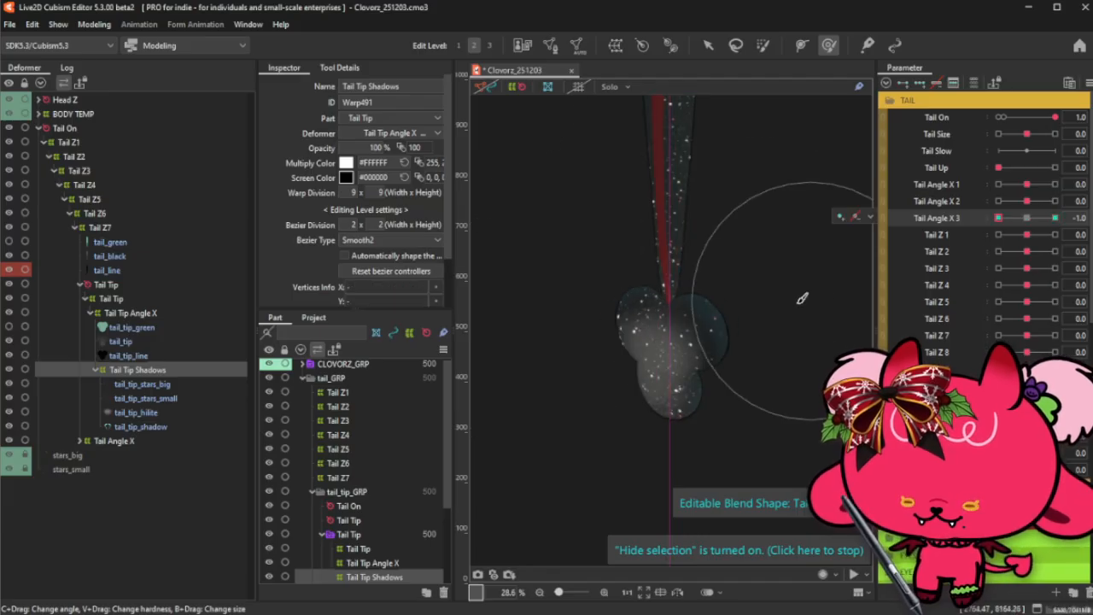
drag(794, 268, 805, 373)
click(1026, 219)
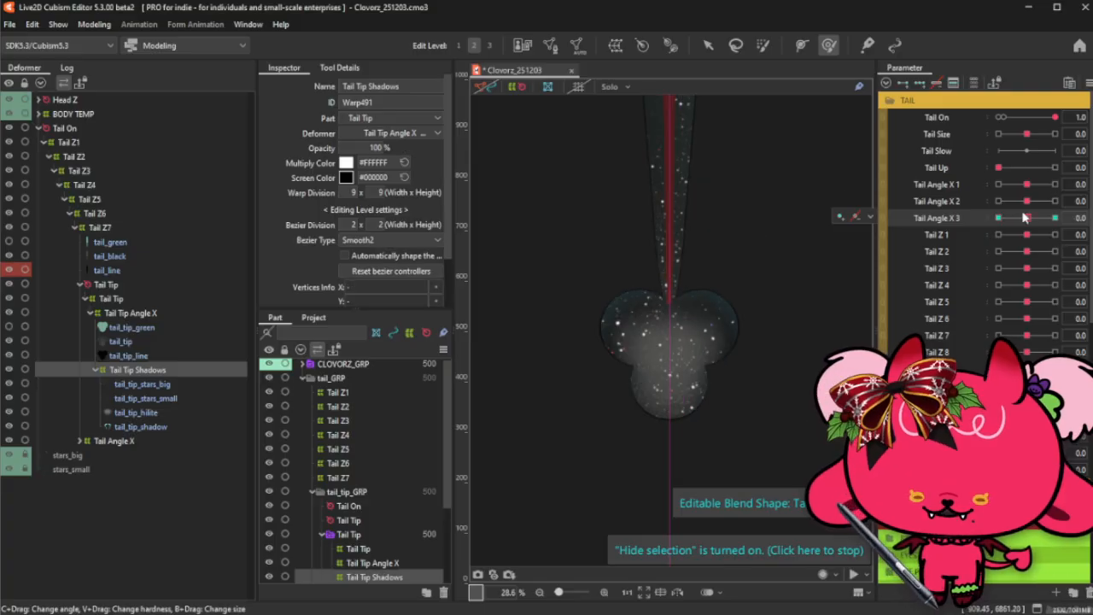
- Set Tail ZZ 6 to -1.0 and refine the lower middle of the Tail Tip Shadows warp with a smaller deform brush
drag(1027, 469, 1006, 469)
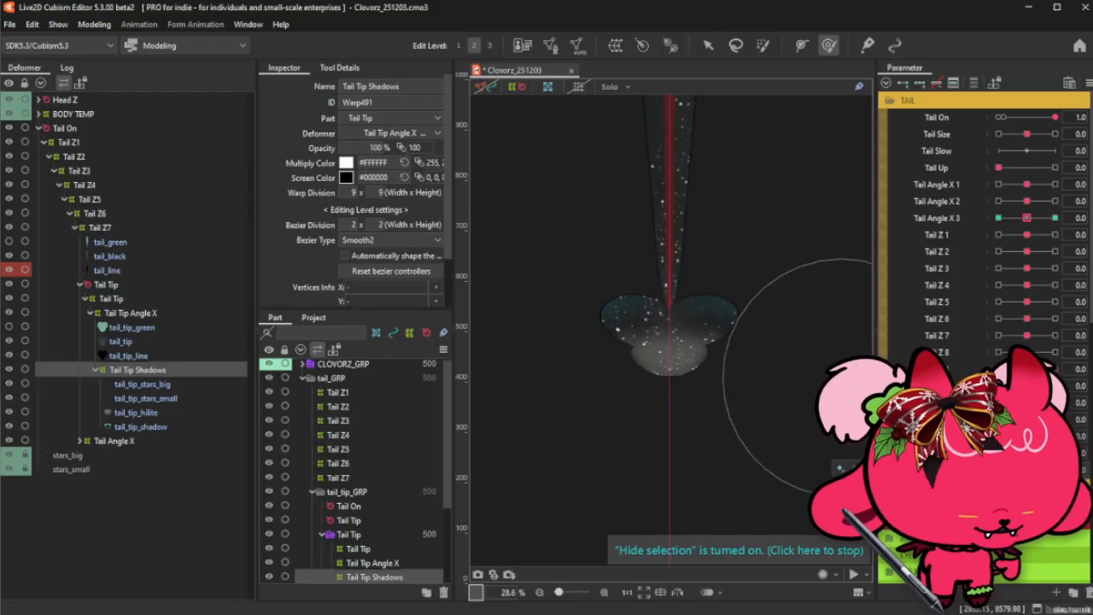
mouse_move(692, 354)
mouse_down()
mouse_move(664, 286)
mouse_move(668, 353)
mouse_up()
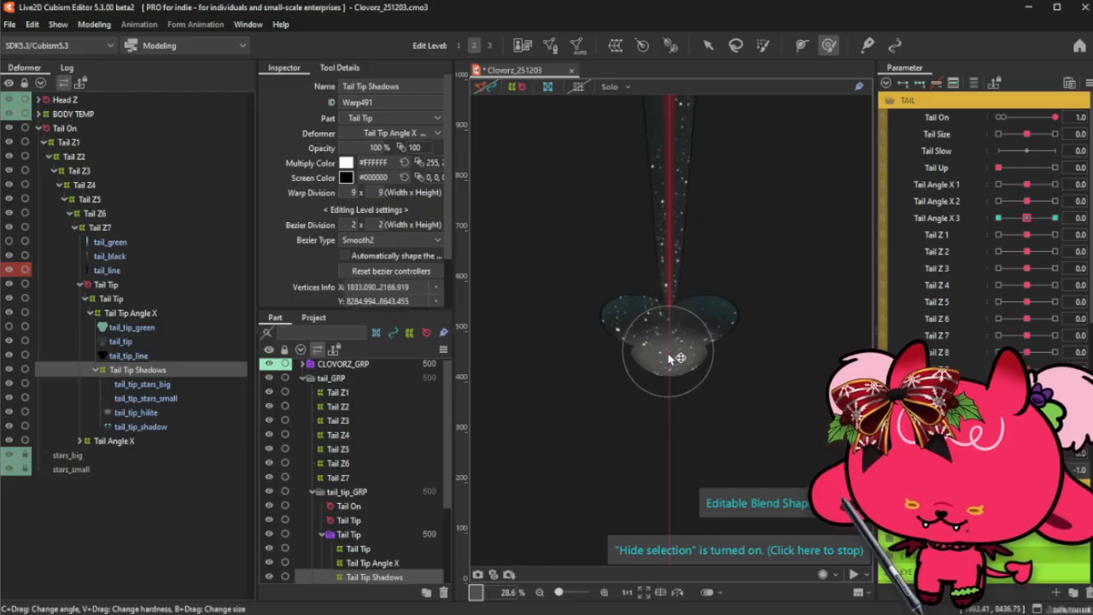
mouse_move(998, 469)
mouse_down()
mouse_move(1012, 470)
mouse_move(998, 470)
mouse_up()
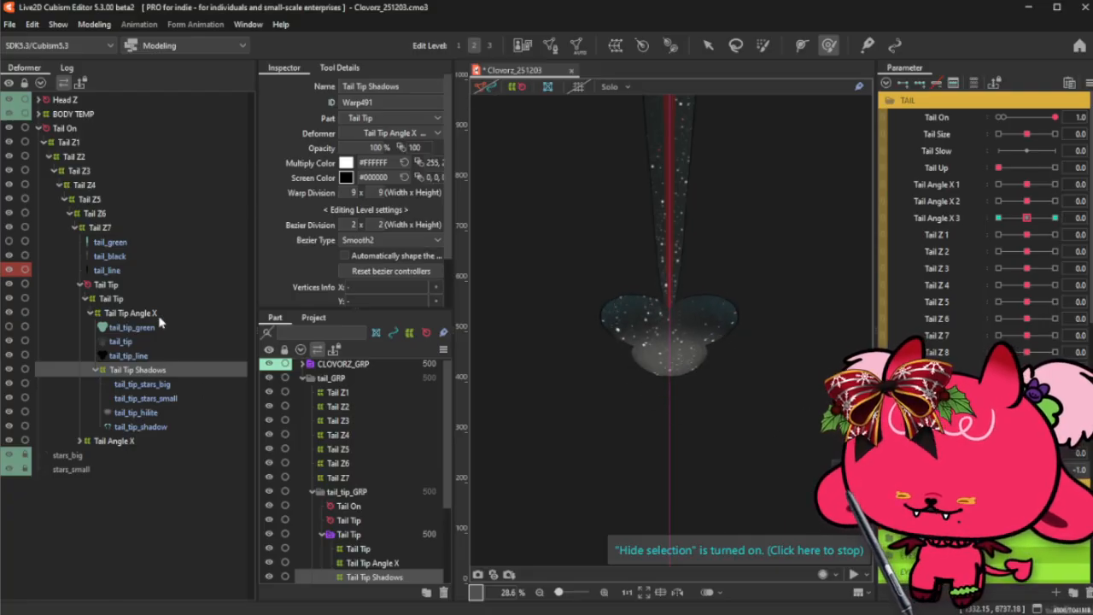
- Select the Tail Tip Angle X and Tail Tip Shadows warps and blend their form at Tail ZZ 6 1.0 with a compatibility of -100
click(132, 313)
drag(601, 342, 614, 334)
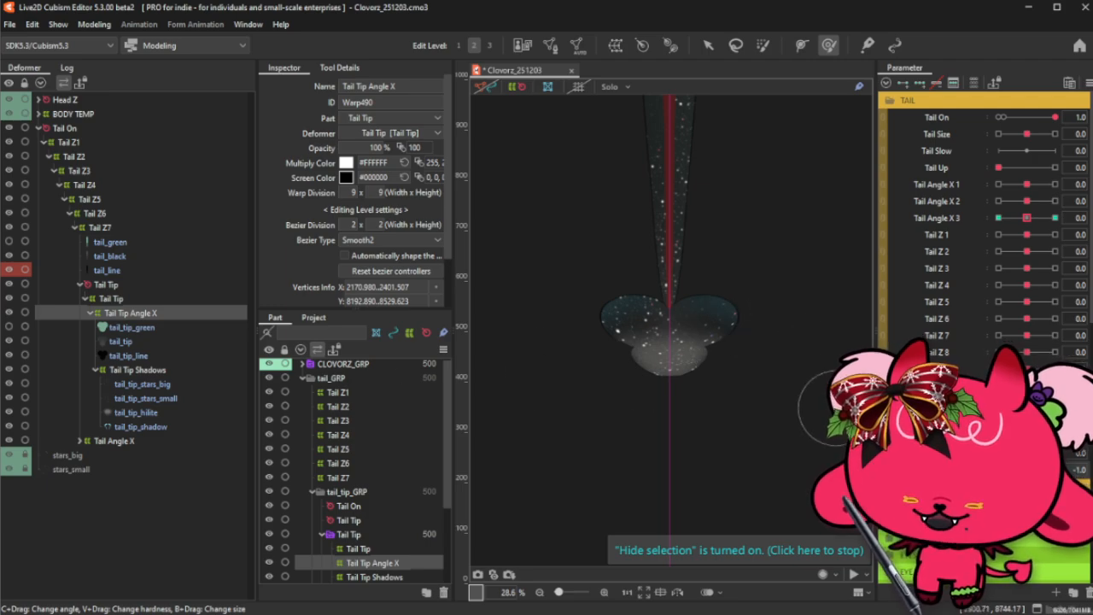
mouse_move(998, 470)
mouse_down()
mouse_move(1026, 470)
mouse_move(998, 470)
mouse_up()
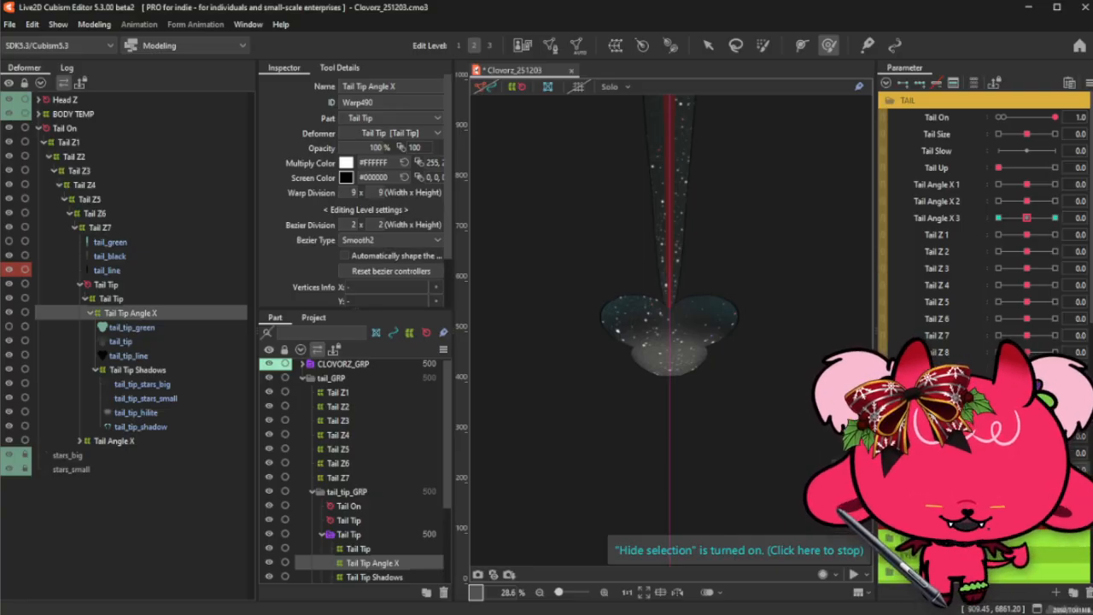
ctrl+click(152, 369)
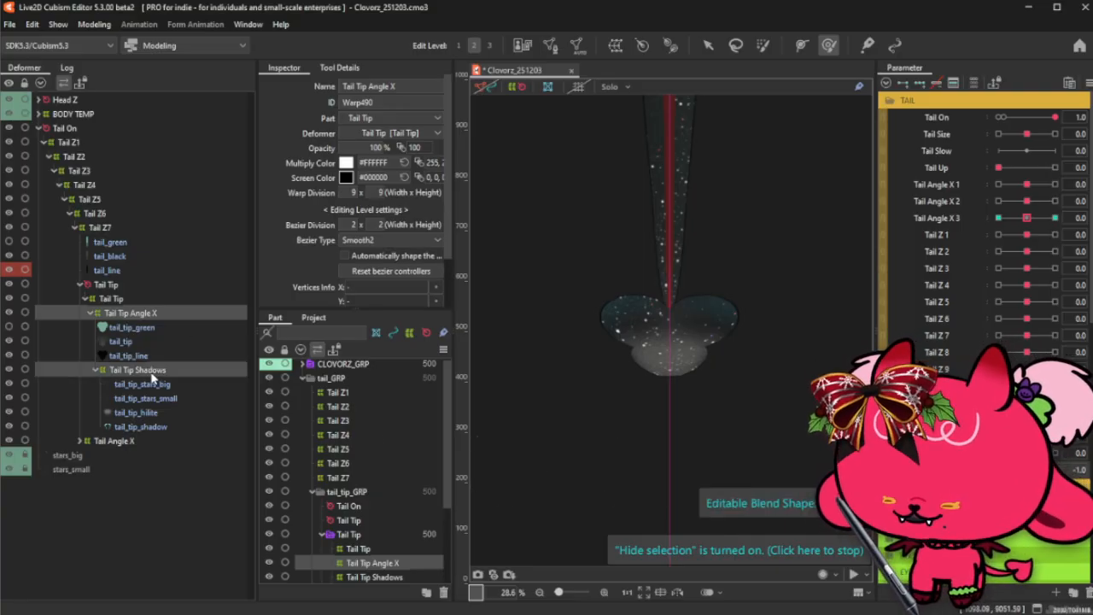
key(ctrl+z)
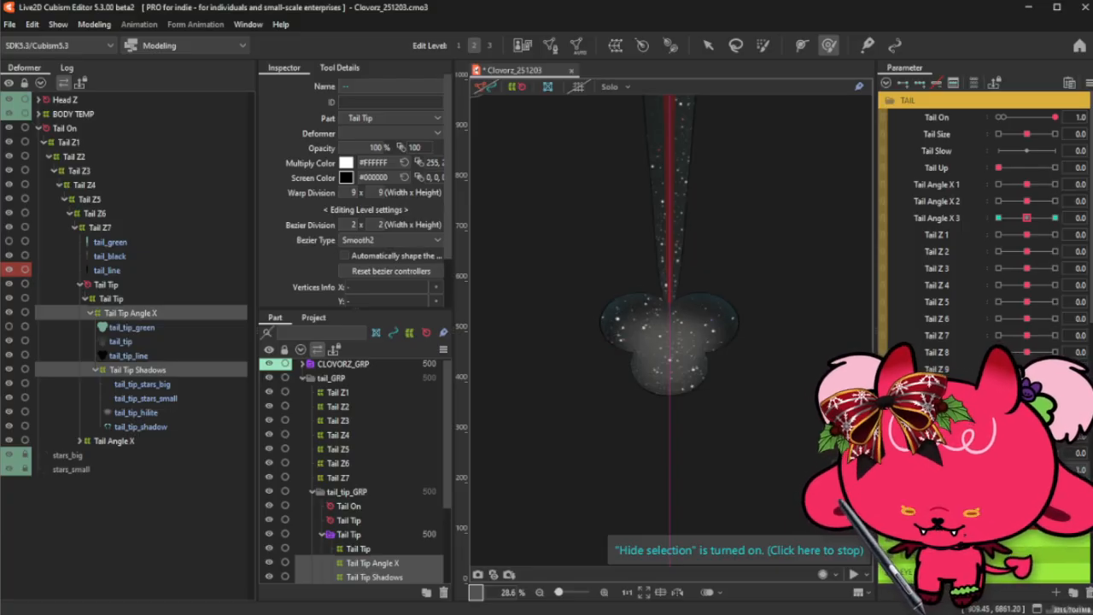
key(ctrl+b)
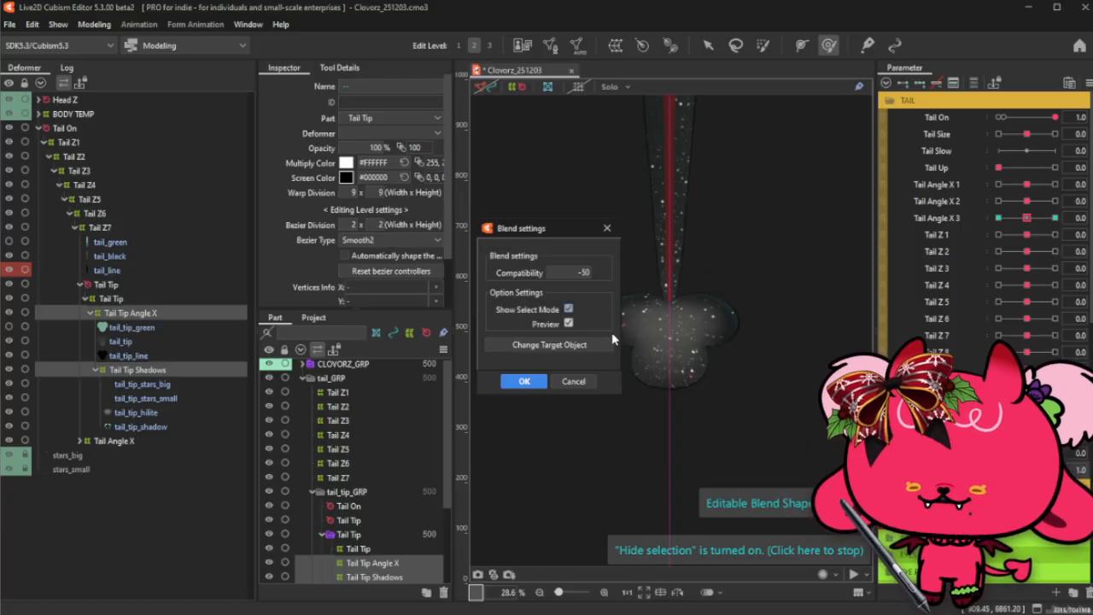
double_click(581, 271)
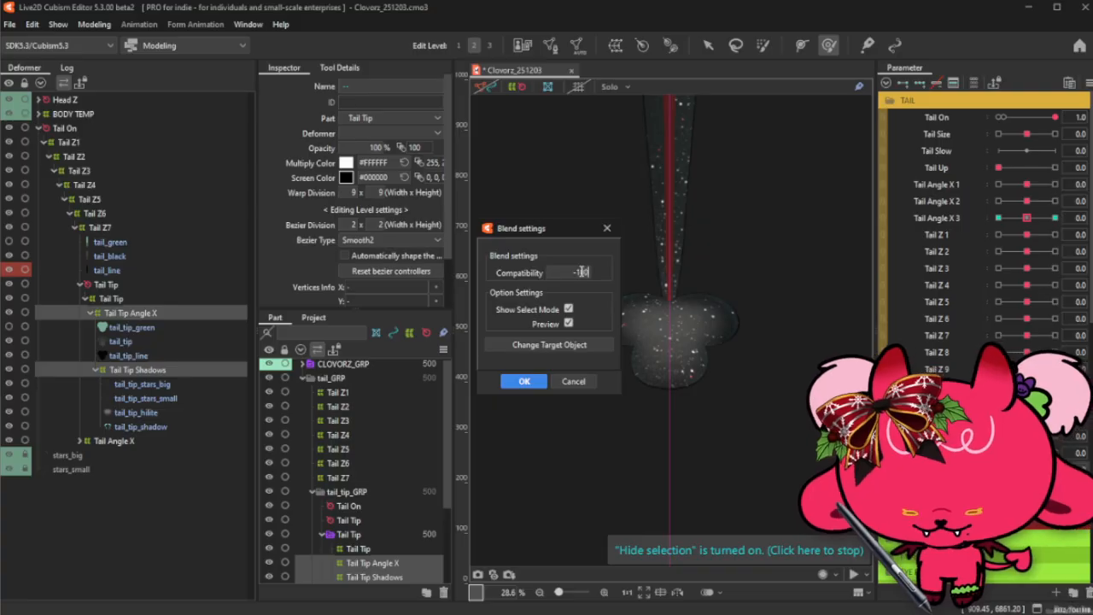
text(-100)
key(Return)
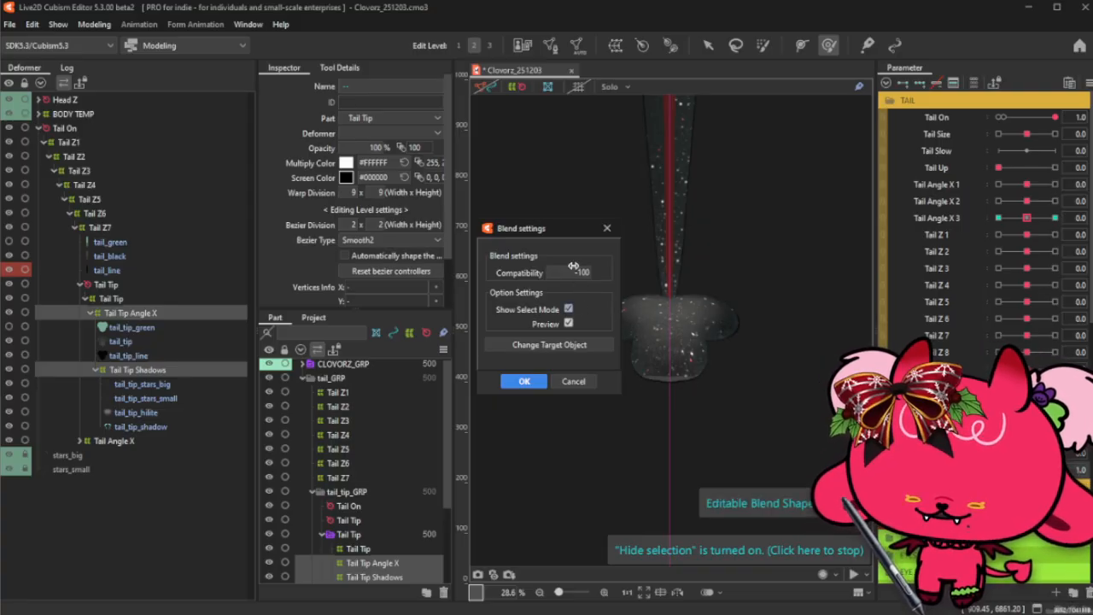
- Try weaker compatibility values for the tail tip blend, starting with -80, and apply the blend at -70
drag(583, 229, 479, 251)
double_click(476, 294)
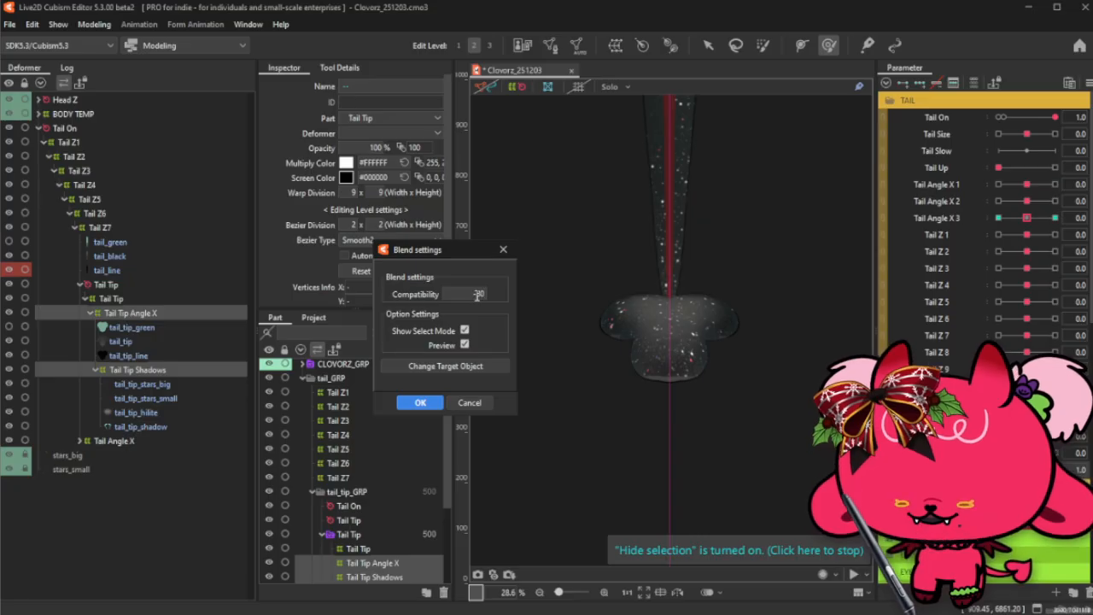
text(-80)
key(Return)
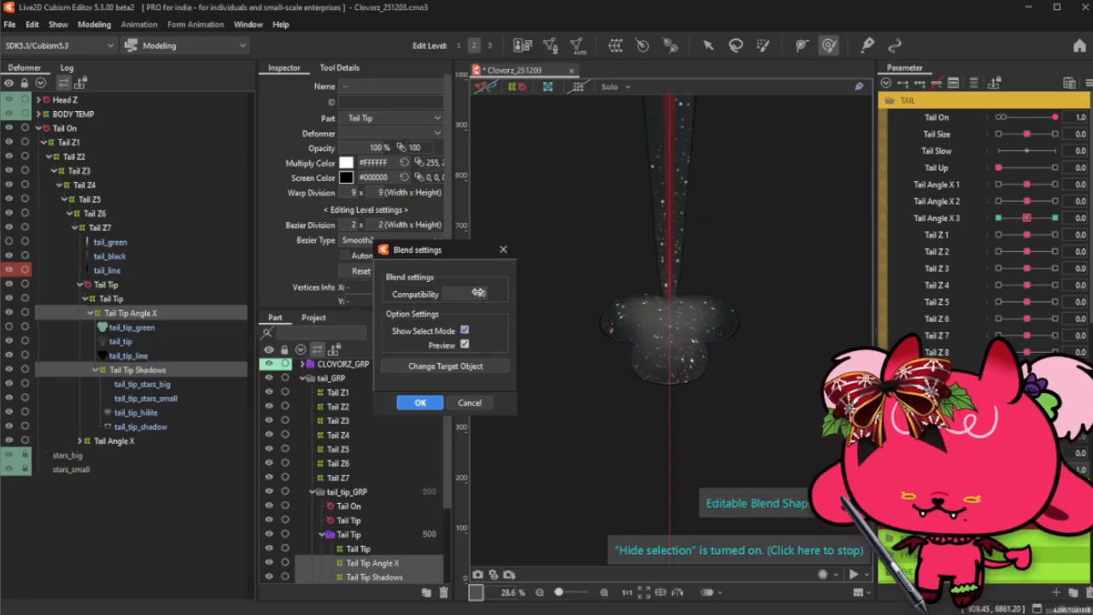
double_click(480, 293)
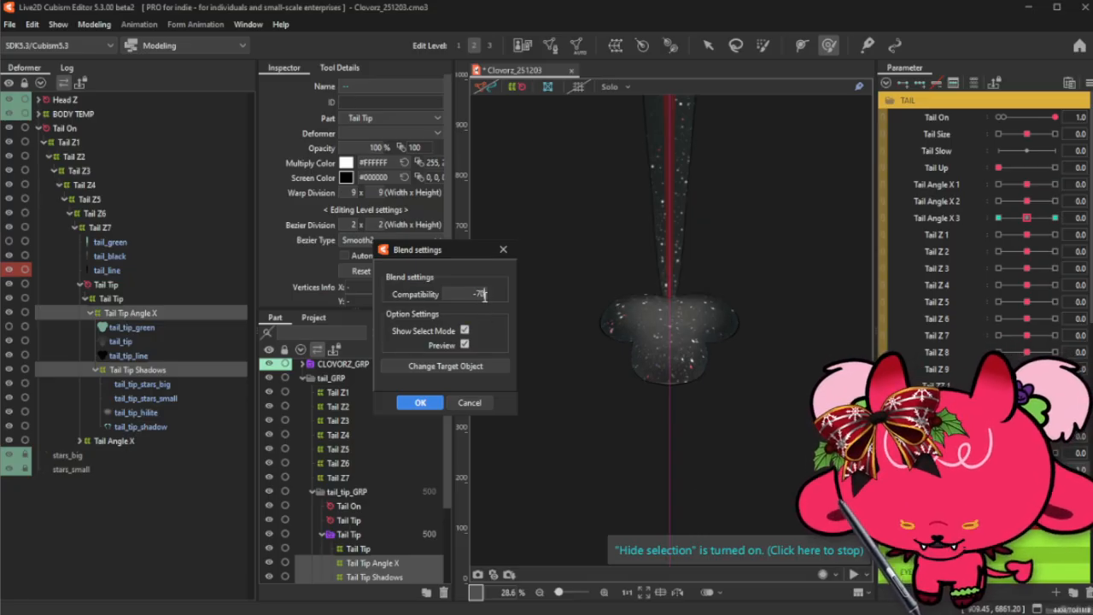
key(Return)
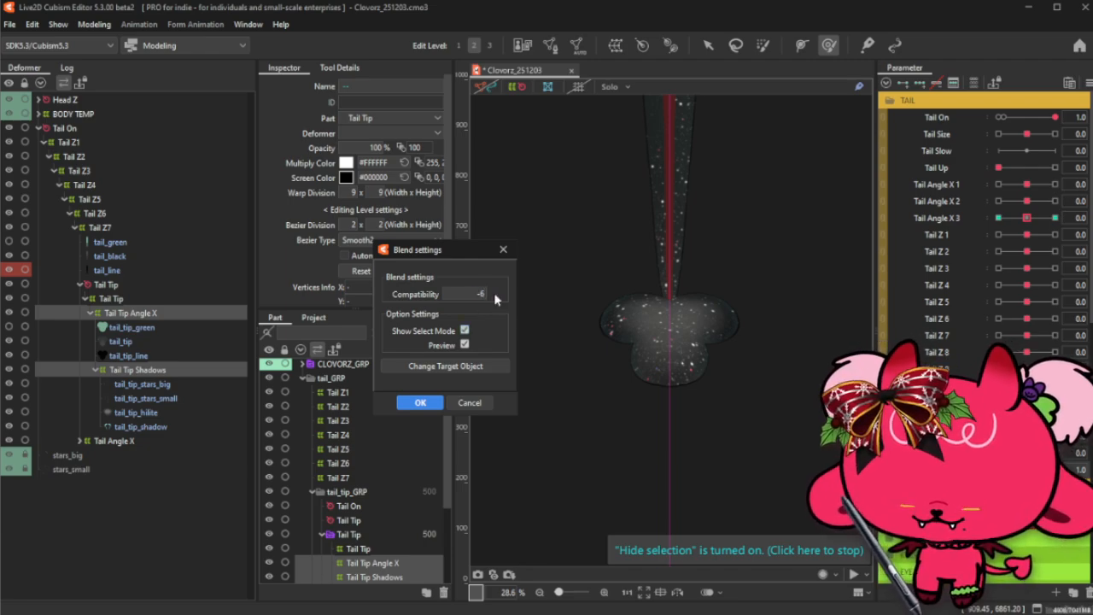
text(5)
key(Return)
double_click(479, 293)
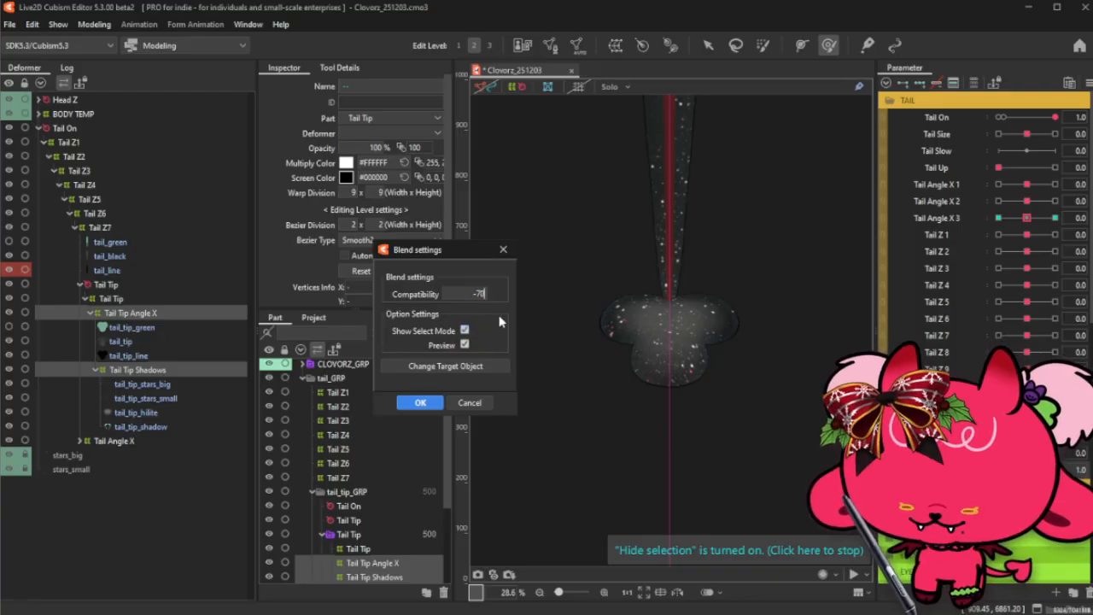
key(Return)
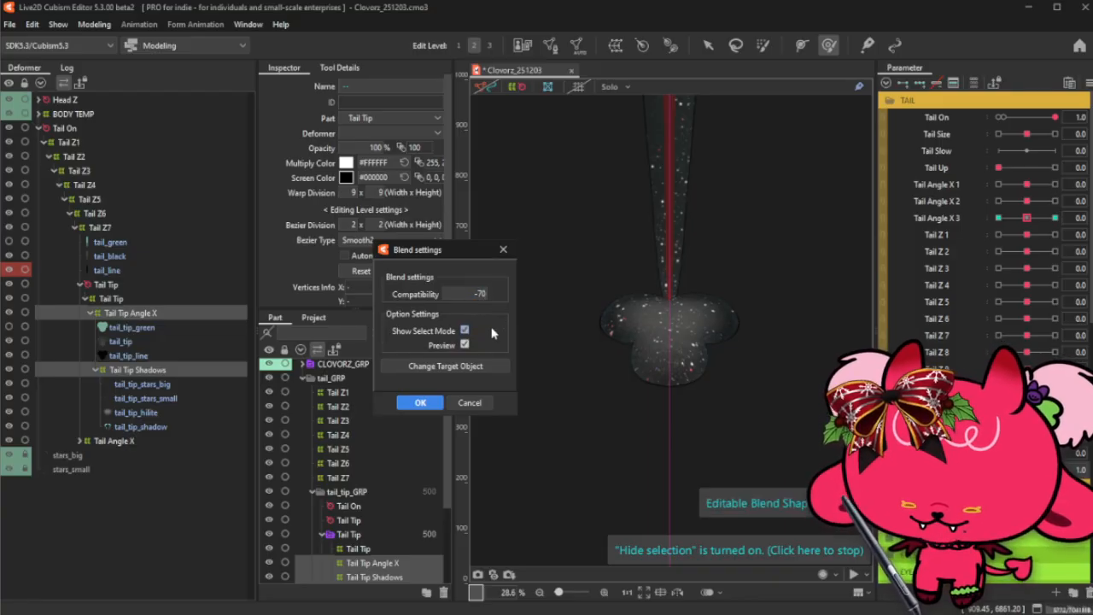
click(419, 403)
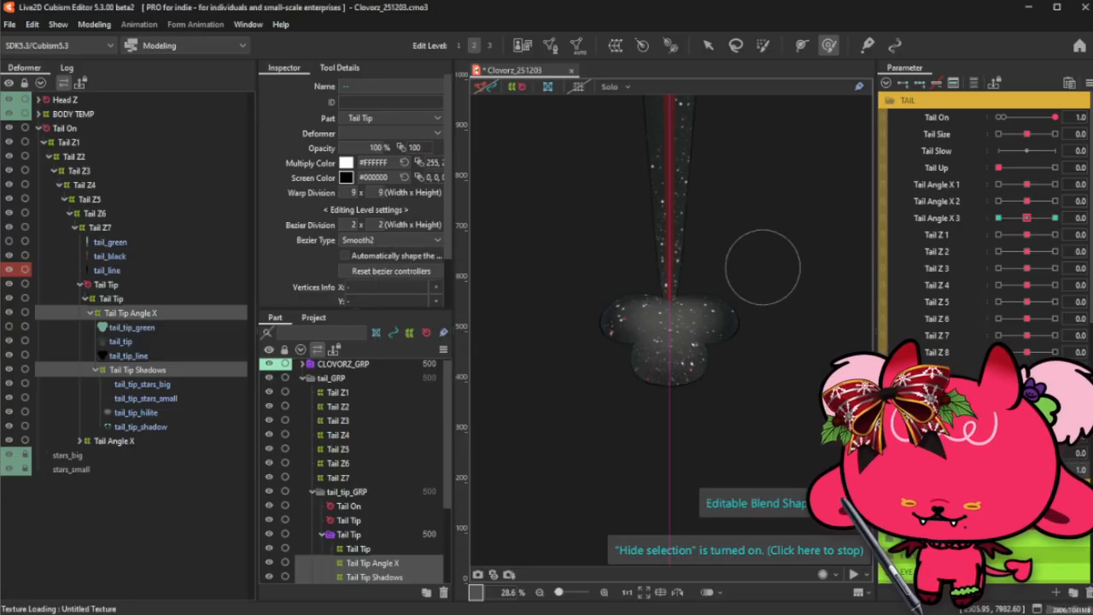
- Preview the tail tip at both Tail ZZ 6 extremes while swinging Tail Angle X 3, returning Tail Angle X 3 to 0.0
mouse_move(1026, 220)
mouse_down()
mouse_move(1054, 220)
mouse_move(985, 228)
mouse_move(1057, 219)
mouse_move(989, 218)
mouse_move(1063, 218)
mouse_move(1027, 219)
mouse_up()
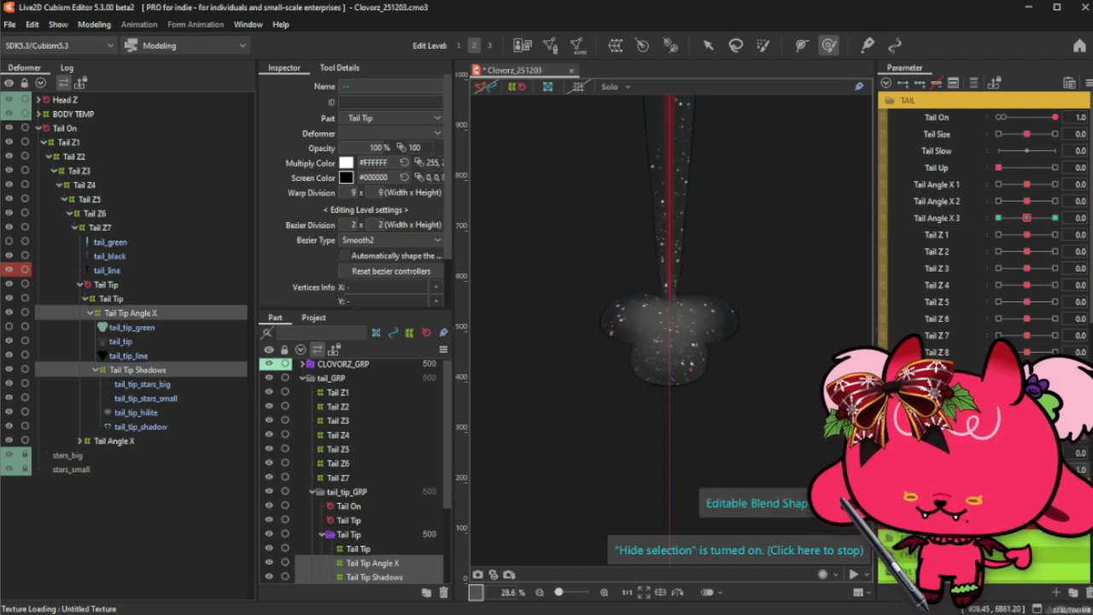
drag(1055, 469, 1055, 469)
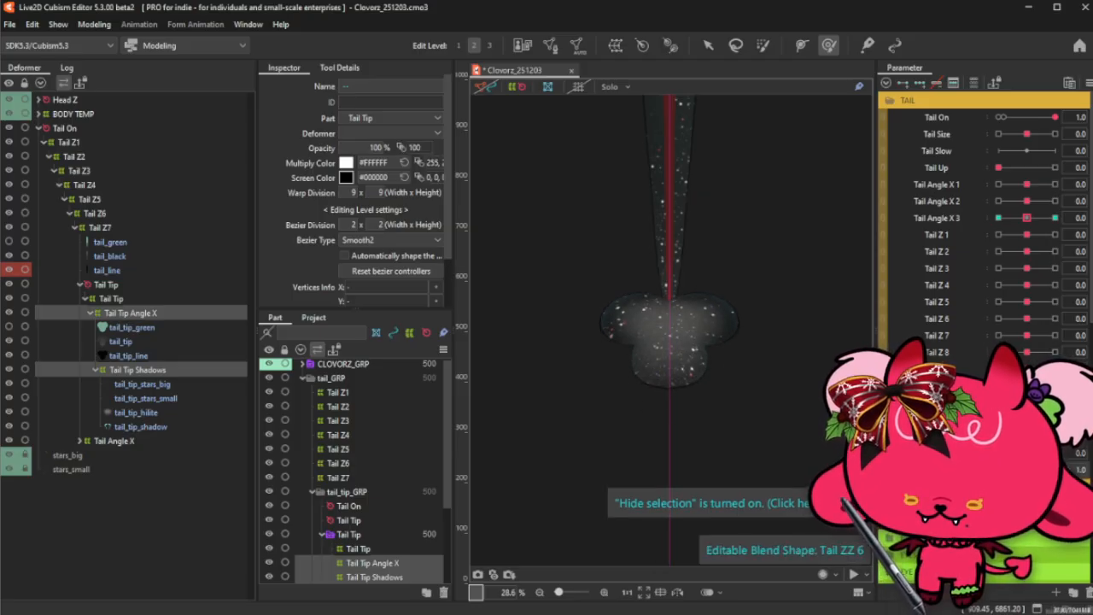
drag(1027, 218, 1063, 223)
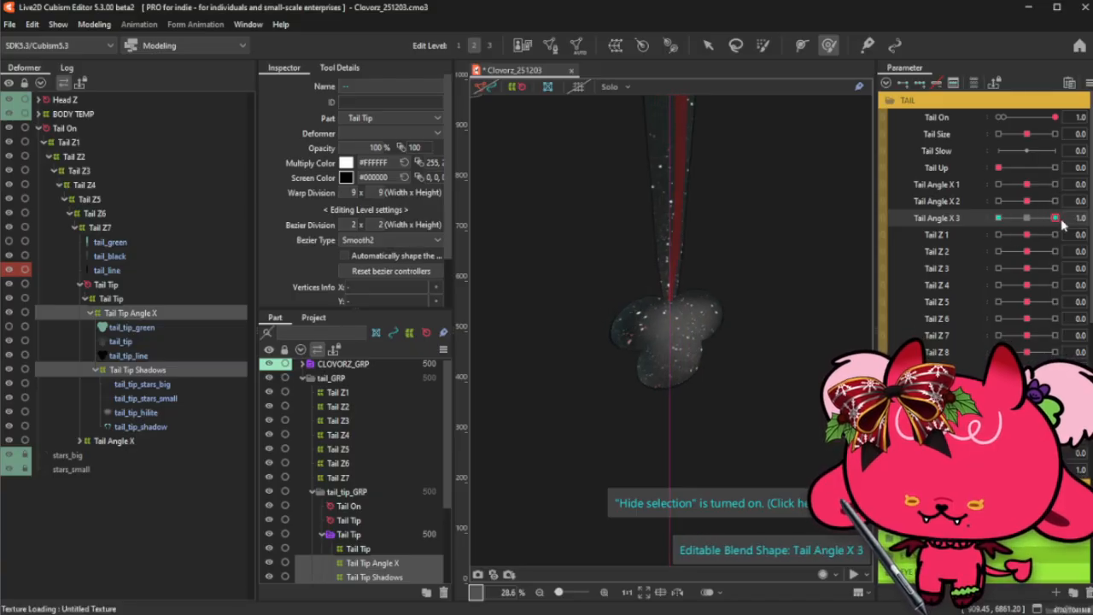
click(1056, 469)
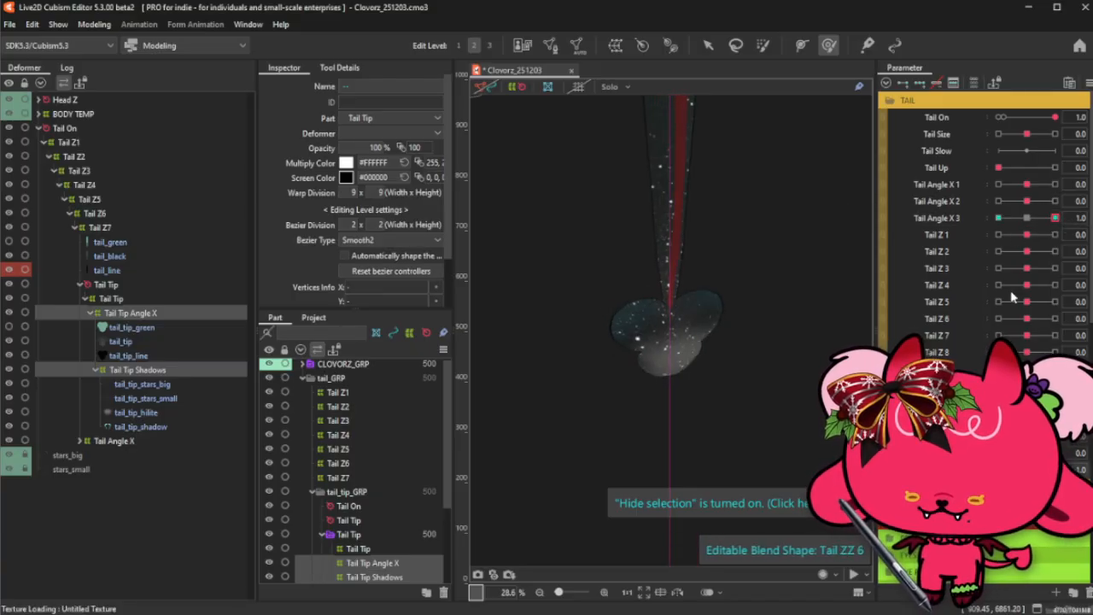
drag(1036, 225, 978, 233)
click(1025, 219)
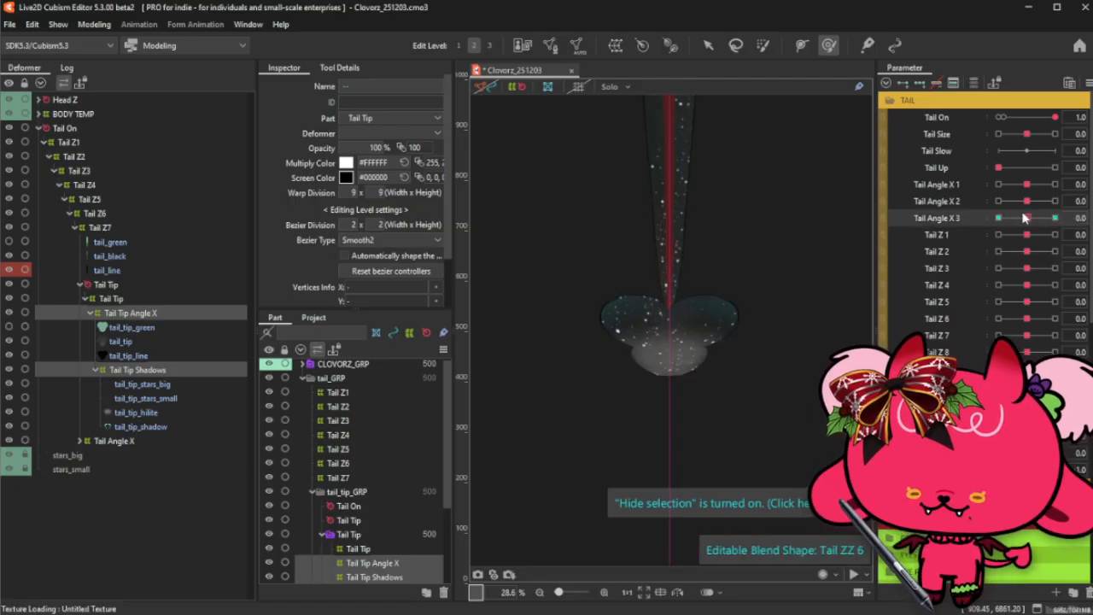
- Return Tail ZZ 6 to 0.0, save the model and collapse the parameter groups
click(158, 313)
ctrl+click(177, 371)
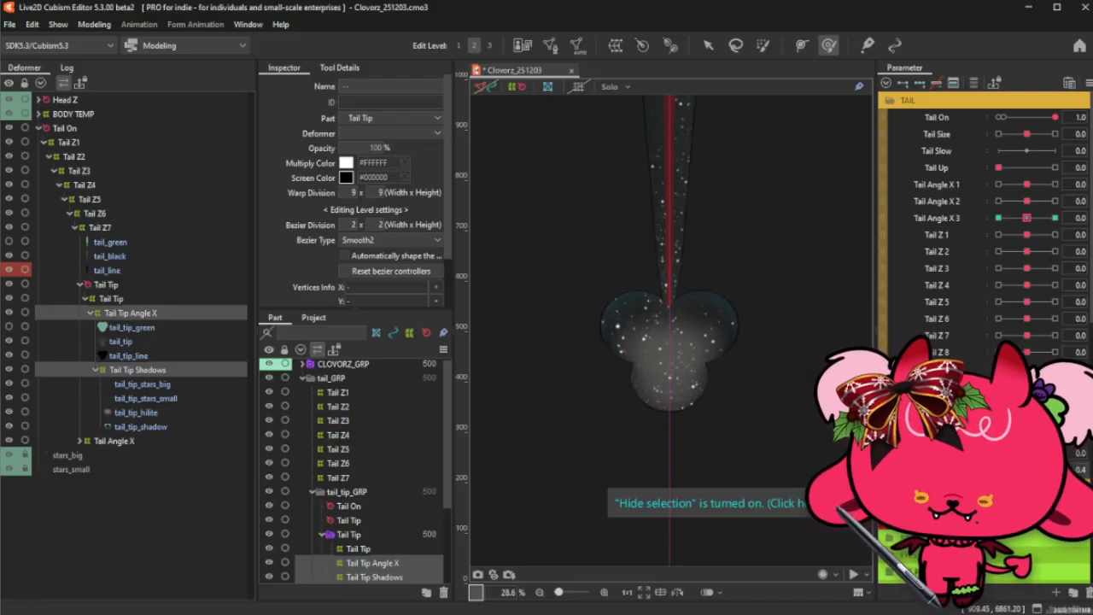
click(1026, 470)
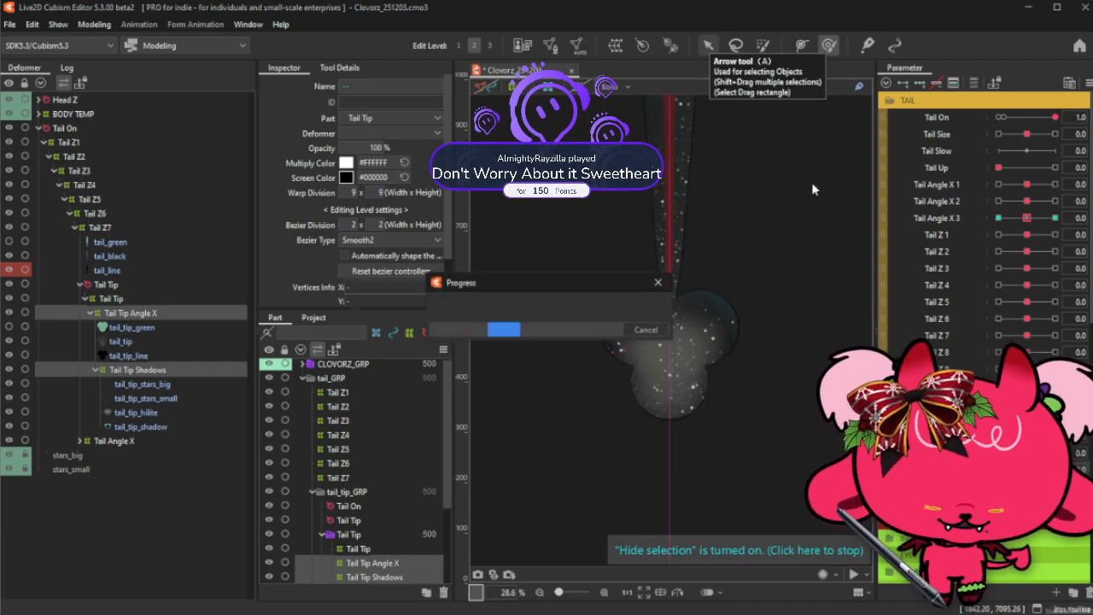
click(991, 101)
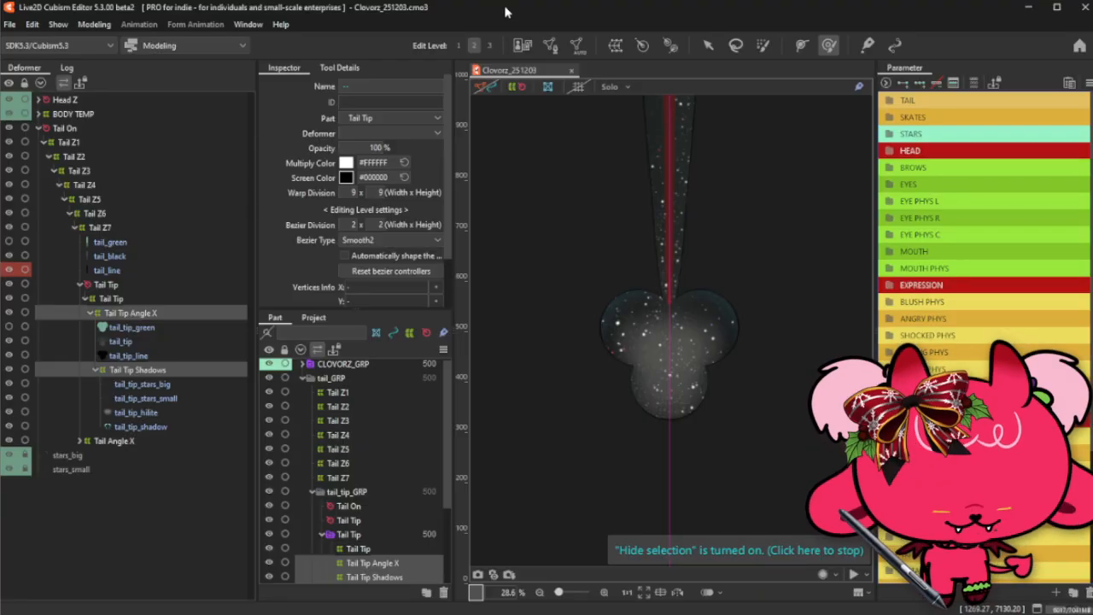
scroll(982, 214, down, 4)
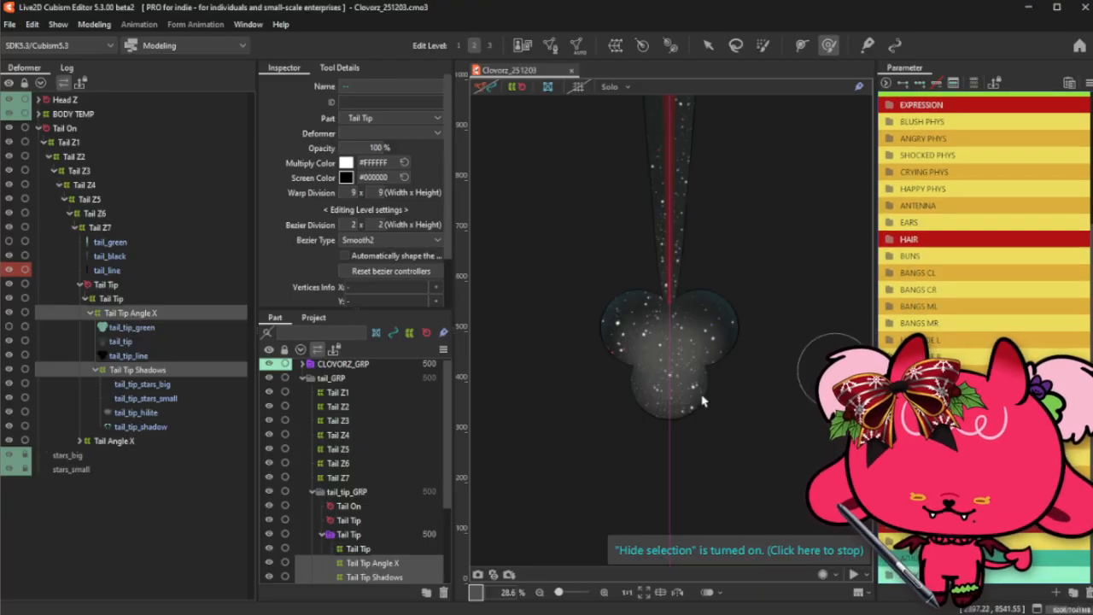
scroll(671, 427, down, 5)
scroll(991, 168, up, 4)
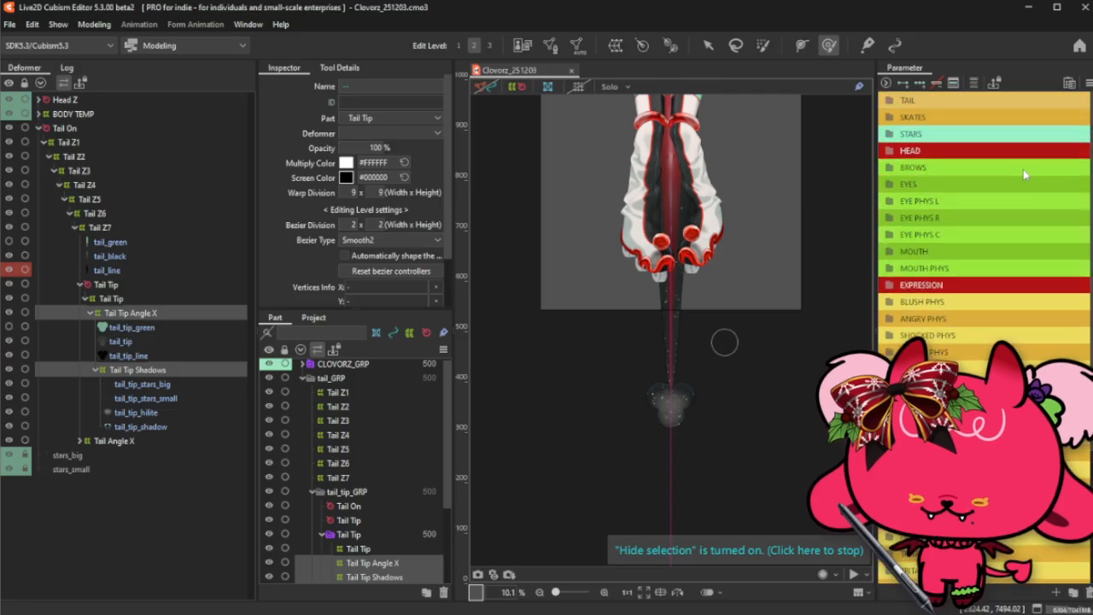
- Add three Tail ZZ 6 keys to tail_tip_hilite and set its opacity to 0% at -1.0 and 42% at 1.0
click(982, 102)
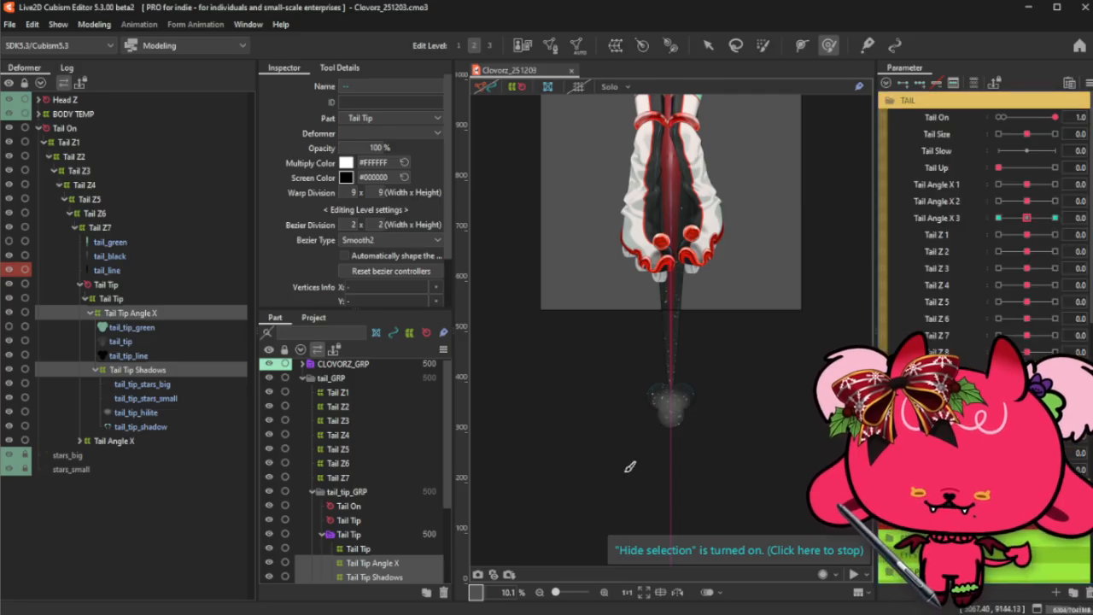
click(157, 427)
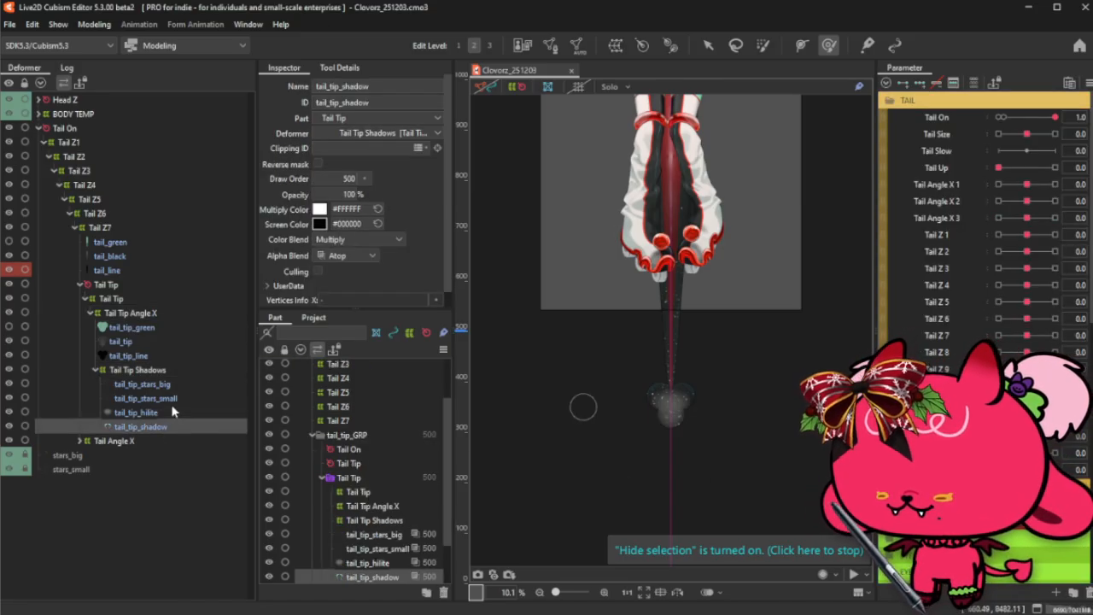
click(171, 412)
scroll(672, 401, up, 5)
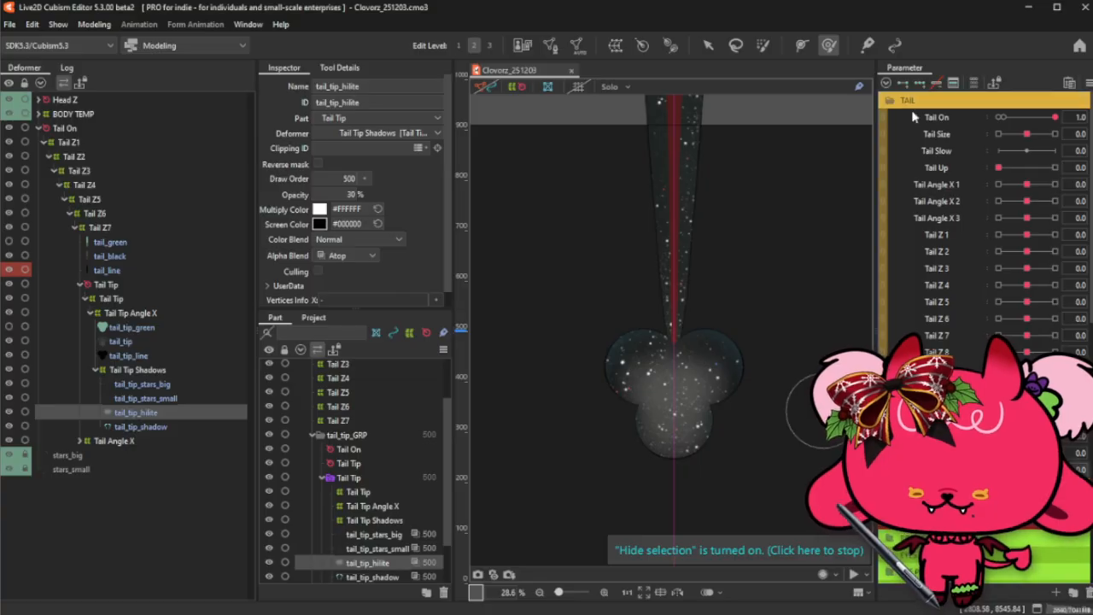
click(920, 84)
drag(1026, 469, 999, 469)
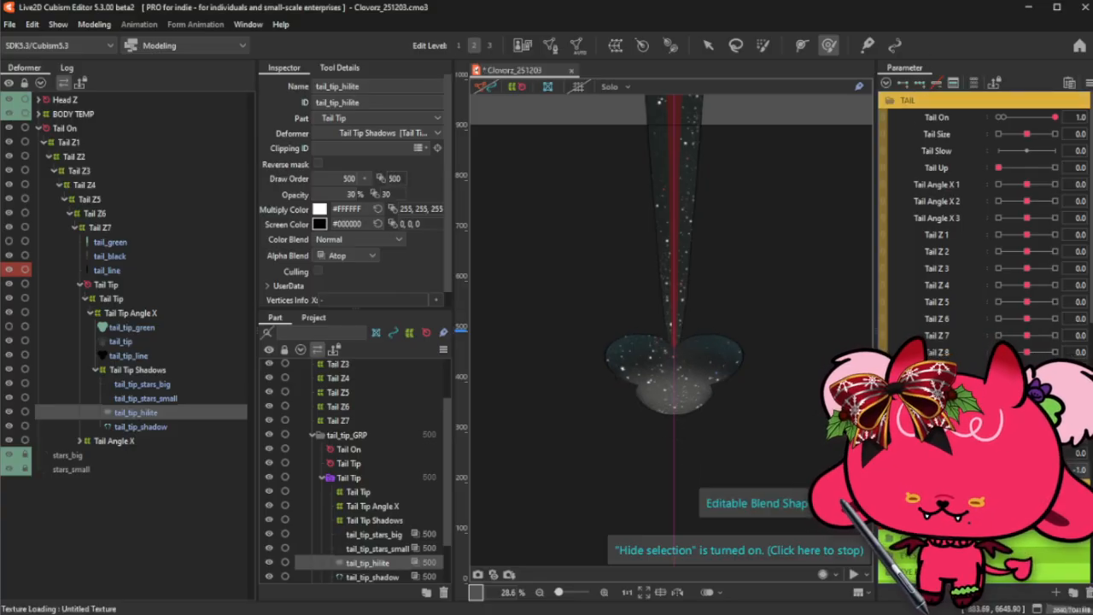
drag(351, 194, 329, 195)
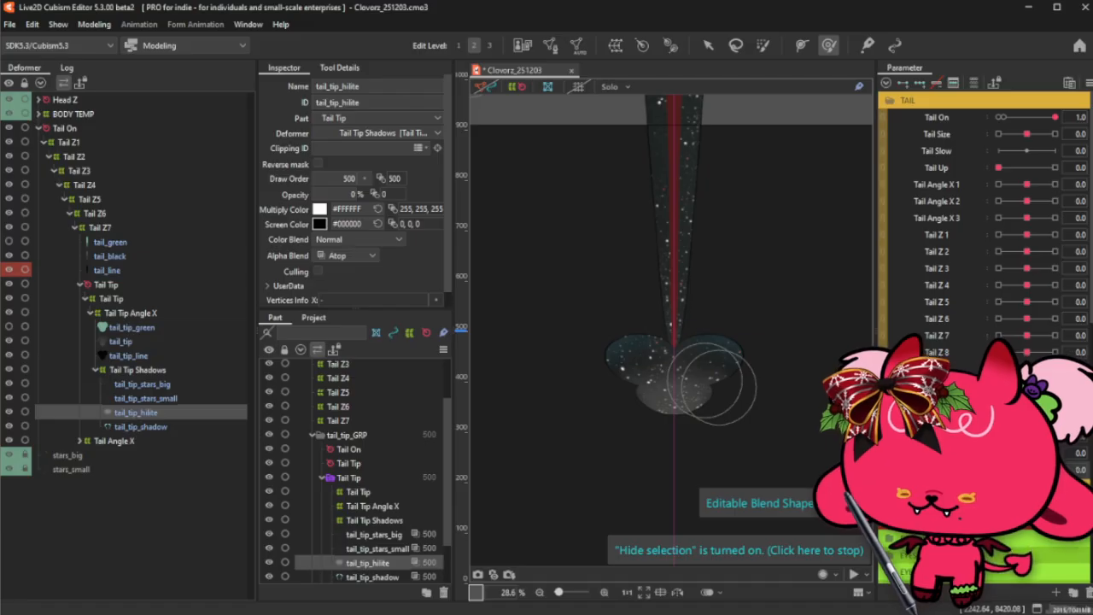
drag(1026, 470, 1055, 470)
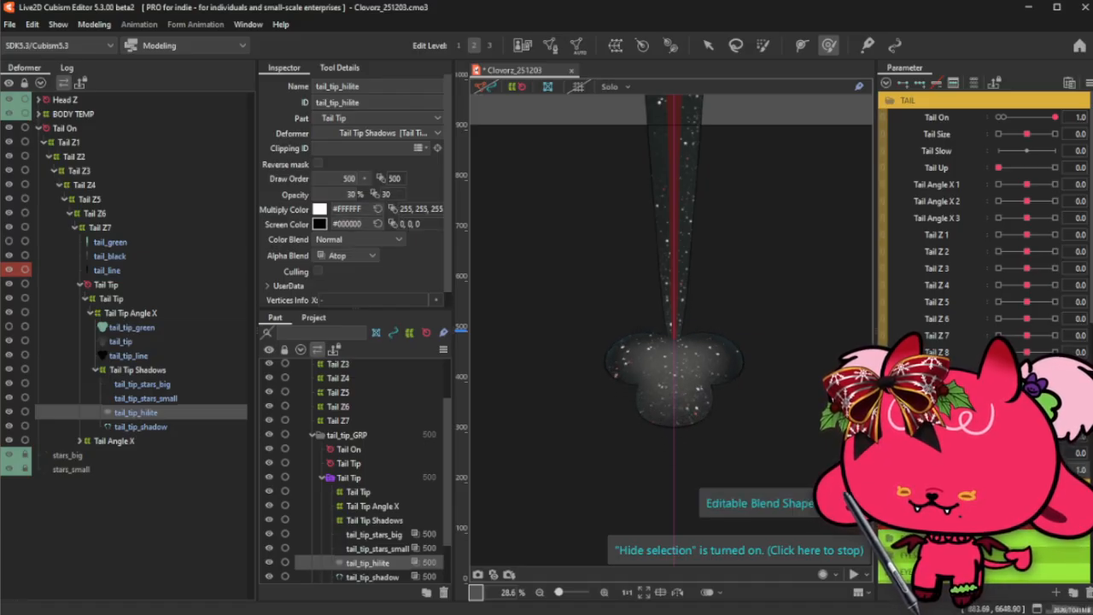
drag(350, 195, 354, 195)
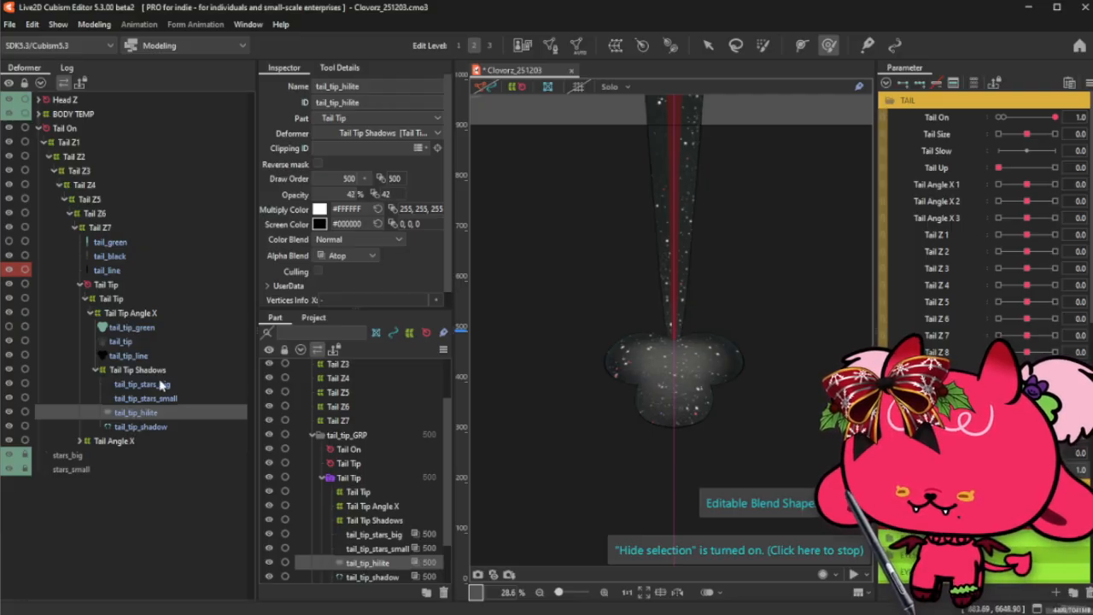
- Add three Tail ZZ 6 keys to tail_tip_shadow, check the foreshortened tip at -1.0, and collapse the parameter groups
click(155, 427)
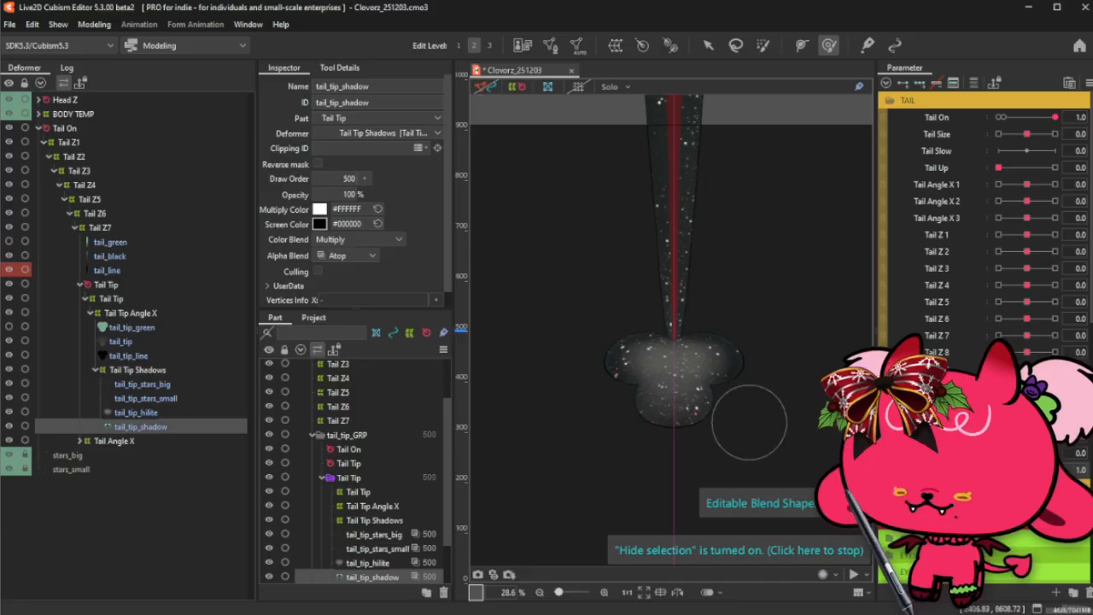
click(920, 84)
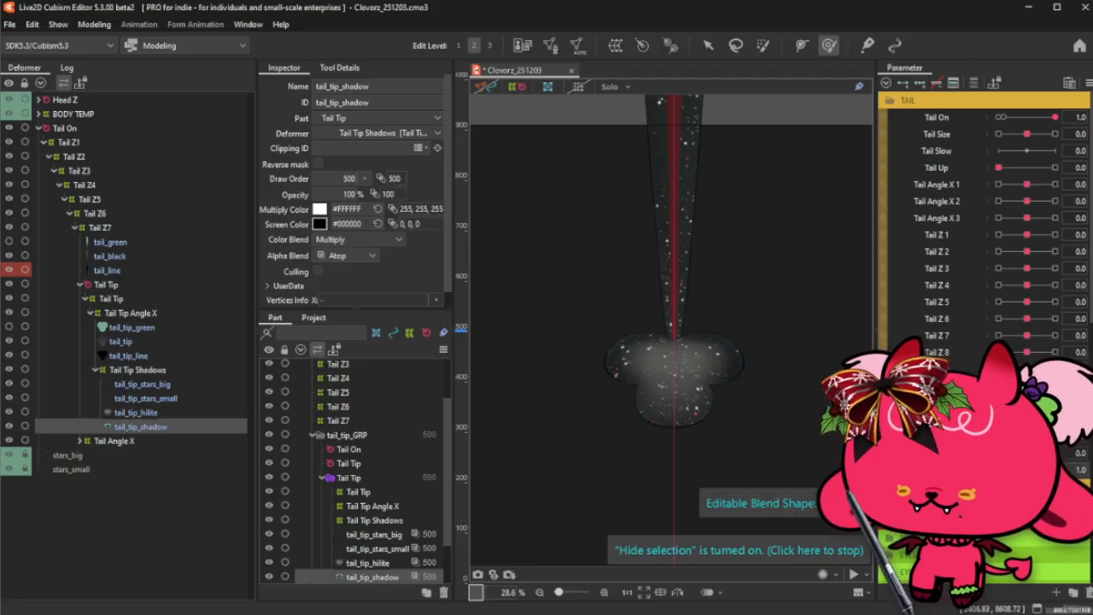
drag(1055, 470, 998, 470)
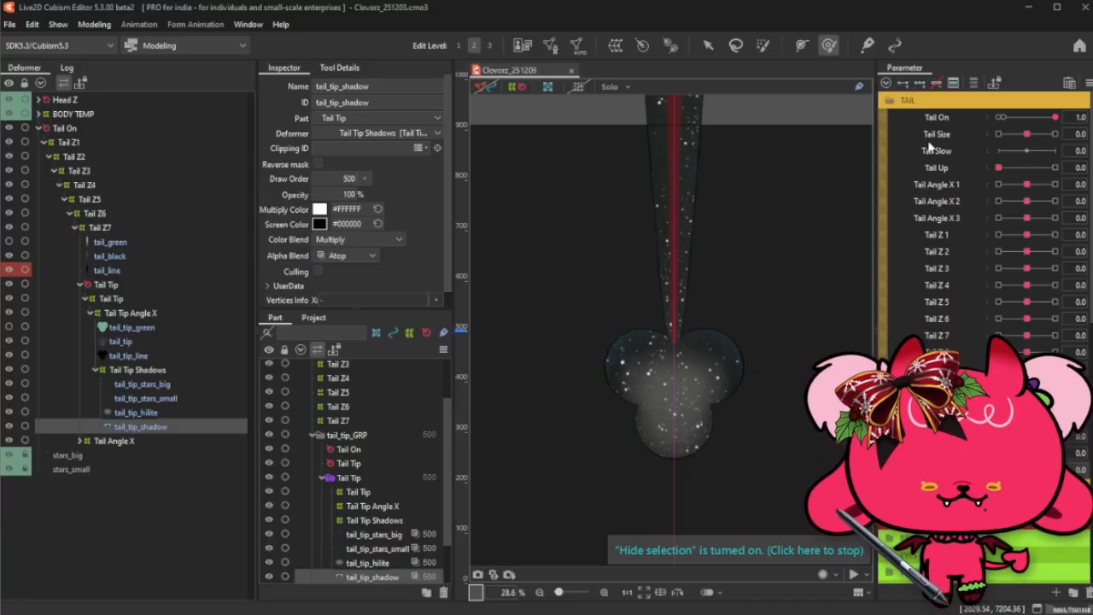
click(885, 83)
scroll(672, 317, down, 5)
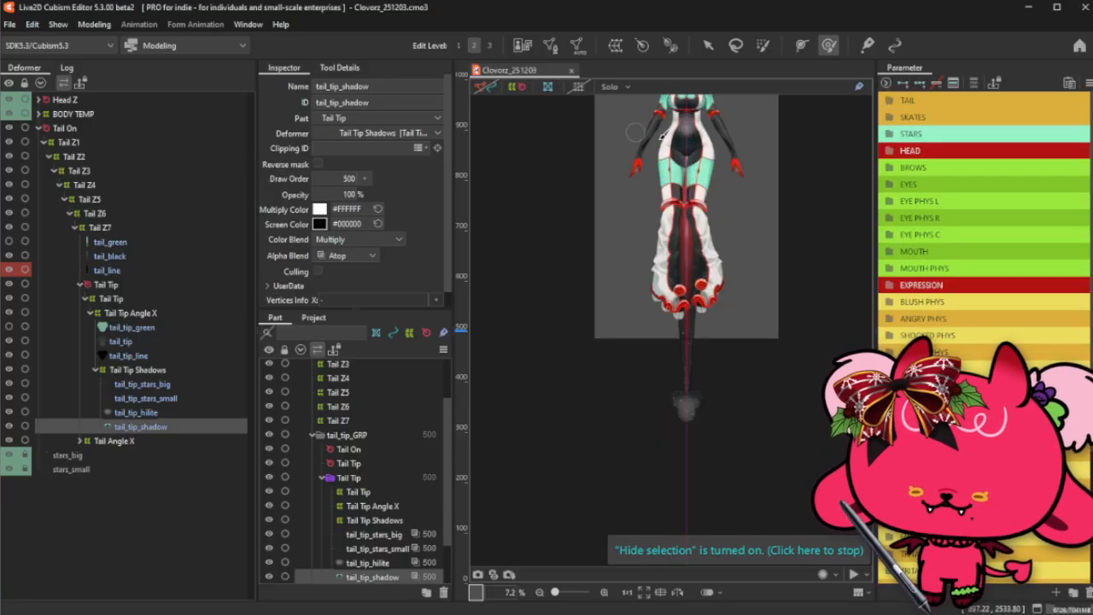
- Look over the IDLES parameter group and switch to the Animation workspace
scroll(1027, 263, down, 4)
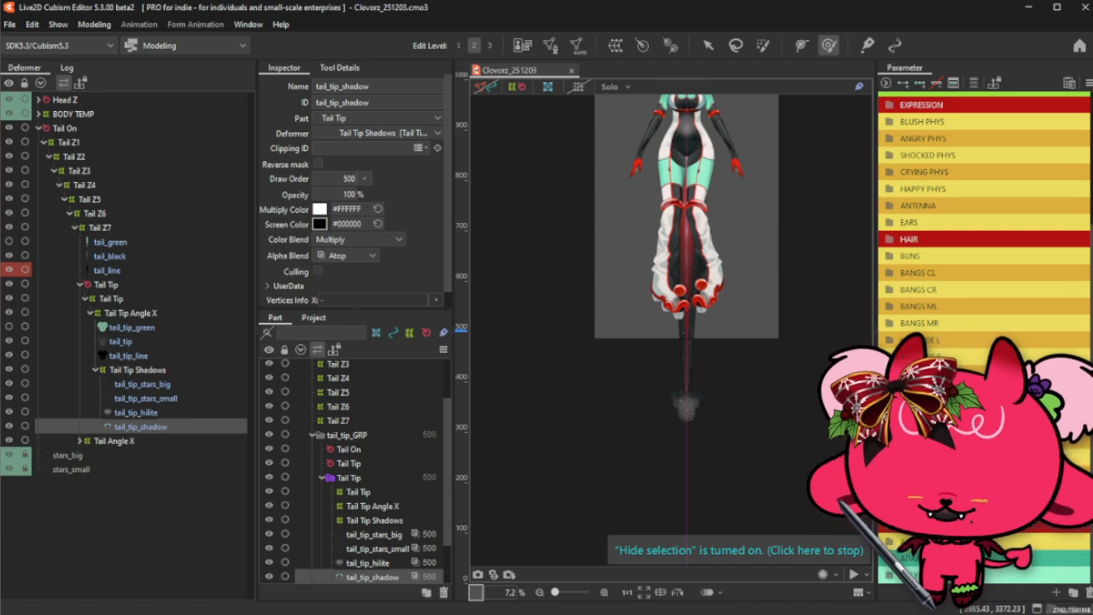
scroll(982, 239, down, 5)
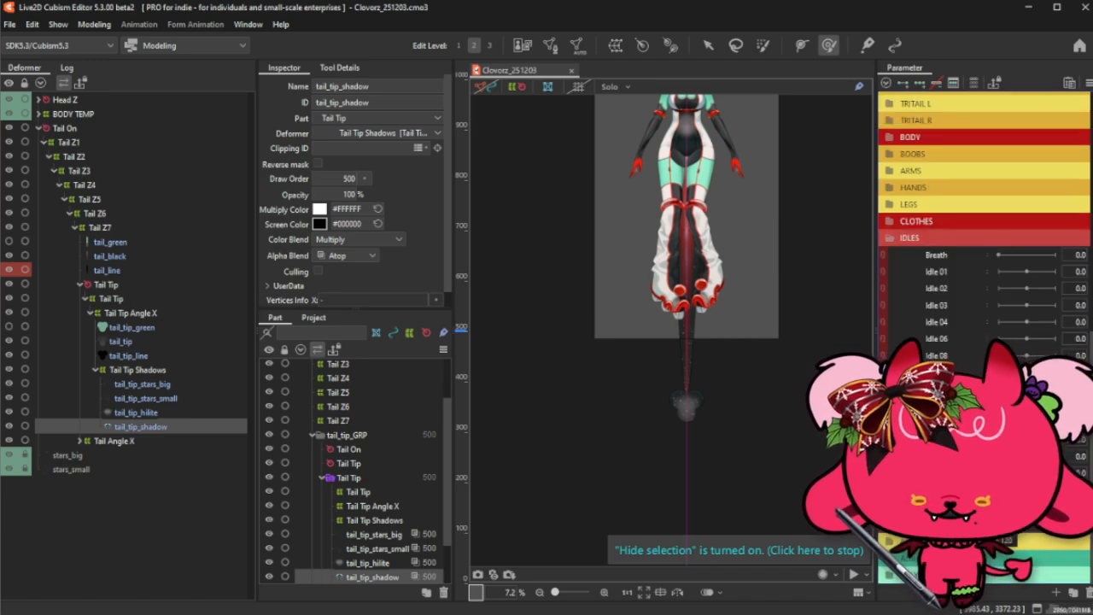
click(9, 24)
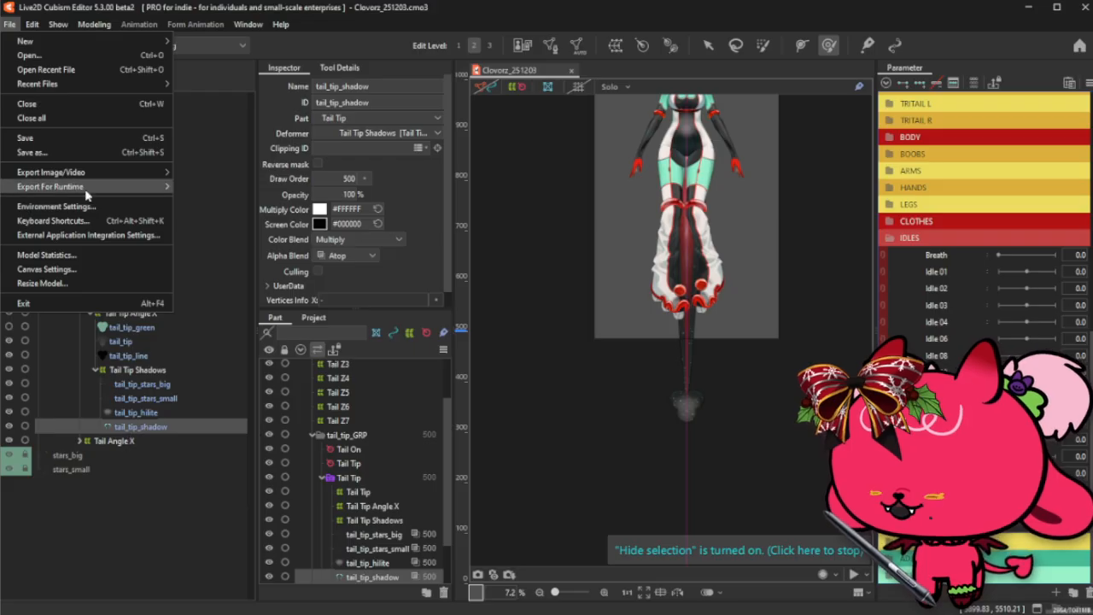
mouse_move(34, 41)
click(227, 47)
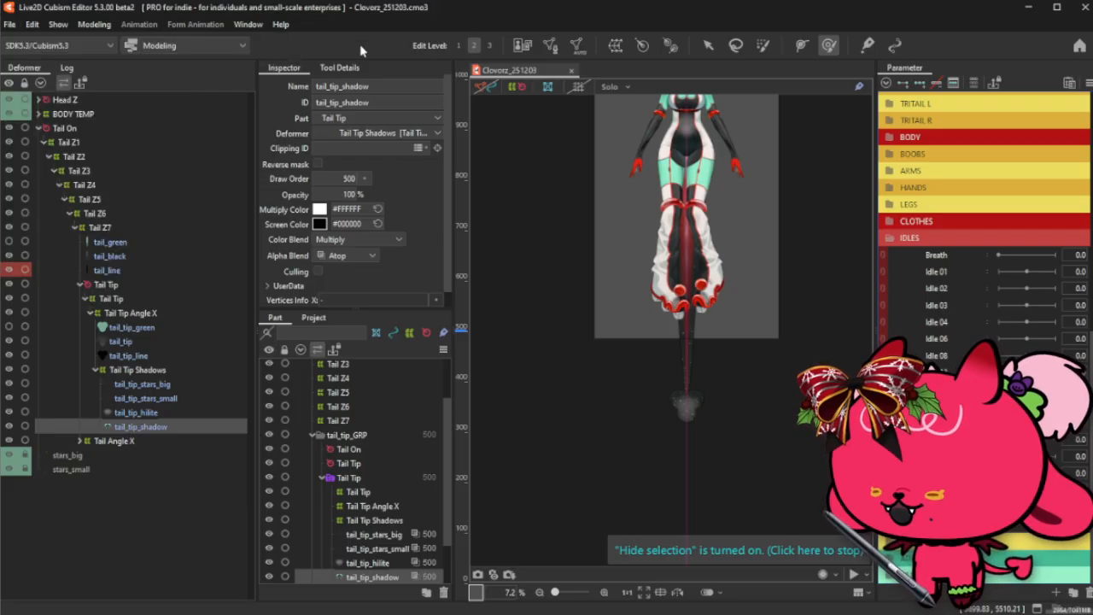
click(227, 47)
key(Down)
key(Return)
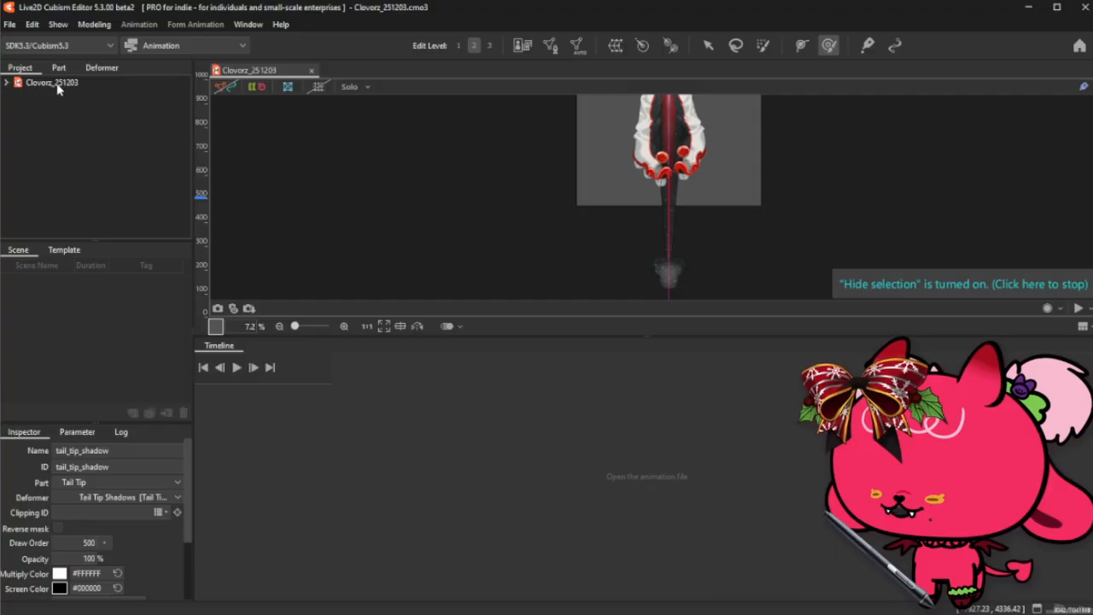
- Create a new animation scene from the Clovorz_251203 model, using the SDK (Unity) target version
click(83, 83)
drag(90, 83, 471, 489)
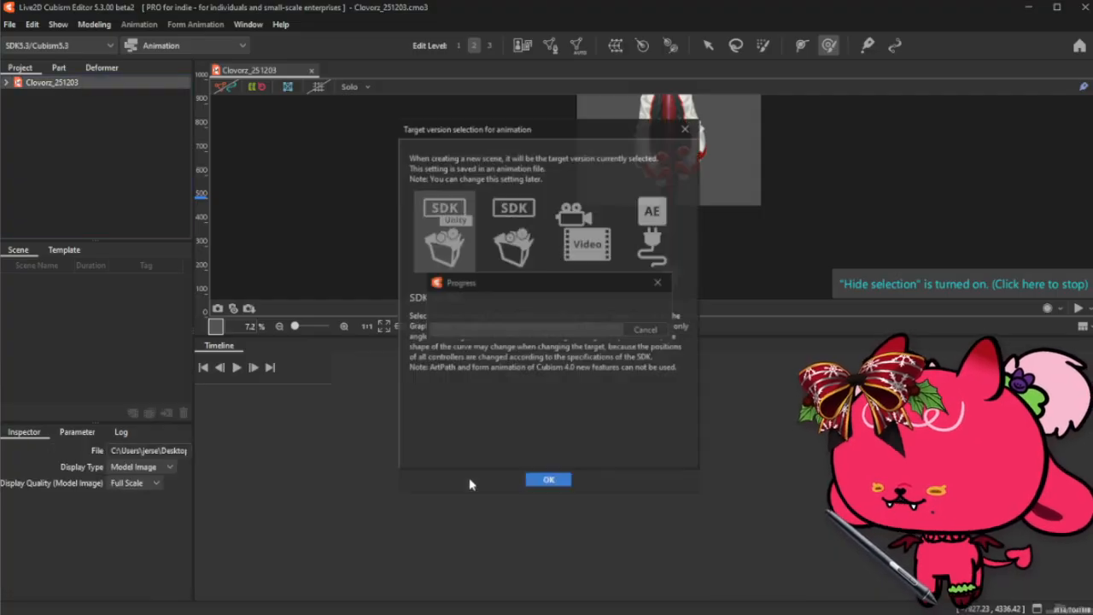
click(549, 479)
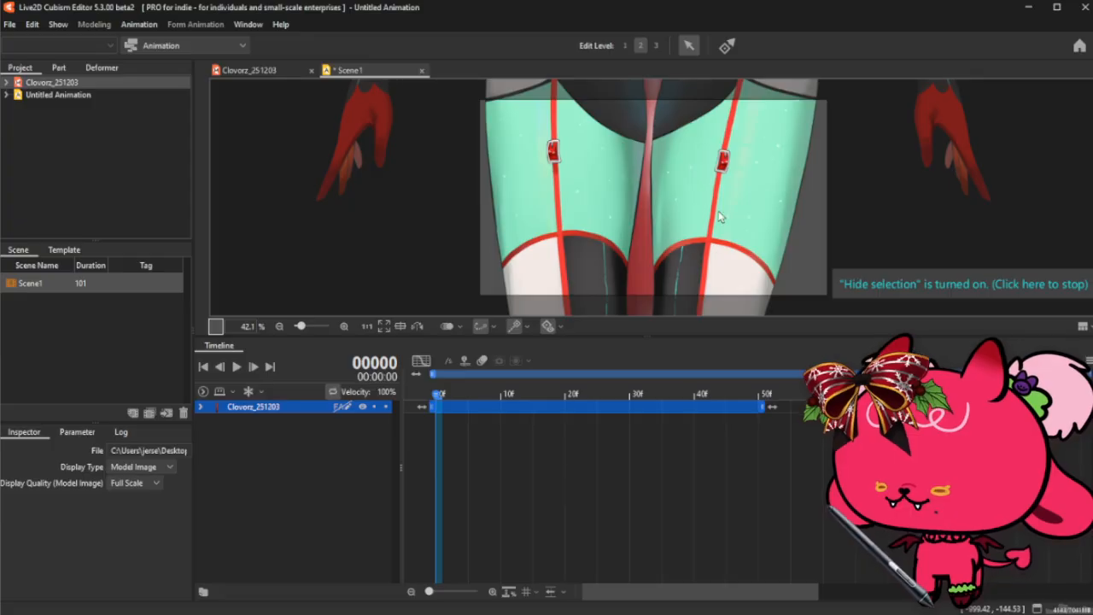
- Open the maincoow_idle animation file from the 03_rigging folder
click(11, 26)
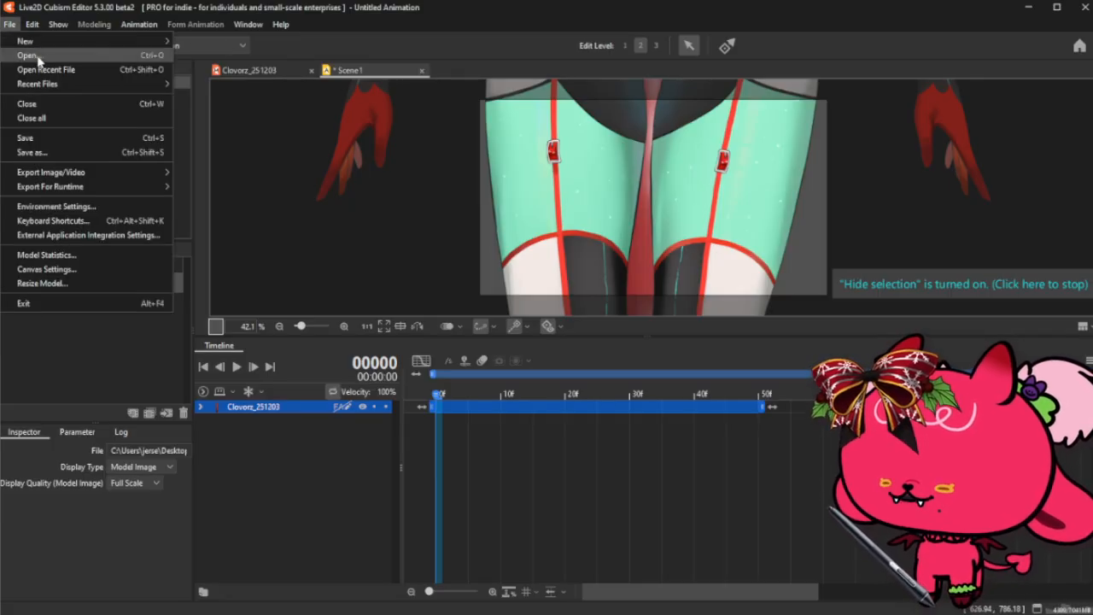
click(28, 55)
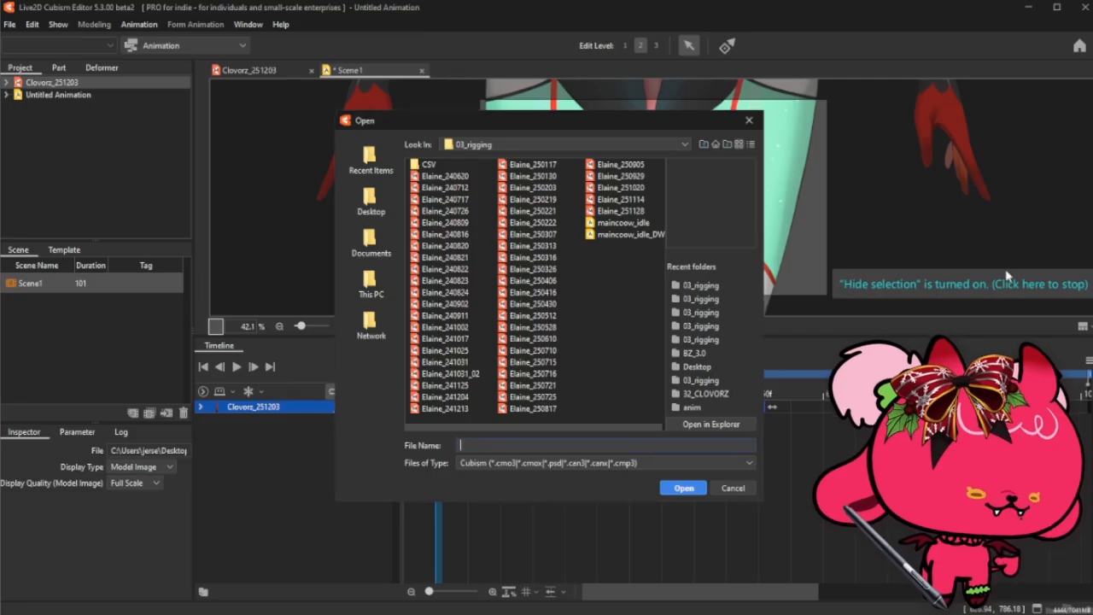
click(640, 224)
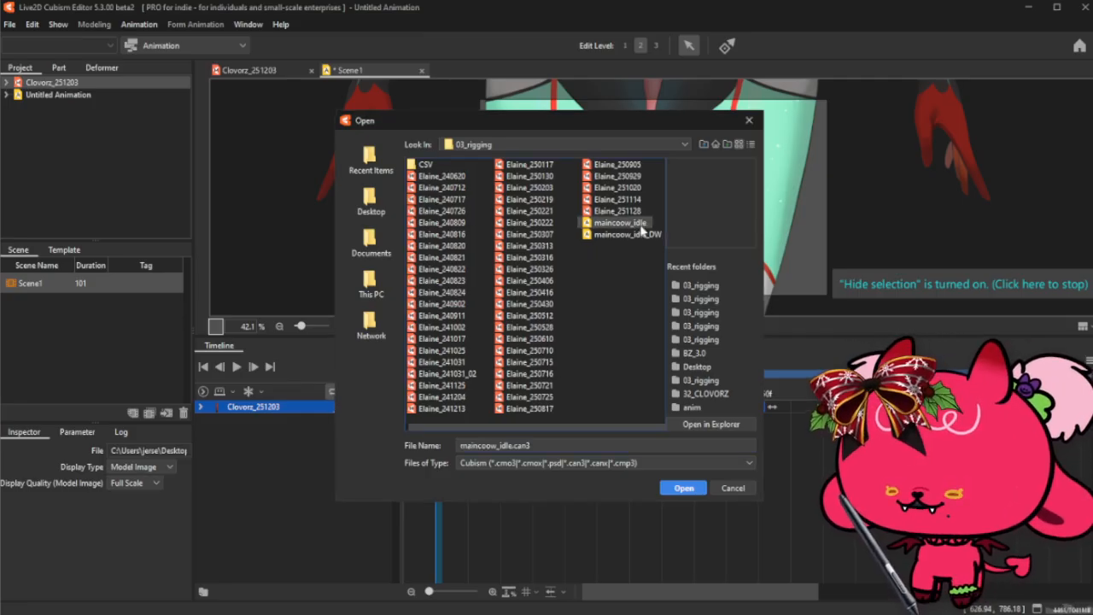
click(684, 488)
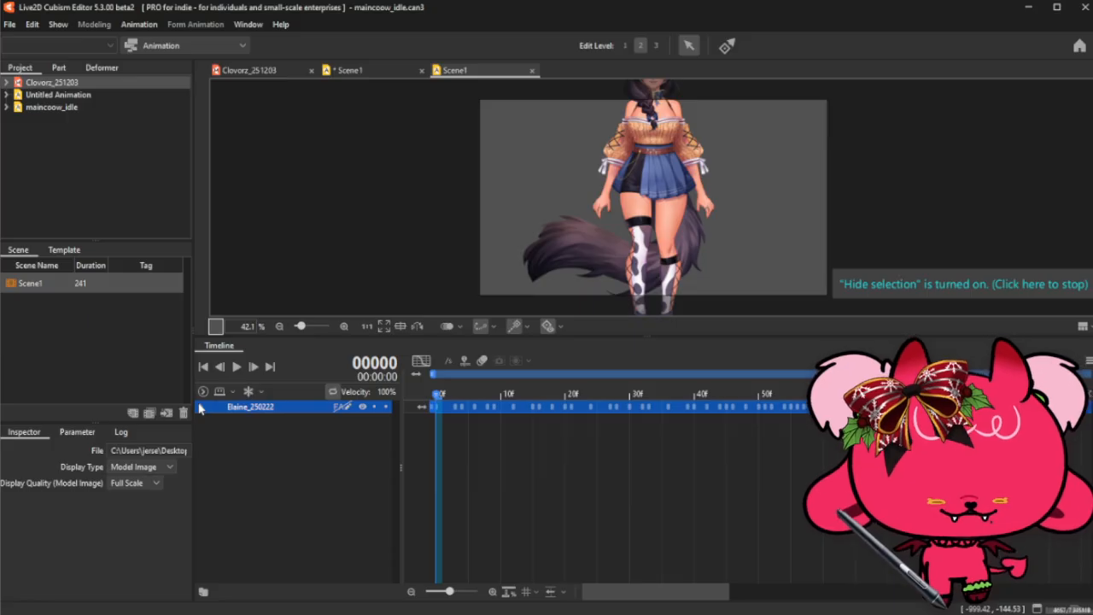
- Expand the IDLES parameters in the maincoow_idle timeline, examine their keyframe spacing, and close the animation
click(201, 407)
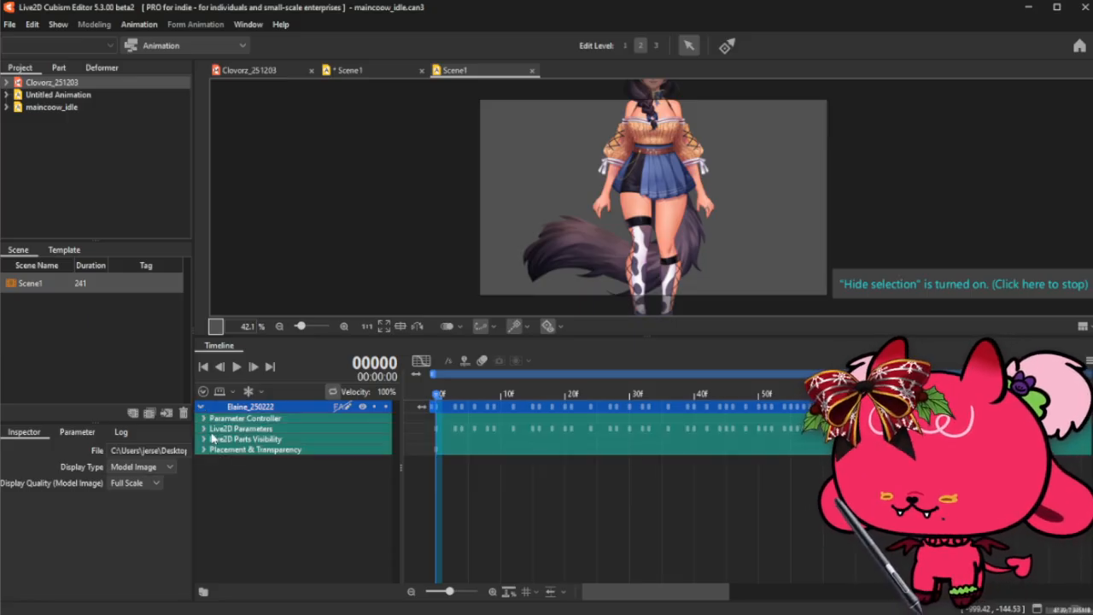
click(204, 429)
scroll(246, 482, down, 3)
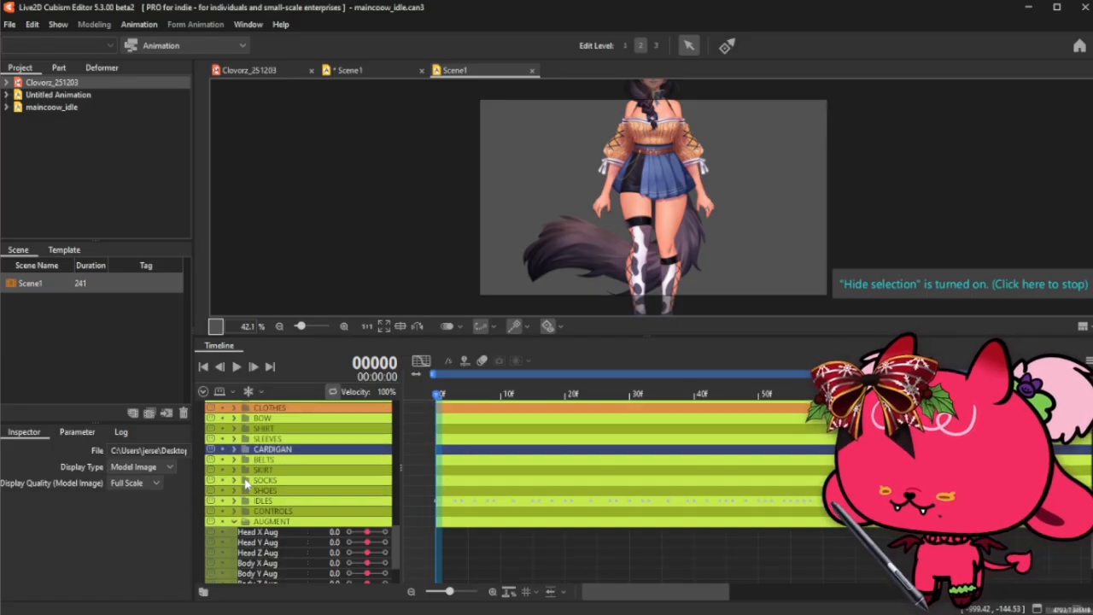
click(235, 501)
scroll(300, 468, down, 5)
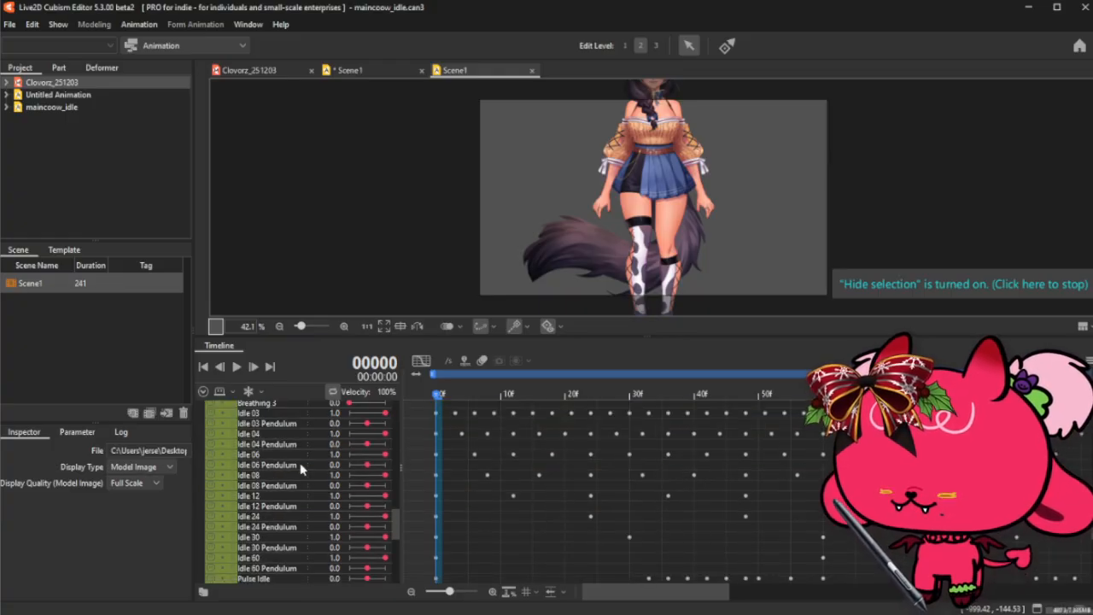
scroll(301, 468, down, 2)
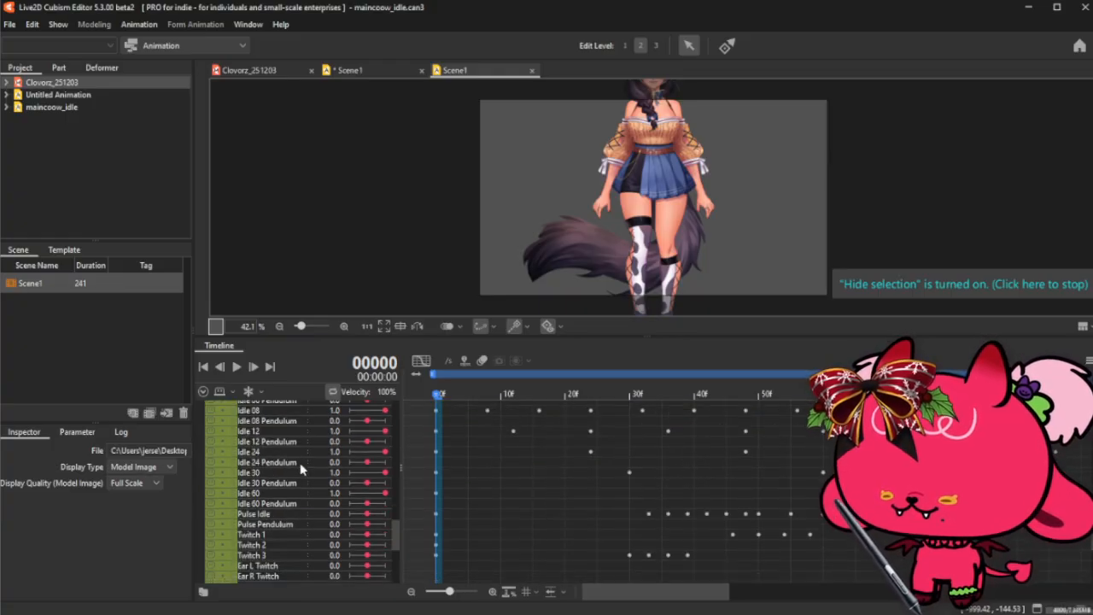
scroll(300, 468, down, 3)
scroll(300, 468, up, 3)
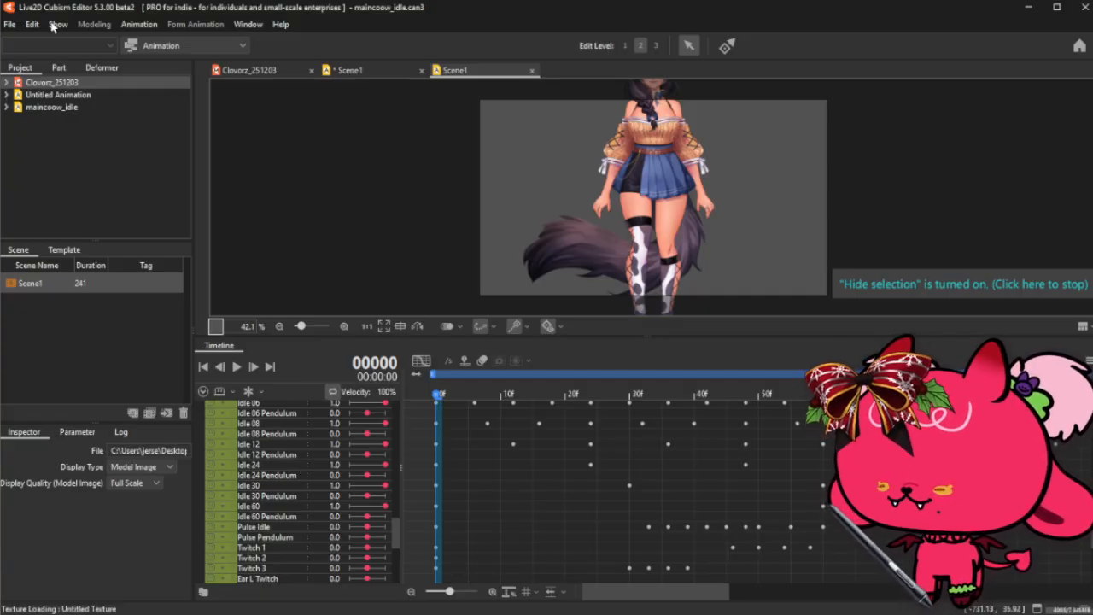
key(ctrl+w)
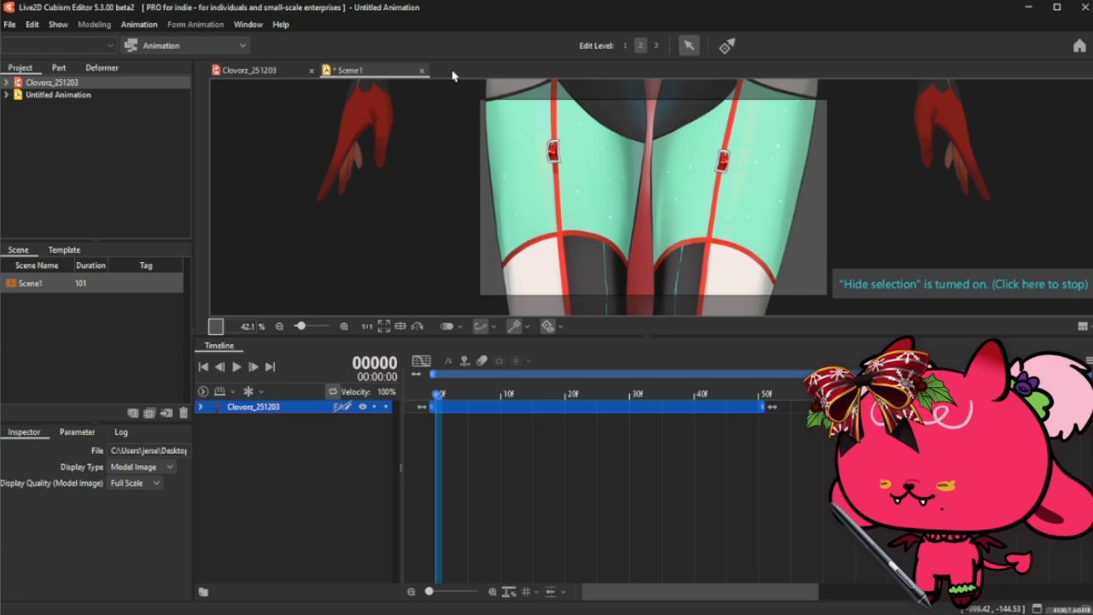
- Open the dino_idle animation file from the 03_rigging folder inside 29_Dinonuggies
click(10, 24)
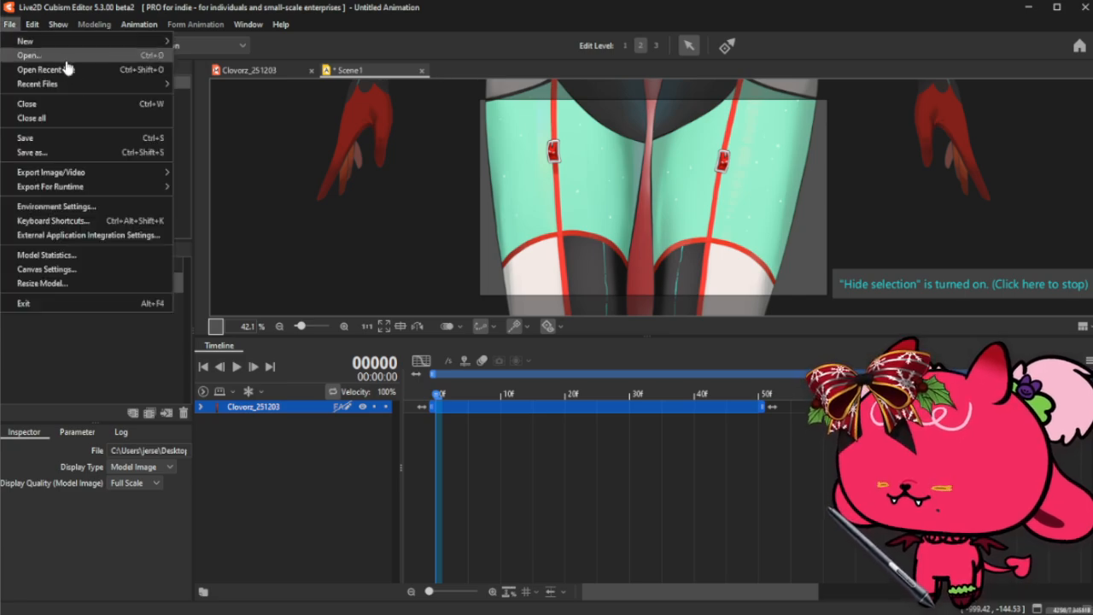
click(66, 59)
click(703, 144)
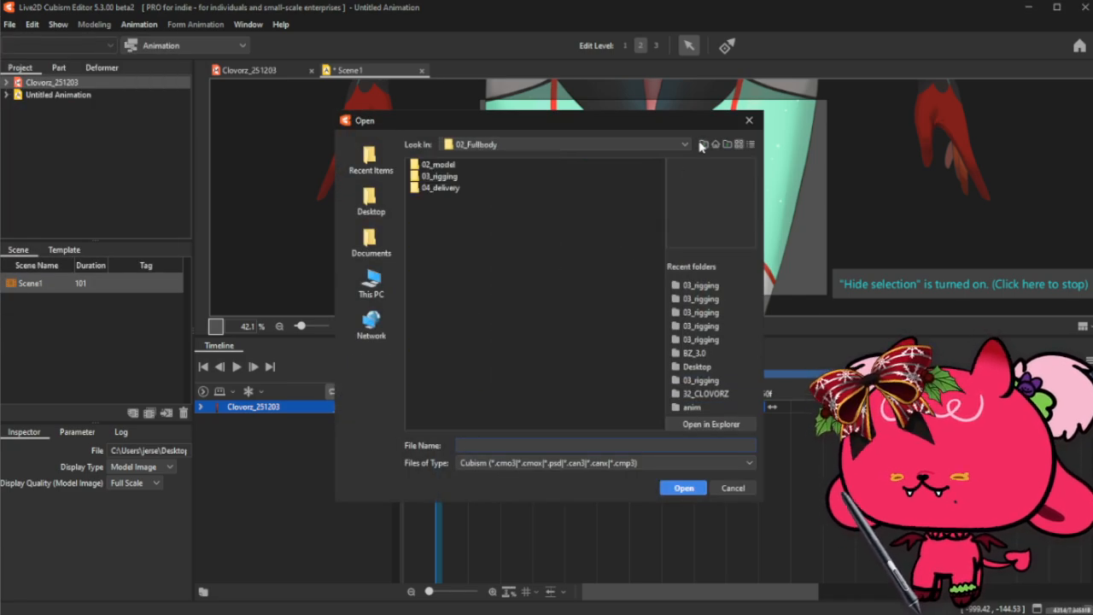
click(703, 144)
click(702, 144)
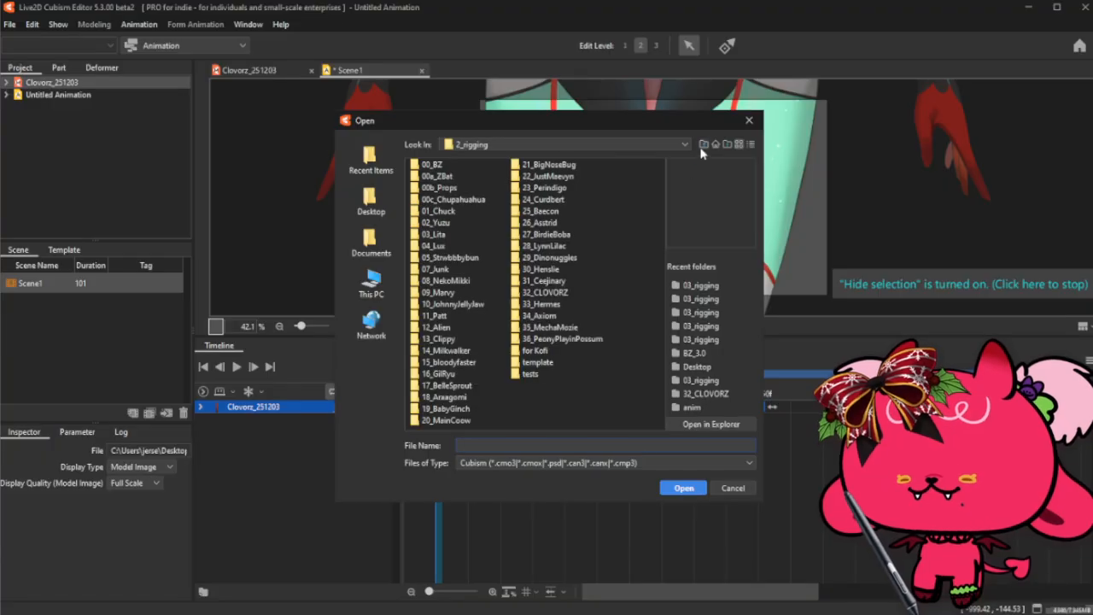
double_click(546, 257)
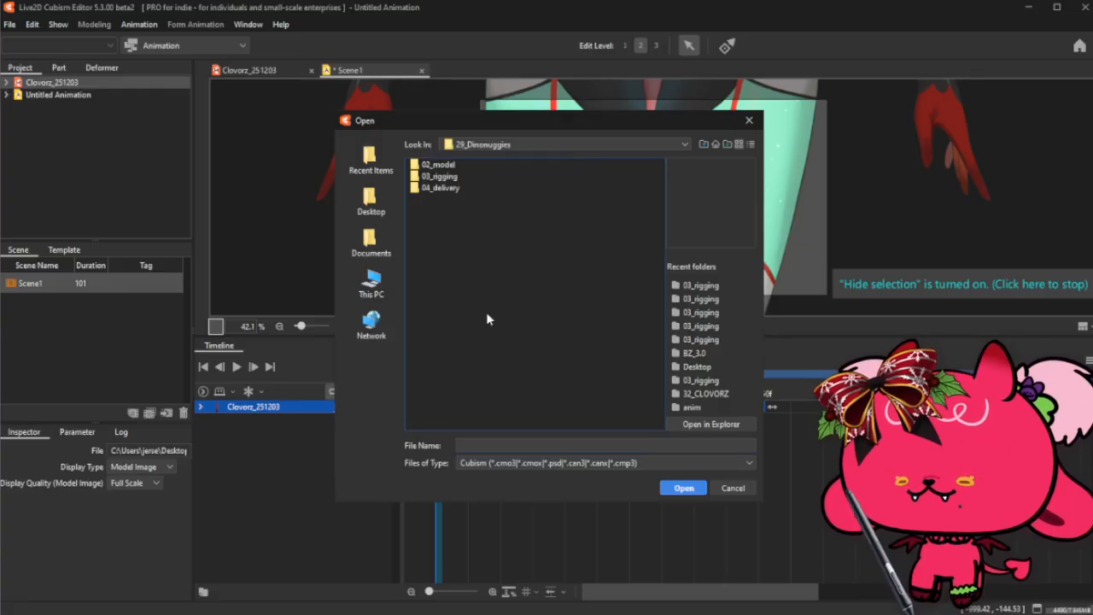
double_click(439, 176)
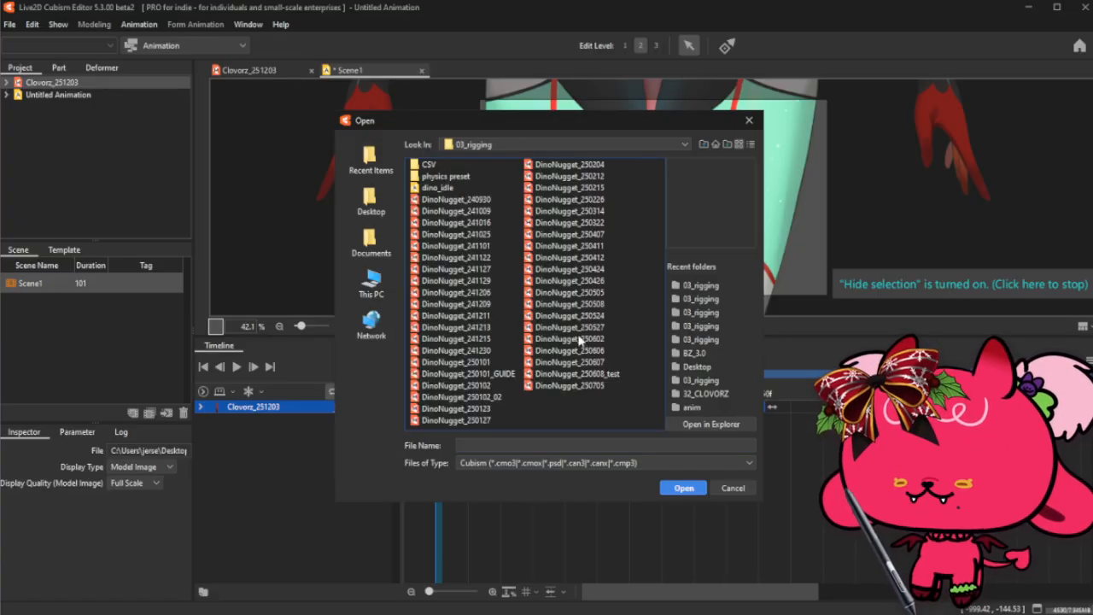
click(449, 187)
click(683, 487)
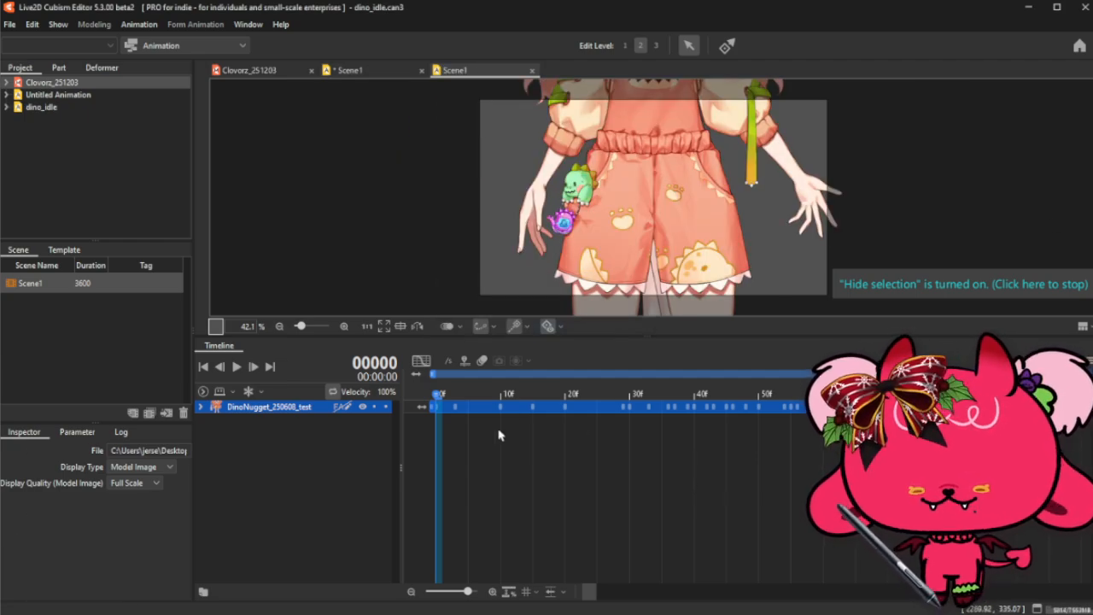
- Expand the model's IDLES parameters in the dino_idle timeline, collapse AUGMENT, and examine the idle, pulse and twitch keyframes
click(200, 406)
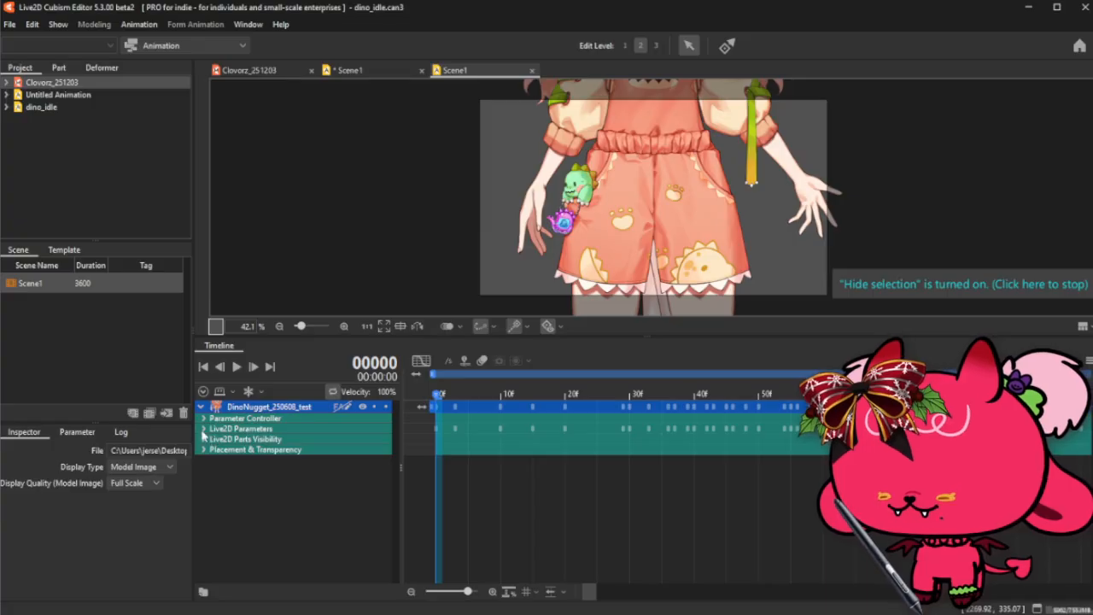
click(205, 429)
scroll(317, 547, down, 3)
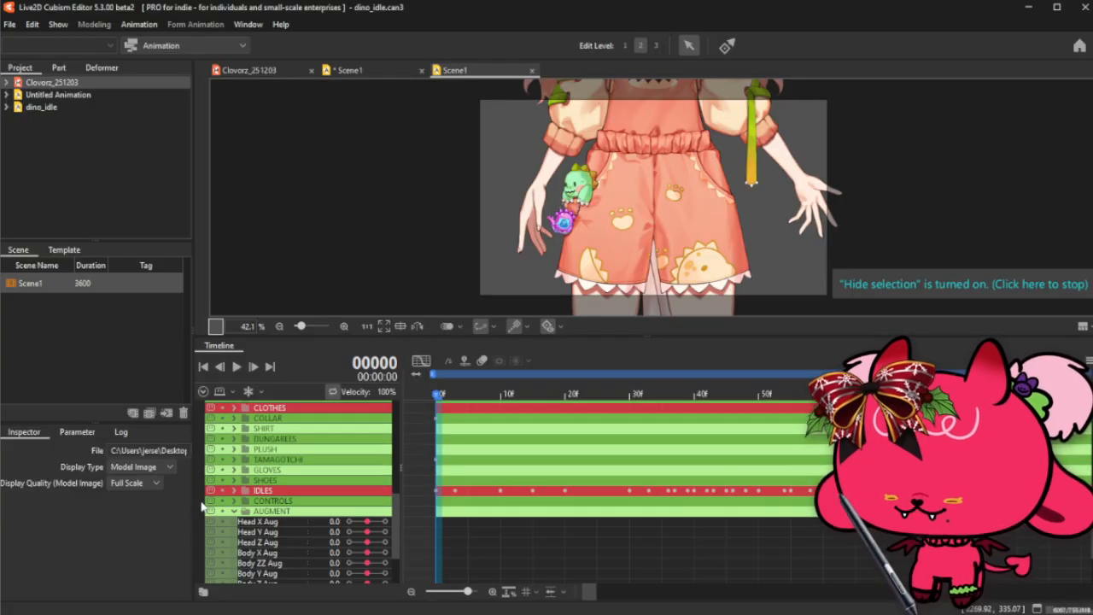
click(233, 512)
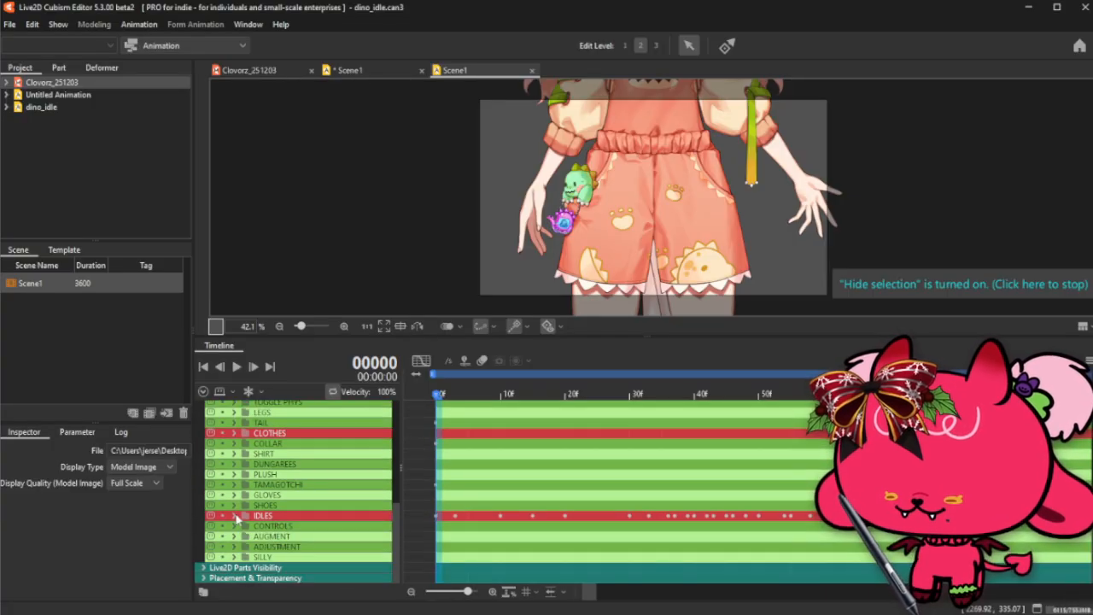
click(234, 515)
scroll(337, 512, down, 3)
scroll(438, 504, down, 3)
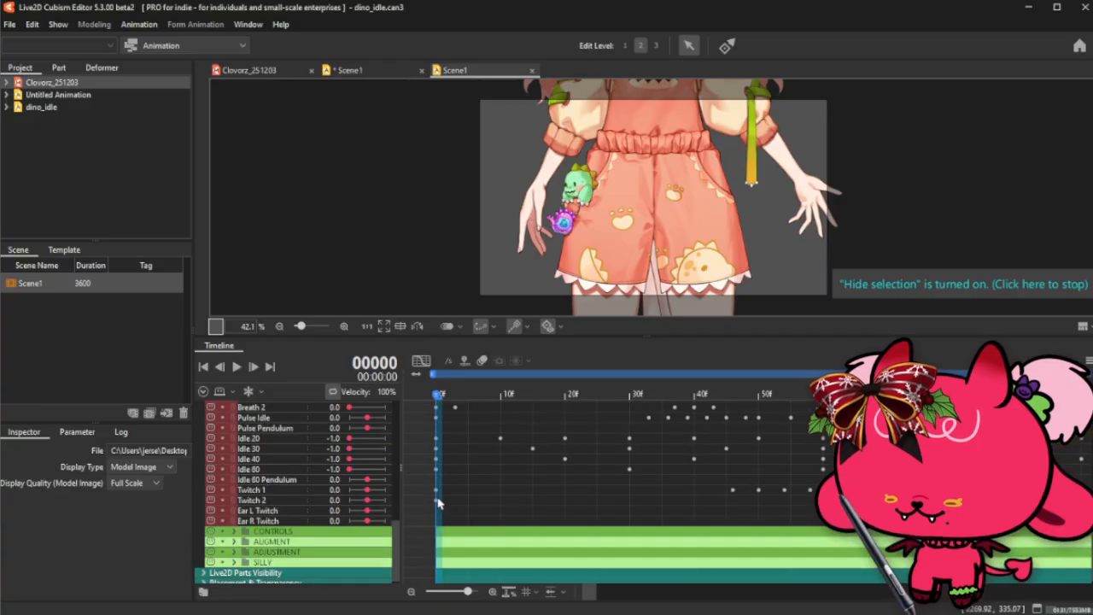
scroll(438, 504, up, 4)
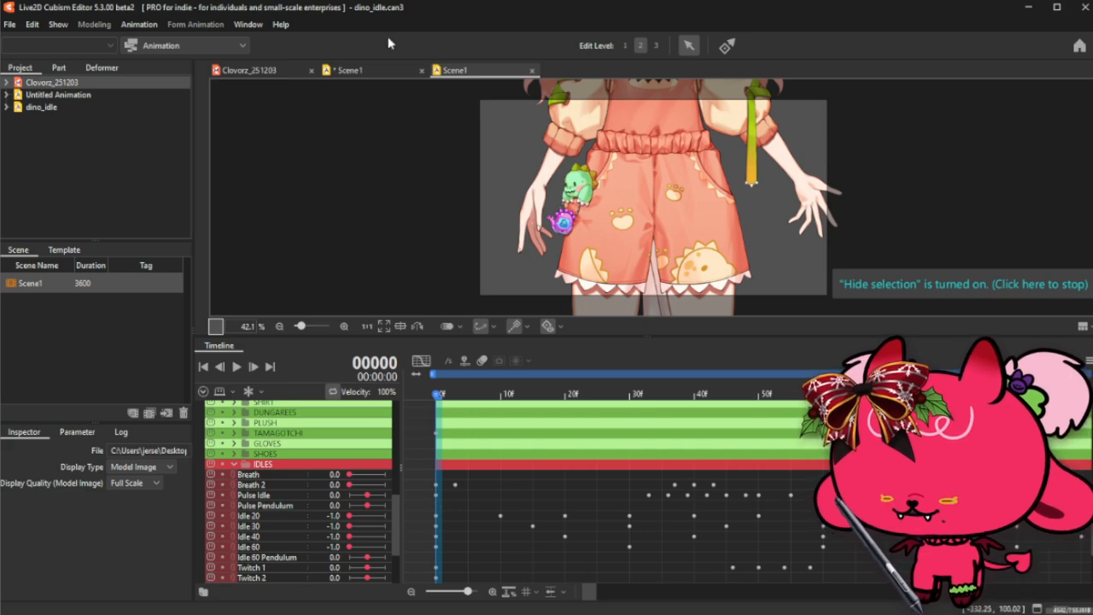
- Switch to the new Clovorz scene, expand its Live2D parameters, and examine the EXPRESSION group before collapsing it
click(389, 76)
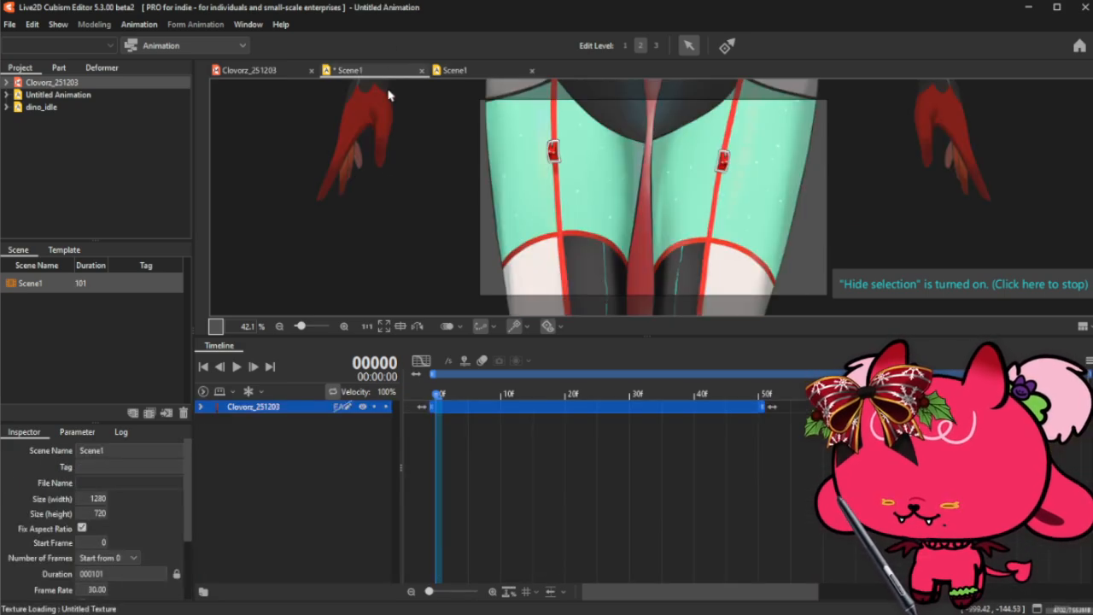
click(201, 408)
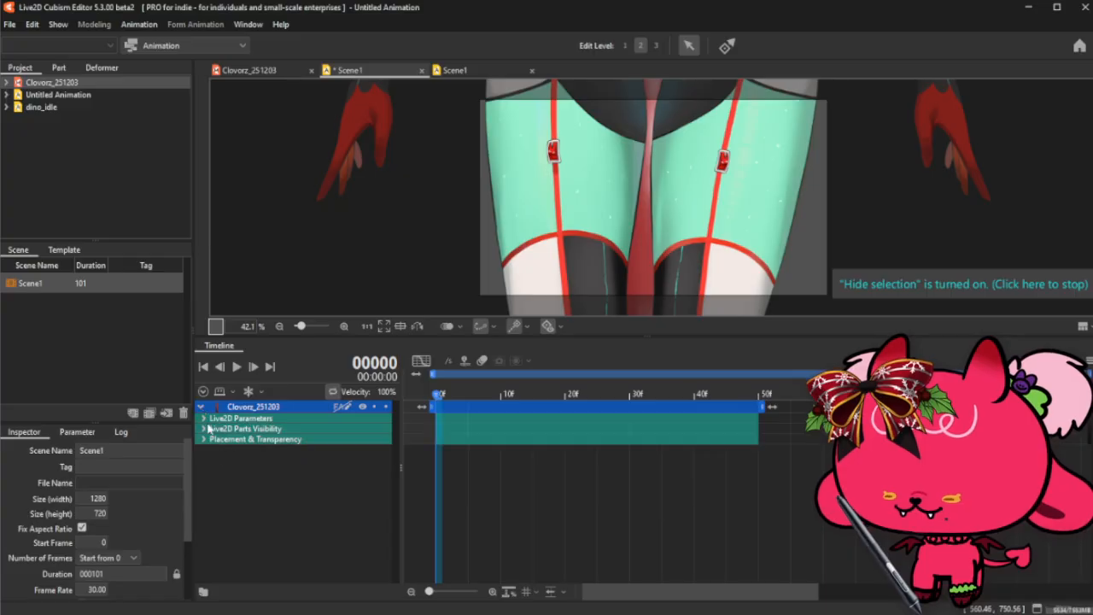
click(204, 429)
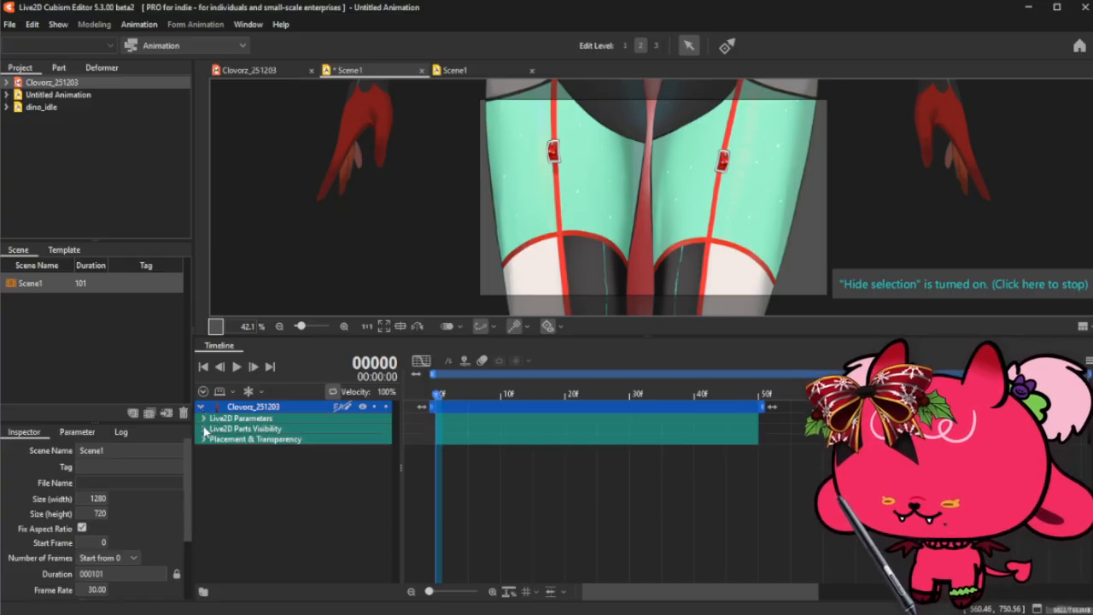
click(221, 439)
scroll(253, 531, down, 3)
scroll(253, 531, up, 4)
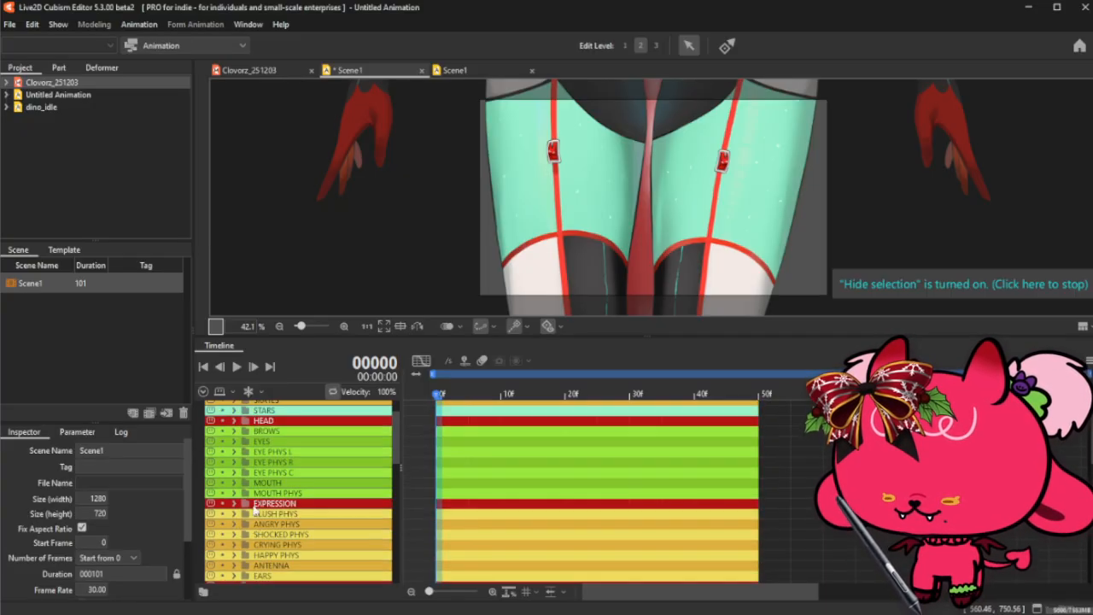
click(234, 504)
scroll(247, 506, down, 5)
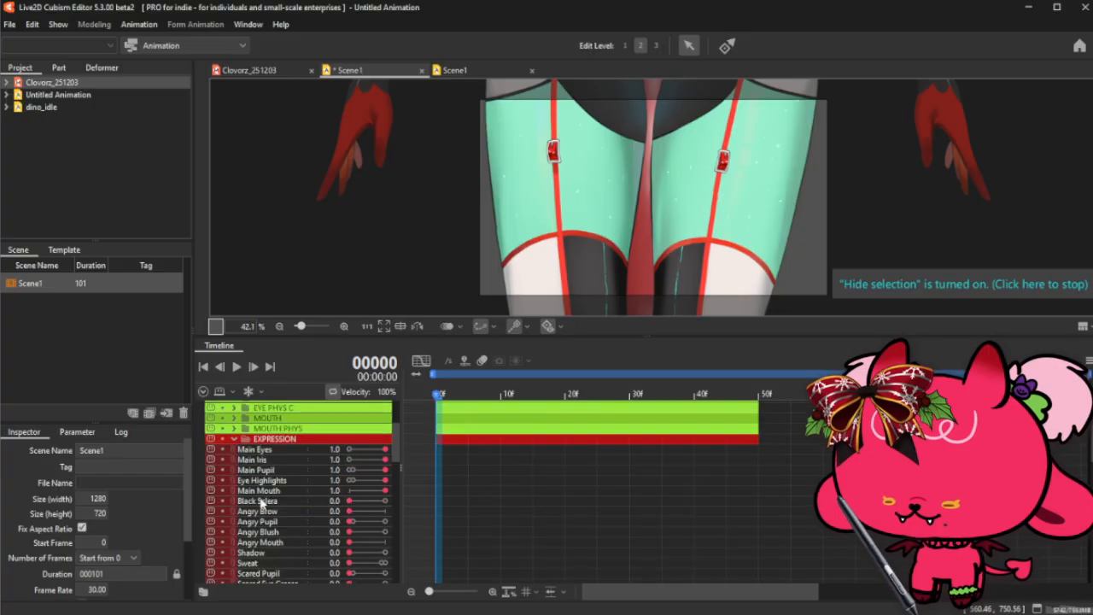
scroll(307, 489, down, 2)
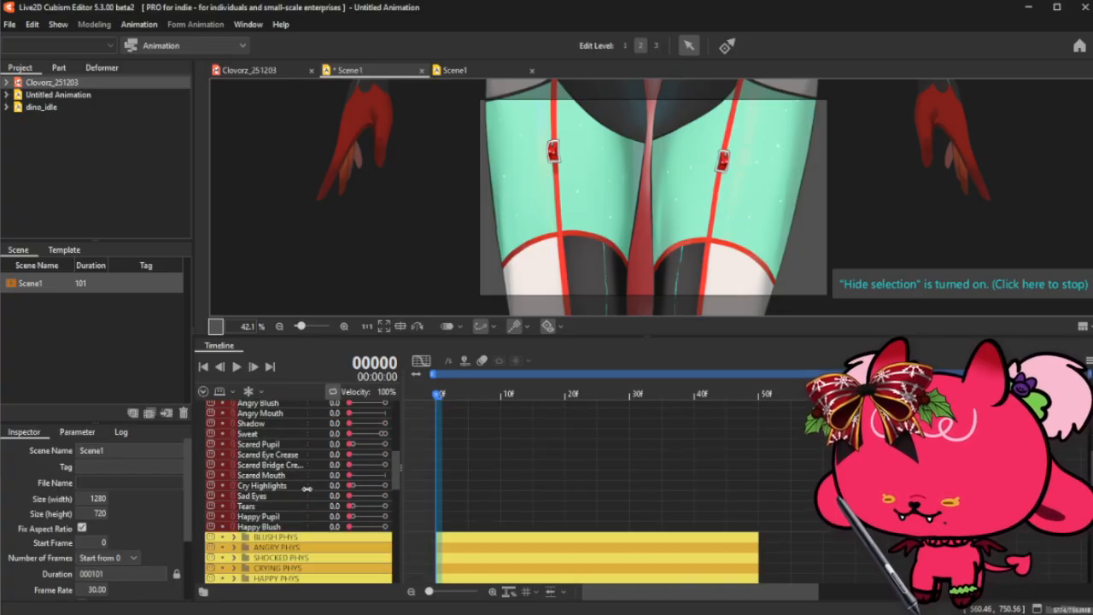
scroll(306, 488, up, 5)
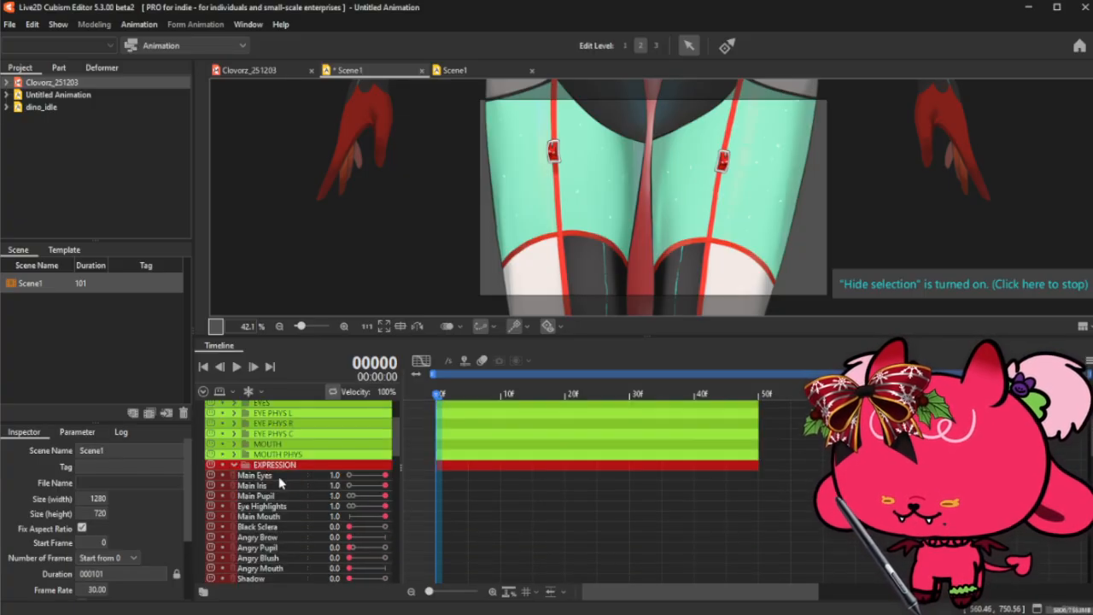
click(233, 465)
scroll(245, 468, up, 3)
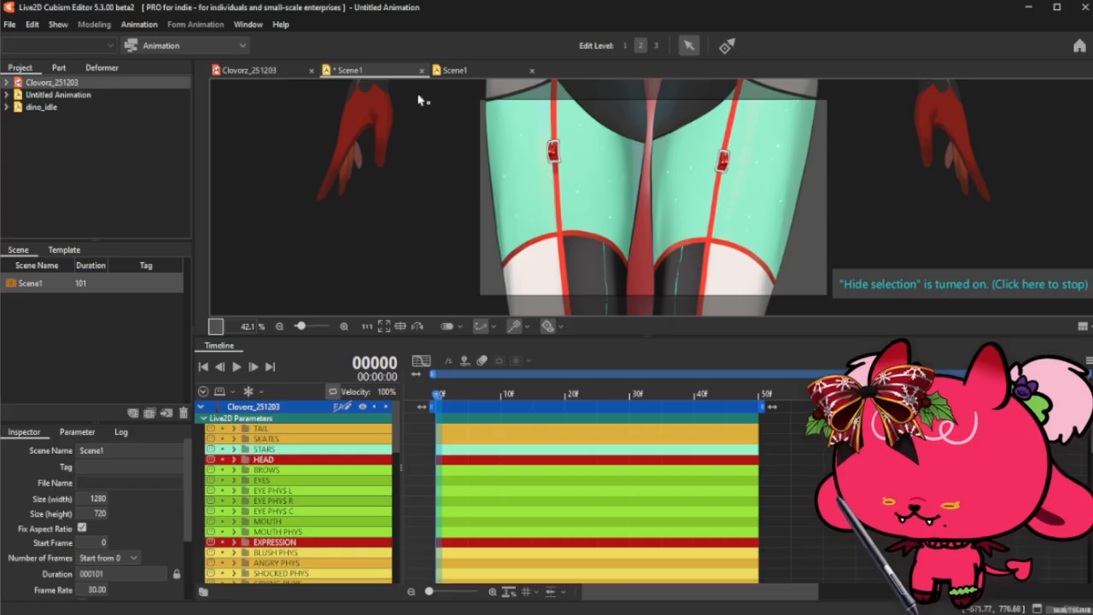
- Return to the dino_idle scene and examine where the IDLES keyframes end on the timeline
click(471, 71)
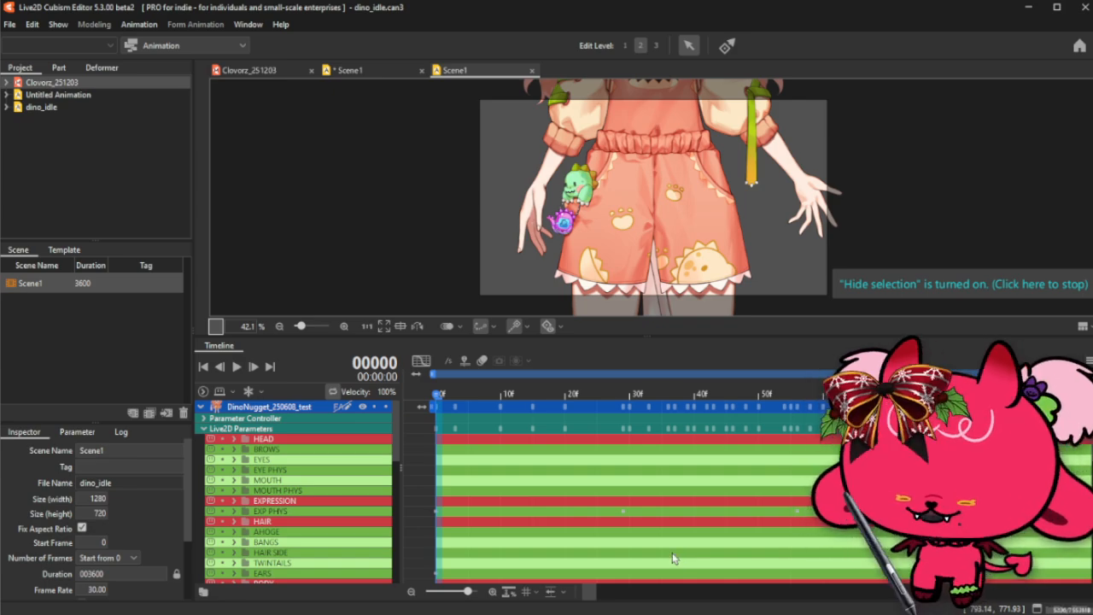
scroll(578, 500, down, 5)
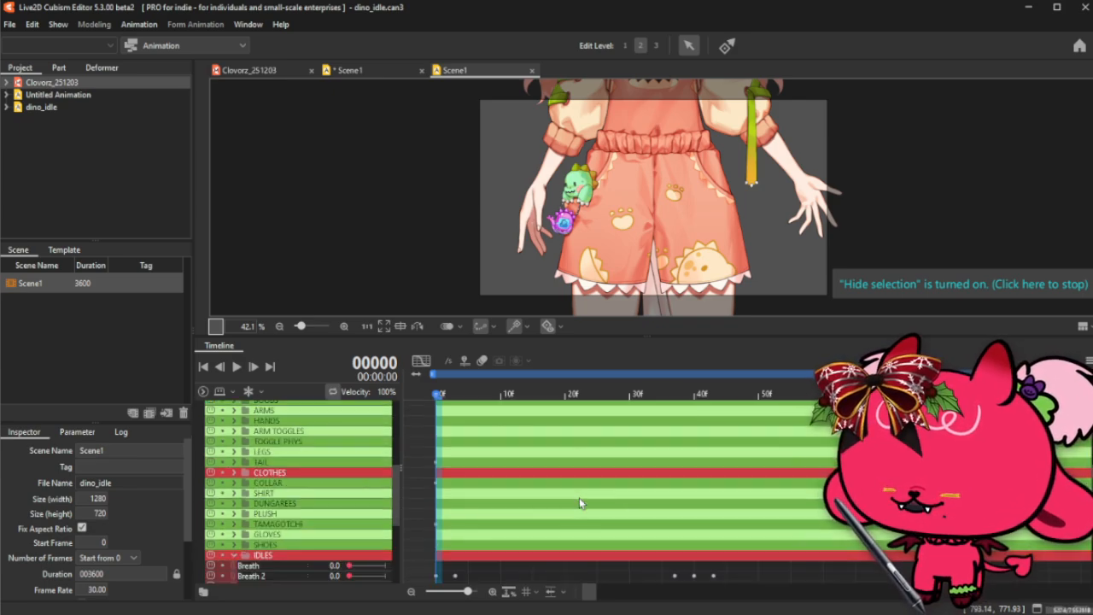
scroll(579, 502, down, 4)
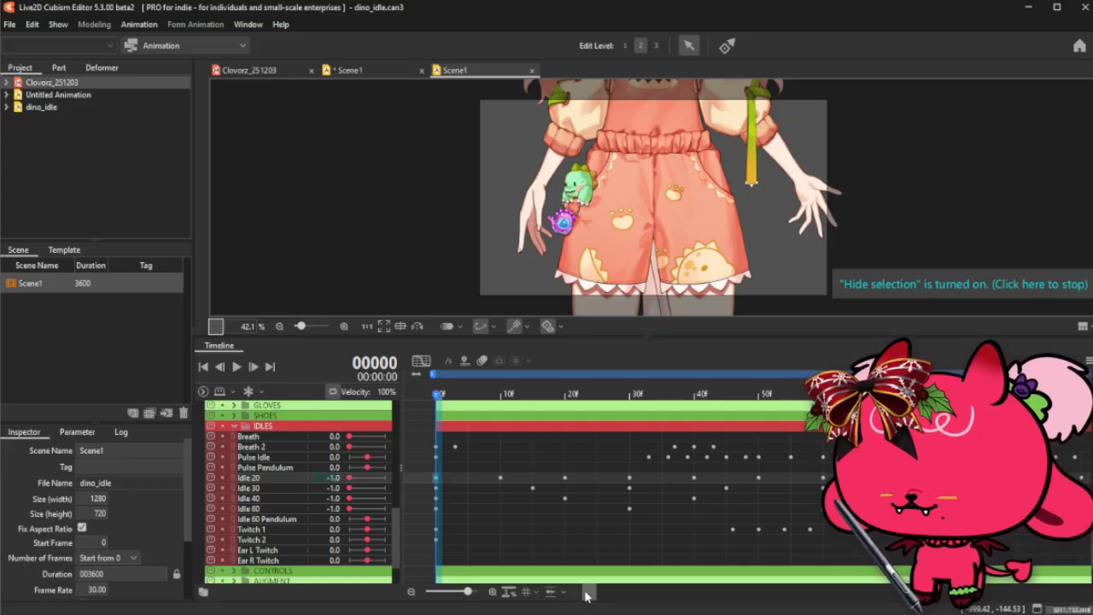
drag(585, 595, 647, 602)
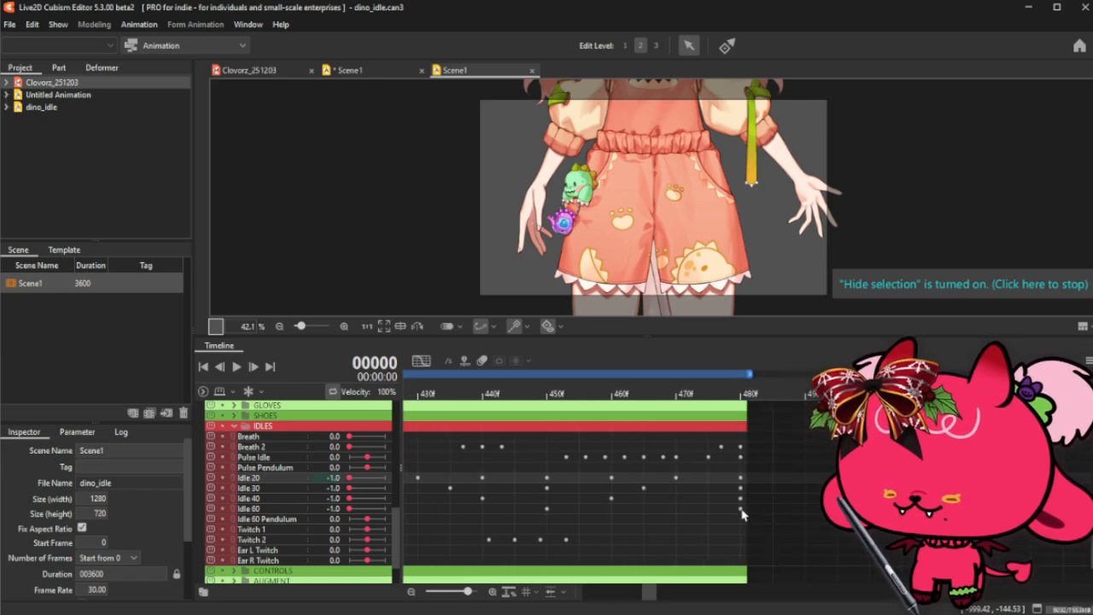
- Select and copy the Idle 20, 30, 40 and 60 keyframes through frame 480 in dino_idle, and return to the Untitled Animation scene
shift+click(741, 509)
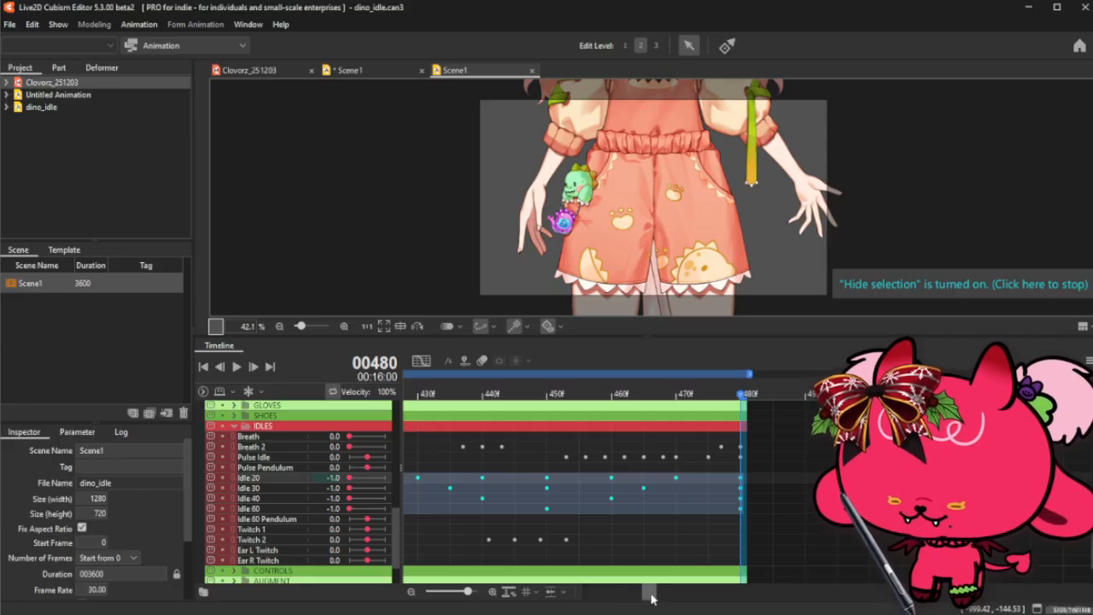
drag(649, 597, 538, 604)
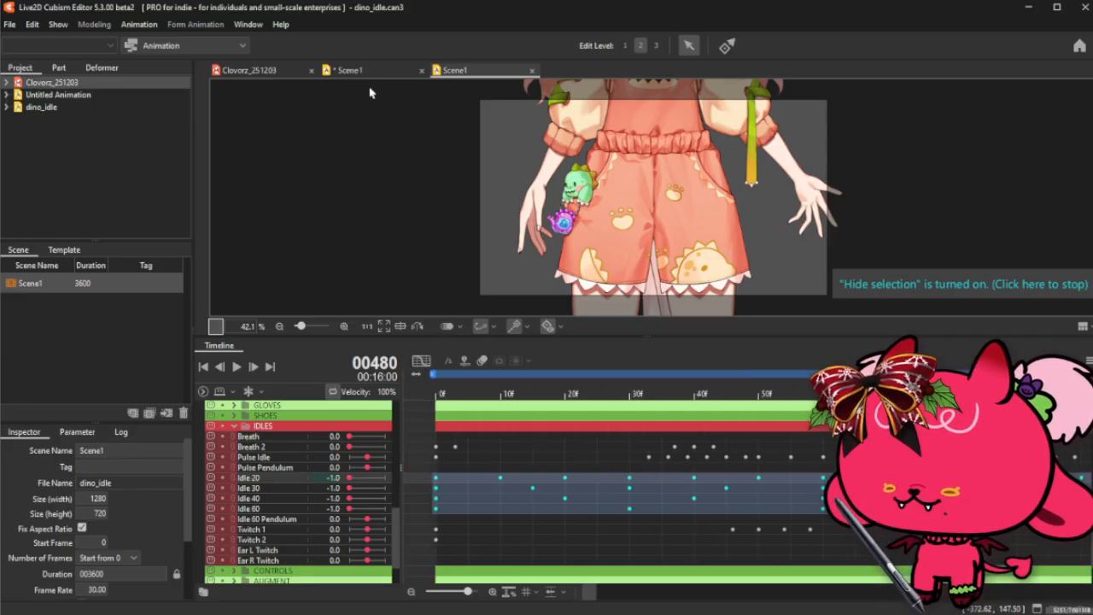
click(350, 71)
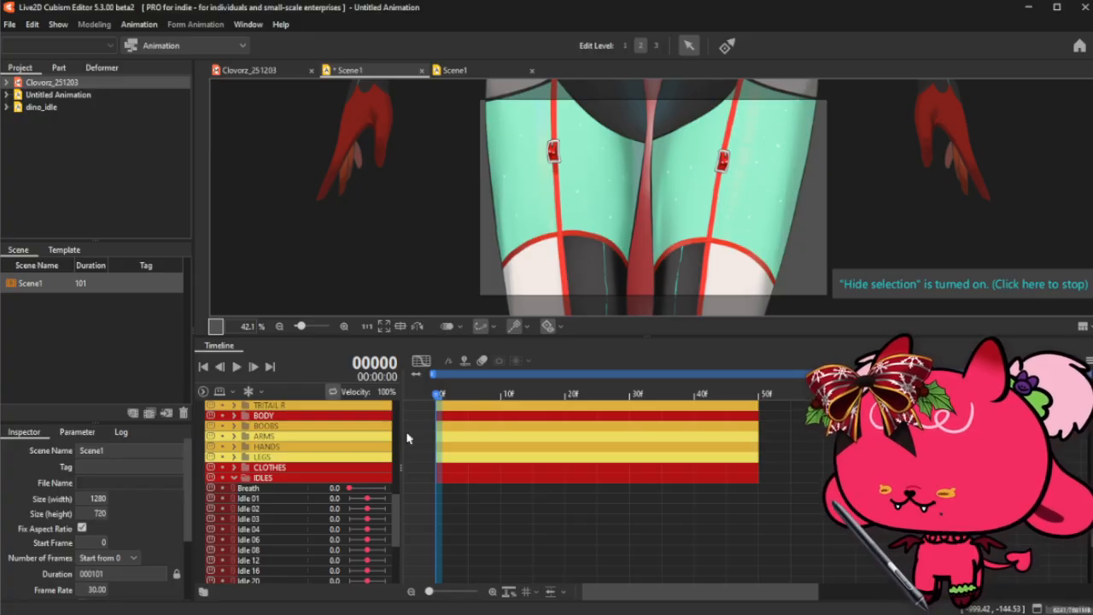
- Set the Untitled Animation scene's duration to 481 frames
double_click(101, 574)
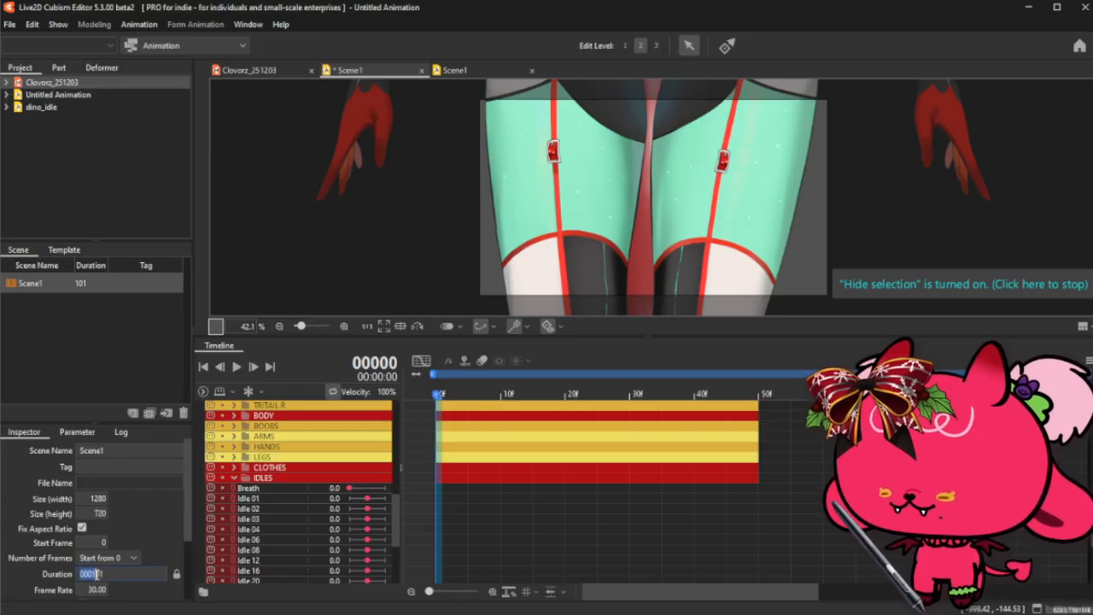
drag(103, 574, 90, 575)
key(BackSpace)
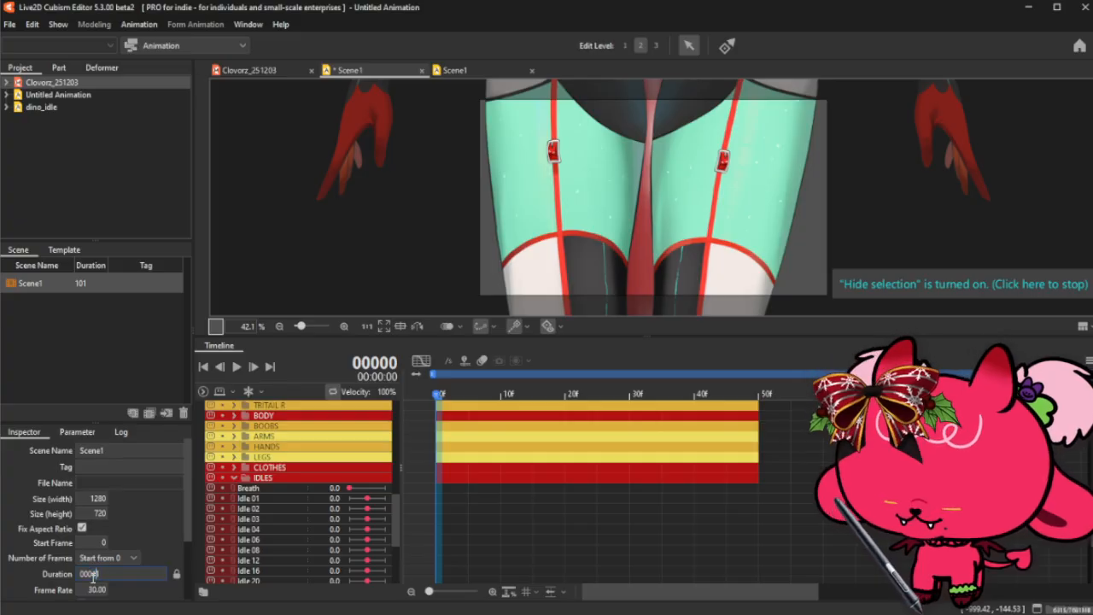
text(481)
key(Return)
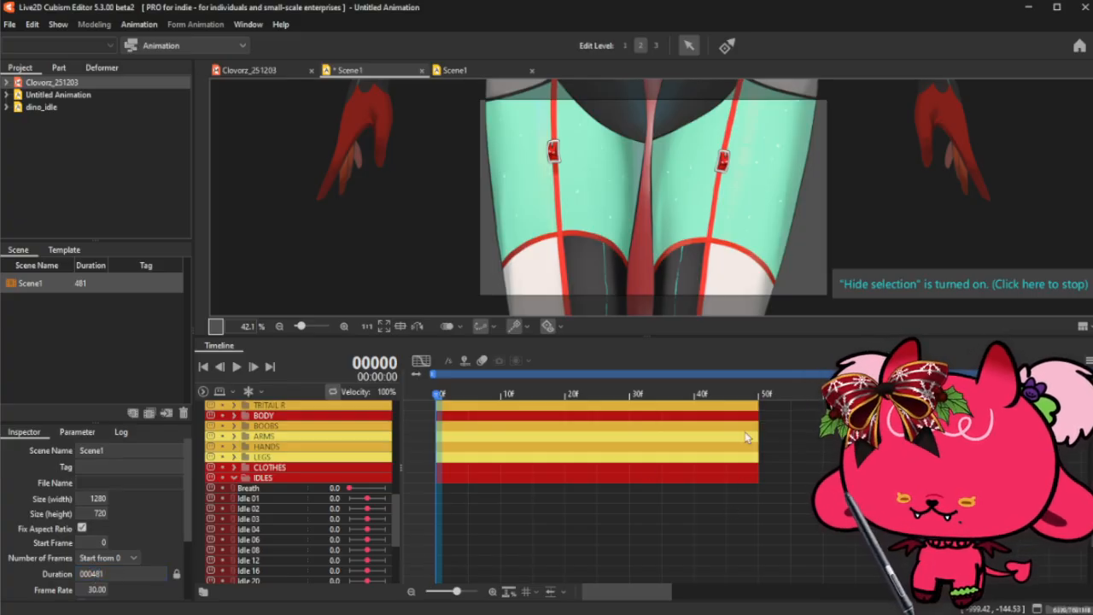
- Lengthen the Clovorz_251203 model track to about frame 100
click(411, 590)
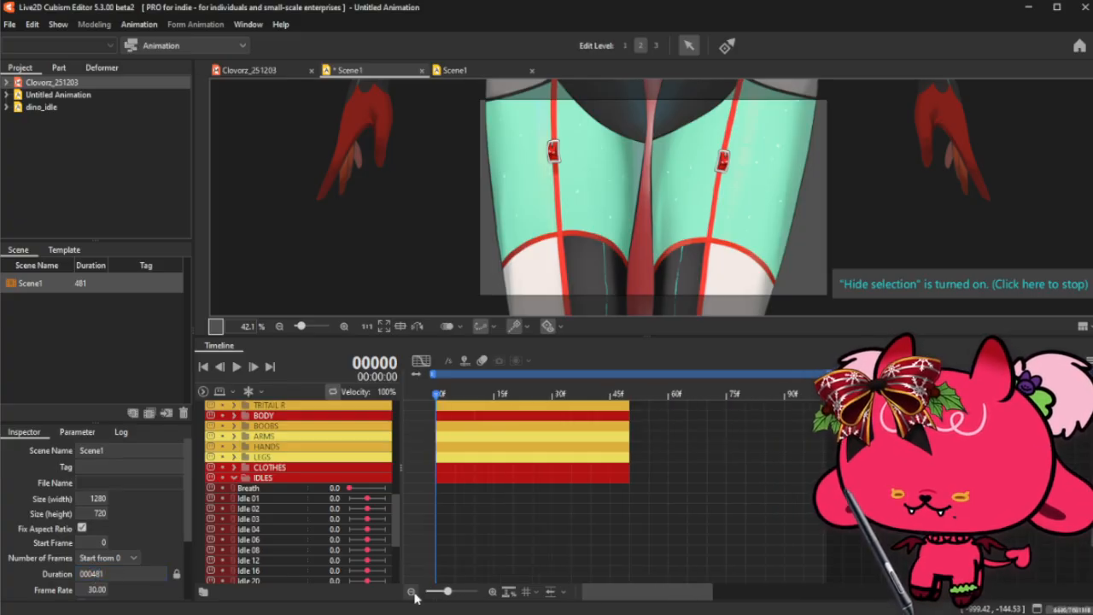
click(681, 417)
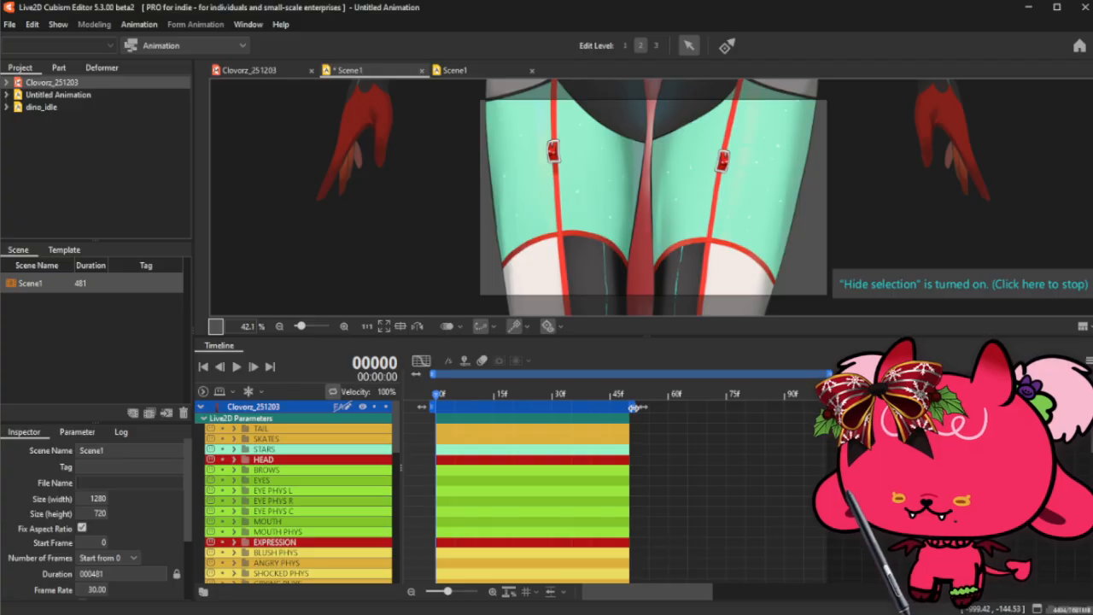
drag(634, 407, 862, 409)
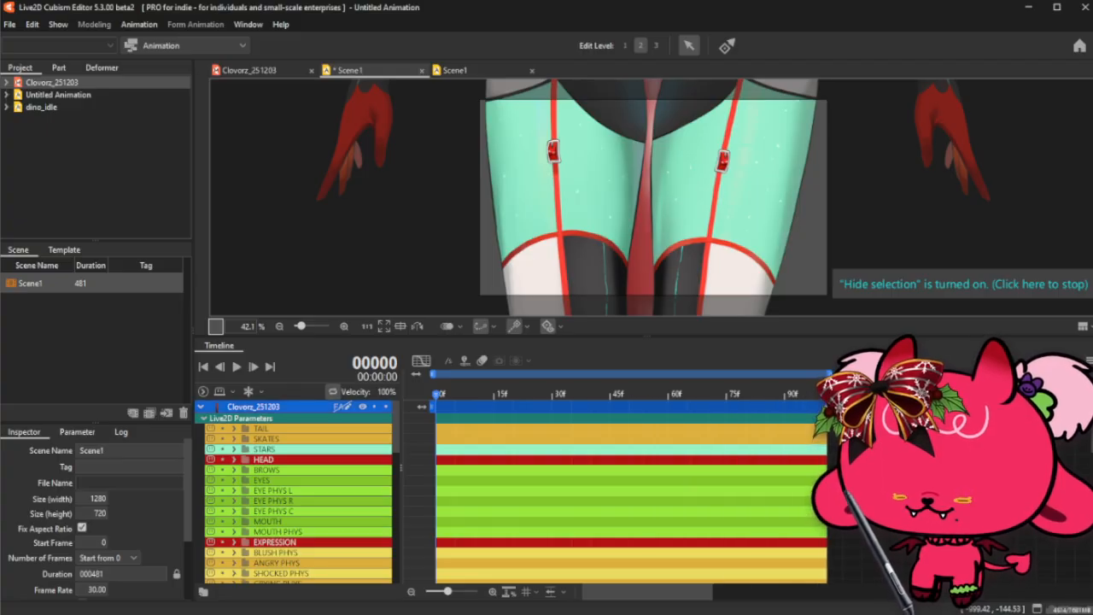
- Paste the copied idle keyframes into the IDLES parameter group starting at frame 0
scroll(419, 448, down, 5)
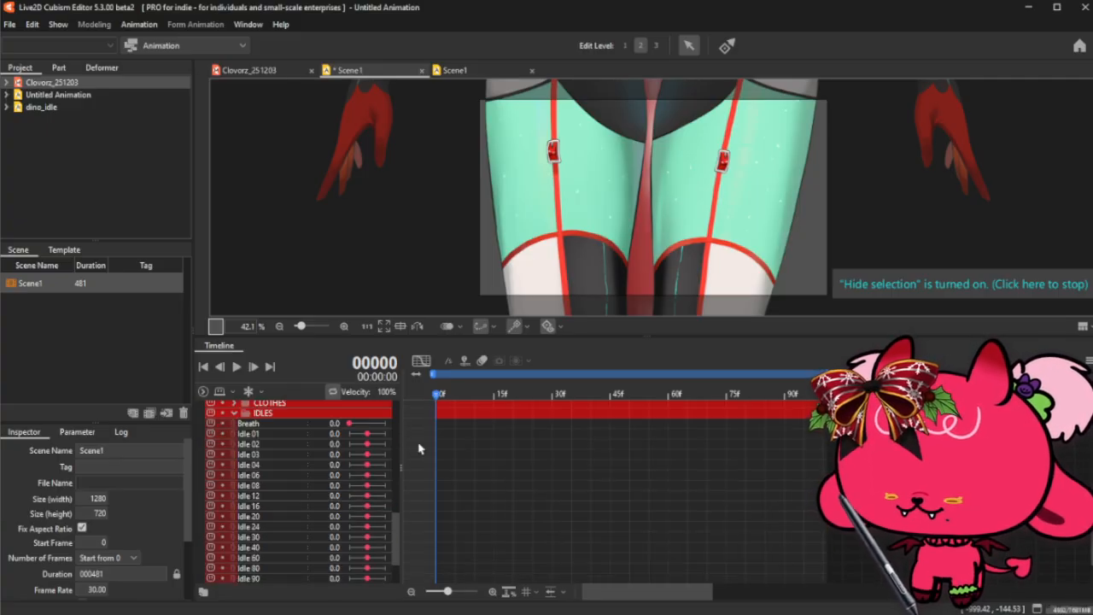
click(436, 435)
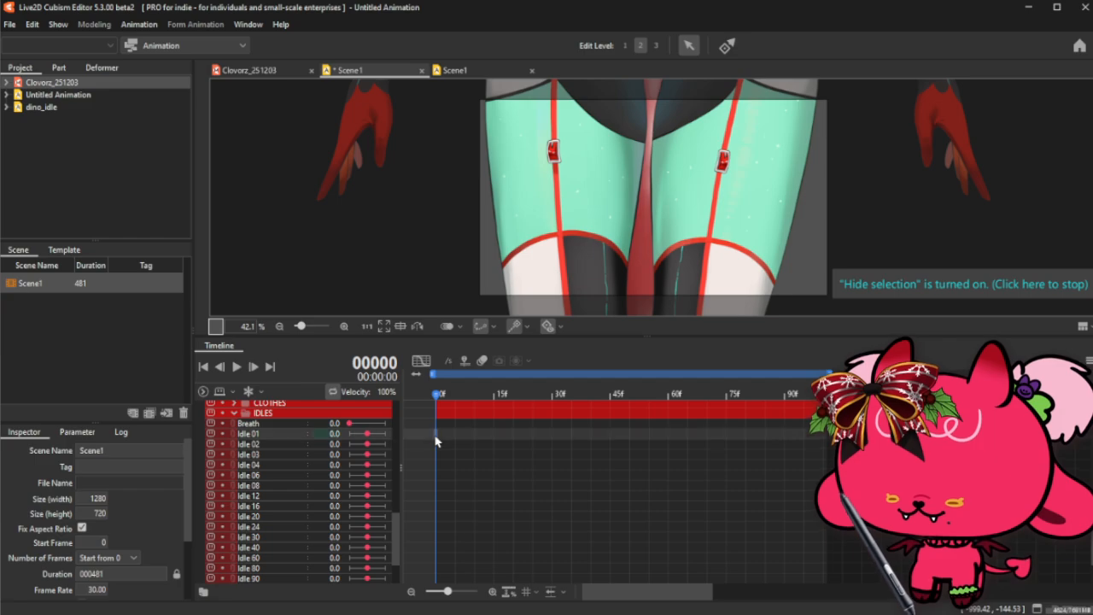
key(ctrl+v)
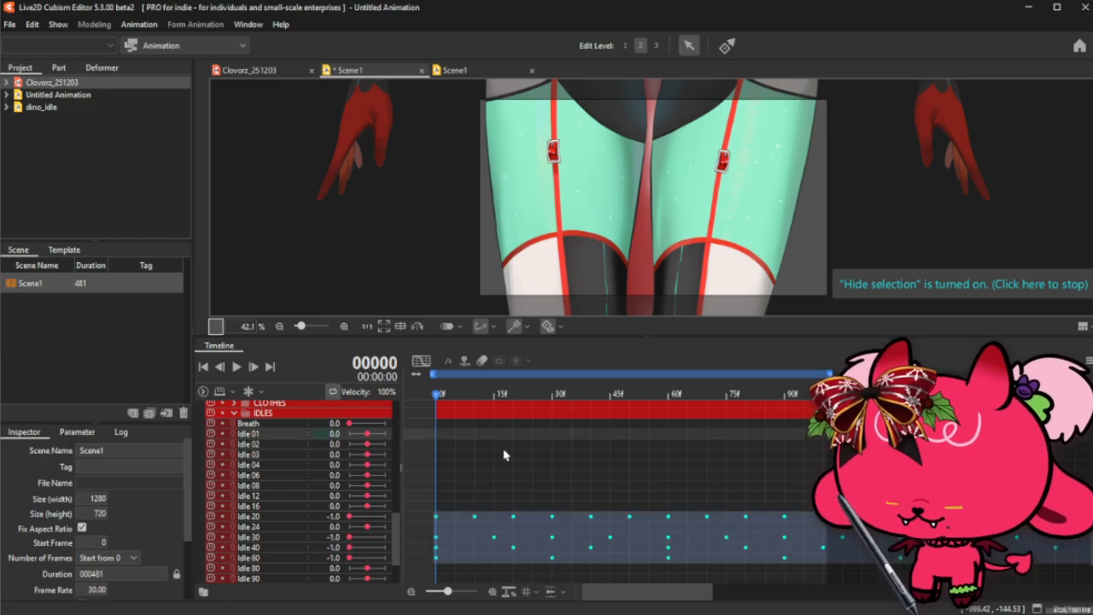
- Extend the work area and the Clovorz_251203 model track to the last pasted keyframes at frame 480
click(410, 590)
click(411, 591)
click(411, 591)
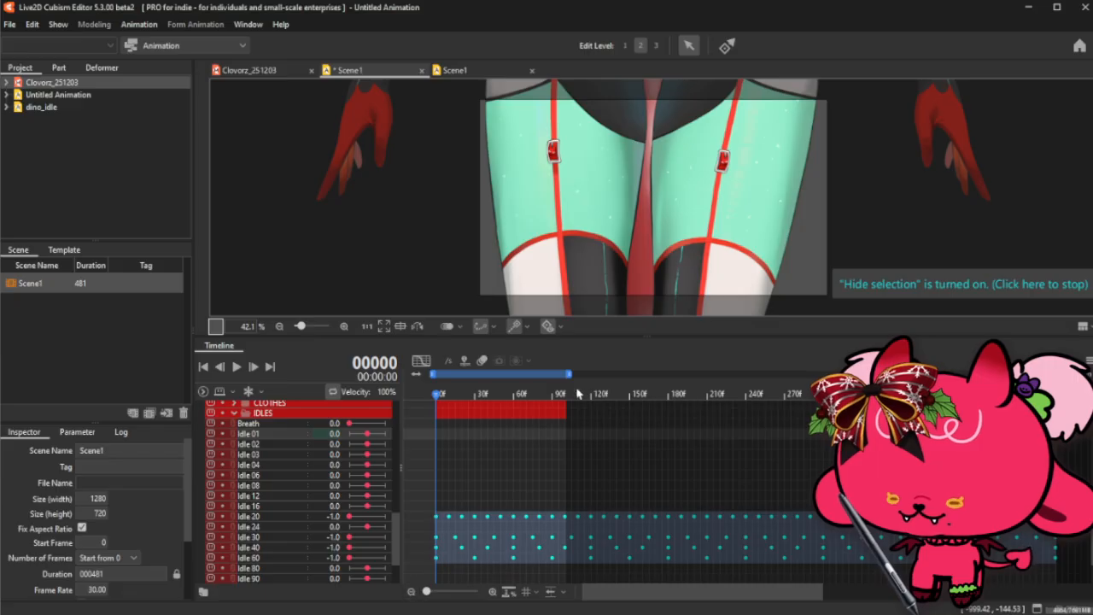
drag(569, 374, 1057, 375)
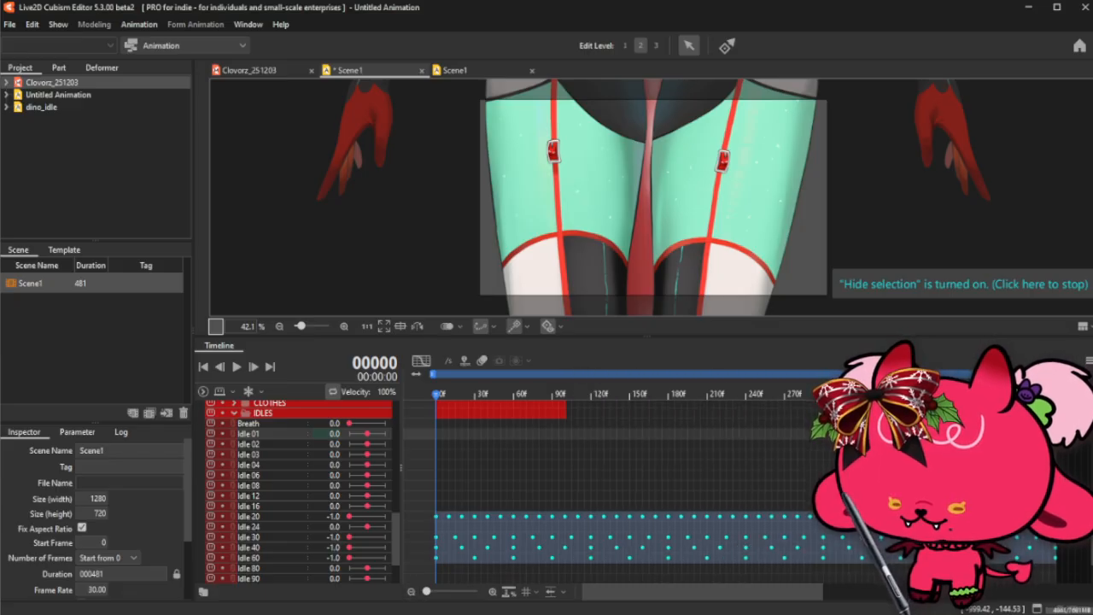
scroll(545, 414, up, 10)
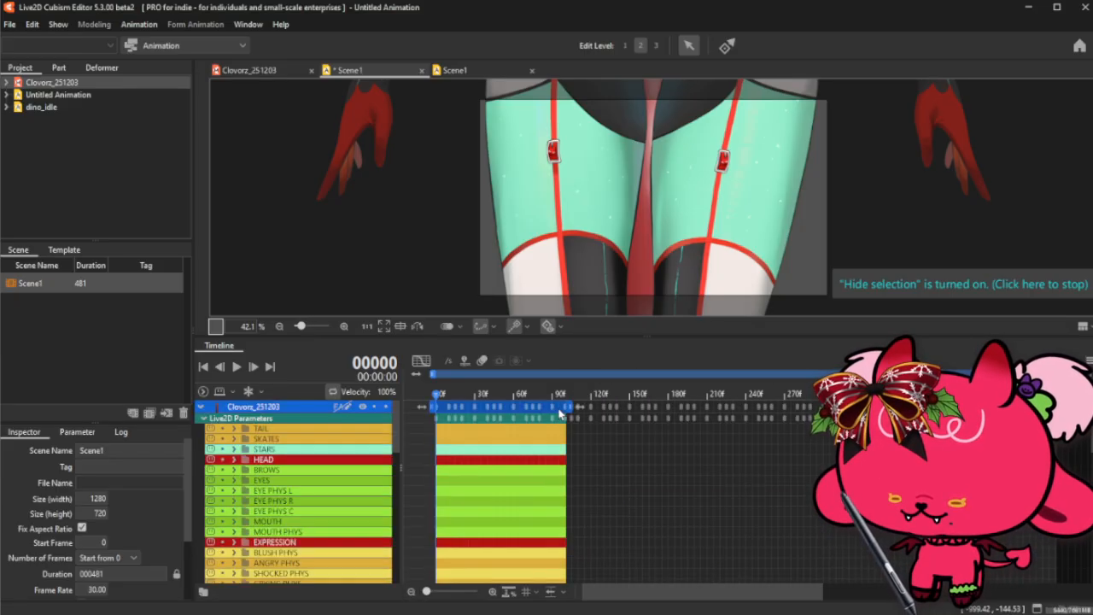
drag(563, 411, 1057, 412)
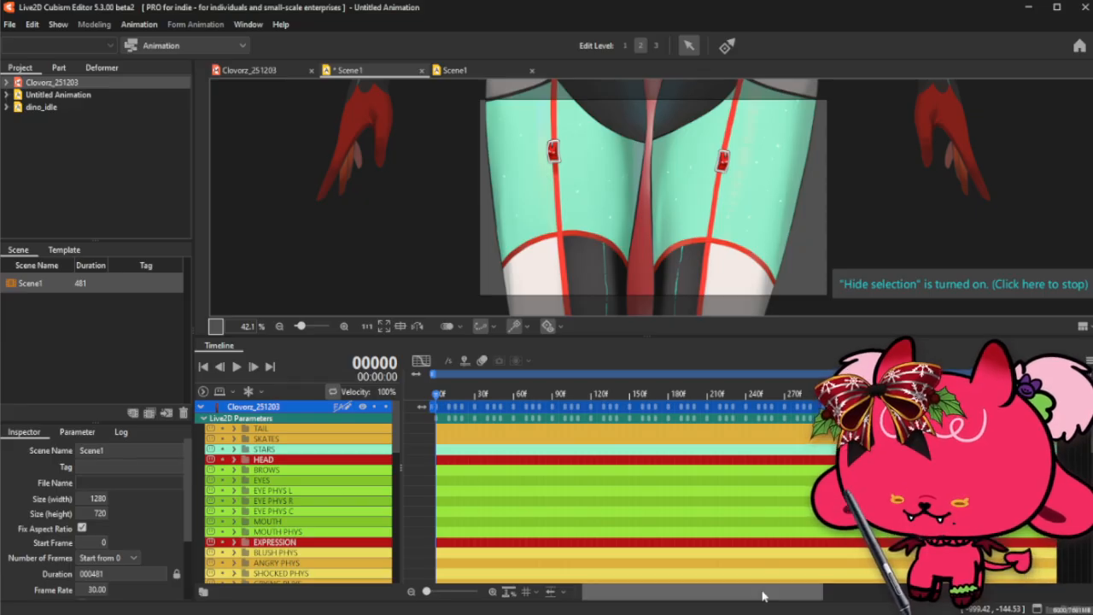
- Shorten the scene's duration to 480 frames at the end of the timeline
drag(763, 595, 858, 595)
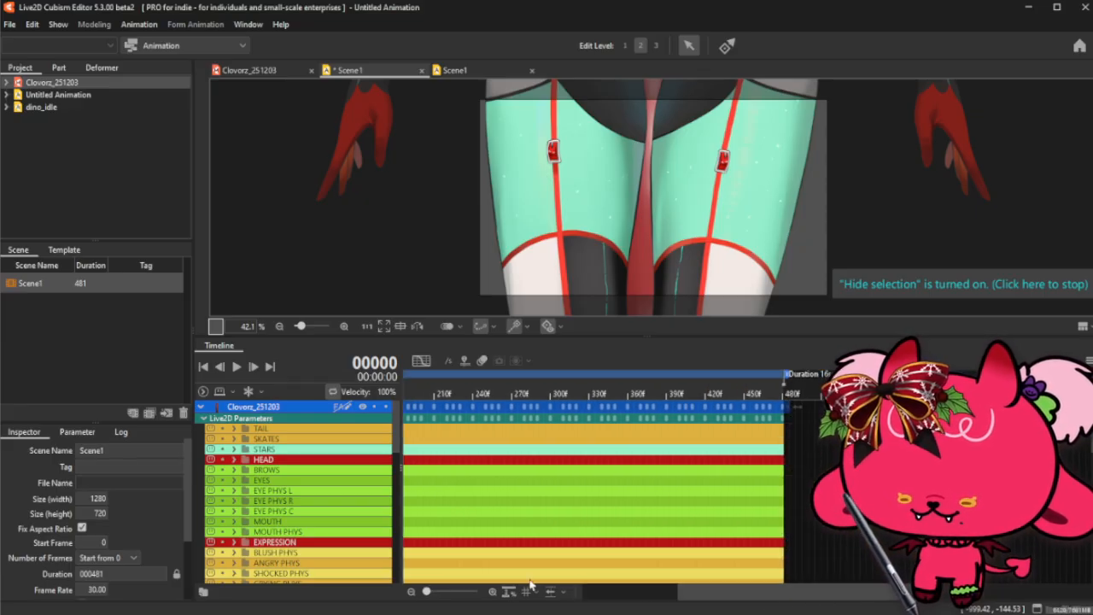
click(493, 591)
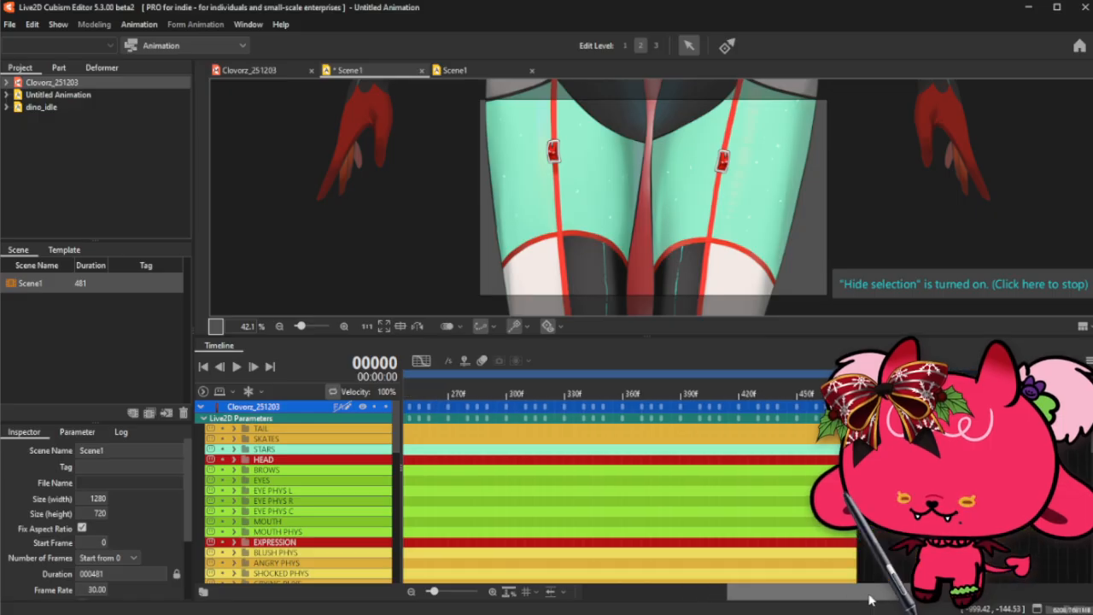
click(493, 591)
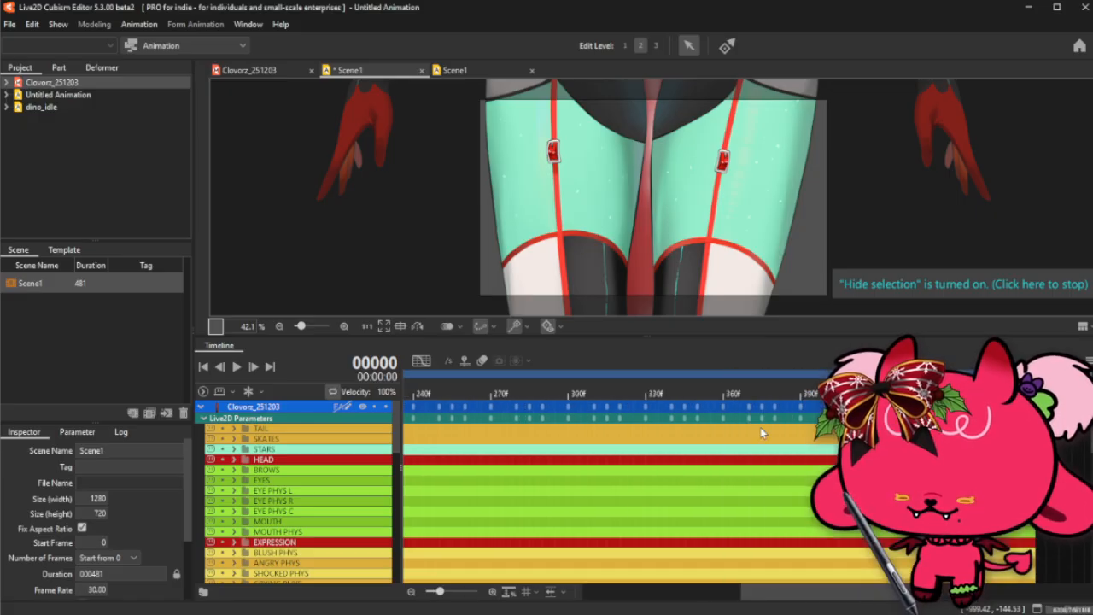
drag(842, 591, 932, 591)
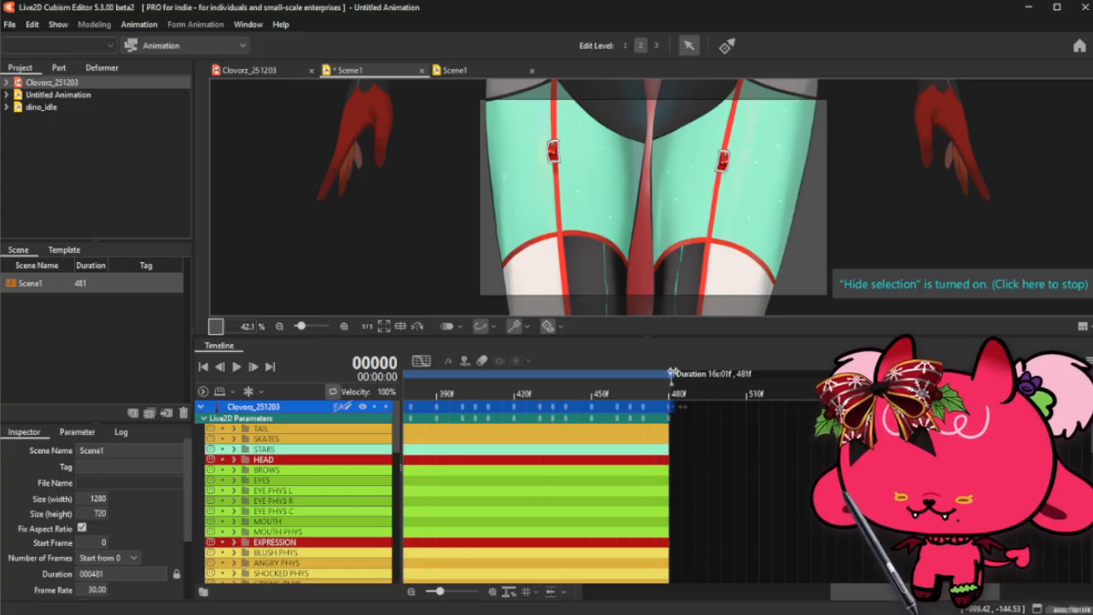
drag(672, 373, 662, 388)
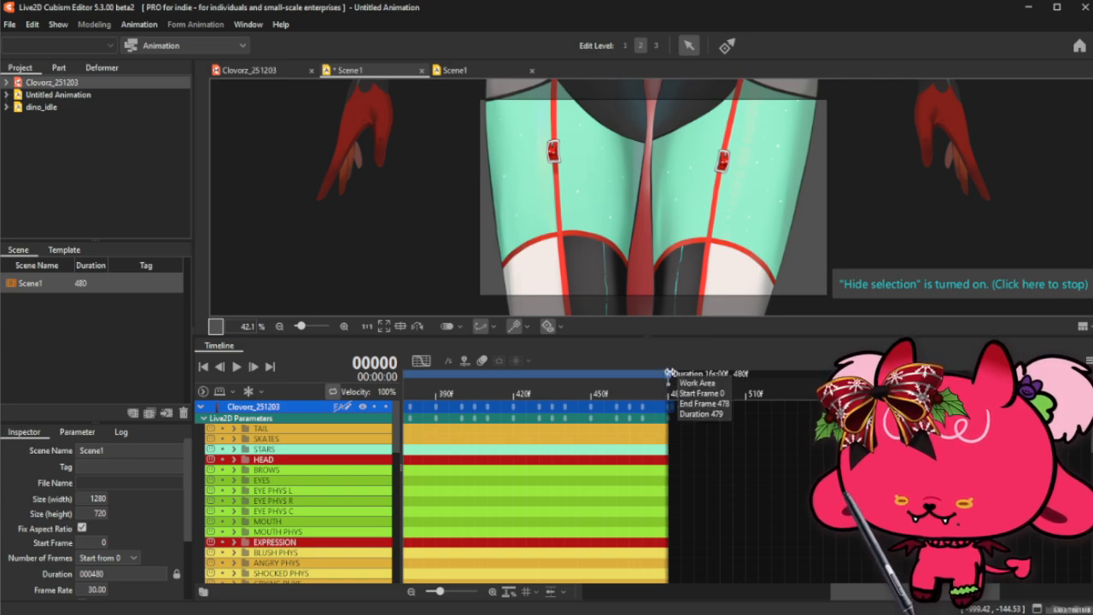
- Deselect the pasted keyframes and place the playhead at frame 0 on the Idle 80 row
scroll(704, 461, down, 10)
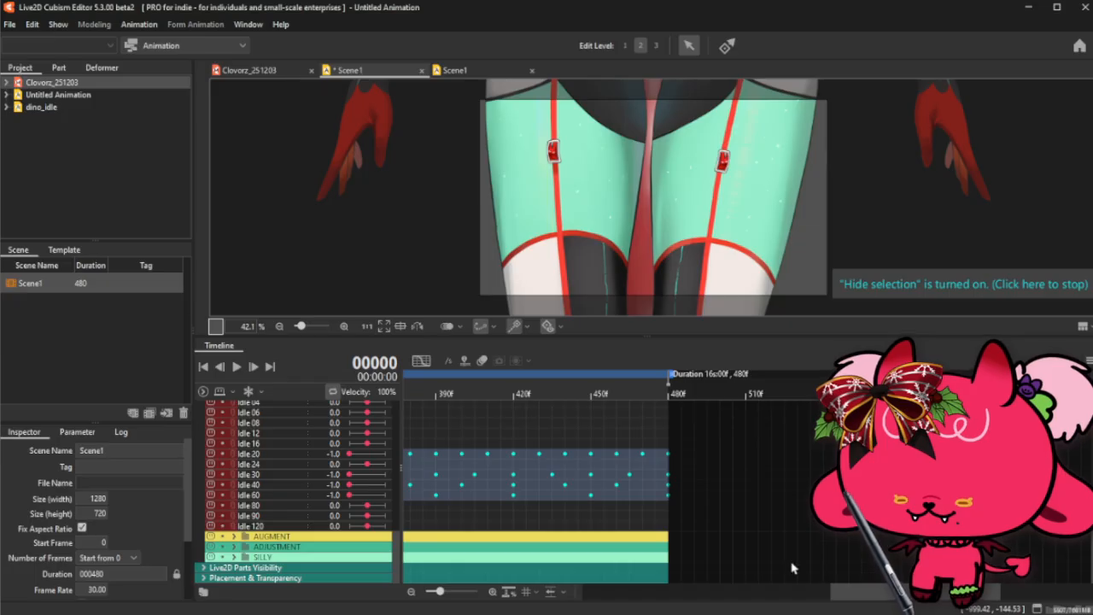
drag(834, 591, 585, 584)
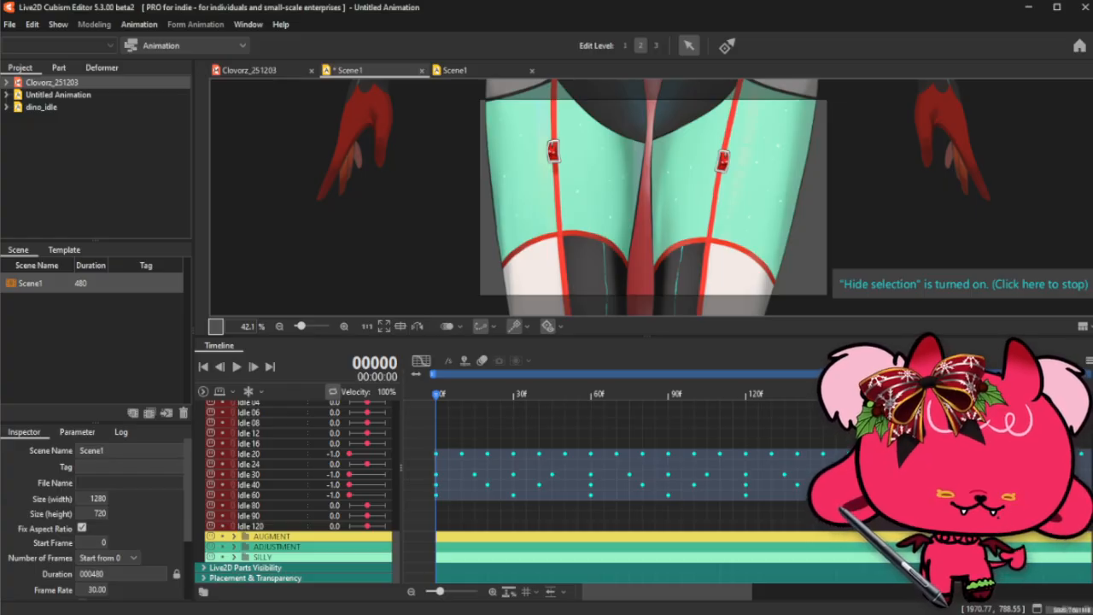
click(529, 509)
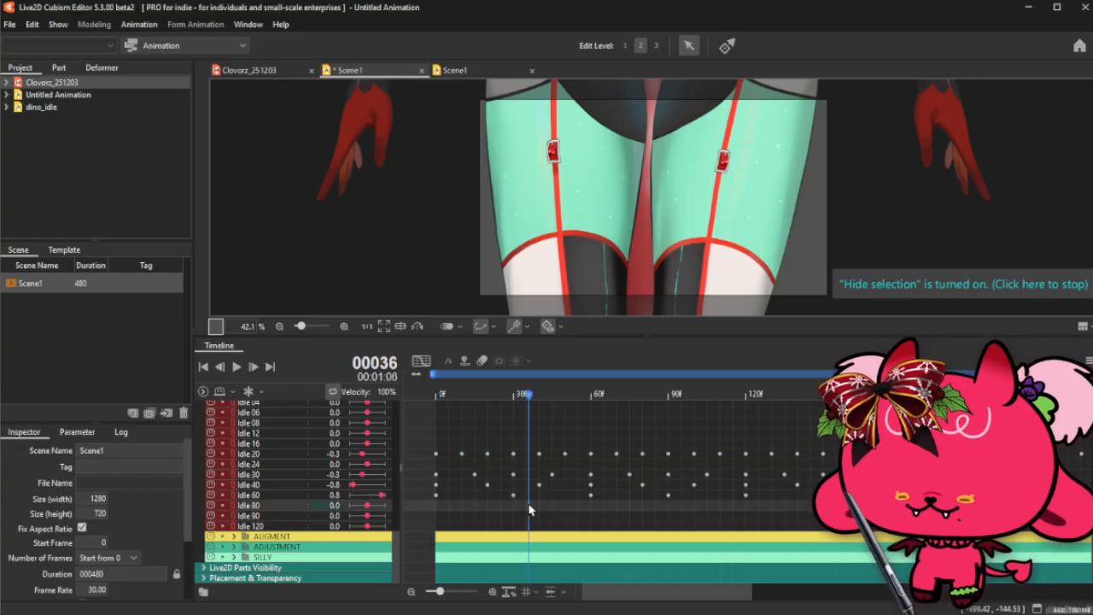
click(442, 509)
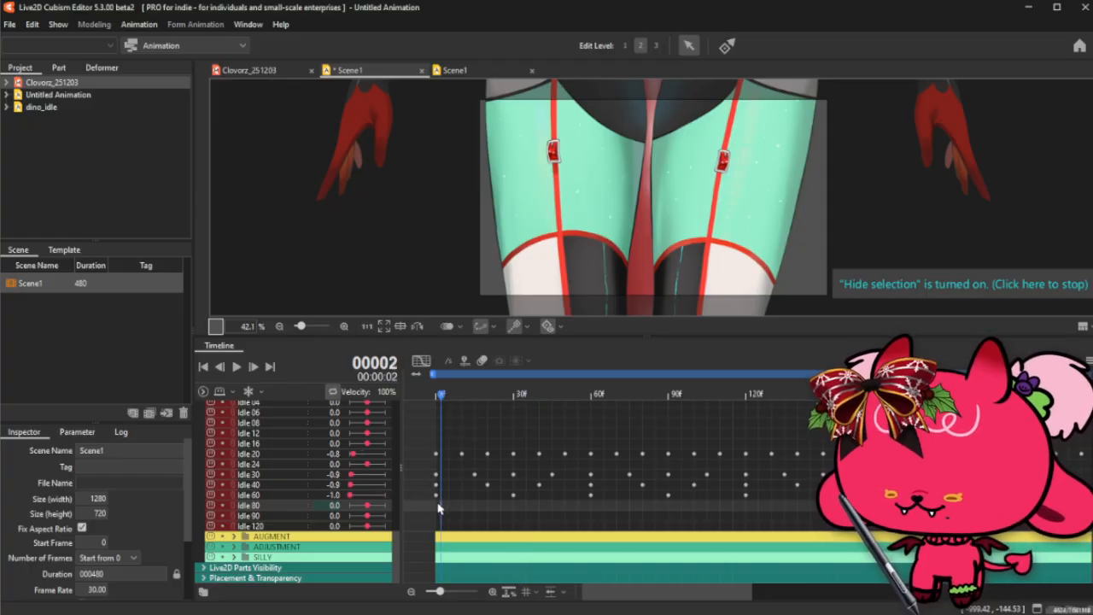
drag(438, 507, 434, 510)
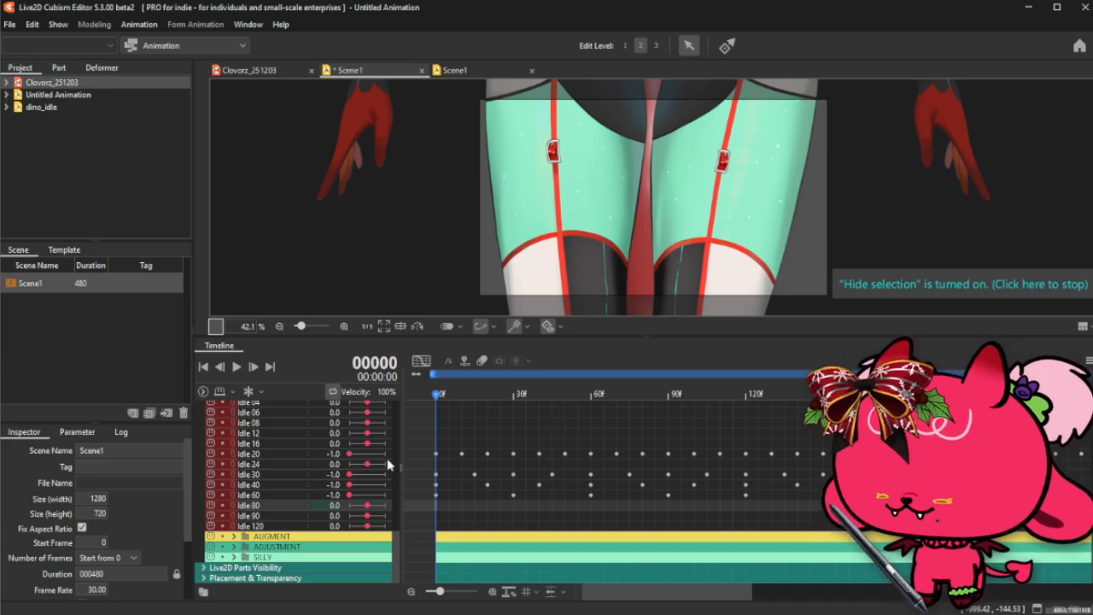
- Select and copy the Idle 40 keyframes from frame 0 to frame 240
click(434, 474)
click(436, 509)
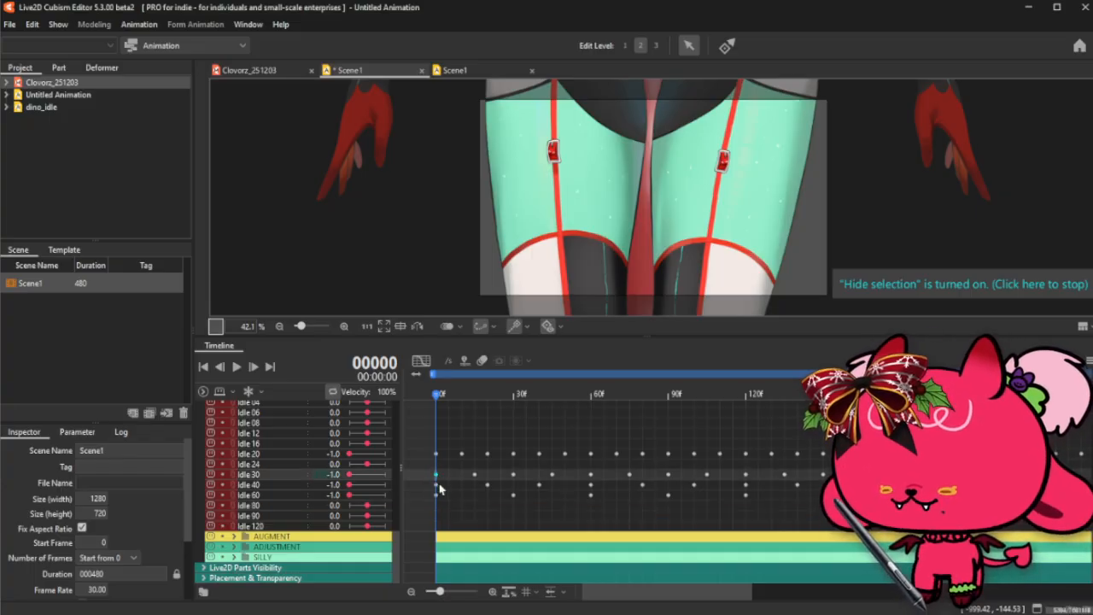
click(439, 487)
click(436, 491)
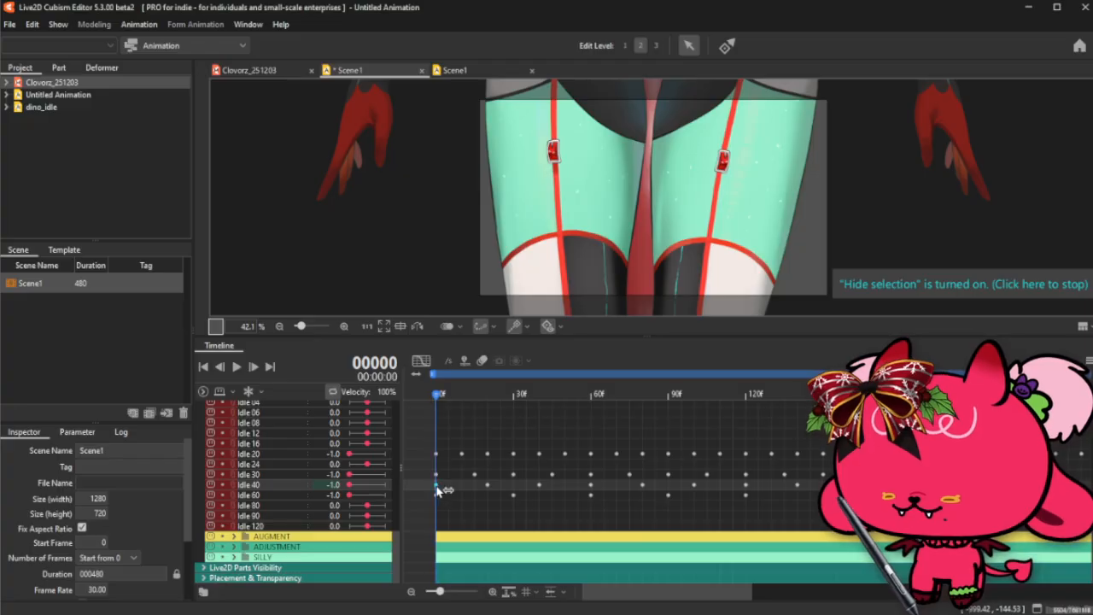
drag(613, 593, 857, 596)
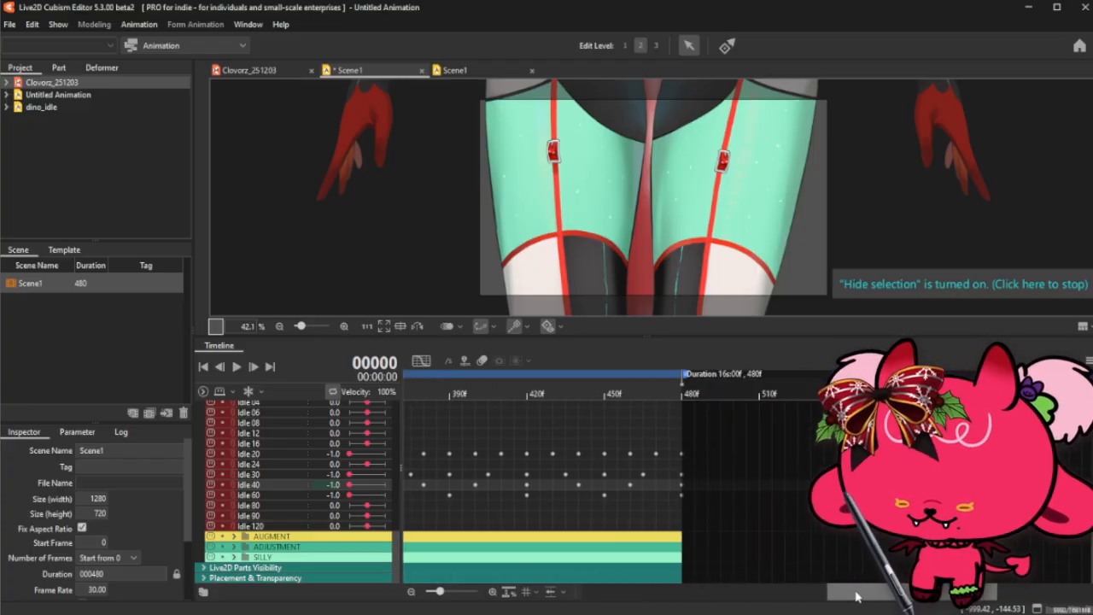
click(688, 487)
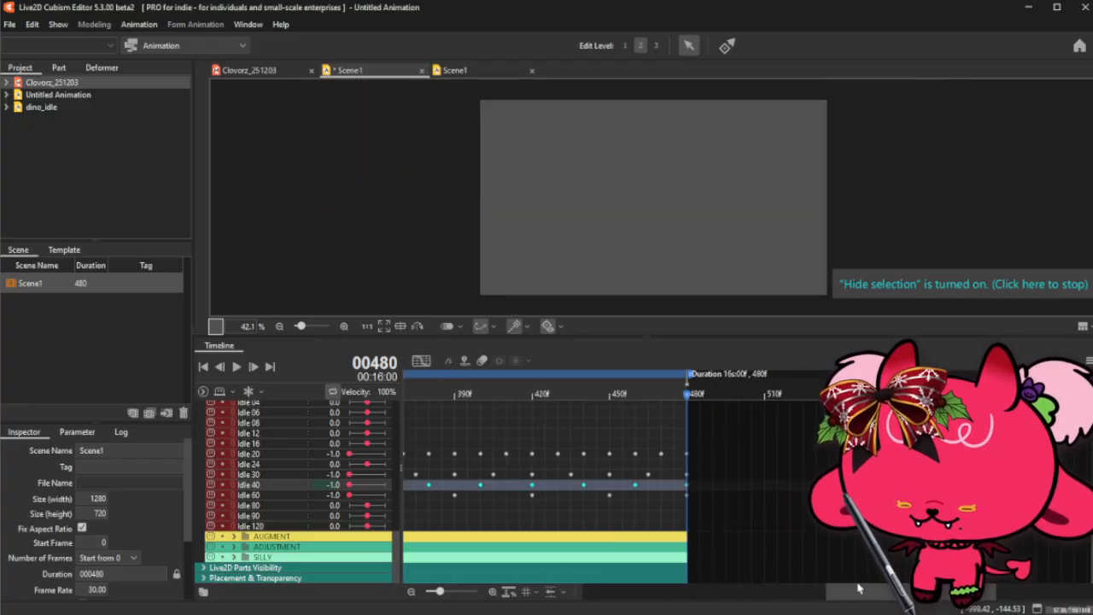
drag(868, 594, 698, 598)
click(749, 486)
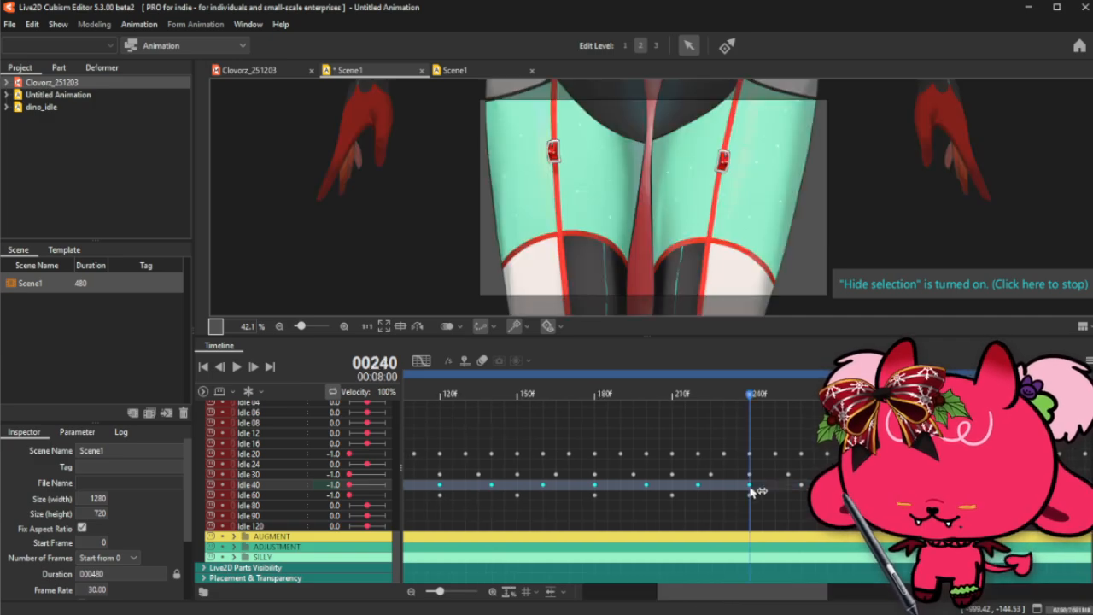
- Try to paste the copied Idle 40 keyframes into the Idle 80 row at frame 0
drag(740, 597, 554, 603)
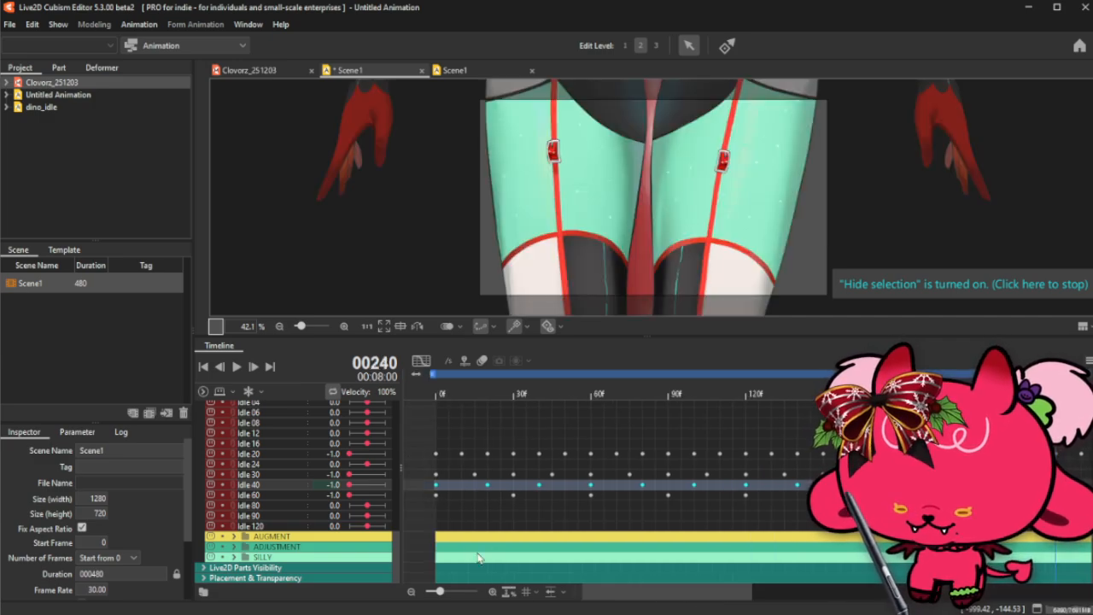
click(436, 510)
click(437, 511)
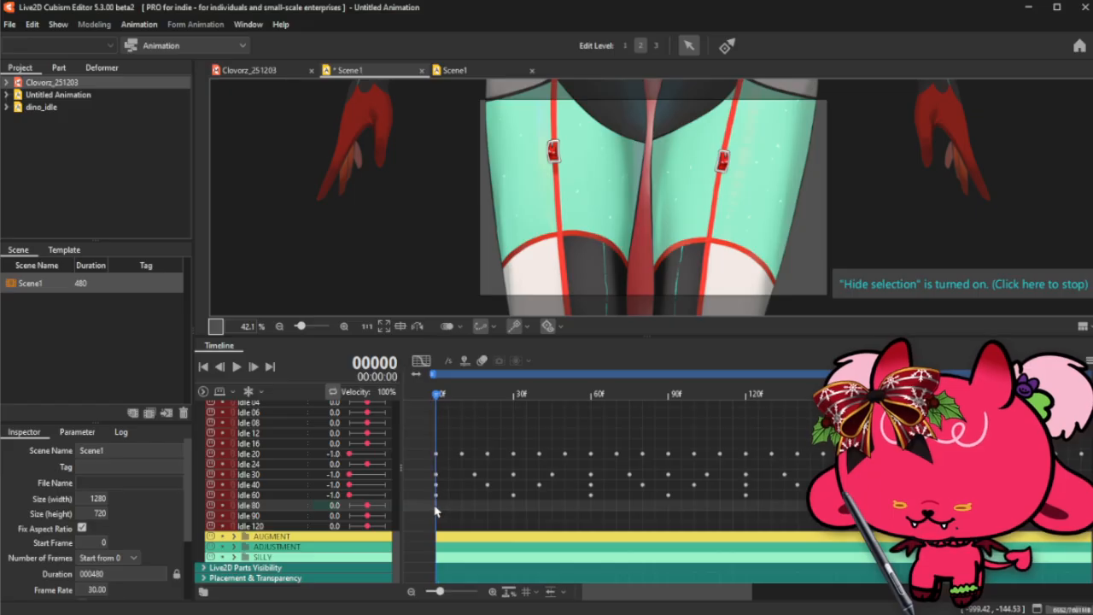
key(ctrl+v)
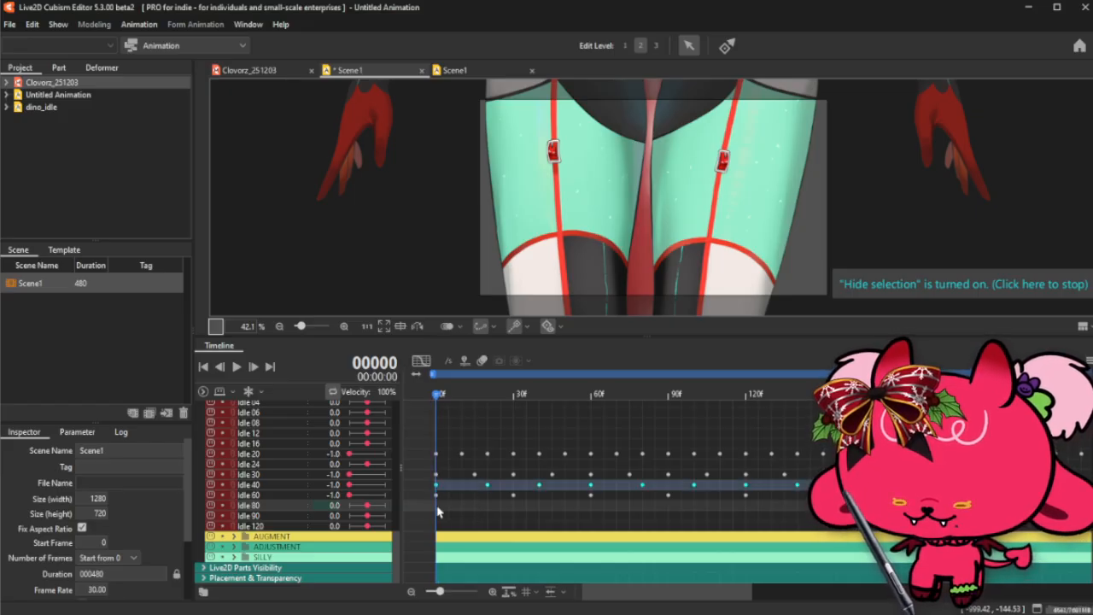
right_click(437, 511)
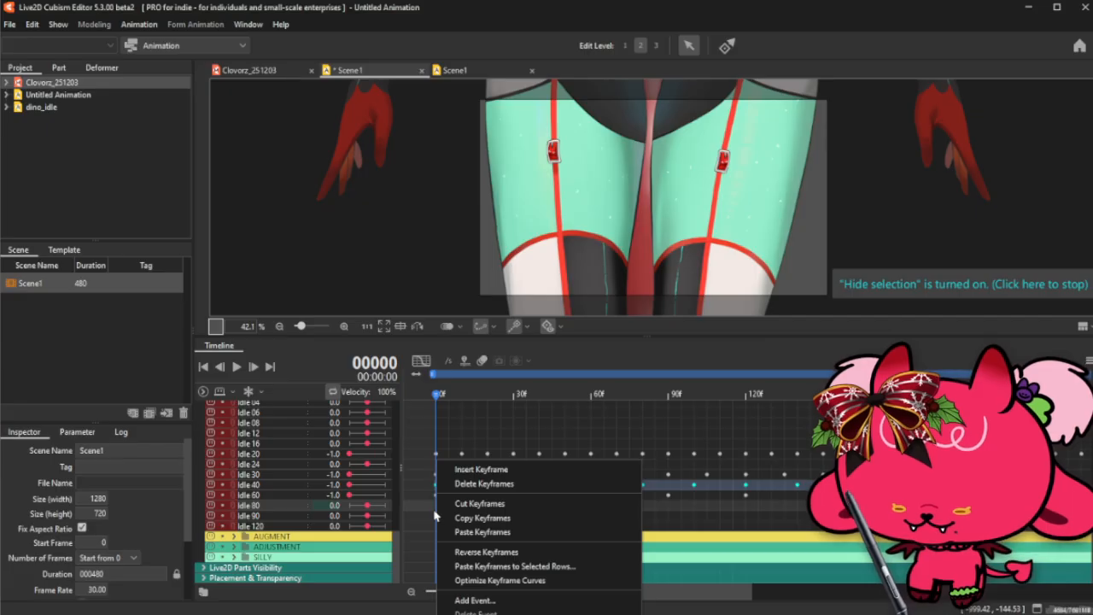
click(468, 532)
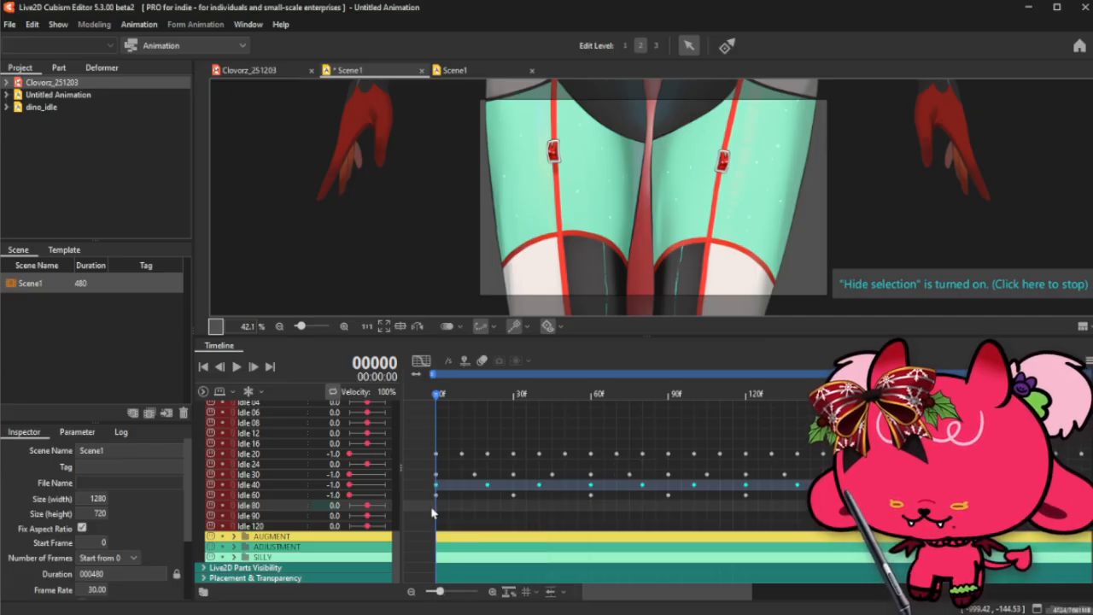
right_click(433, 512)
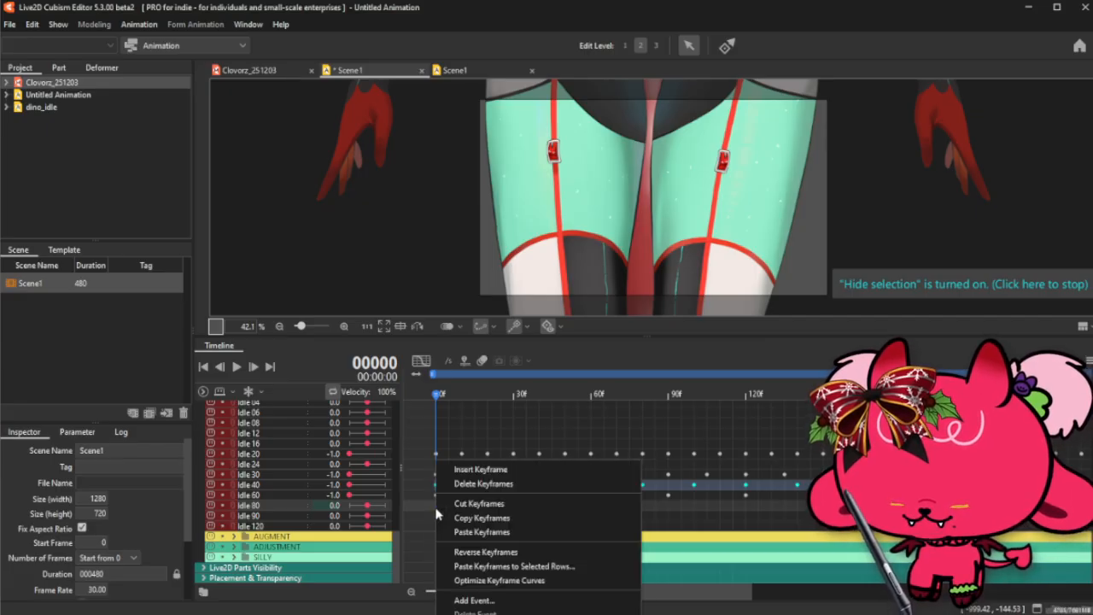
click(488, 566)
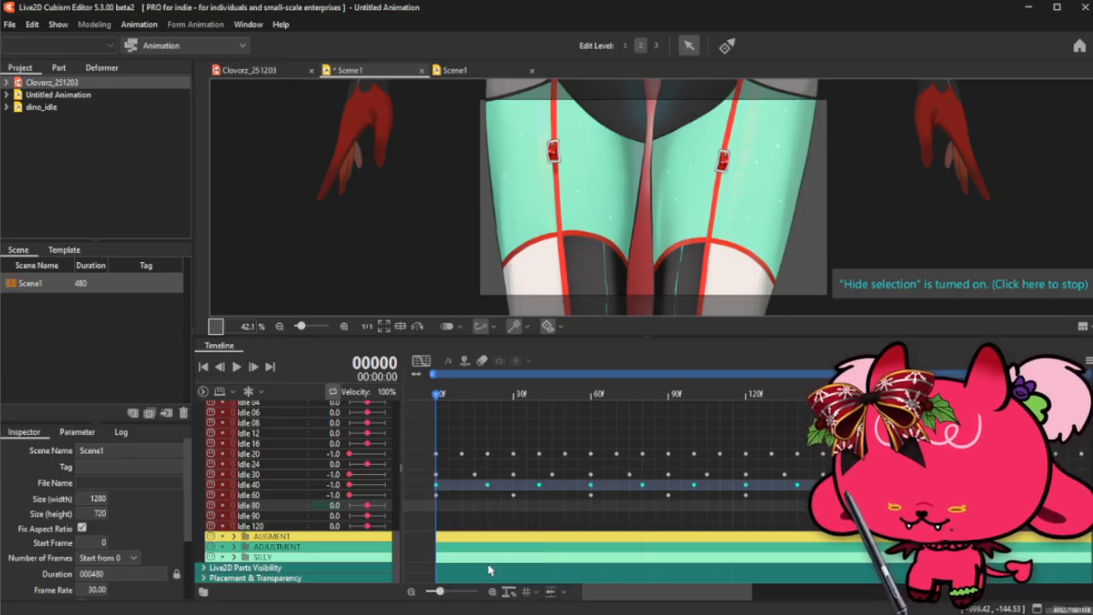
right_click(436, 510)
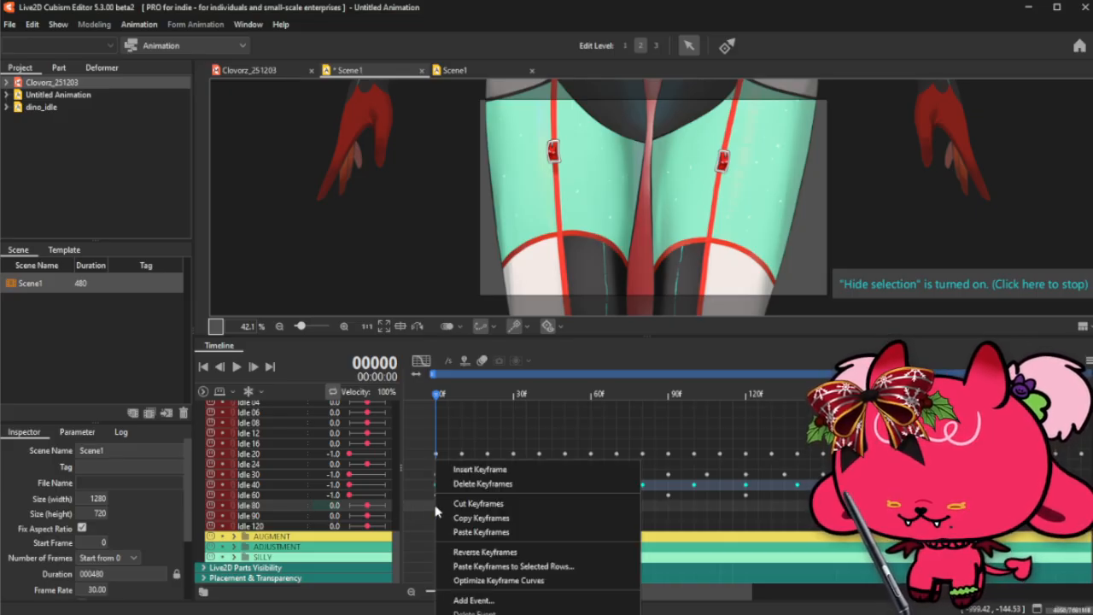
click(438, 423)
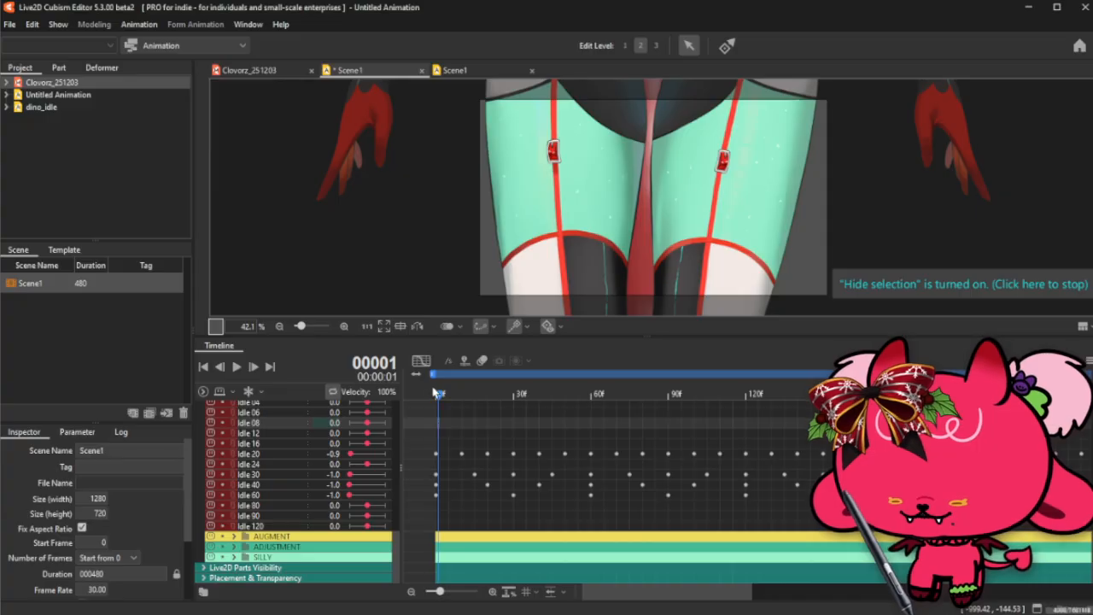
- Key the Idle 80 parameter at -1 on frame 0
click(436, 393)
click(435, 511)
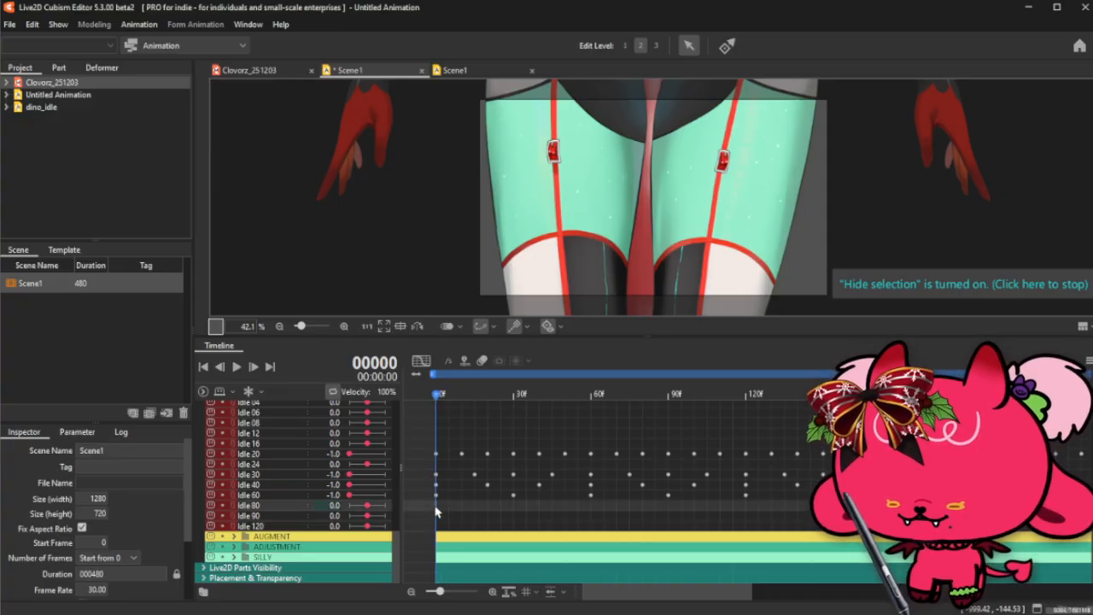
click(328, 505)
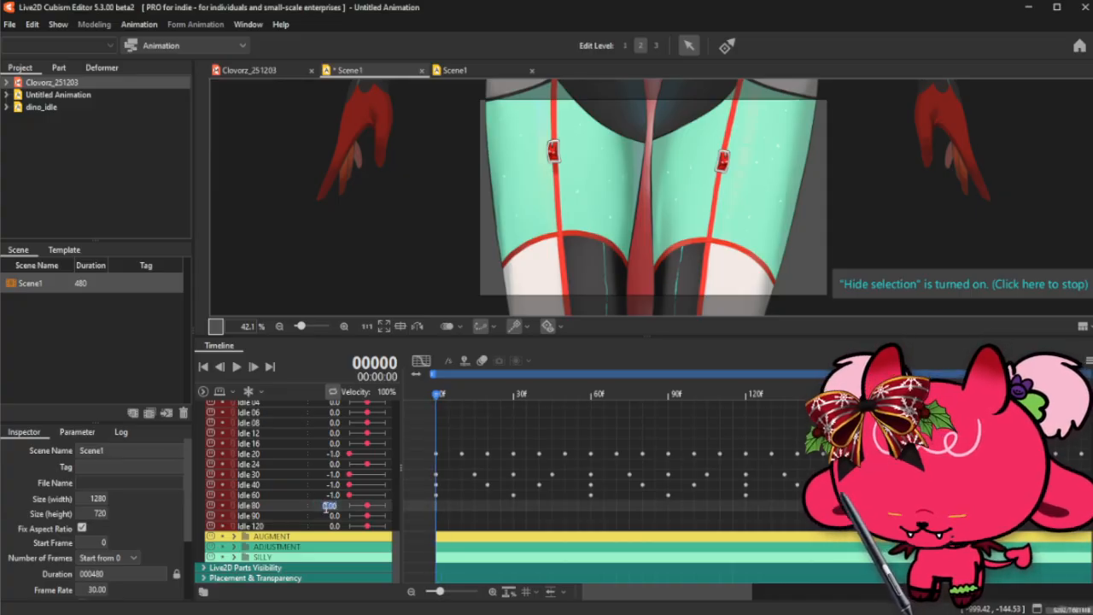
text(-1)
key(Return)
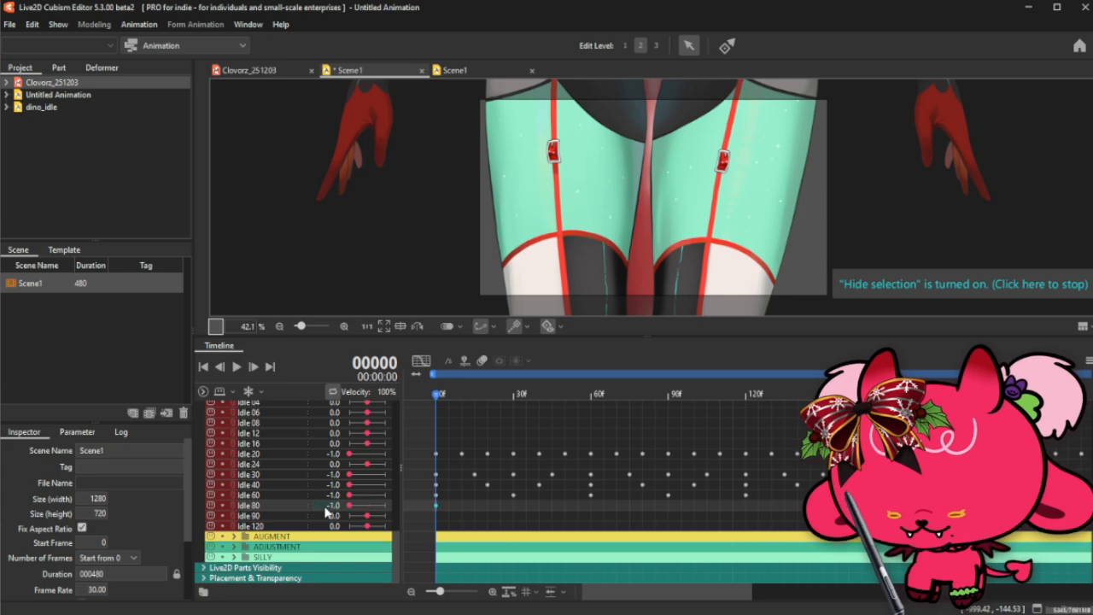
- Try frames 30 and 15 as the next Idle 80 key position, and undo the keyframe at frame 0
click(516, 397)
click(513, 400)
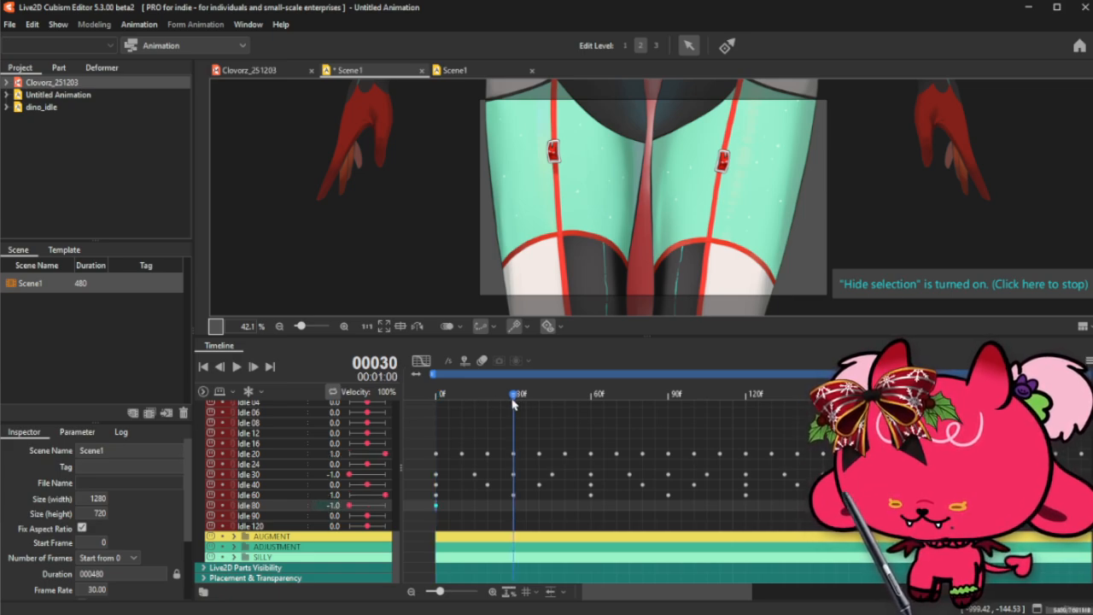
click(322, 506)
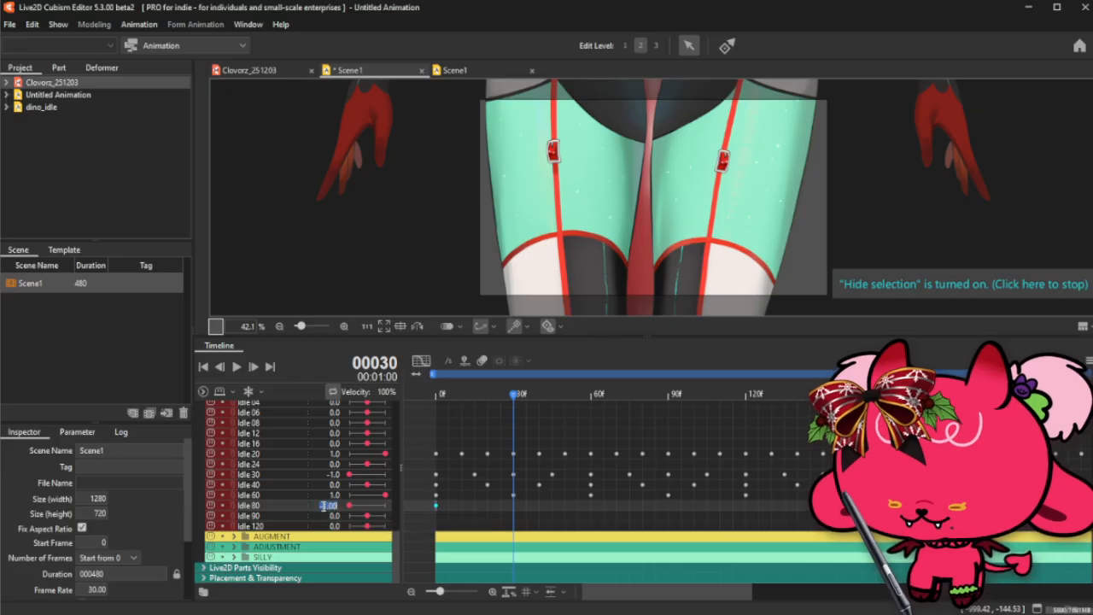
click(479, 400)
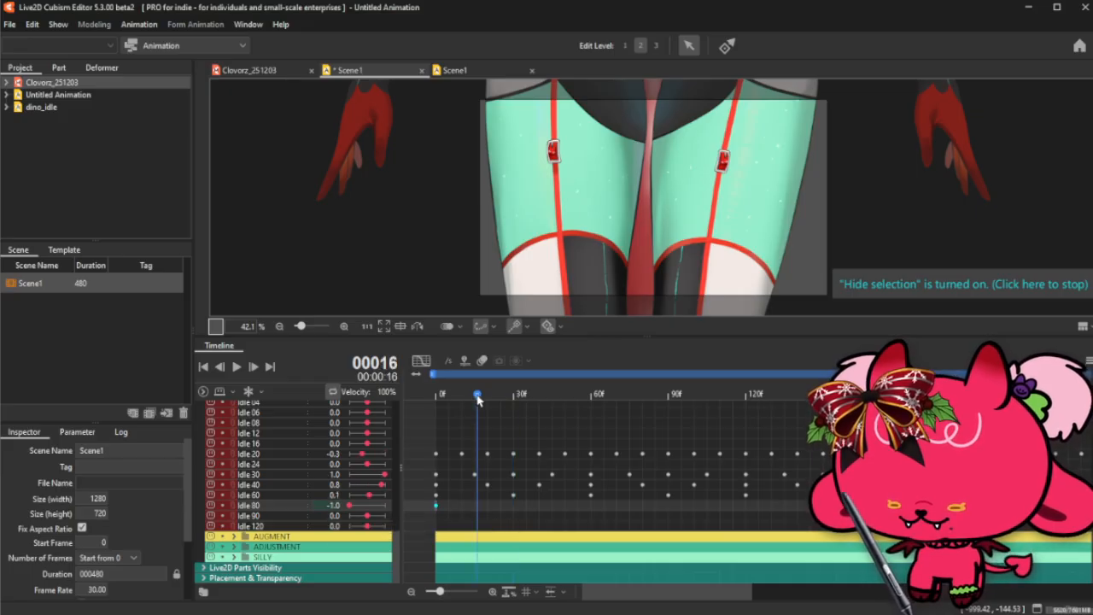
click(476, 399)
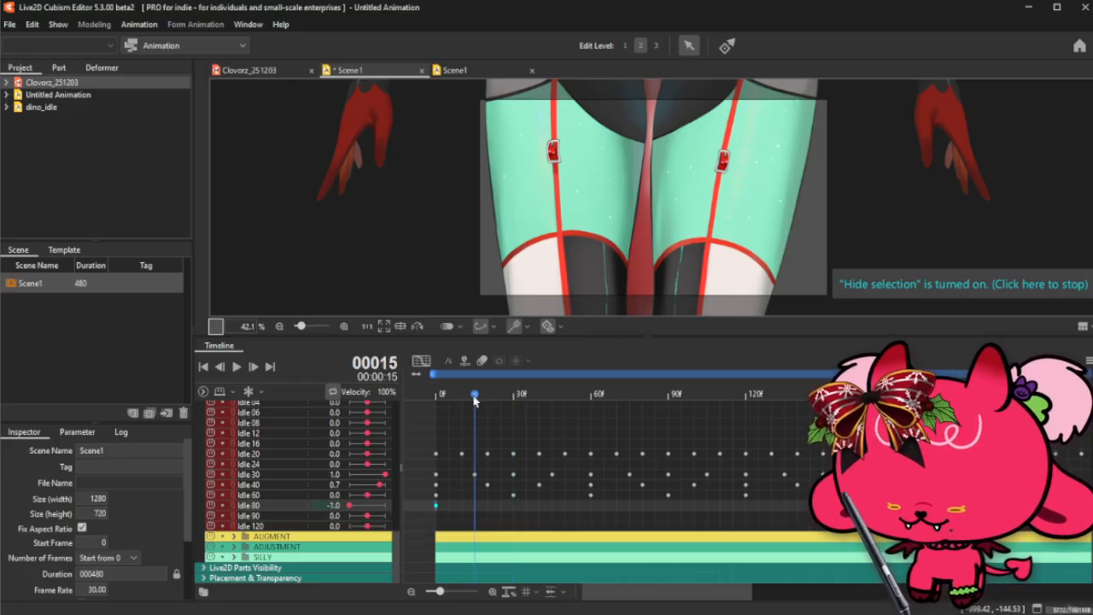
key(Home)
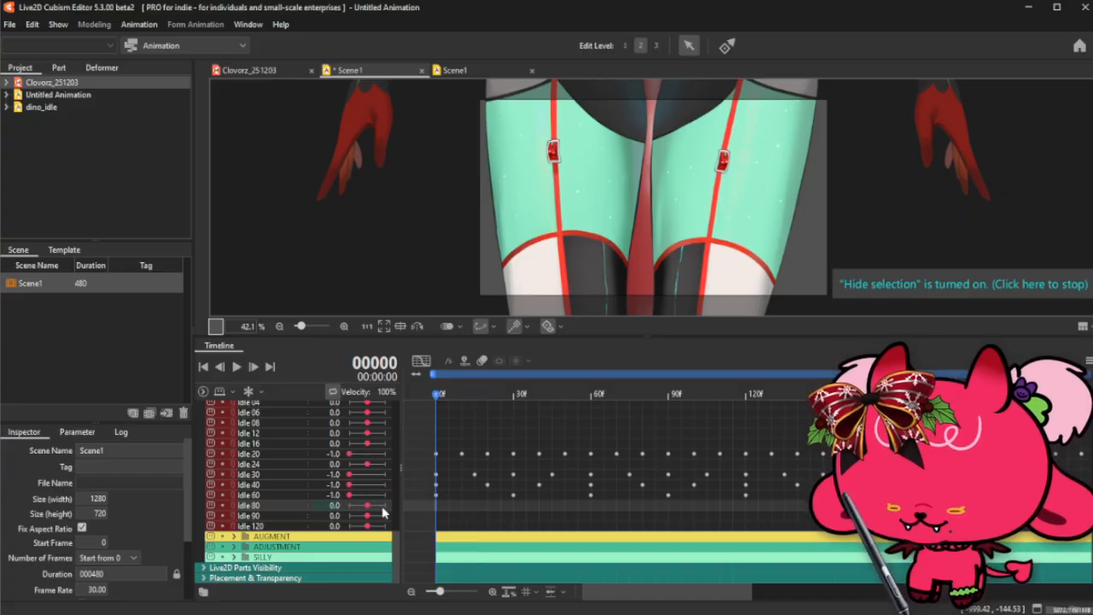
- Key Idle 80 at -1 on frame 0 again, try frames 15 and 20 for the next key, and undo the keyframe
click(323, 507)
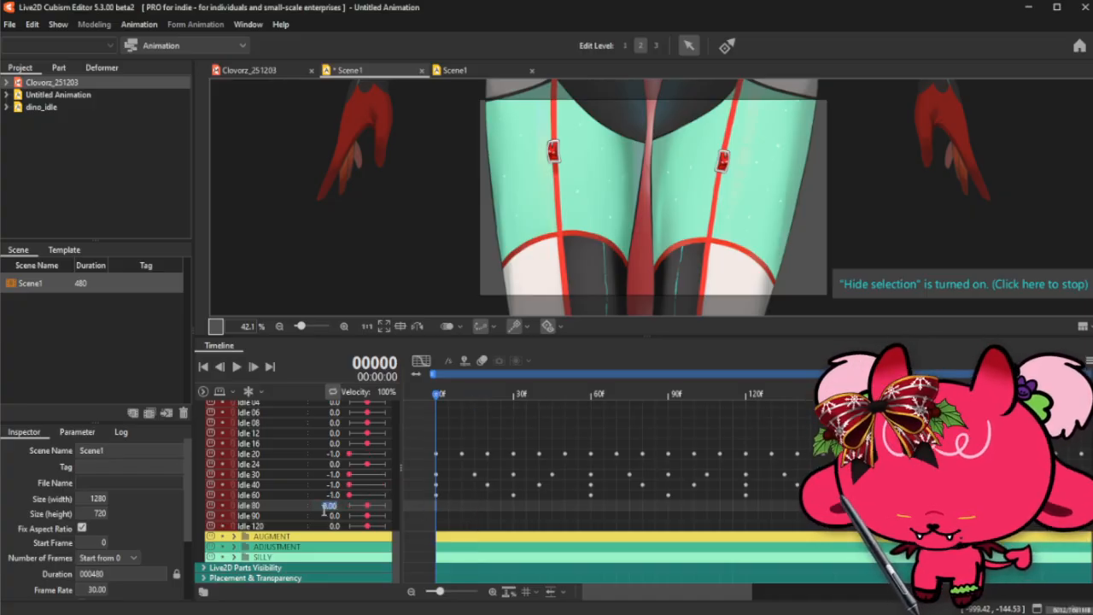
text(-1)
key(Return)
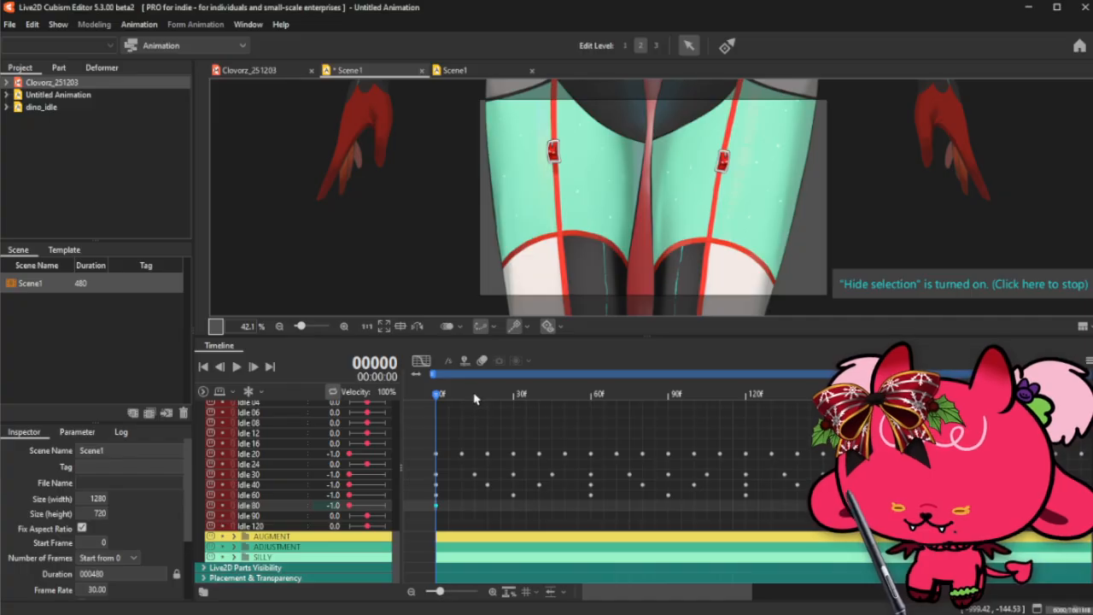
click(475, 396)
click(325, 505)
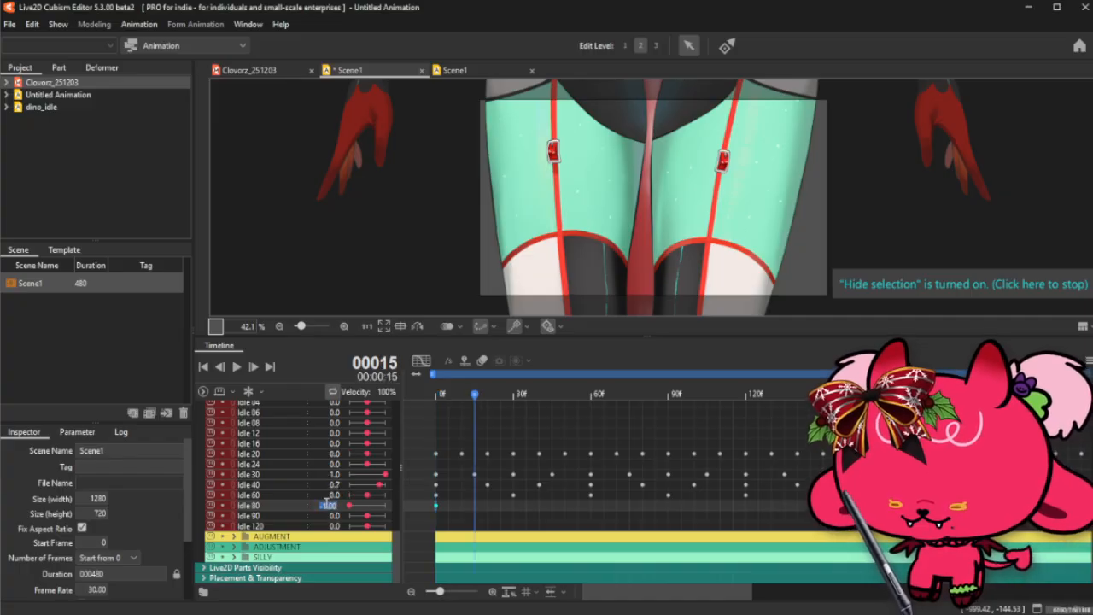
click(488, 395)
drag(489, 399, 488, 401)
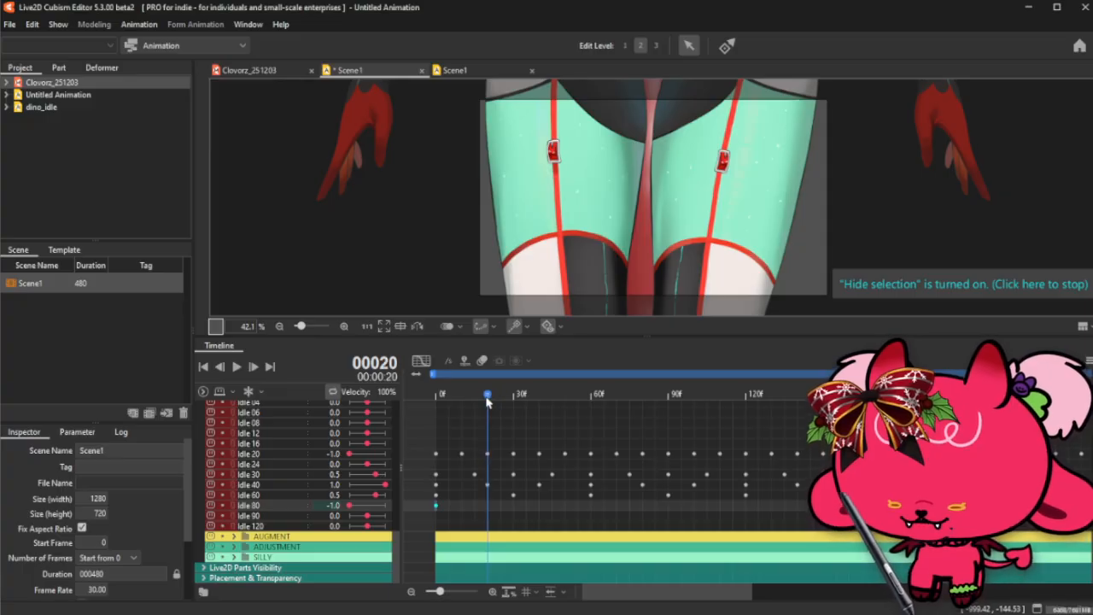
key(ctrl+z)
- Select the Idle 40 keyframes from frame 0 to frame 240 and copy them again
click(439, 487)
drag(629, 592, 696, 607)
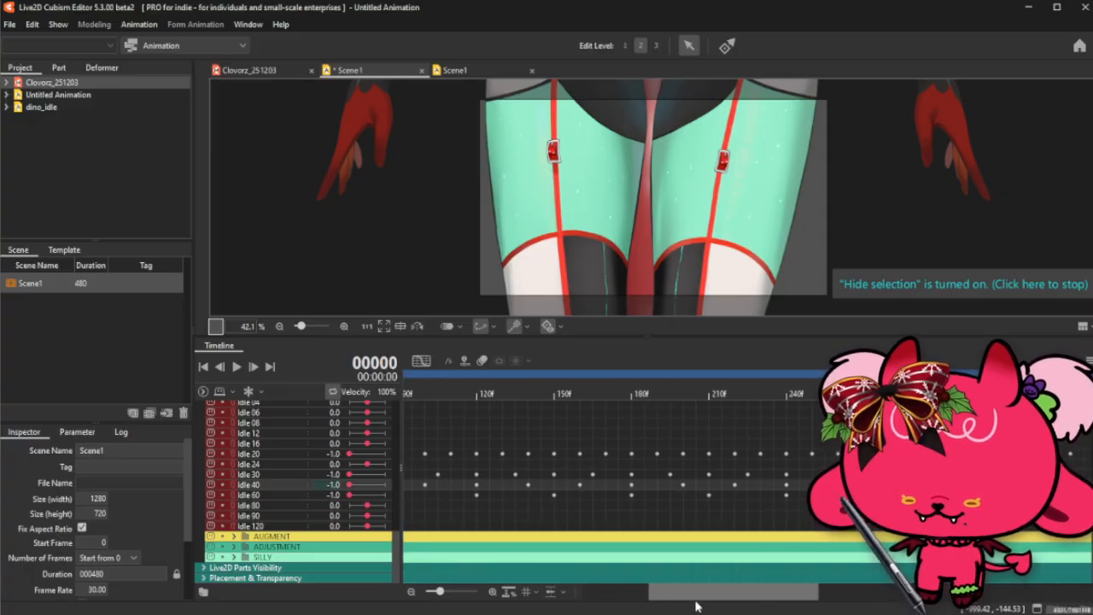
click(787, 487)
right_click(787, 488)
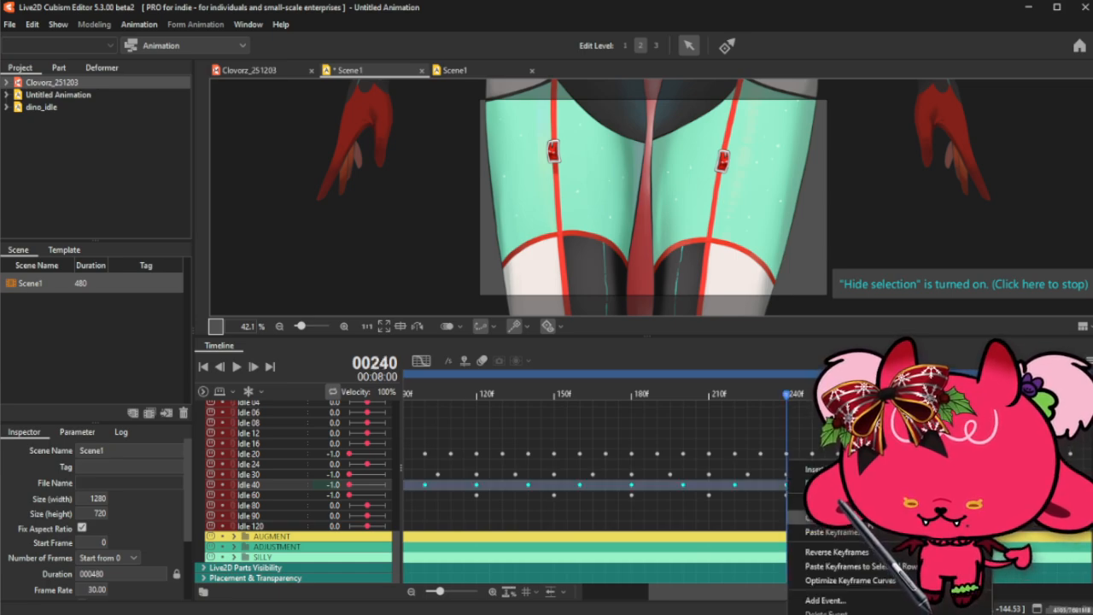
key(Escape)
- Try to paste the copied keyframes at frame 0 of the Idle 80 row, both directly and to selected rows
drag(723, 591, 657, 591)
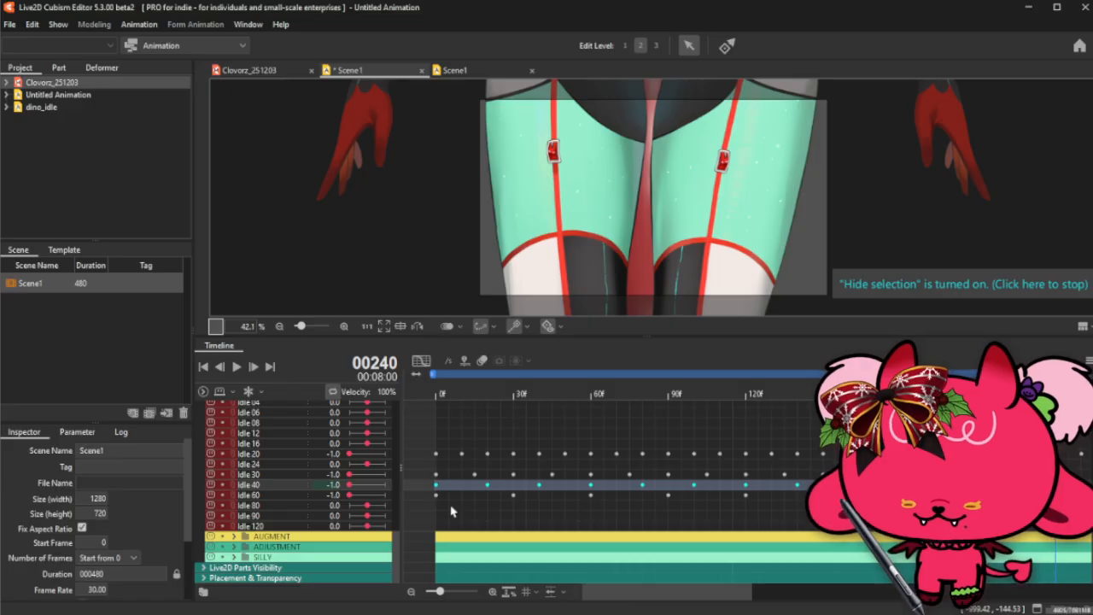
click(437, 510)
right_click(437, 510)
click(482, 538)
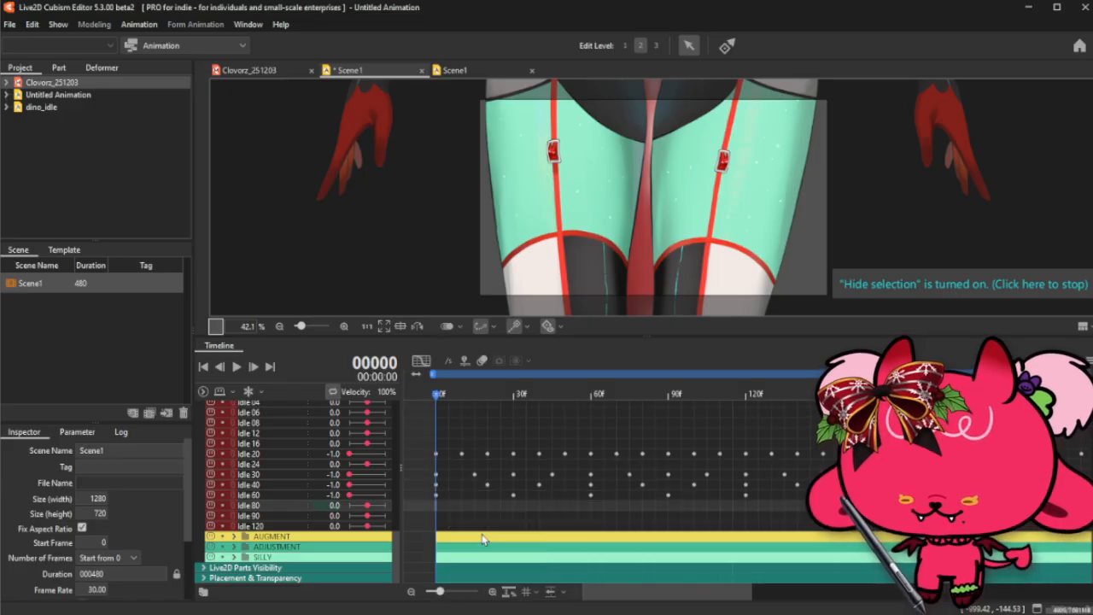
right_click(439, 511)
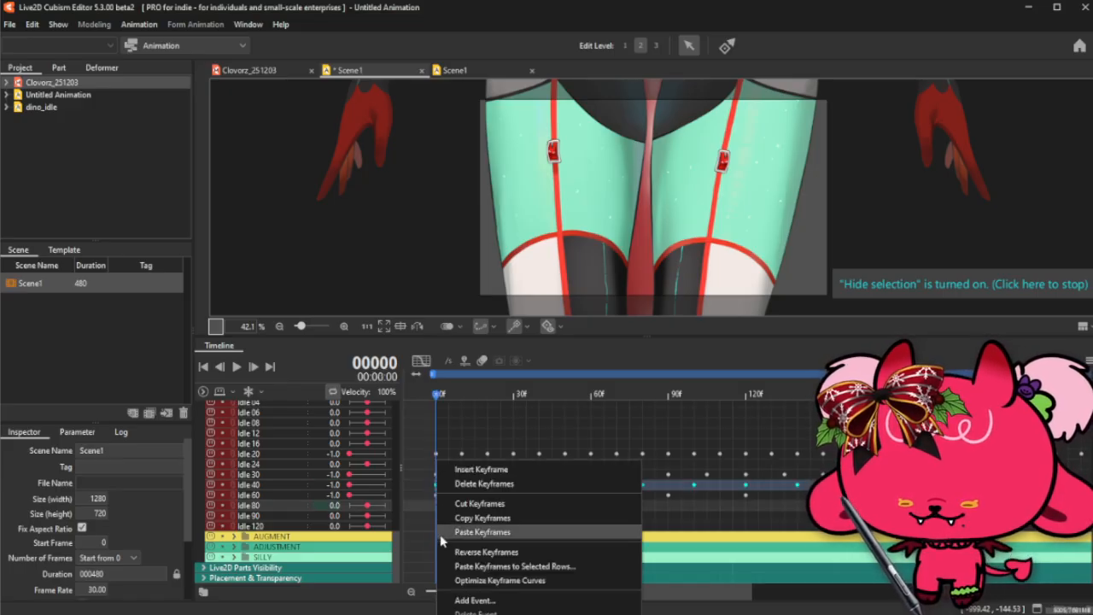
click(280, 512)
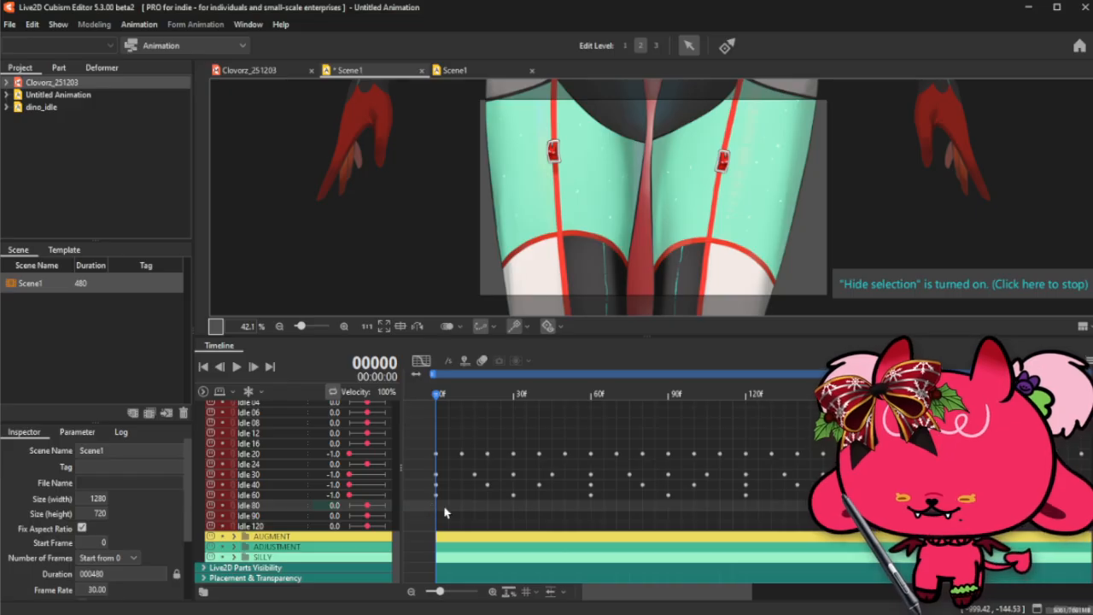
right_click(435, 510)
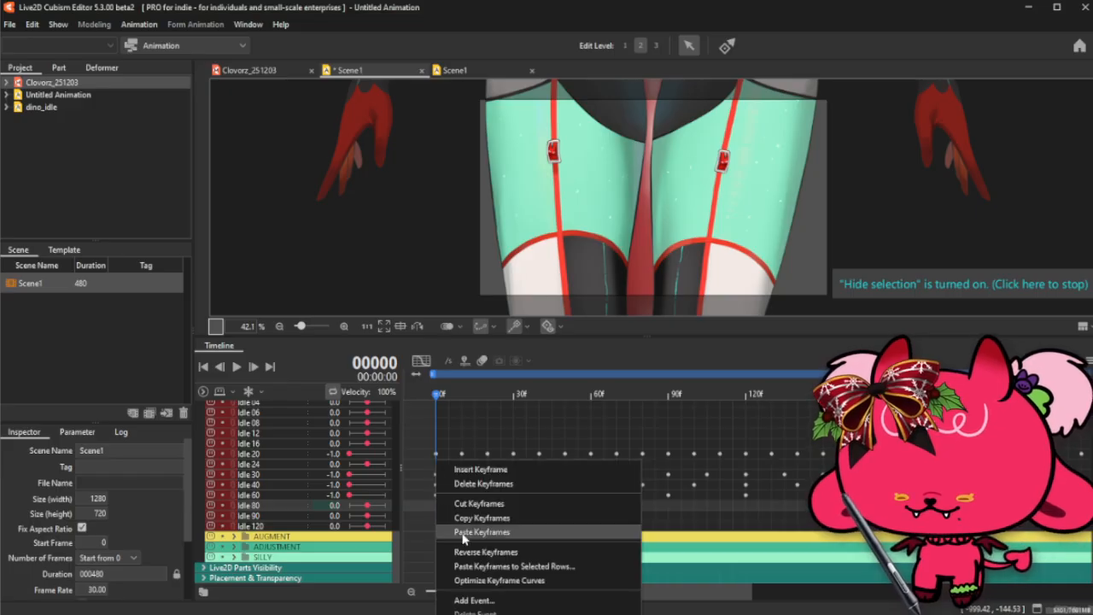
click(504, 568)
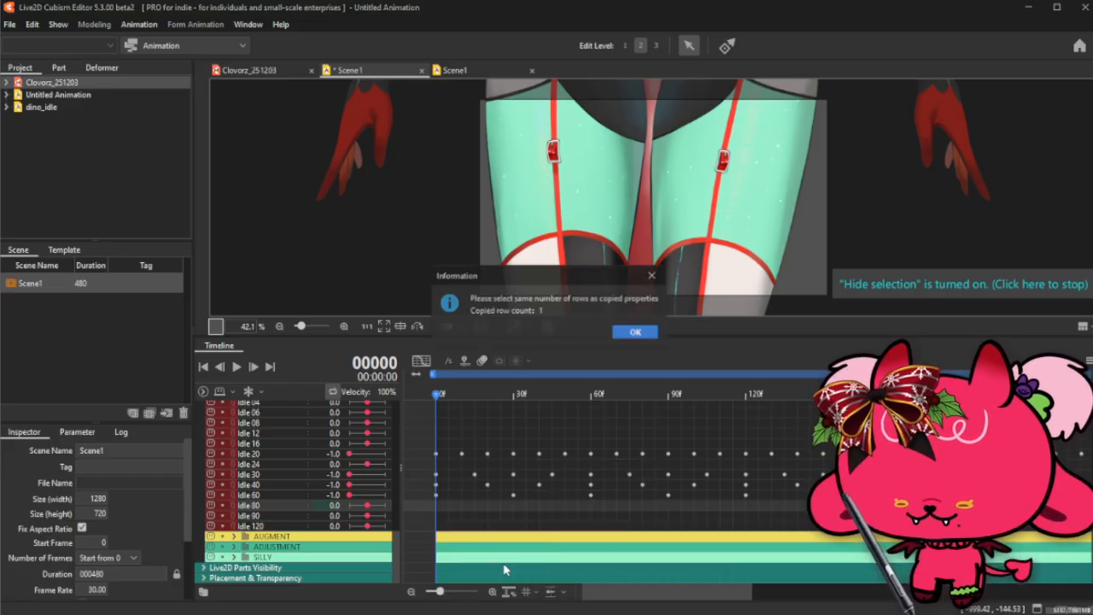
click(628, 332)
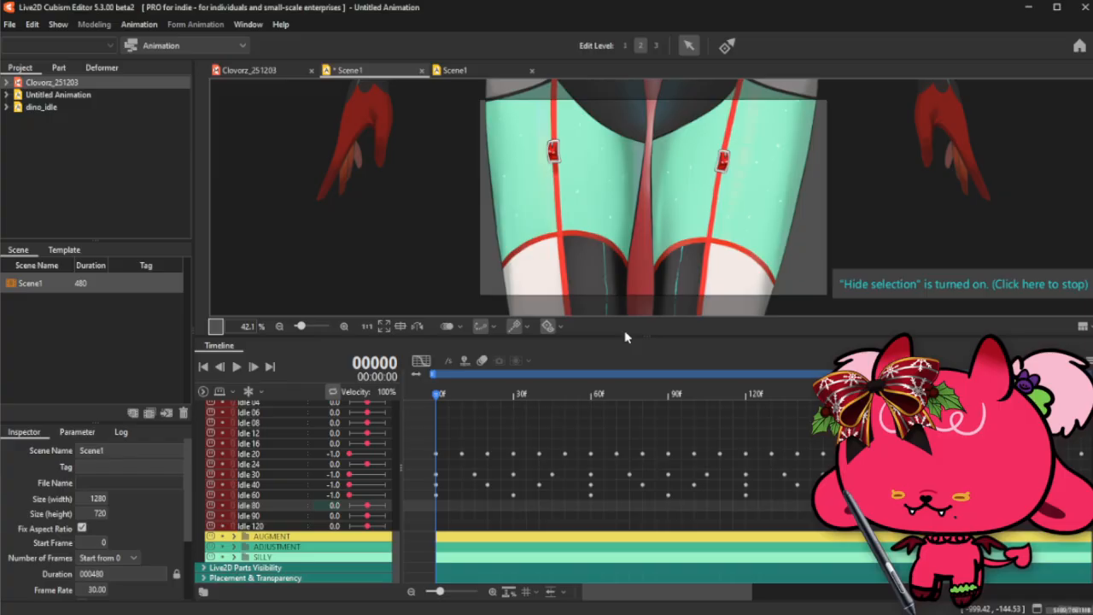
- Paste the copied Idle 40 keyframes to the selected Idle 80 row, starting at frame 2
click(441, 514)
right_click(440, 512)
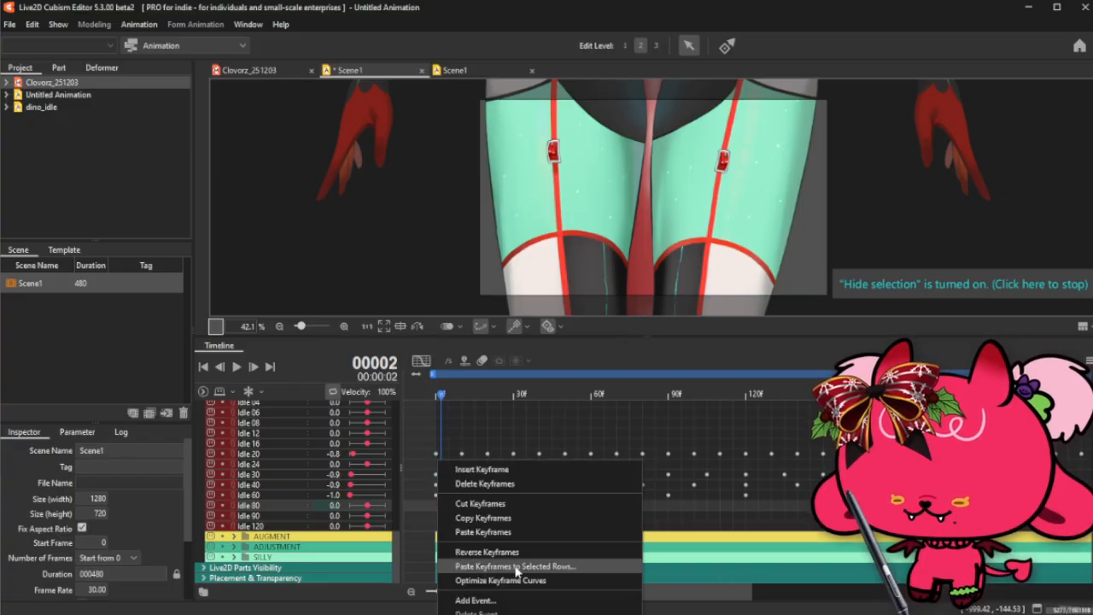
click(517, 567)
- Select the pasted Idle 80 keyframes from frame 2 to frame 242 and shift them two frames earlier
click(437, 509)
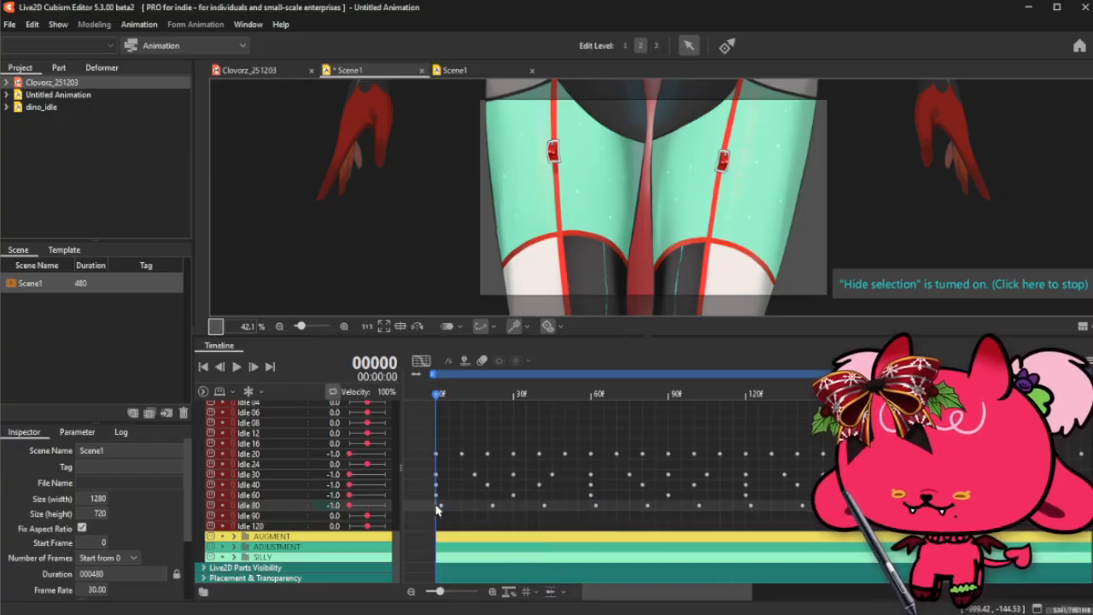
click(440, 512)
click(437, 510)
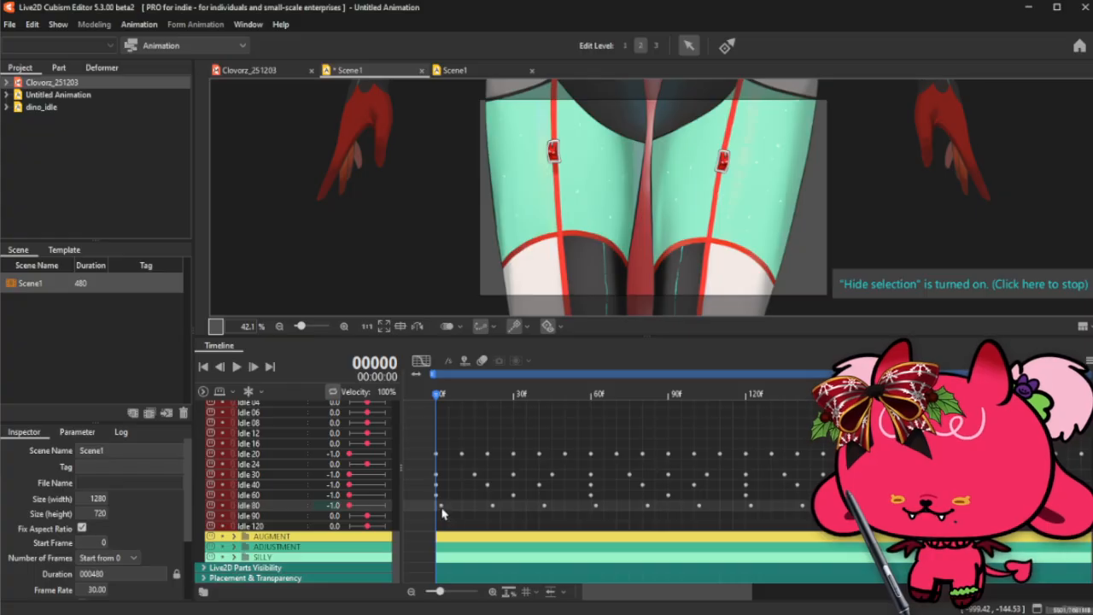
click(442, 512)
drag(593, 590, 666, 589)
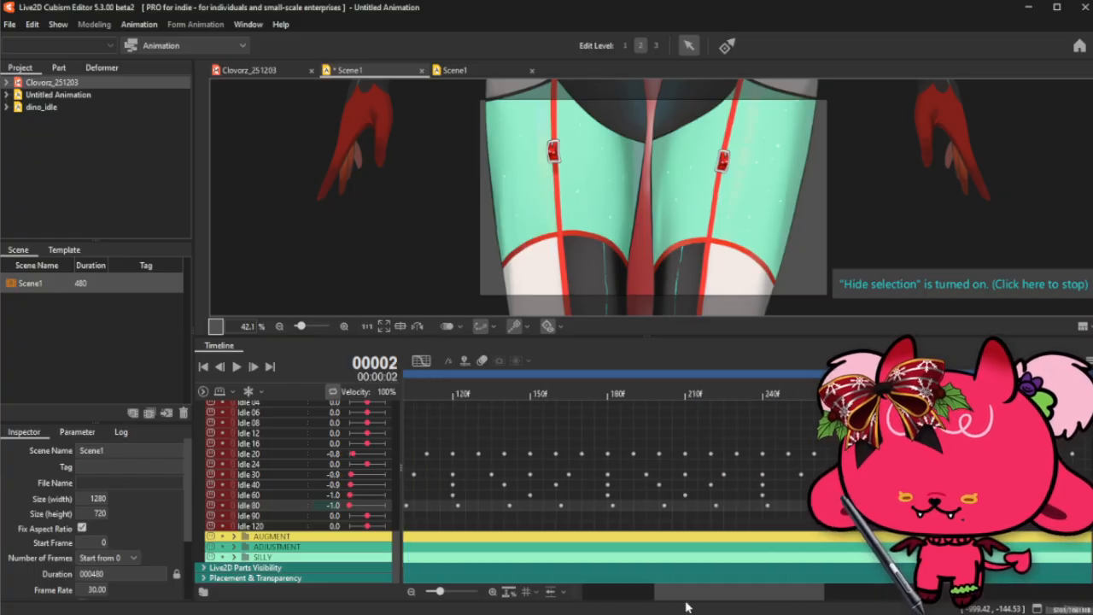
shift+click(768, 507)
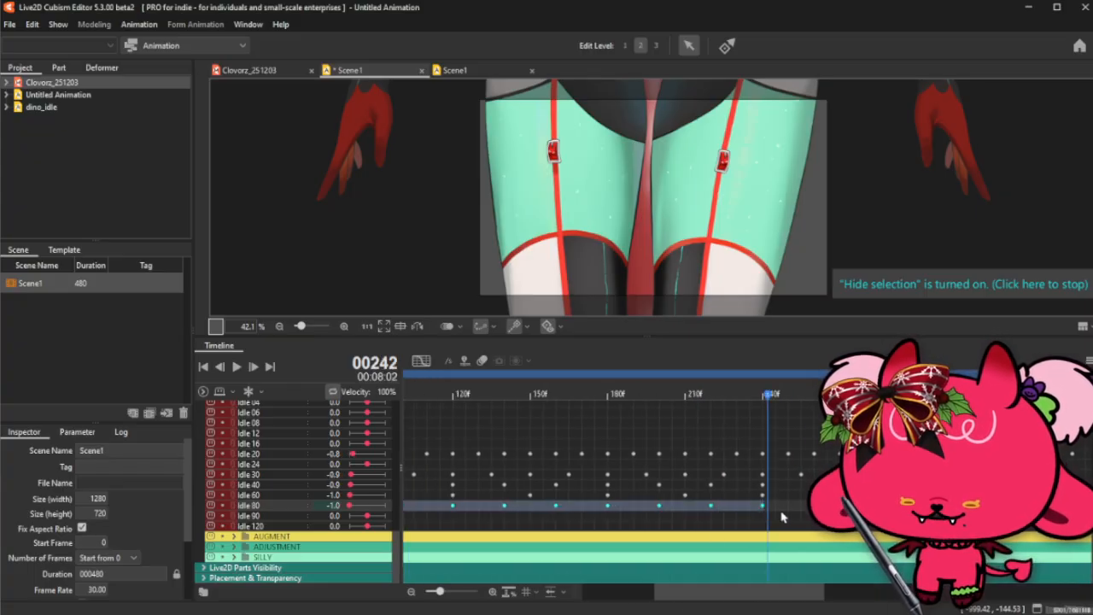
- Stretch the Idle 80 keyframes in the graph editor so the curve ends at frame 480, and return to the keyframe view
click(423, 363)
click(770, 570)
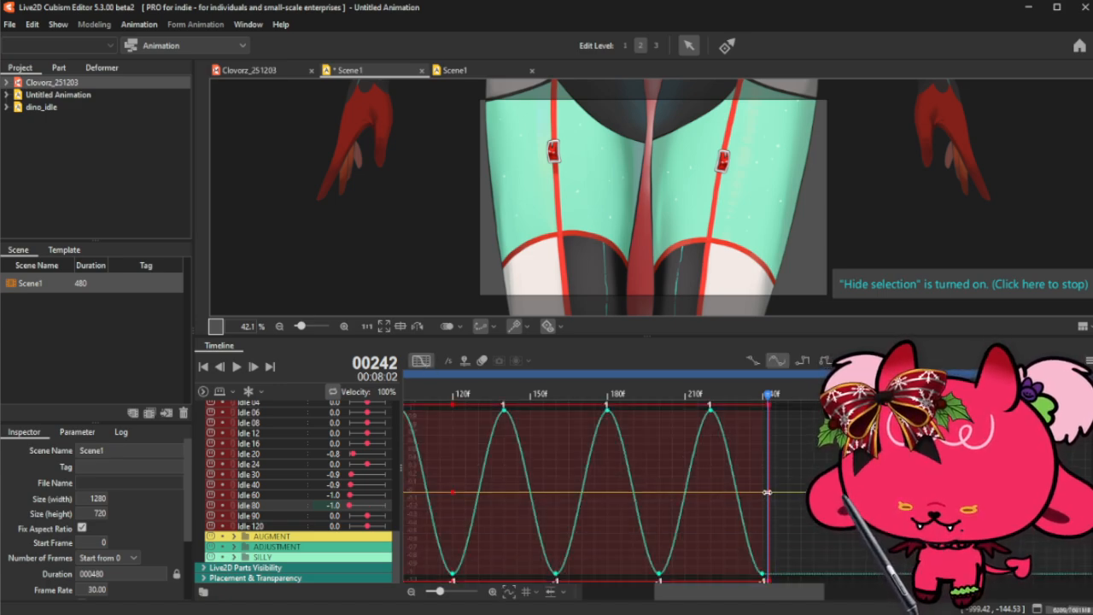
drag(767, 492, 1015, 493)
drag(728, 596, 841, 594)
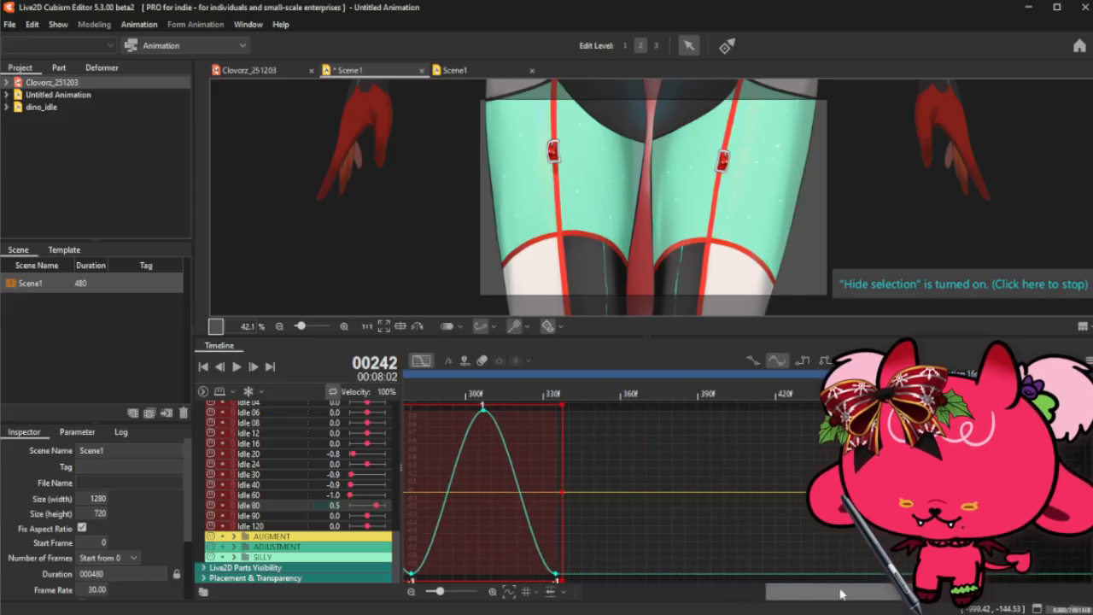
drag(562, 492, 938, 495)
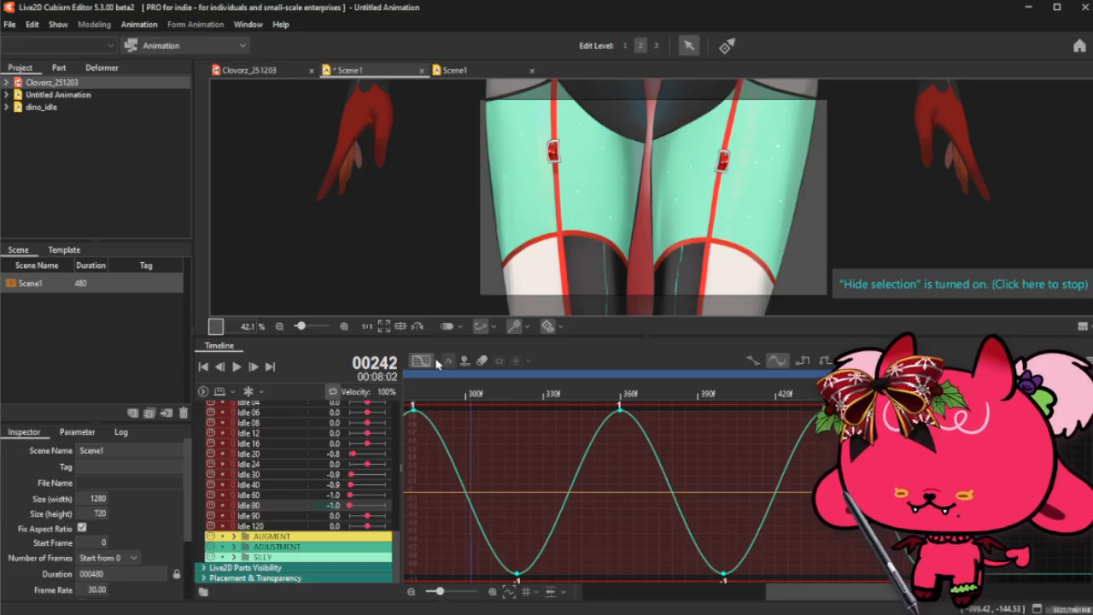
click(421, 360)
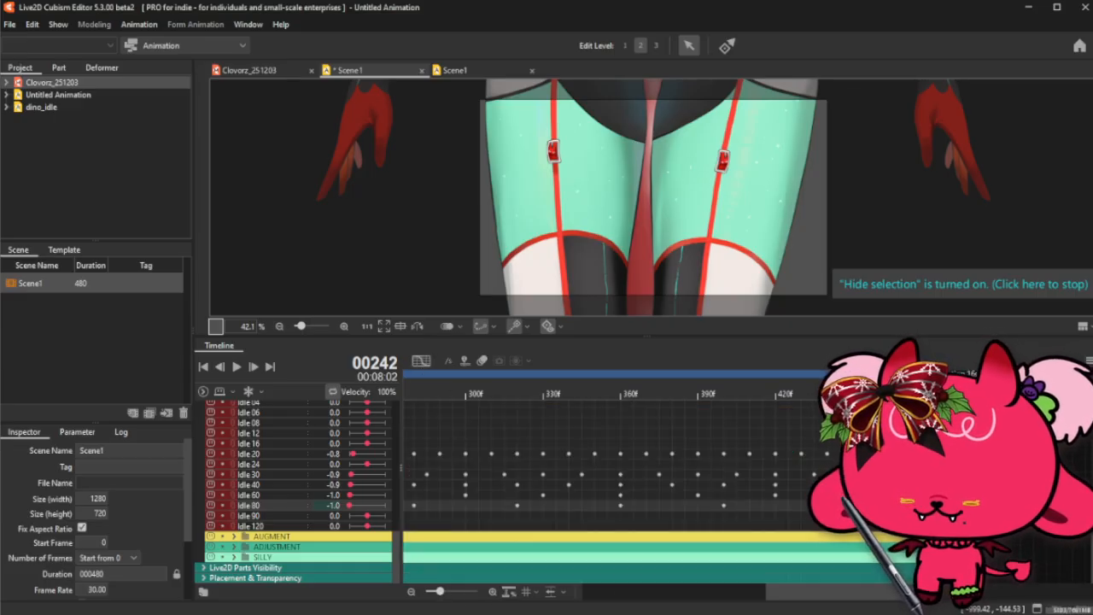
- Compare the idle parameter values at frame 480 and frame 0 to check the loop
click(933, 393)
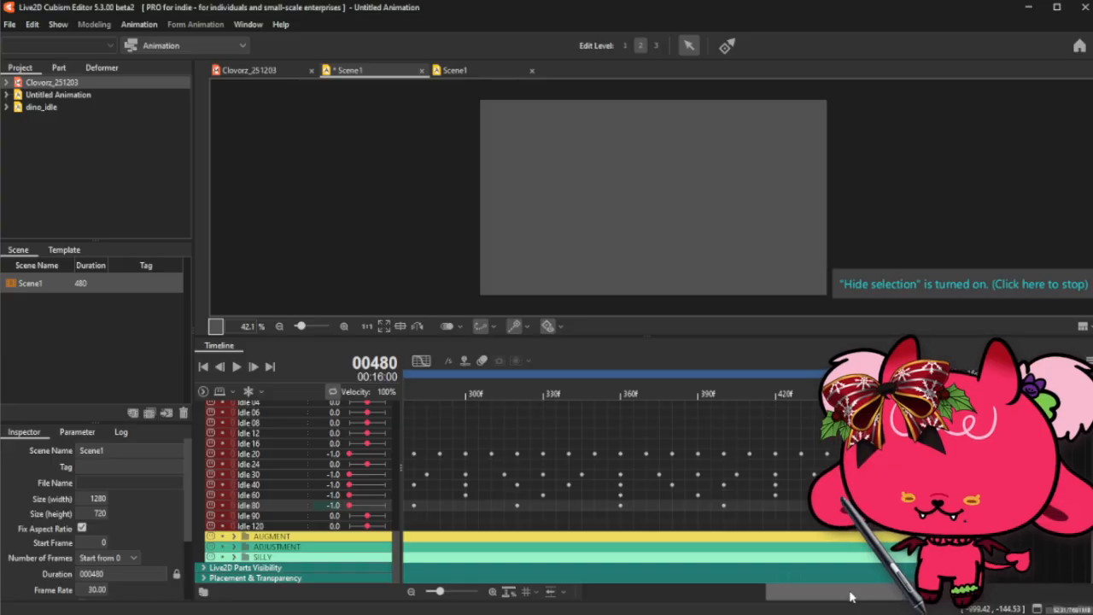
drag(850, 594, 527, 609)
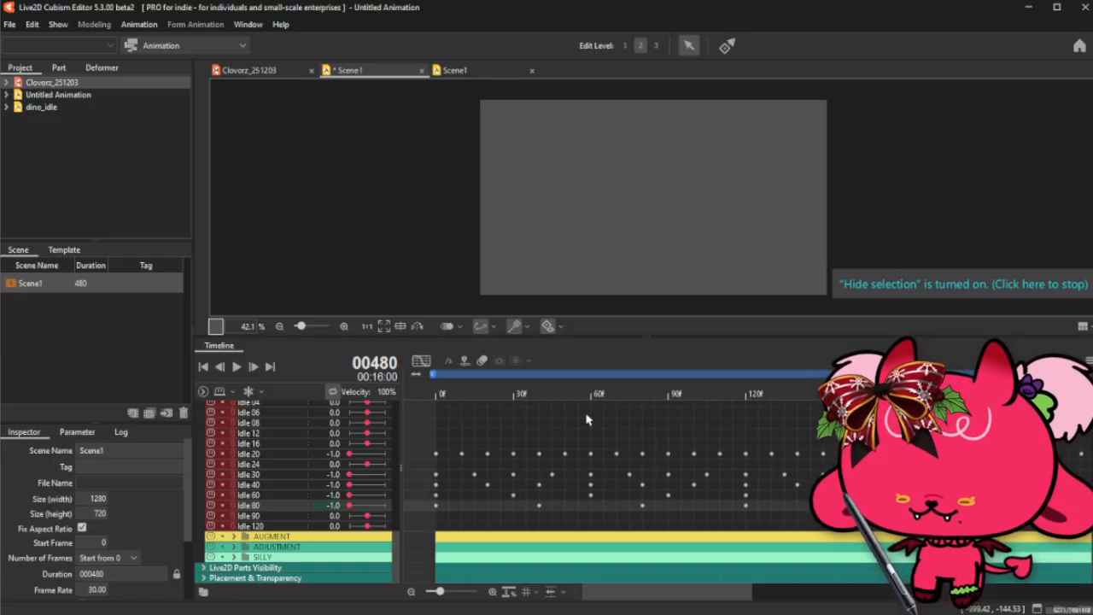
click(436, 394)
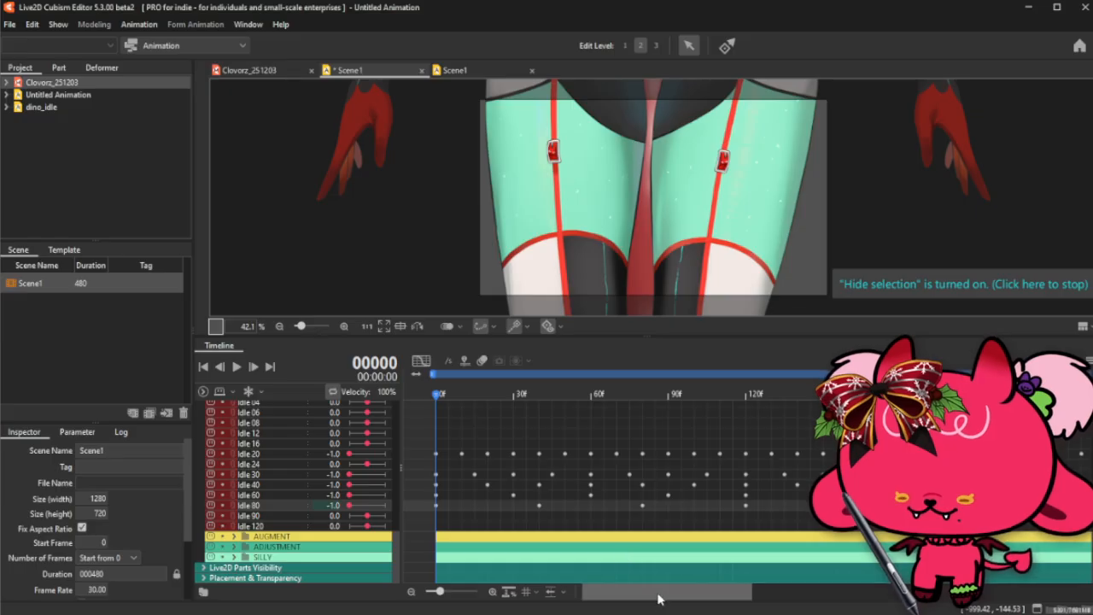
drag(661, 602, 499, 583)
click(758, 394)
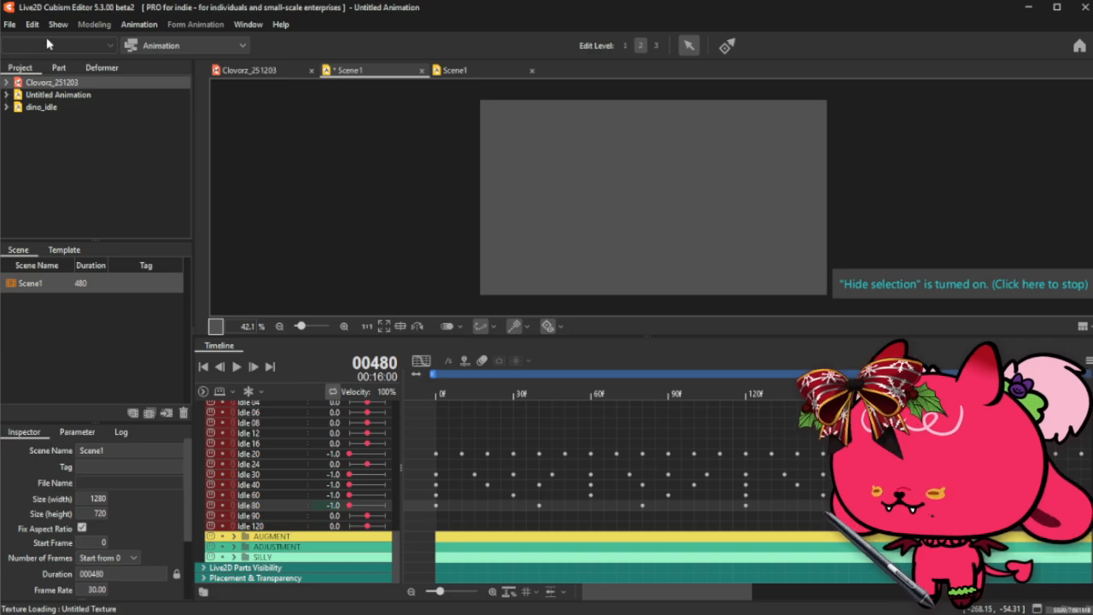
- Start saving the untitled animation and browse to the 03_rigging folder inside 32_CLOVORZ
click(9, 24)
click(68, 155)
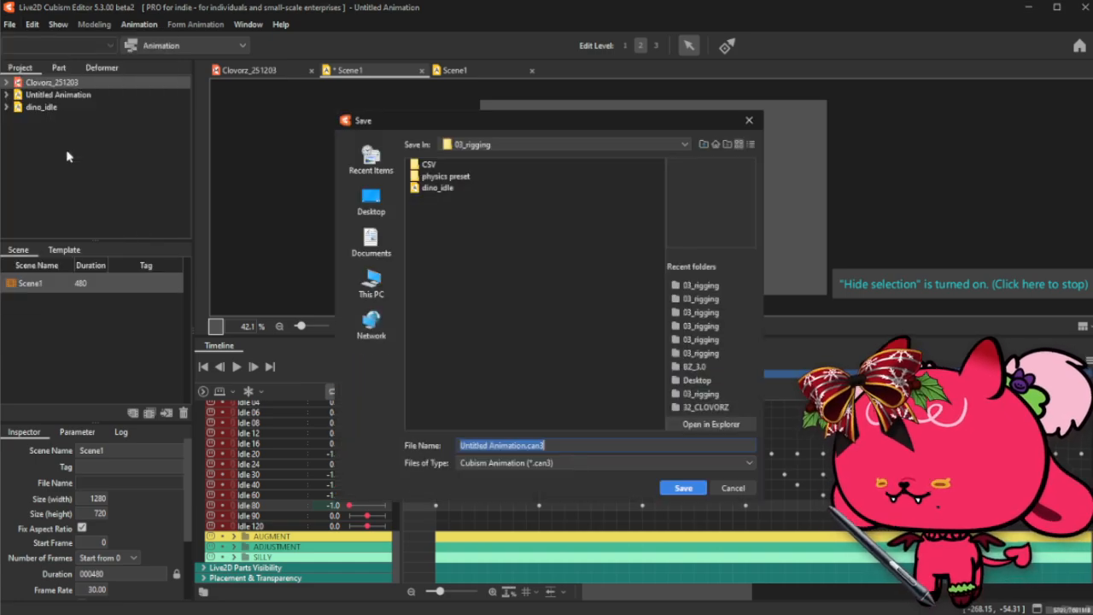
click(702, 144)
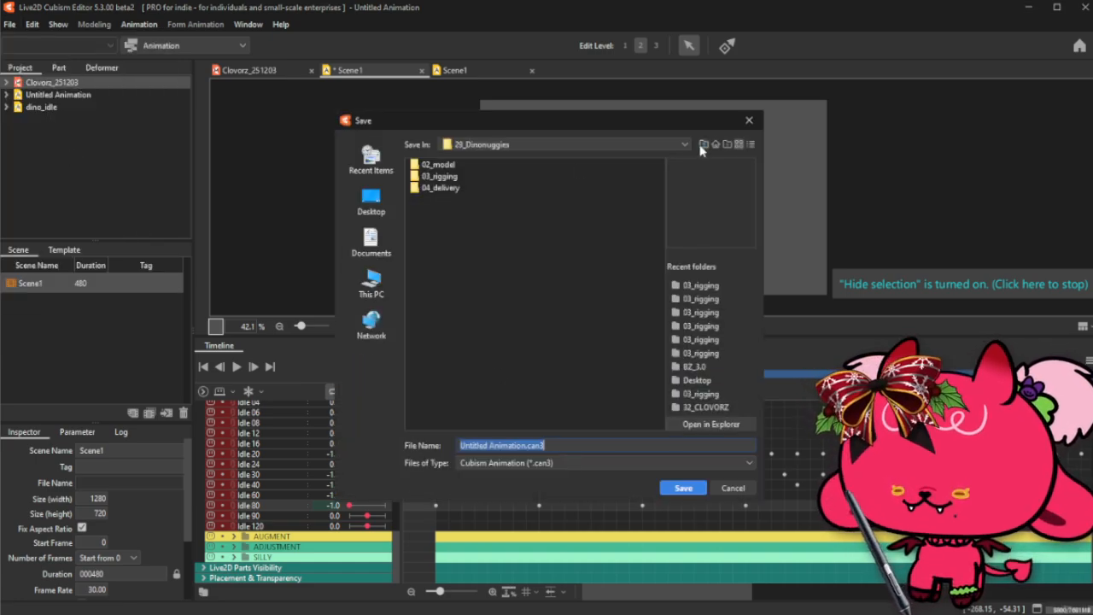
click(702, 145)
click(553, 295)
double_click(553, 294)
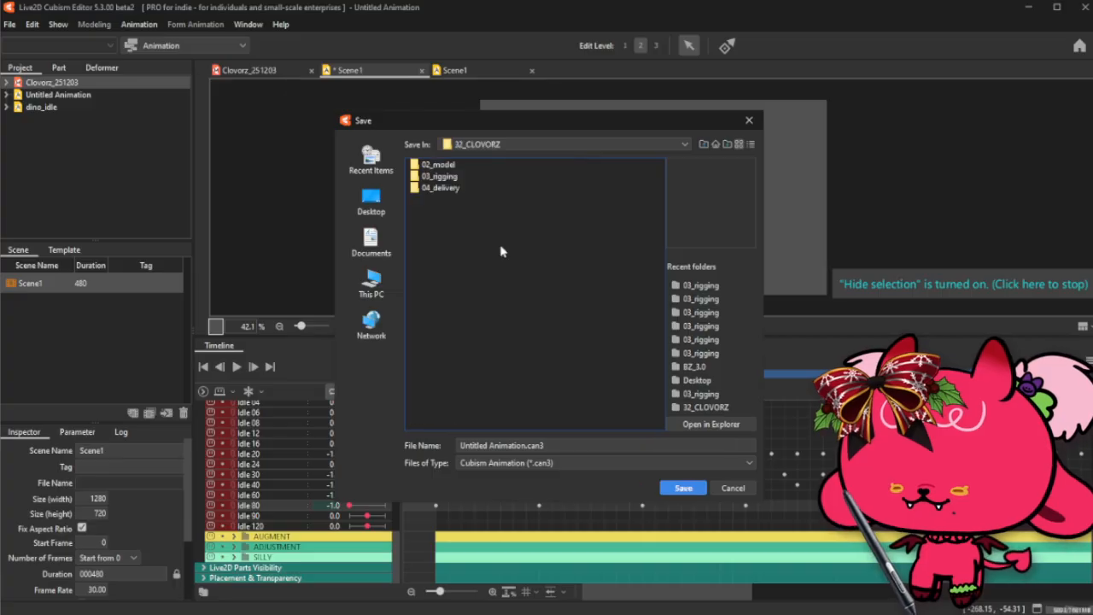
double_click(432, 176)
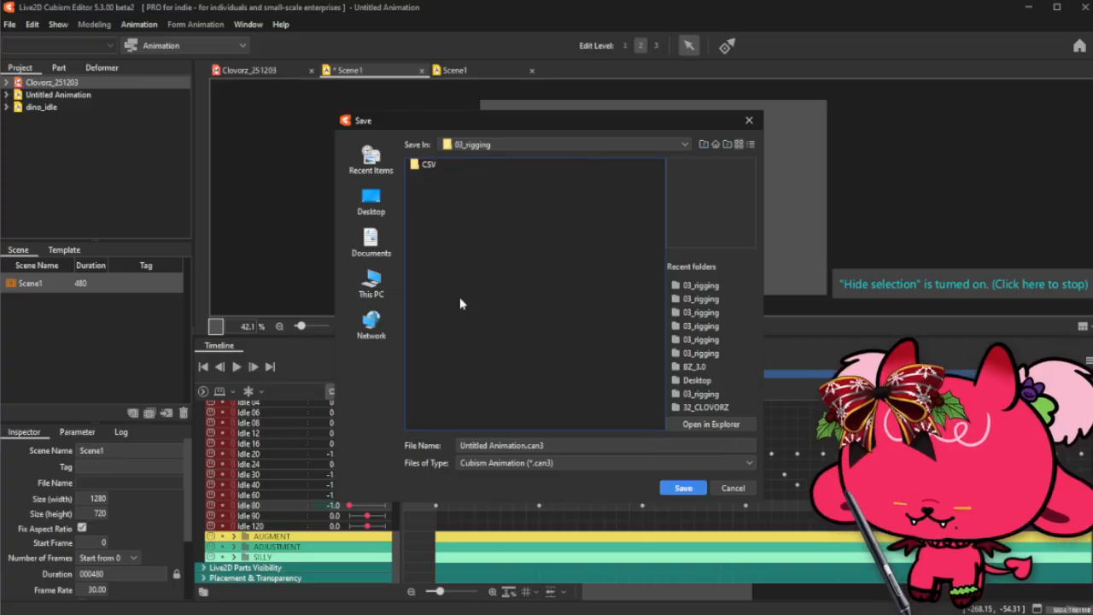
- Name the animation file CLOVORZ_idle.can3 and save it
drag(522, 443, 458, 442)
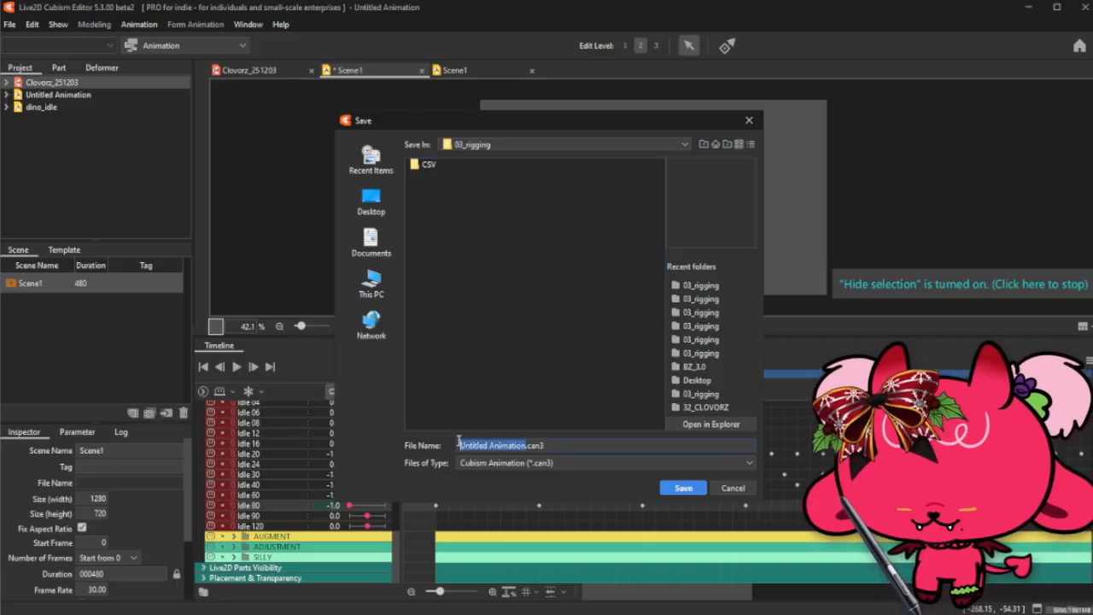
text(CLOVORZ_d)
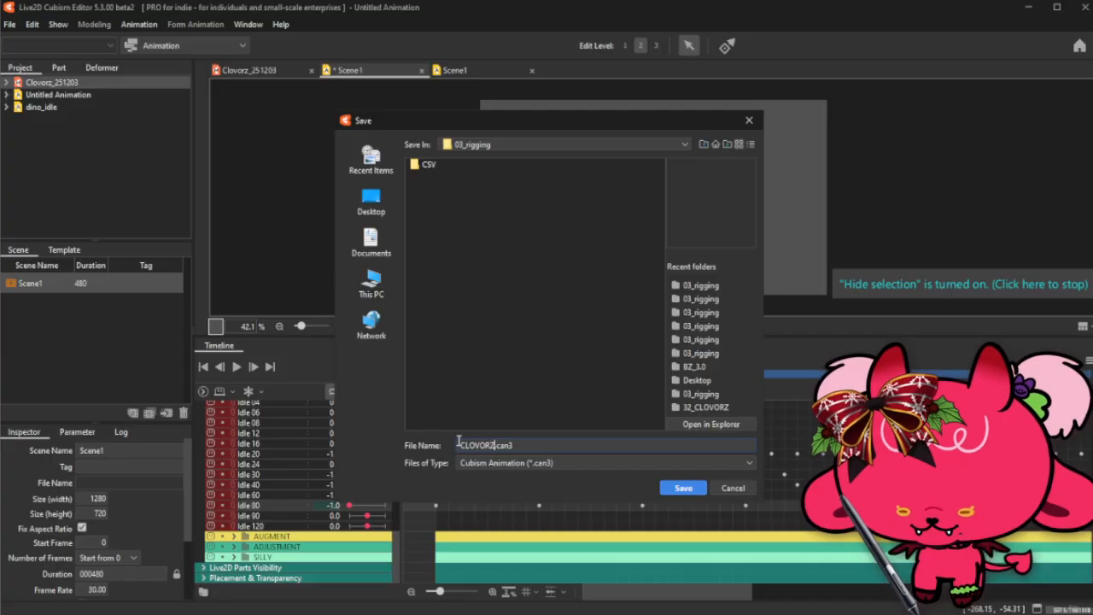
key(BackSpace)
text(idle)
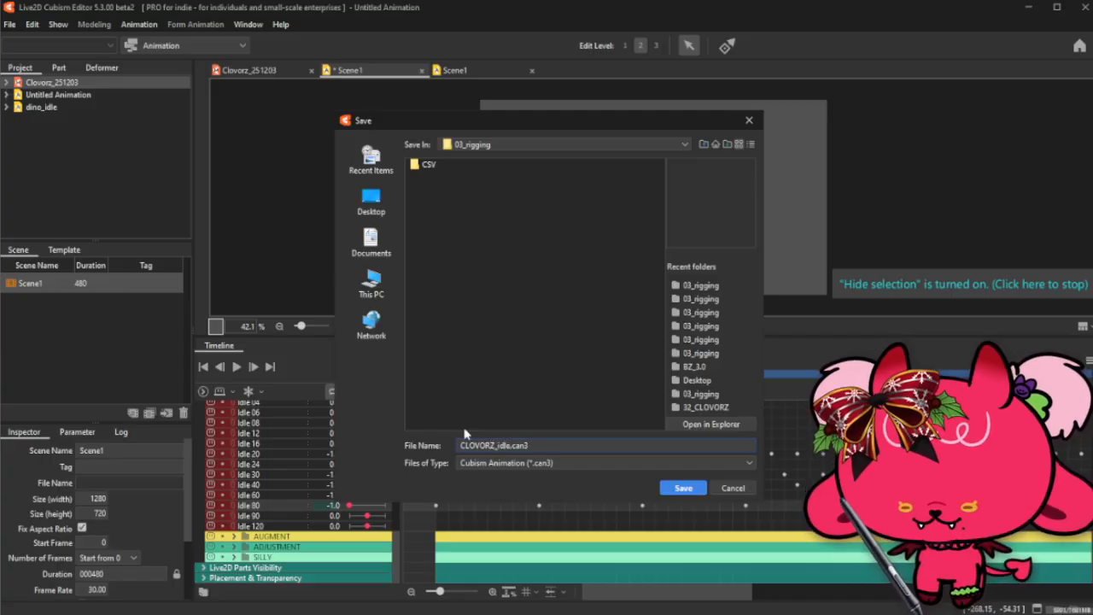
click(684, 488)
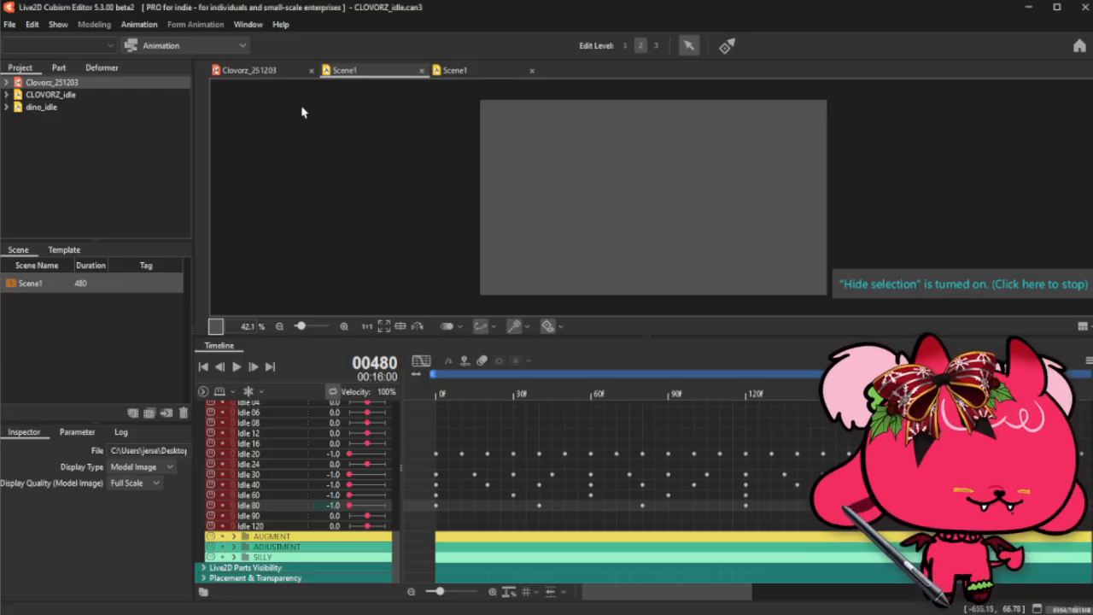
- Switch to the Clovorz_251203 model and close the dino_idle animation's Scene1
click(258, 73)
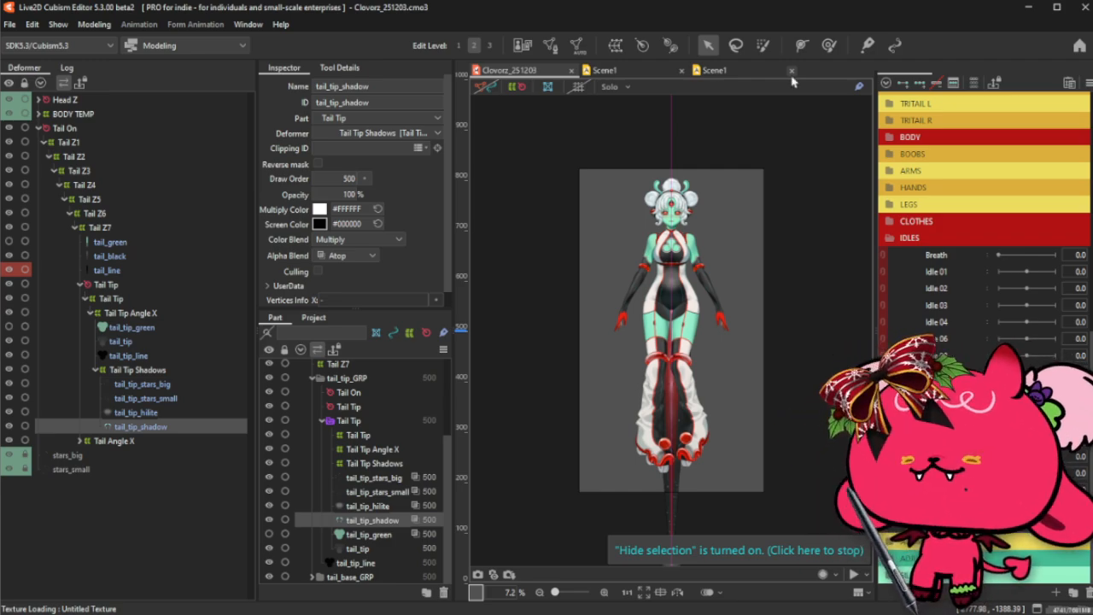
click(792, 71)
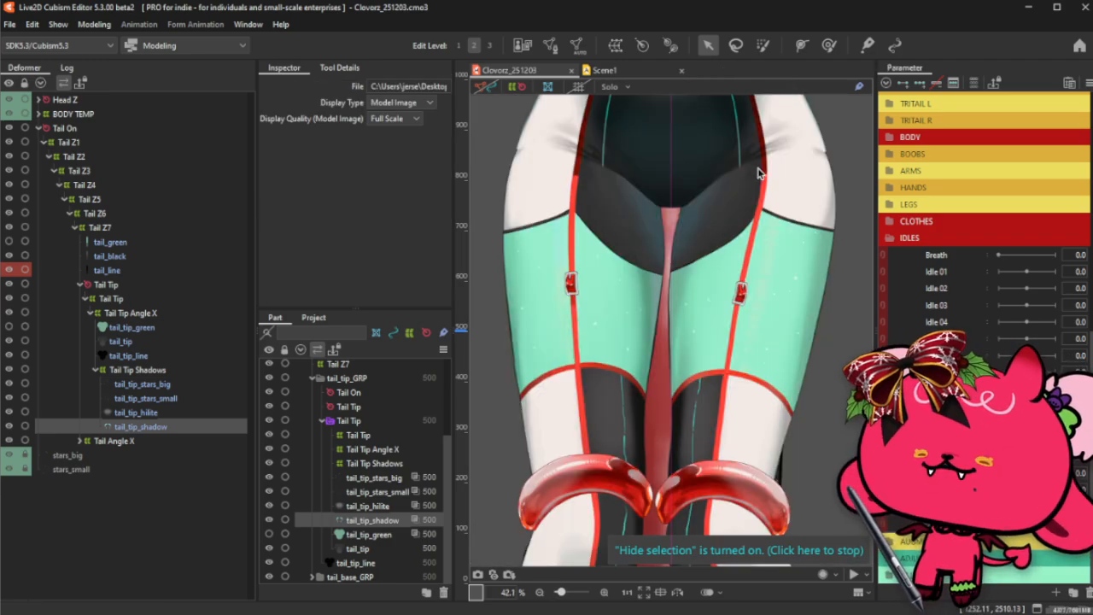
scroll(759, 178, down, 2)
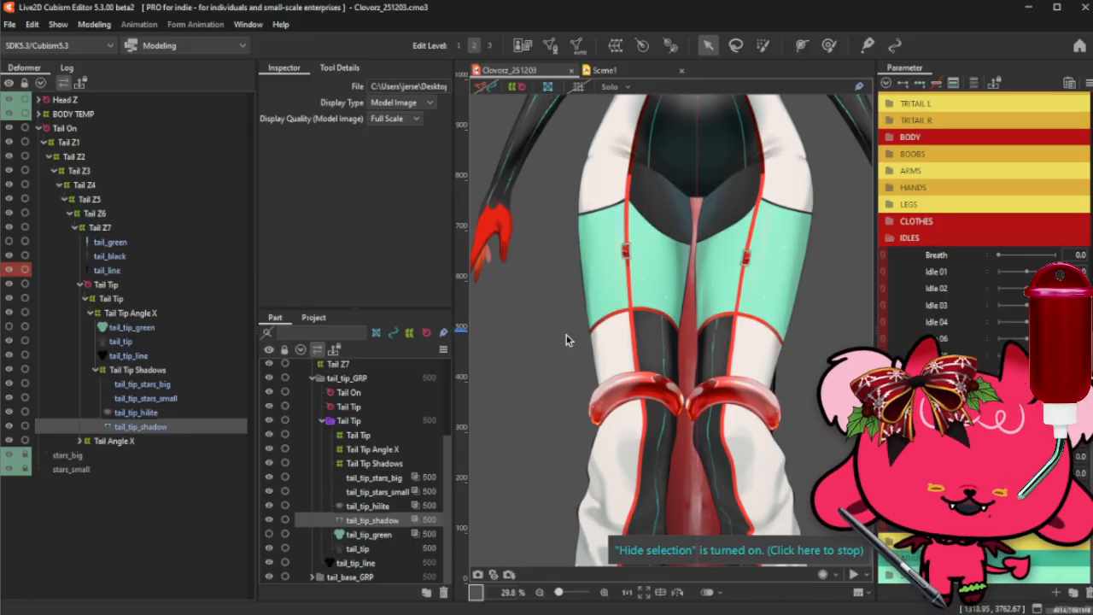
scroll(619, 295, down, 2)
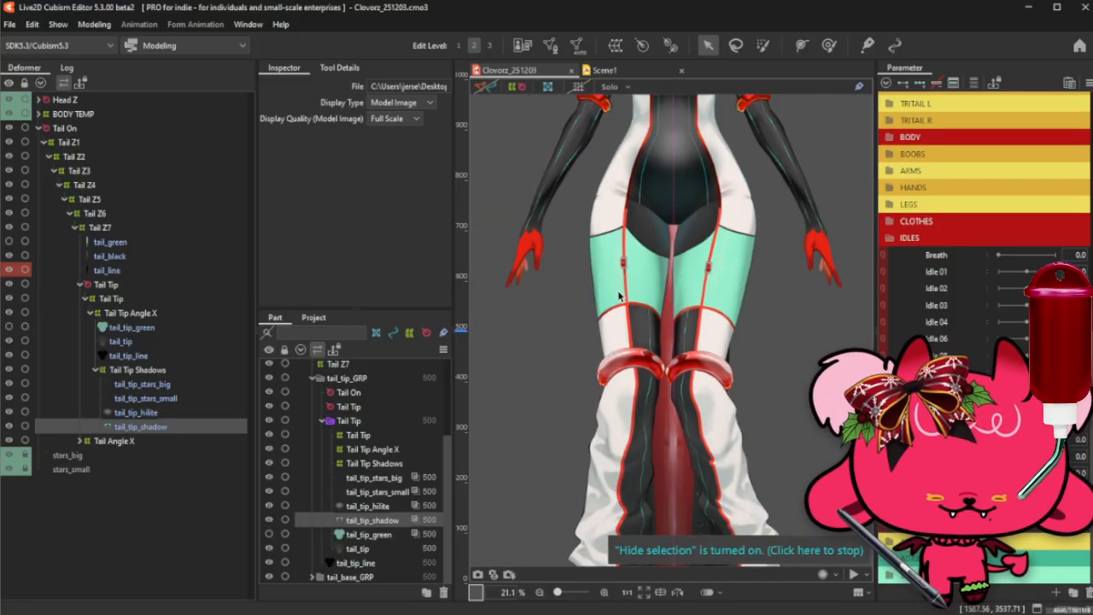
scroll(619, 295, down, 1)
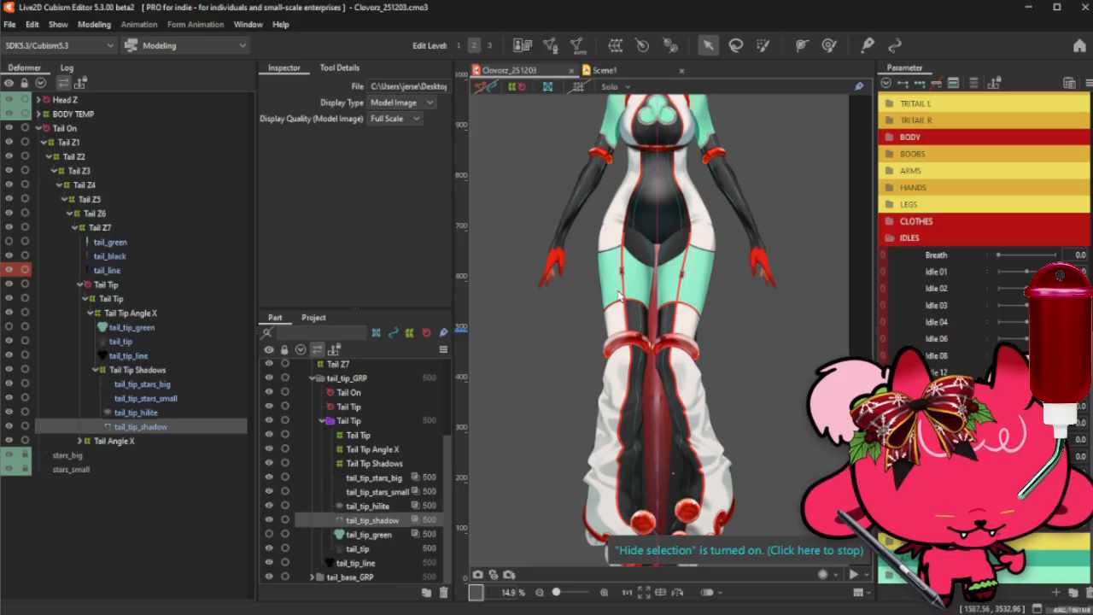
scroll(619, 296, down, 1)
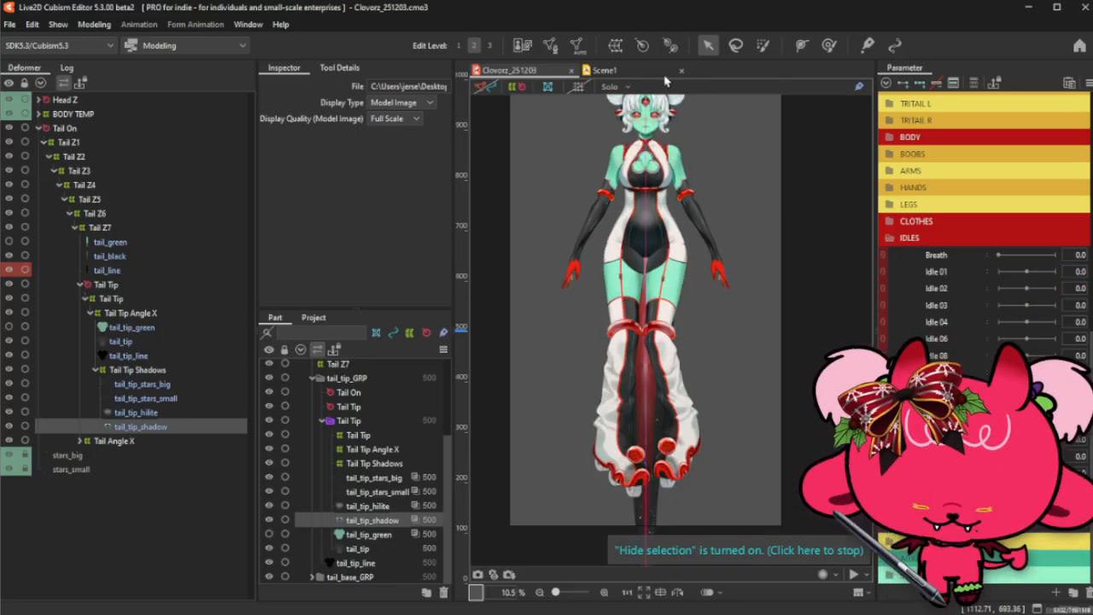
- Return to the CLOVORZ_idle scene and examine how the Idle 20 to Idle 80 keyframes line up at frames 0, 165 and 160
click(665, 74)
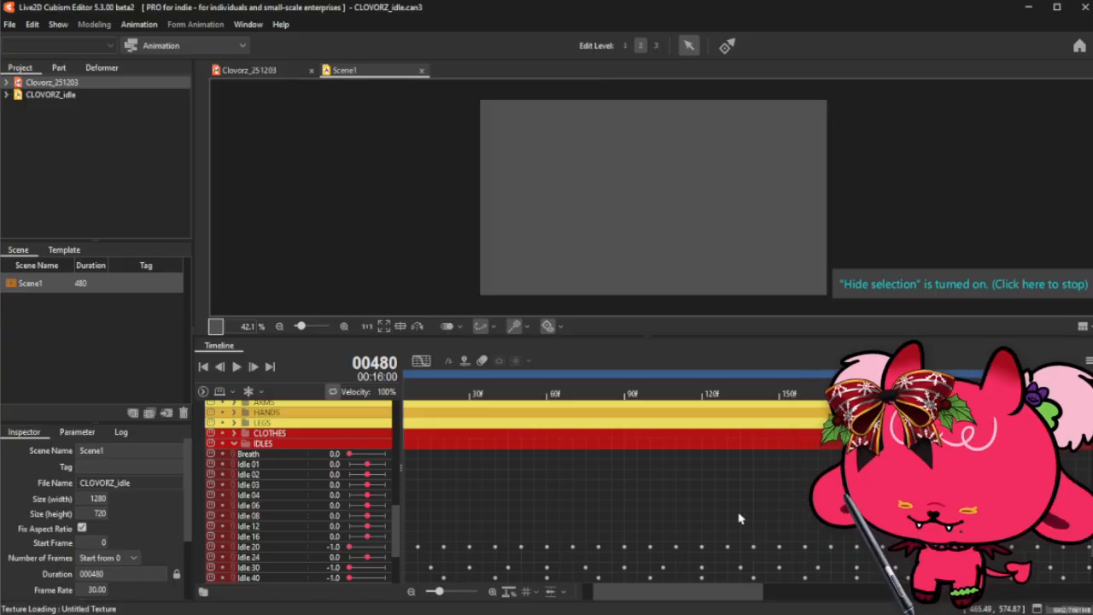
scroll(740, 517, down, 3)
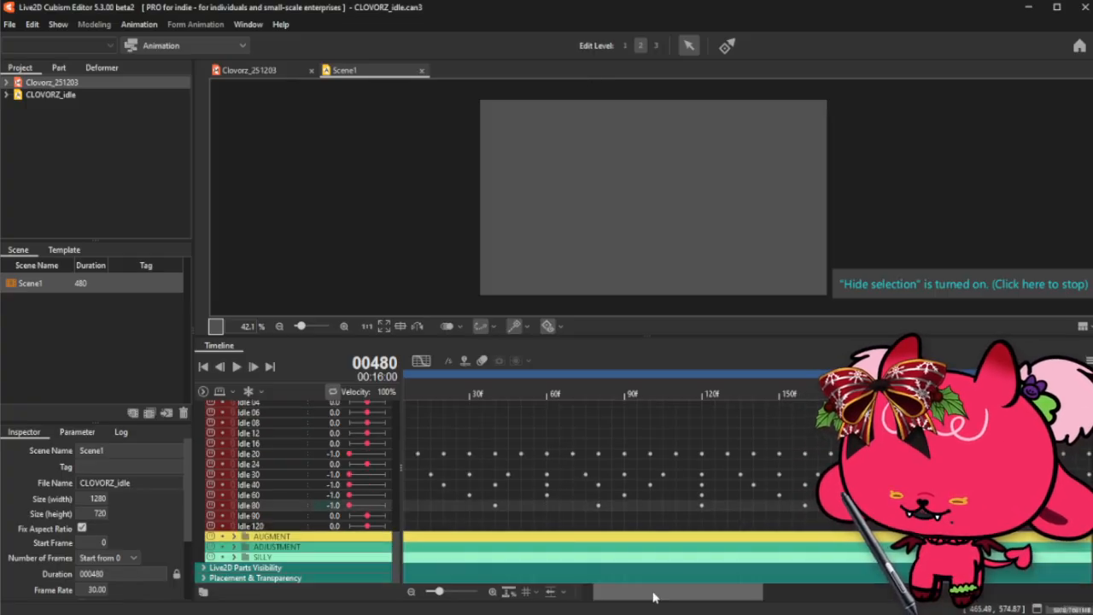
drag(649, 591, 566, 593)
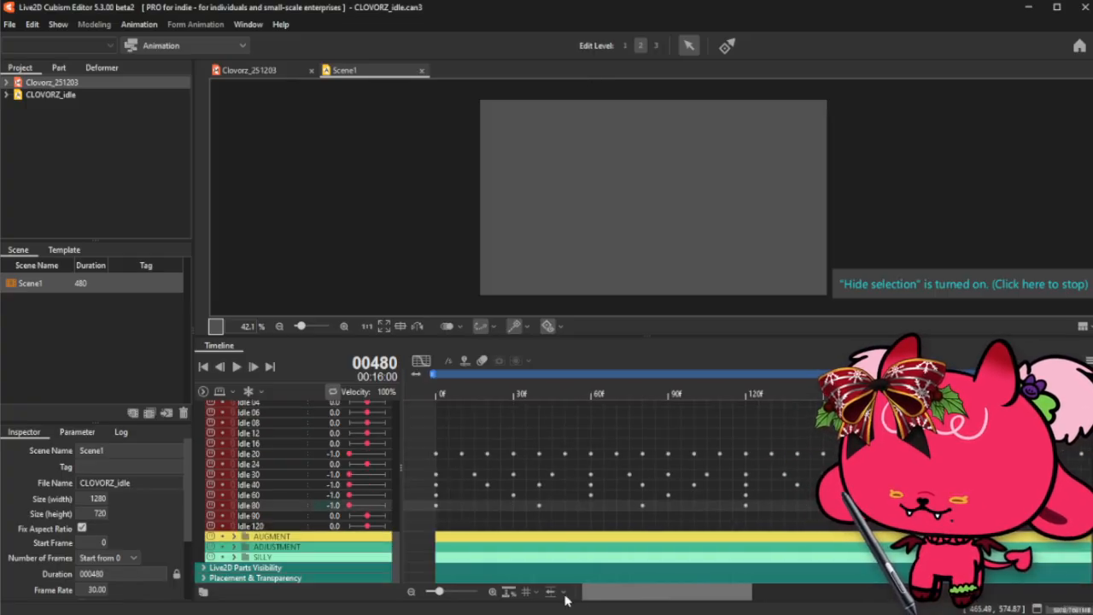
click(434, 478)
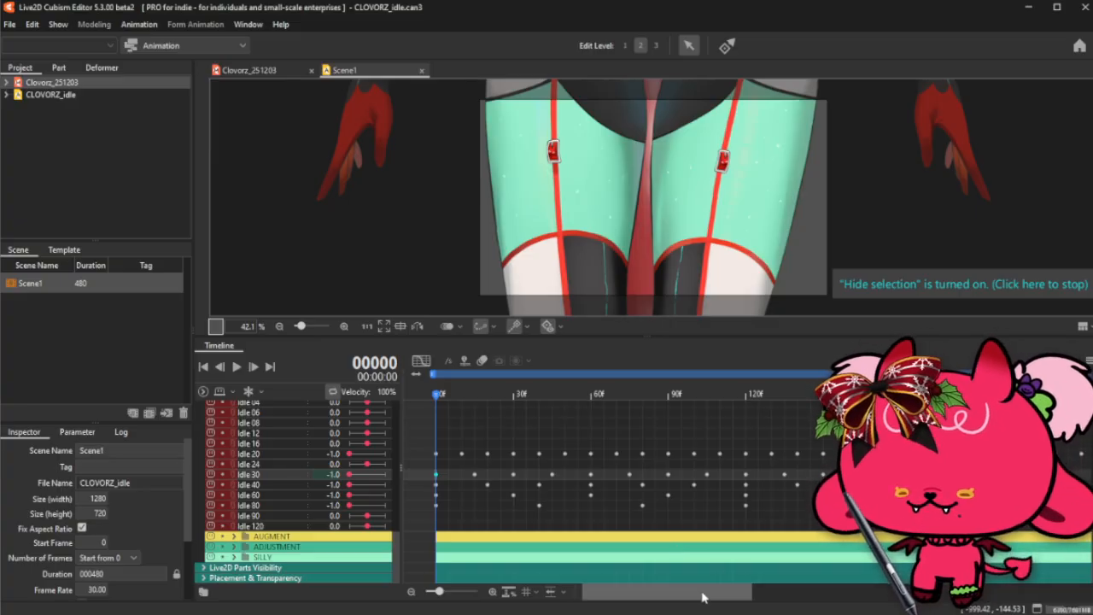
drag(699, 600, 808, 595)
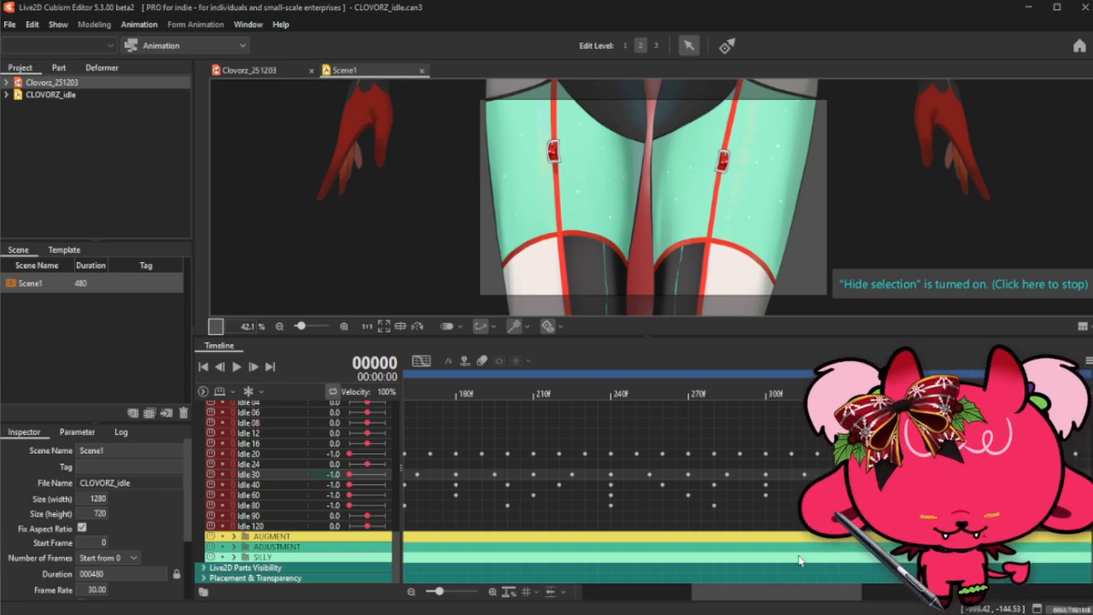
drag(716, 598, 661, 598)
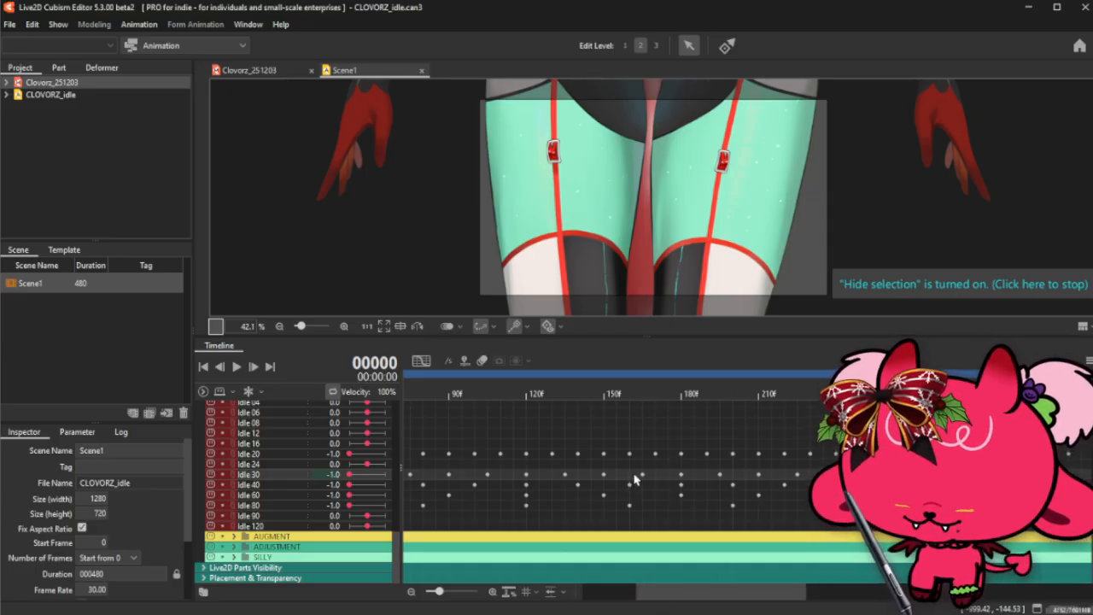
click(643, 395)
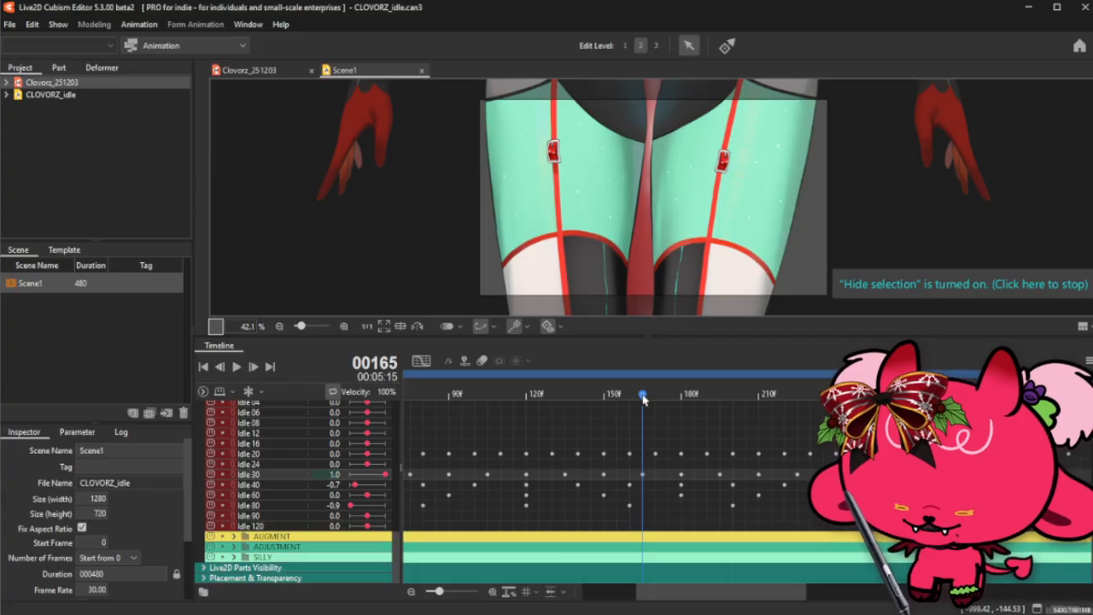
drag(643, 398, 630, 404)
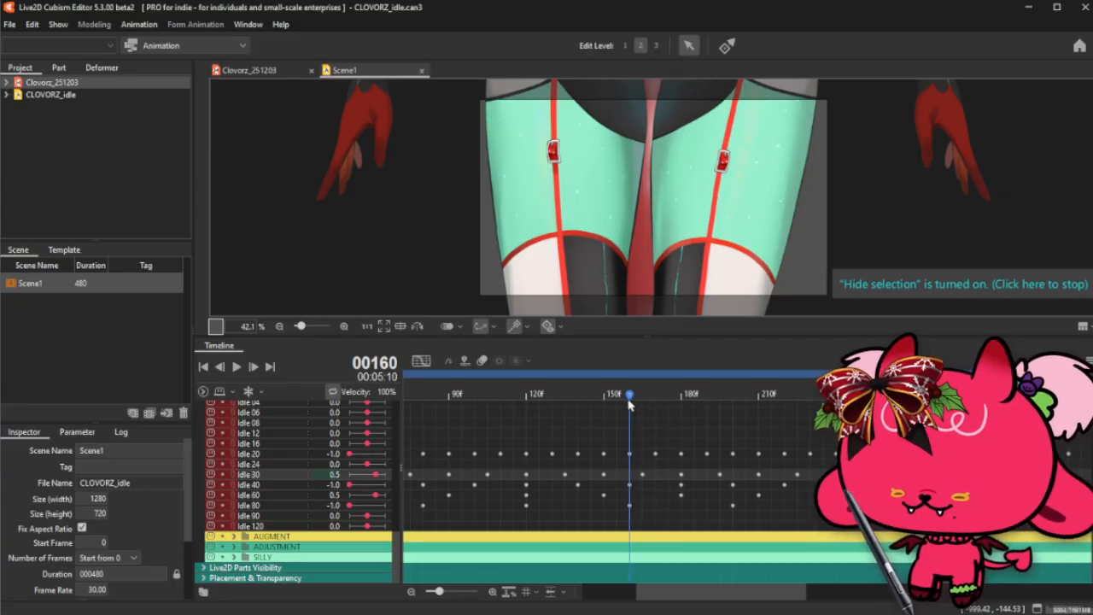
drag(681, 581, 620, 604)
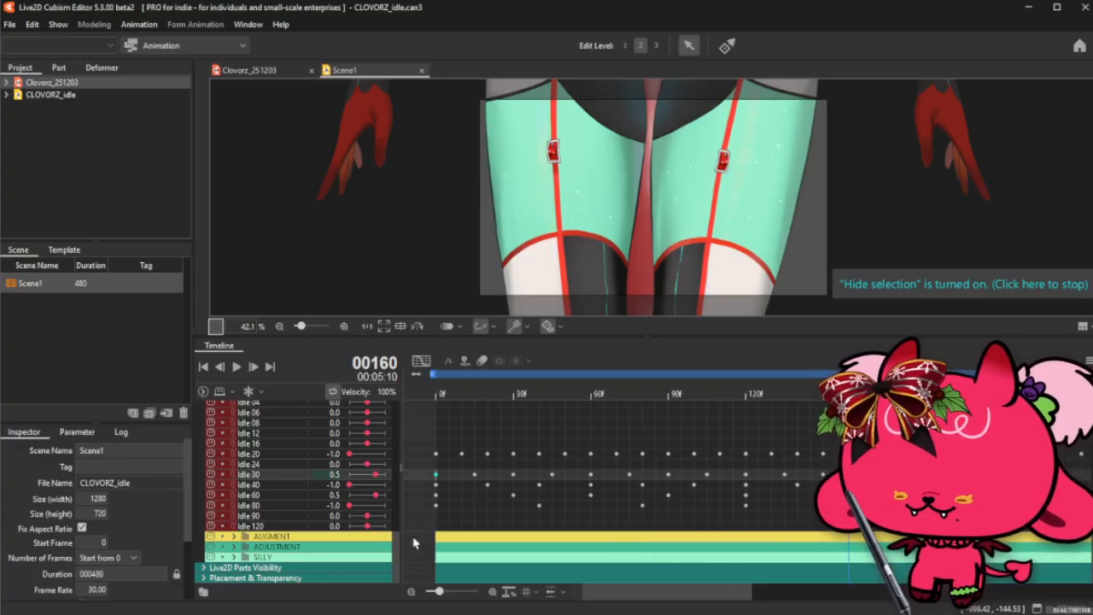
- Switch to the Clovorz_251203 model, open its physics settings and reposition the settings window
click(274, 74)
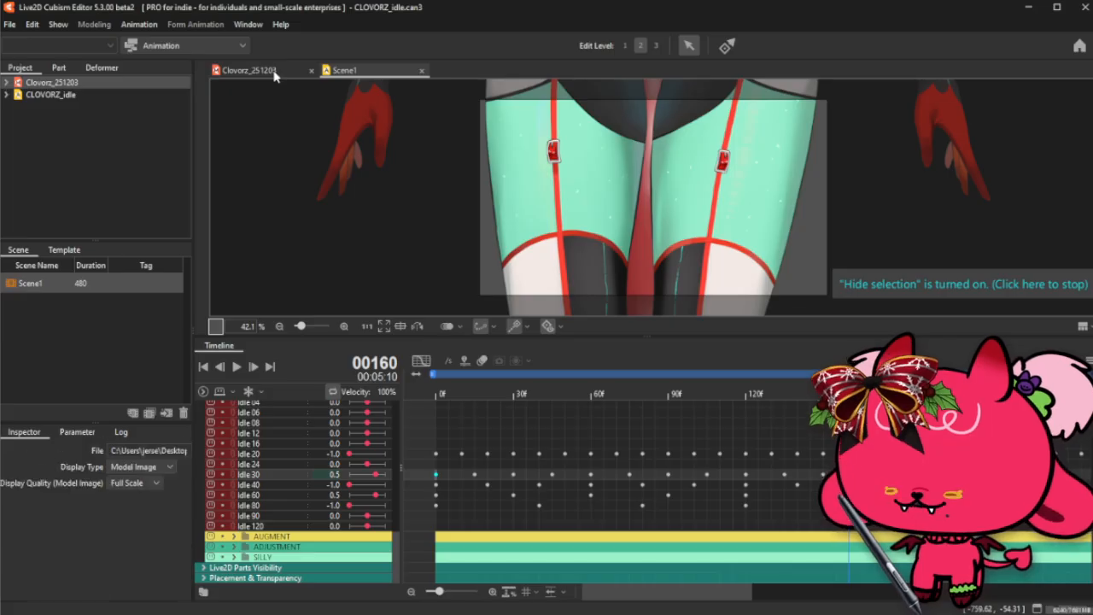
double_click(274, 73)
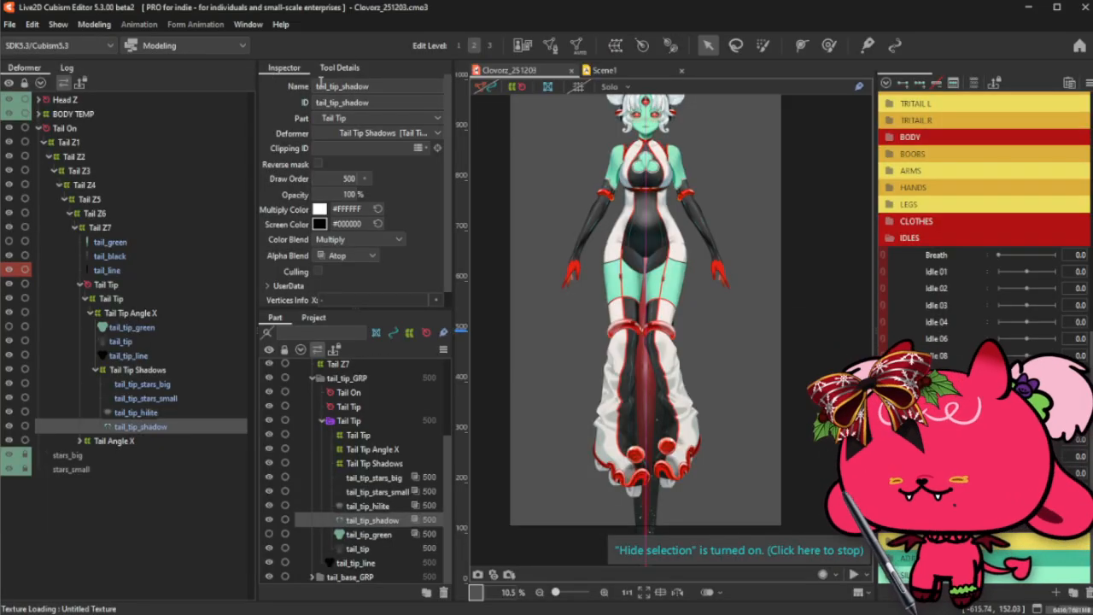
click(94, 24)
click(173, 314)
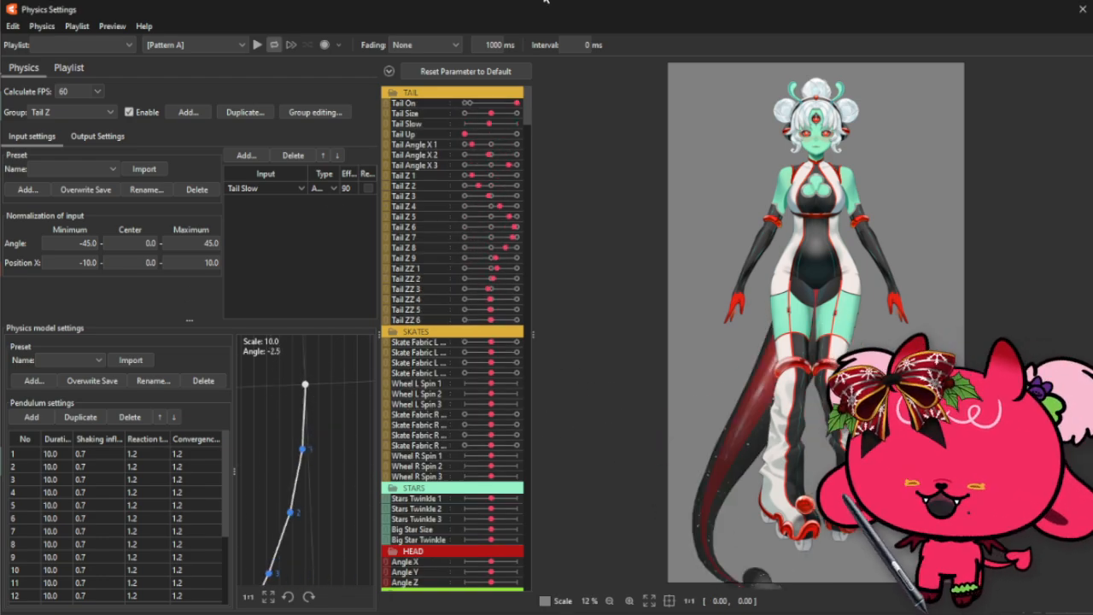
drag(578, 18, 513, 20)
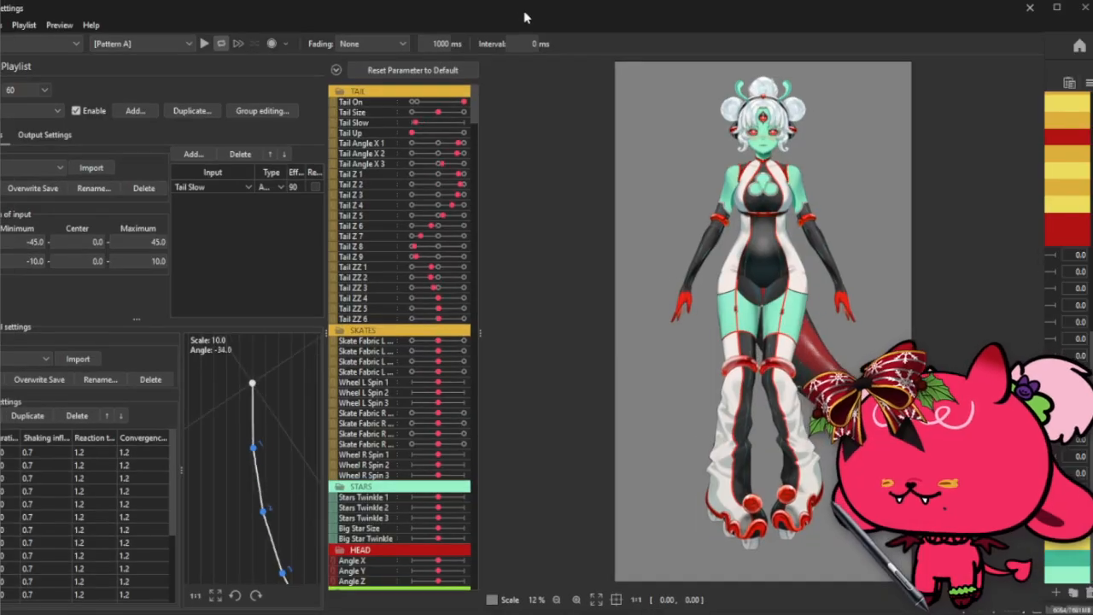
- Select the Tail ZZ physics group and delete its Tail Slow input
click(28, 110)
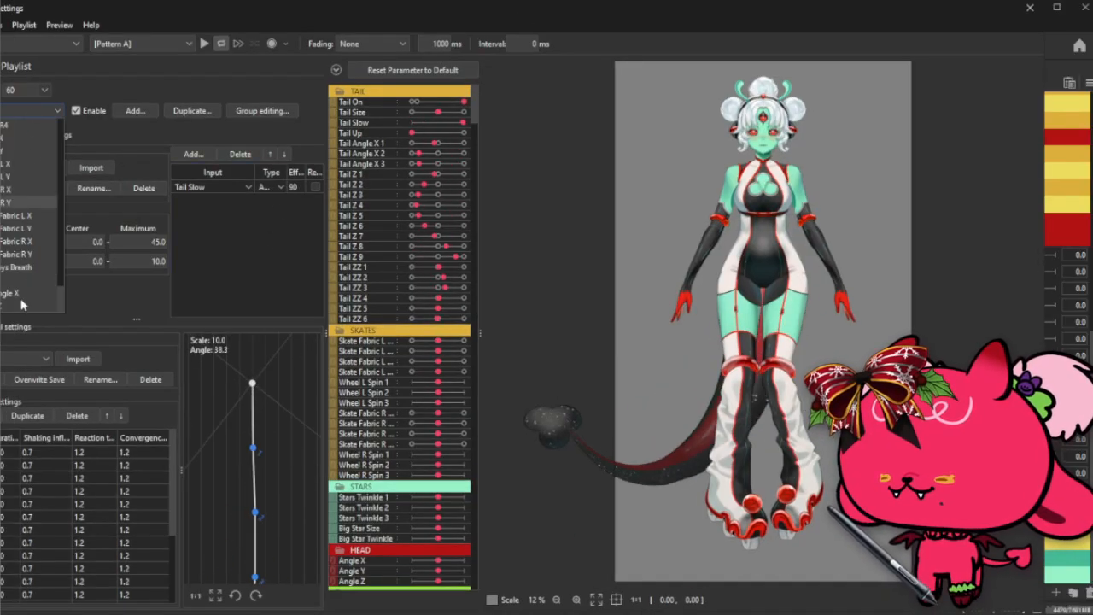
click(34, 137)
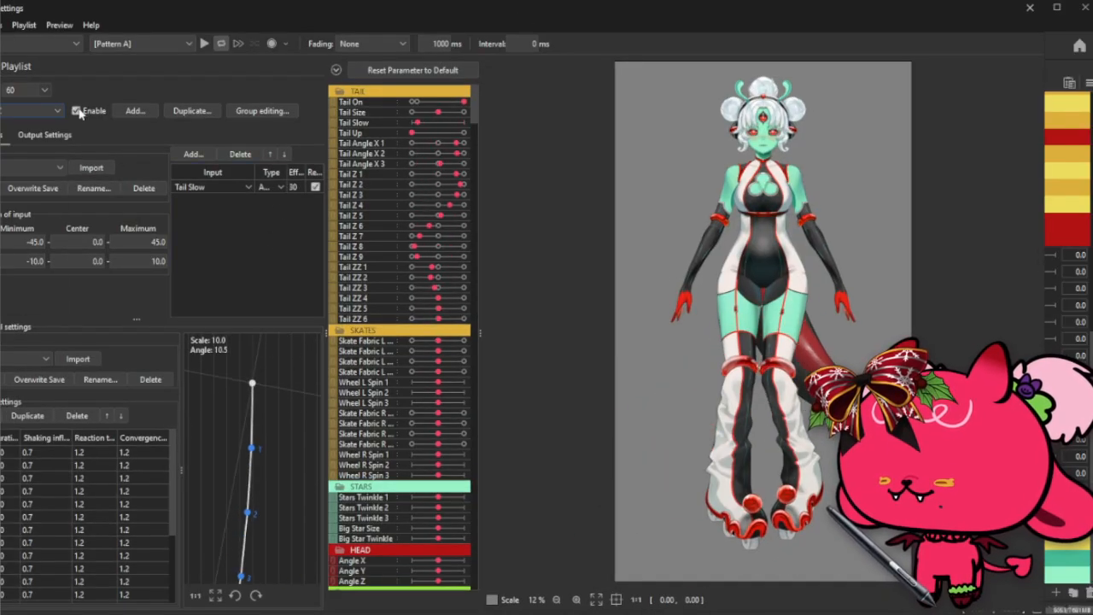
click(246, 187)
click(242, 192)
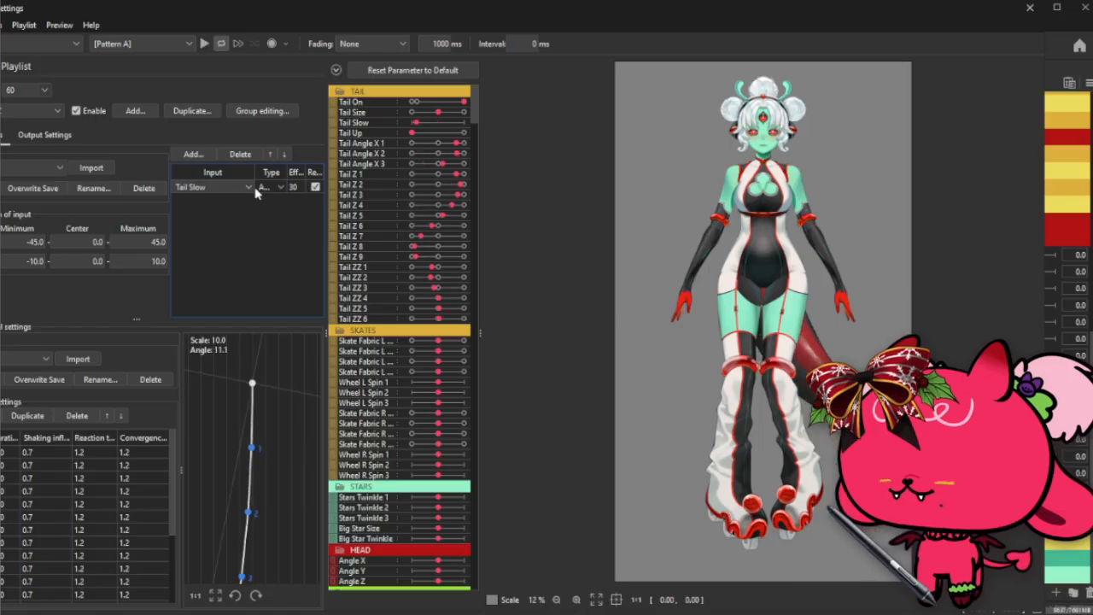
click(242, 154)
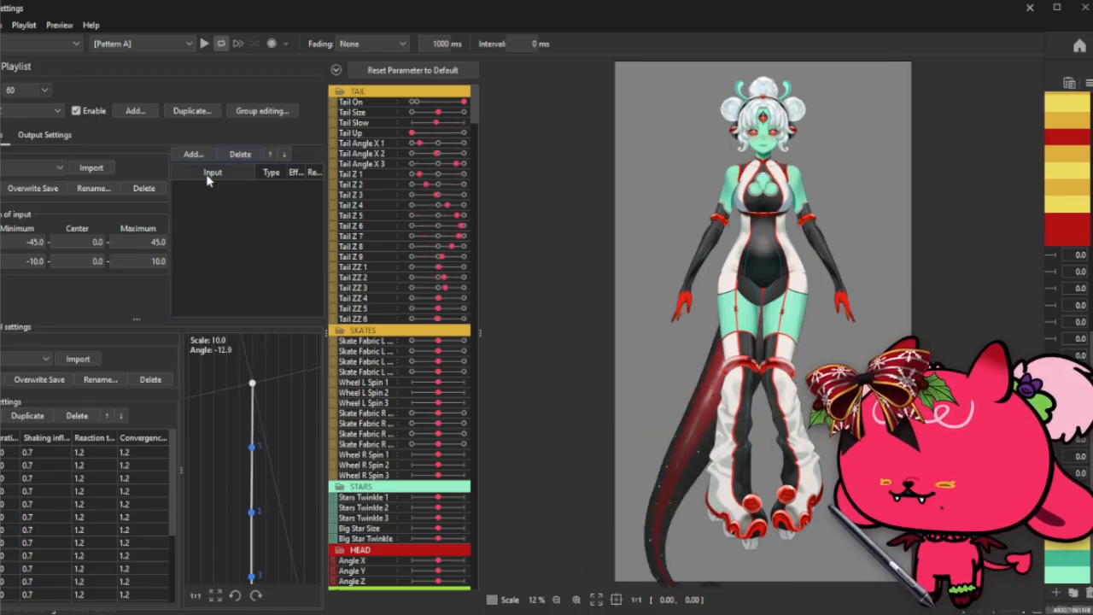
- Examine the output settings of the Tail ZZ physics group
click(60, 135)
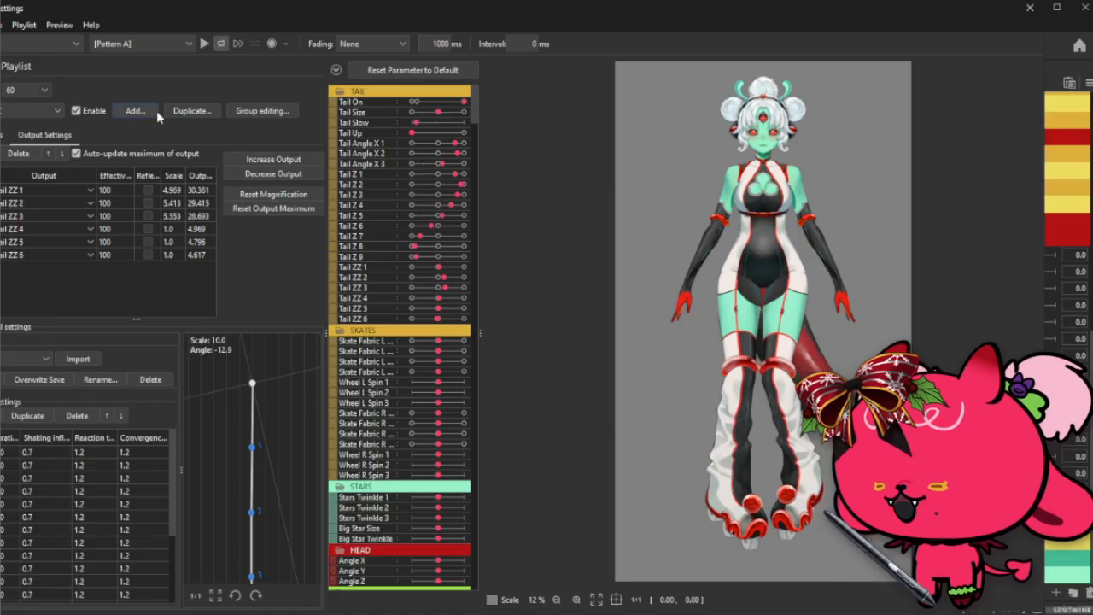
click(34, 110)
click(19, 294)
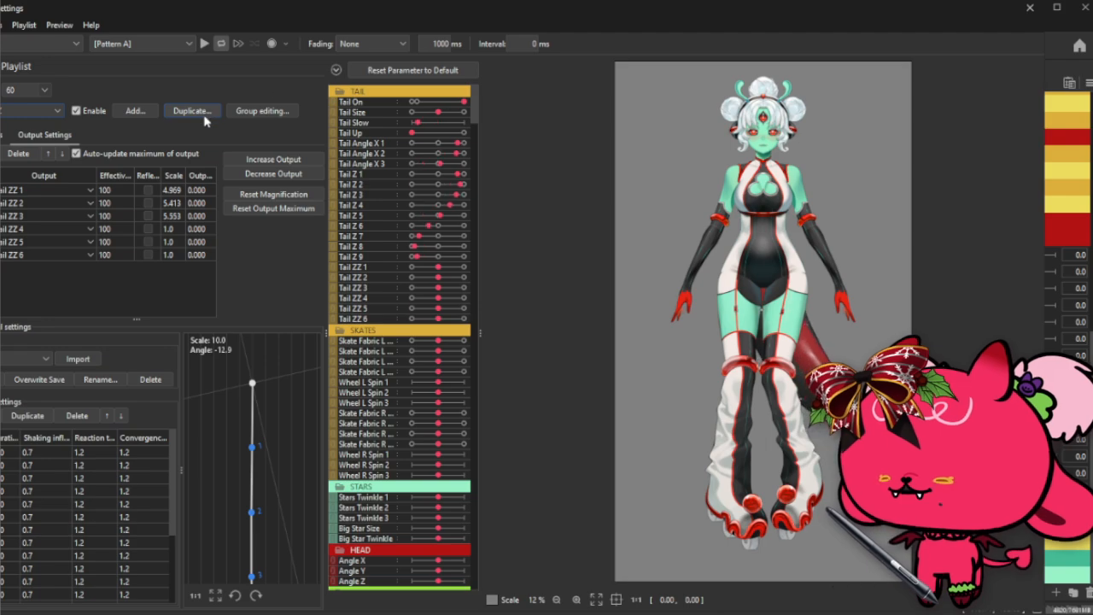
- Duplicate the Tail Phys Breath physics group under the name Tail ZZ Pendulum
click(7, 110)
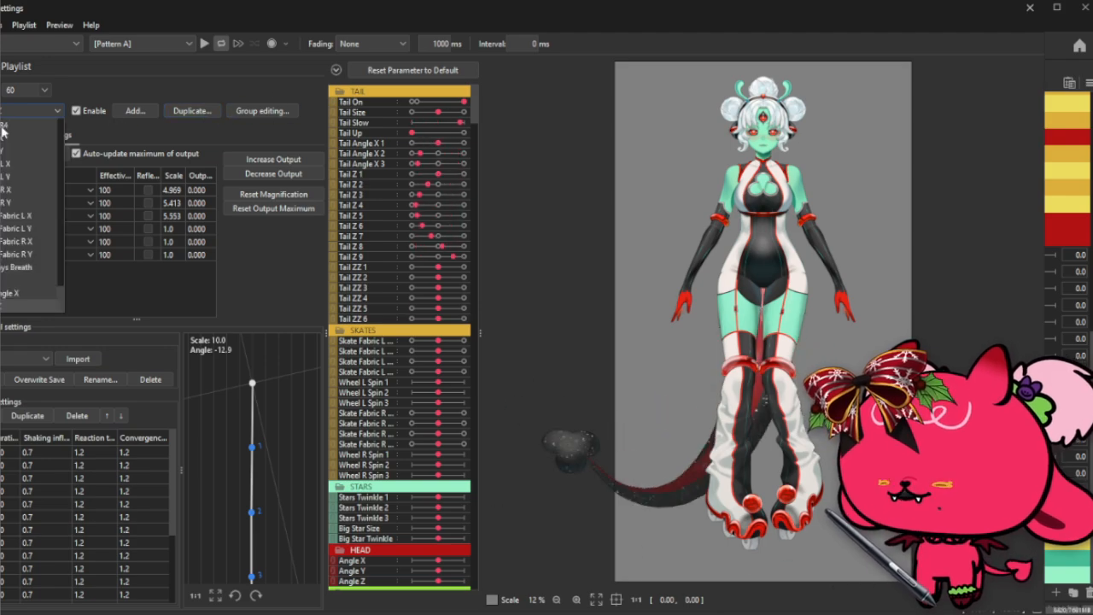
click(16, 267)
click(192, 111)
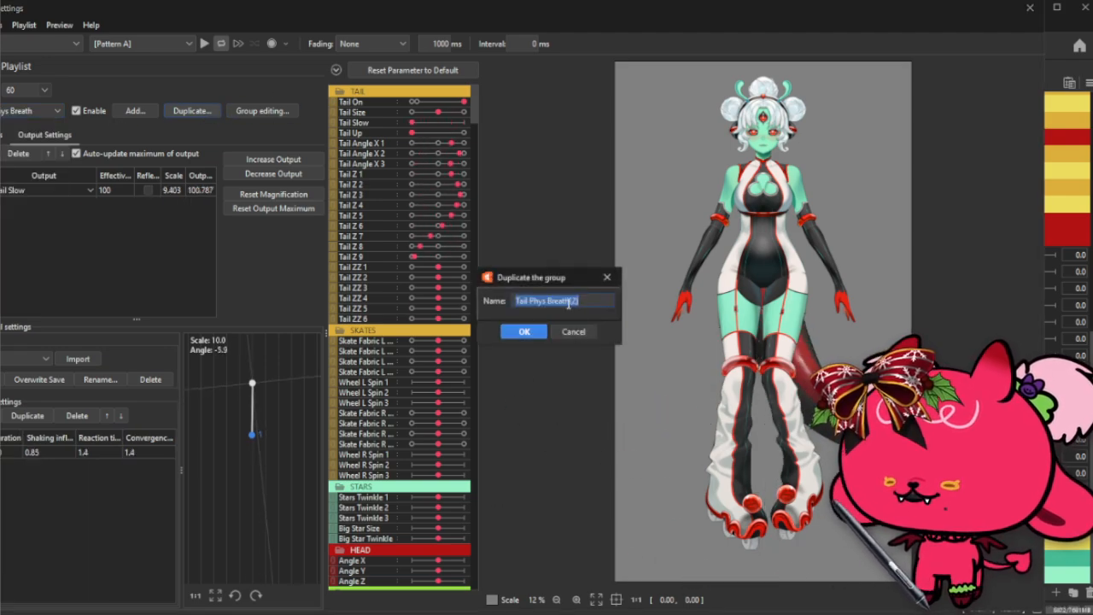
click(599, 302)
key(BackSpace)
key(BackSpace)
key(BackSpace)
key(BackSpace)
key(BackSpace)
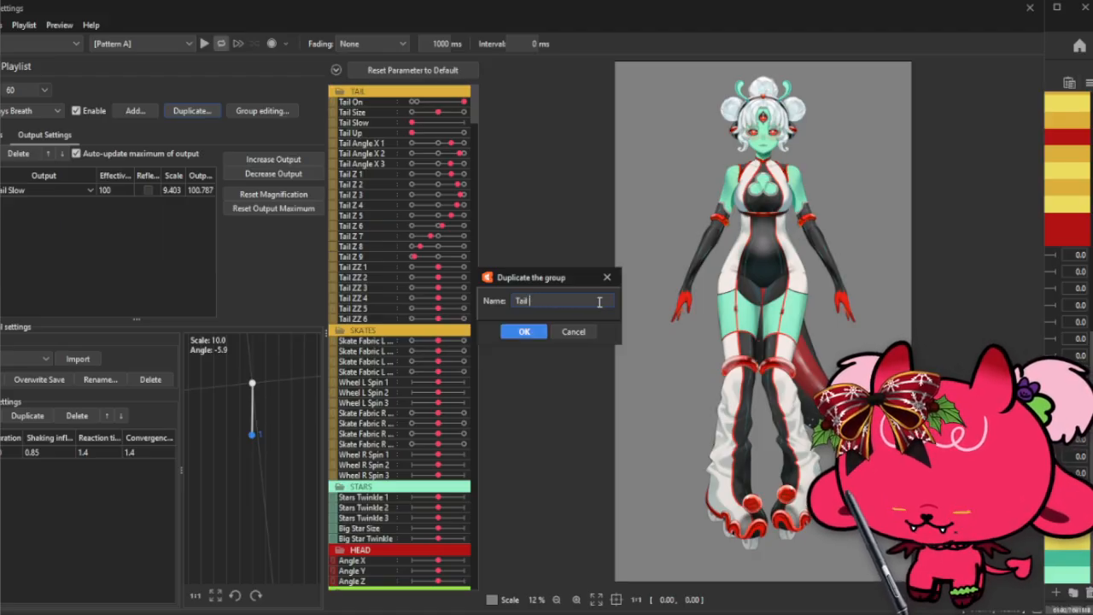
text(ZZ Pendulum)
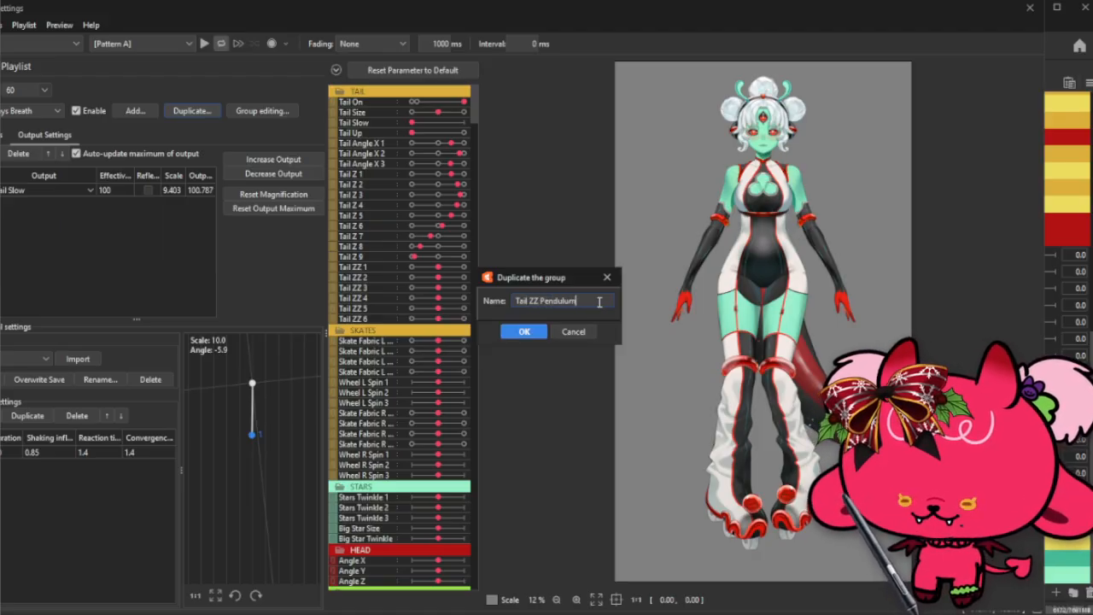
click(524, 331)
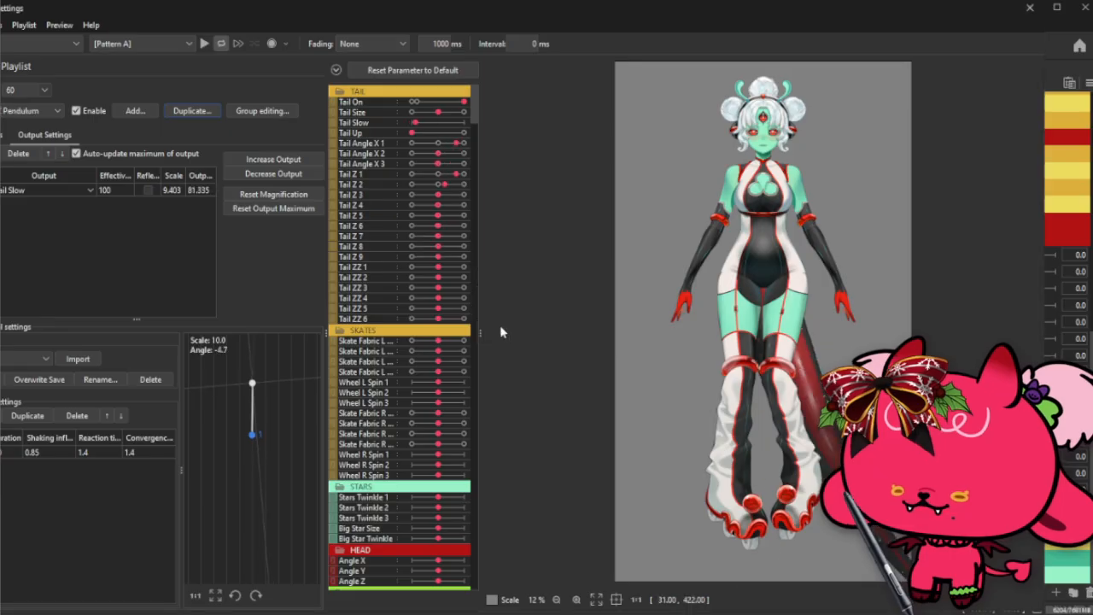
- Return to the model and replicate the Tail Up parameter as Tail Depth with the ID ParamTailDepth
click(85, 190)
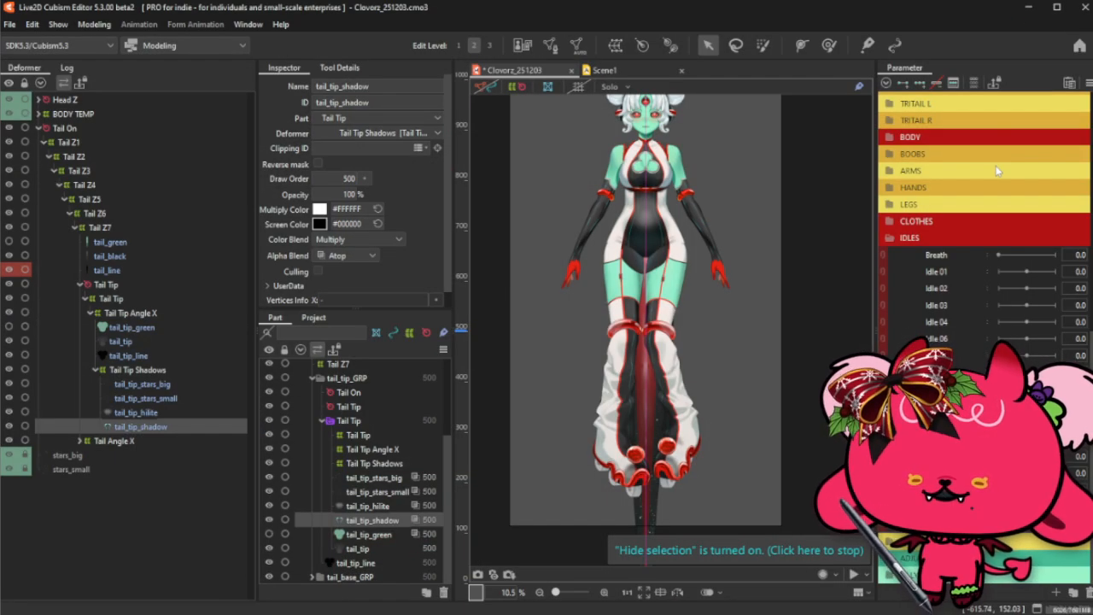
scroll(996, 170, up, 5)
click(995, 102)
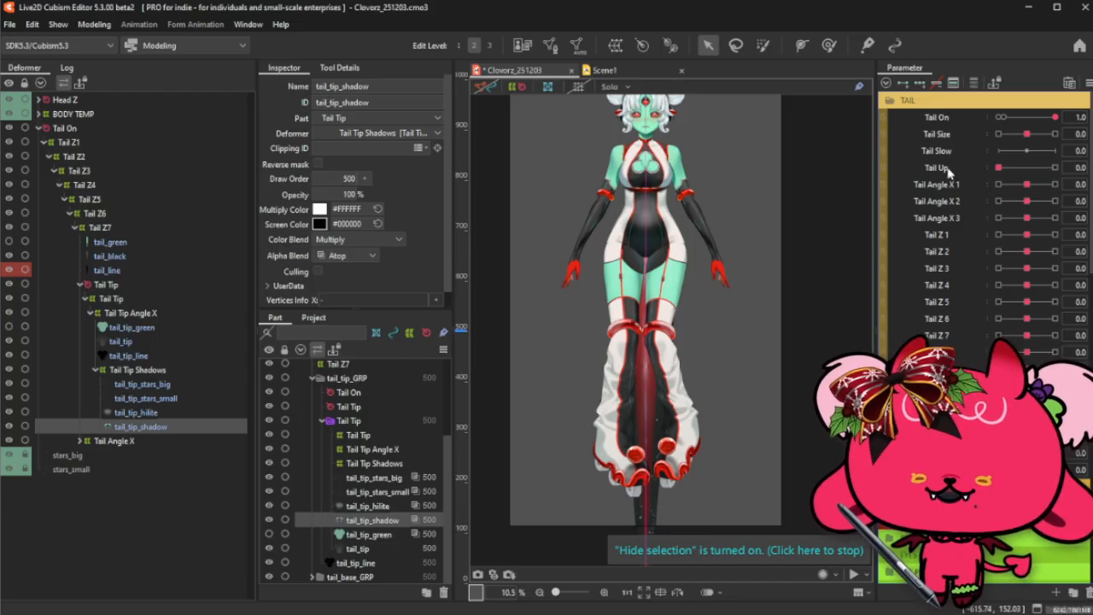
right_click(946, 168)
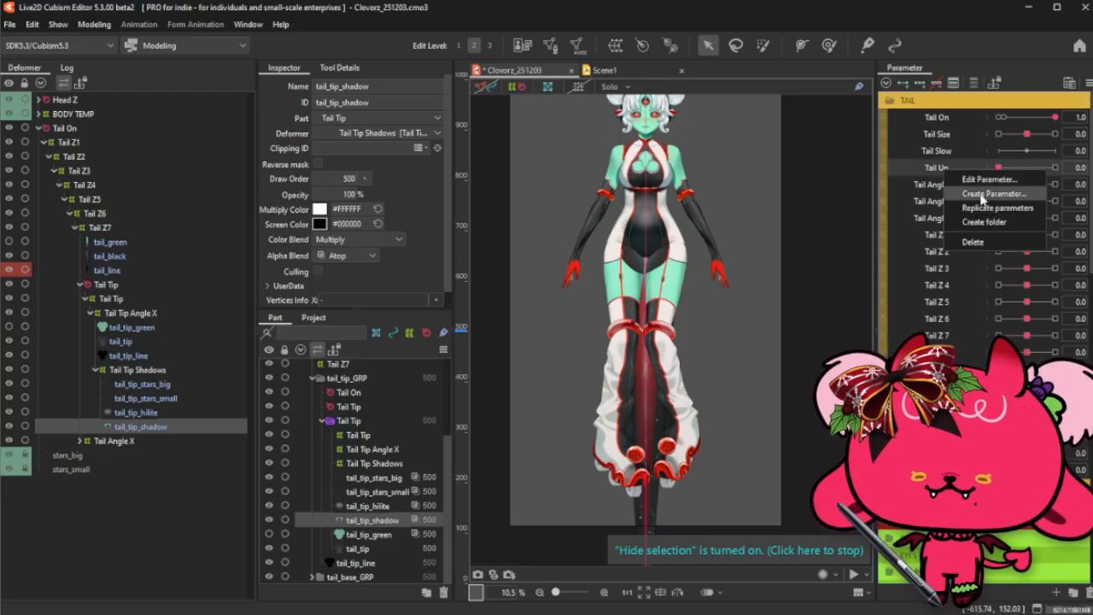
click(946, 185)
right_click(952, 185)
click(965, 193)
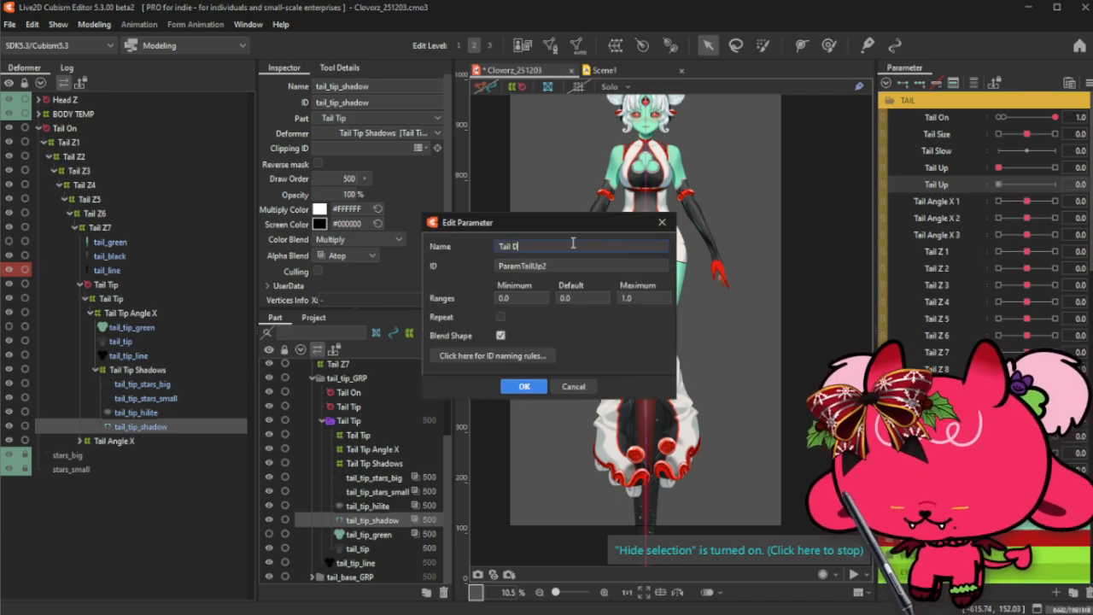
text(Tail Depth)
key(Tab)
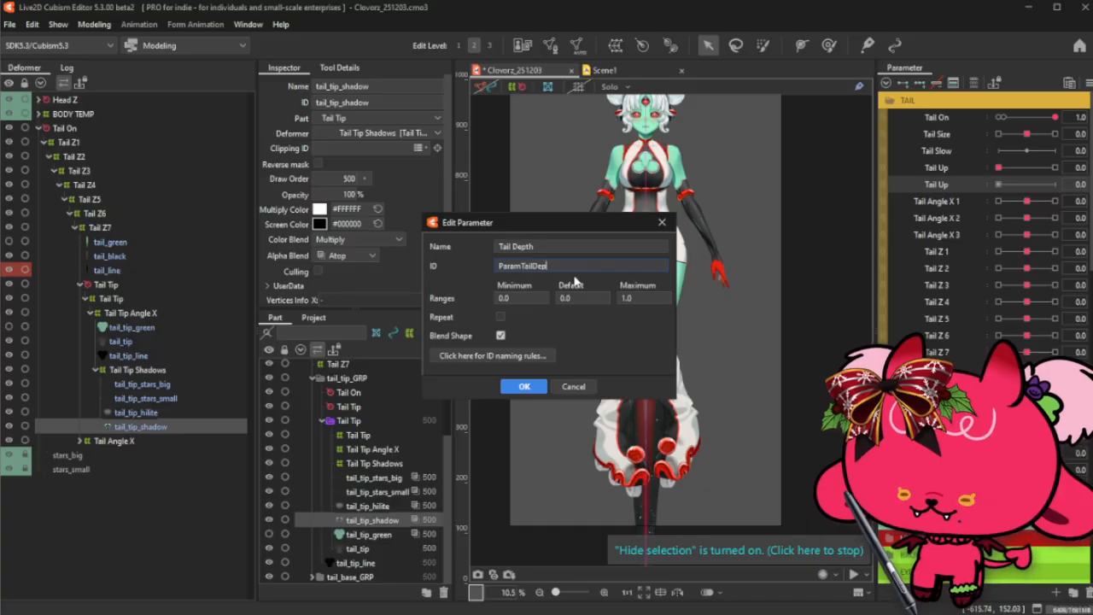
click(519, 386)
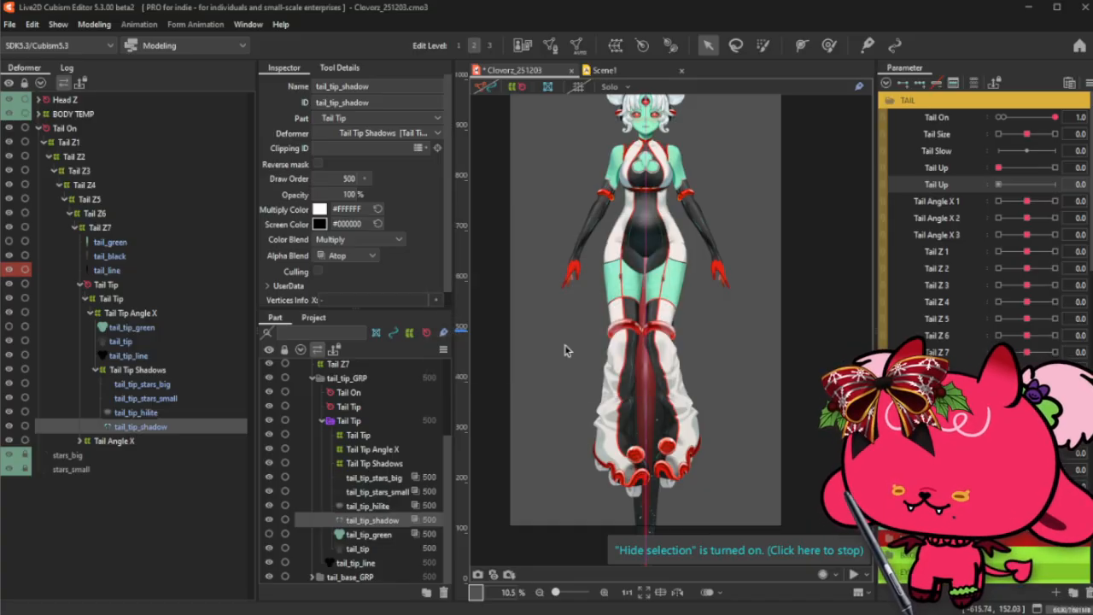
- Set the minimum of the Tail Depth parameter's range to -1
double_click(954, 187)
click(527, 296)
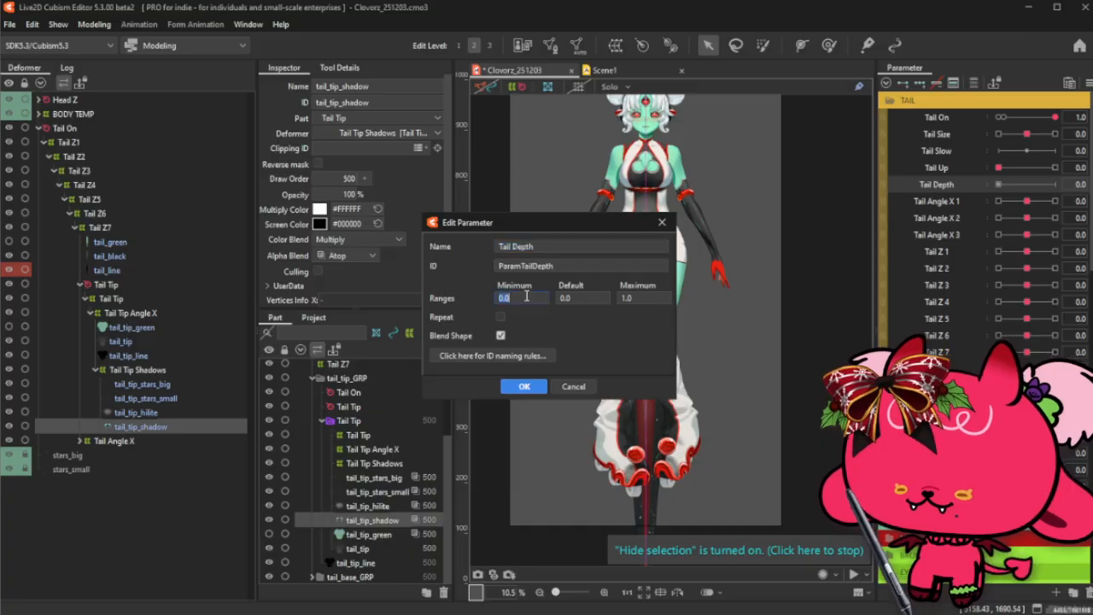
text(0-1)
key(Home)
key(Delete)
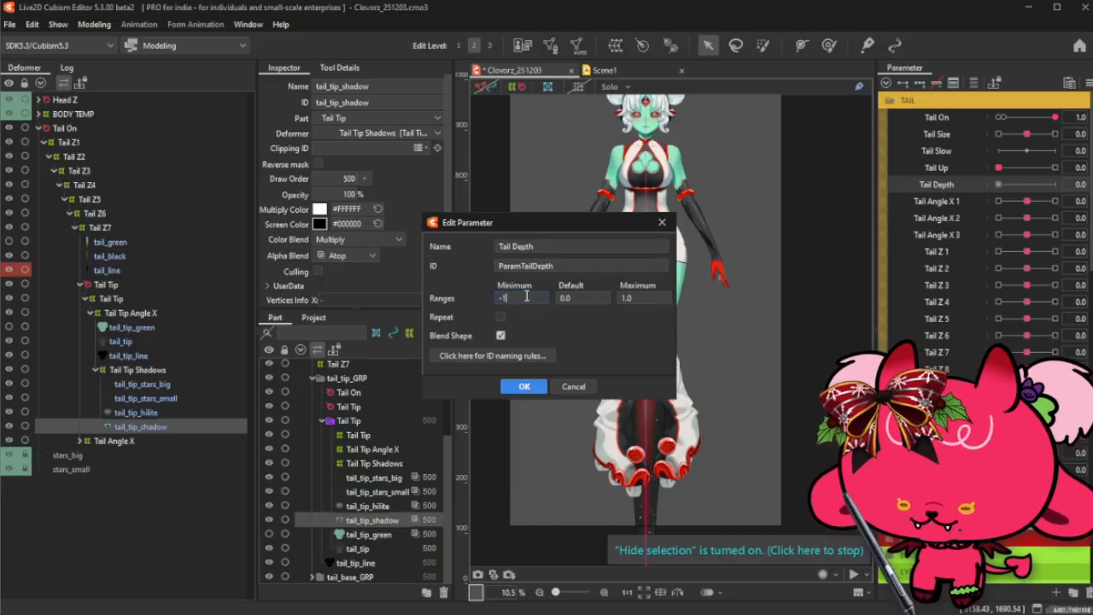
click(522, 386)
- Reopen the physics settings and change the Tail ZZ Pendulum group's input from Breath to Idle 80
click(98, 25)
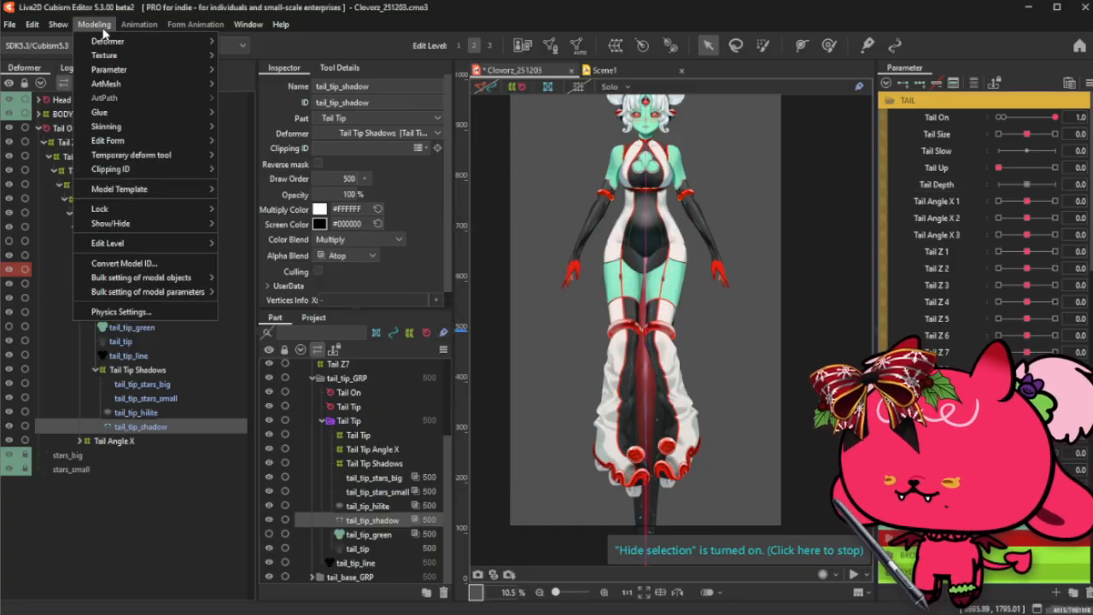
click(120, 311)
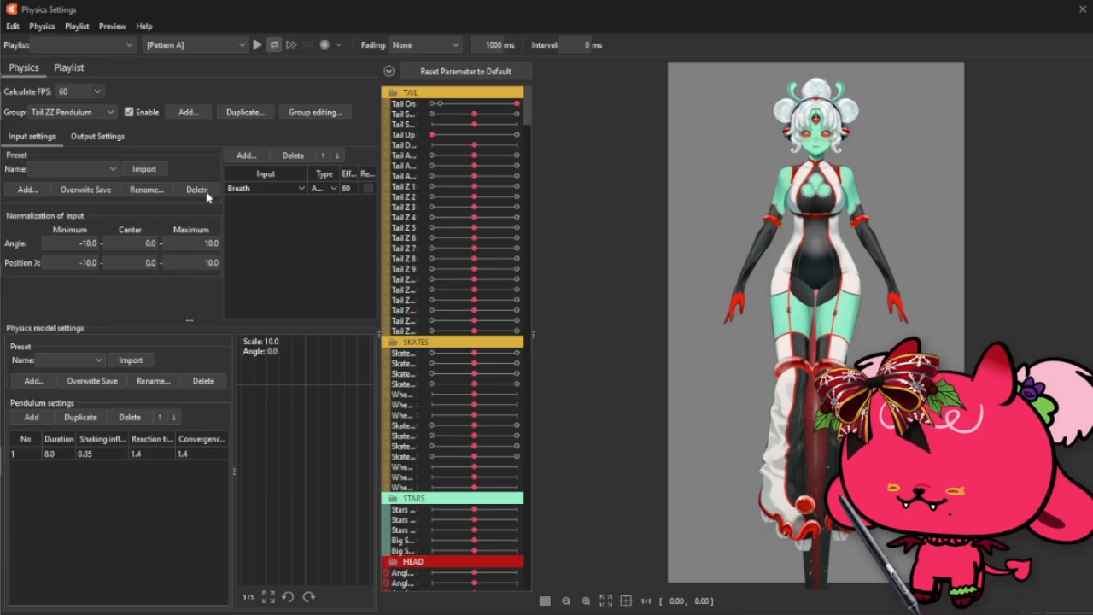
click(265, 188)
drag(311, 205, 305, 382)
click(240, 359)
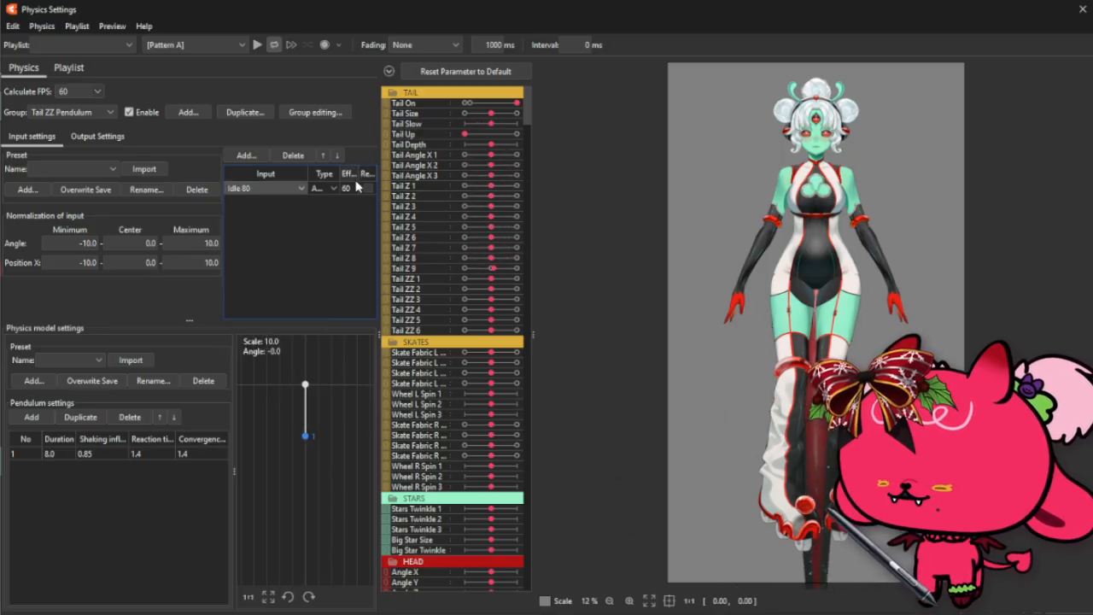
- Change the Tail ZZ Pendulum group's output from Tail Slow to Tail Depth
click(80, 111)
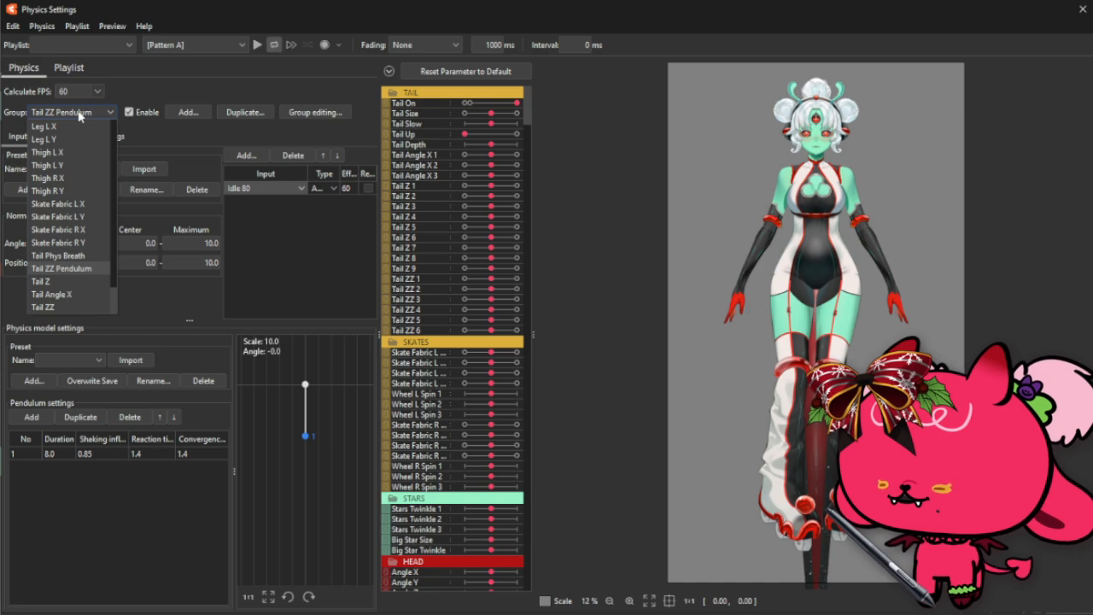
click(80, 114)
click(89, 138)
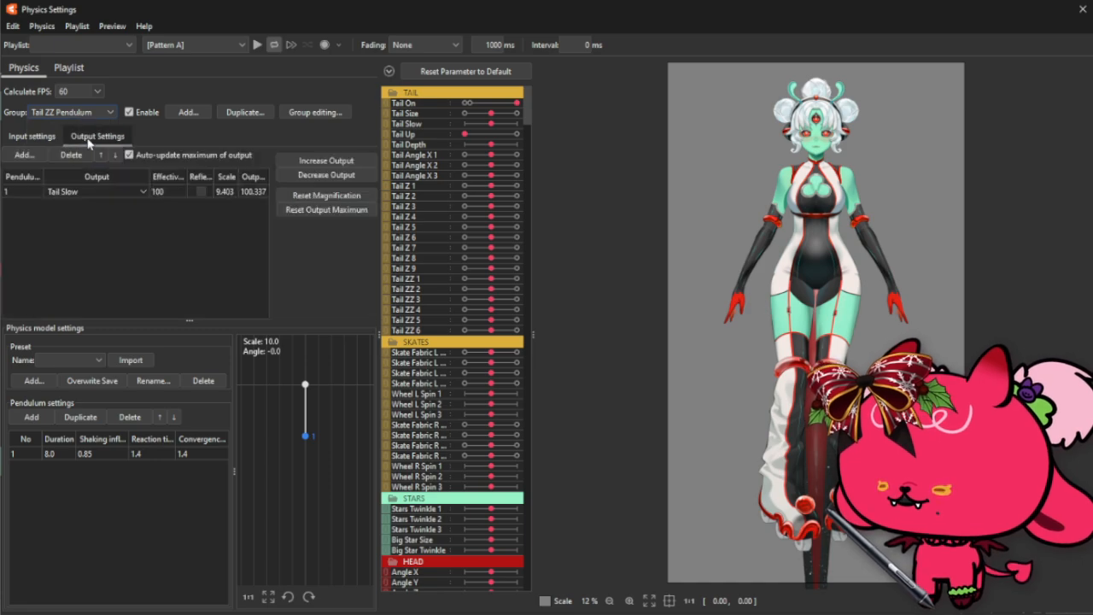
click(65, 191)
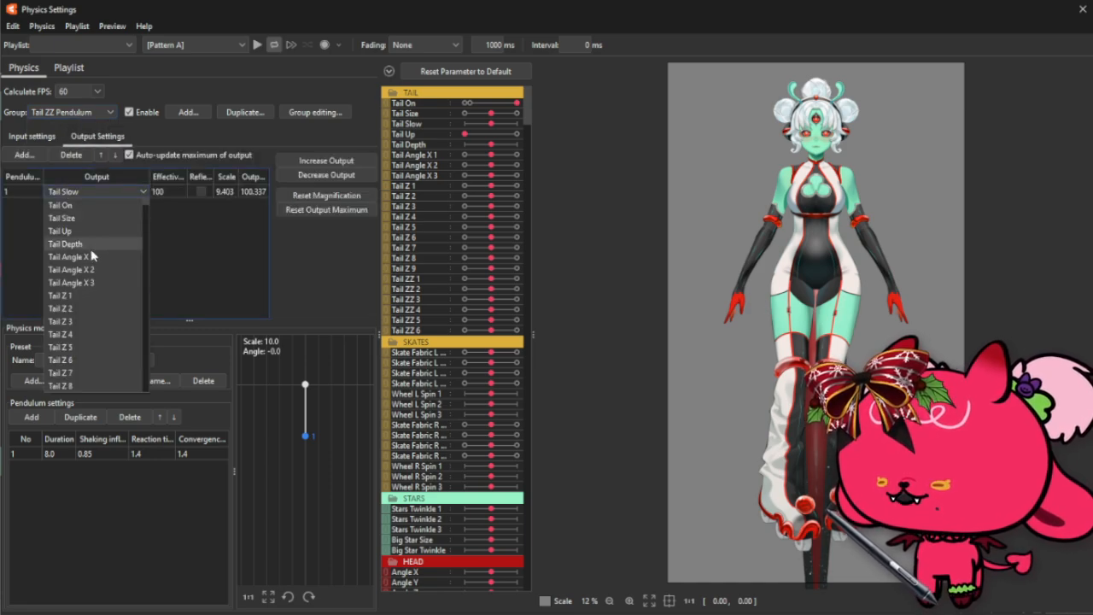
click(90, 245)
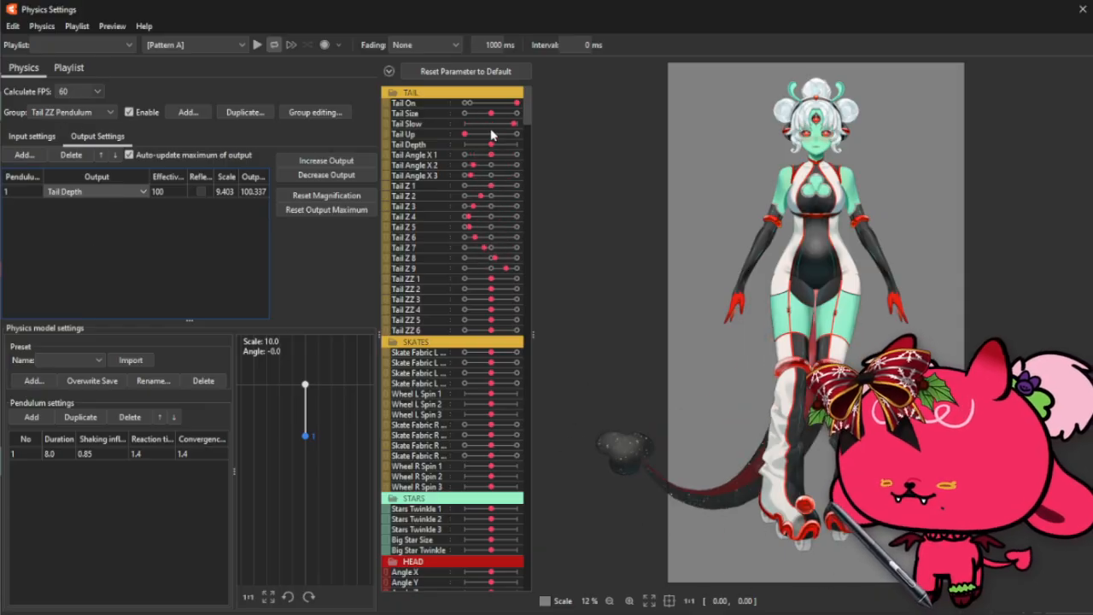
- Return to the model and lower the opacity of the CLOVORZ_GRP part to 10 %
scroll(721, 328, down, 2)
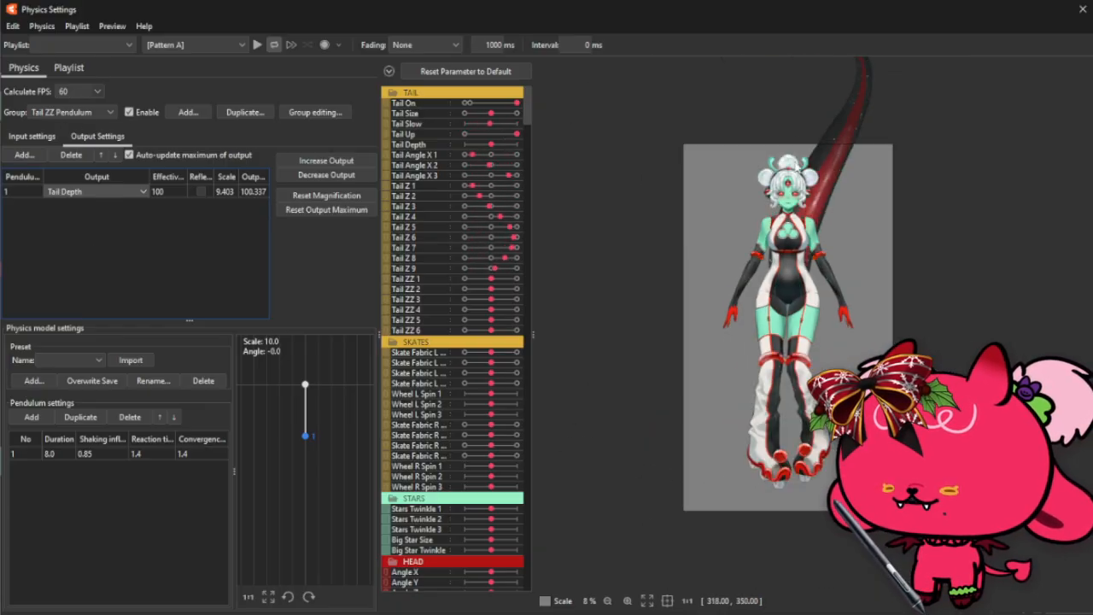
scroll(805, 72, up, 2)
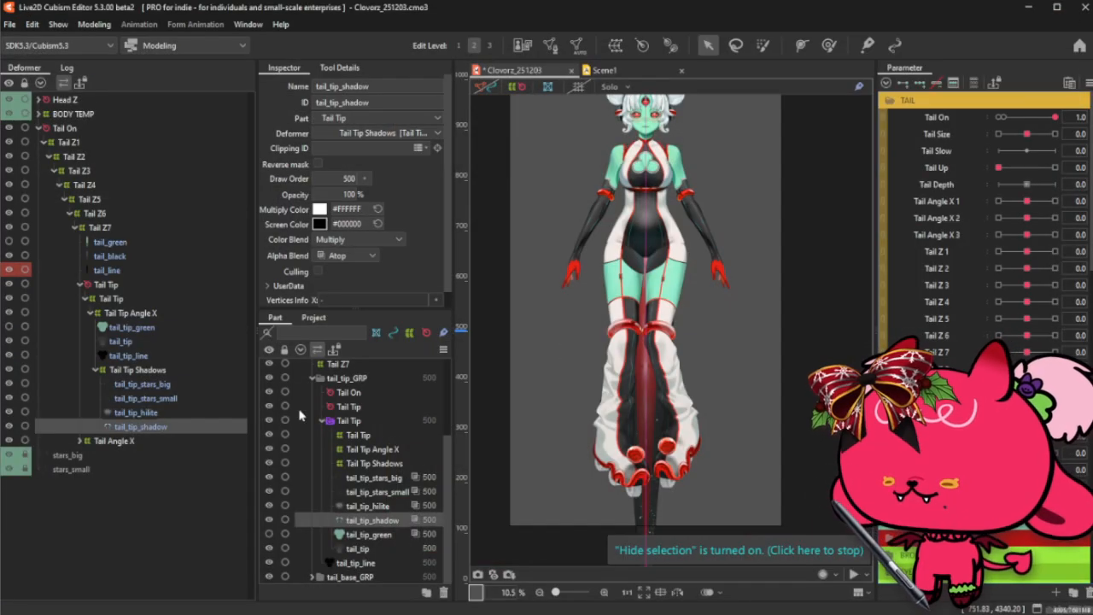
scroll(299, 416, up, 3)
click(343, 367)
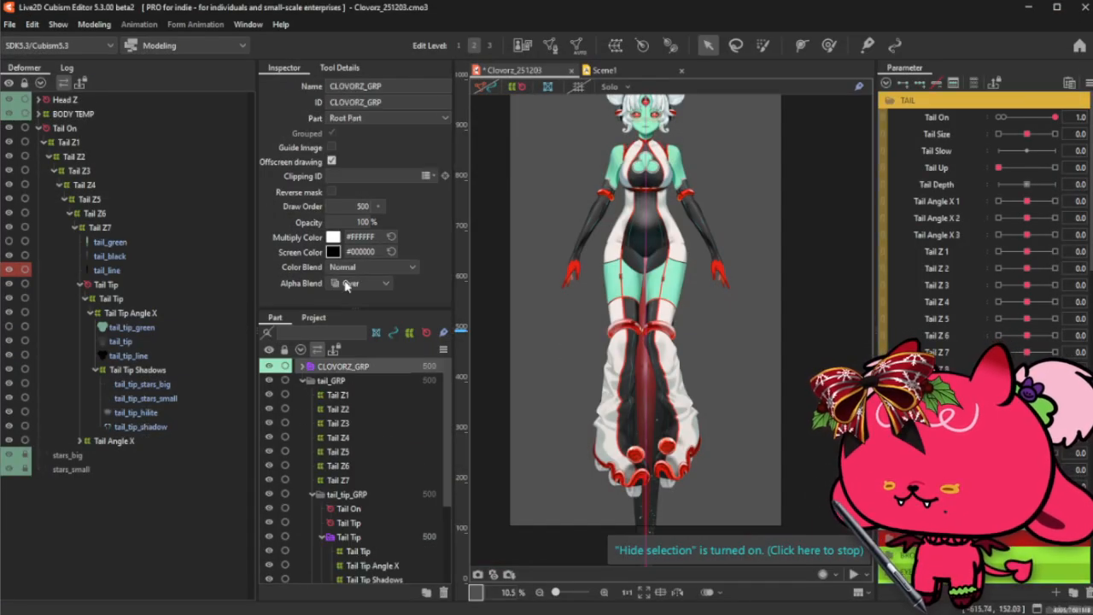
drag(357, 216, 318, 215)
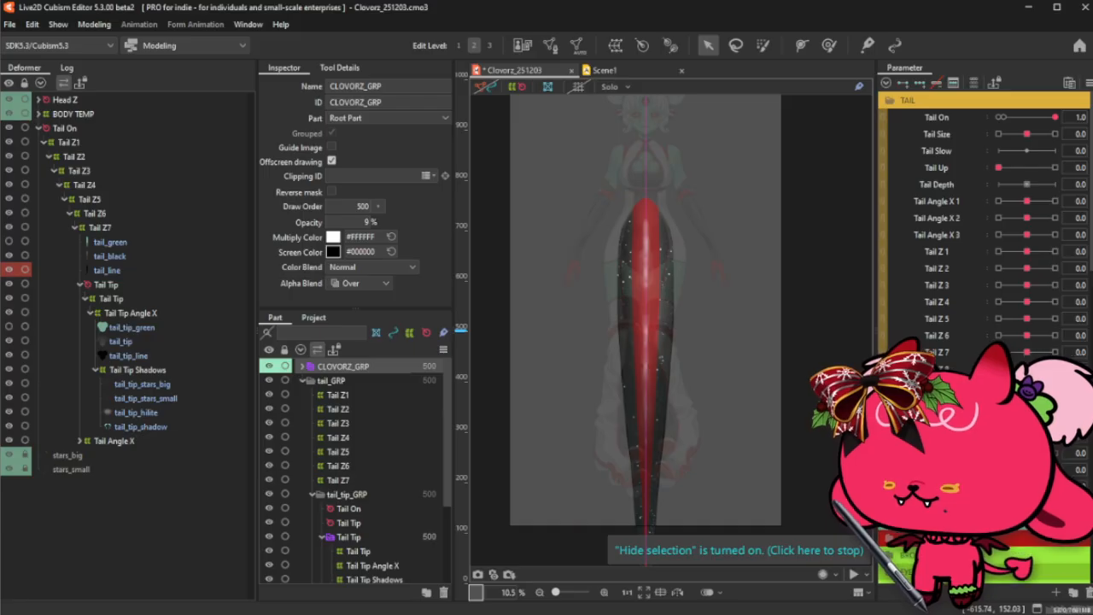
- Reopen the physics settings and add Tail Depth as an input parameter of the Tail ZZ group
click(94, 23)
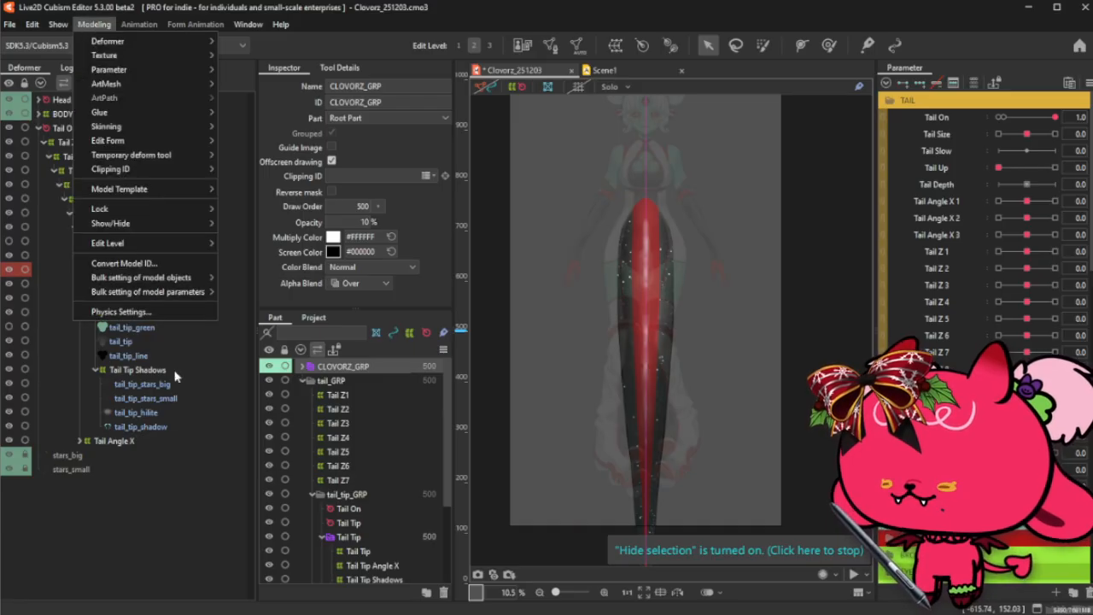
click(175, 317)
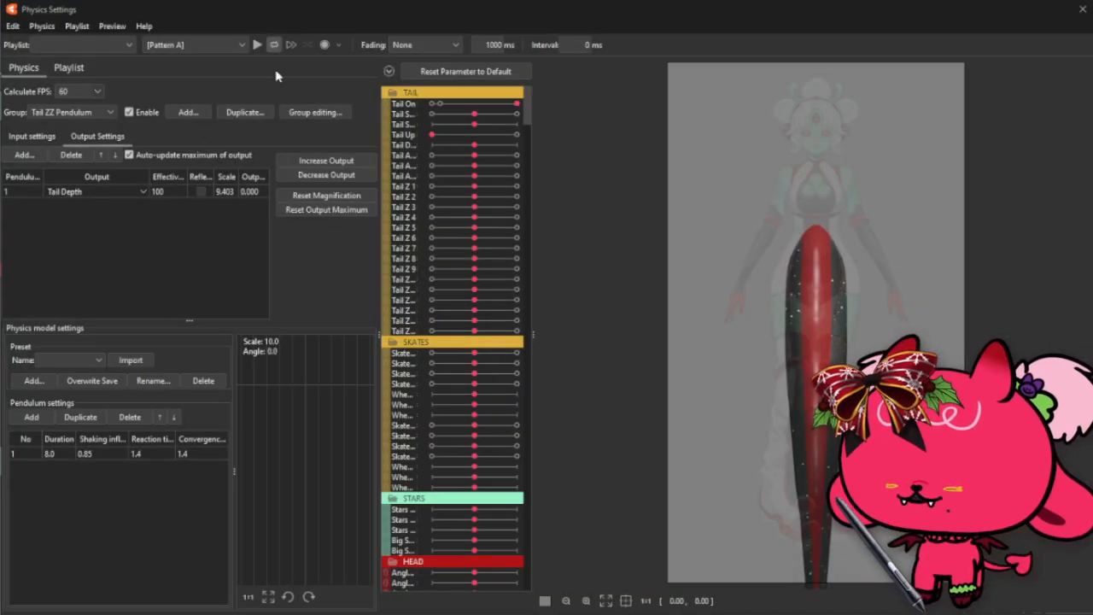
drag(600, 10, 538, 12)
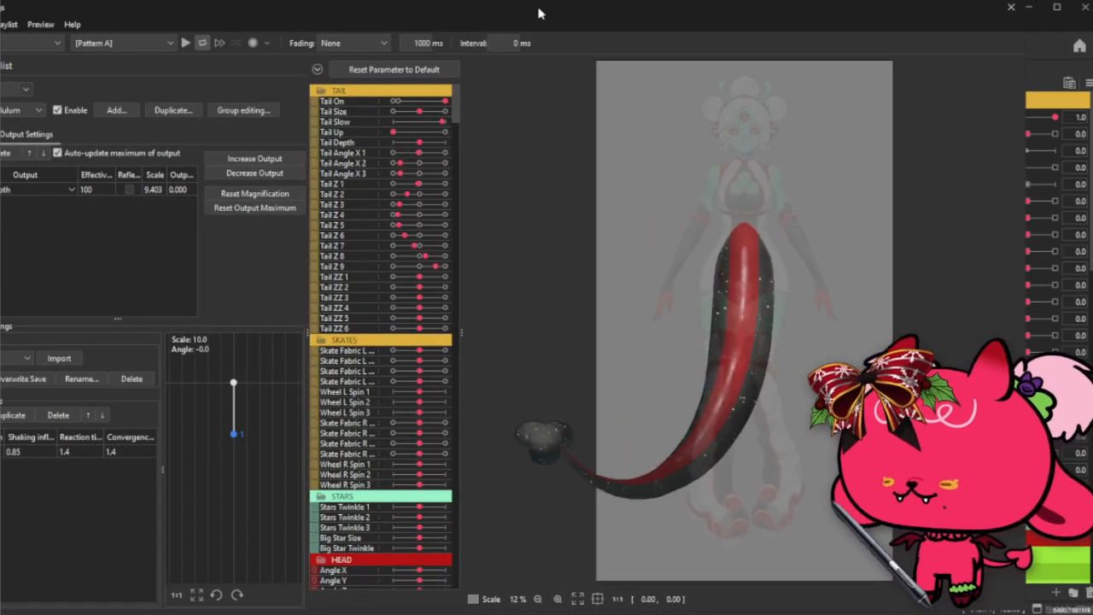
click(23, 113)
click(5, 303)
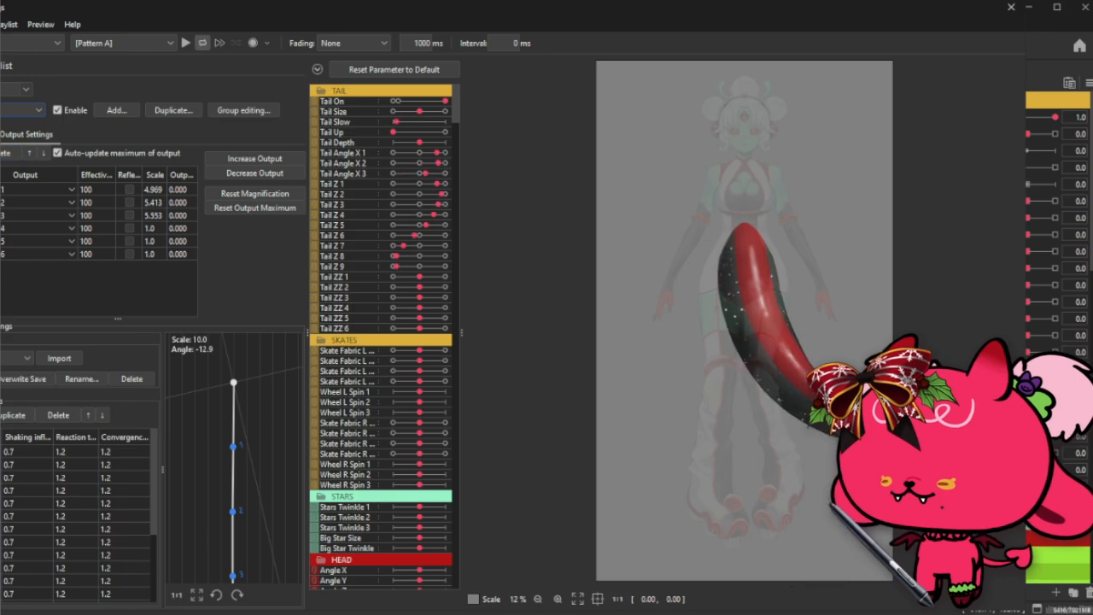
click(175, 154)
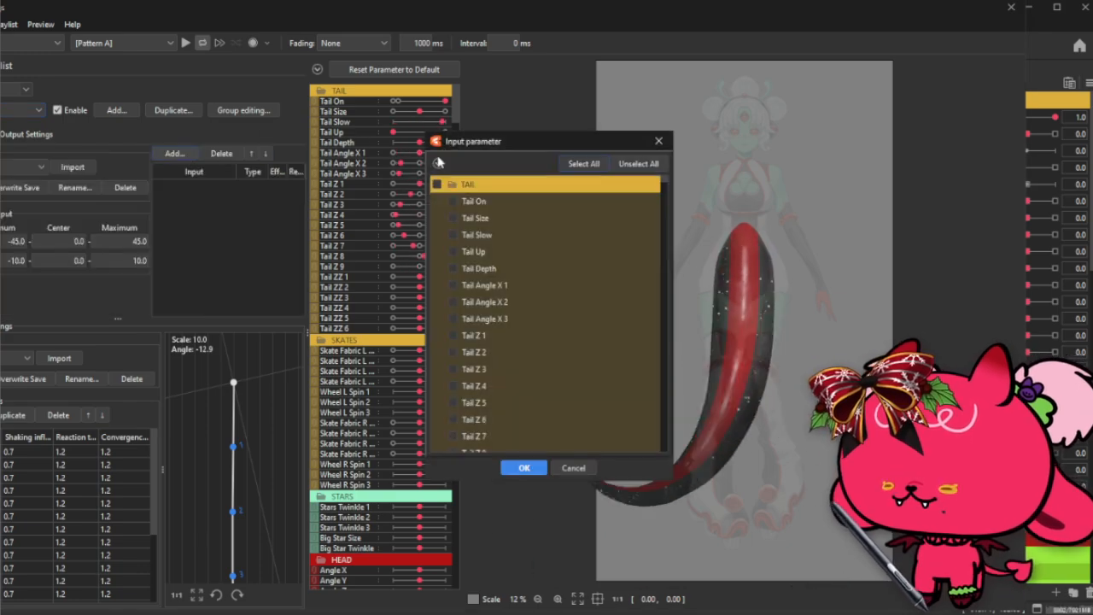
click(438, 162)
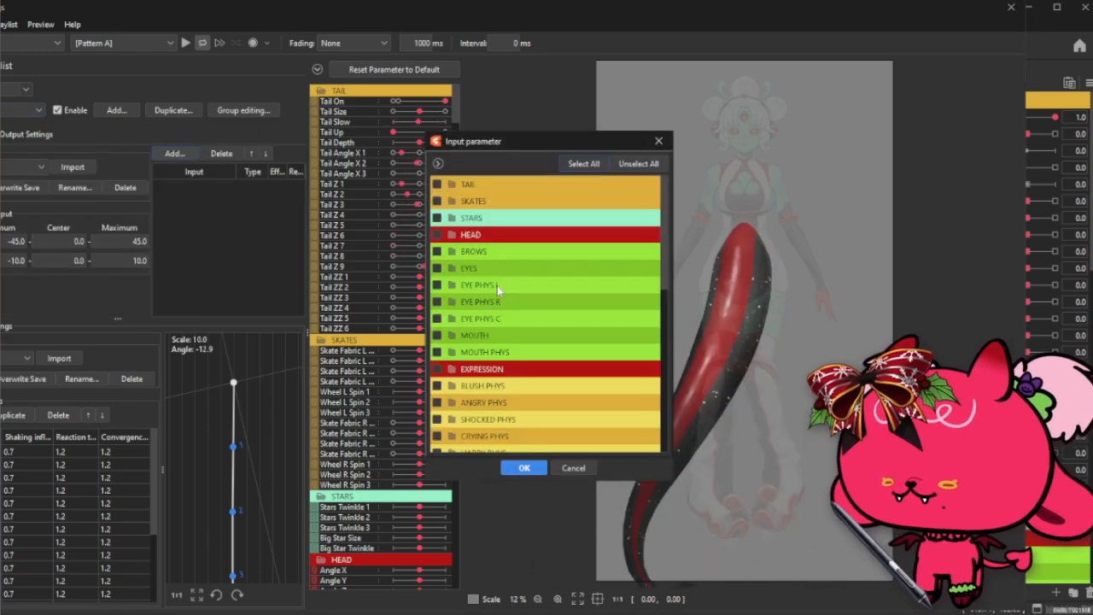
scroll(497, 286, down, 10)
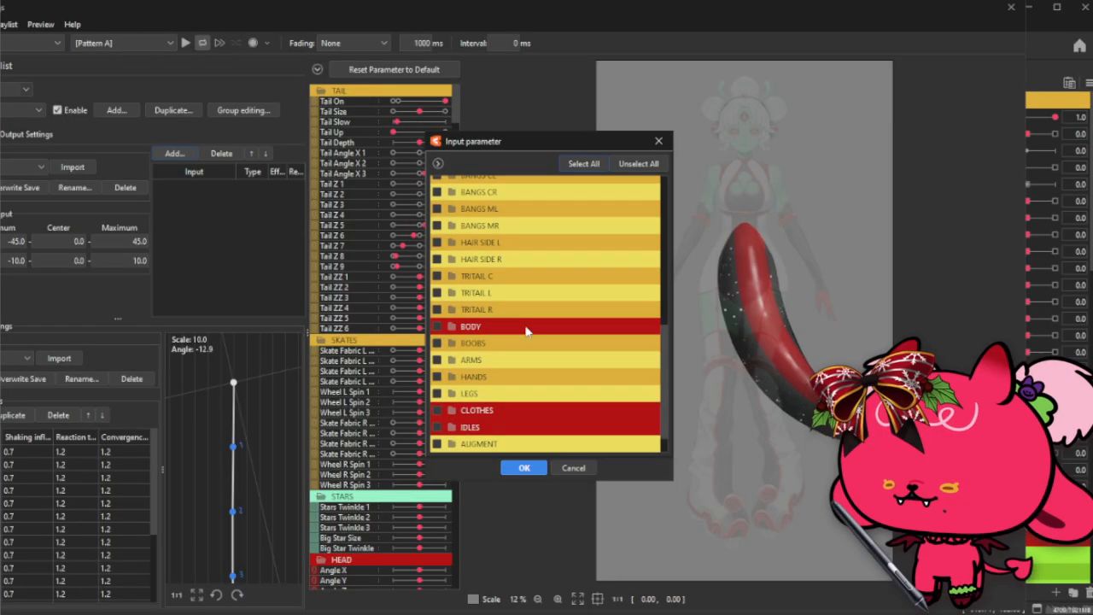
scroll(527, 331, up, 10)
click(551, 186)
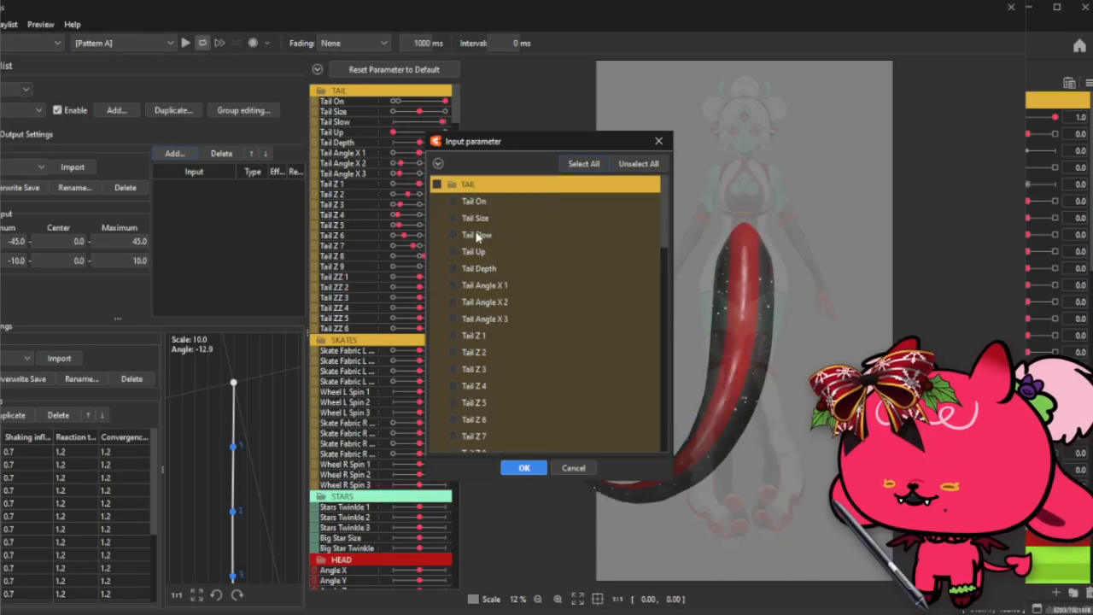
click(524, 467)
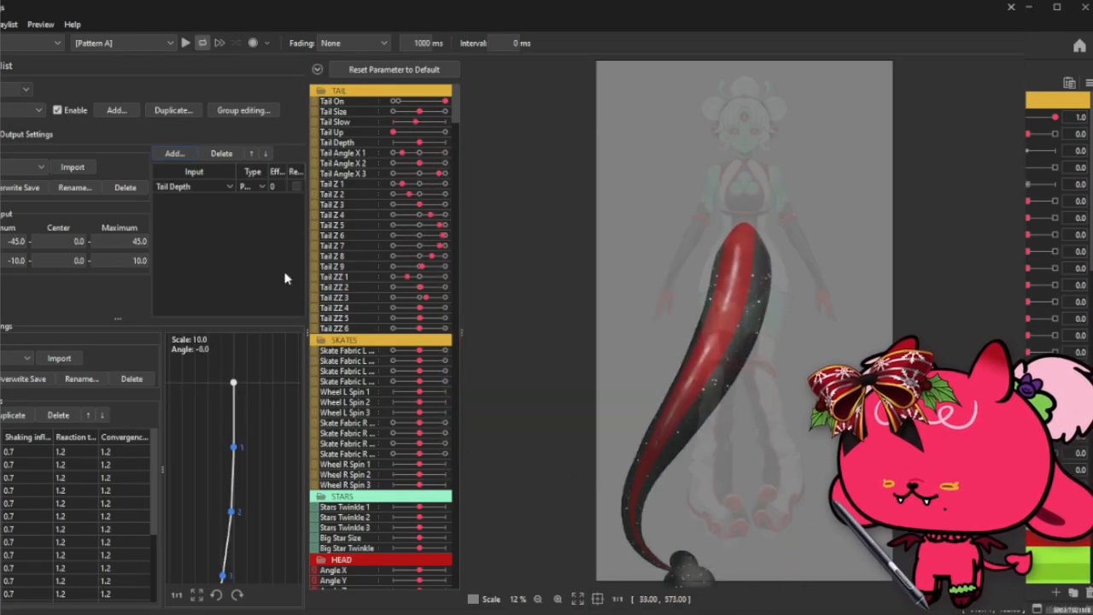
- Set the Tail Depth input's type to Angle and its effectiveness to 100 in the Tail ZZ group
click(254, 186)
click(252, 214)
double_click(274, 185)
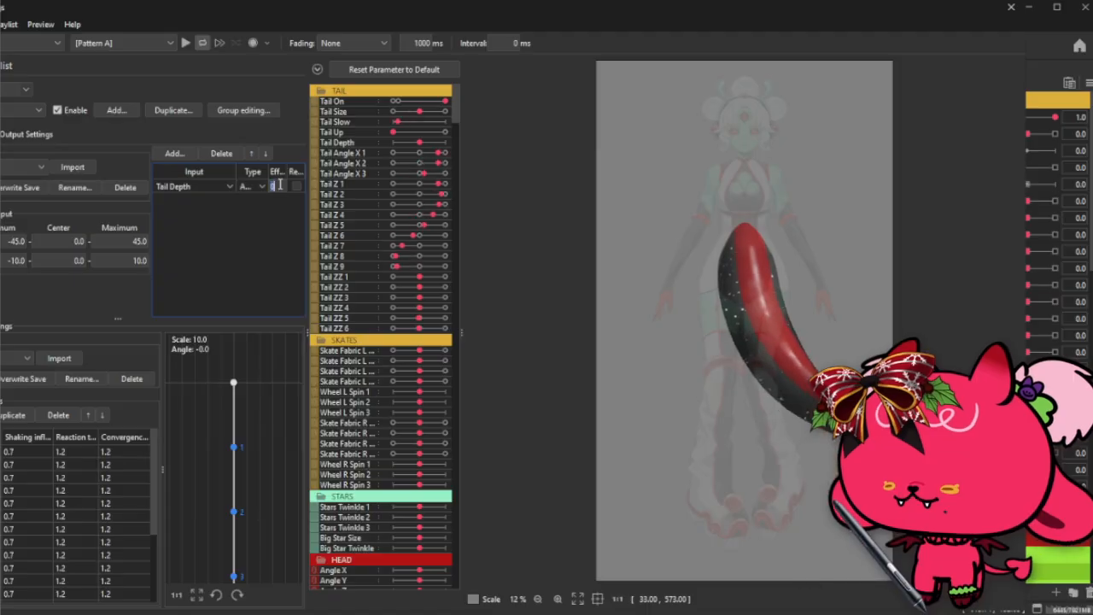
text(100)
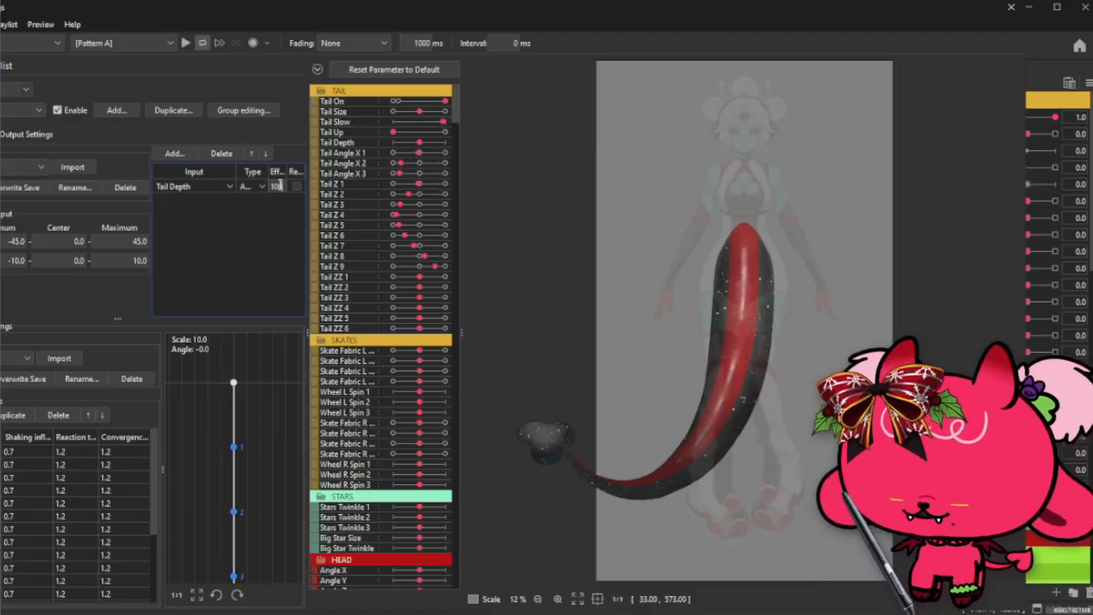
click(260, 243)
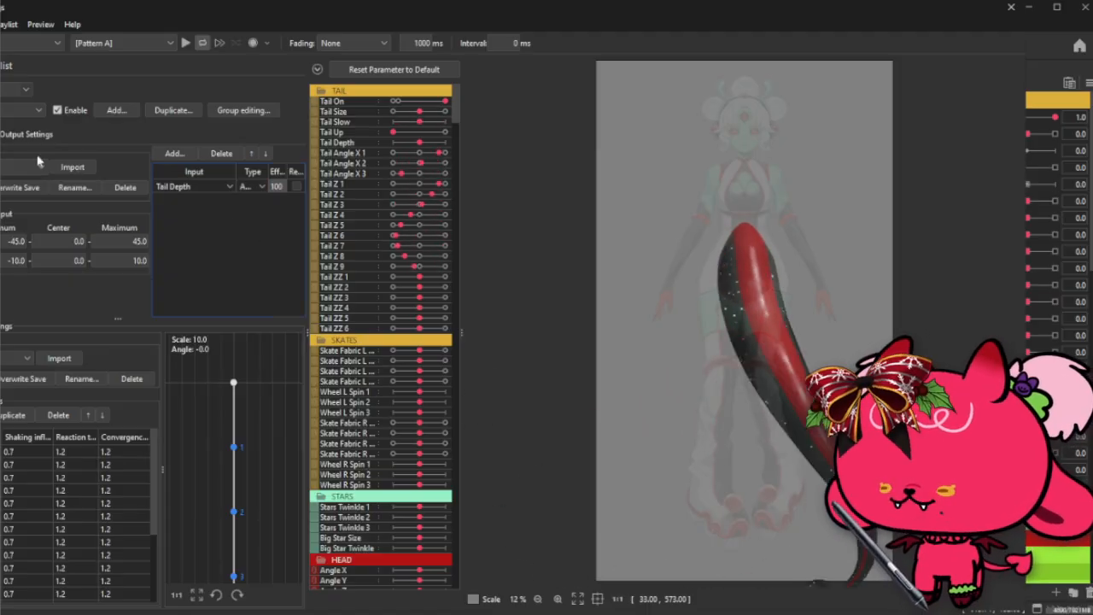
- Add the scene containing the model to the physics preview's scene list
click(26, 112)
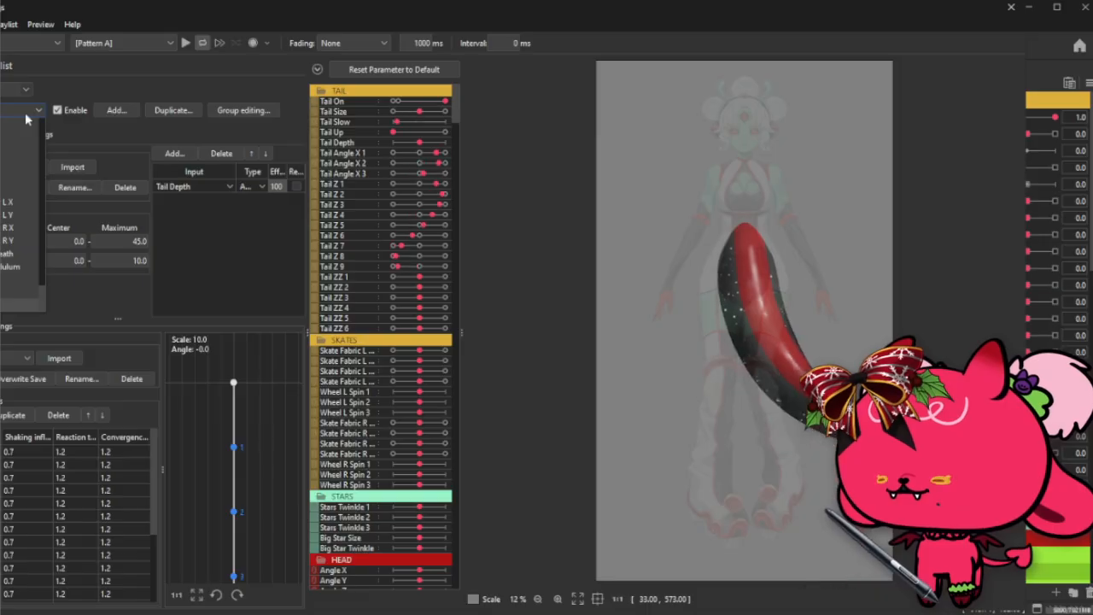
click(26, 83)
click(7, 67)
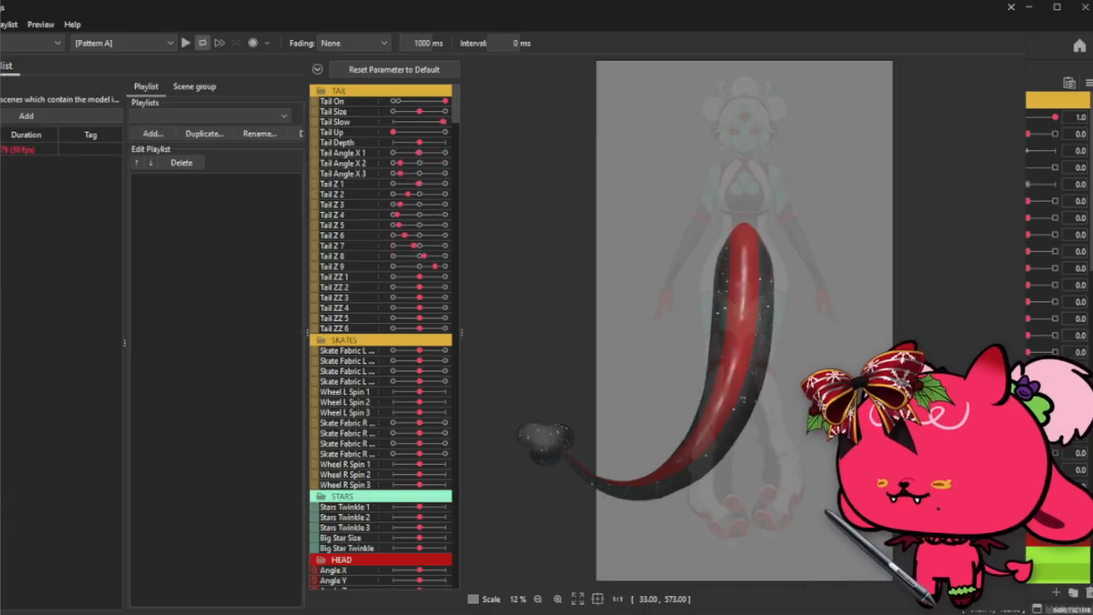
click(26, 115)
key(Return)
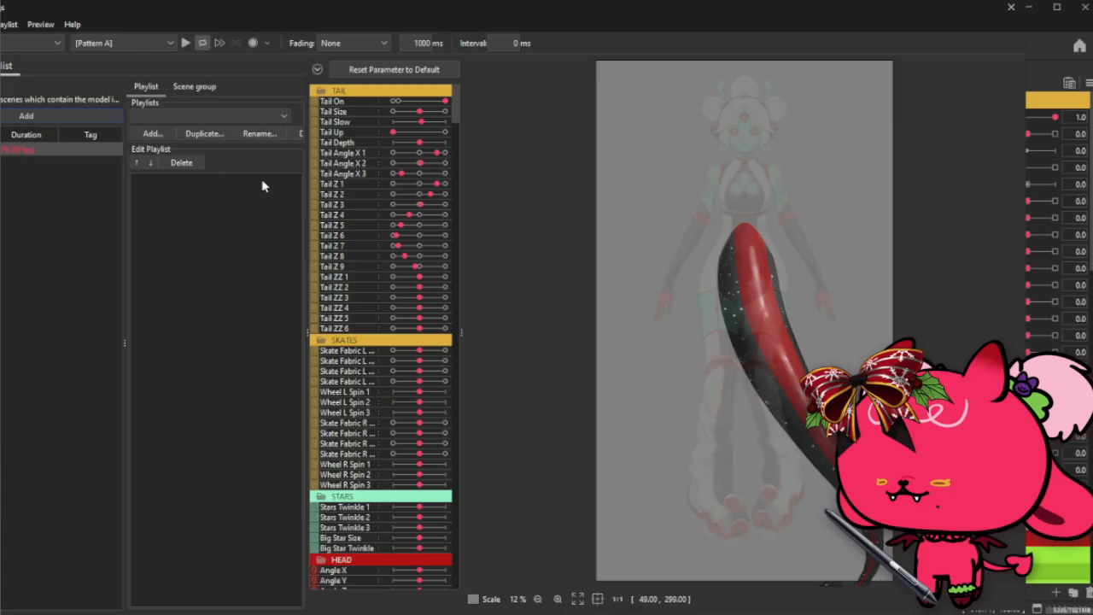
- Create the playlist New Playlist0 and play back Scene1 in the physics preview
click(154, 134)
click(564, 334)
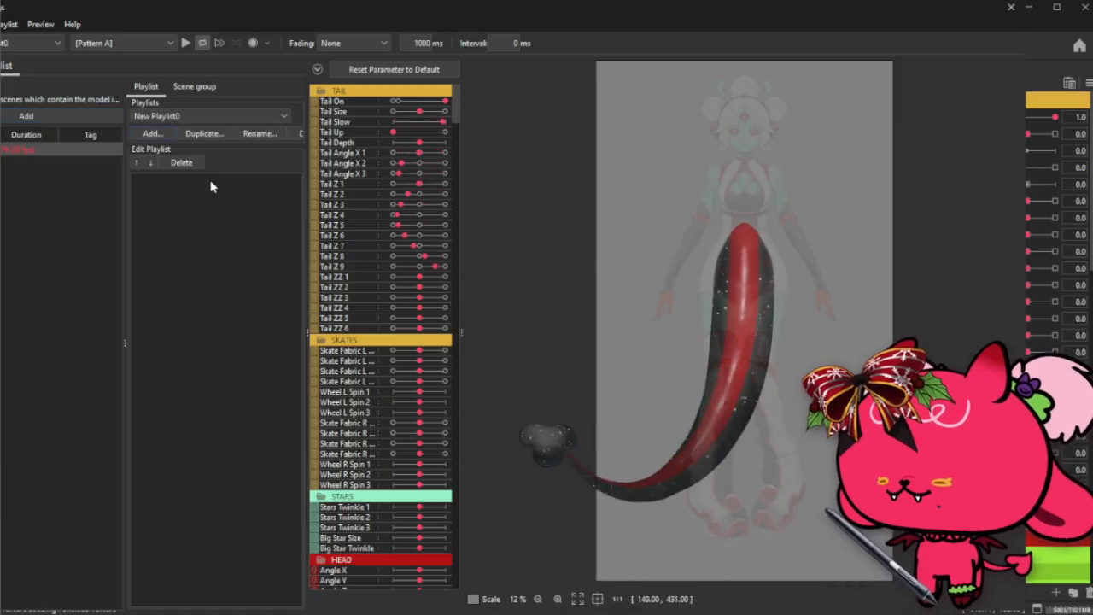
click(7, 119)
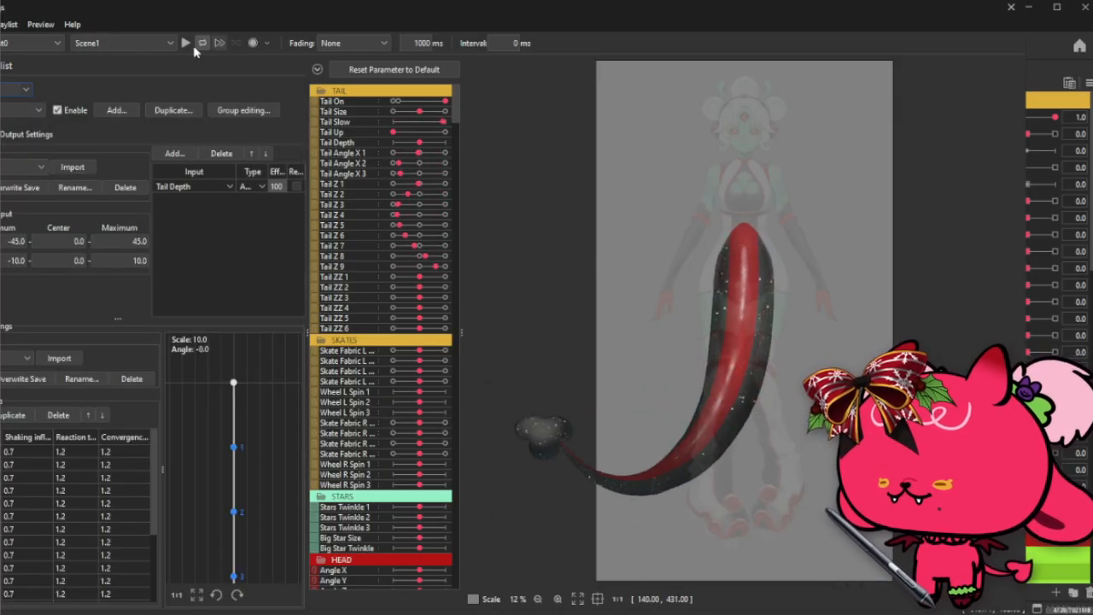
click(192, 48)
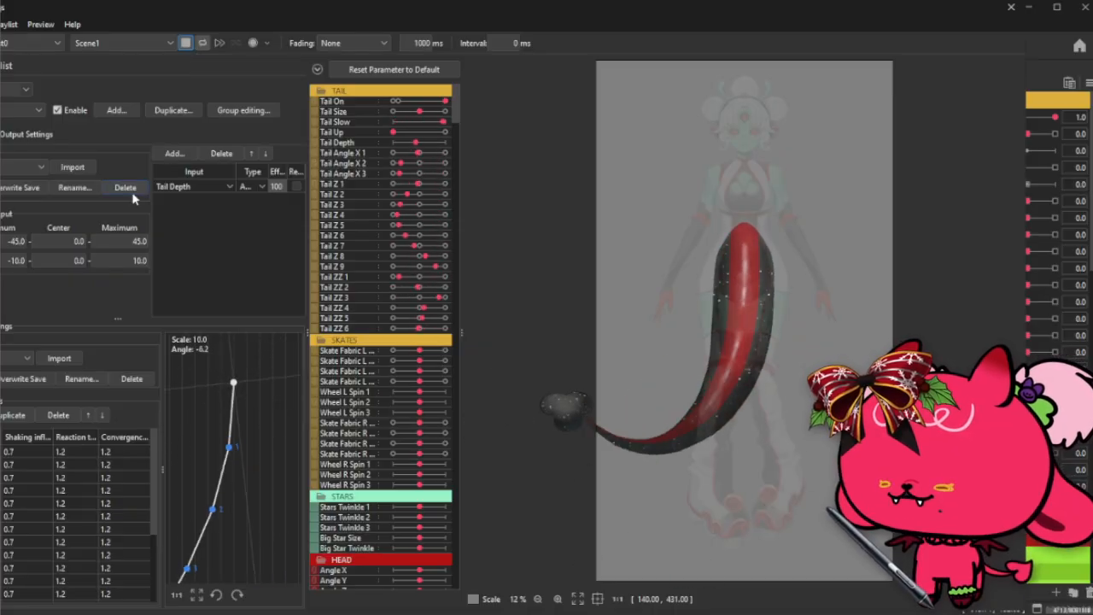
- Reset all output magnifications of the Tail ZZ group to 1.0
click(41, 137)
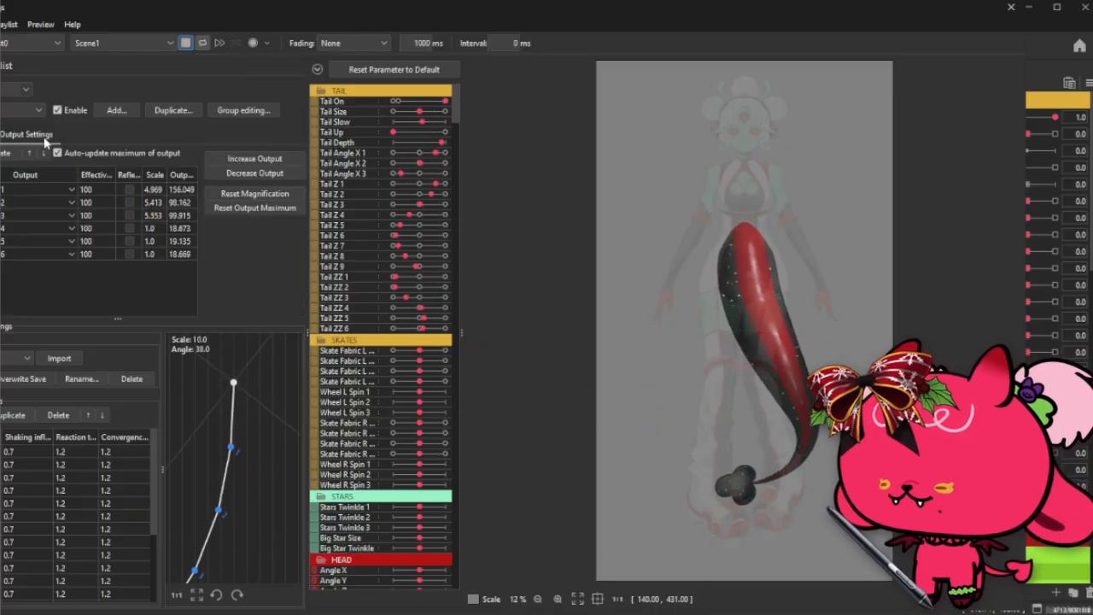
click(275, 196)
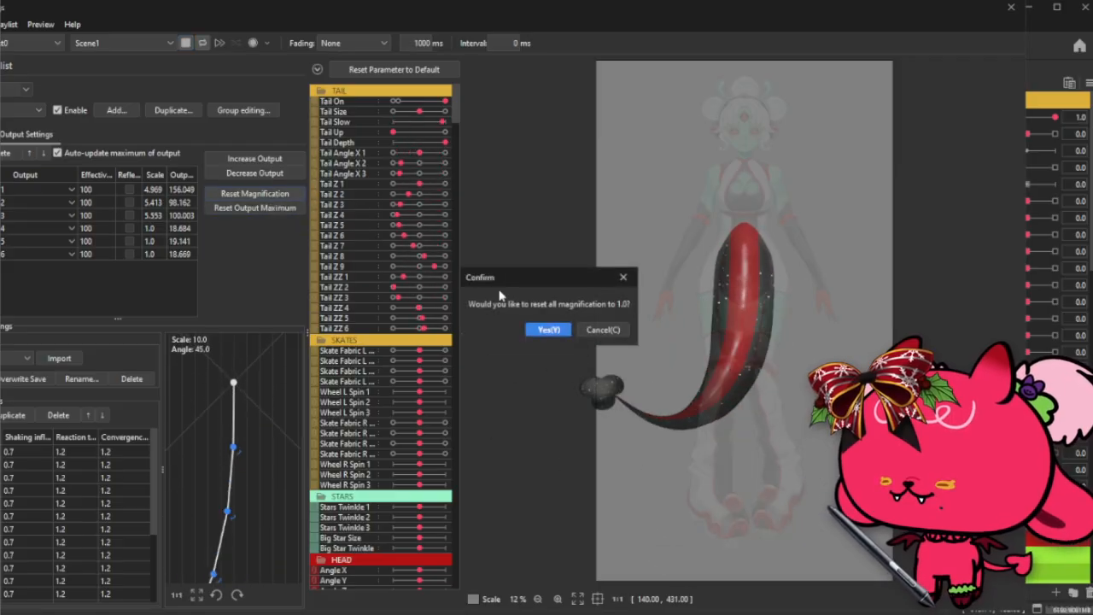
click(549, 328)
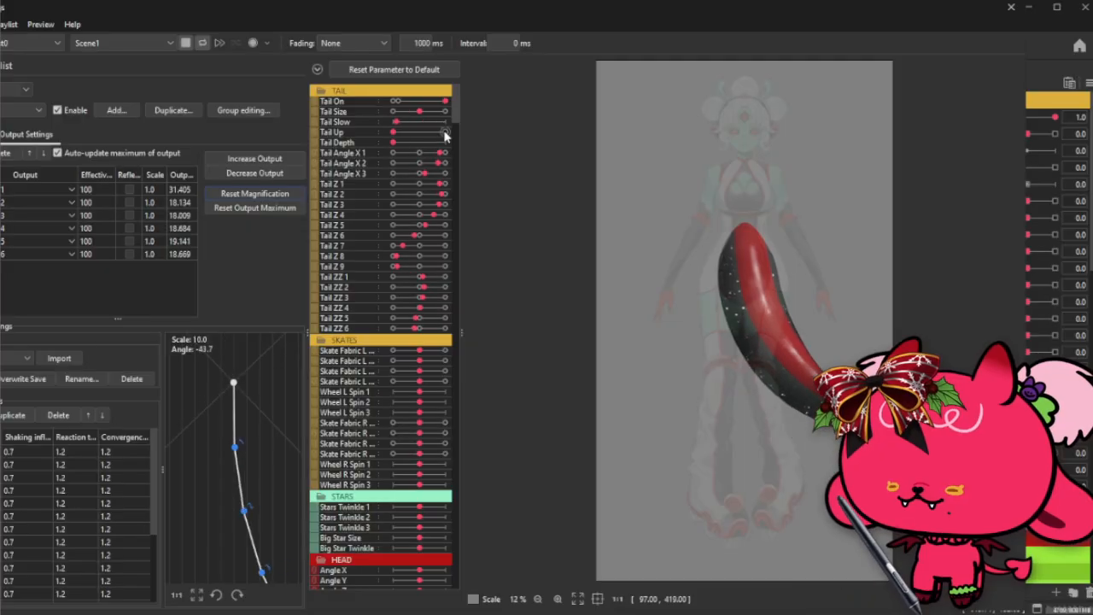
- Preview the tail's motion with the Tail Up parameter at its maximum
scroll(713, 445, down, 5)
scroll(721, 381, up, 6)
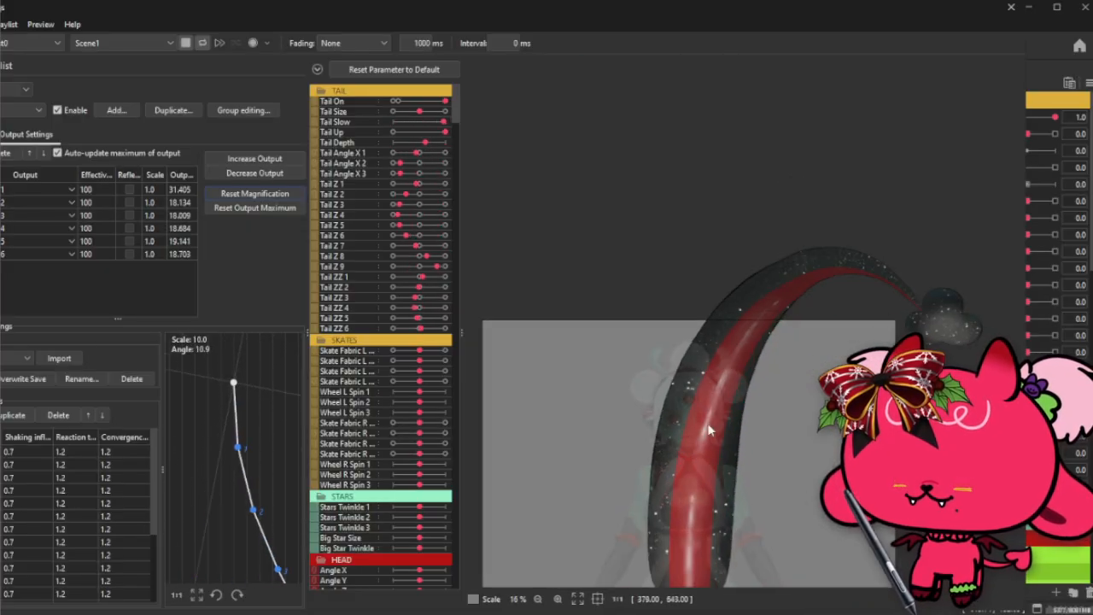
scroll(727, 229, down, 1)
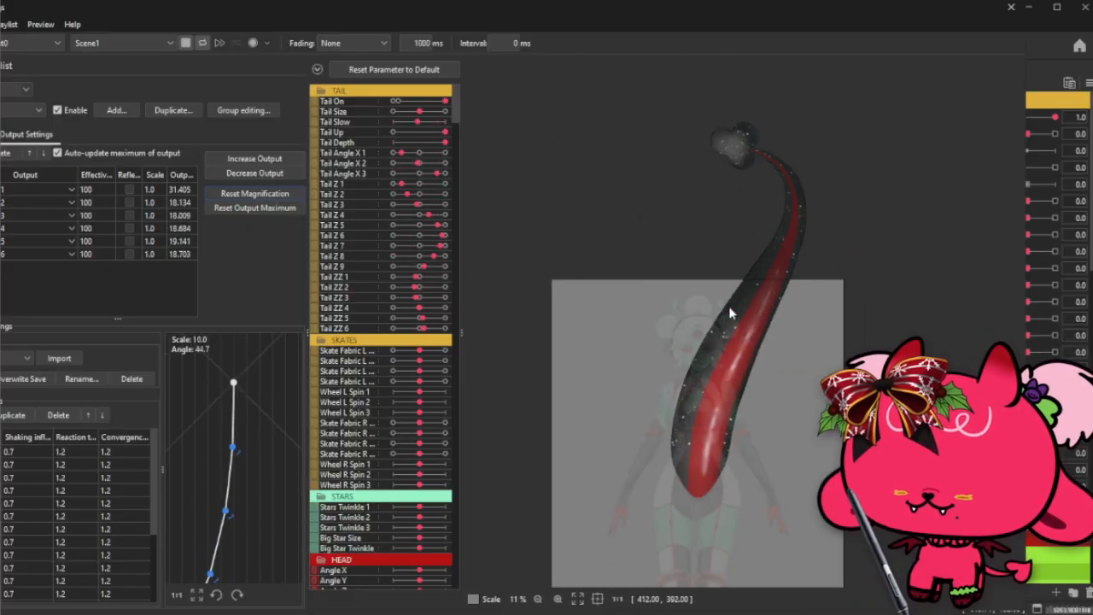
- Disable the physics calculation of the Tail Angle X and Tail Z groups to isolate the Tail ZZ motion
click(14, 107)
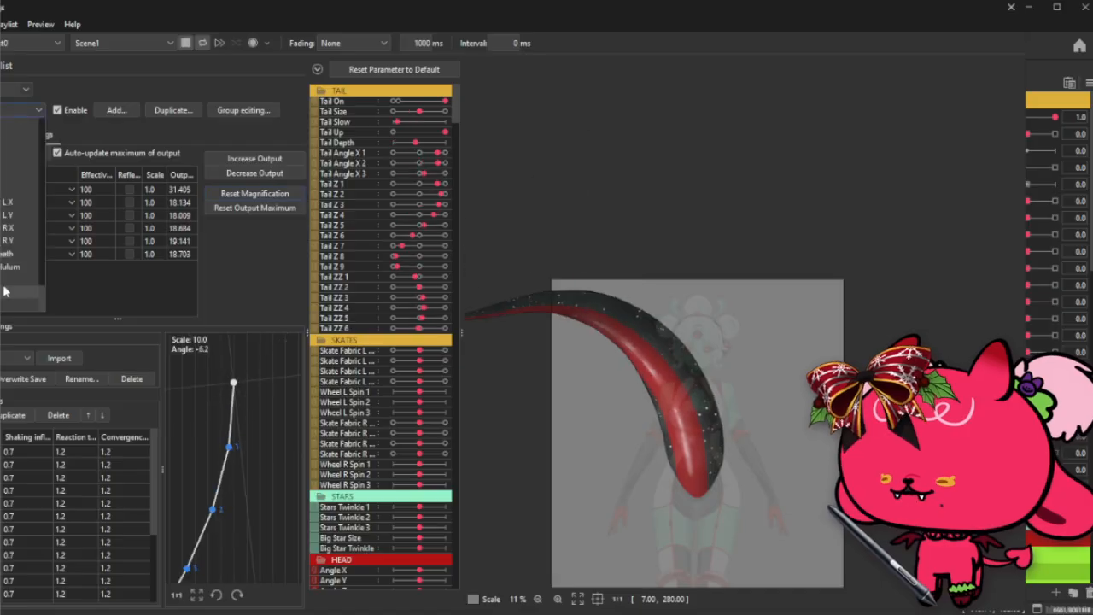
click(53, 125)
click(57, 110)
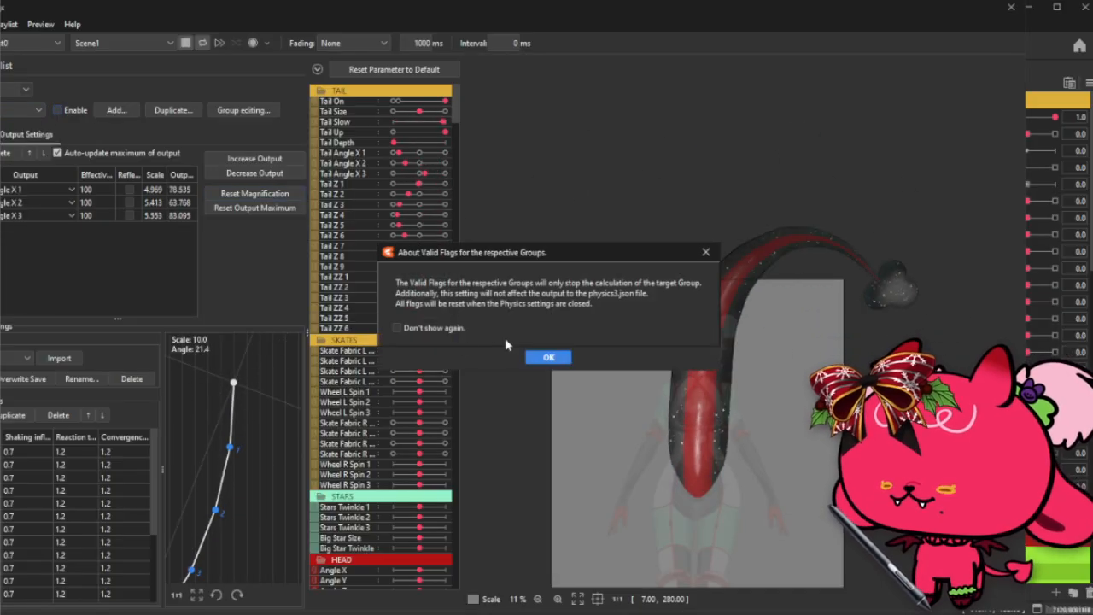
key(Return)
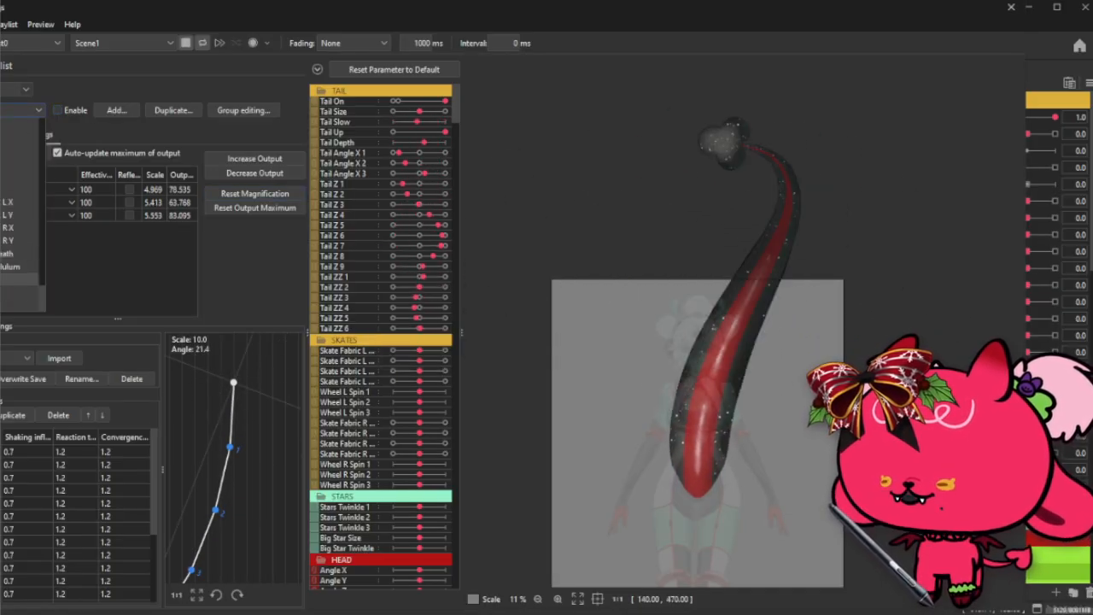
click(57, 110)
click(62, 111)
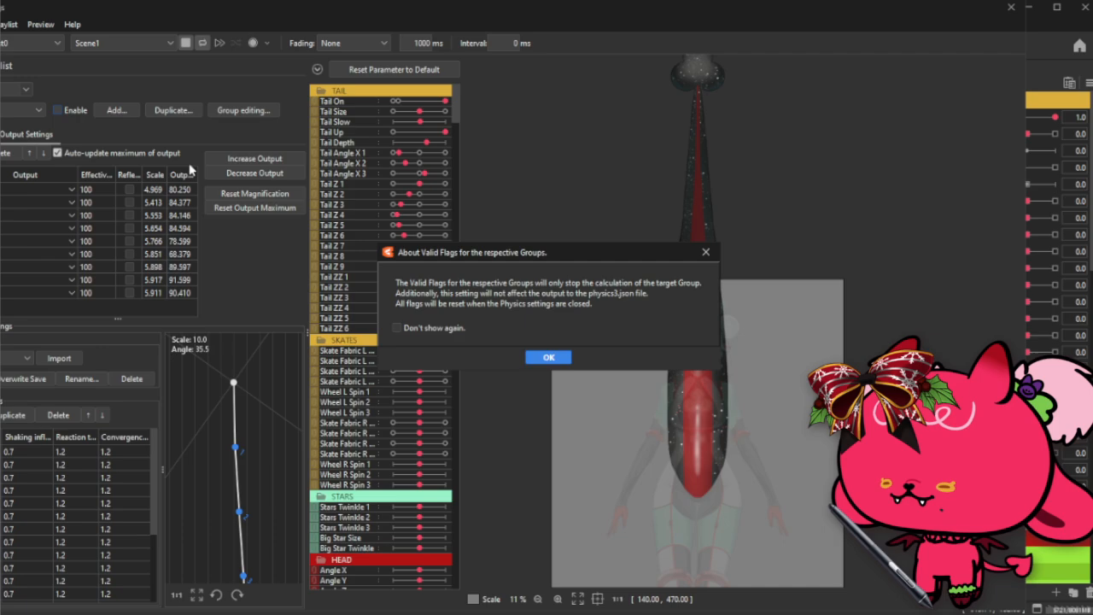
click(552, 359)
scroll(696, 333, down, 3)
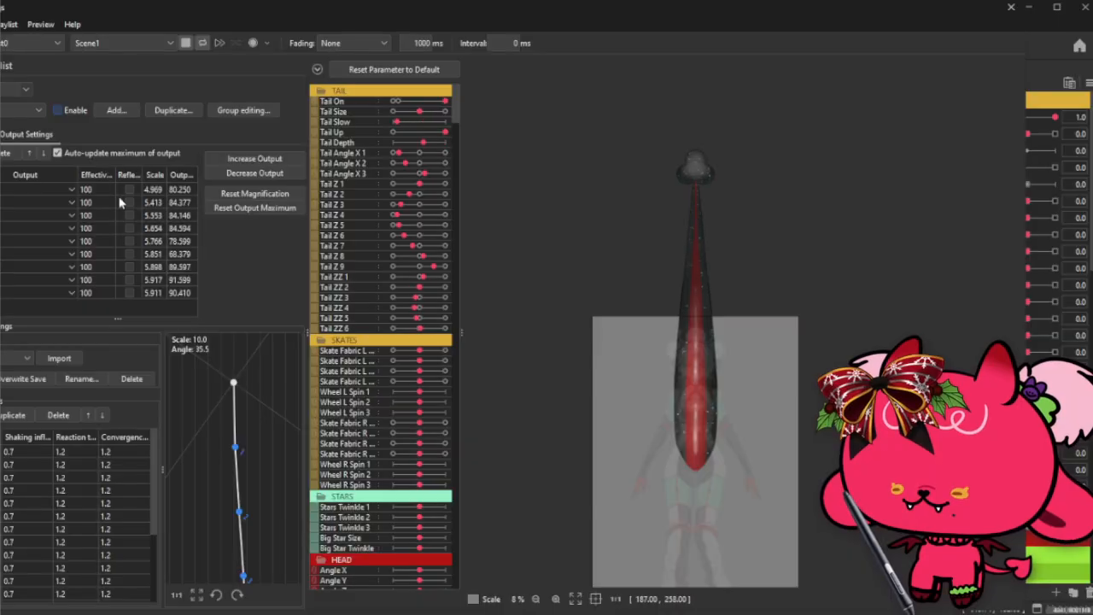
- Check the input settings of the Tail Z and Tail ZZ groups
click(0, 134)
click(11, 111)
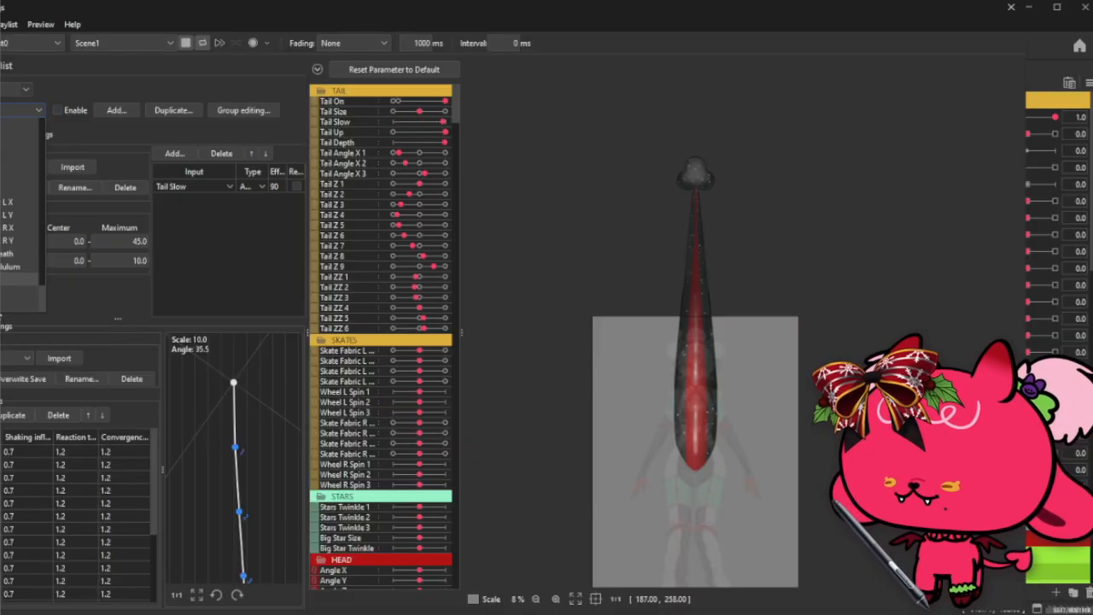
click(19, 305)
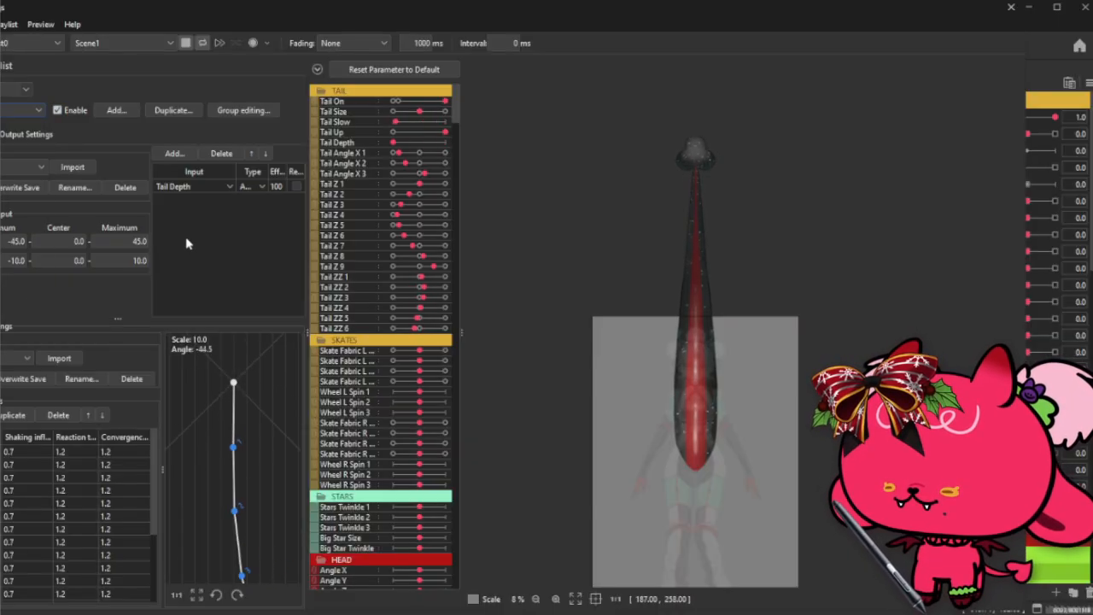
- Select the Tail ZZ Pendulum group and decrease its priority in the physics group order
click(19, 115)
click(6, 264)
click(268, 118)
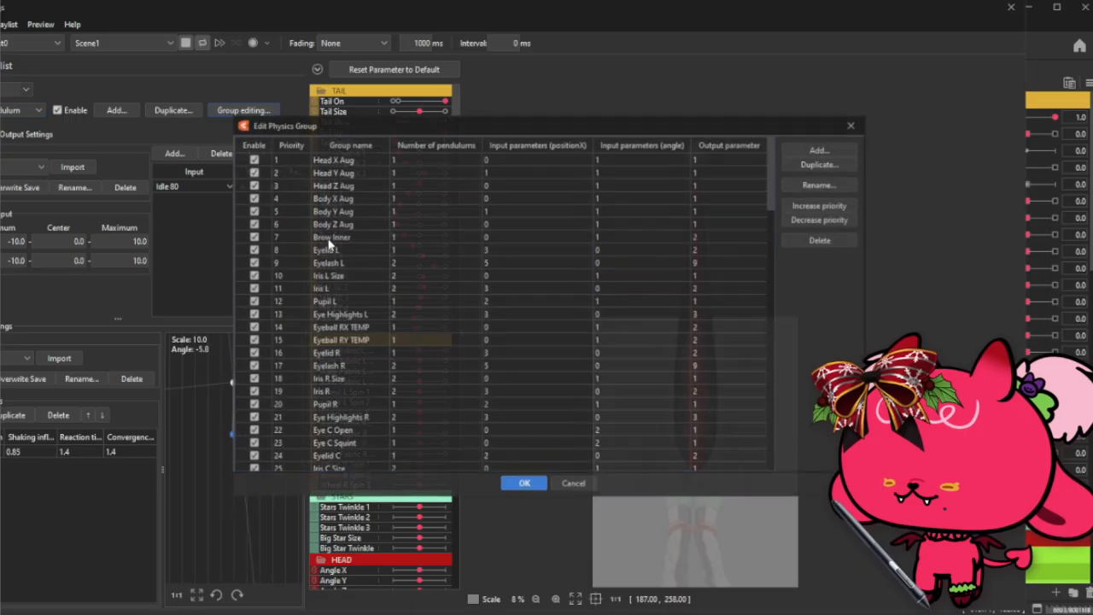
scroll(348, 364, down, 20)
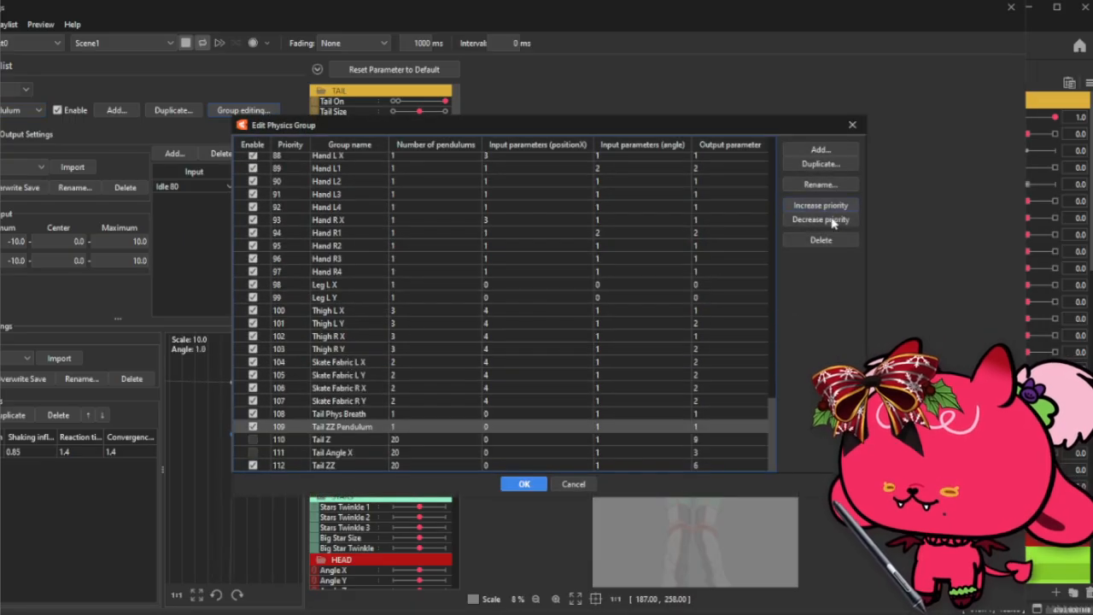
click(832, 220)
click(521, 483)
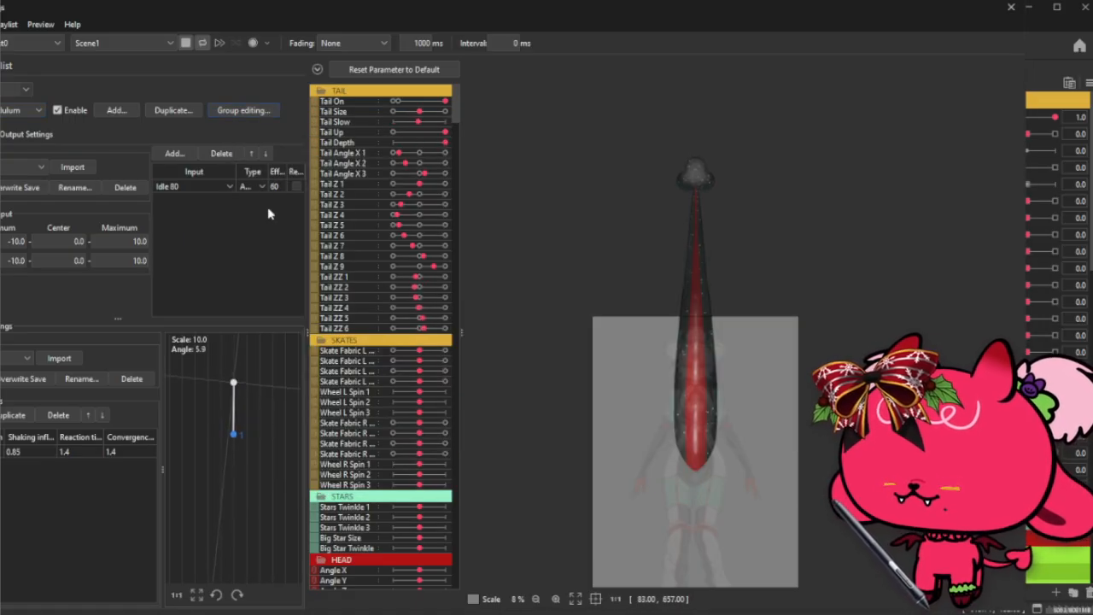
- Set the Idle 80 input's effectiveness to 100 in the Tail ZZ Pendulum group and open the group's output settings
double_click(274, 186)
text(1)
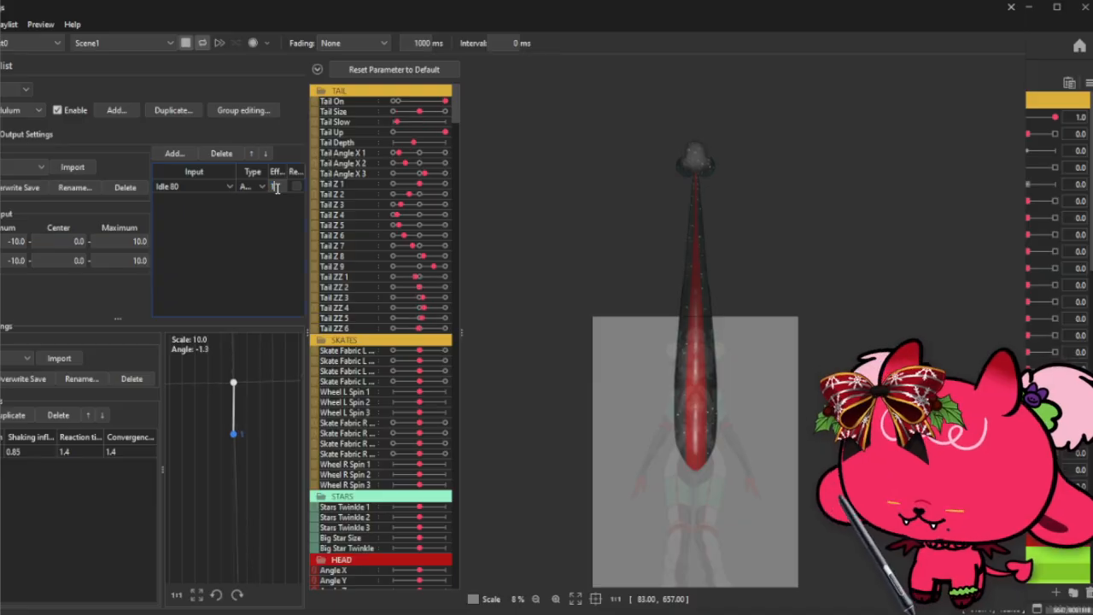
text(00)
click(26, 134)
right_click(206, 153)
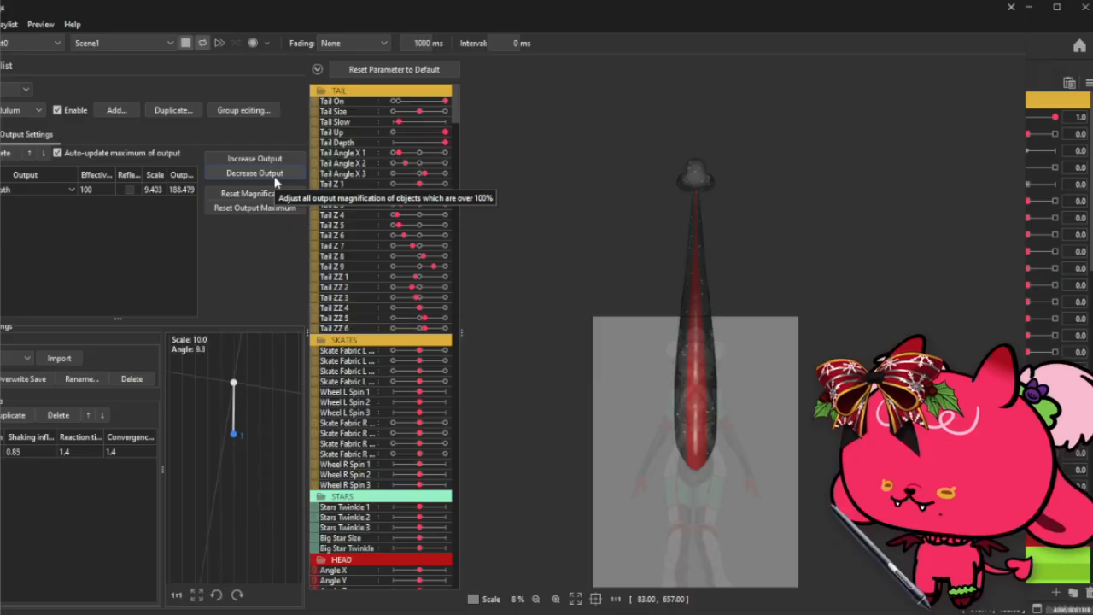
- Set the Idle 80 input's effectiveness to 40 in the Pendulum group and reset the output maximum
click(2, 134)
double_click(278, 188)
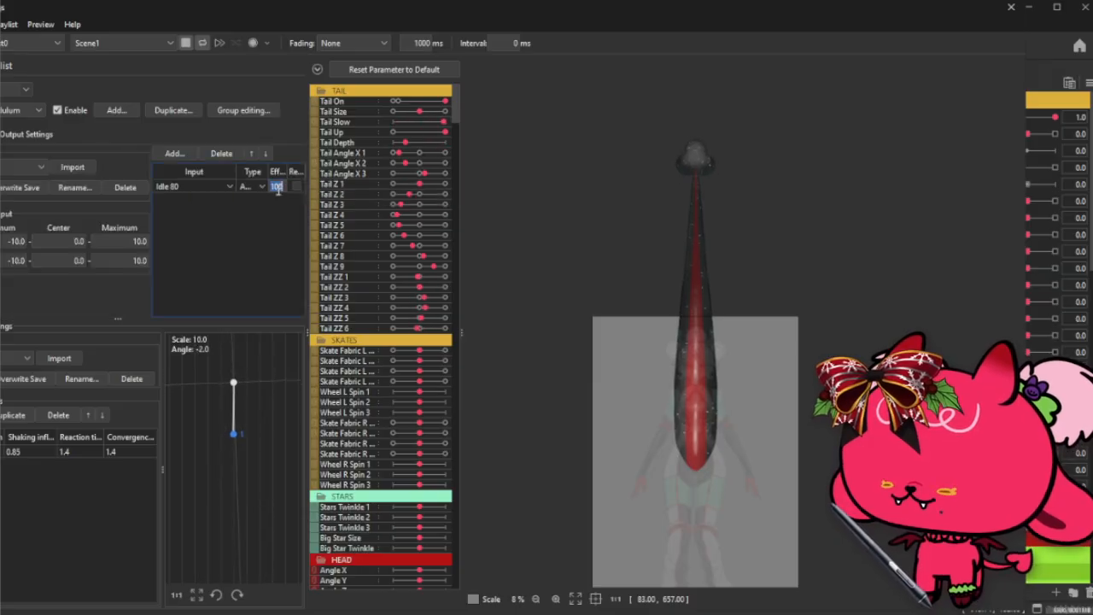
text(40)
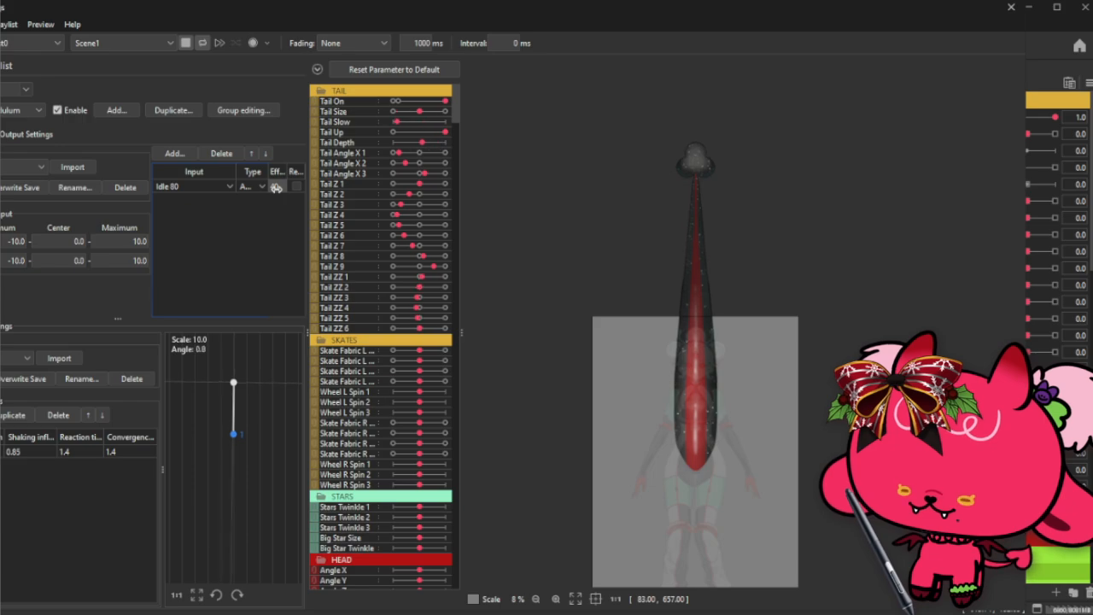
click(34, 134)
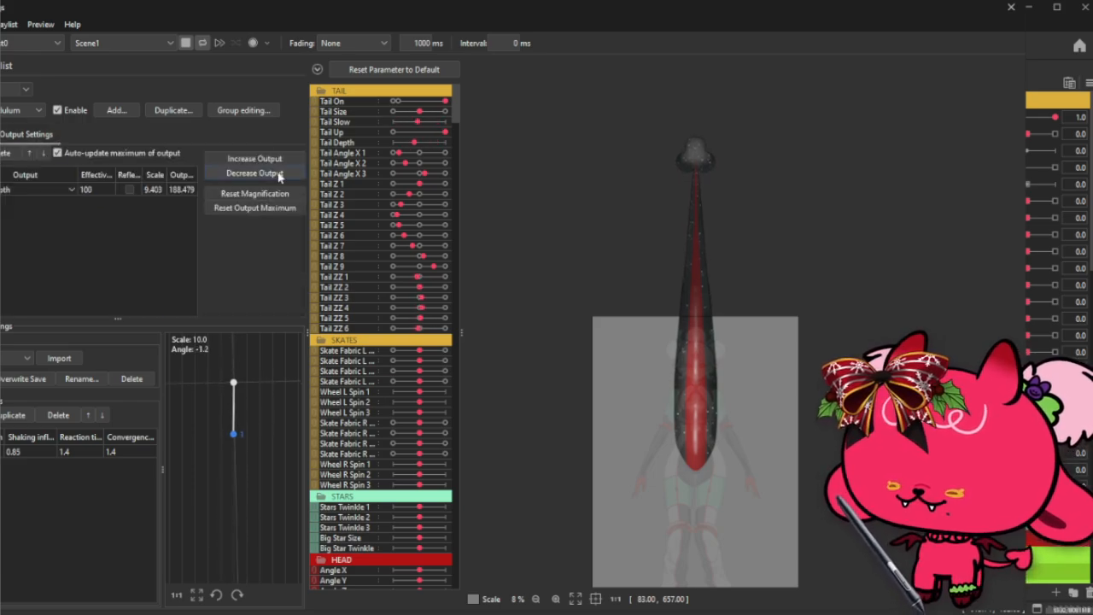
click(275, 209)
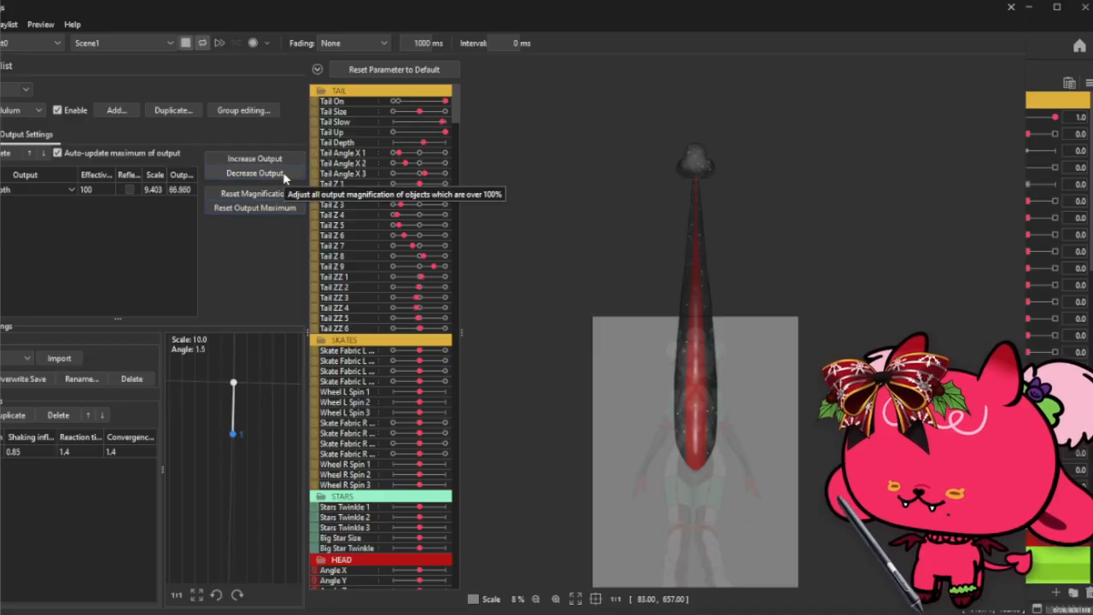
- Check the Breath group's input settings for comparison and return to the Pendulum group
click(0, 134)
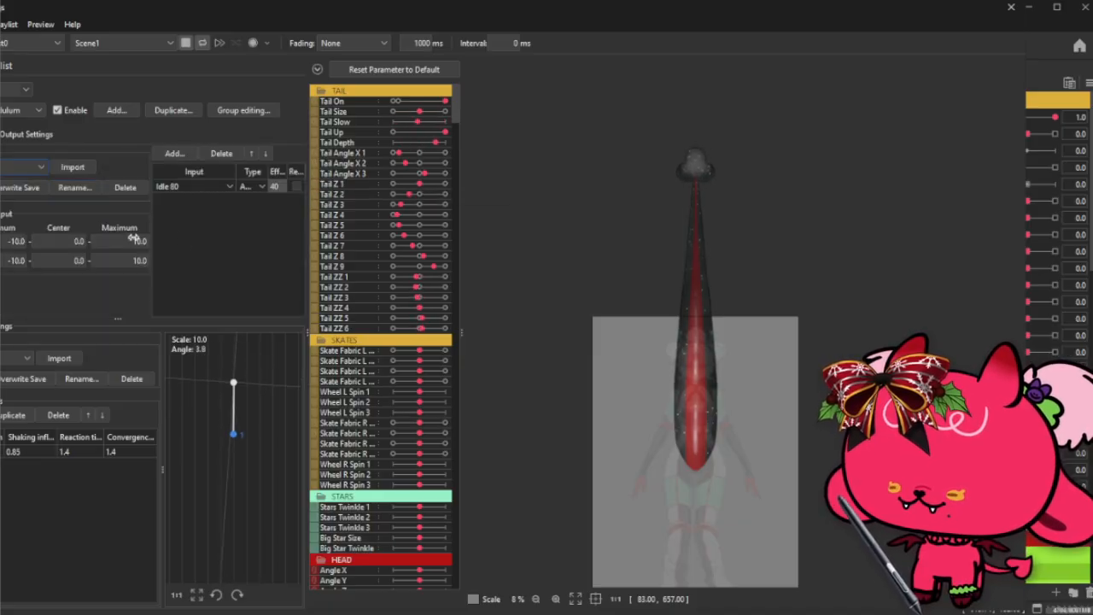
click(18, 110)
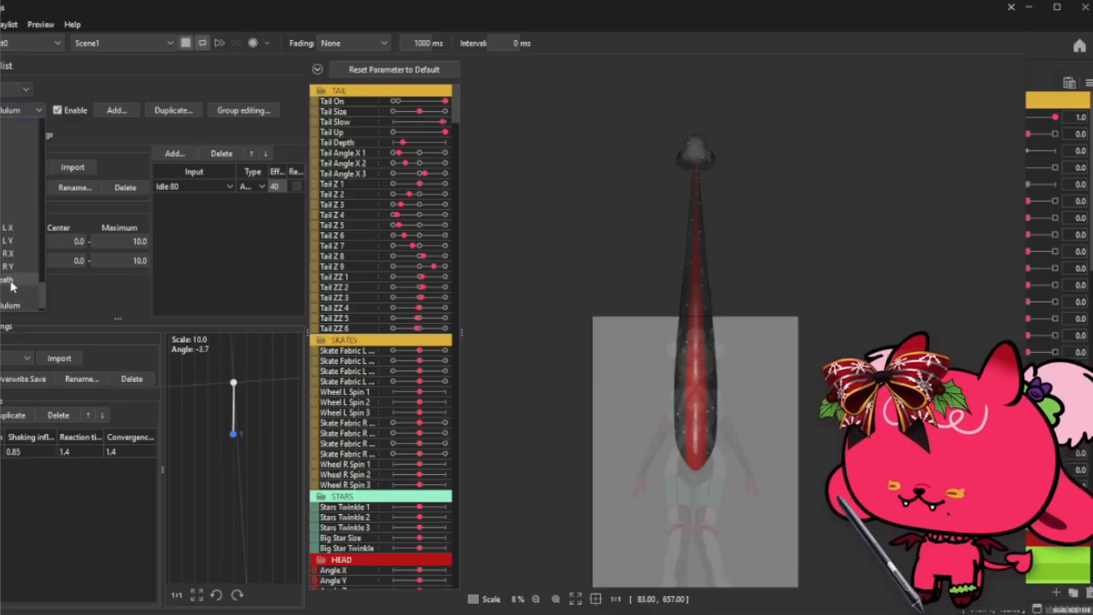
click(12, 282)
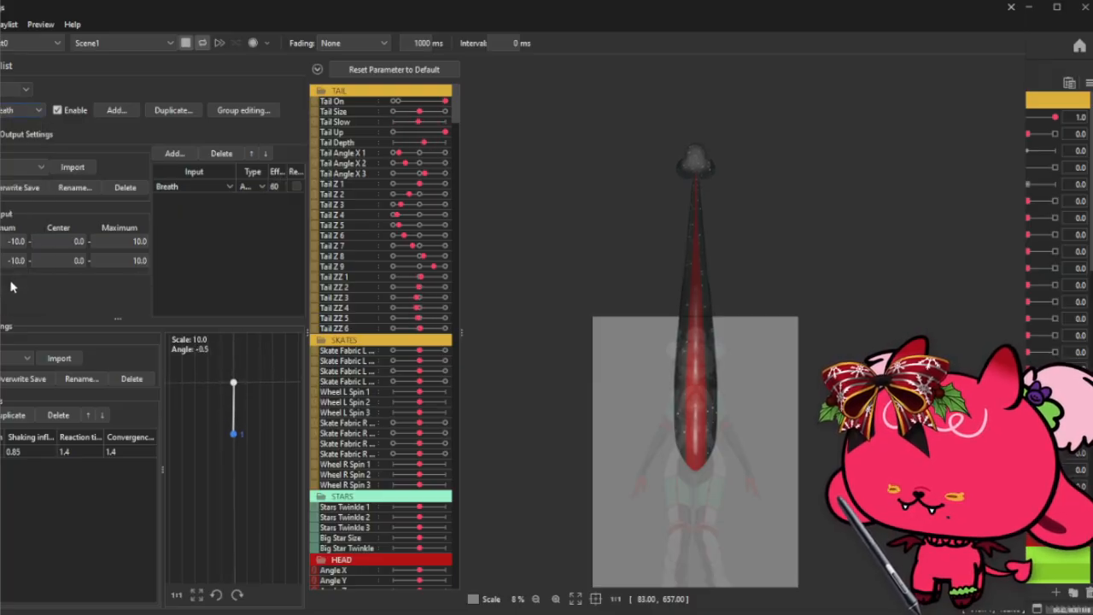
click(14, 110)
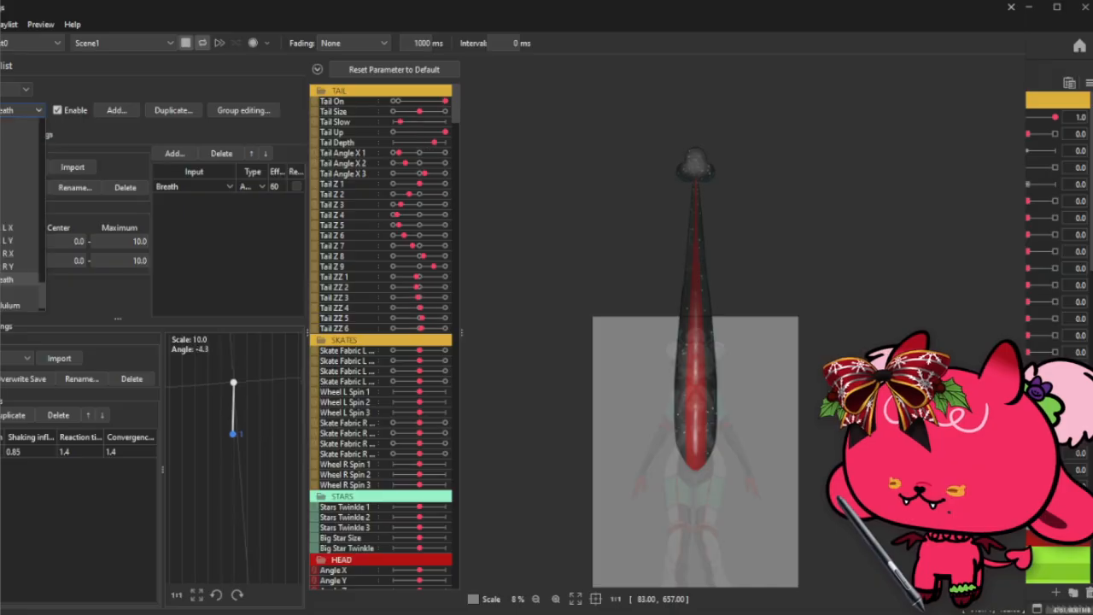
click(8, 308)
- Set the Pendulum group's upper input normalization range to -45 to 45 and reset the model's parameters to default
click(137, 242)
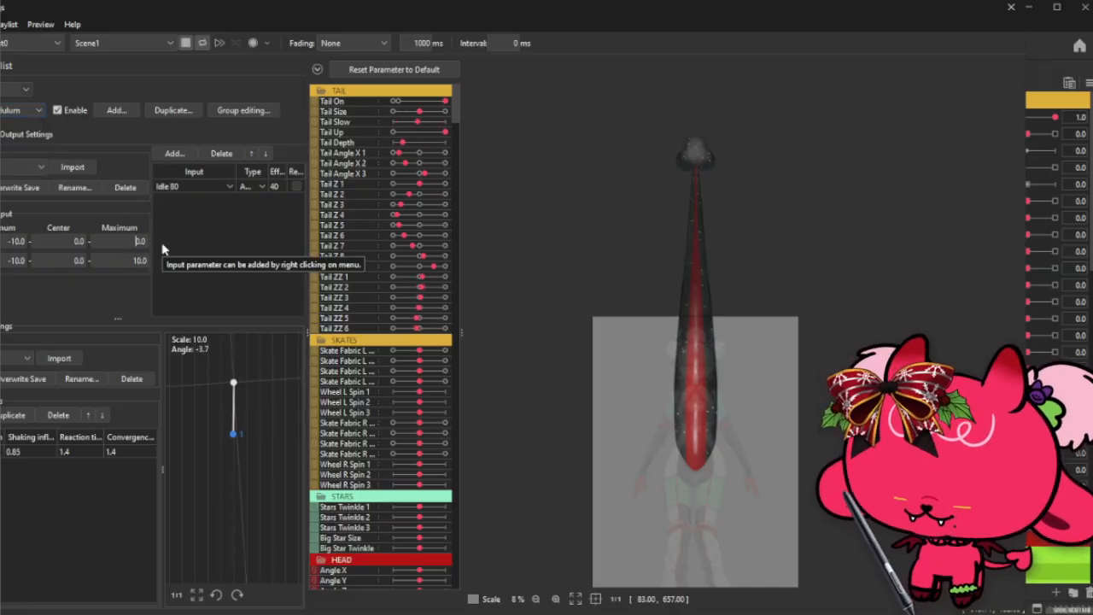
text(45)
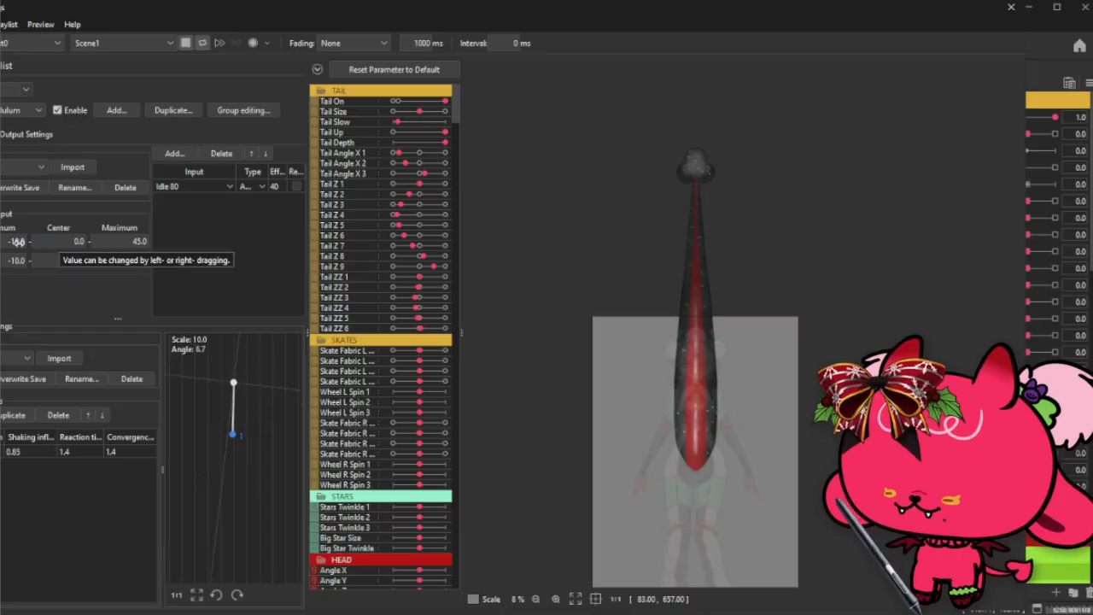
click(26, 241)
text(-40)
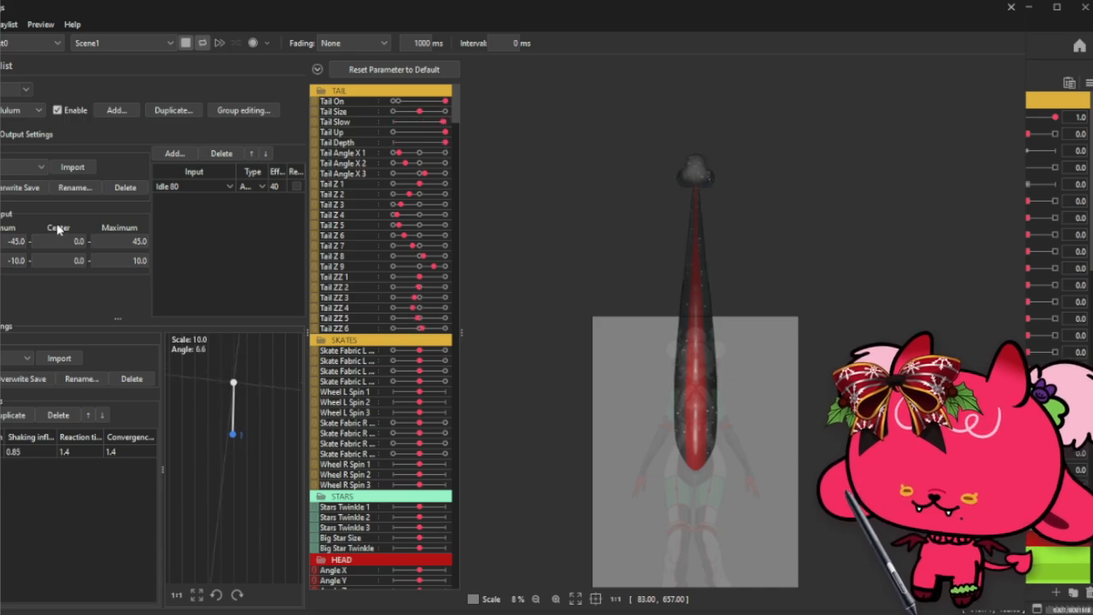
click(425, 70)
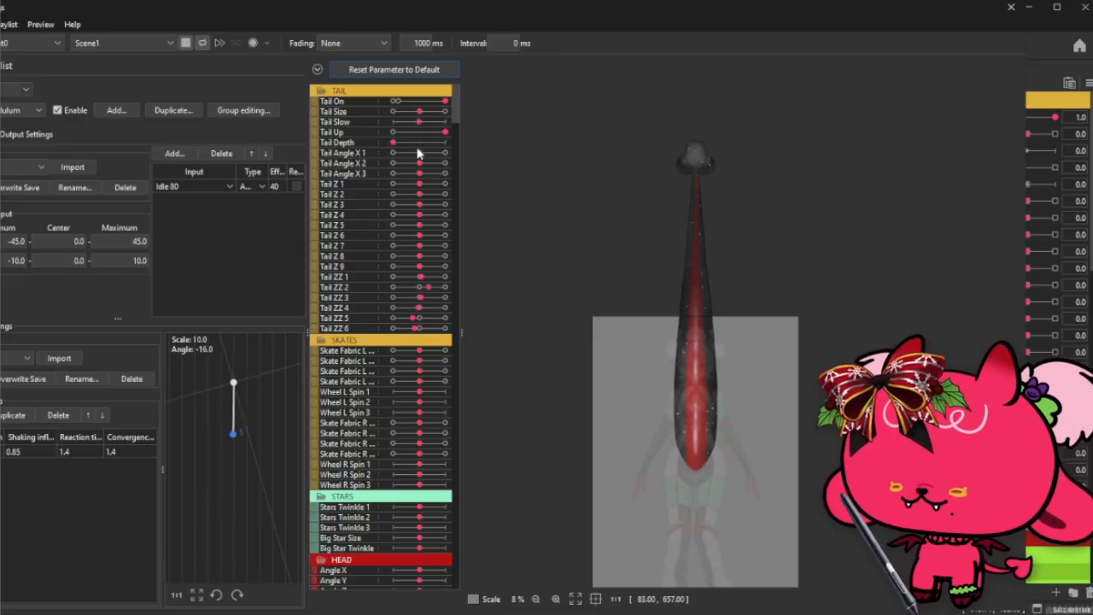
- Check the Breath group's input parameter and effectiveness without changing them
click(26, 109)
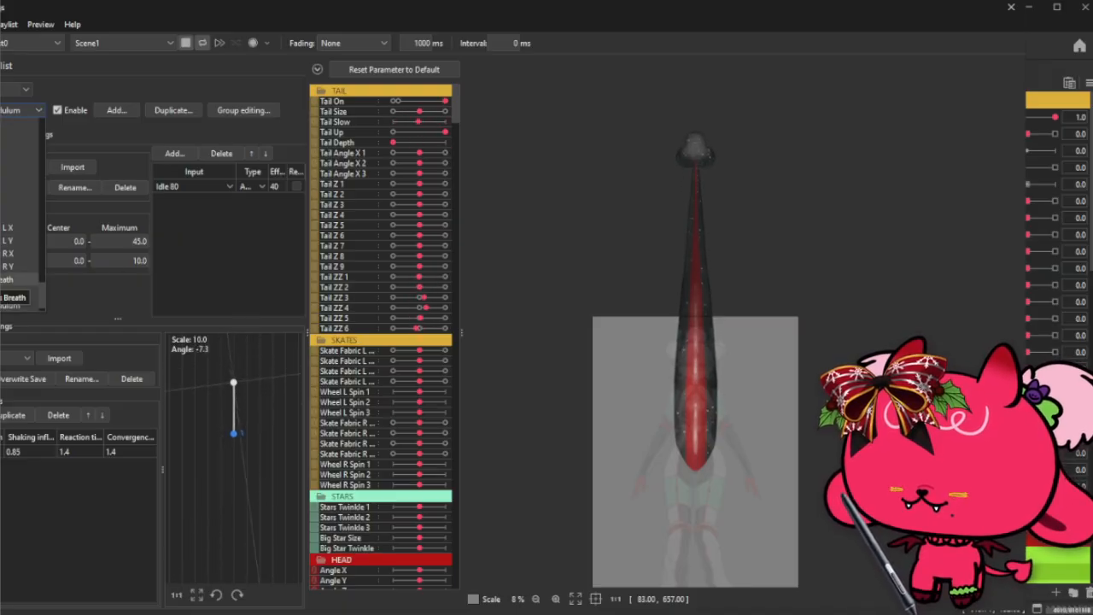
click(17, 280)
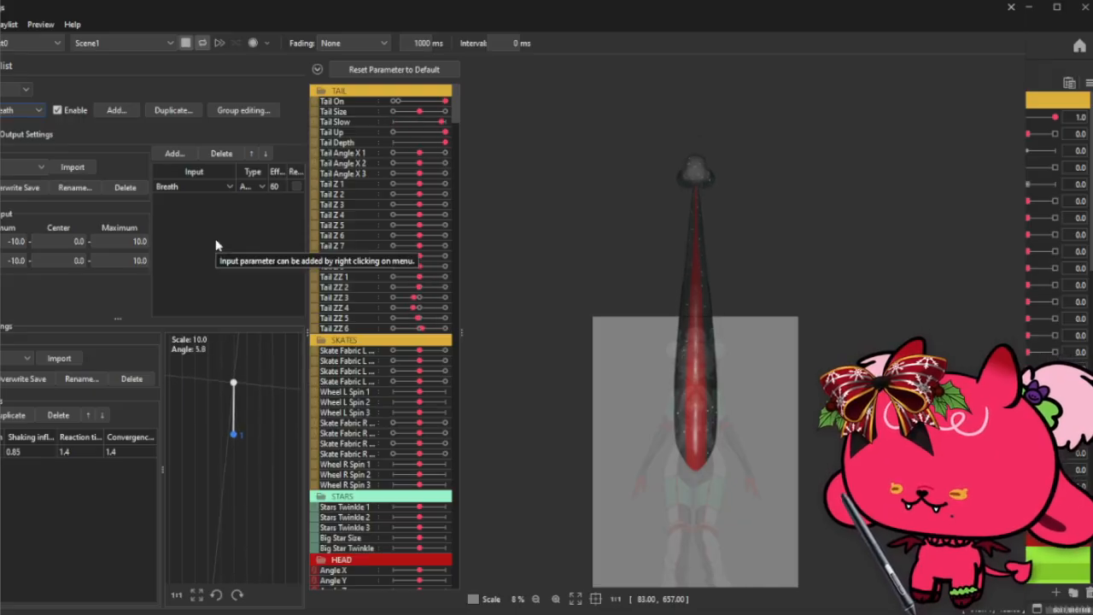
click(203, 189)
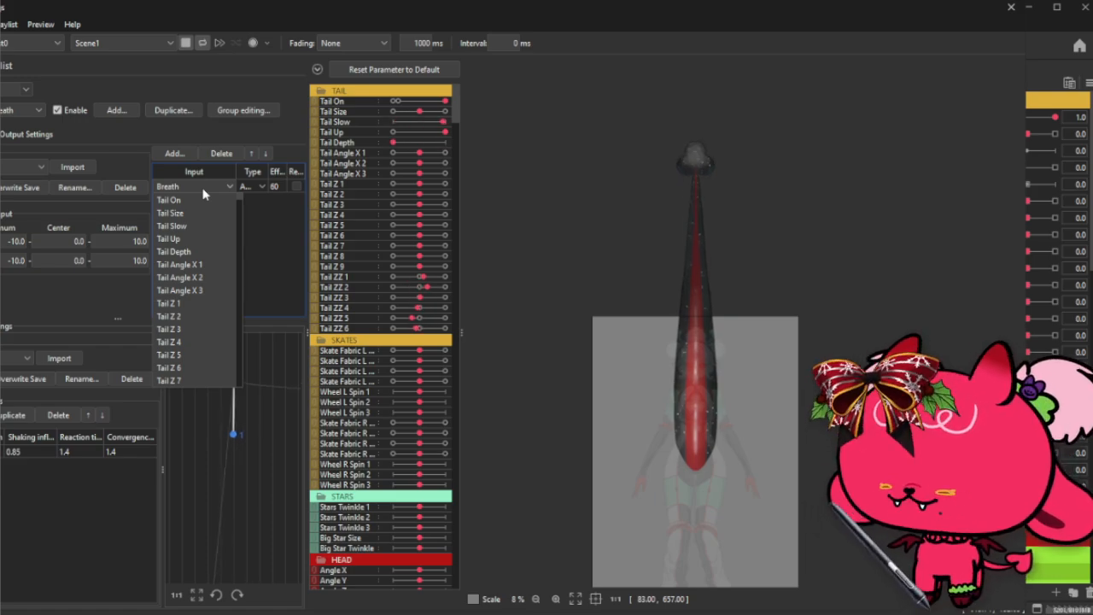
click(268, 212)
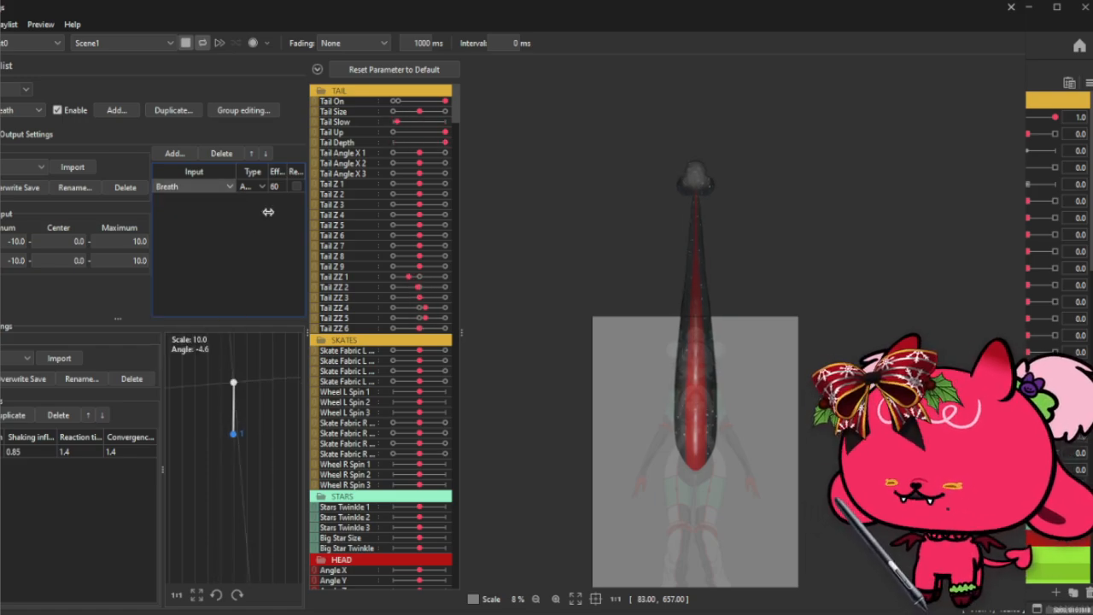
- Return to the Pendulum group and reset the magnification of its Tail Depth output
click(17, 110)
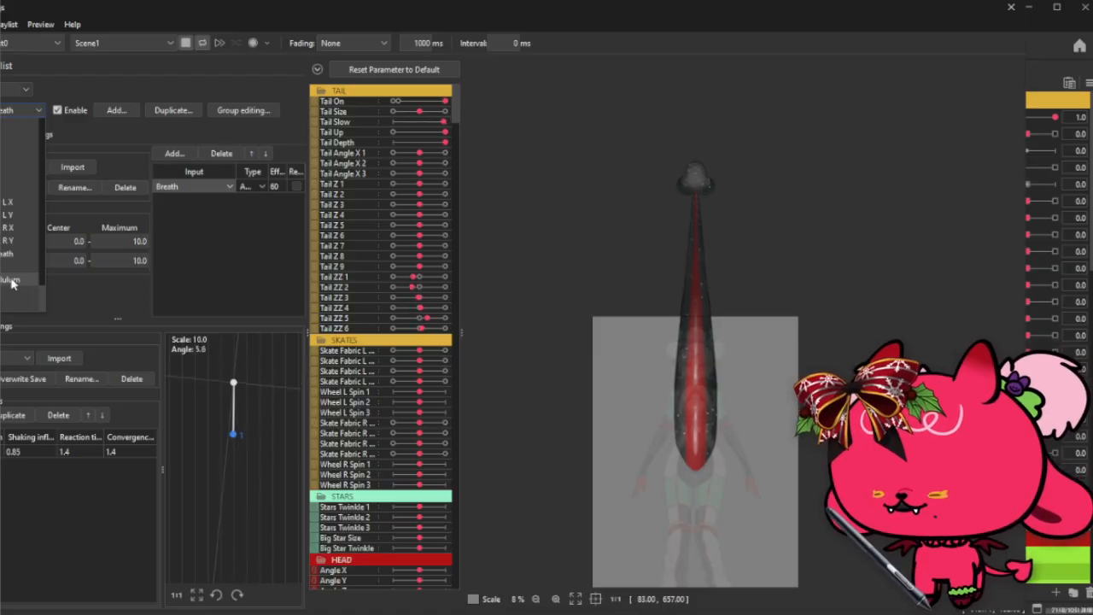
click(11, 282)
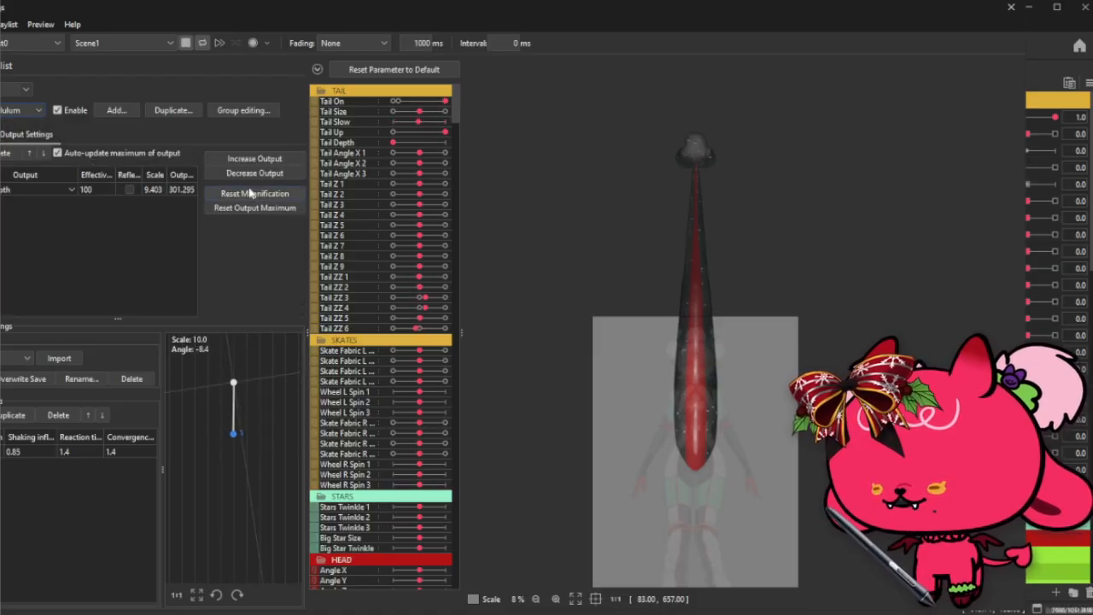
click(254, 193)
click(557, 338)
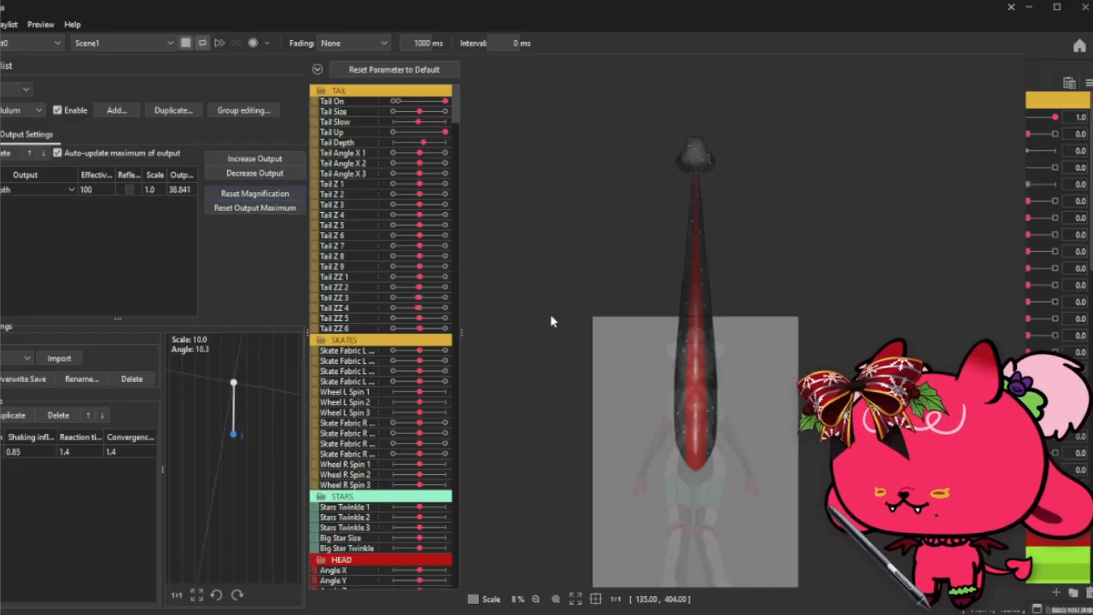
- Set the Pendulum group's upper input normalization range to -60 to 60 and the Idle 80 input's effectiveness to 50
click(1, 135)
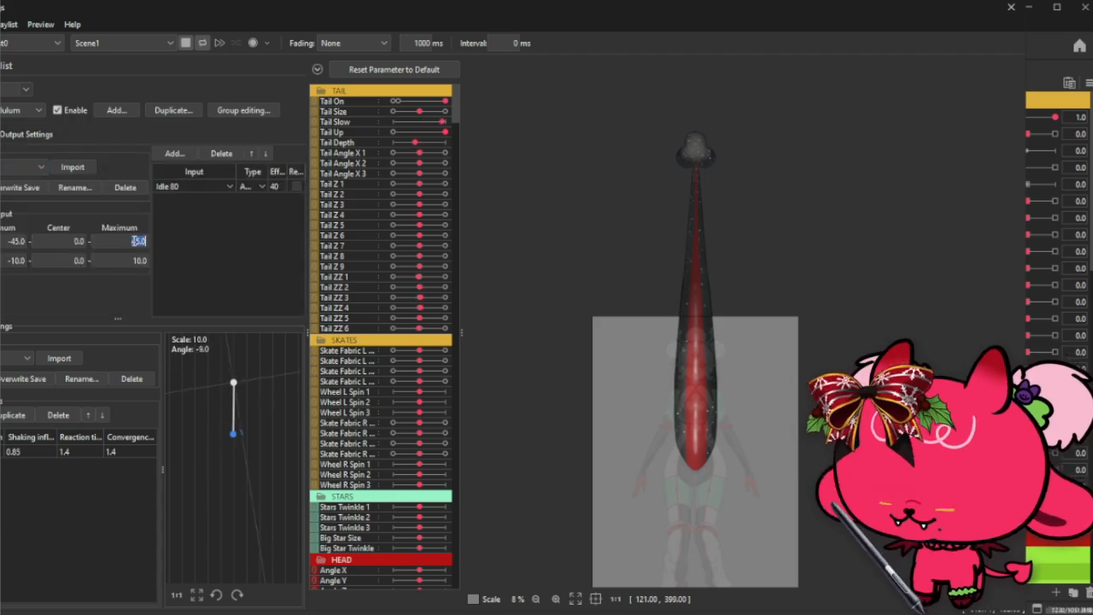
text(4)
key(Return)
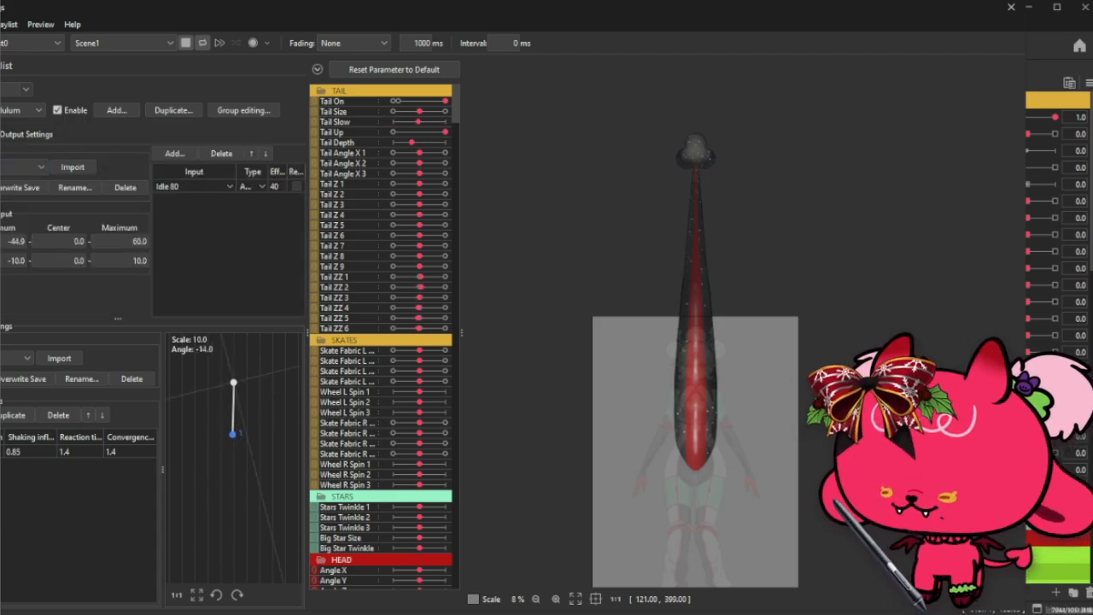
click(16, 241)
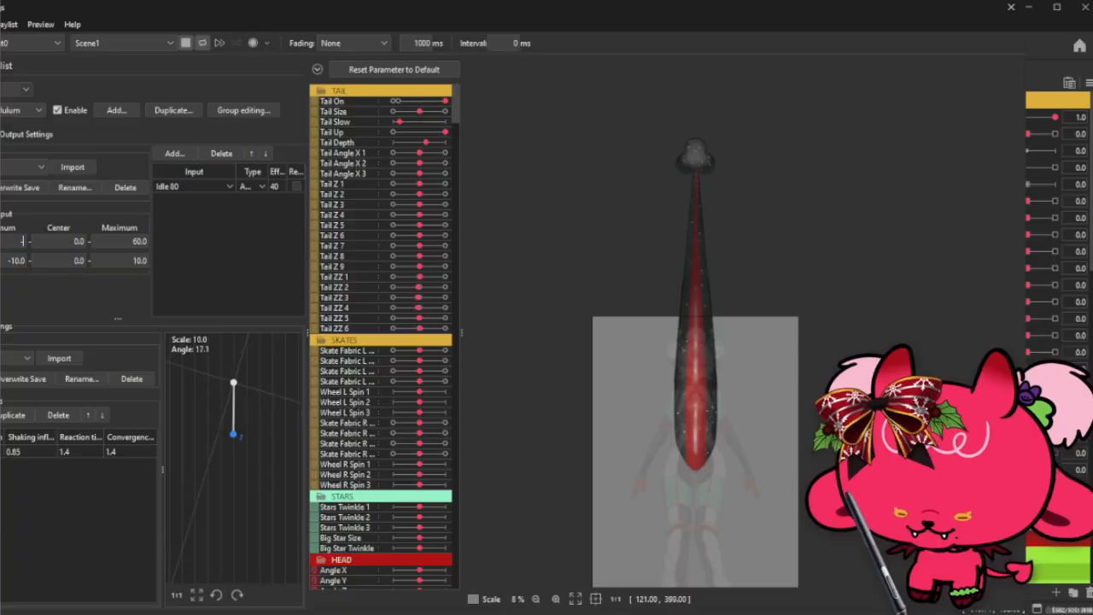
text(-60)
key(Return)
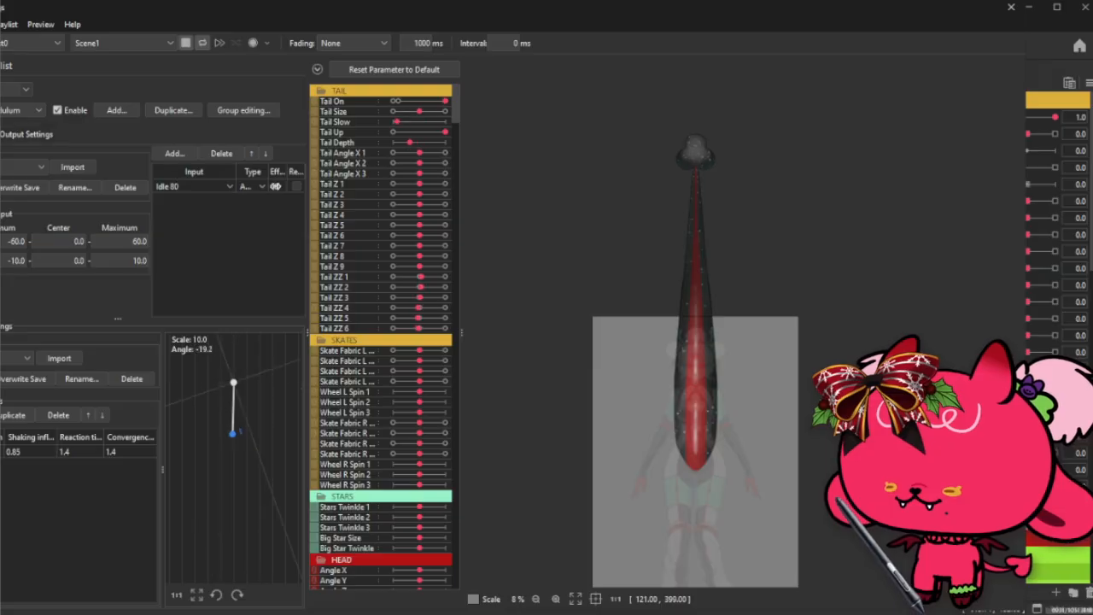
double_click(274, 186)
key(Return)
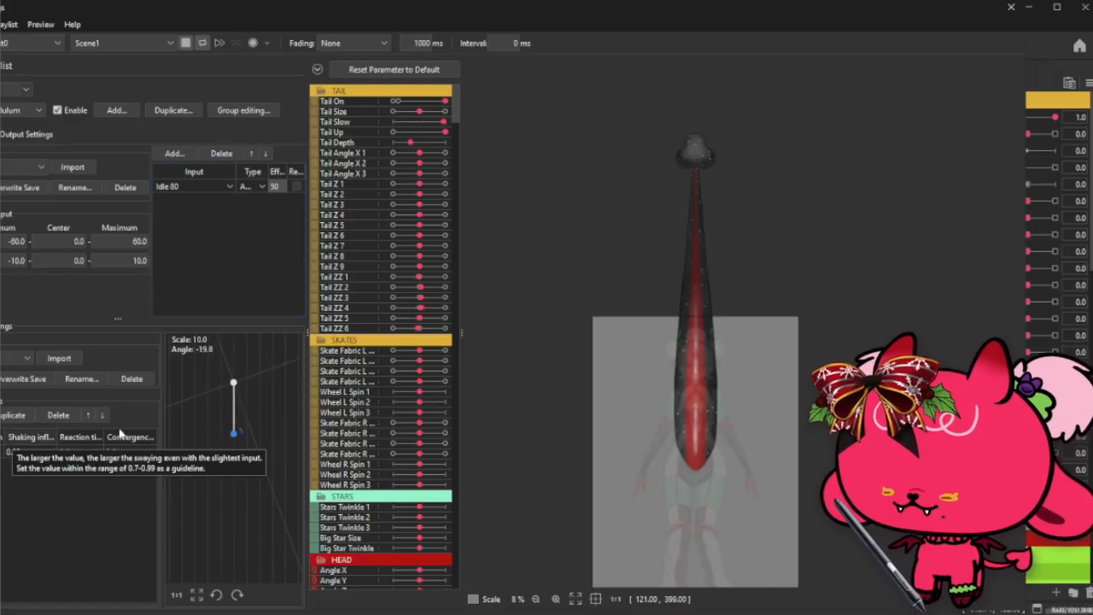
- Set the pendulum's shaking influence to 0.8
drag(32, 451, 28, 452)
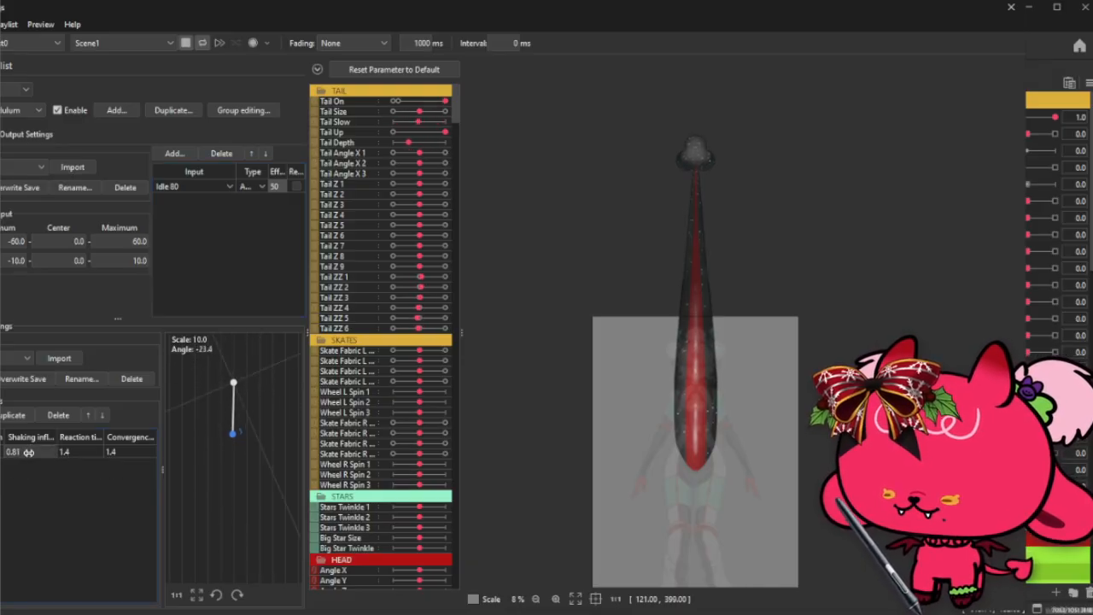
double_click(30, 453)
text(0.8)
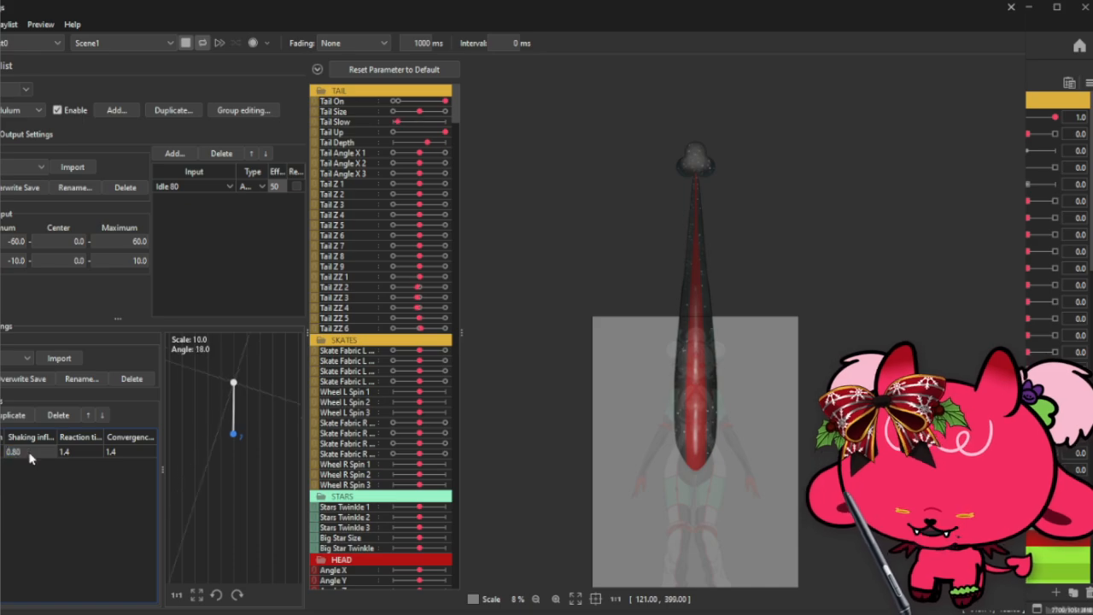
key(Return)
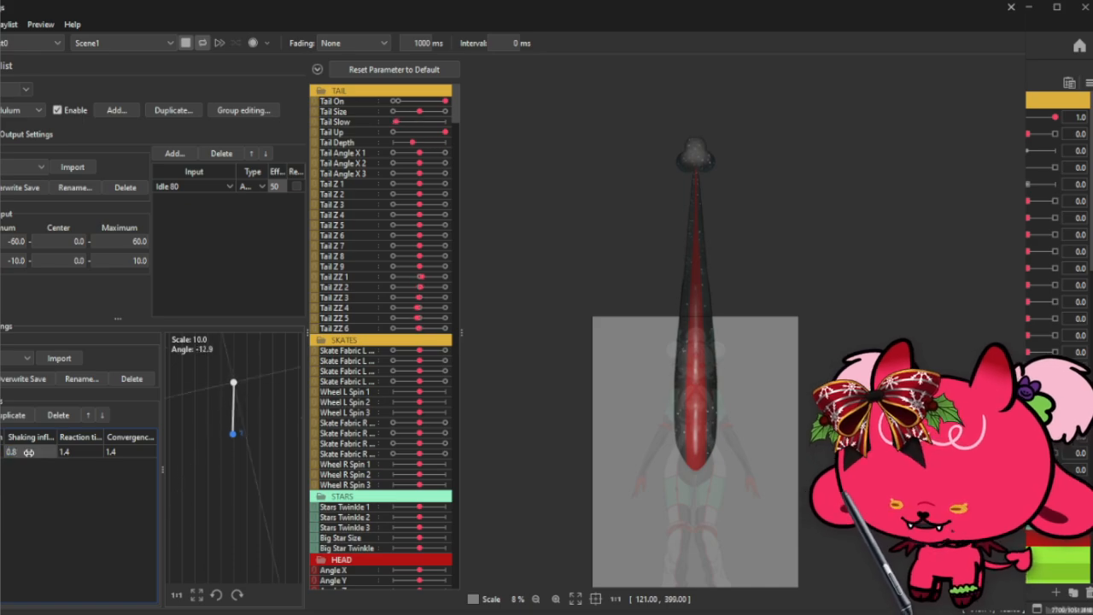
- Try reaction times of 2 and 1 on the pendulum, with a convergence value of 1
double_click(82, 451)
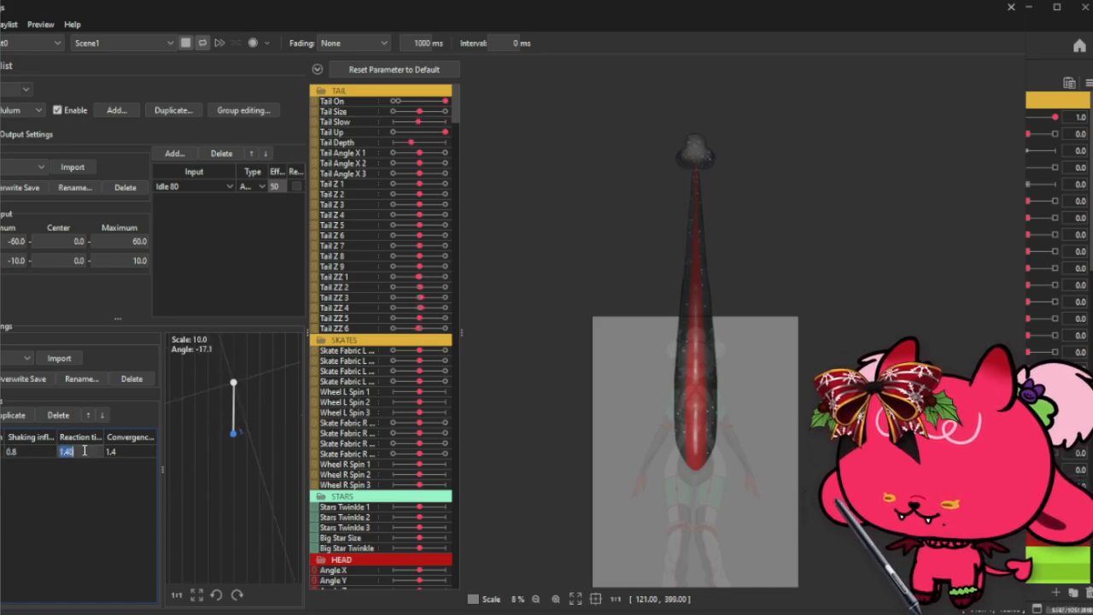
text(2)
key(Return)
double_click(83, 451)
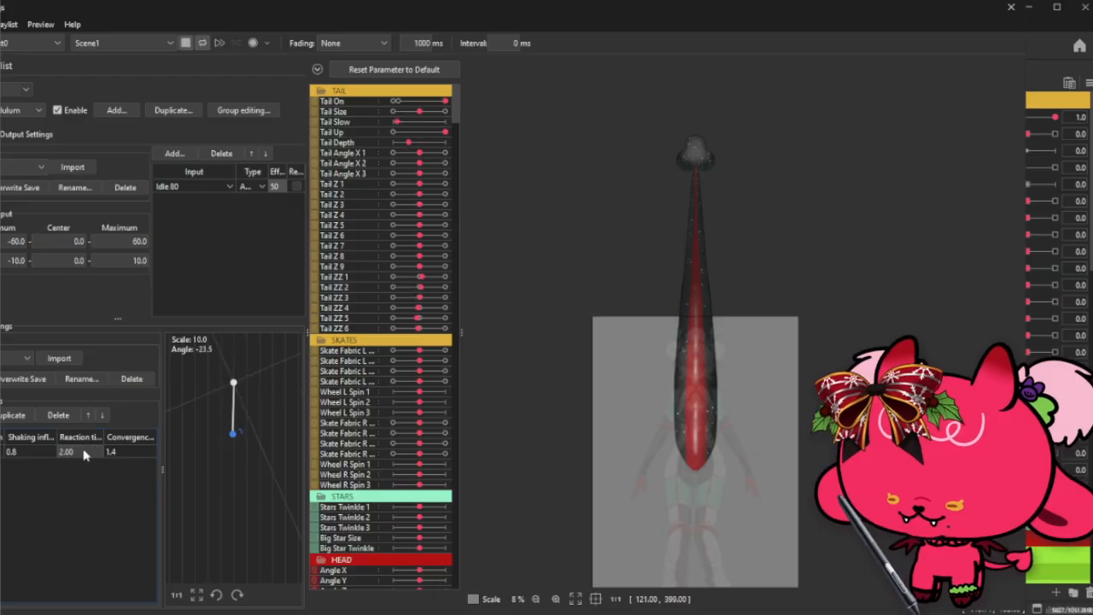
text(1)
key(Return)
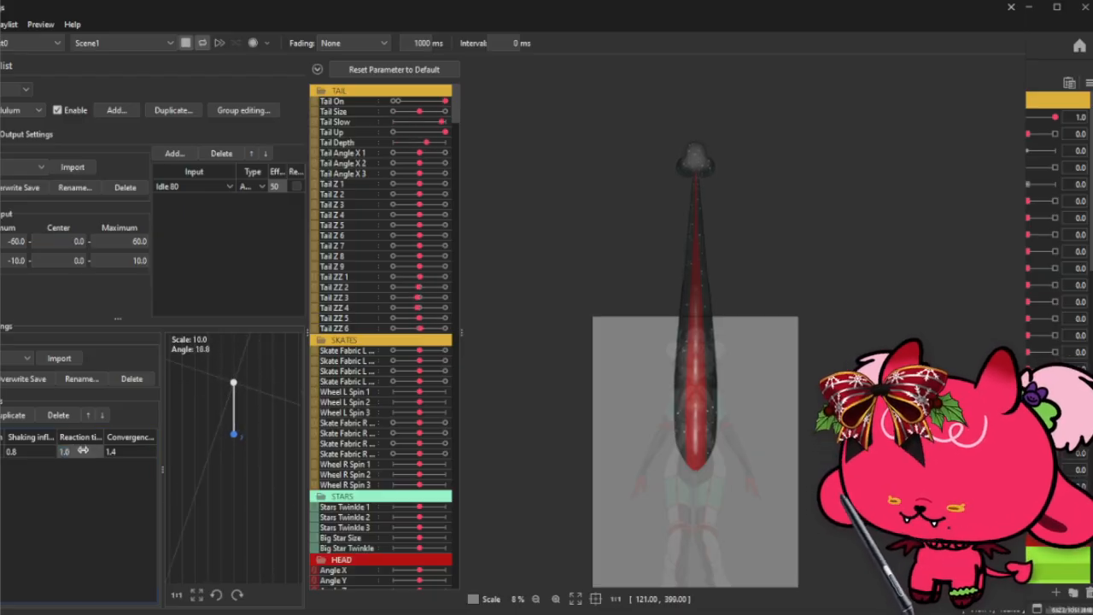
double_click(129, 453)
text(1)
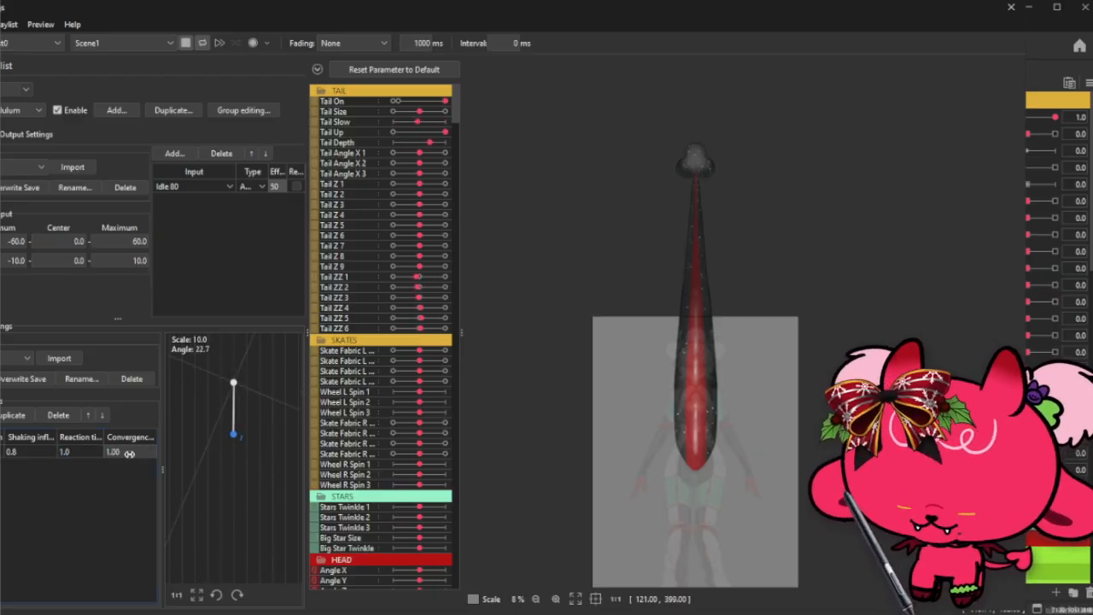
key(Return)
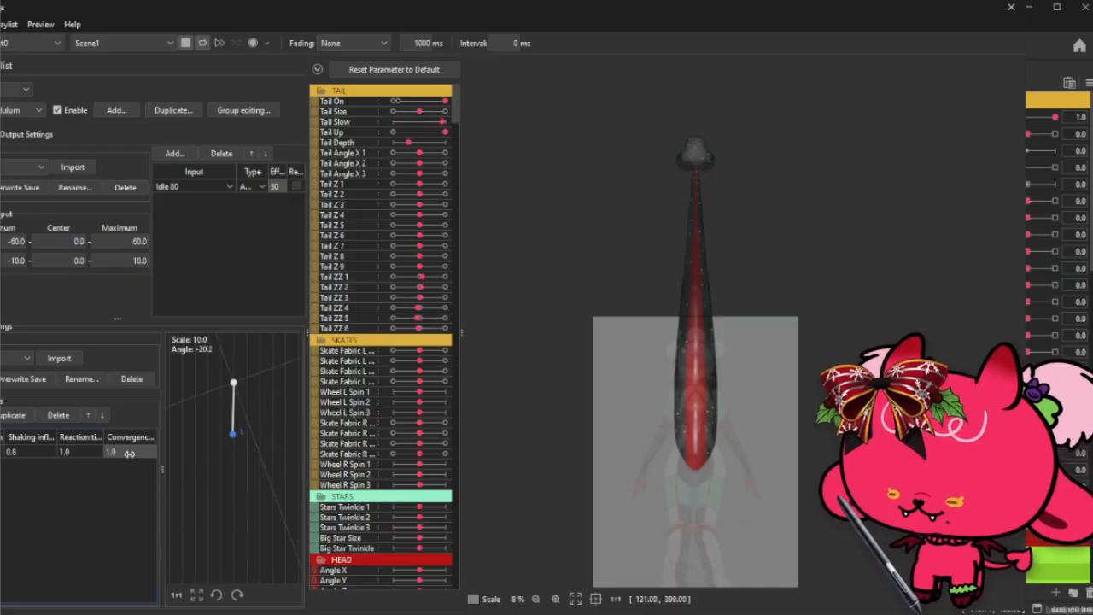
- Set both the pendulum's reaction time and its convergence value to 0.5
click(83, 458)
text(.5)
key(Return)
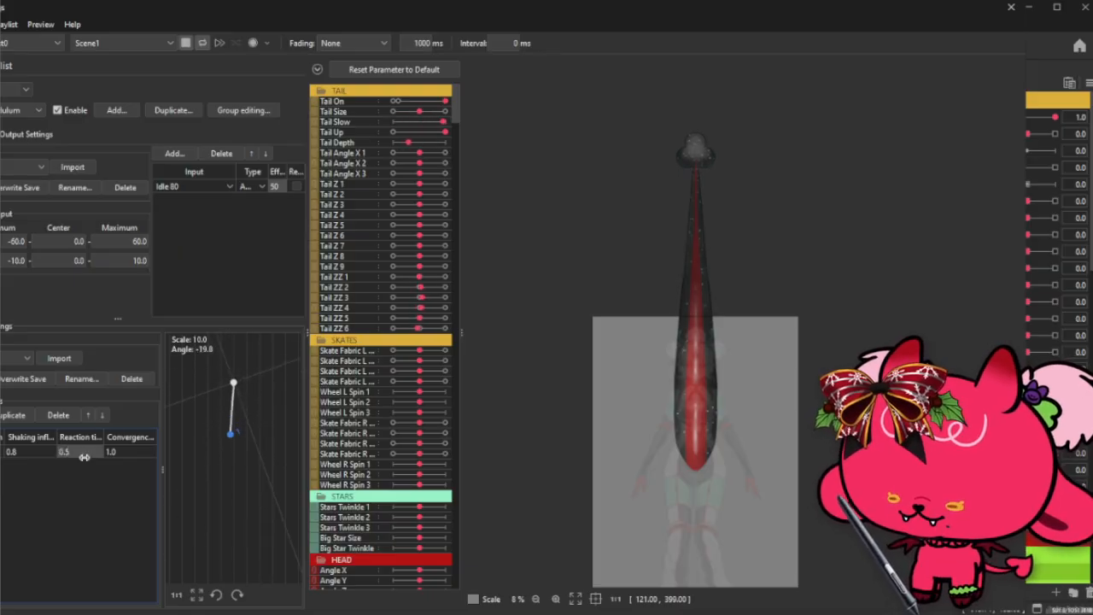
click(111, 456)
text(.5)
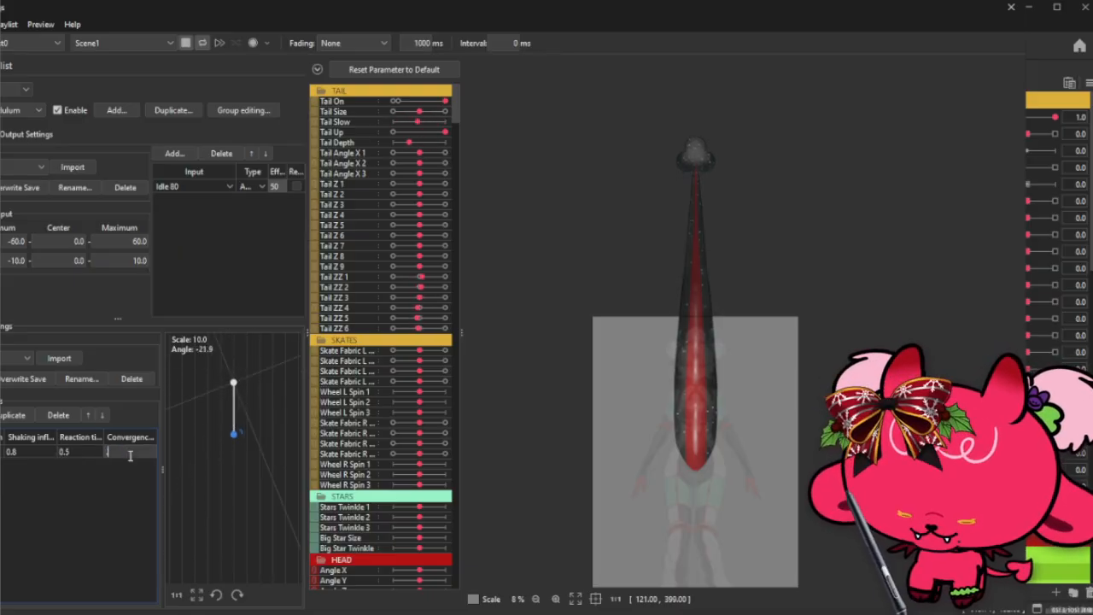
key(Return)
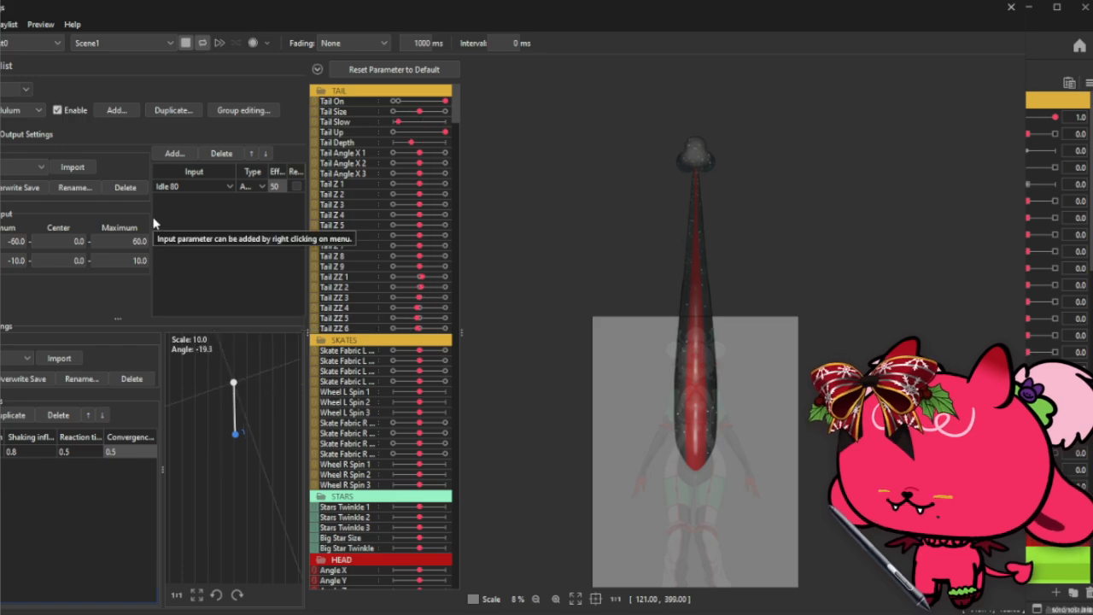
- Try 0.8 for the pendulum's reaction time and convergence value, and fit the Tail Depth output magnification to the parameter range
click(35, 135)
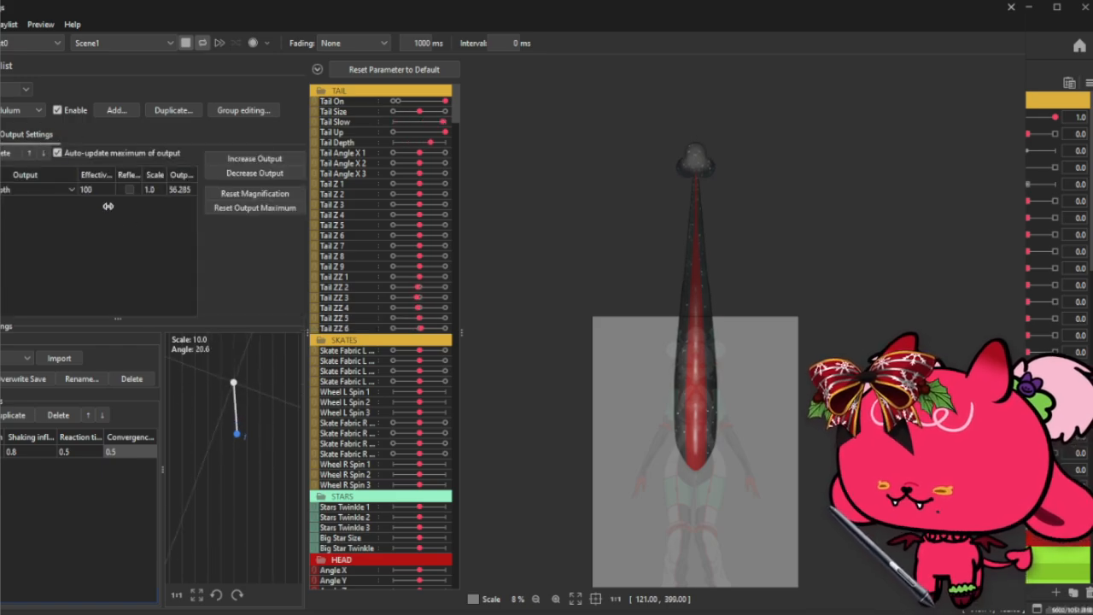
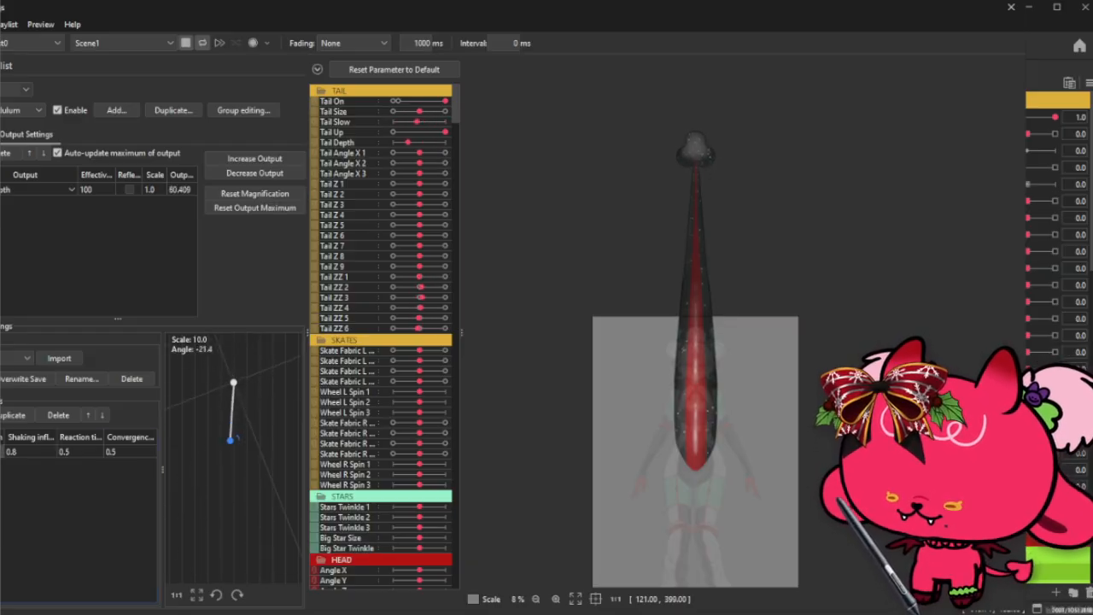
double_click(87, 451)
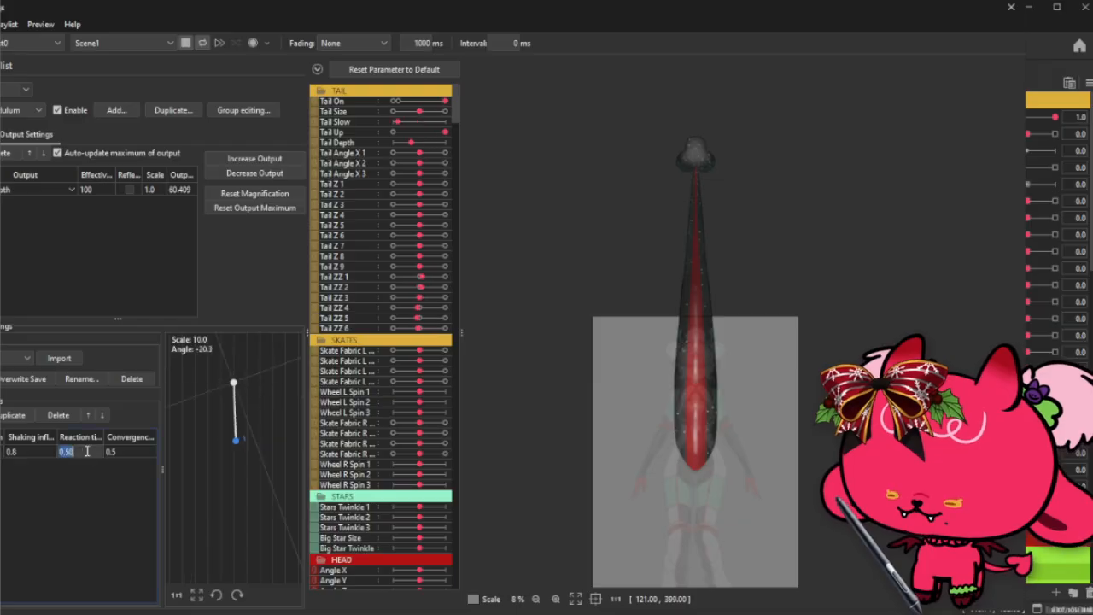
text(0.8)
key(Return)
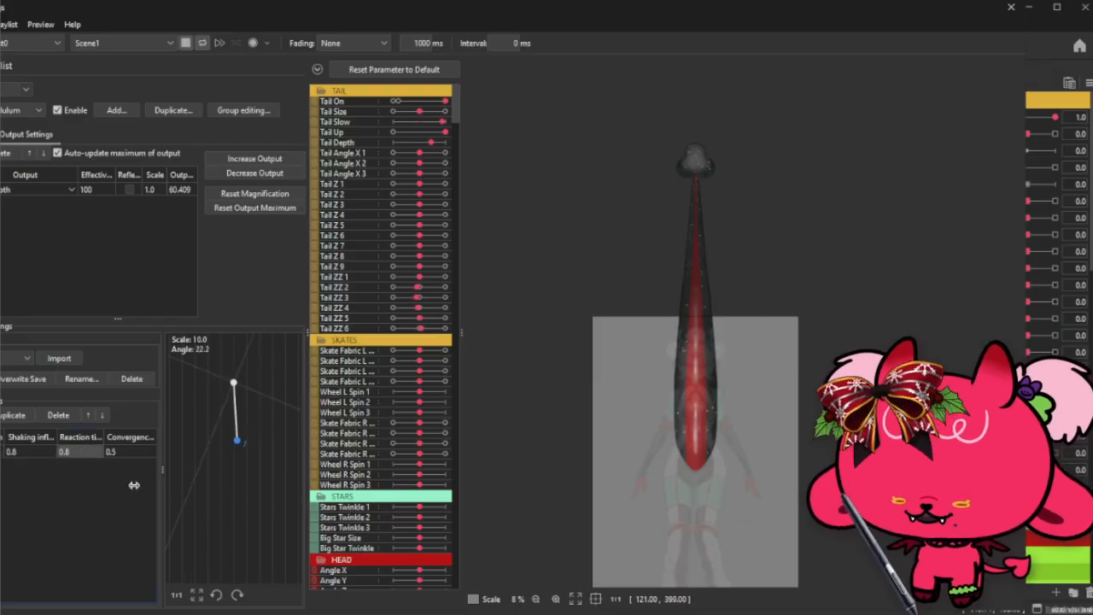
double_click(132, 454)
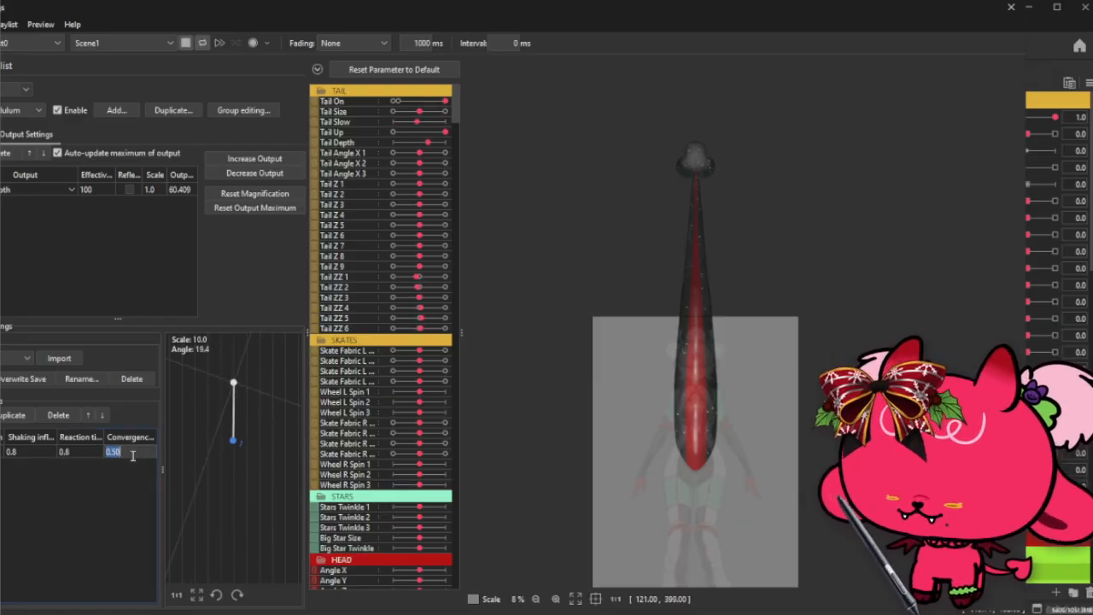
text(0.8)
key(Return)
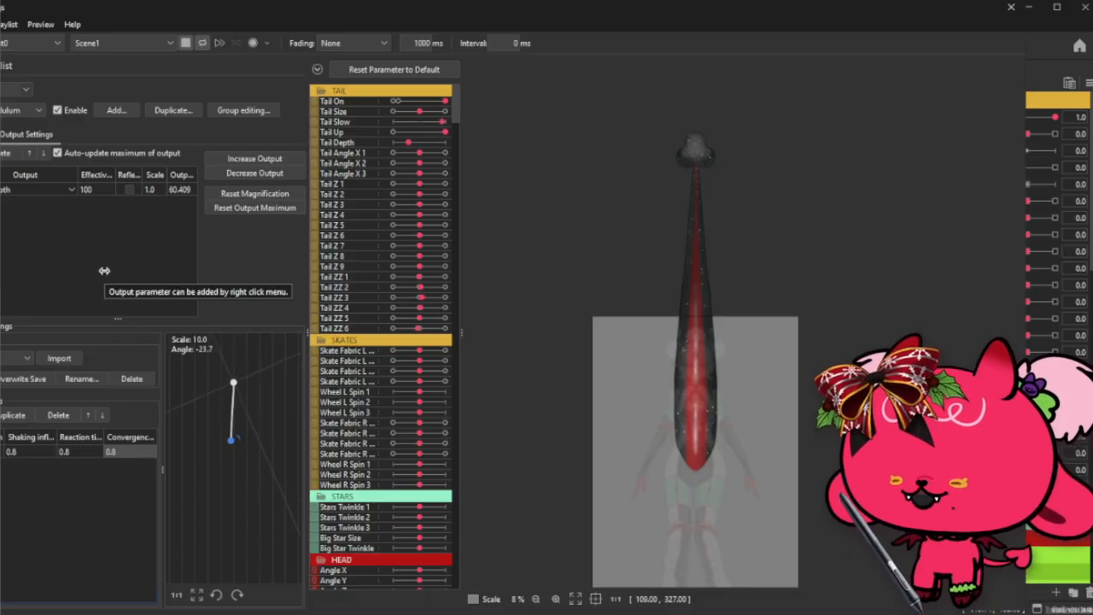
click(275, 161)
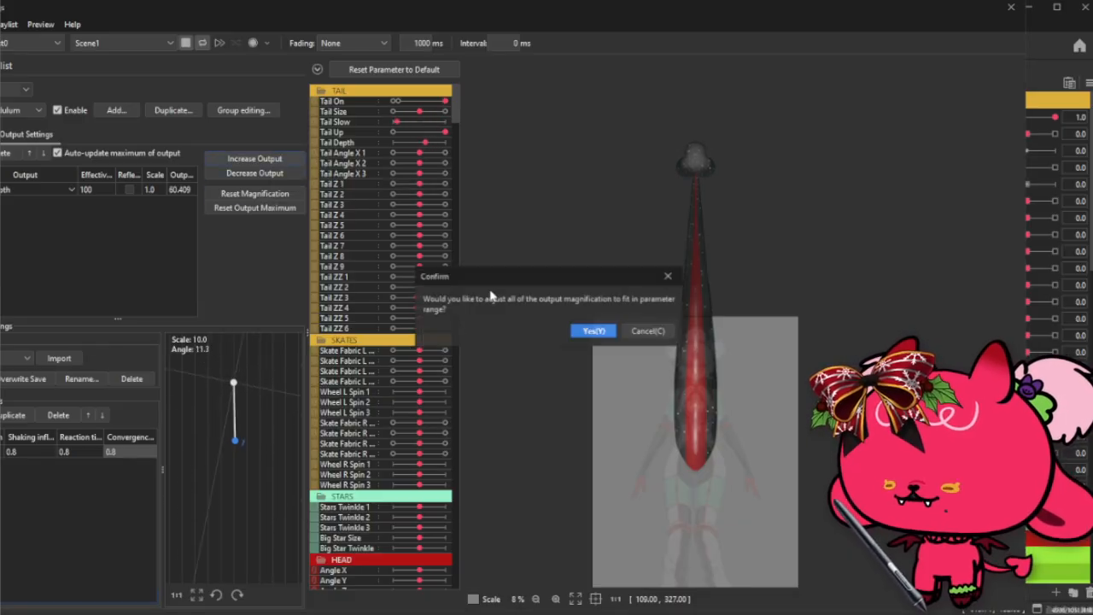
click(591, 329)
- Try 0.7 for both the pendulum's reaction time and its convergence value
double_click(82, 451)
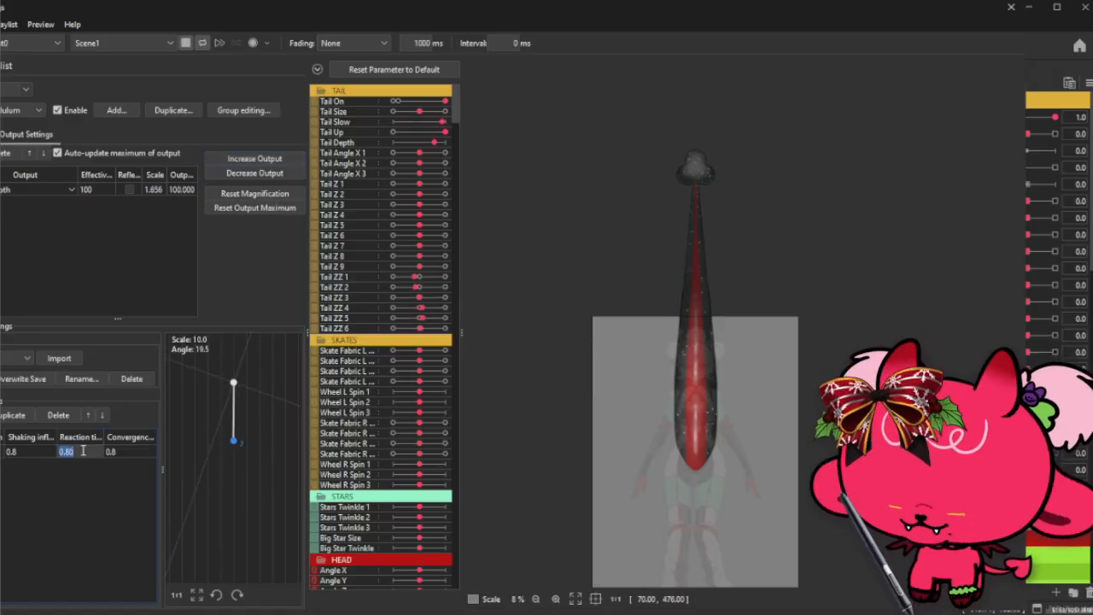
text(.7)
key(Return)
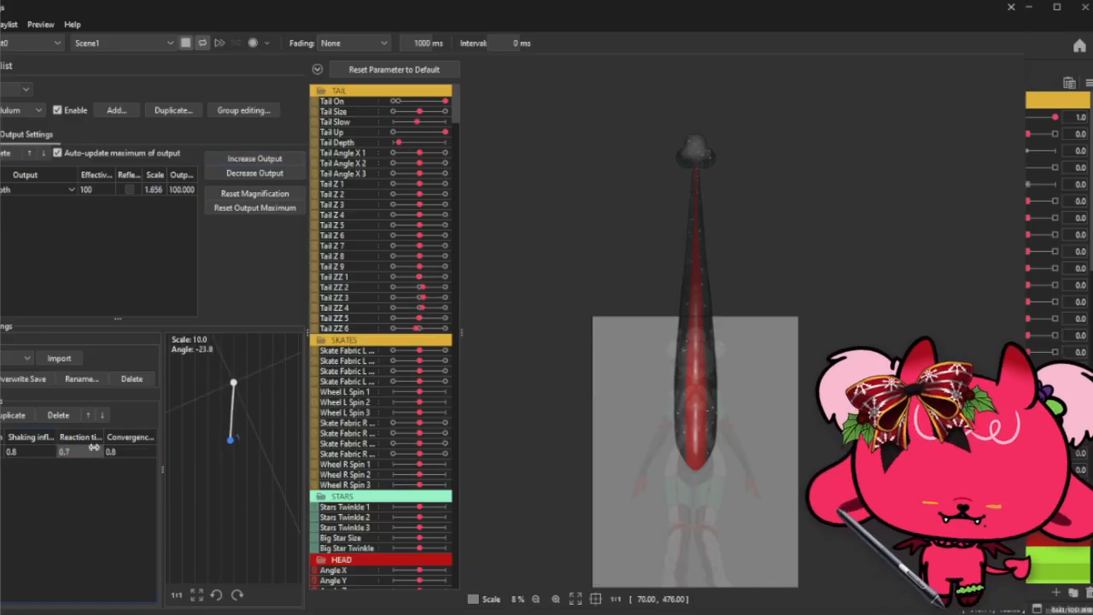
double_click(130, 451)
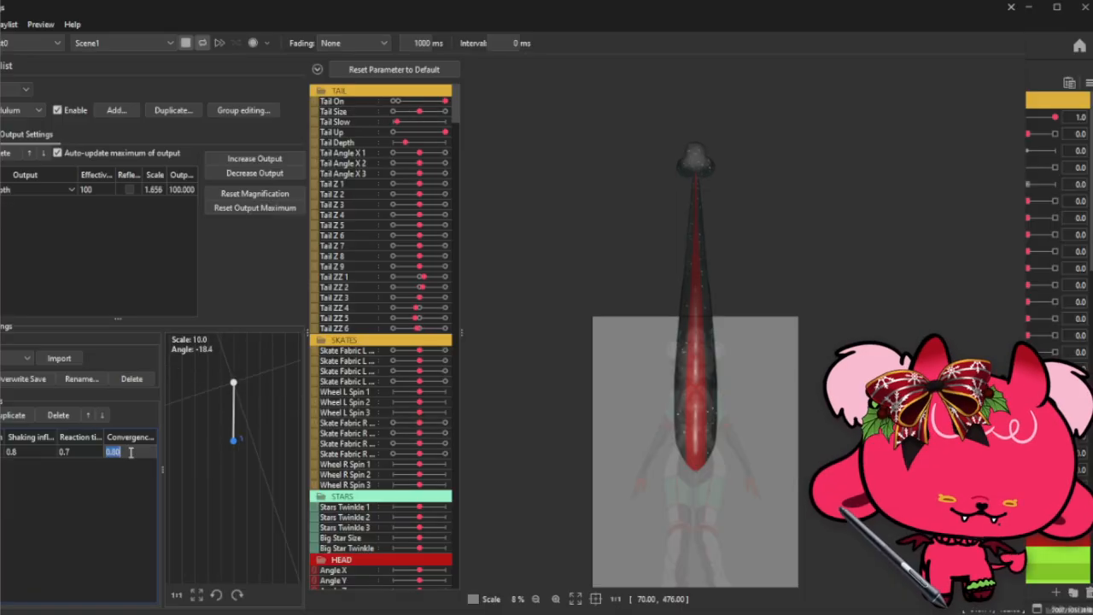
text(.7)
key(Return)
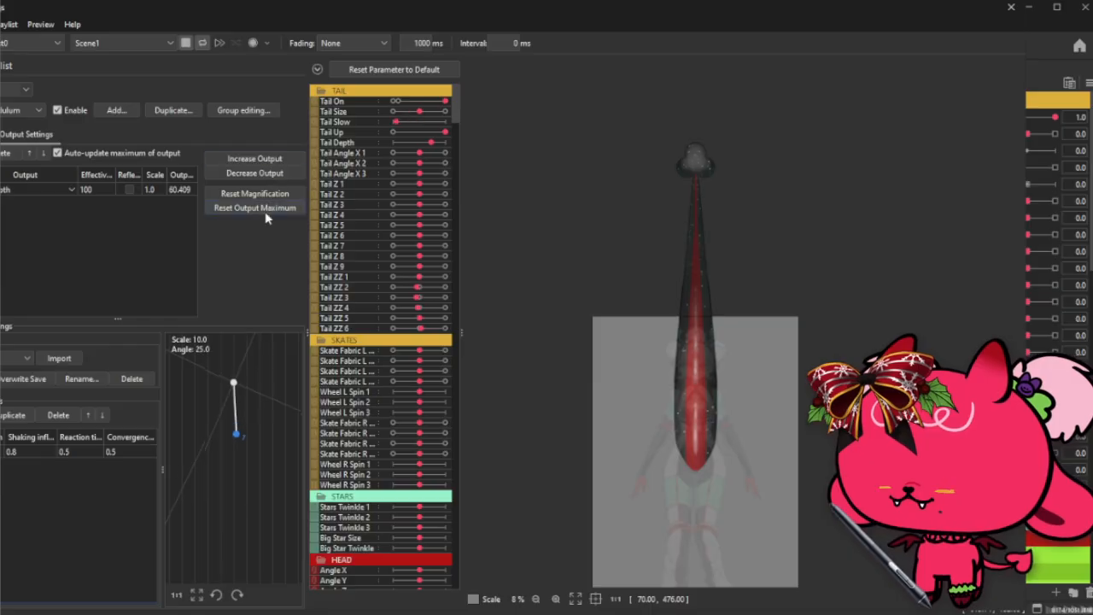
- Increase the Tail Depth output magnification of the Pendulum group to fit the parameter range
click(276, 159)
click(593, 330)
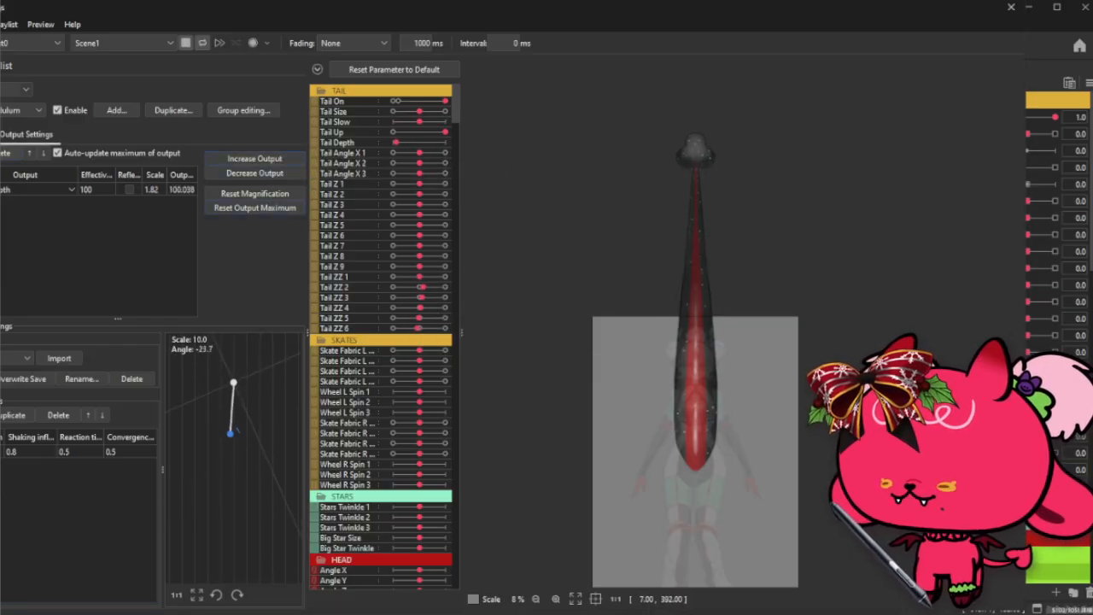
click(1, 134)
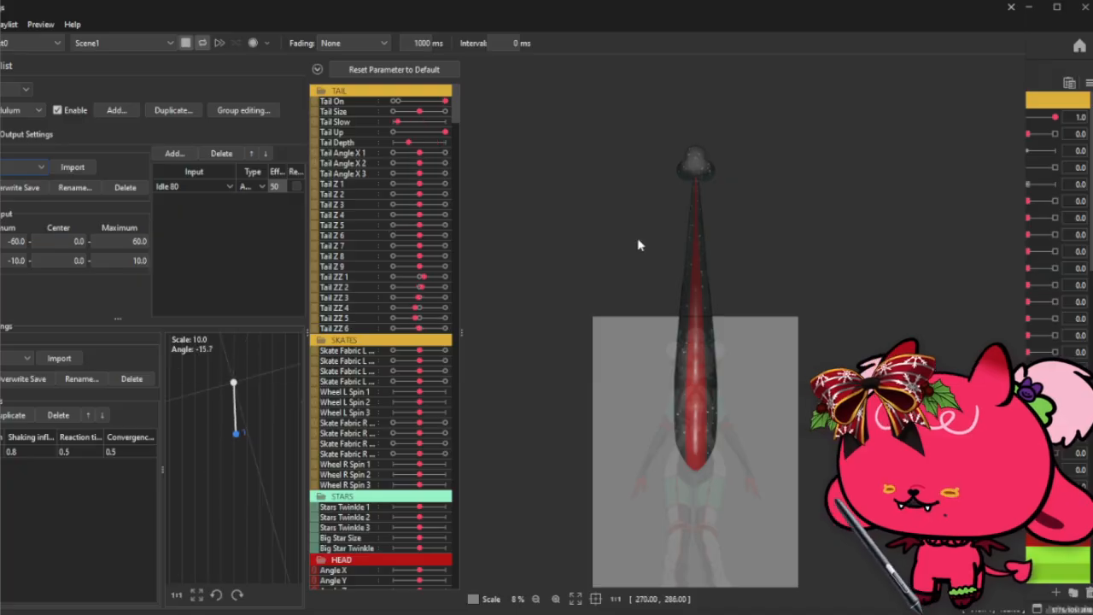
- In the Tail ZZ group, increase all output magnifications to fit the parameter range and set the Tail Depth input's effectiveness to 60
click(31, 111)
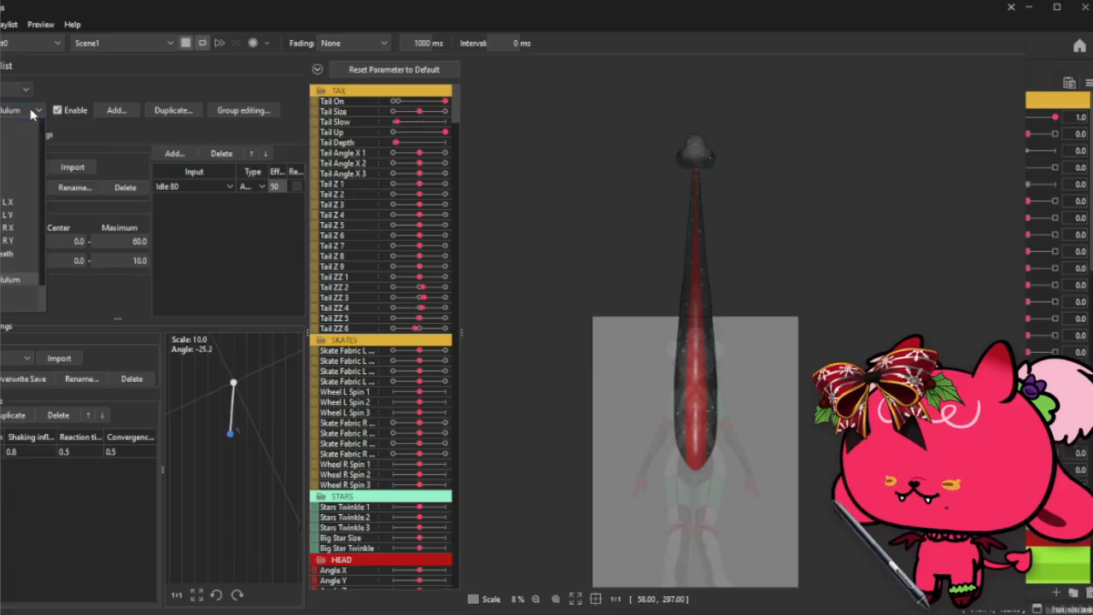
click(6, 308)
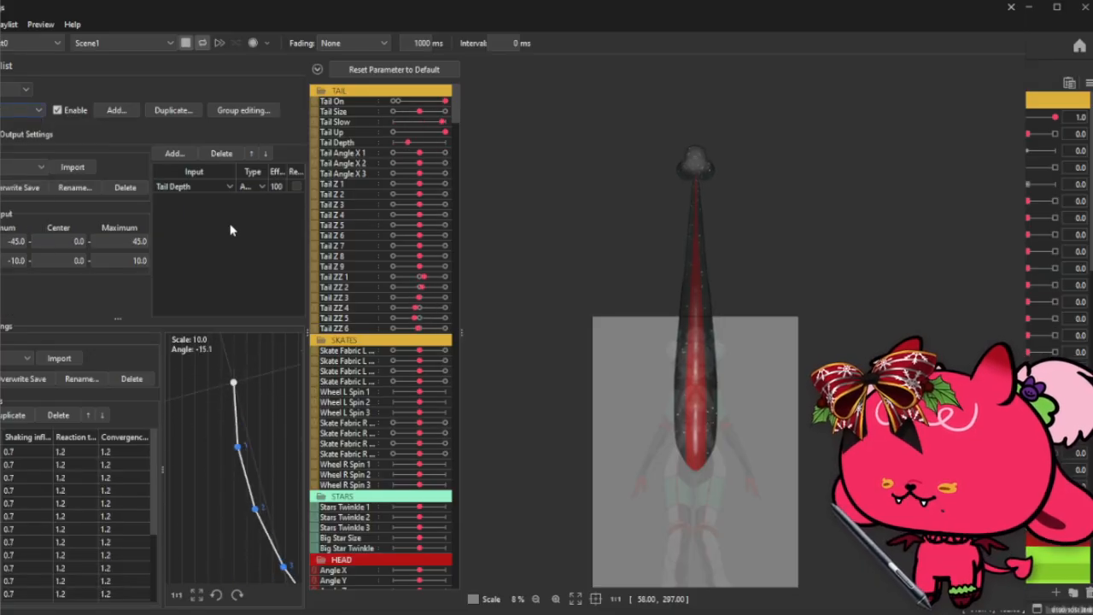
double_click(276, 186)
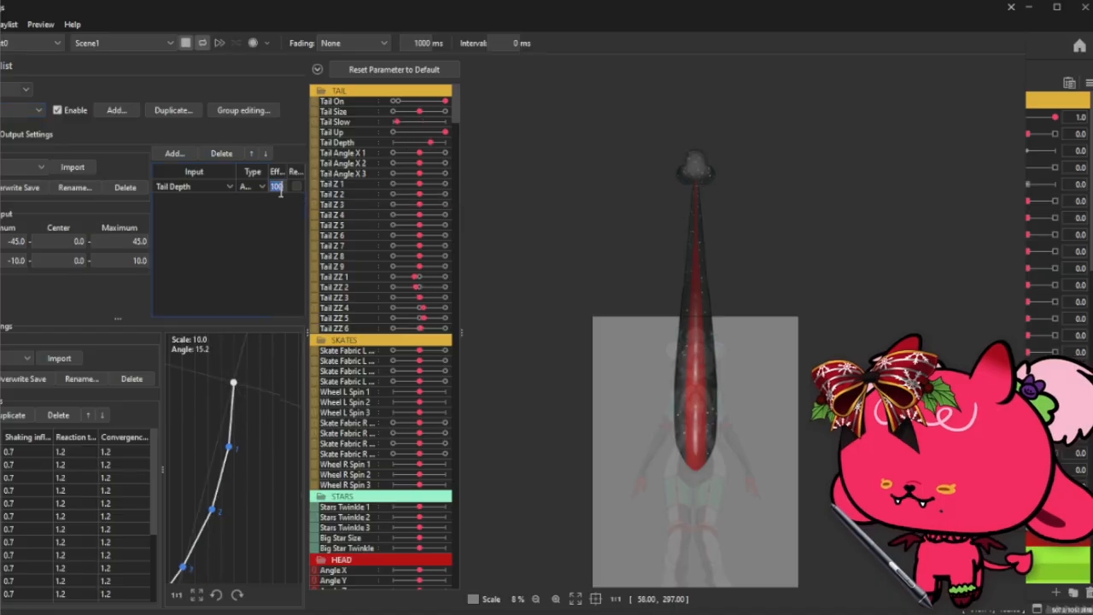
click(27, 134)
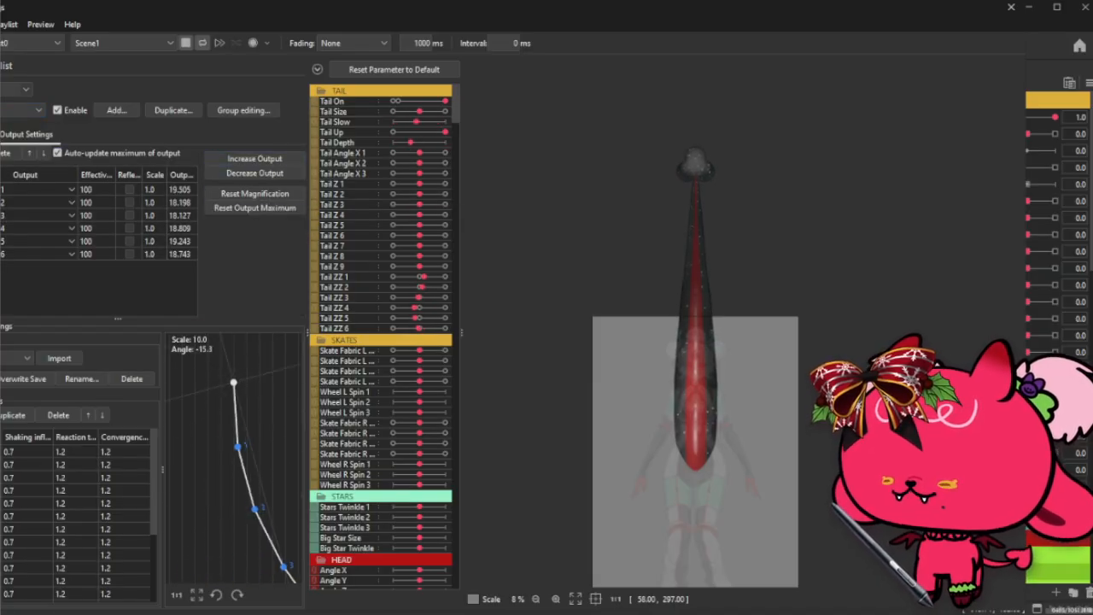
click(20, 137)
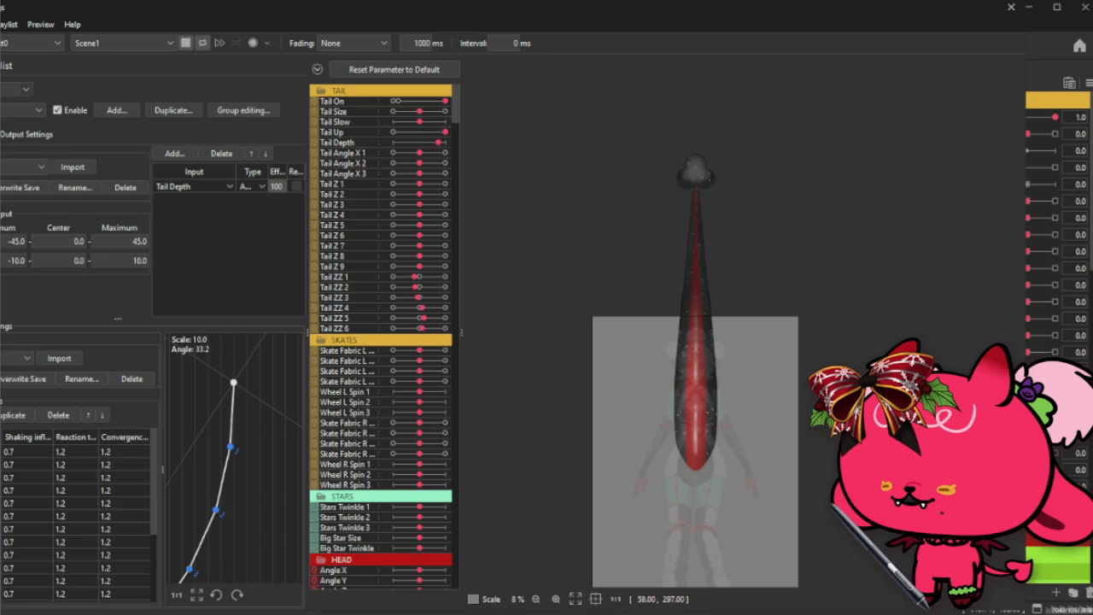
click(274, 187)
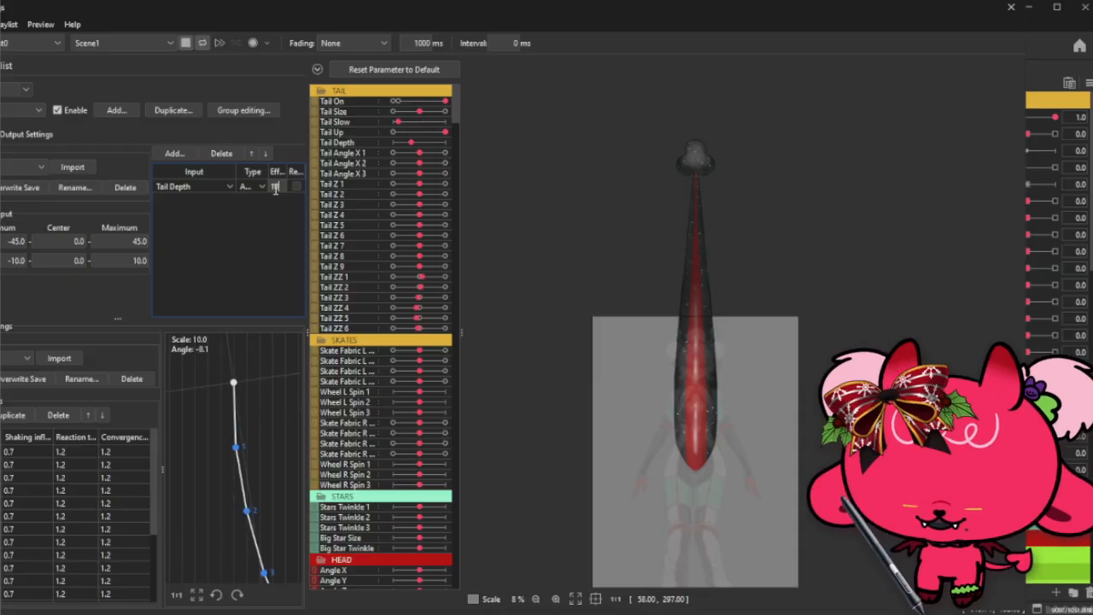
click(38, 136)
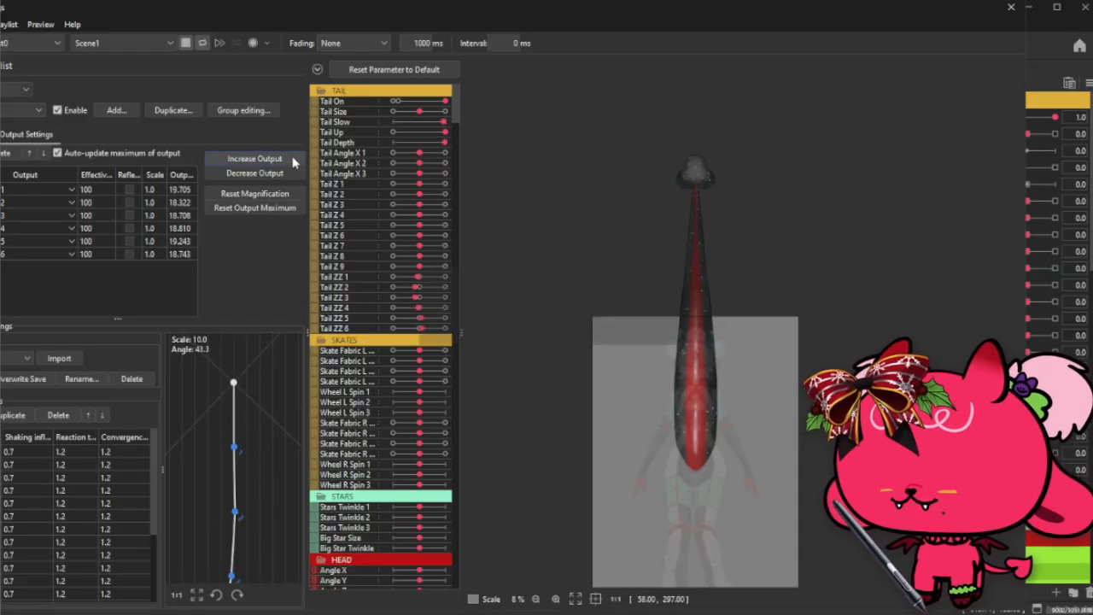
click(293, 163)
click(605, 337)
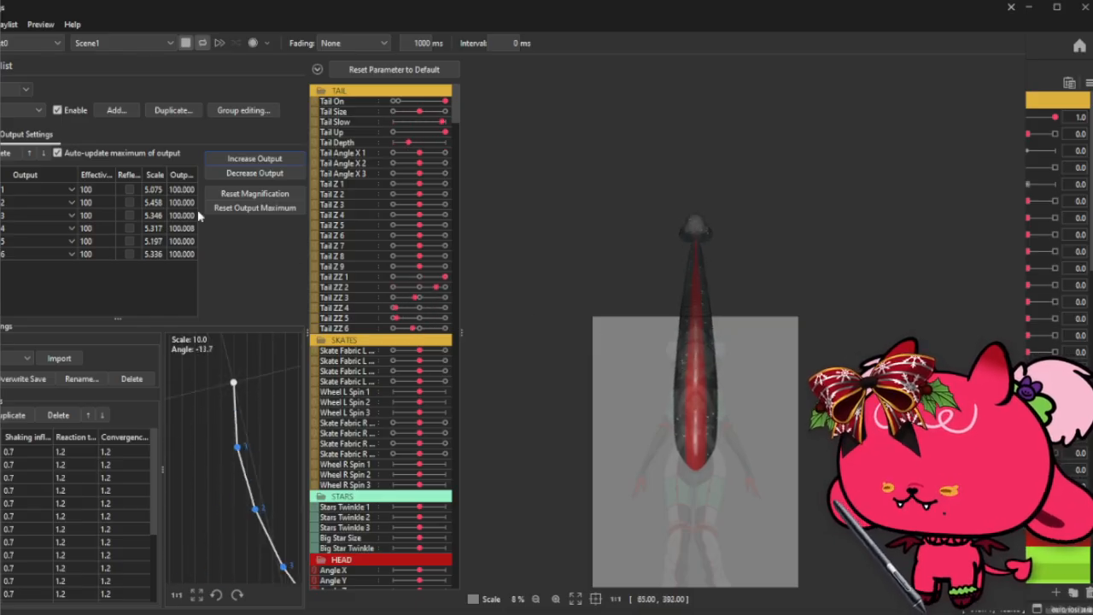
click(2, 134)
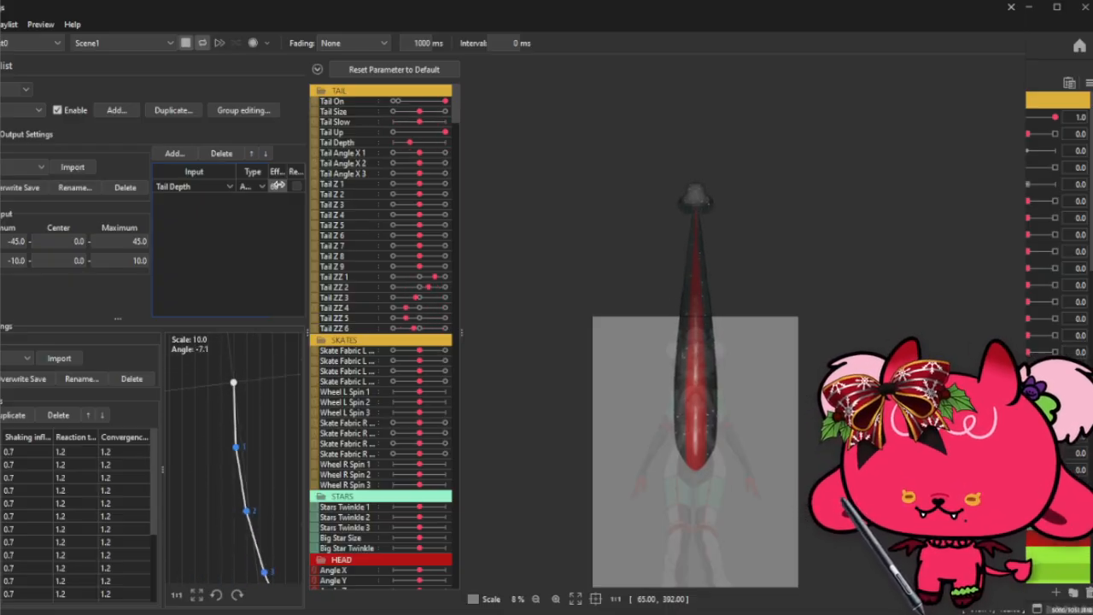
click(26, 134)
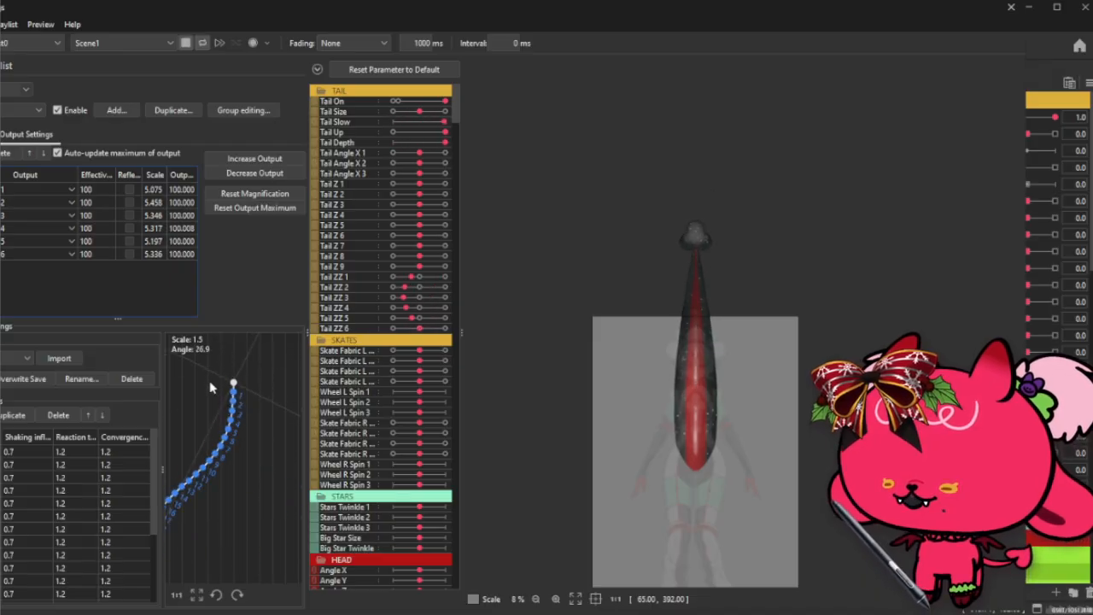
- In the Pendulum group, set both the reaction time and the convergence value to 0.6
click(33, 110)
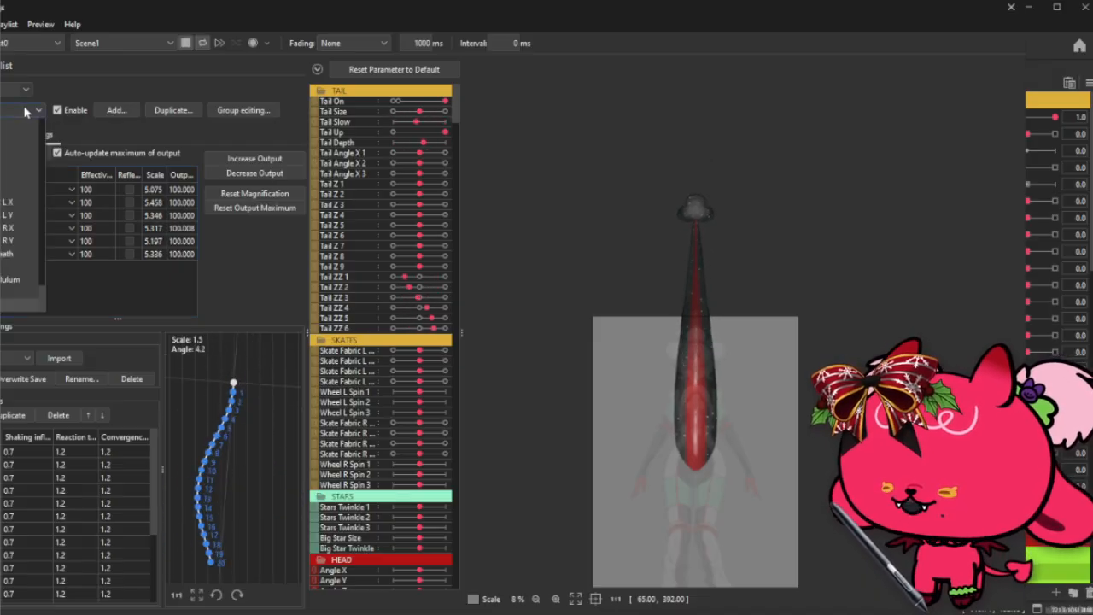
click(4, 299)
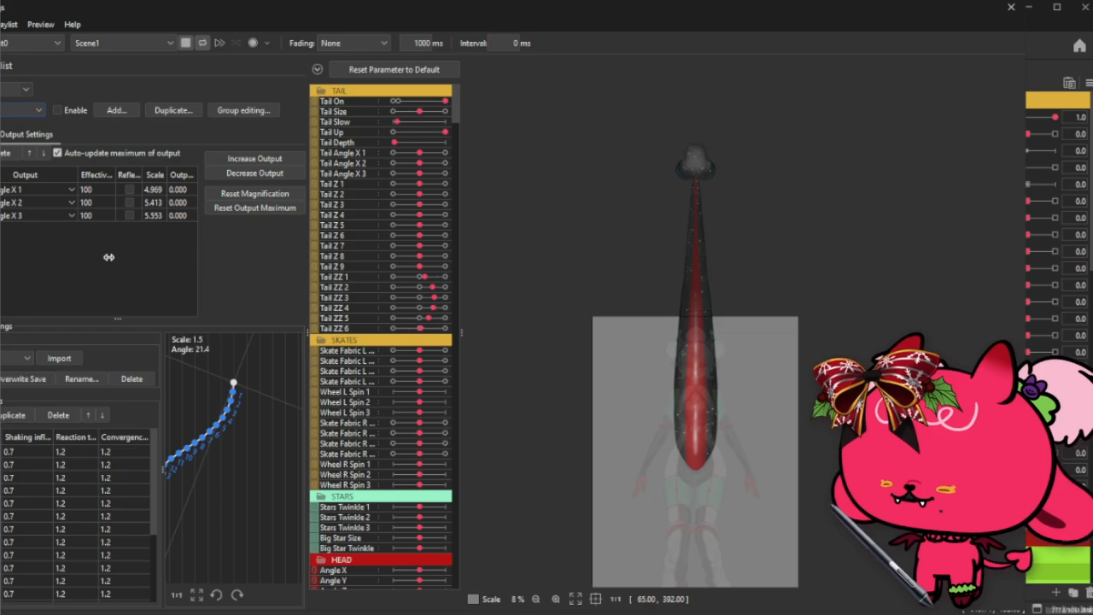
click(26, 111)
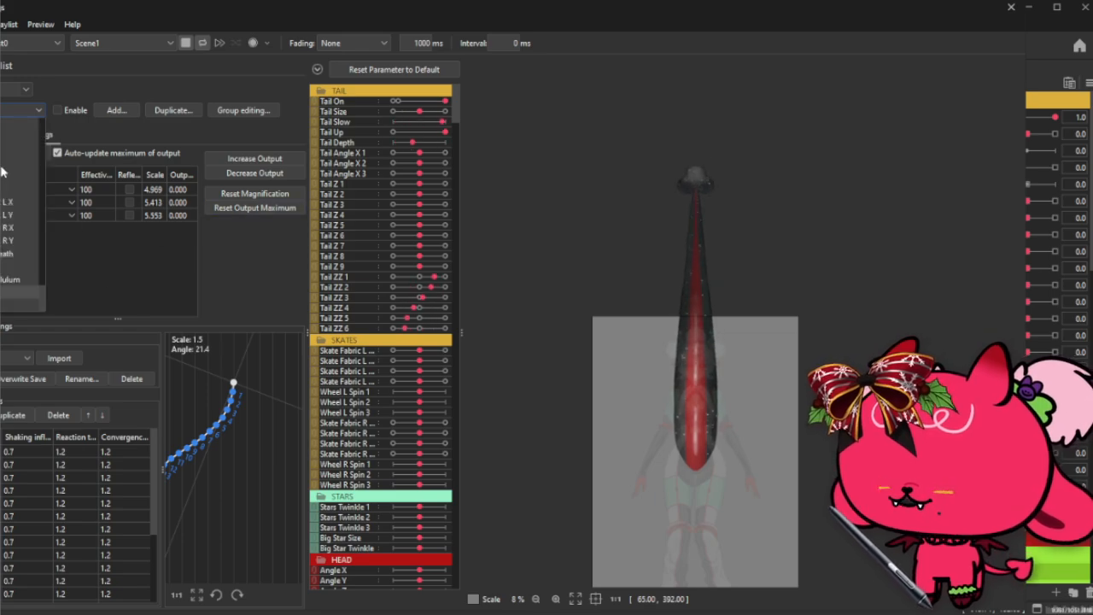
click(11, 280)
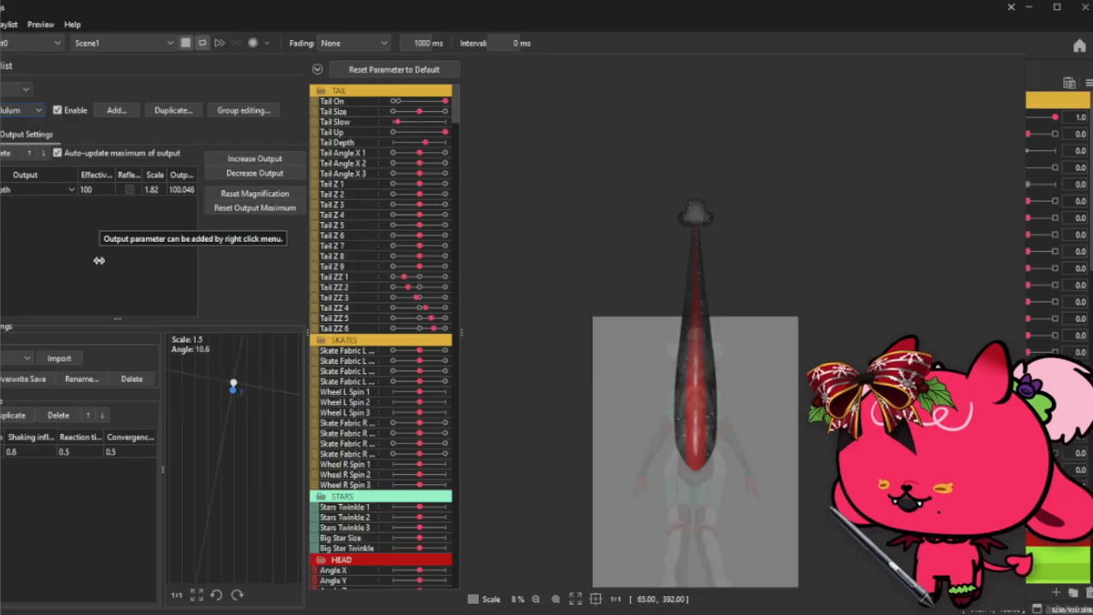
click(97, 456)
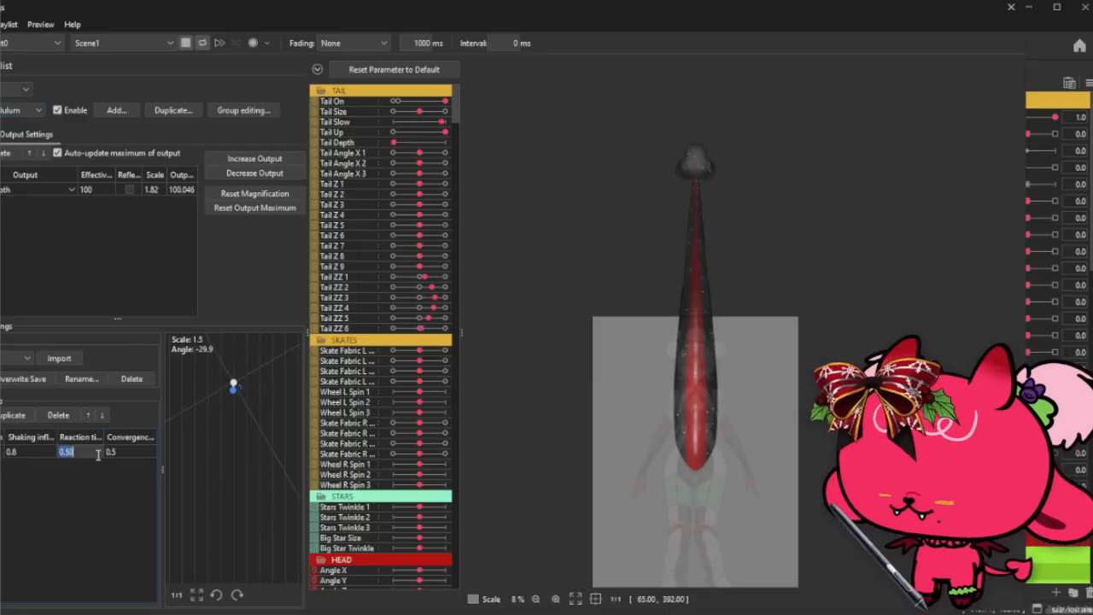
text(0.6)
click(115, 451)
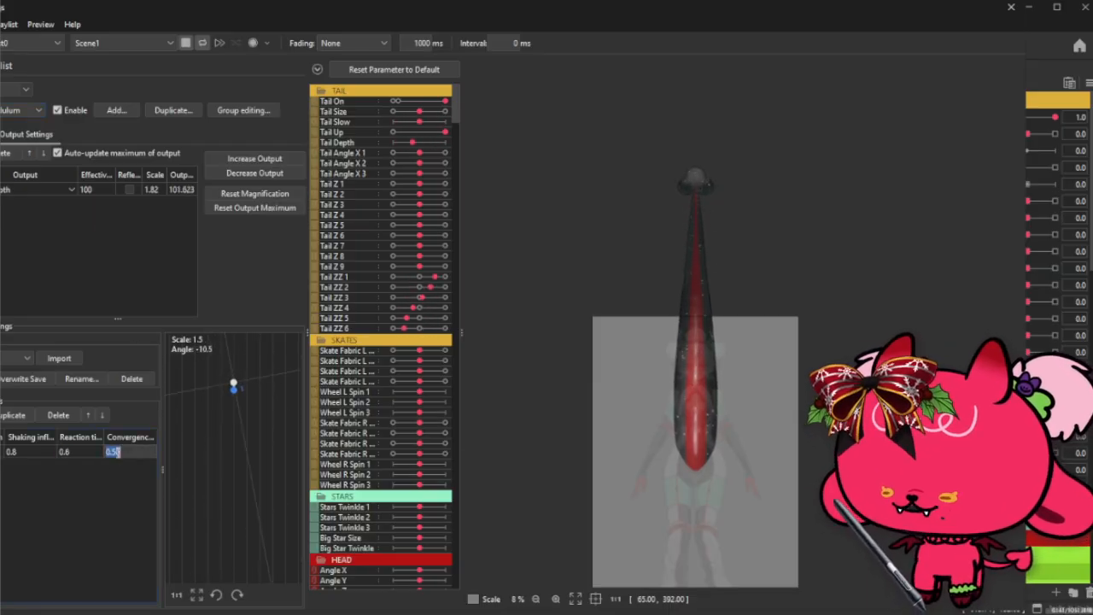
text(0.4)
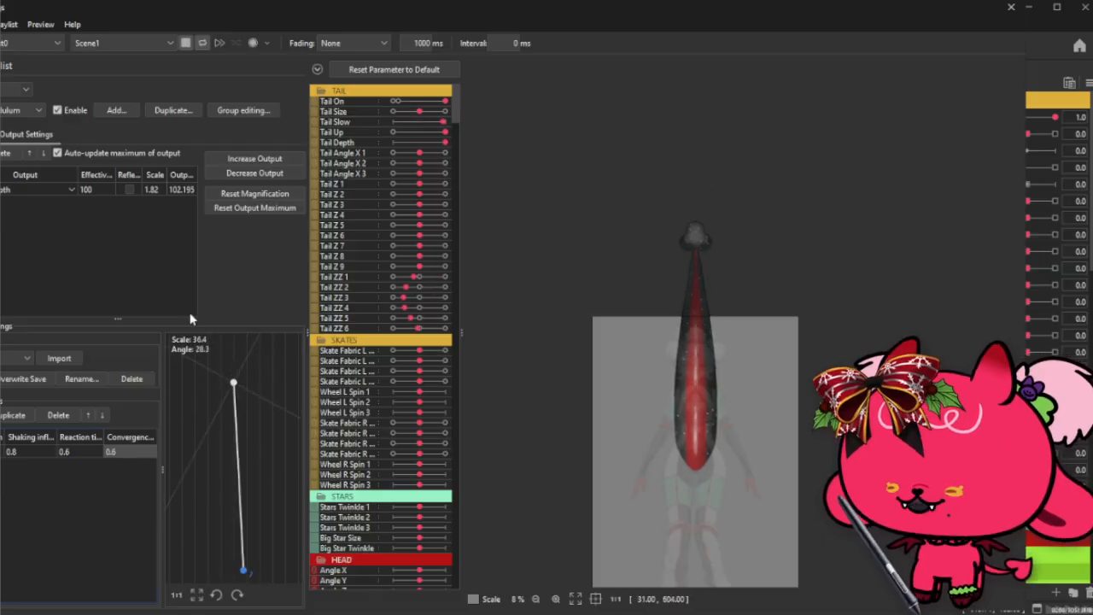
- Try an effectiveness of 100 on the Pendulum group's Idle 80 input and settle on 60
click(1, 134)
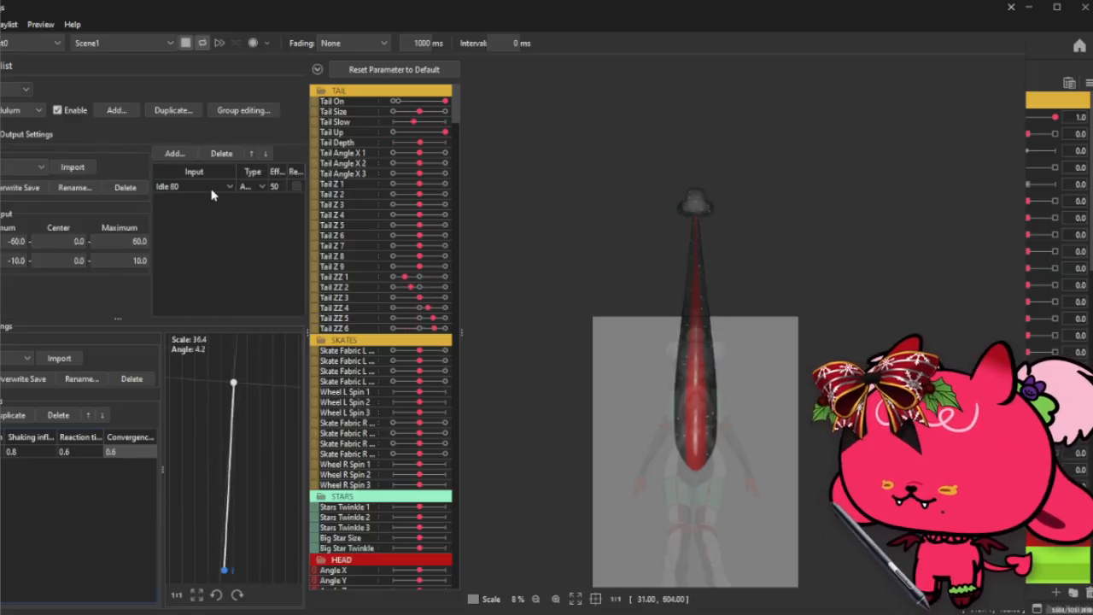
double_click(285, 187)
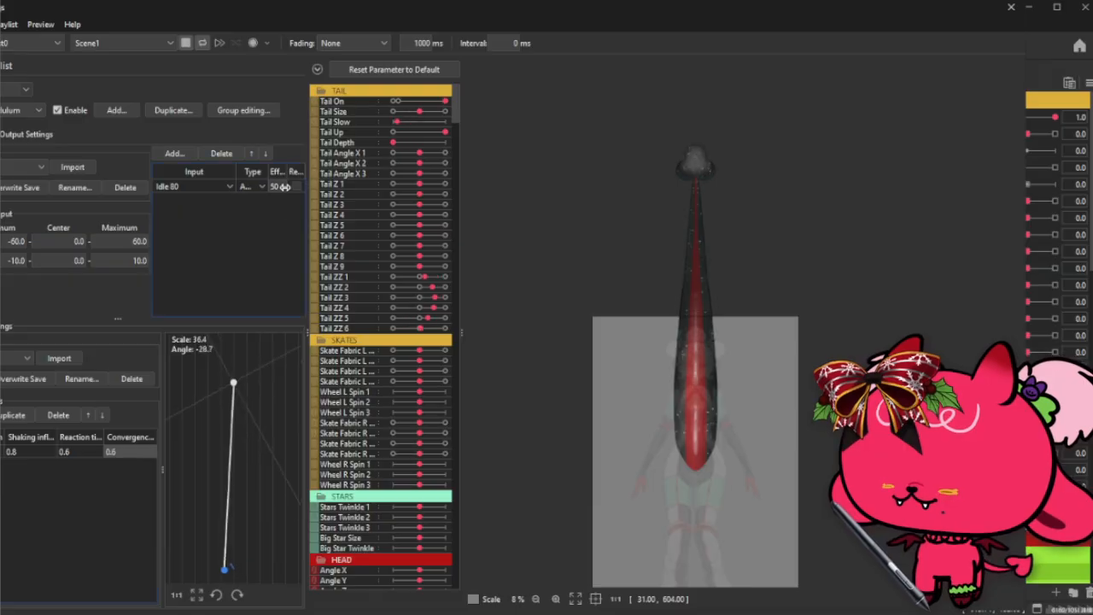
key(Return)
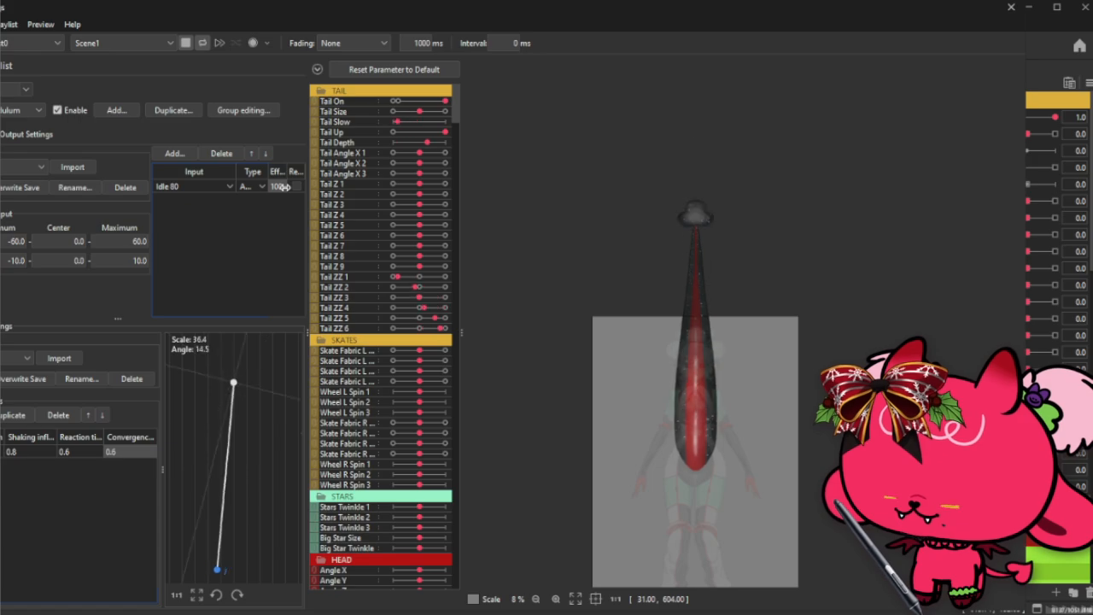
double_click(284, 187)
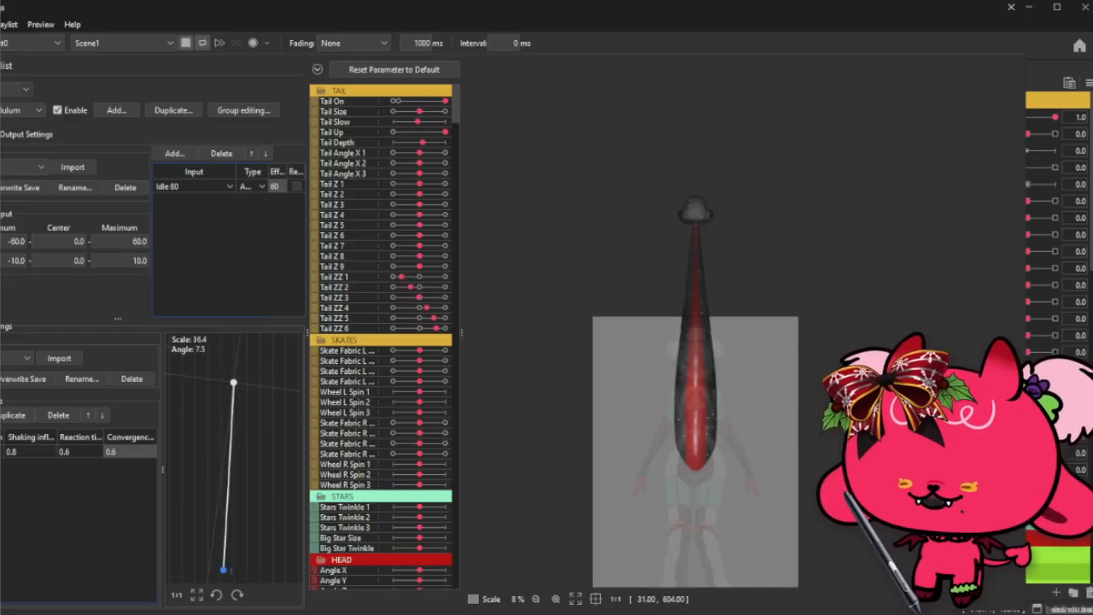
- Review the output settings of the Tail ZZ physics group
click(26, 115)
click(15, 306)
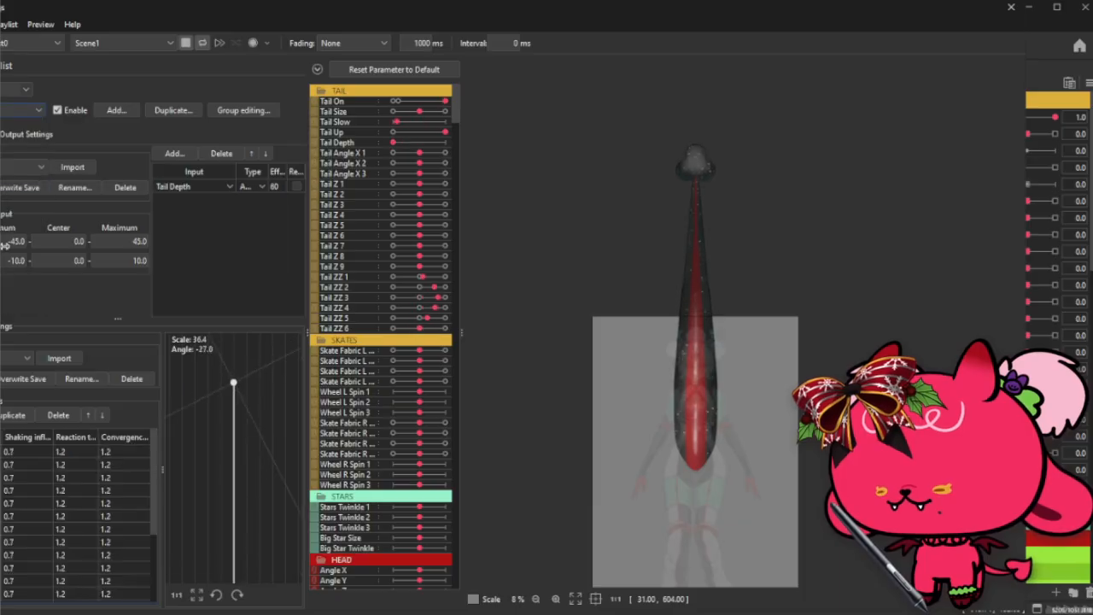
click(35, 134)
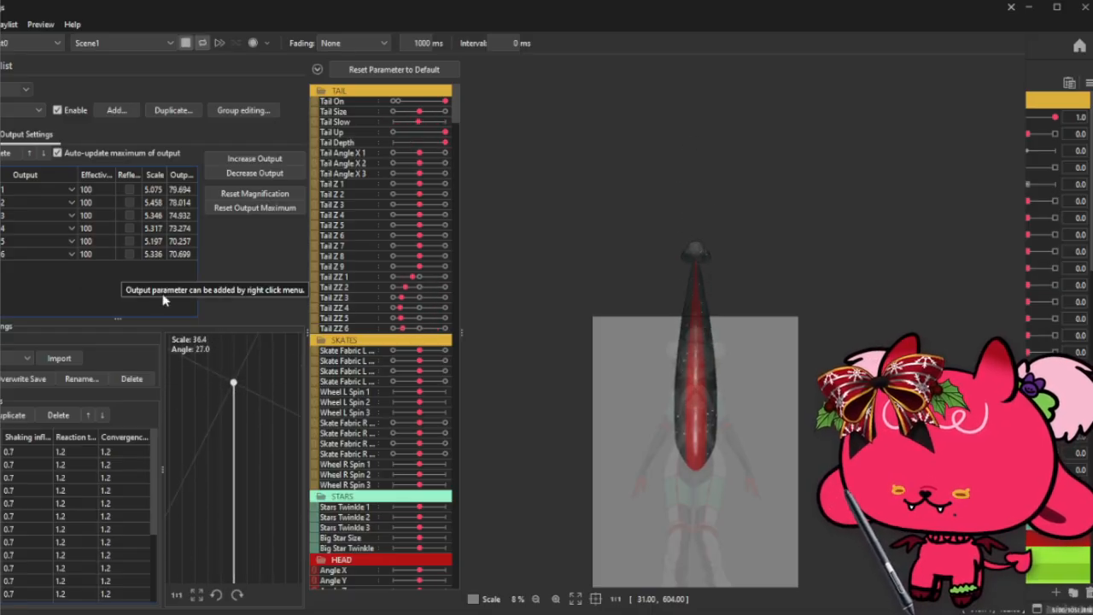
- Re-enable the Tail Z physics group and watch its motion combined with Tail ZZ in the model preview
click(32, 112)
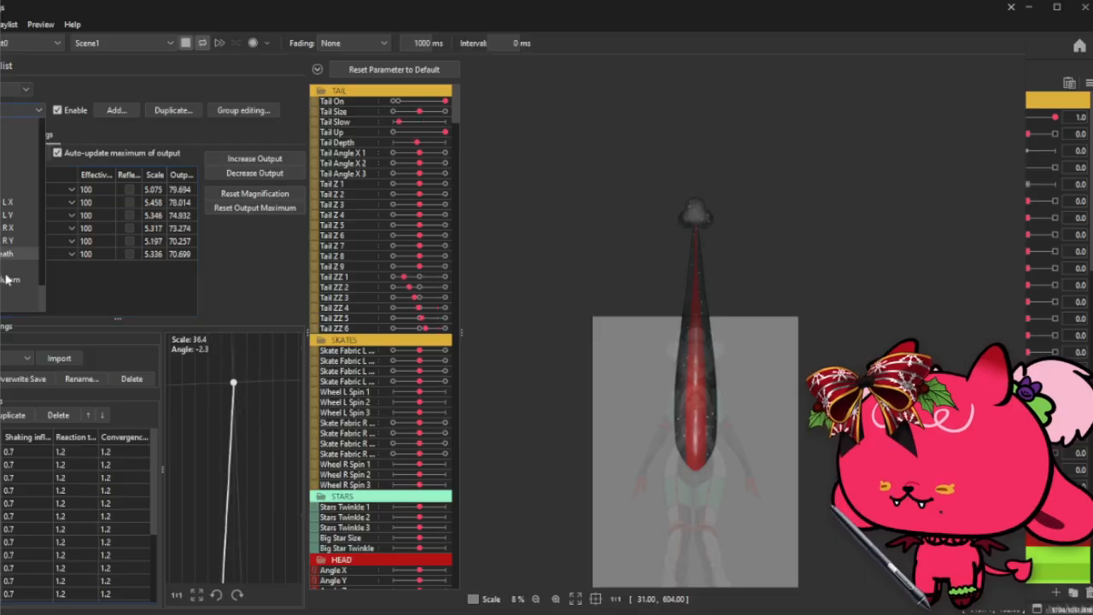
click(12, 270)
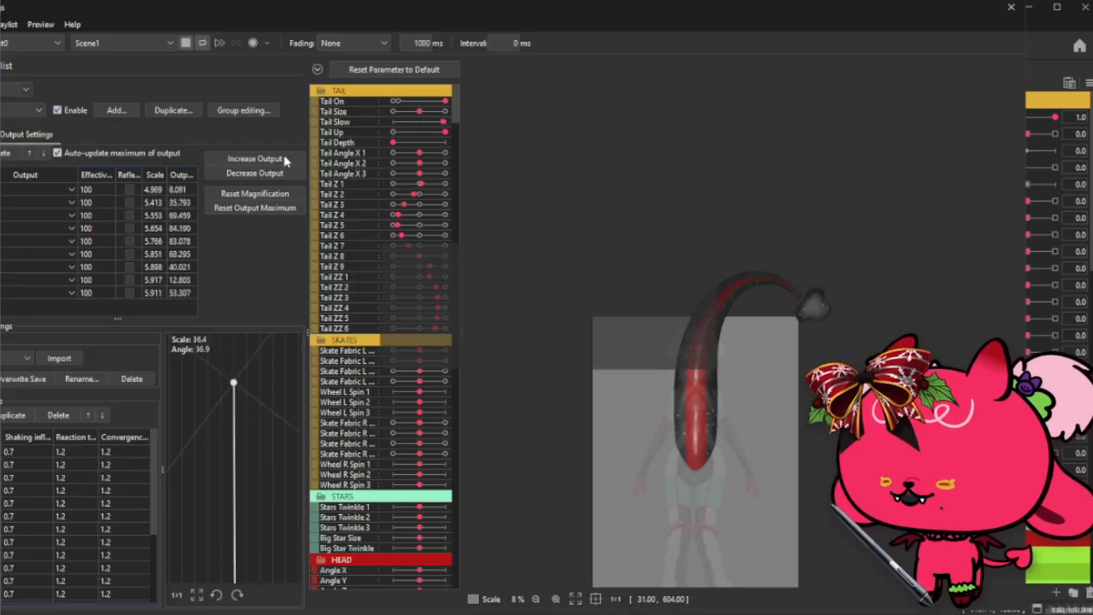
click(550, 355)
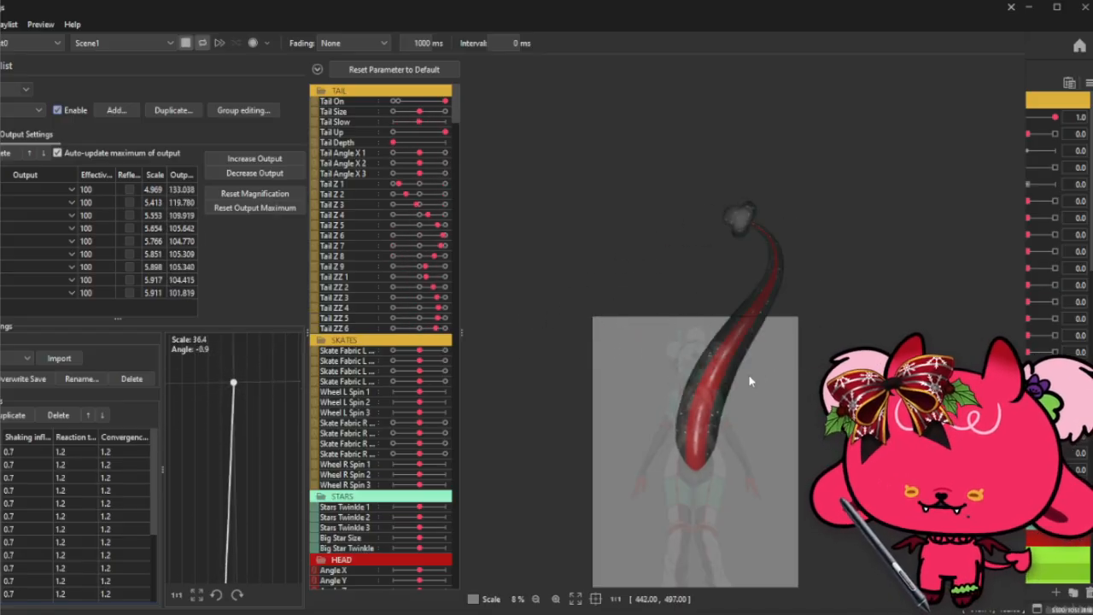
scroll(739, 386, up, 2)
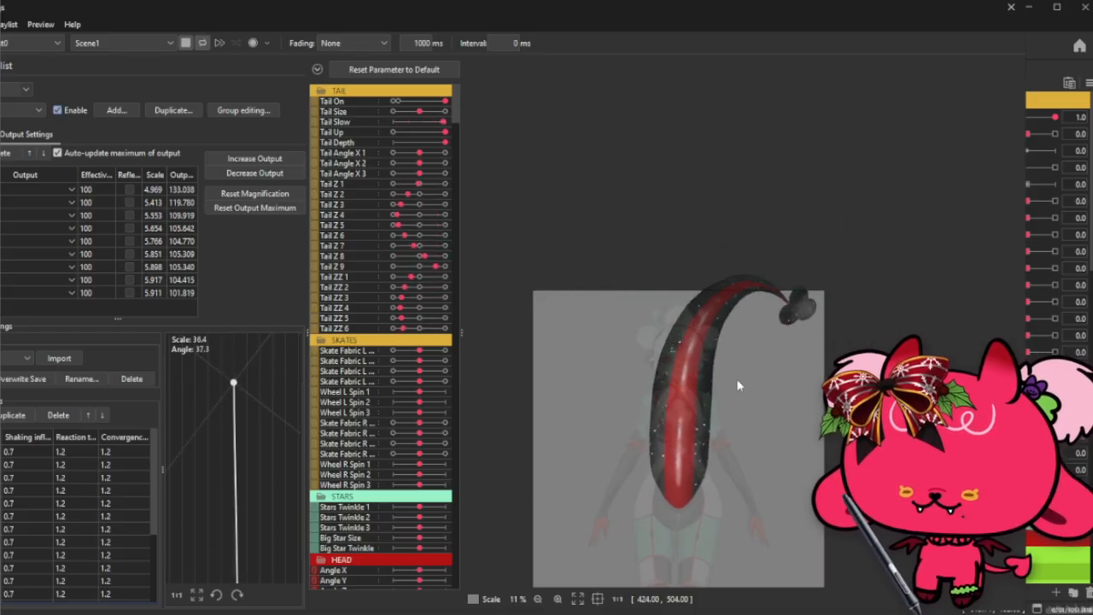
scroll(738, 386, down, 2)
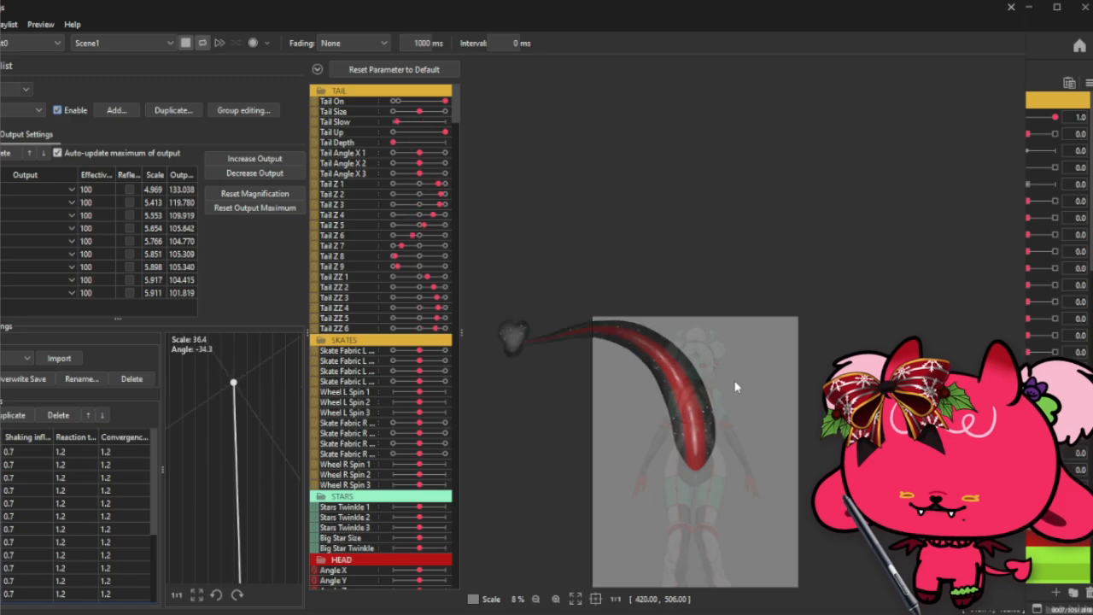
scroll(696, 383, up, 2)
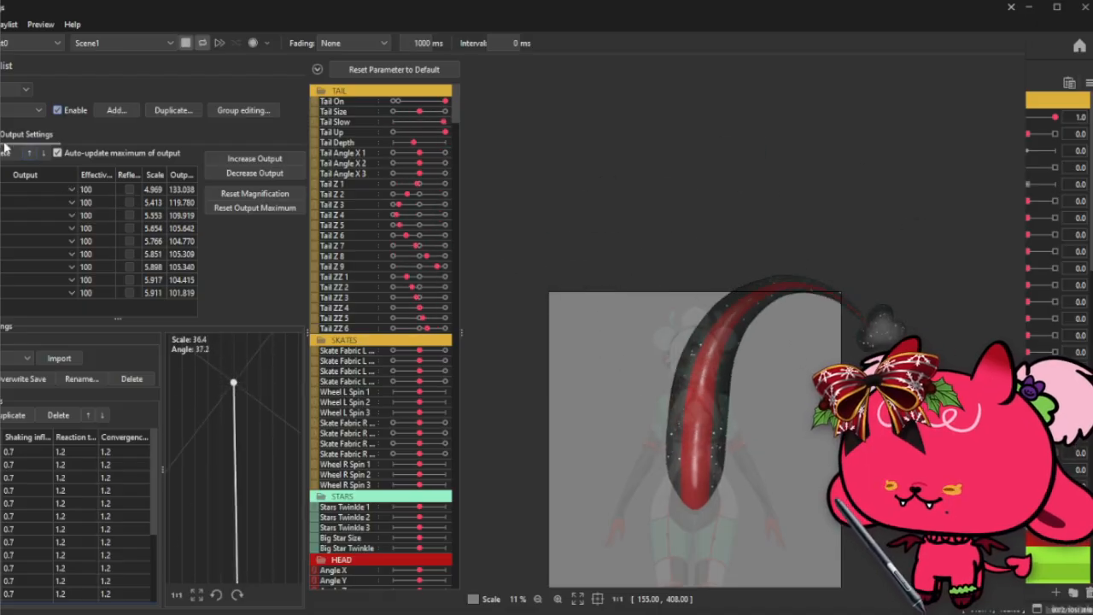
- Adjust the Tail ZZ Pendulum group's output magnification to fit the parameter range, and close the physics settings
click(13, 111)
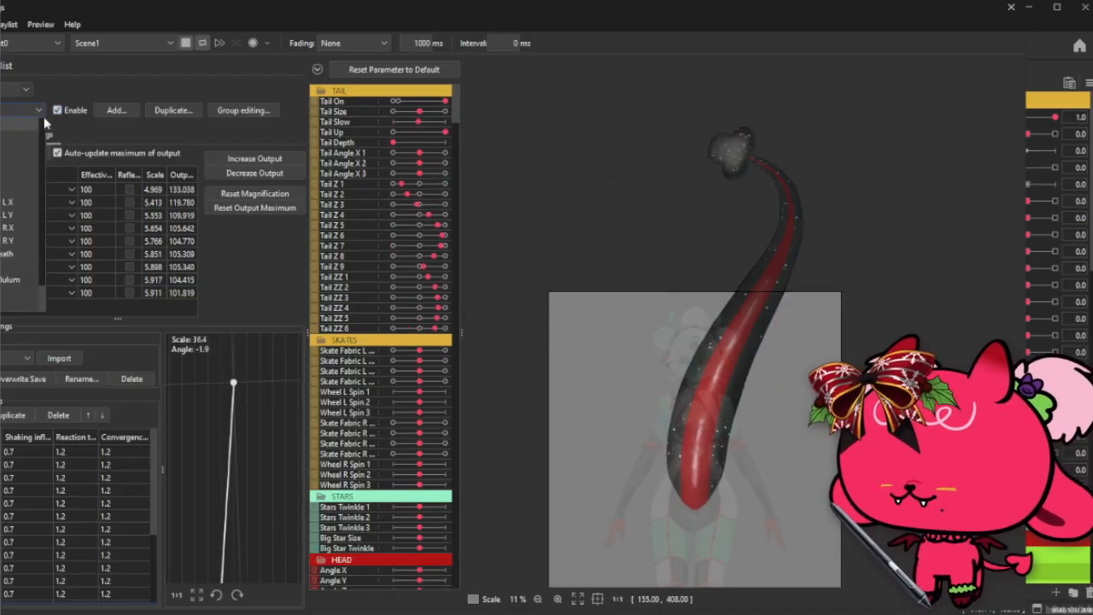
click(6, 281)
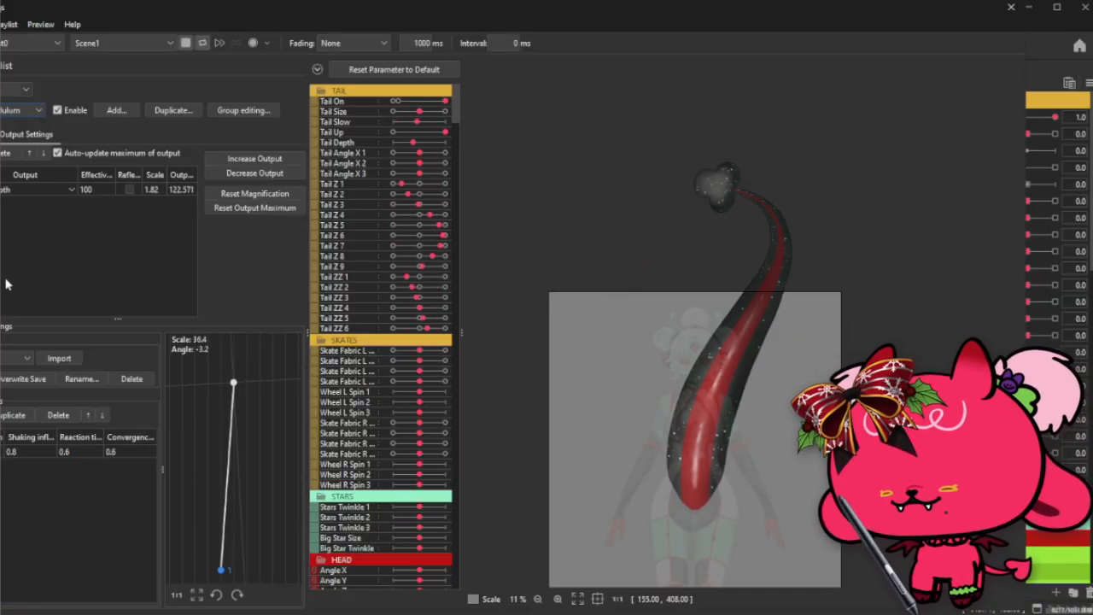
click(255, 194)
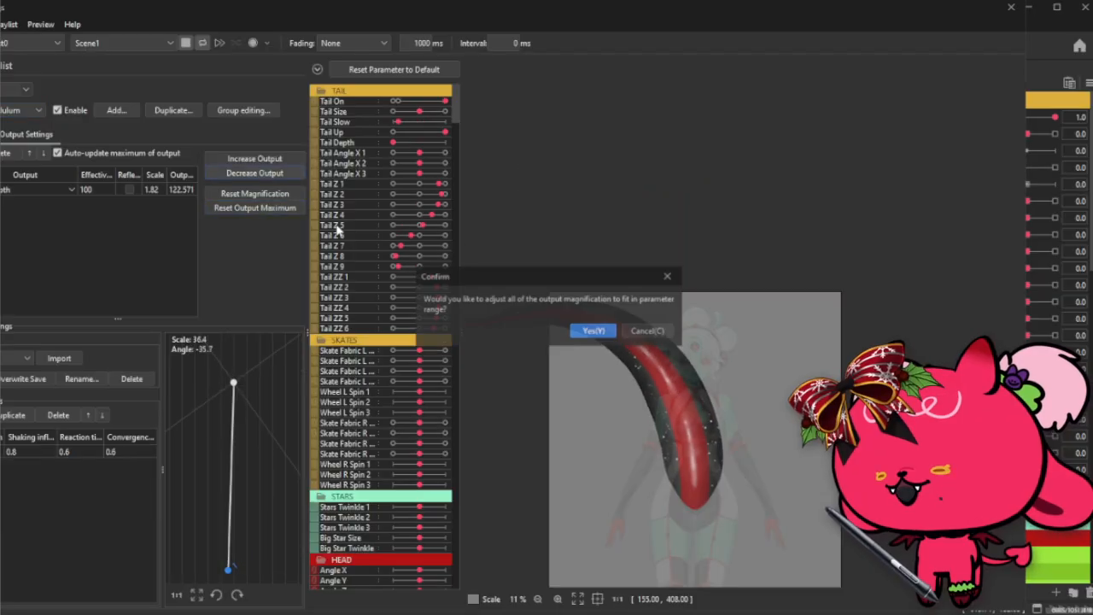
click(593, 327)
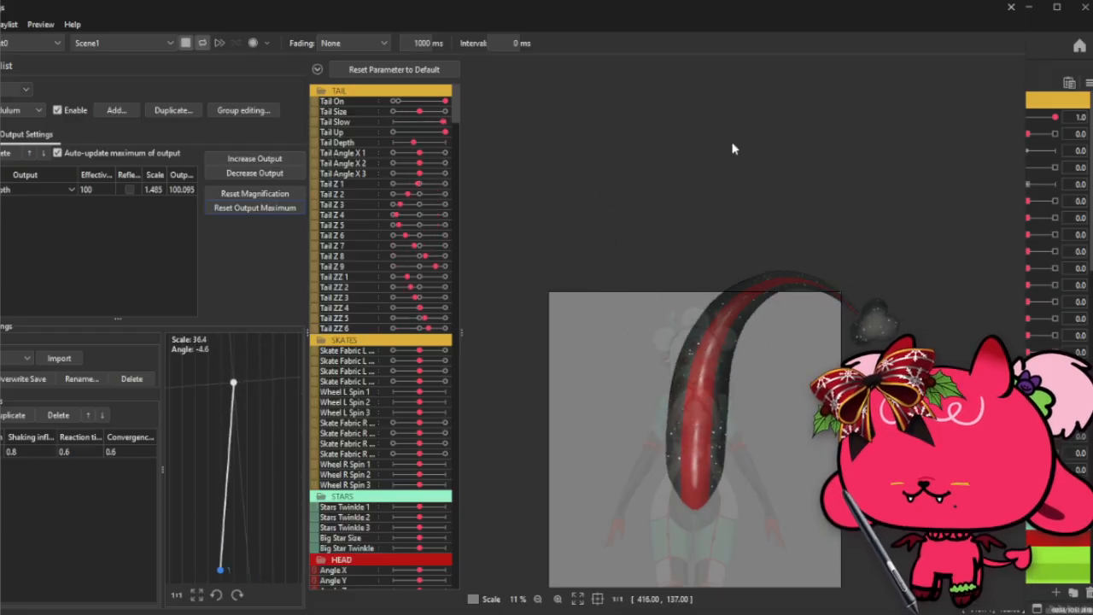
click(1004, 10)
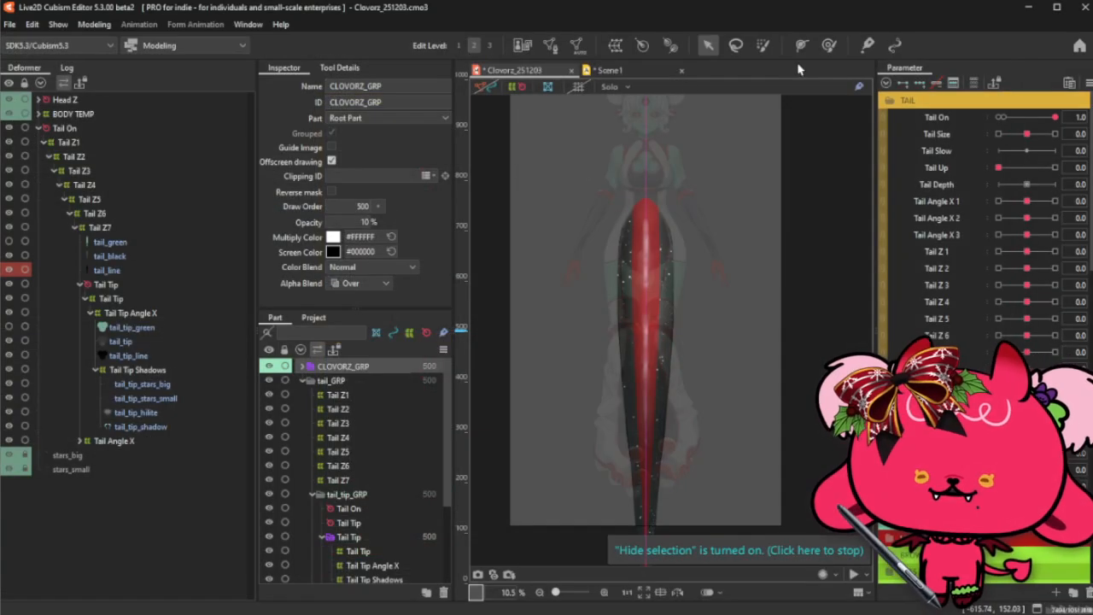
- In Scene1, copy the Idle 60 keyframes from frame 0 to 240 and paste them onto Idle 90 at frame 0
click(640, 78)
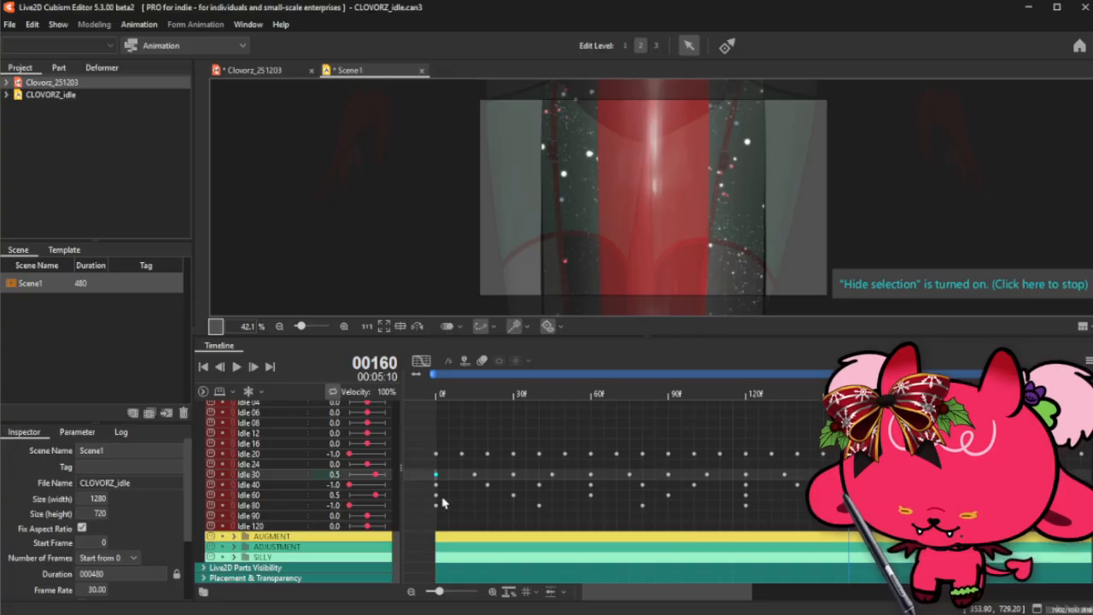
click(438, 499)
click(435, 501)
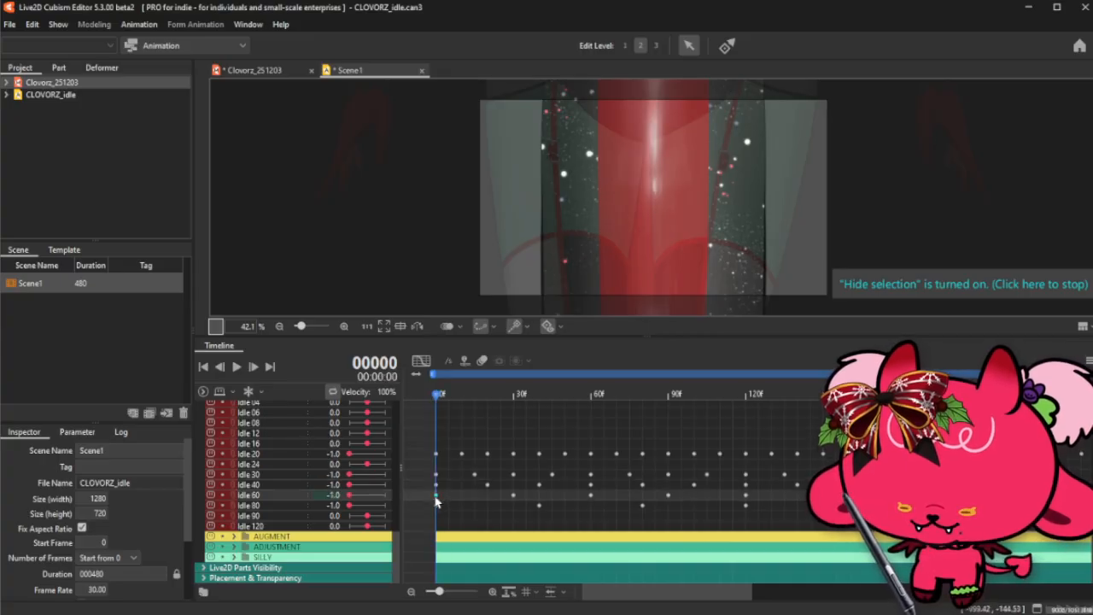
drag(697, 598, 764, 603)
click(776, 500)
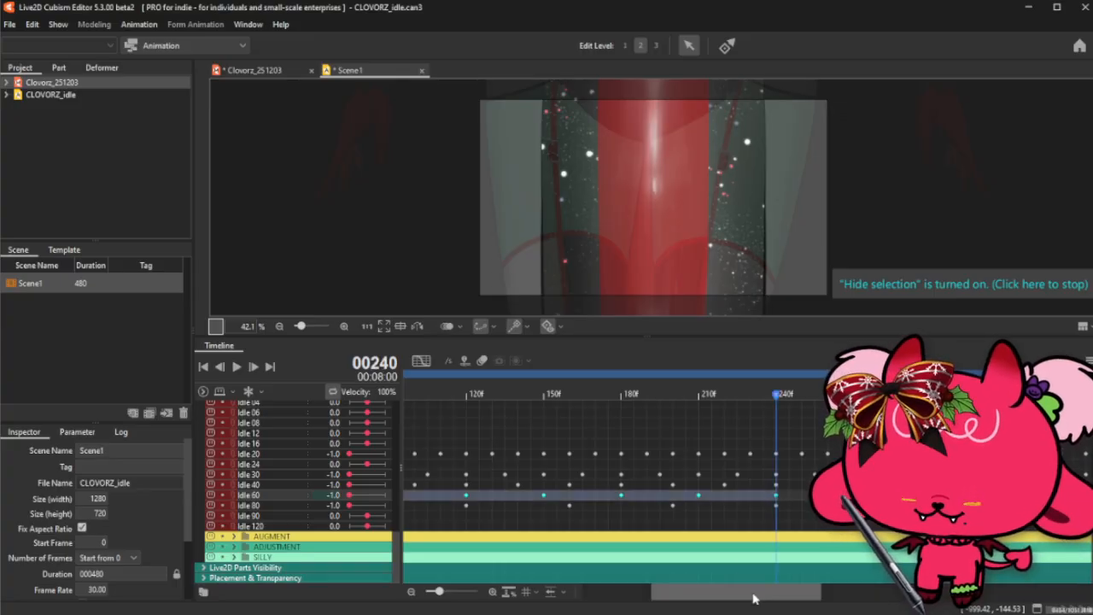
drag(753, 599, 683, 599)
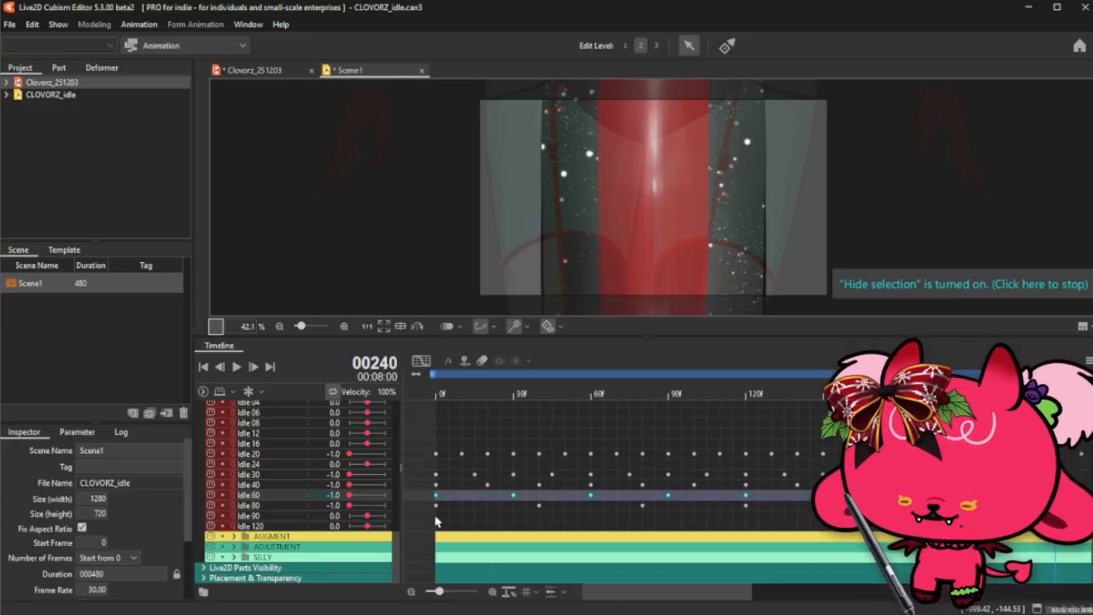
click(435, 518)
right_click(435, 518)
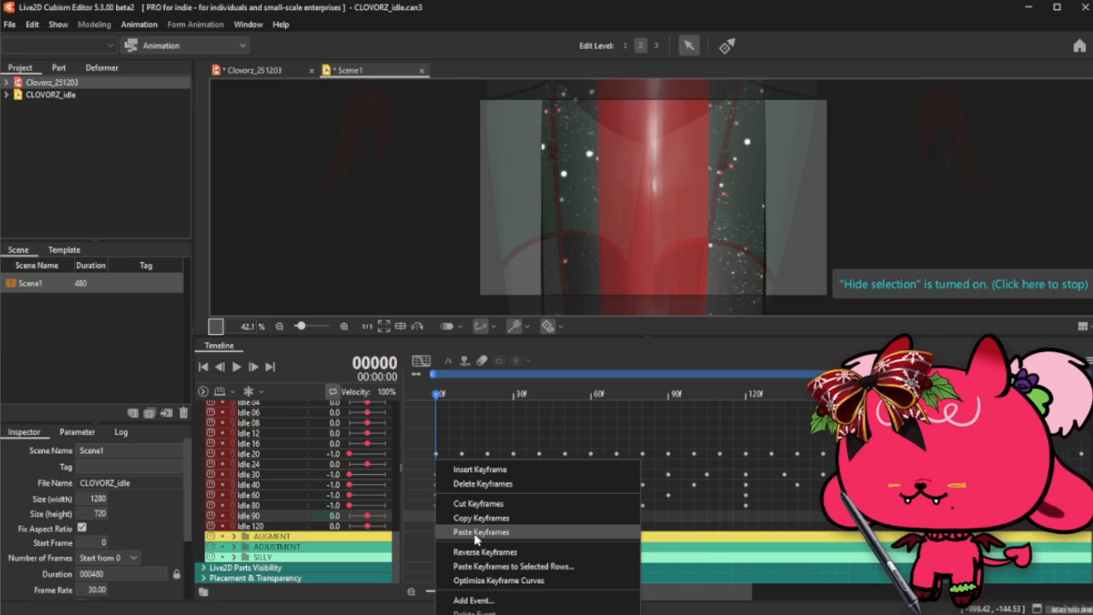
click(478, 566)
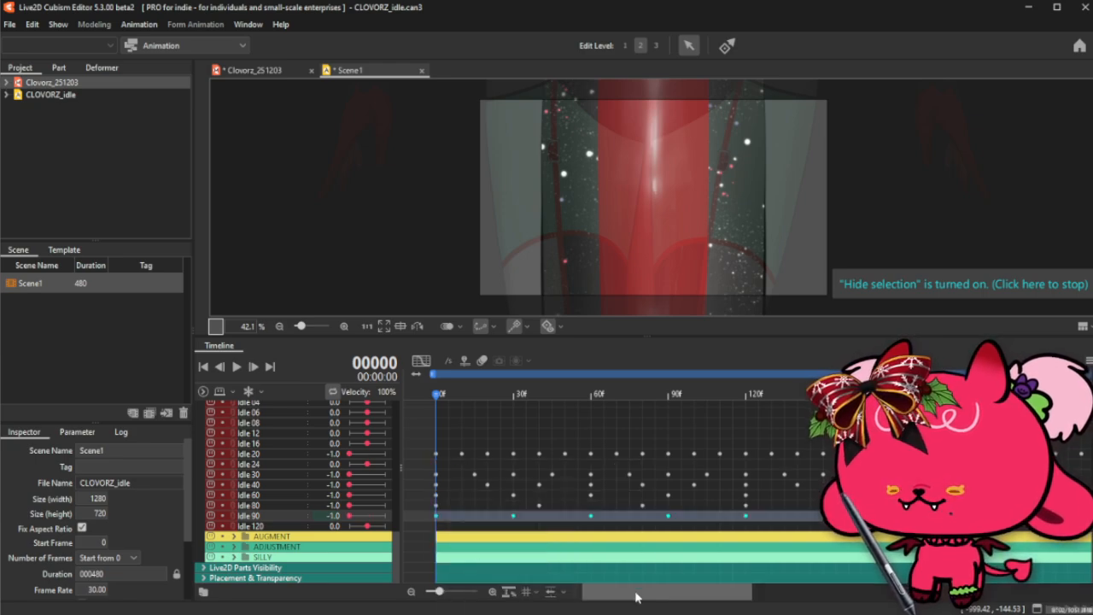
- Stretch the Idle 90 keyframe curve so its last keyframe falls on frame 480, and return the playhead to frame 0
click(420, 361)
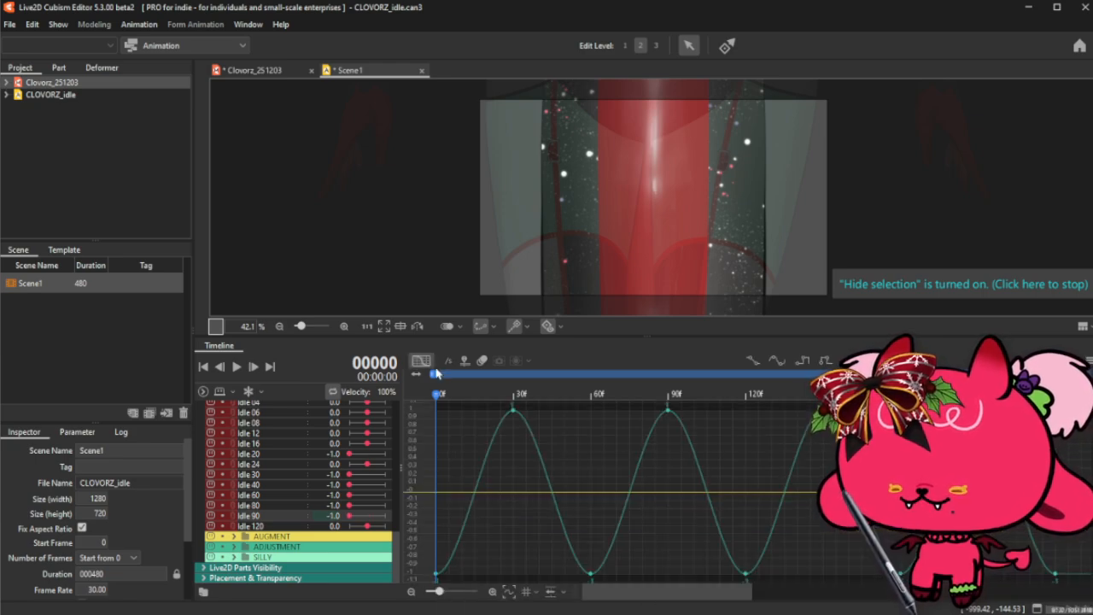
drag(592, 594, 788, 608)
drag(493, 491, 849, 491)
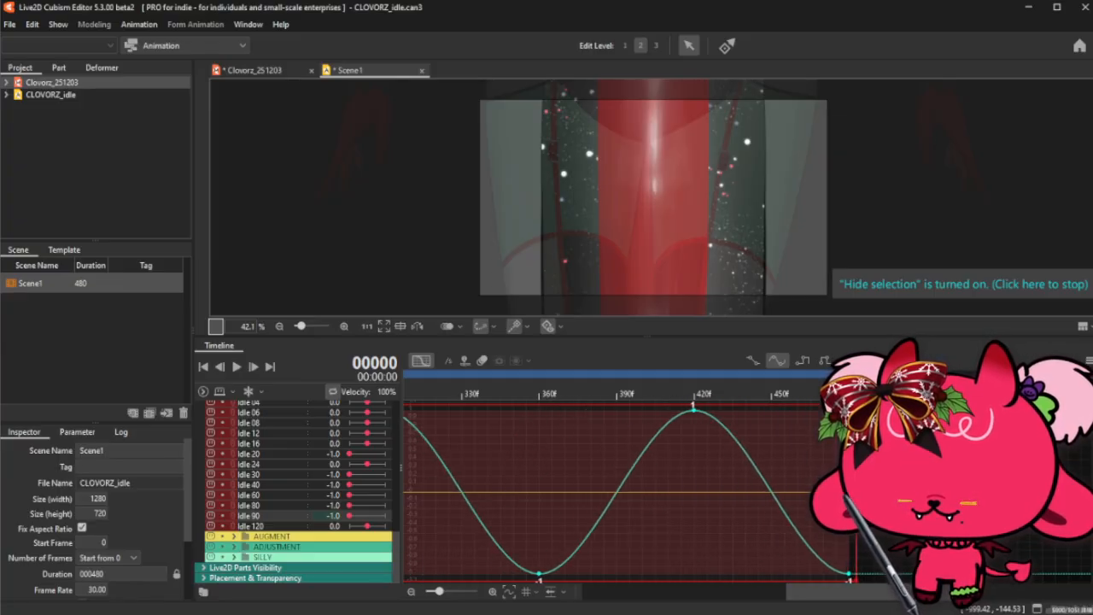
click(428, 361)
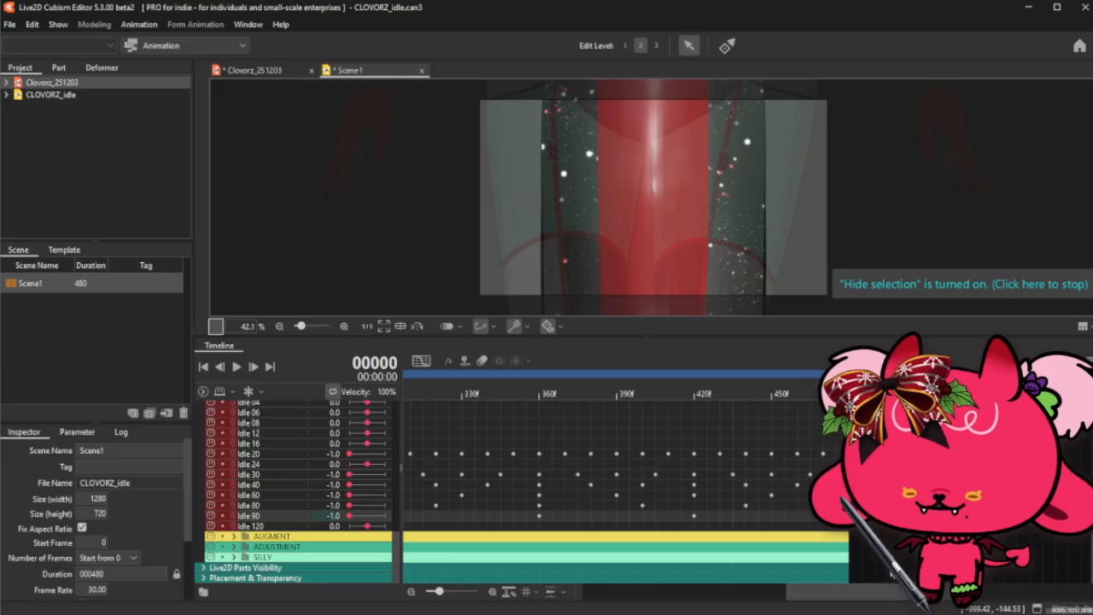
click(850, 395)
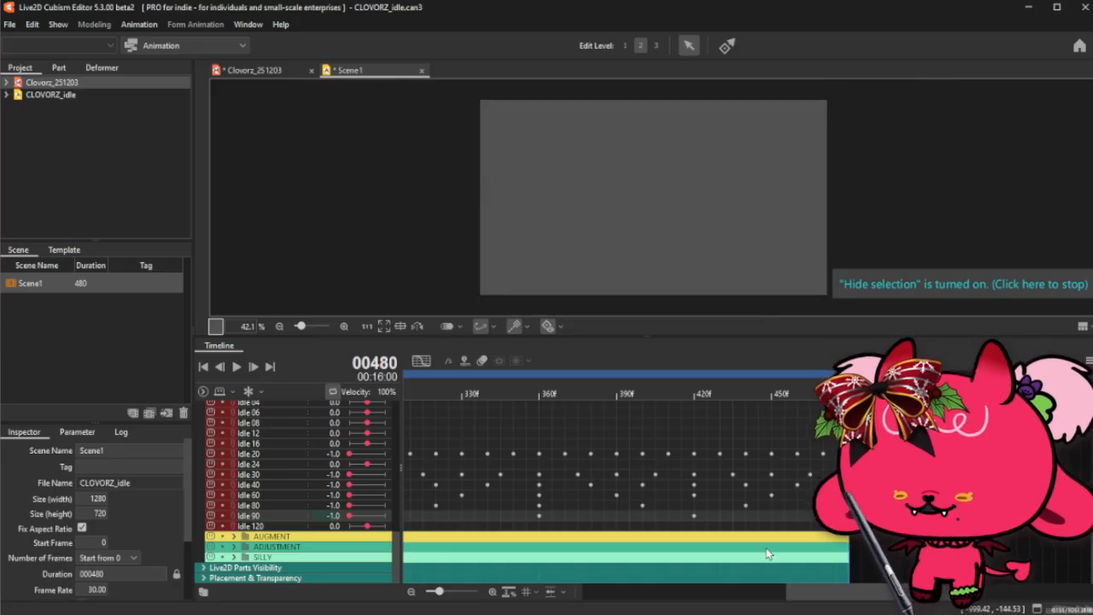
drag(796, 591, 582, 602)
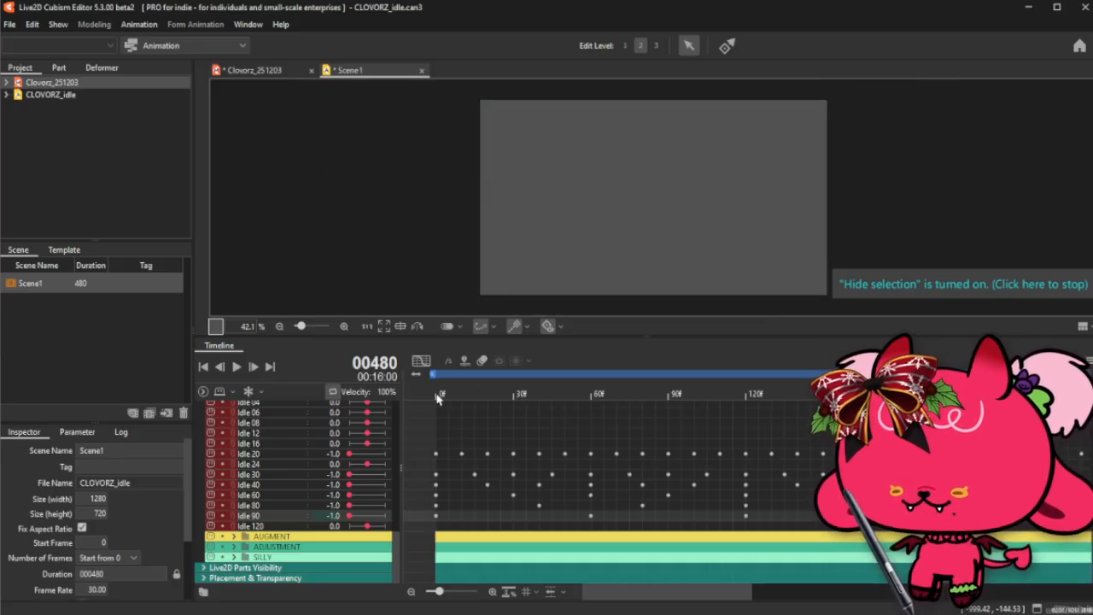
click(436, 395)
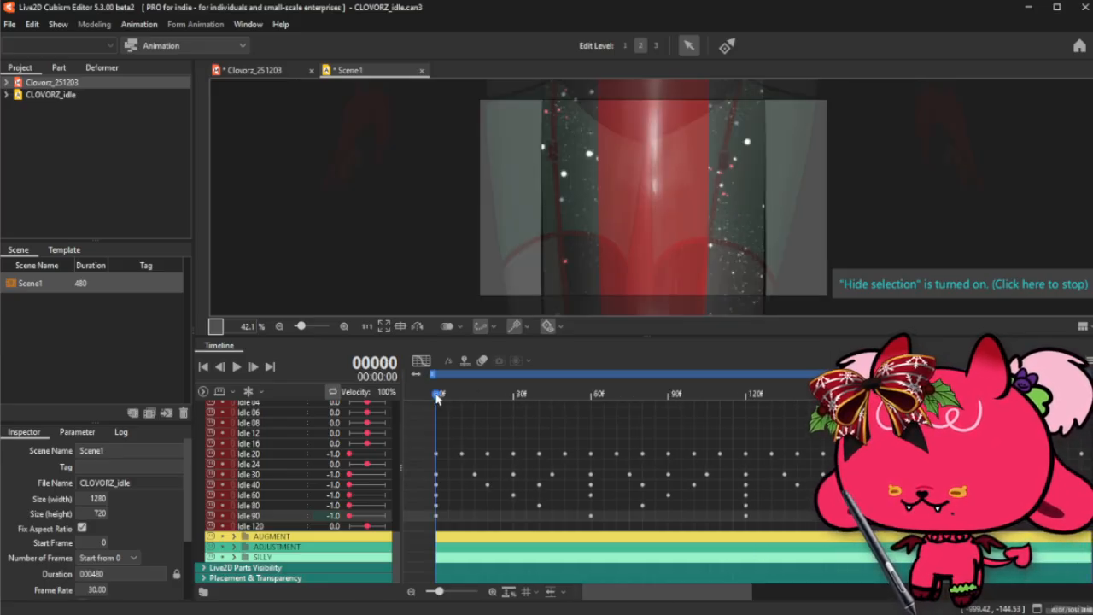
- Reopen the physics settings of the Clovorz_251203 model and raise Tail Up to its maximum in the preview
click(282, 72)
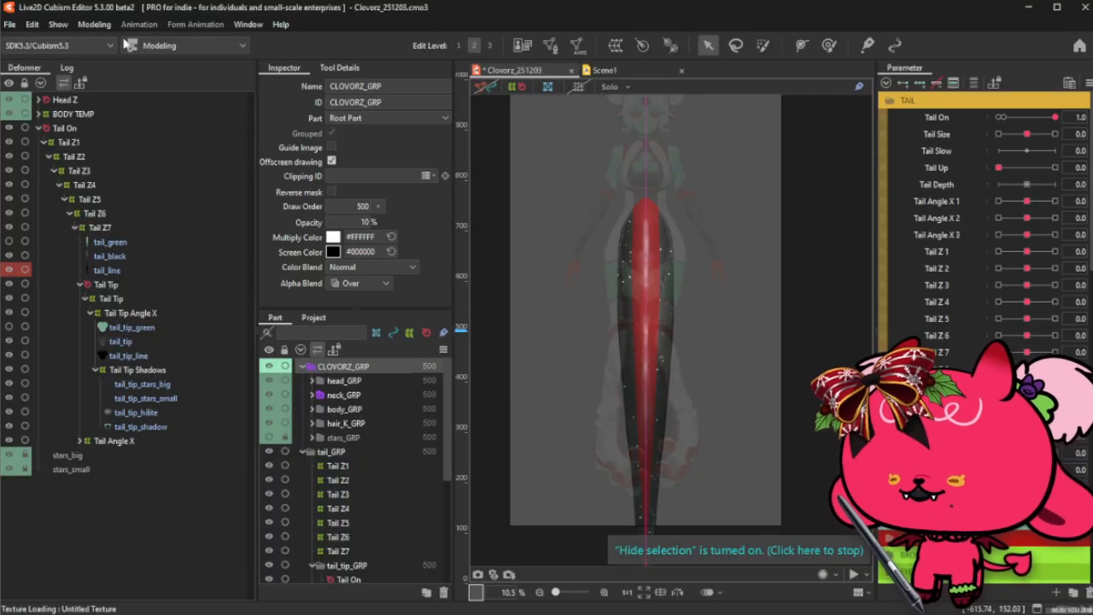
click(94, 24)
click(142, 314)
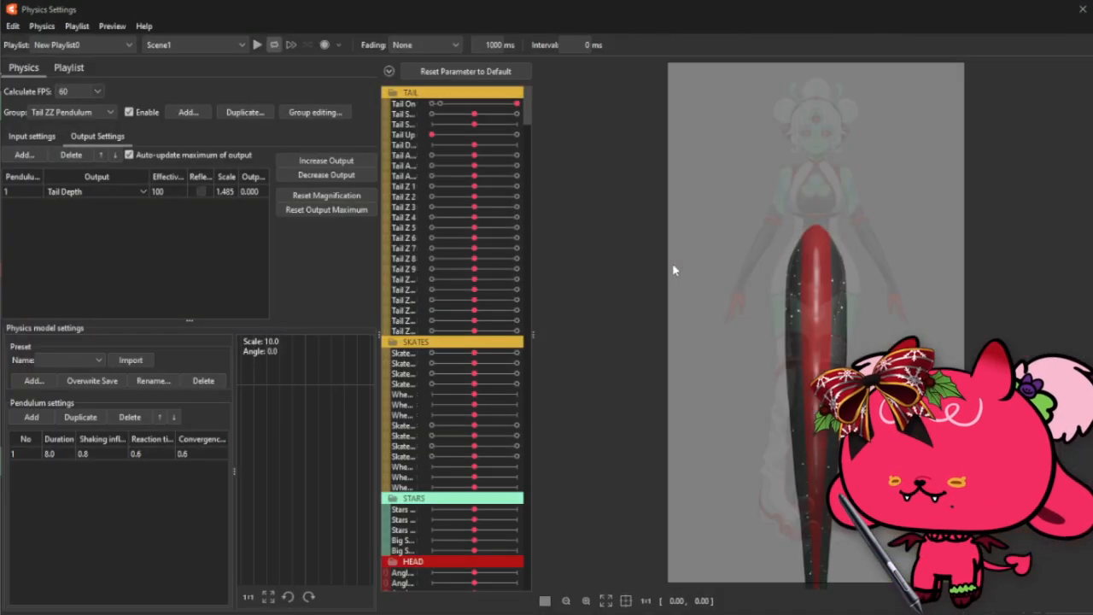
click(513, 135)
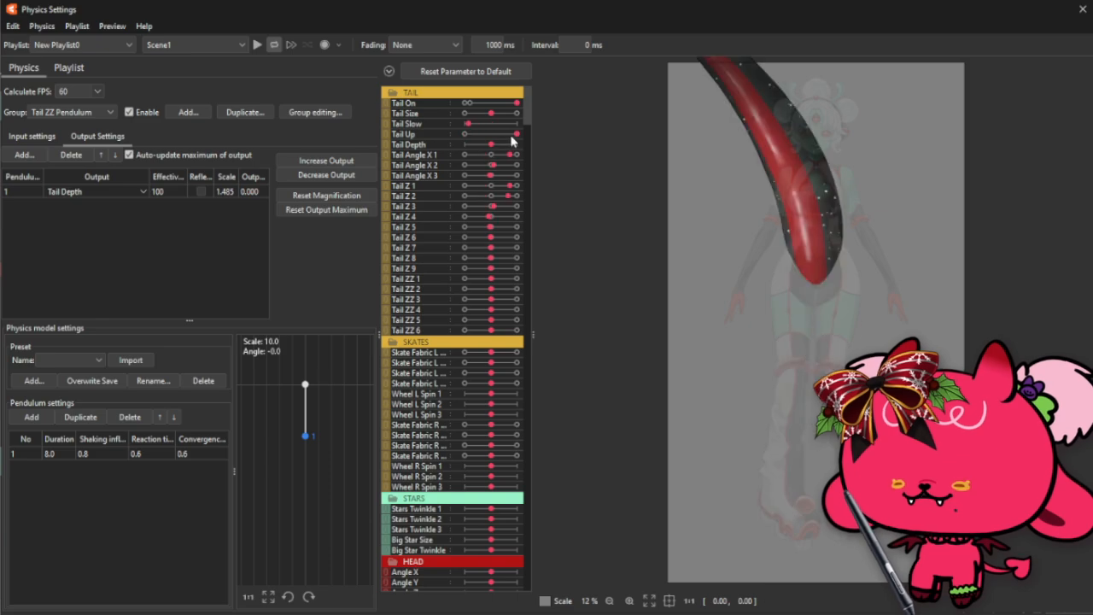
- Lower the Tail Size parameter slightly below its default and inspect the tail's motion in the preview
drag(482, 113, 476, 115)
scroll(766, 360, down, 2)
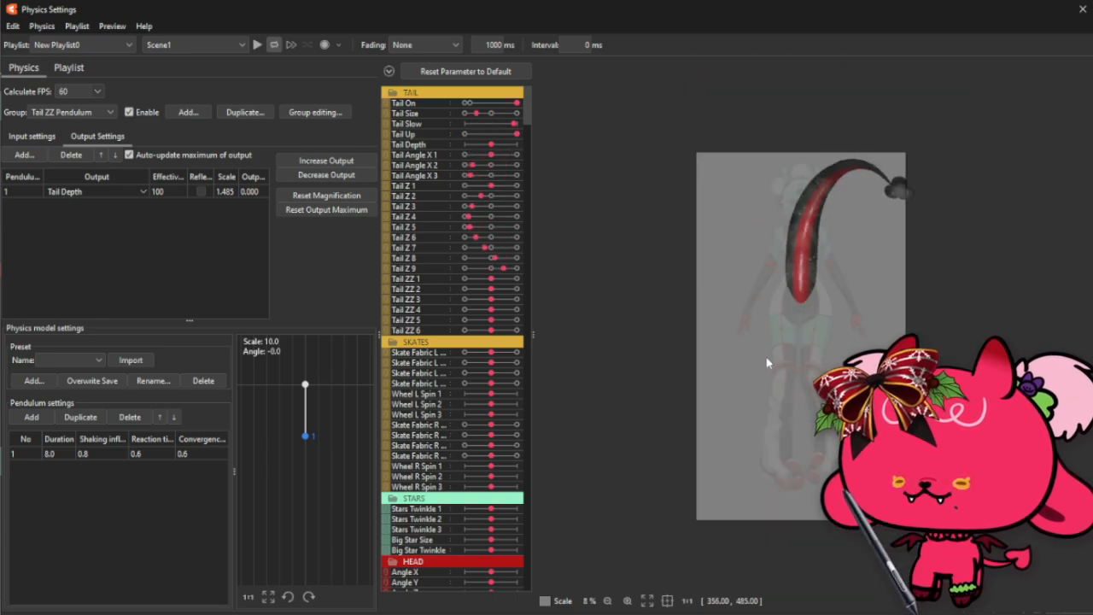
scroll(804, 111, up, 2)
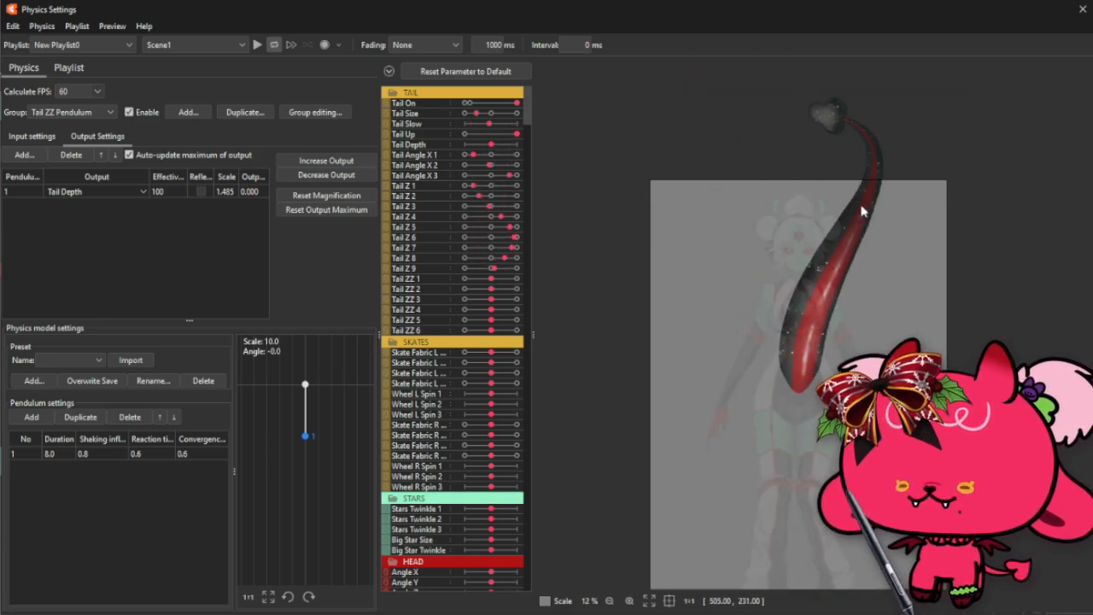
click(483, 114)
scroll(754, 396, down, 2)
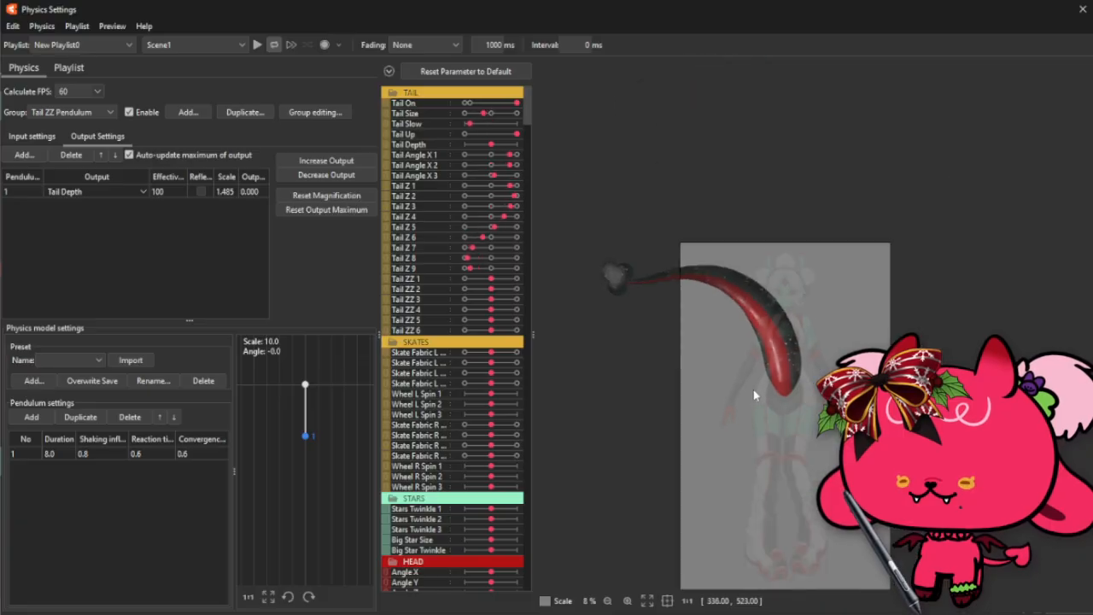
scroll(770, 242, up, 2)
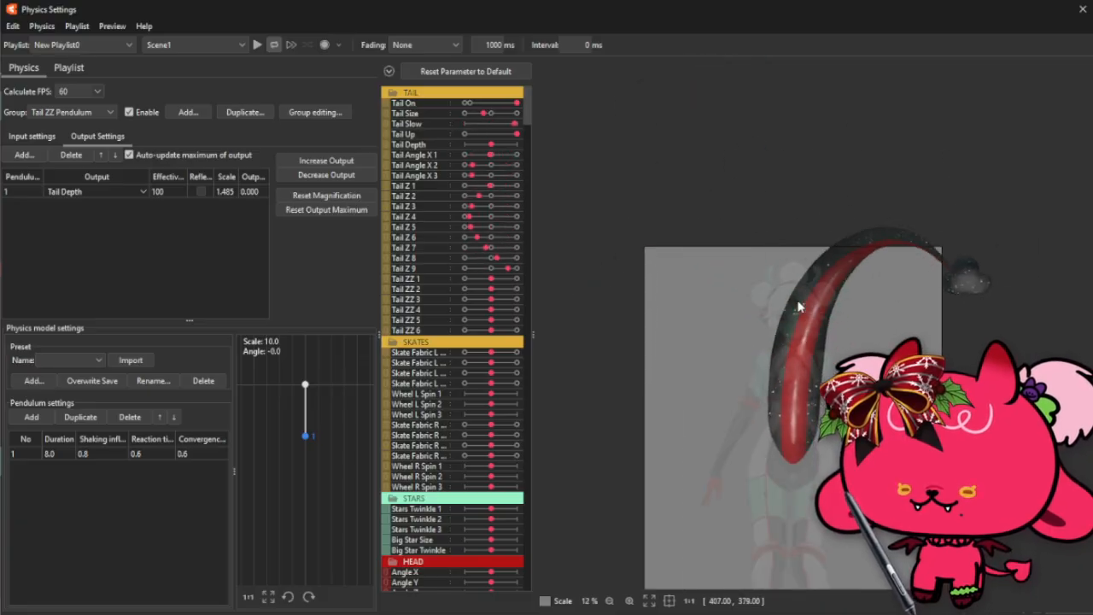
- Disable the Tail Angle X and Tail Z physics groups and play Scene1 in the preview
click(94, 115)
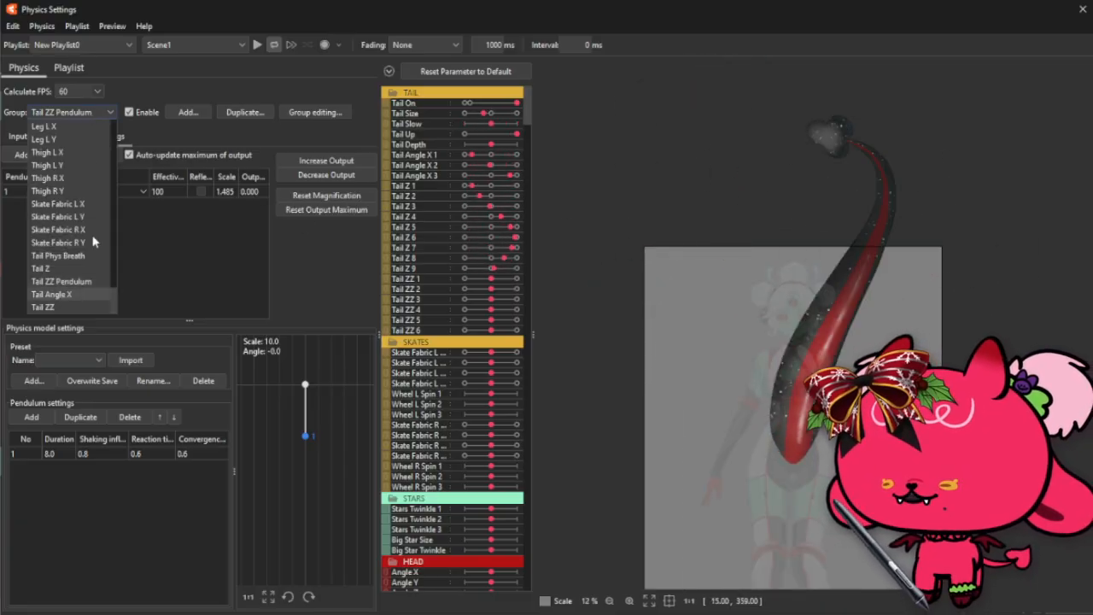
click(60, 278)
click(548, 357)
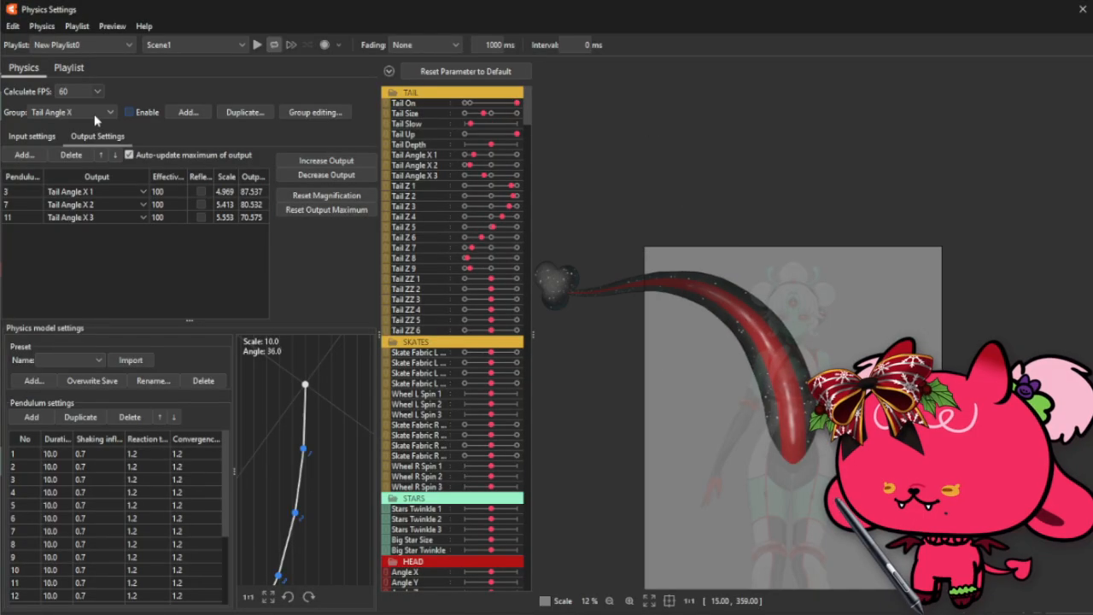
click(85, 111)
click(77, 268)
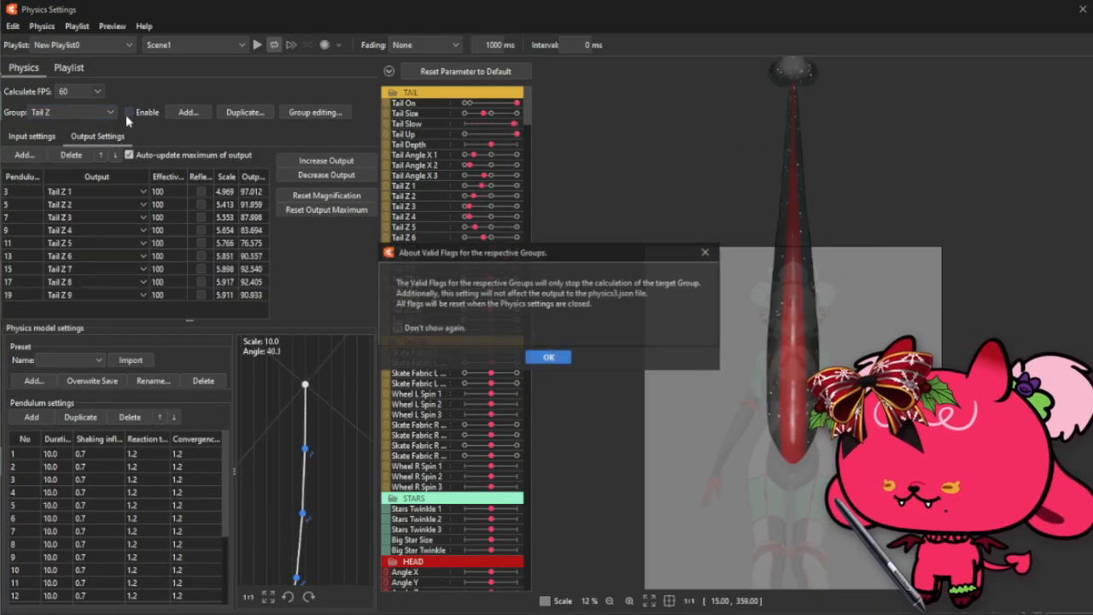
click(550, 357)
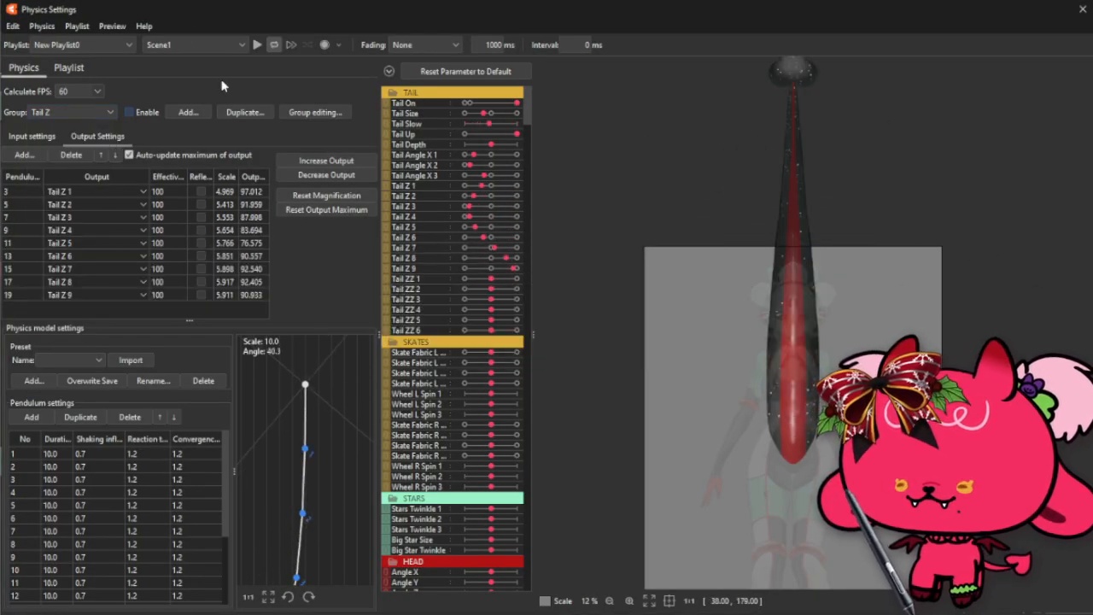
click(257, 45)
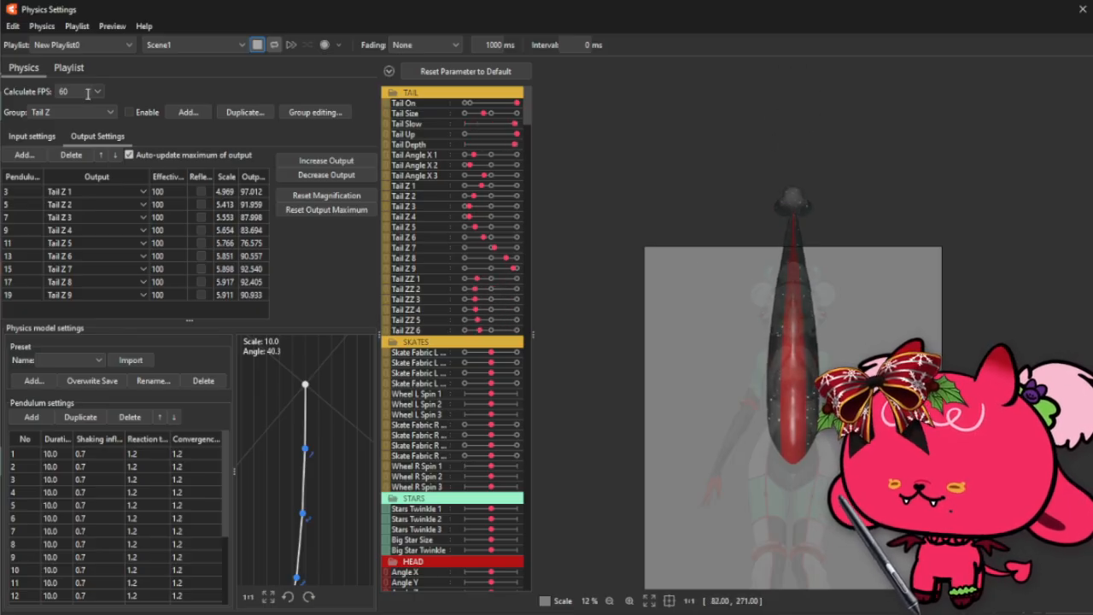
- Change the input parameter of the Tail ZZ Pendulum group to Idle 120
click(61, 115)
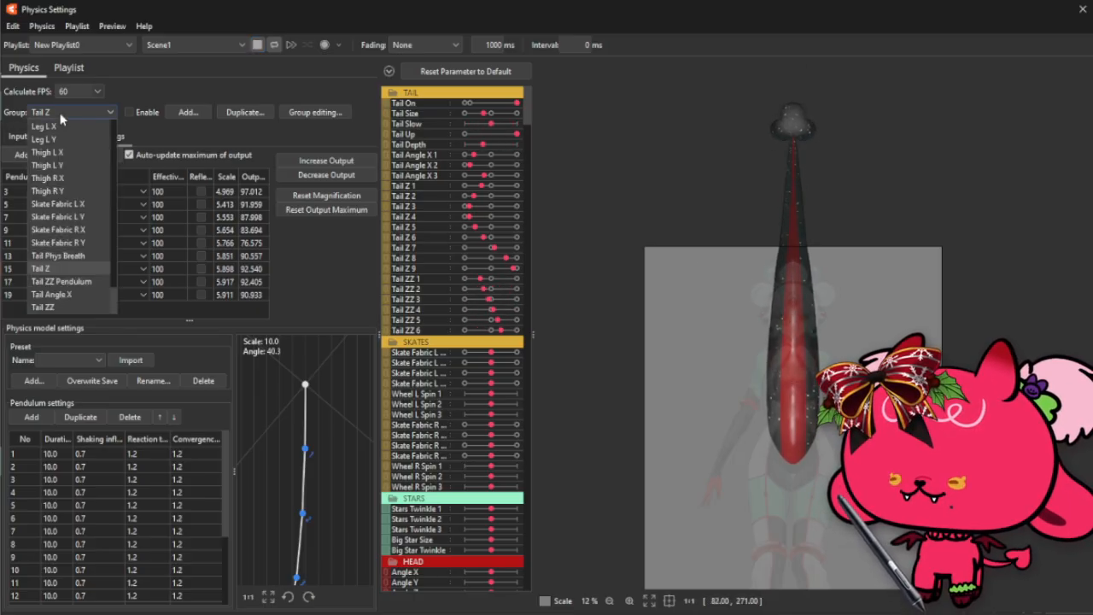
click(68, 280)
click(31, 136)
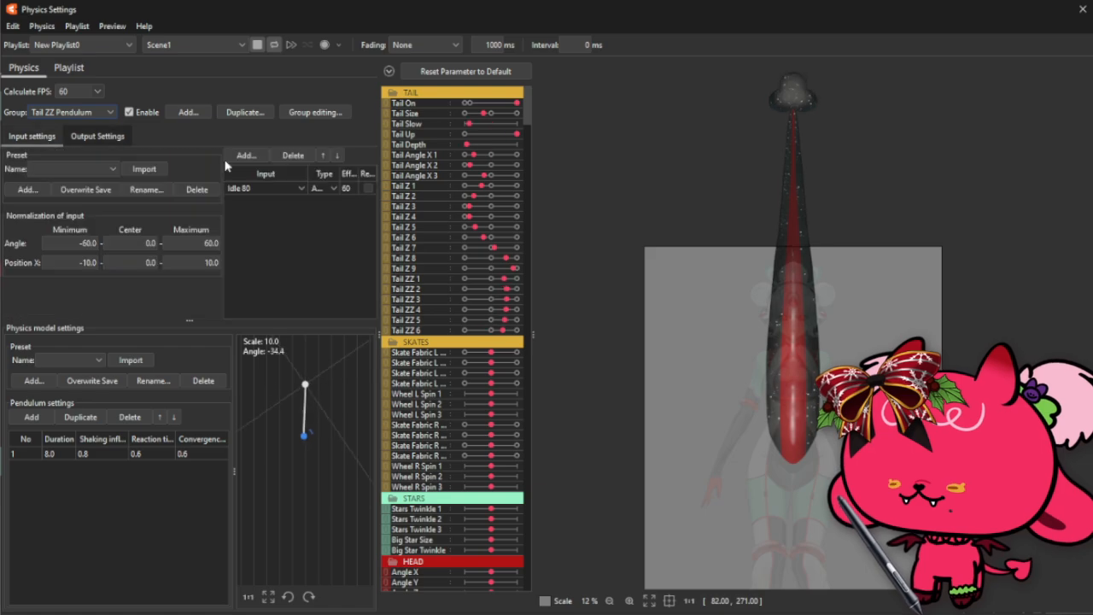
click(291, 191)
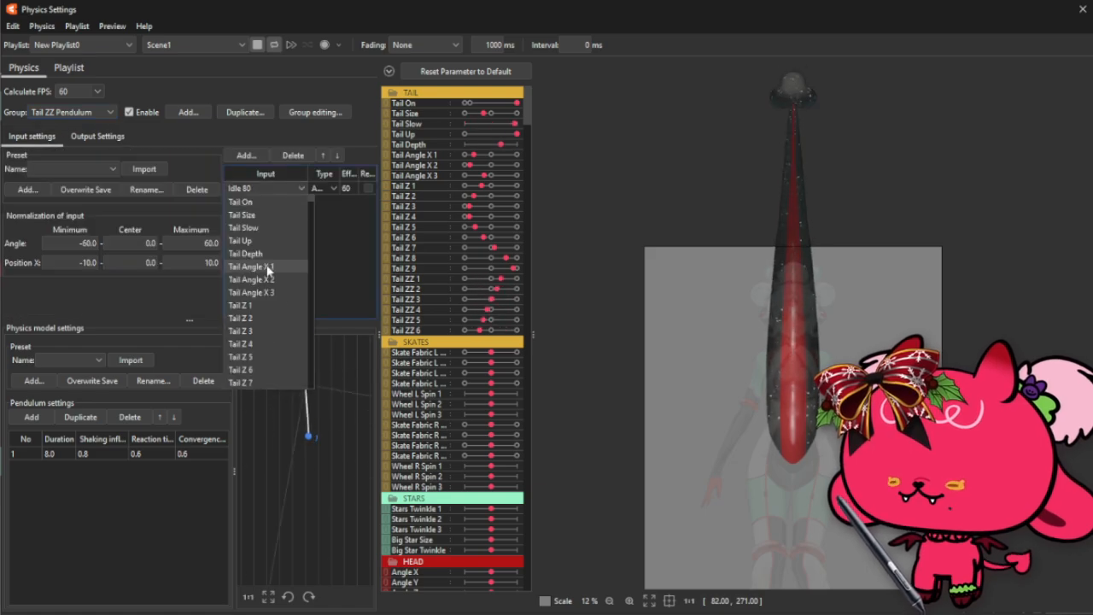
drag(310, 200, 309, 369)
scroll(286, 364, down, 10)
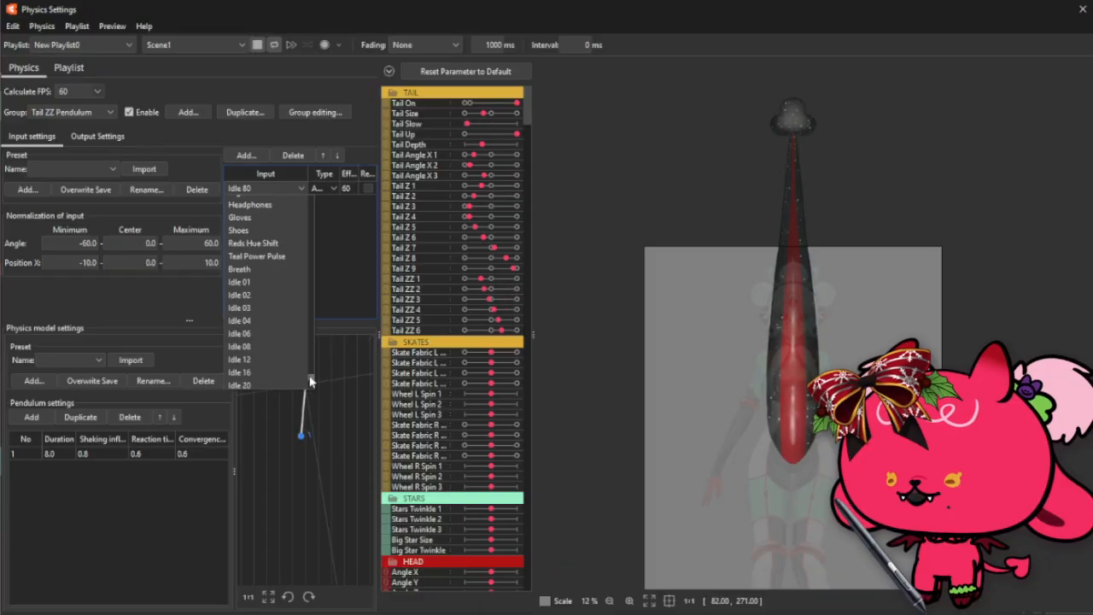
scroll(281, 365, down, 3)
click(264, 358)
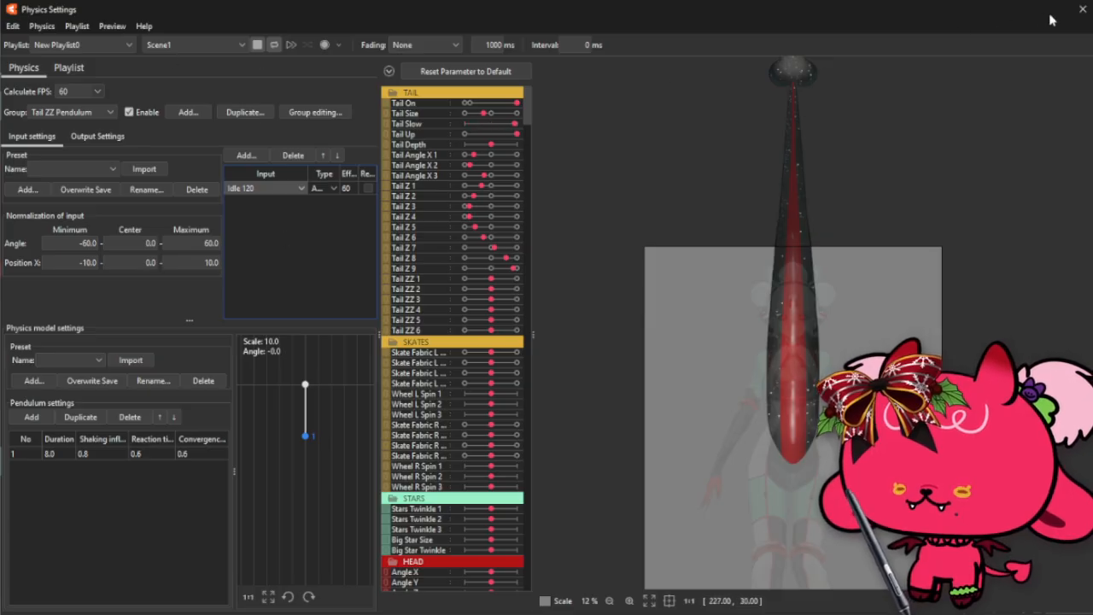
- Clear the entries of New Playlist0 and add Scene1 to it again
click(68, 67)
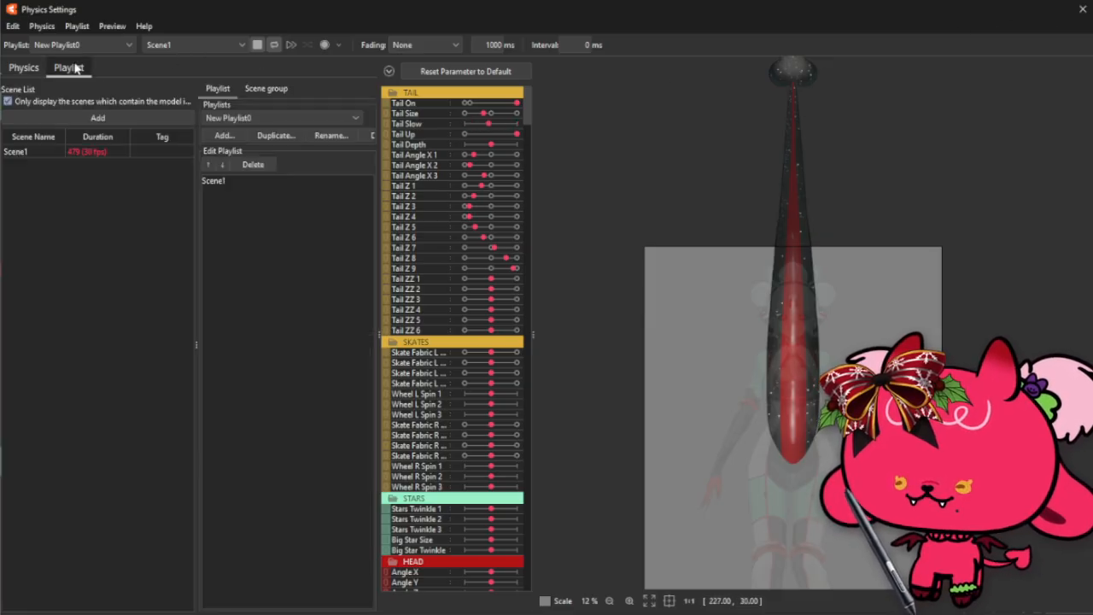
click(85, 153)
click(97, 118)
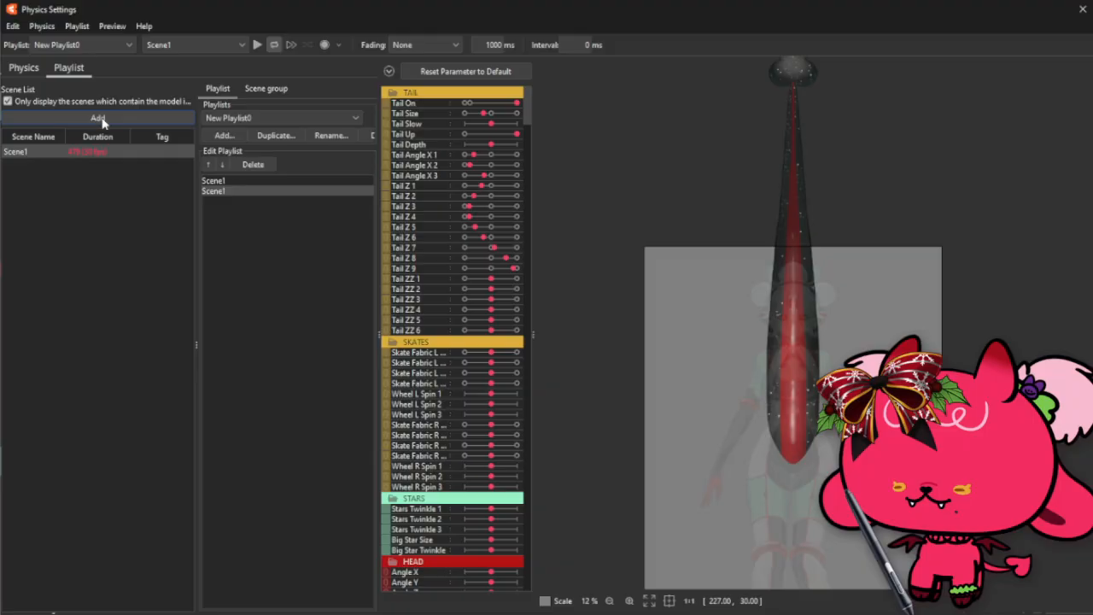
click(222, 181)
click(255, 164)
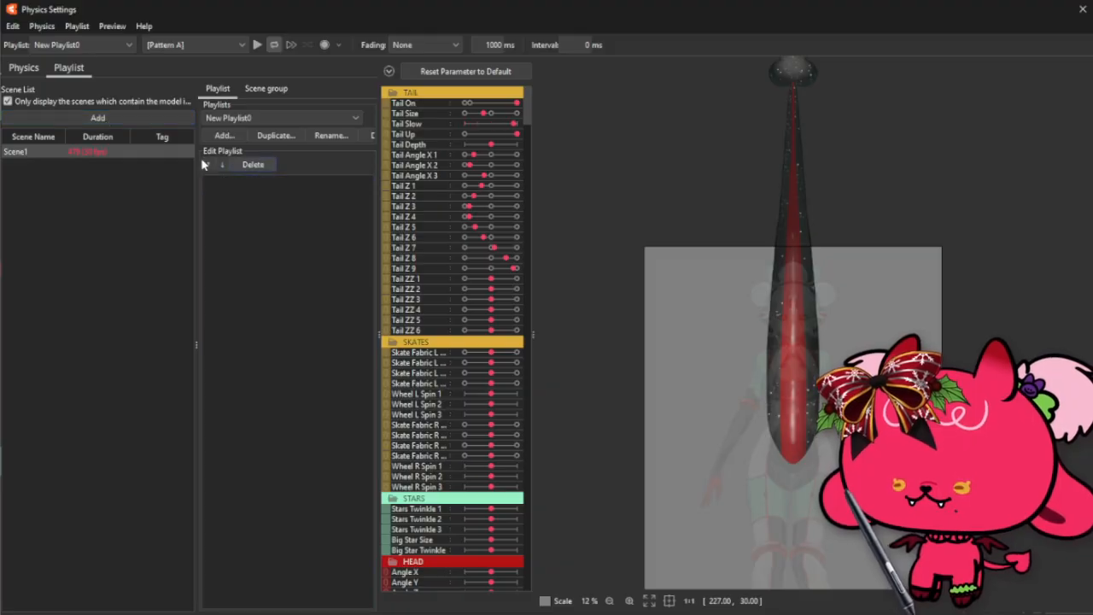
click(162, 119)
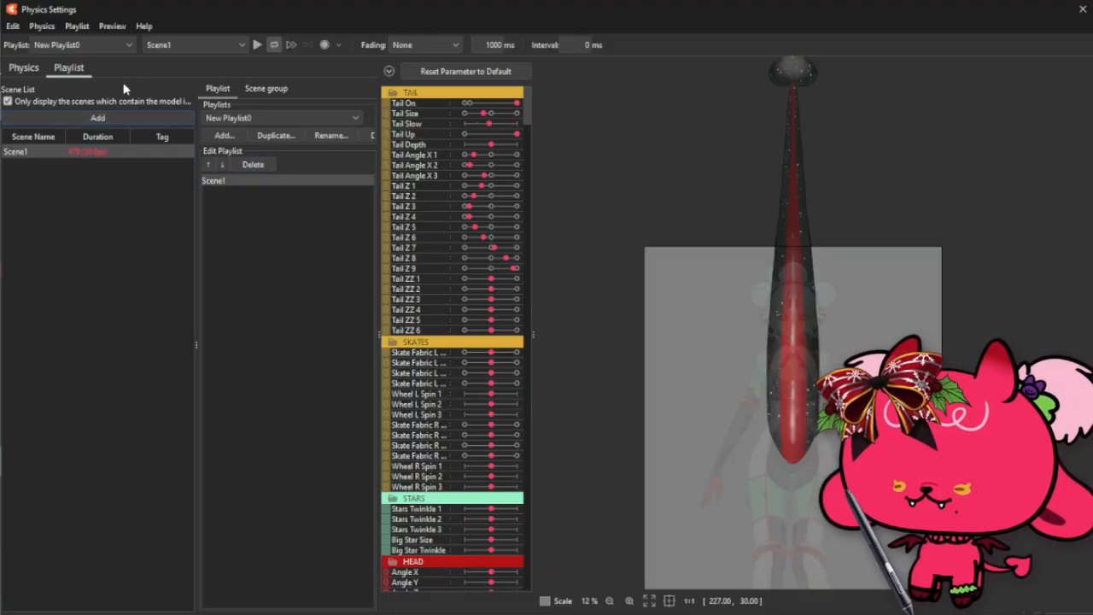
- Play Scene1 with parameters reset to default and Tail Up at maximum, and close the physics settings
click(36, 74)
click(257, 46)
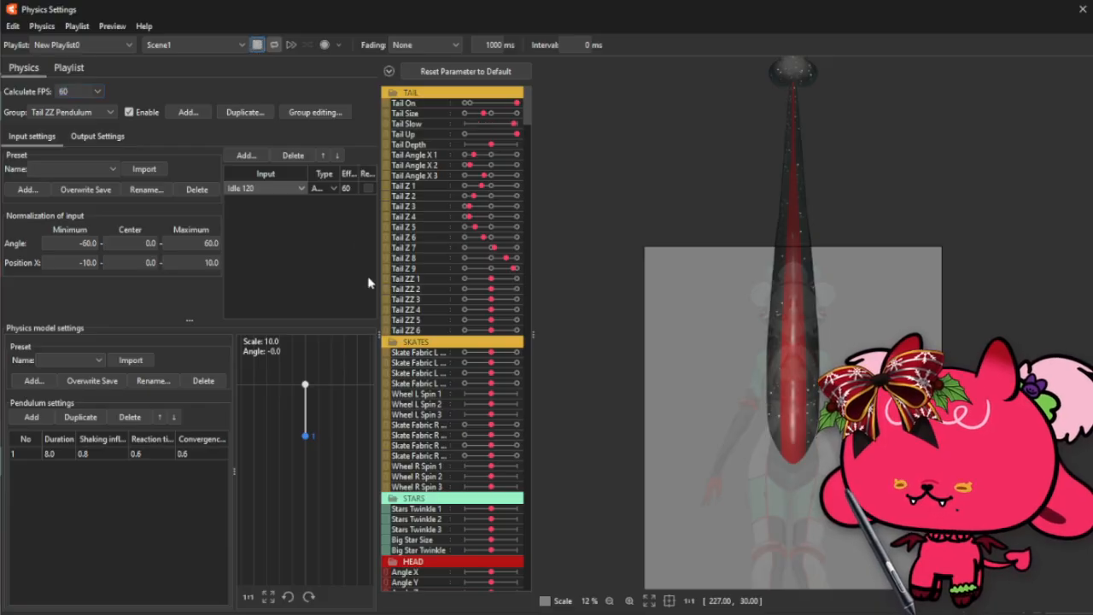
click(435, 74)
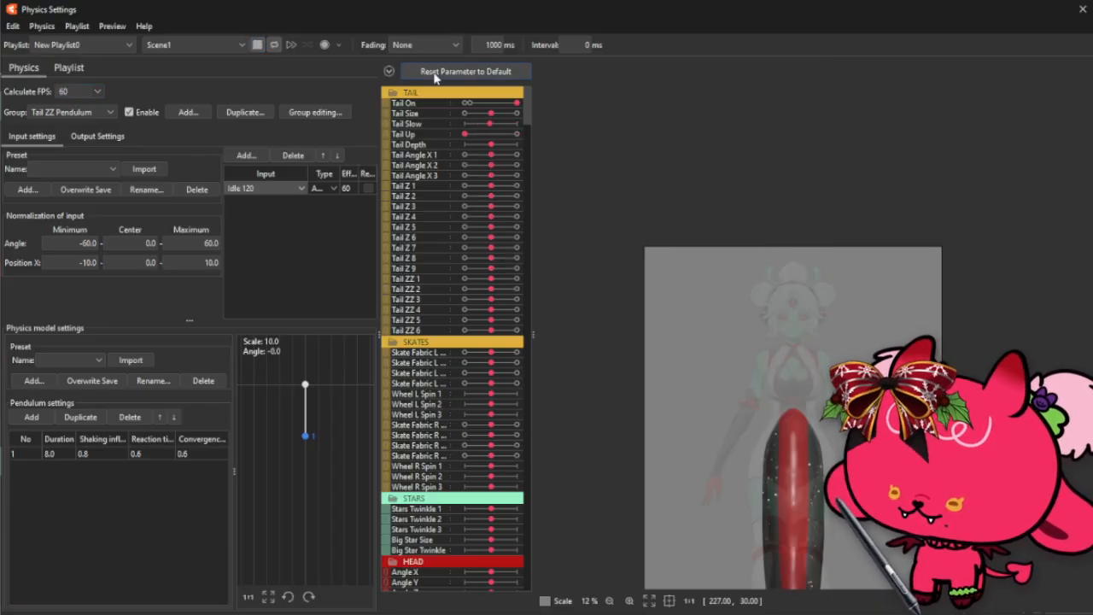
click(517, 136)
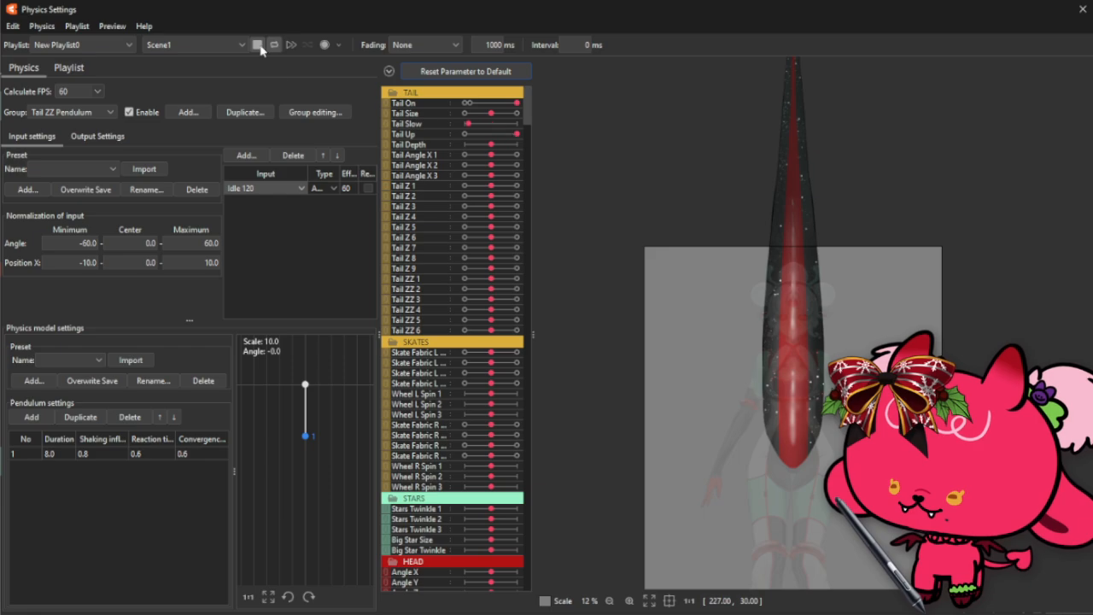
click(1069, 14)
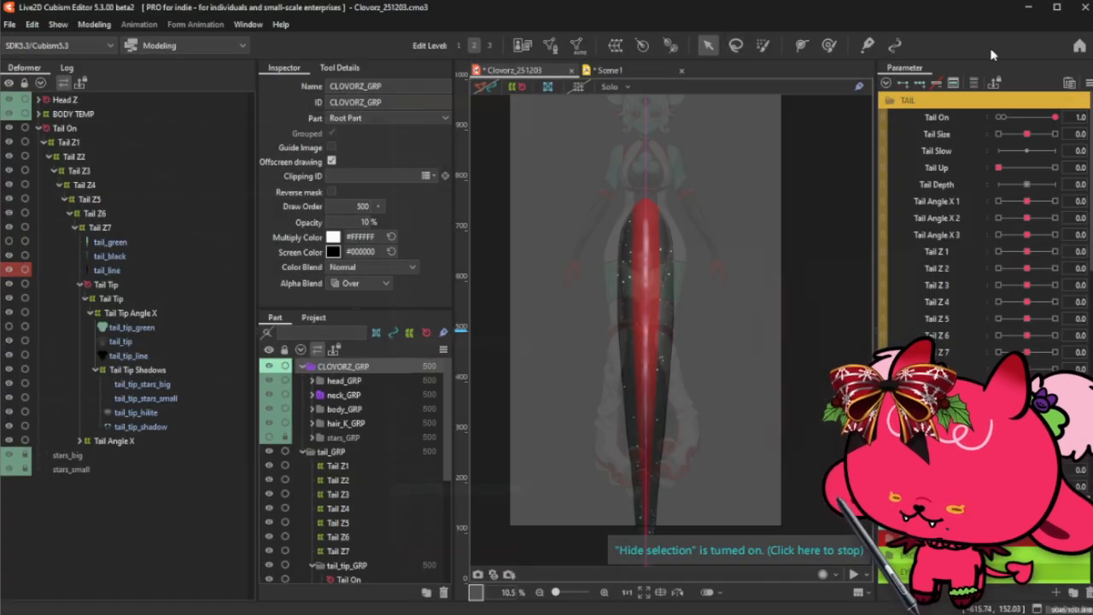
- Reopen the physics settings of the Clovorz_251203 model and inspect the tail's motion with Tail Up raised
click(632, 76)
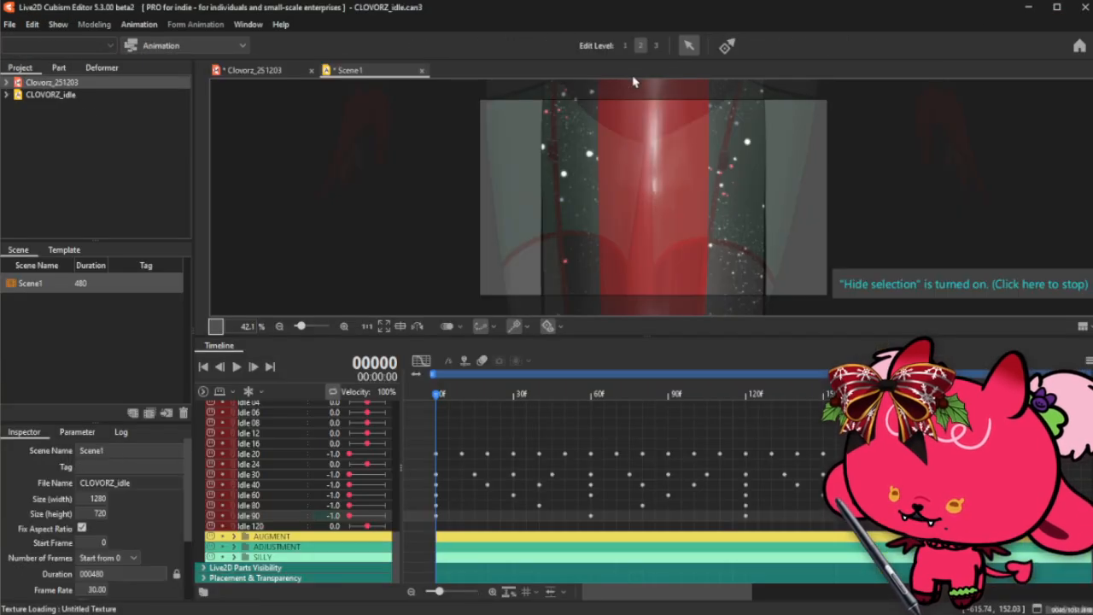
click(258, 70)
click(94, 24)
click(159, 312)
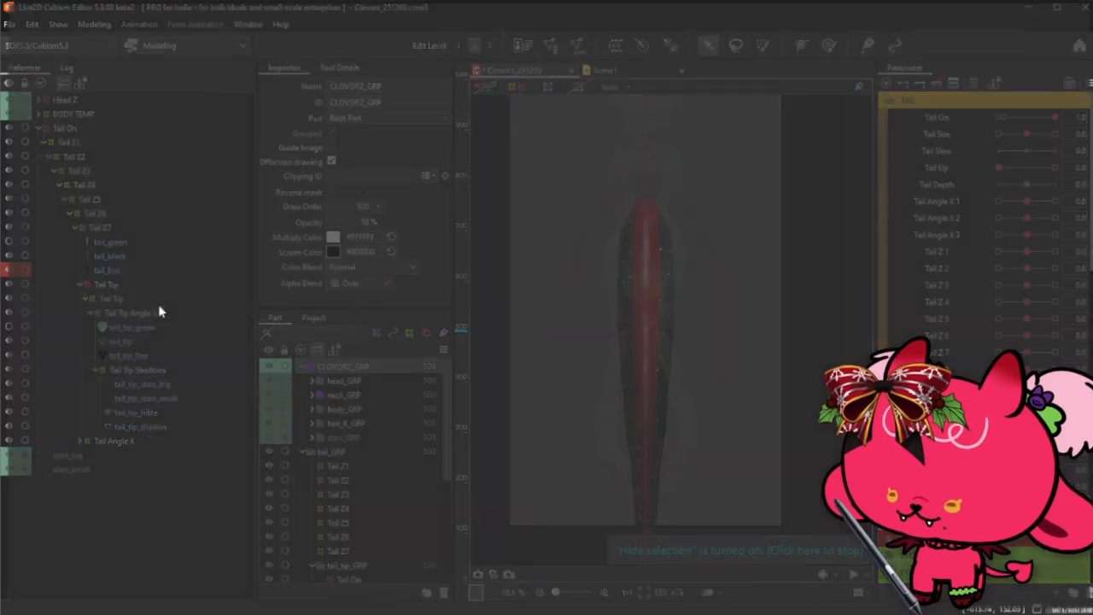
drag(572, 17, 465, 19)
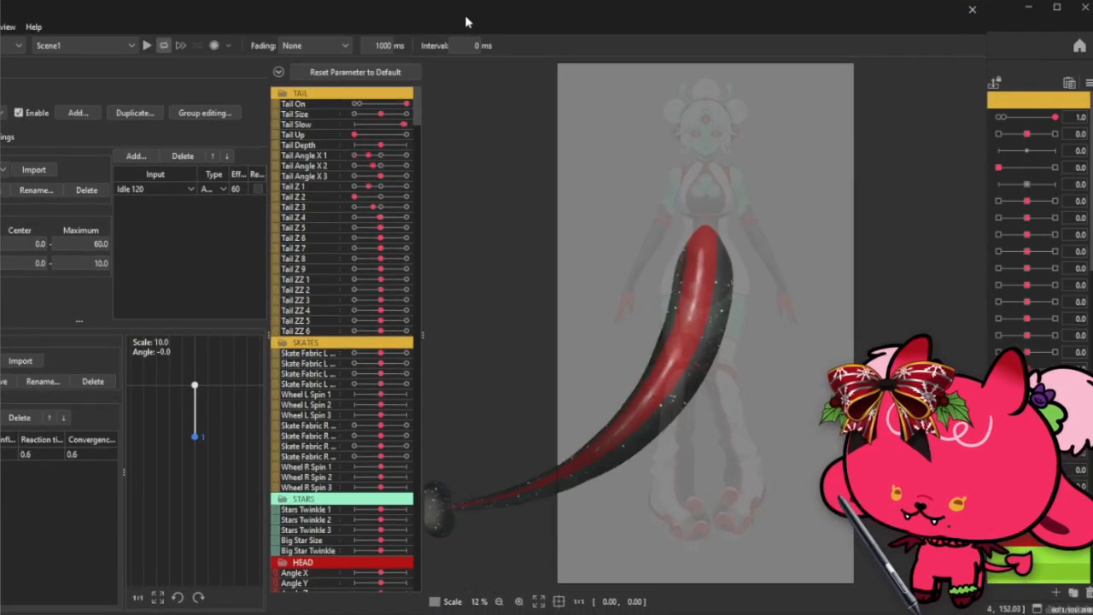
scroll(493, 228, down, 4)
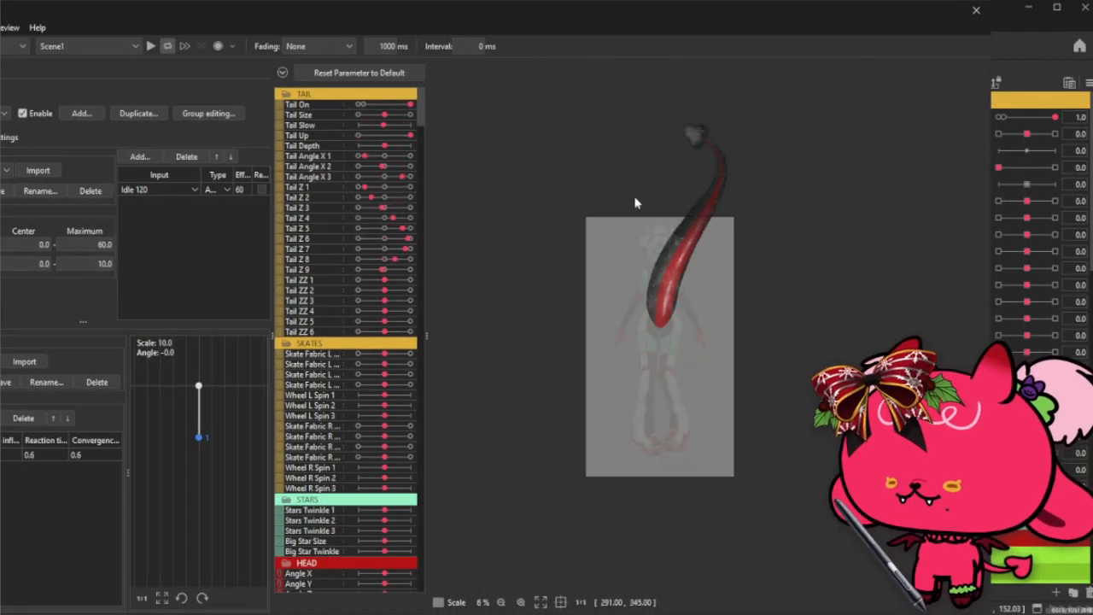
drag(497, 19, 512, 15)
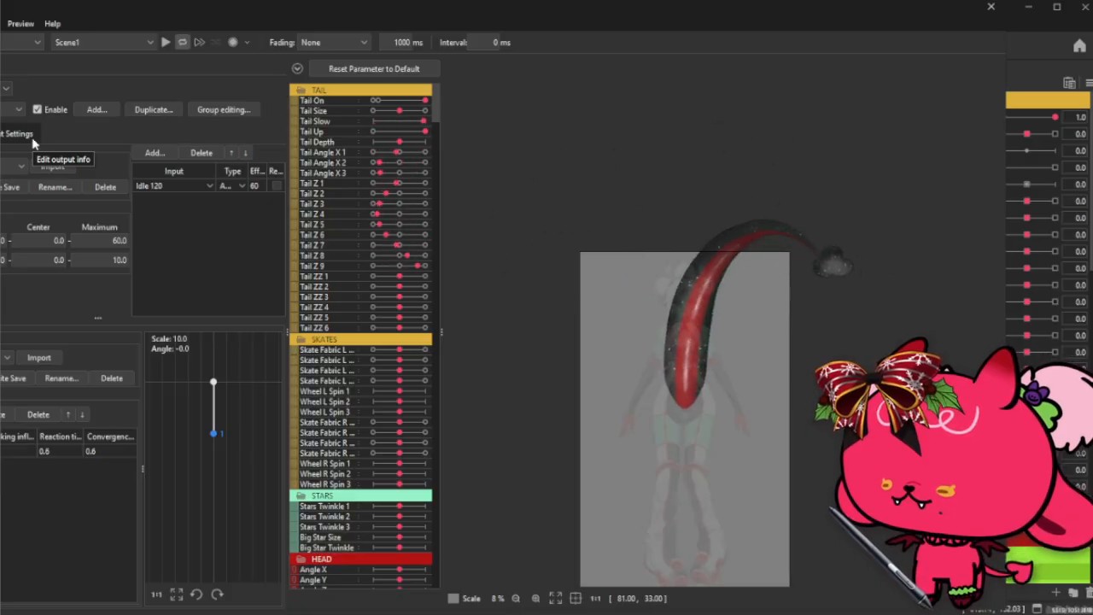
click(989, 10)
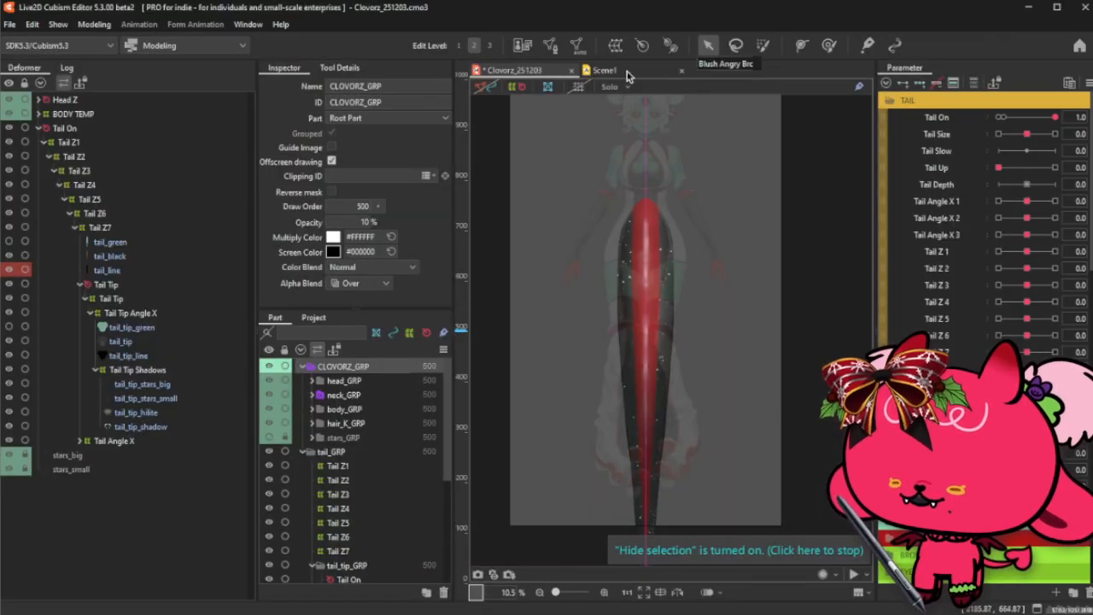
- In Scene1, select the Idle 90 keyframes from frame 0 to 480 and copy them
click(626, 73)
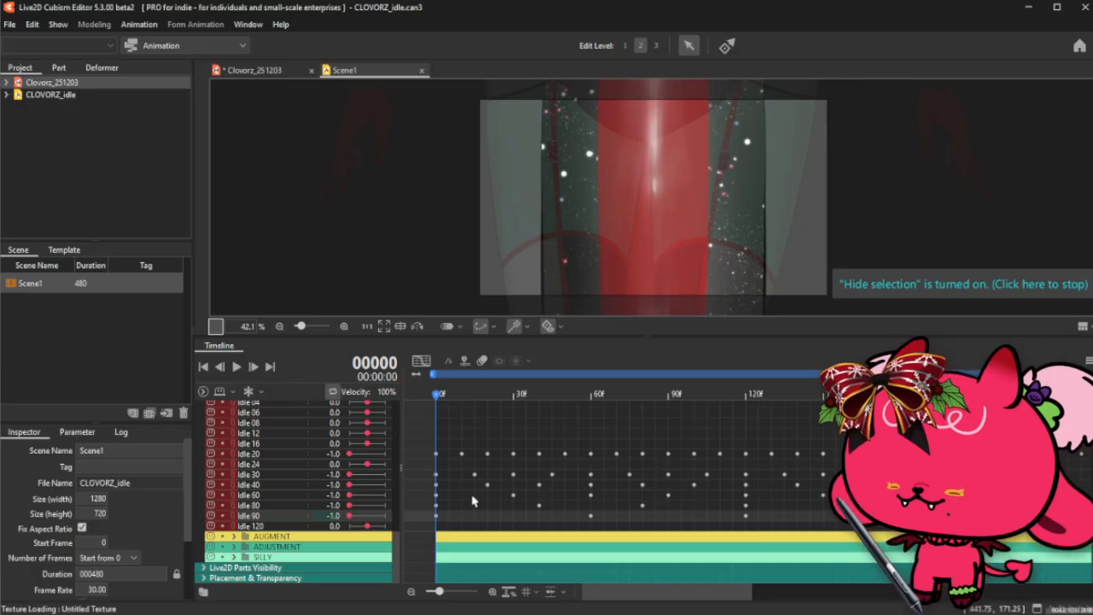
drag(660, 597, 589, 598)
shift+click(823, 517)
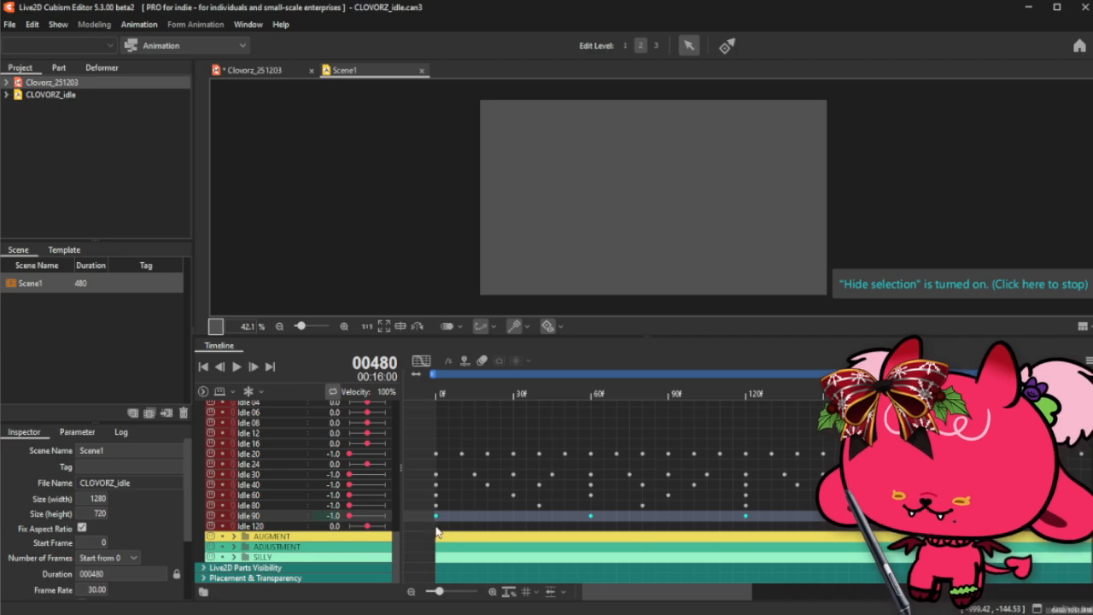
right_click(437, 530)
click(520, 568)
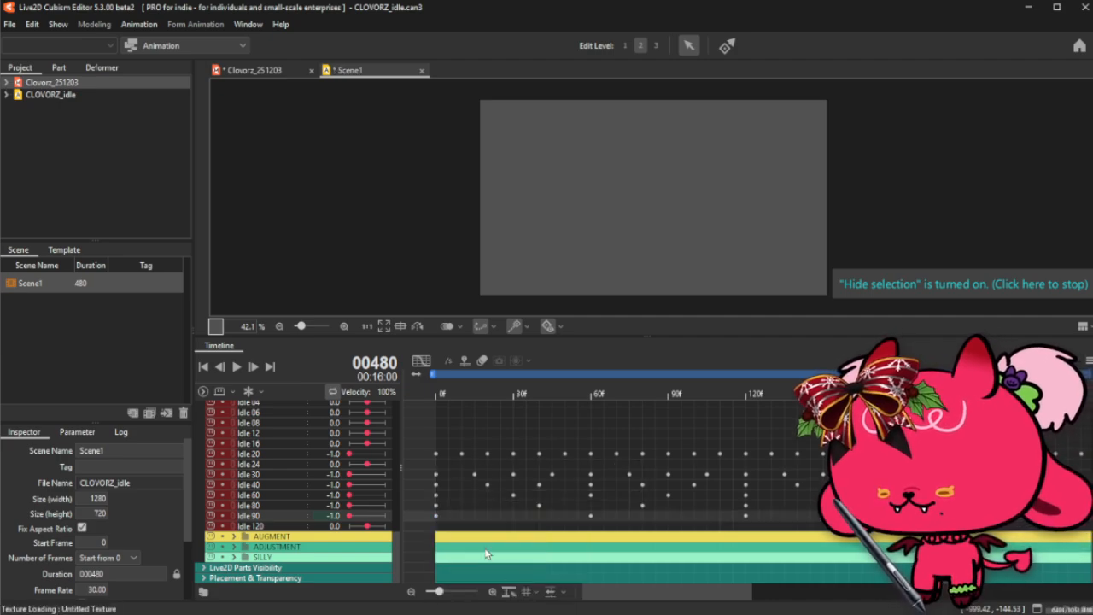
click(440, 533)
right_click(438, 531)
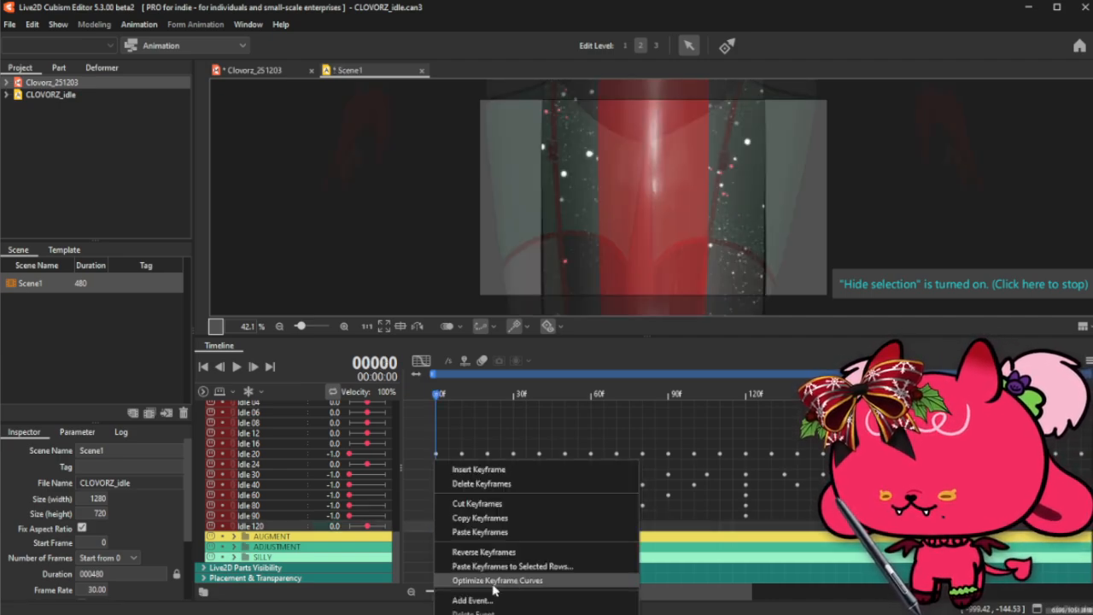
click(525, 578)
click(443, 522)
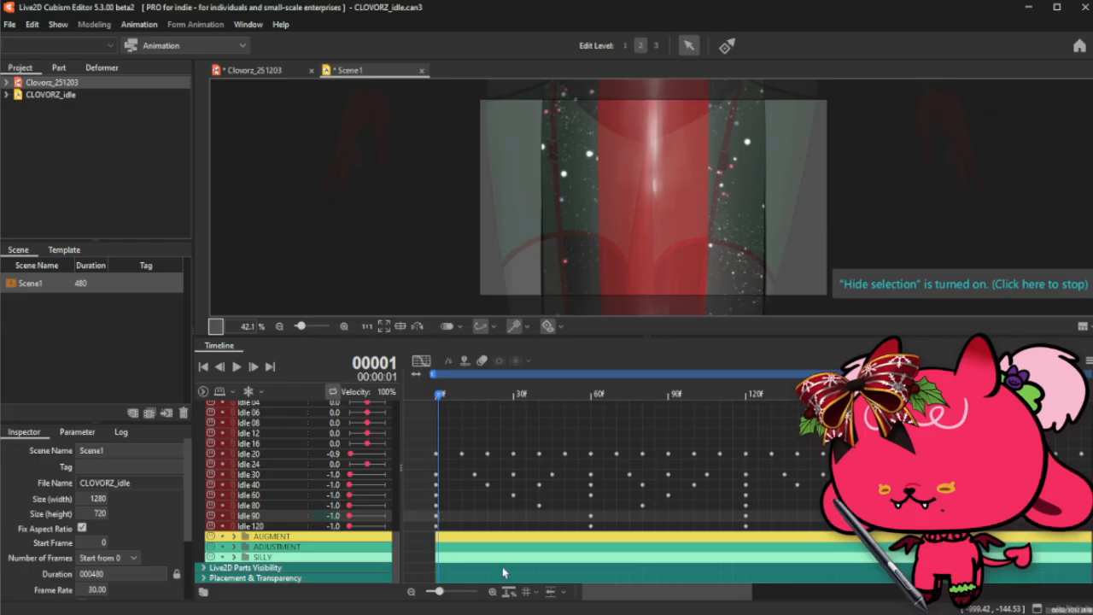
click(438, 520)
drag(674, 601, 1051, 592)
click(1046, 516)
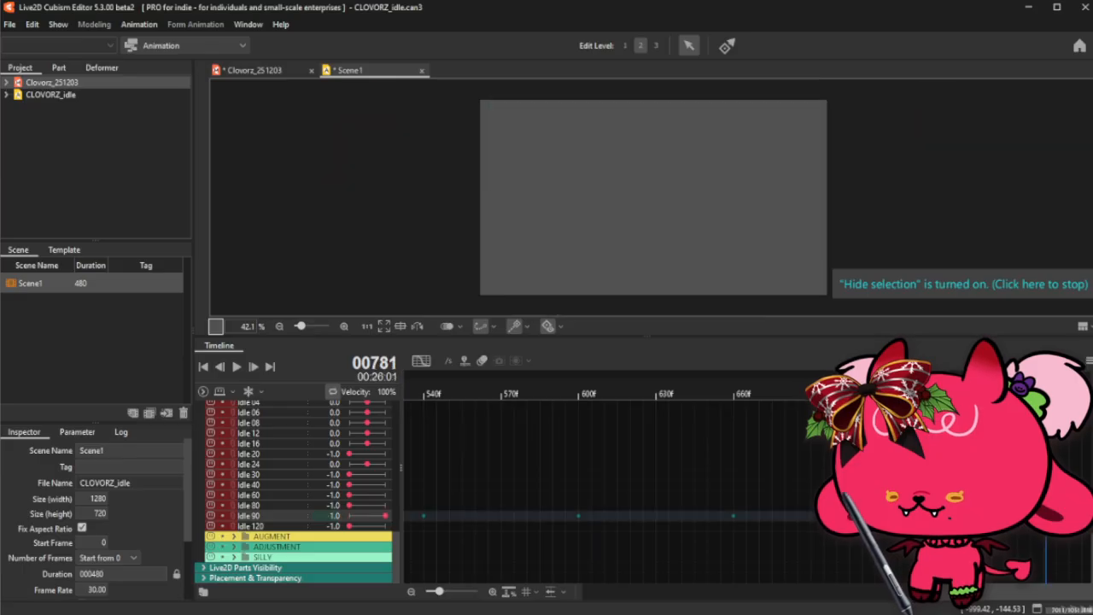
key(ctrl+z)
key(ctrl+z)
- Paste the copied Idle 90 keyframes onto Idle 120 starting at frame 0
drag(995, 595, 536, 584)
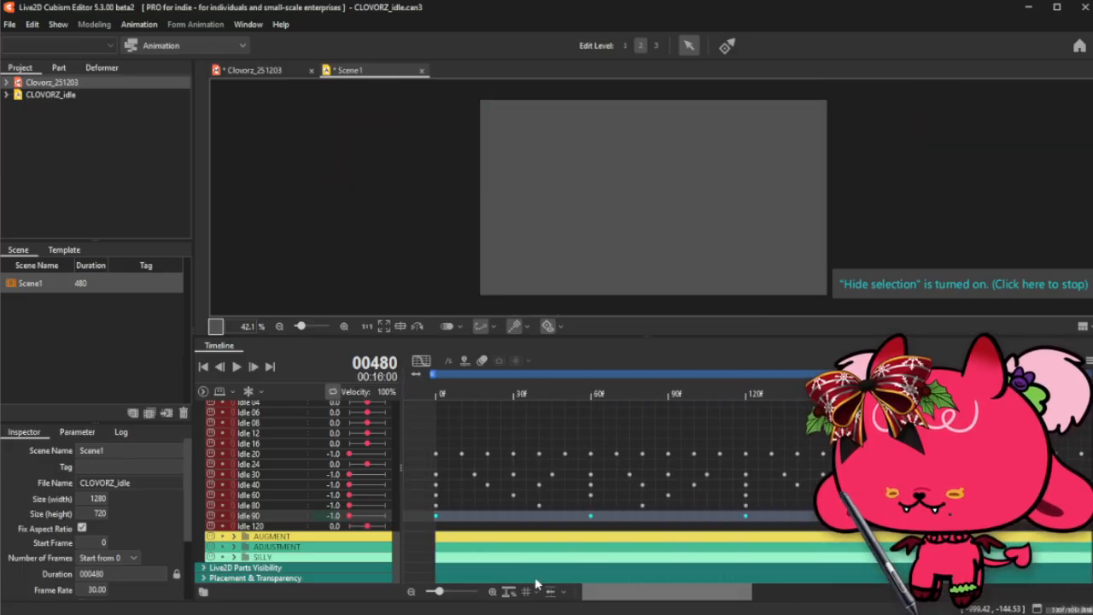
click(437, 527)
right_click(437, 527)
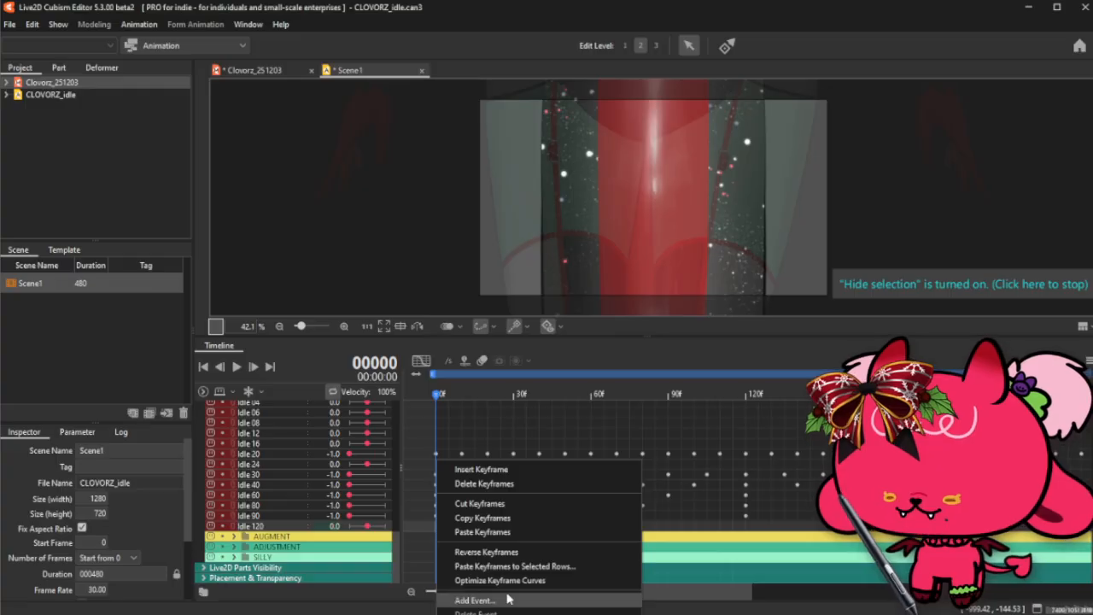
click(513, 575)
click(439, 518)
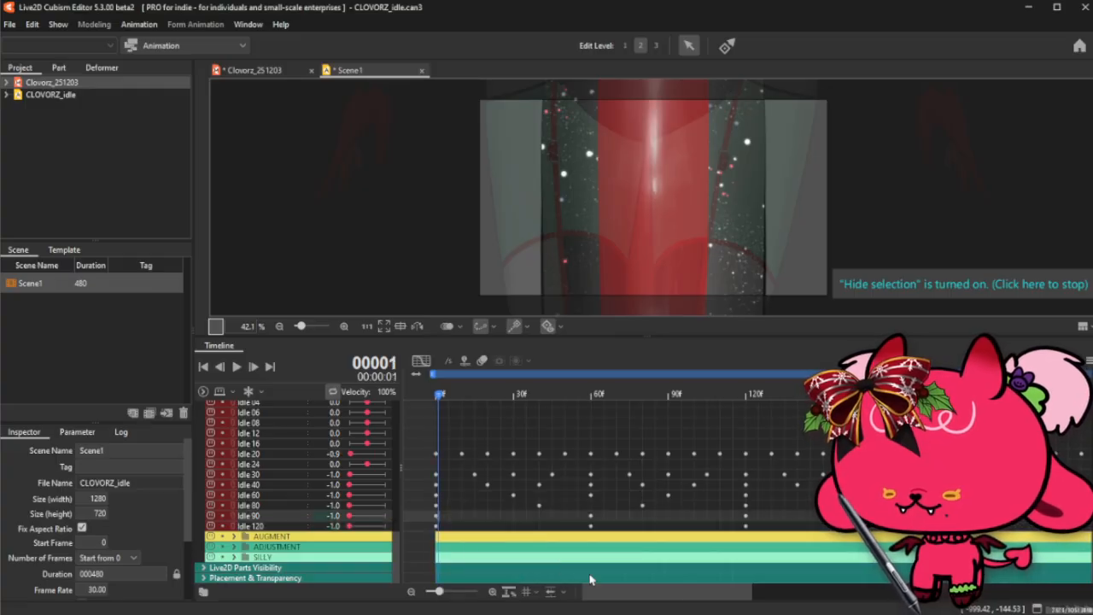
- Delete the Idle 90 keyframes from frame 0 to 480 in Scene1
click(435, 520)
mouse_move(666, 590)
mouse_down()
mouse_move(786, 583)
mouse_move(803, 561)
mouse_up()
click(743, 518)
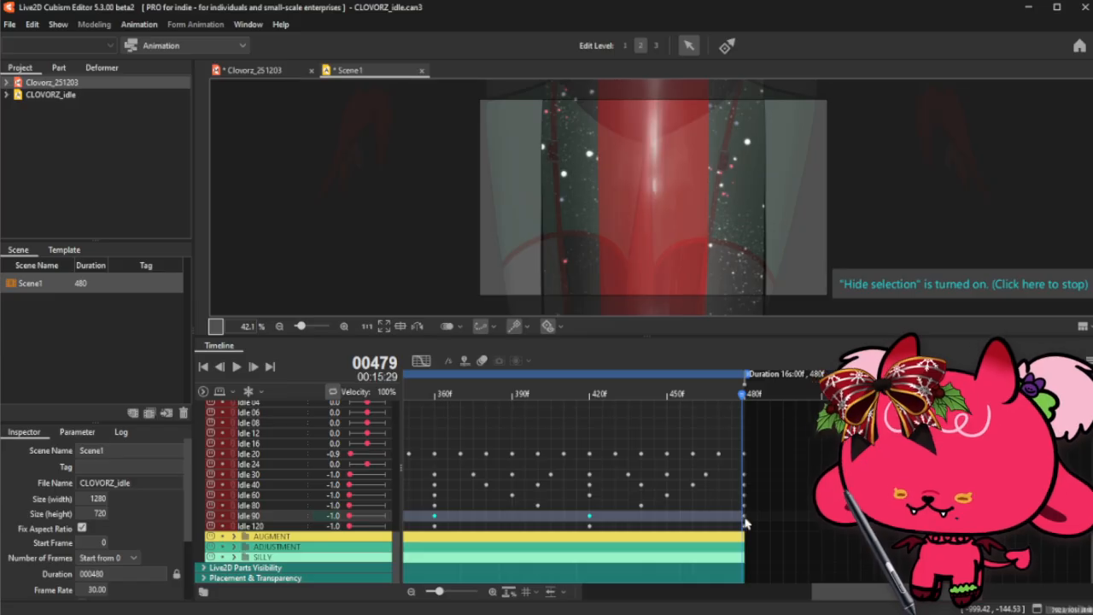
click(745, 523)
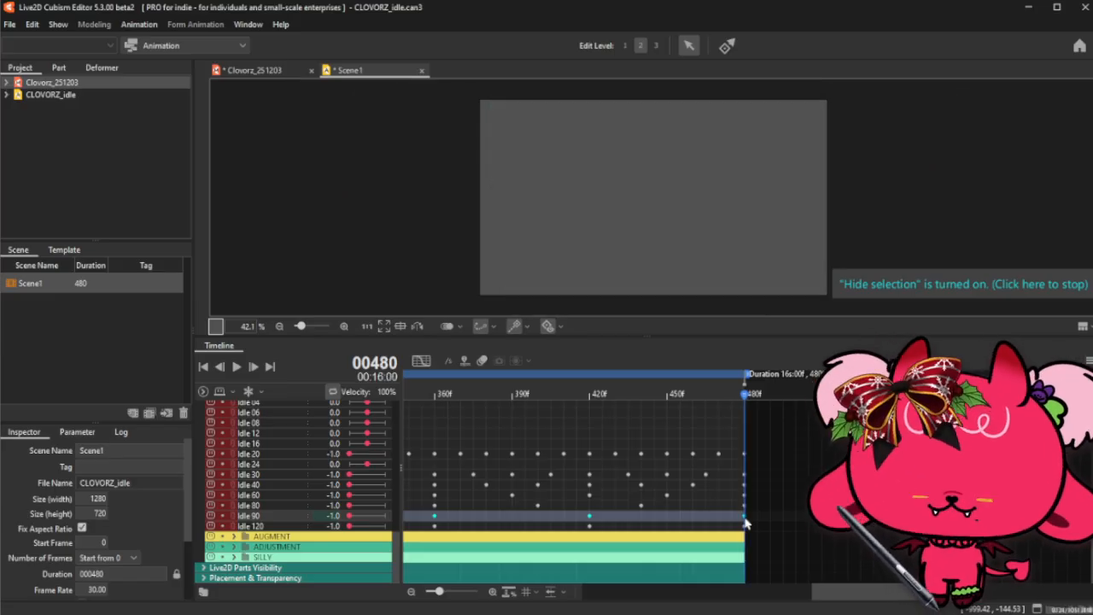
drag(863, 597, 633, 598)
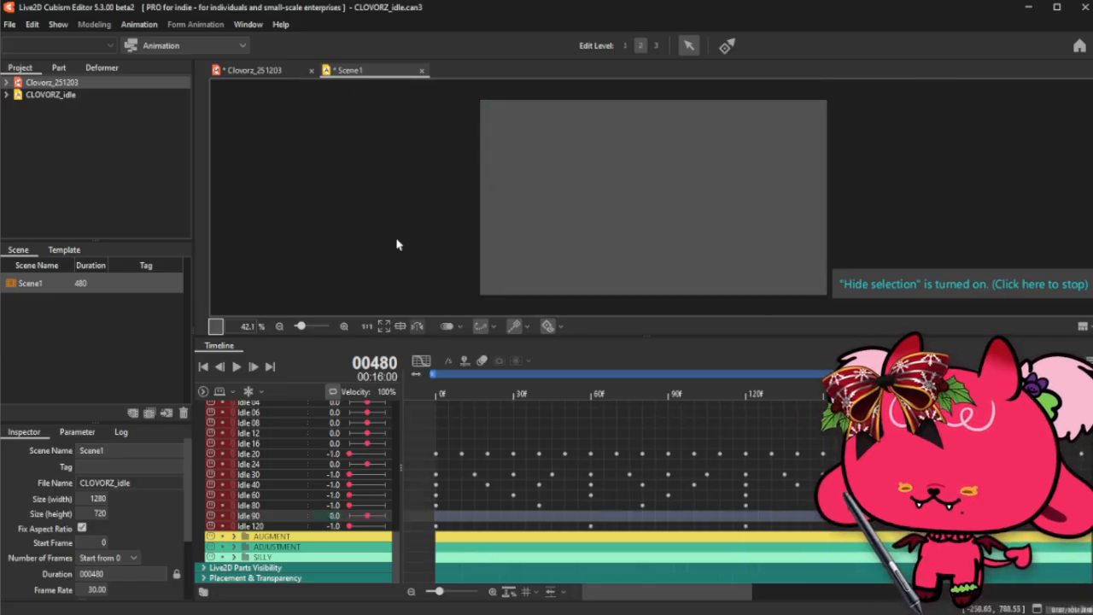
- Return to the Clovorz_251203 model and reopen its physics settings
click(256, 70)
click(613, 71)
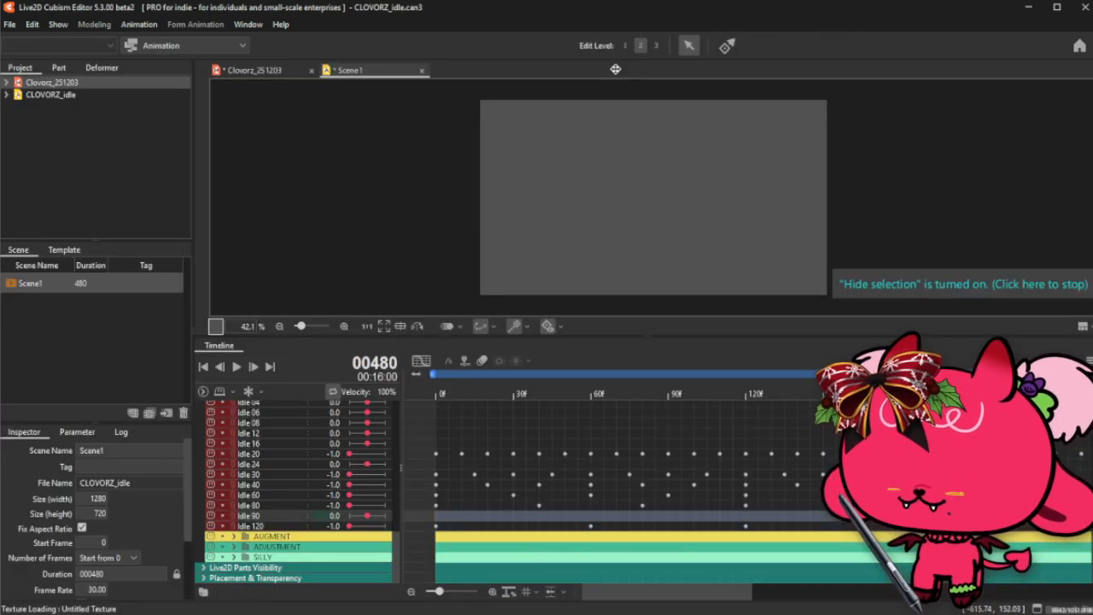
click(257, 72)
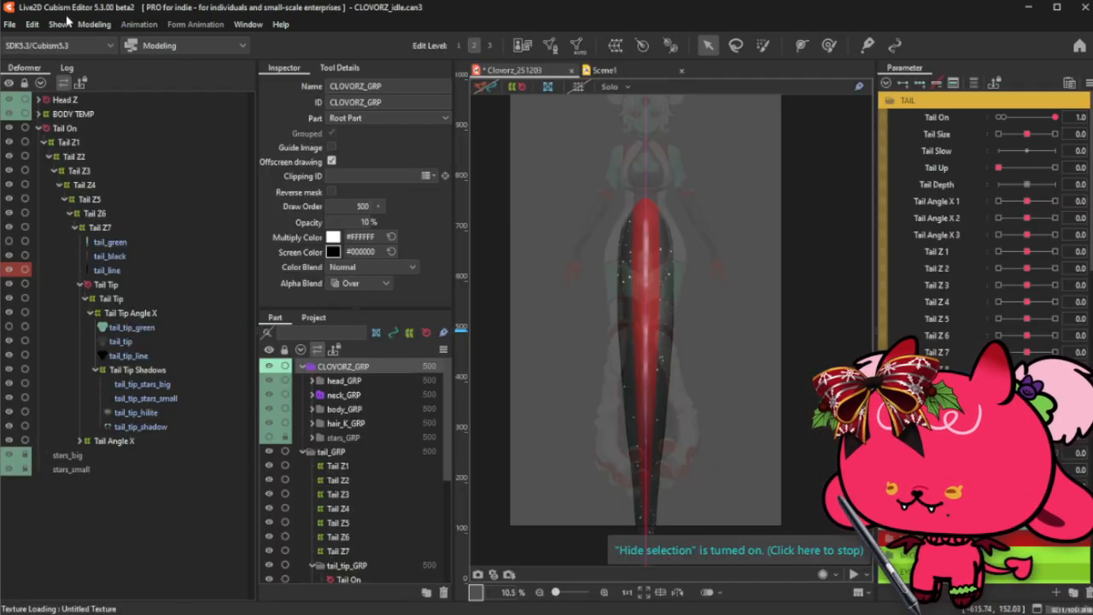
click(94, 24)
key(Return)
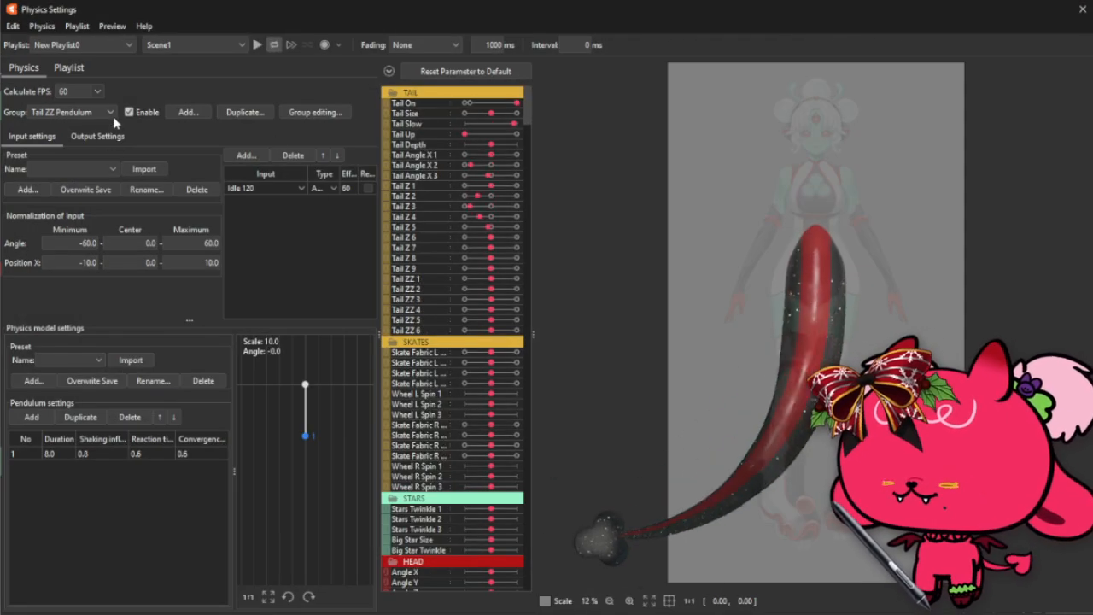
- Disable the Tail Angle X and Tail Z physics groups
click(81, 112)
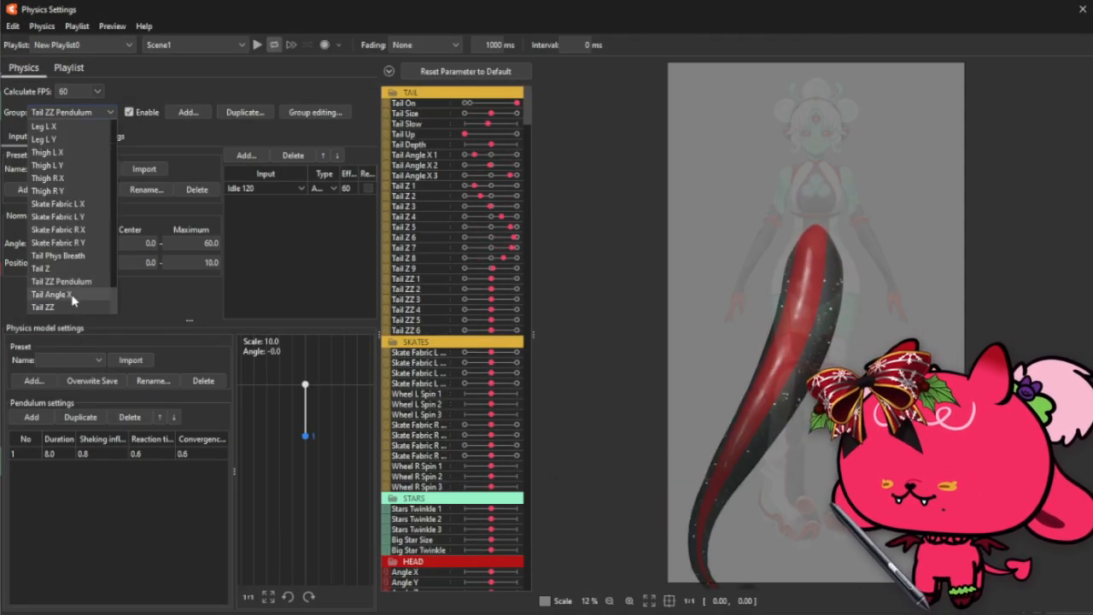
click(71, 293)
click(129, 112)
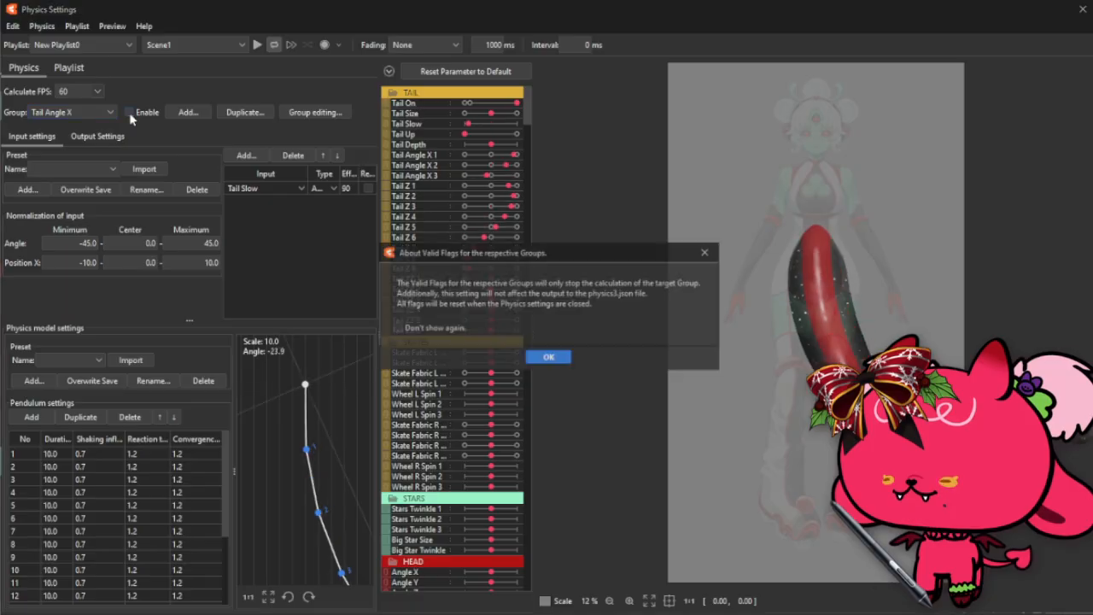
click(544, 358)
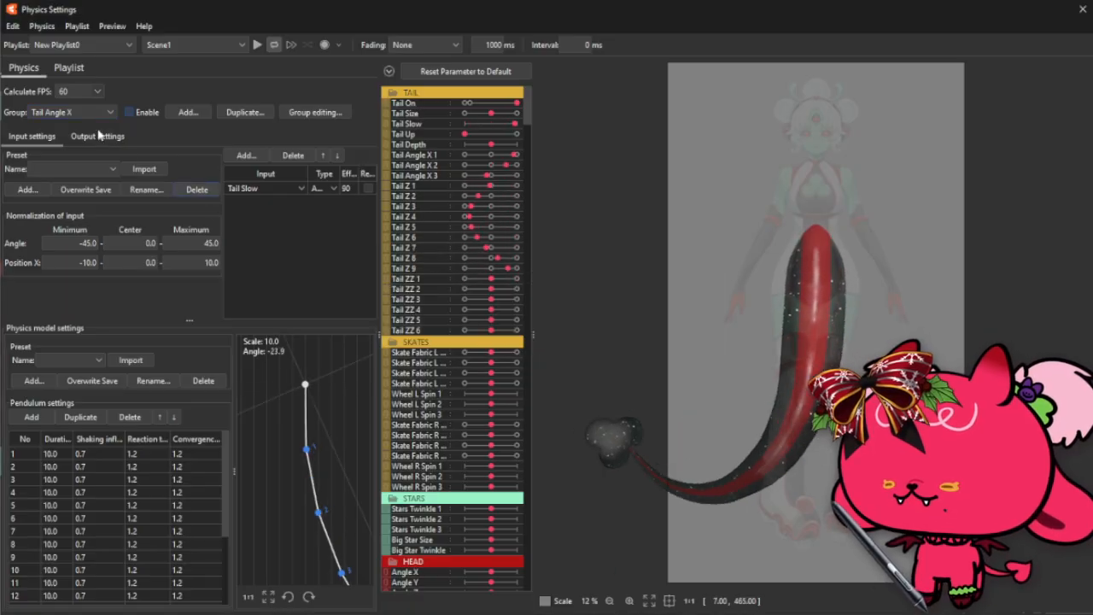
click(76, 111)
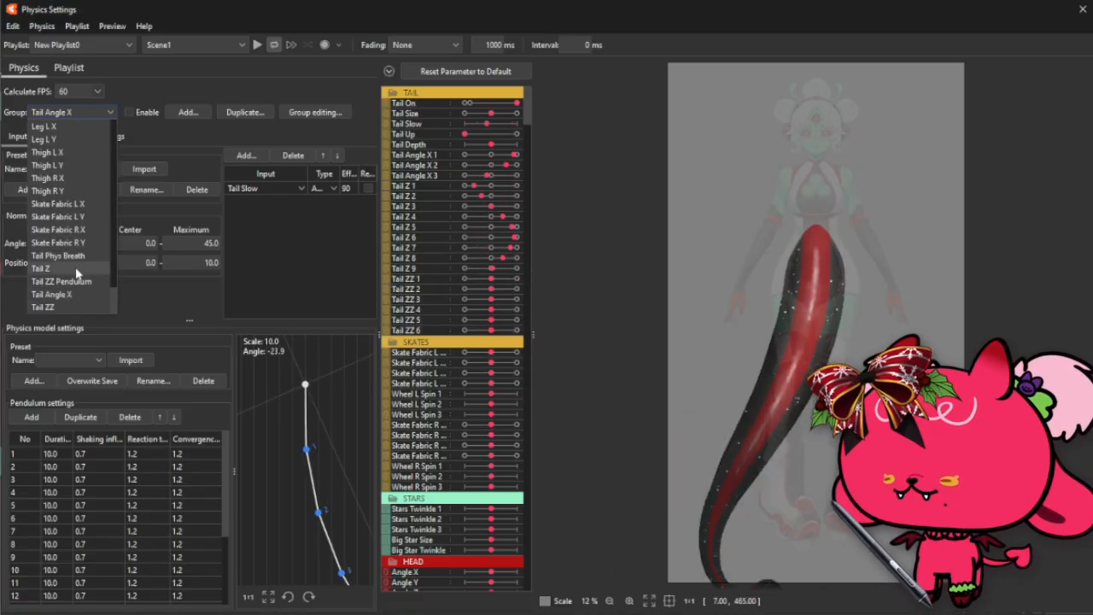
click(76, 266)
click(129, 112)
click(546, 357)
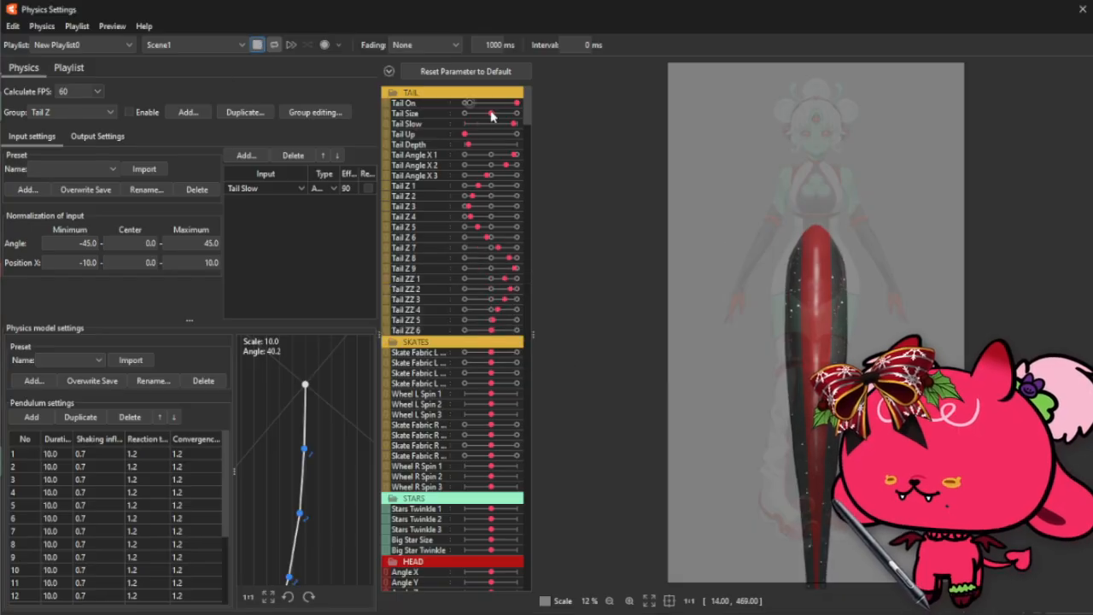
- Reset the parameters to default and raise Tail Up to its maximum while Scene1 plays
scroll(668, 285, down, 2)
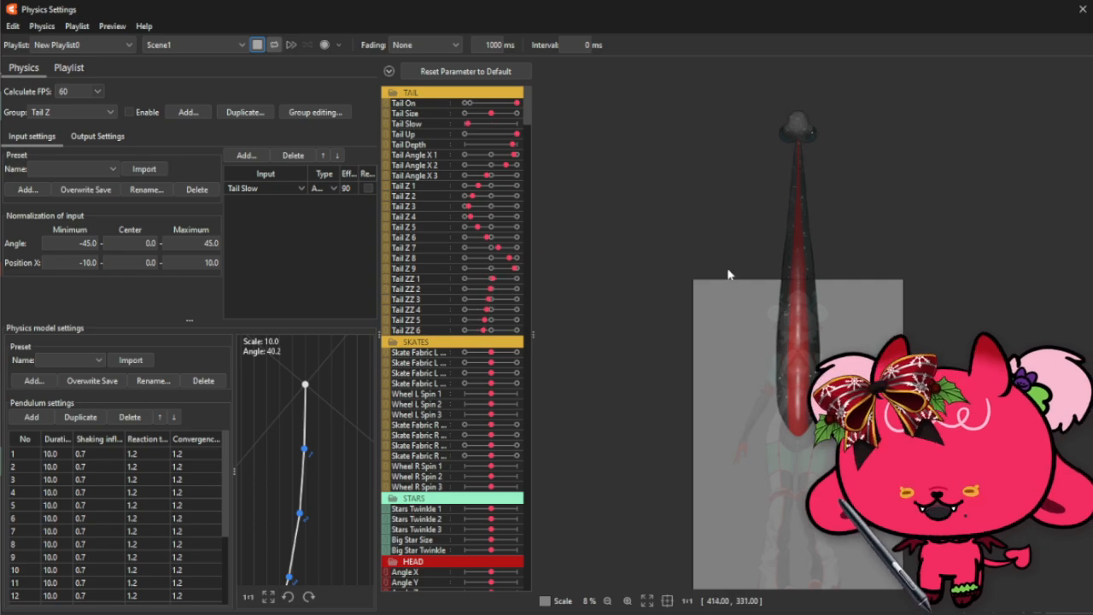
click(458, 75)
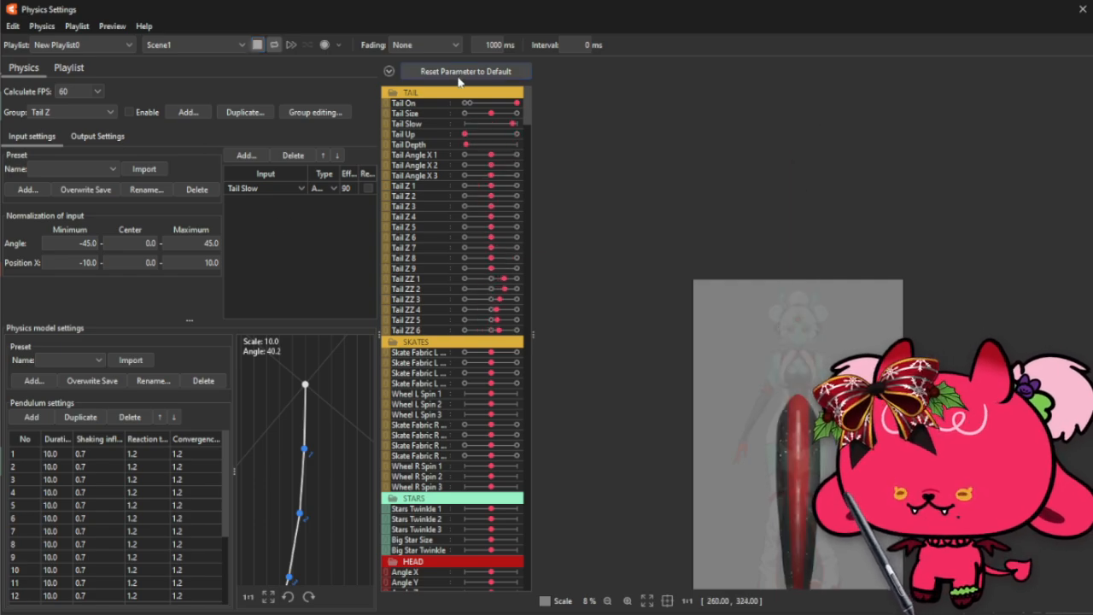
click(517, 134)
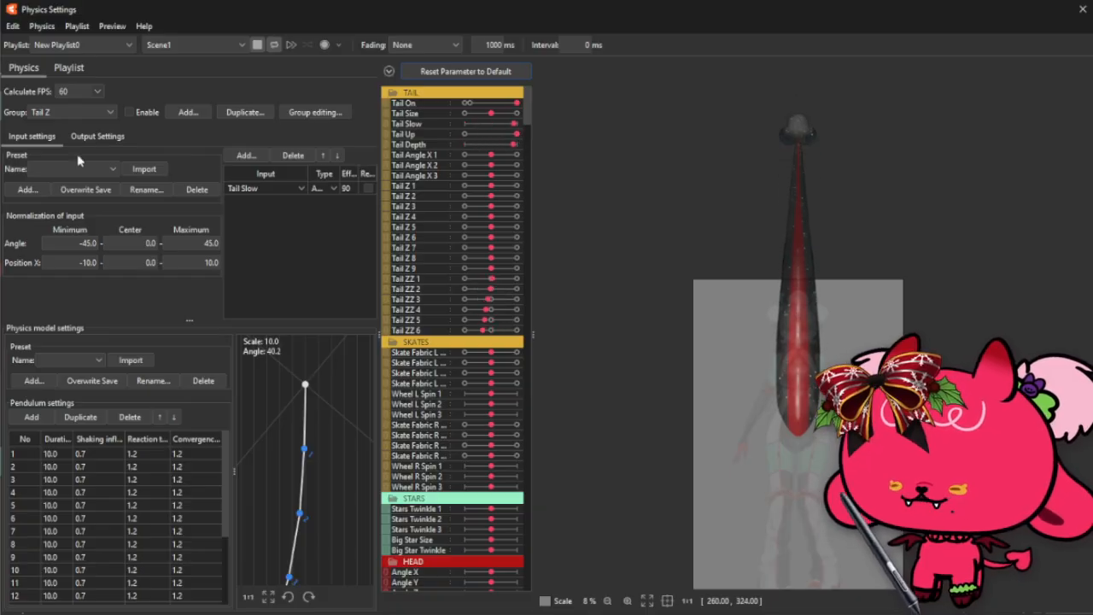
- Check the Tail Z outputs and reset the output maximum of the Tail ZZ Pendulum group
click(98, 137)
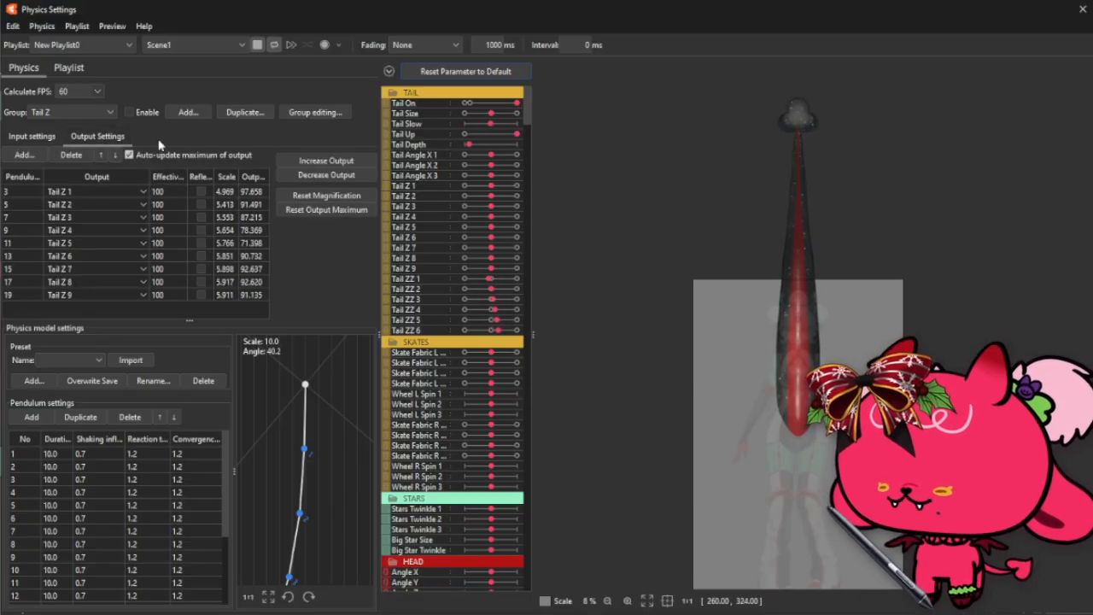
click(53, 116)
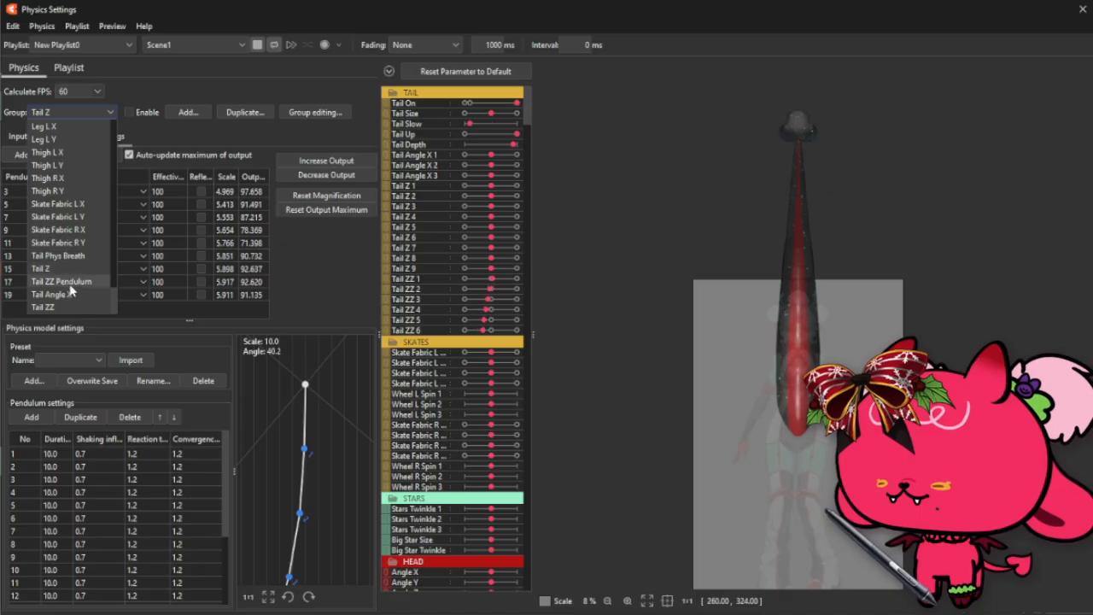
click(69, 281)
click(32, 136)
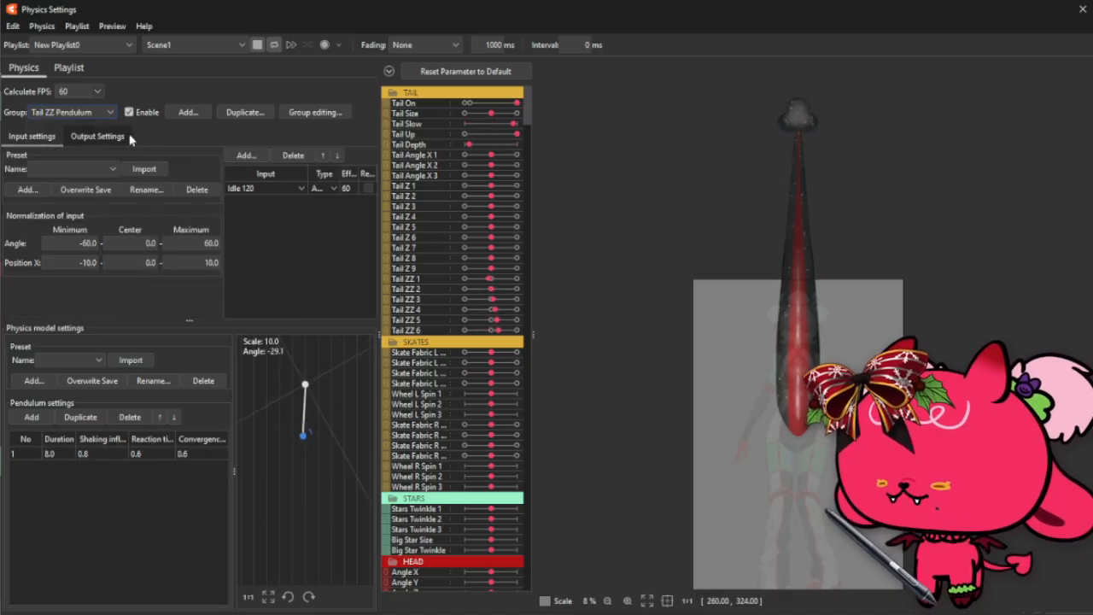
click(130, 137)
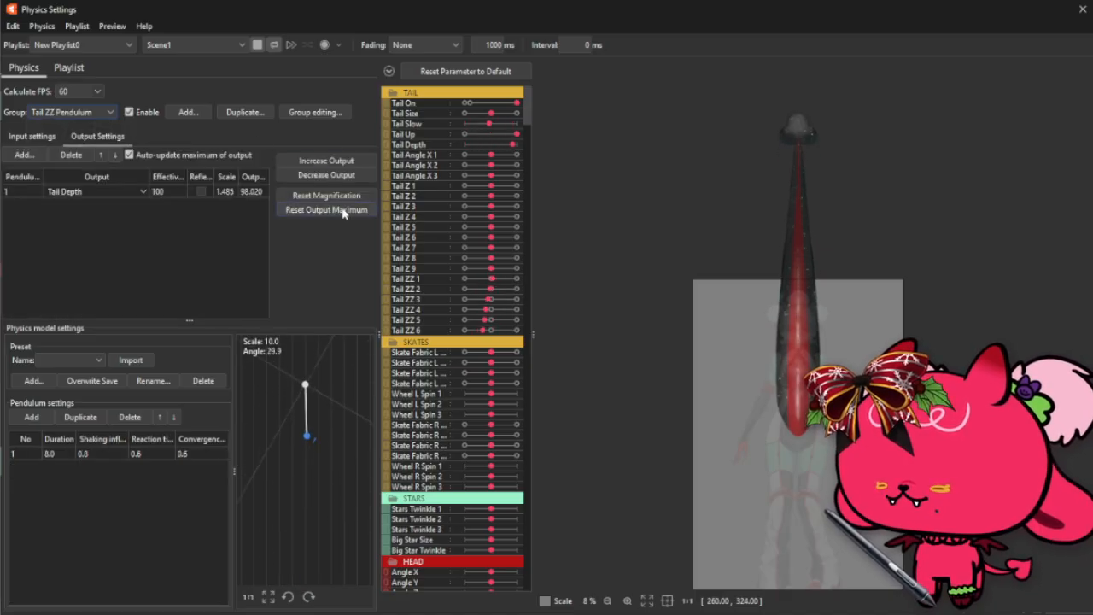
click(309, 213)
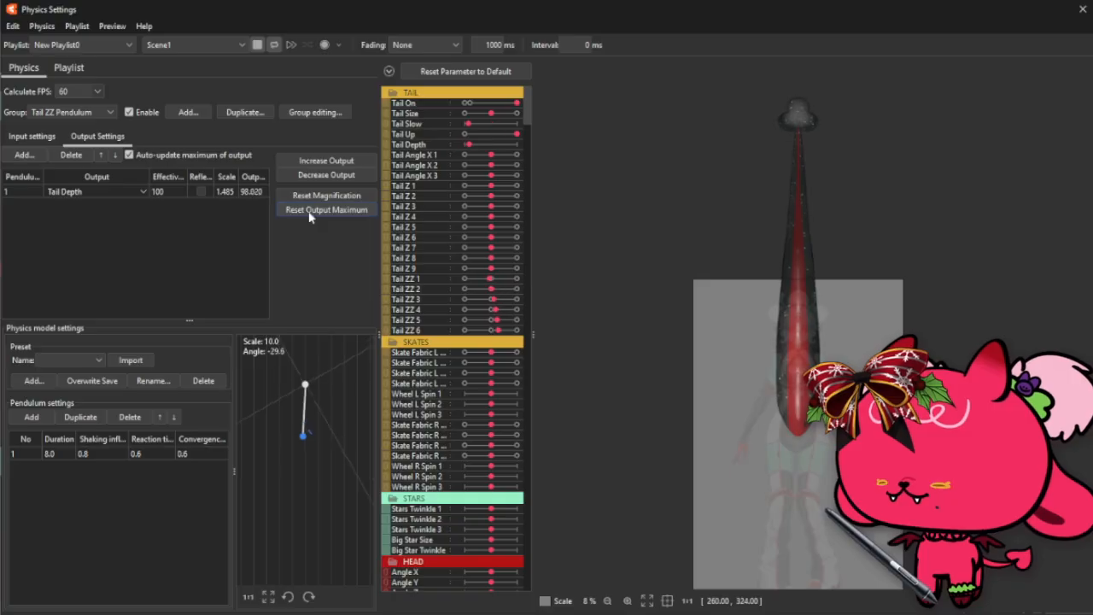
- Set the effectiveness of the Tail Depth input in the Tail ZZ physics group to 100
click(87, 112)
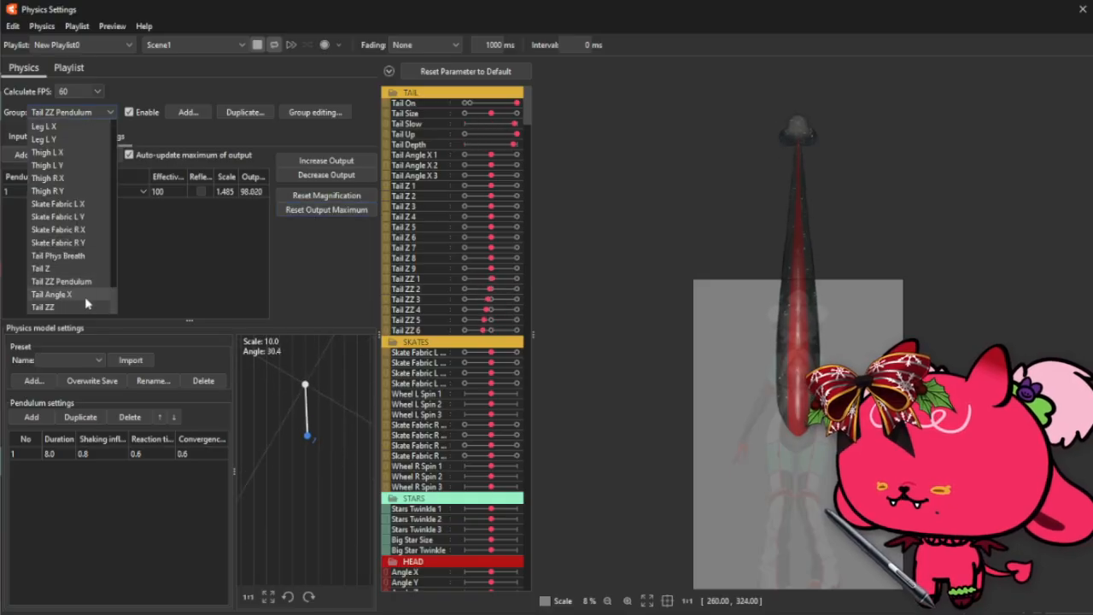
click(73, 307)
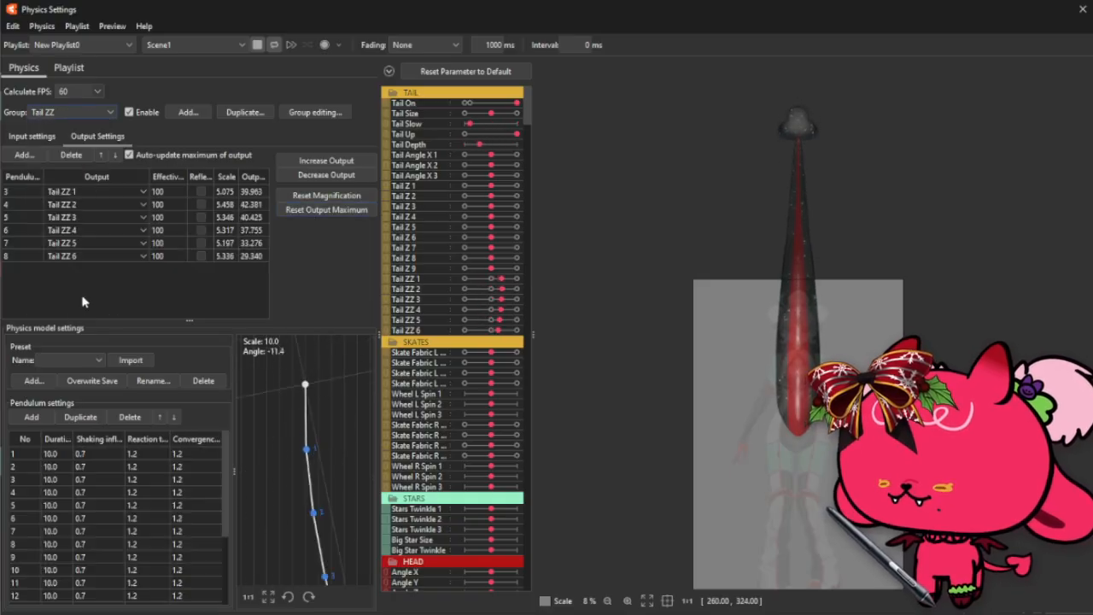
click(38, 141)
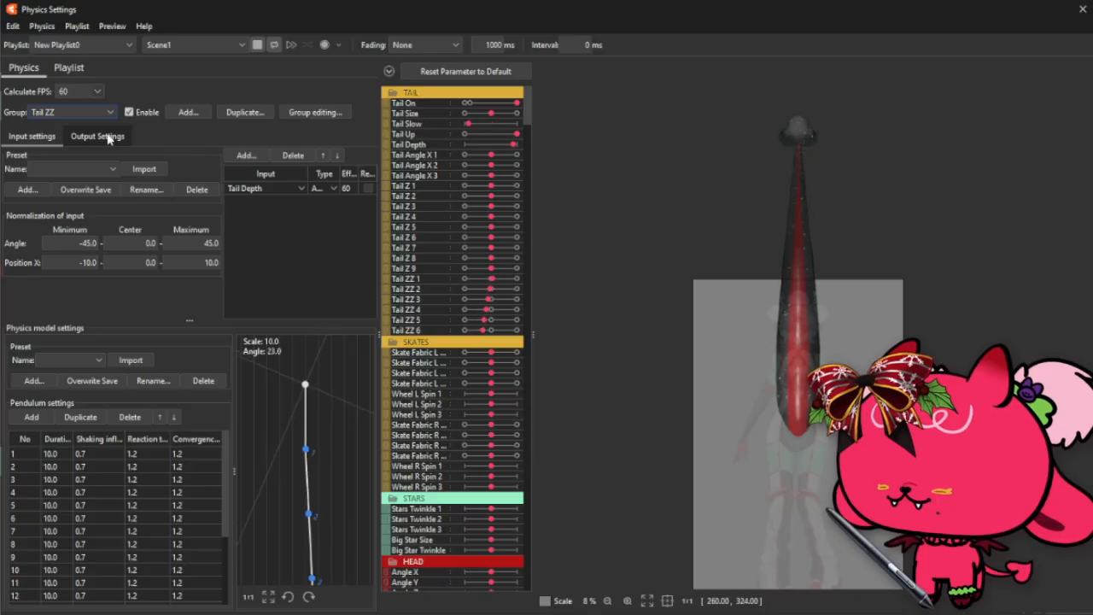
click(108, 139)
click(31, 136)
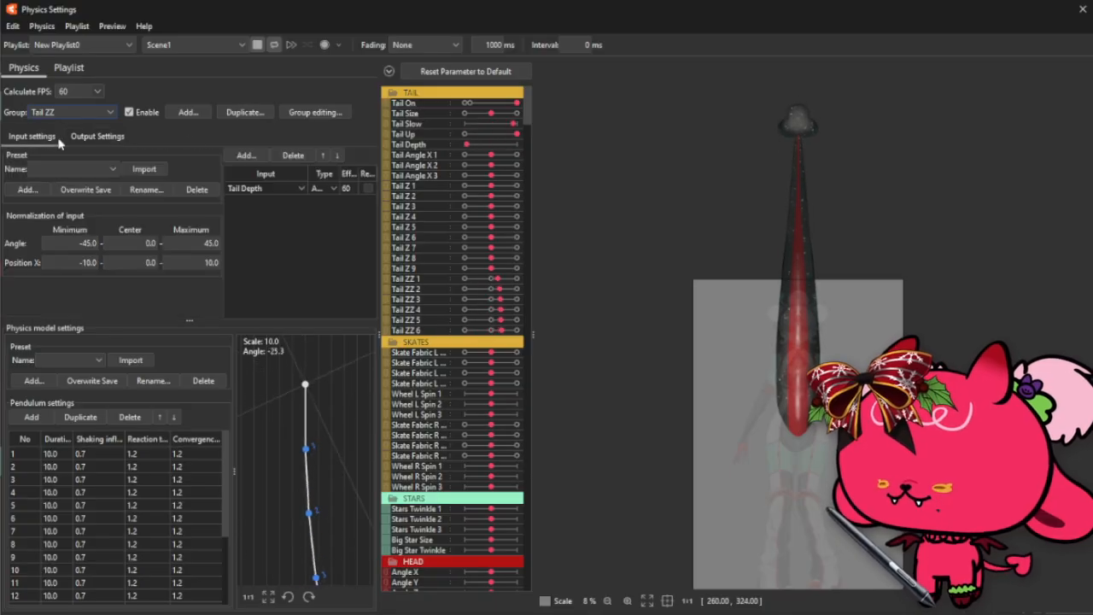
double_click(352, 188)
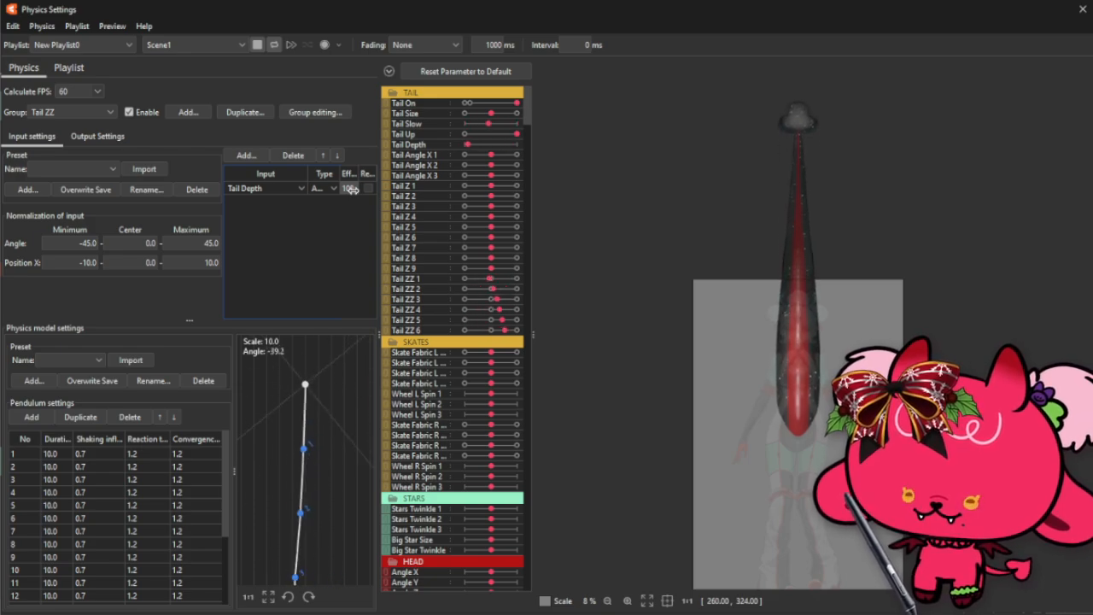
- Increase the output magnification of all Tail ZZ outputs to fit the parameter range
click(97, 136)
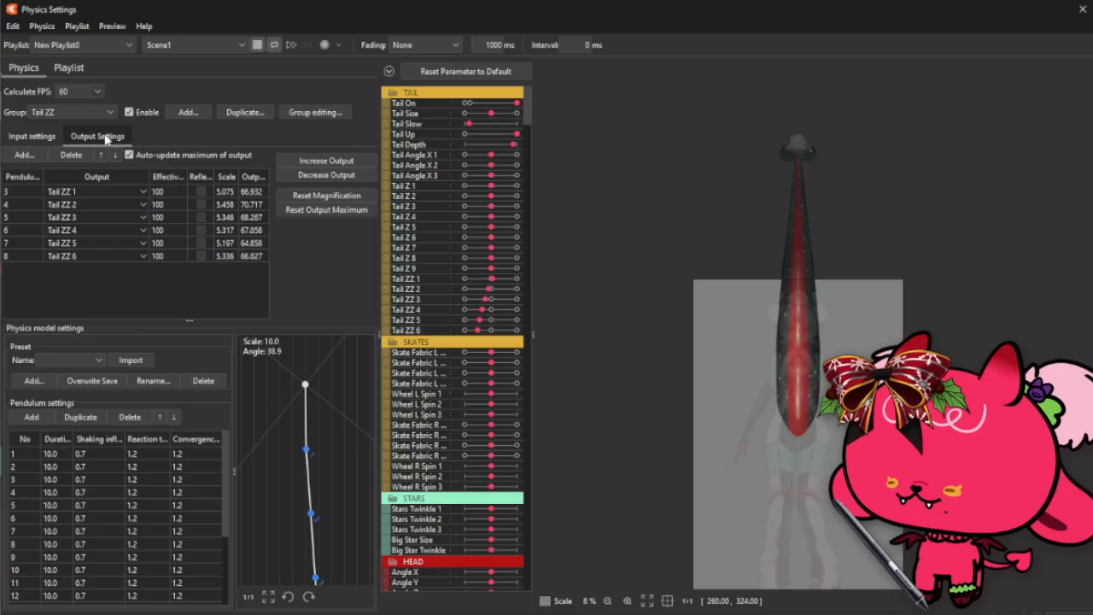
click(344, 163)
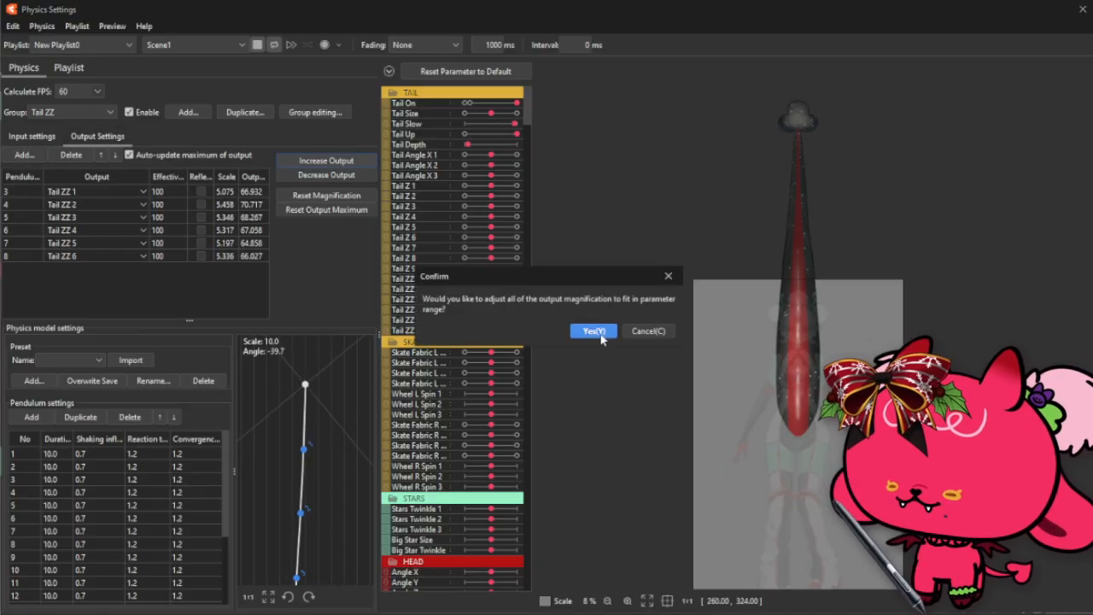
click(578, 330)
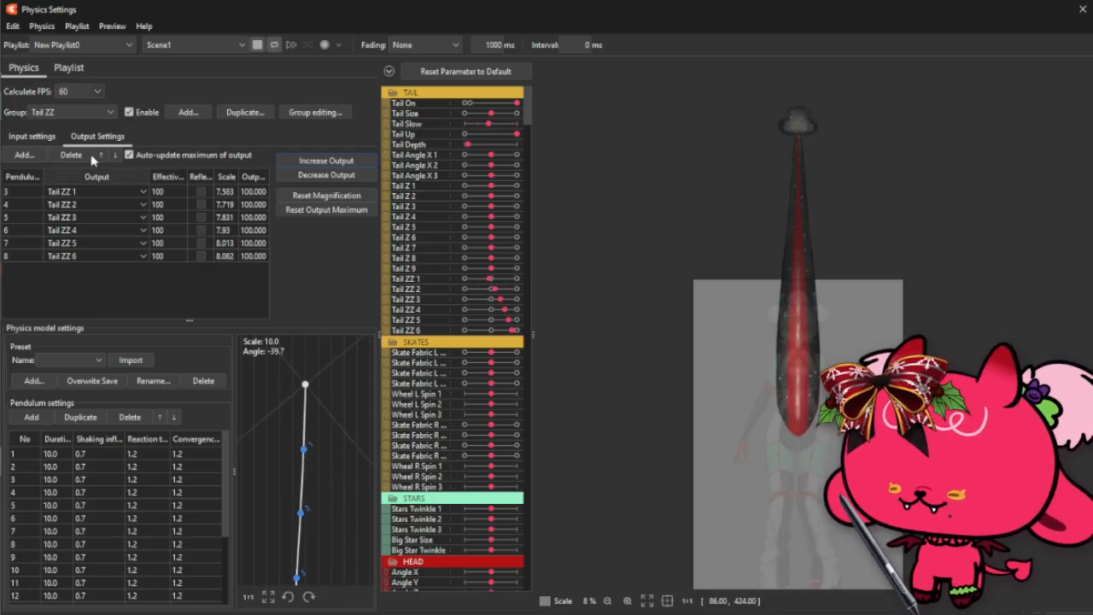
- Lower the effectiveness of the Tail Depth input in the Tail ZZ group to 50
click(30, 136)
double_click(348, 188)
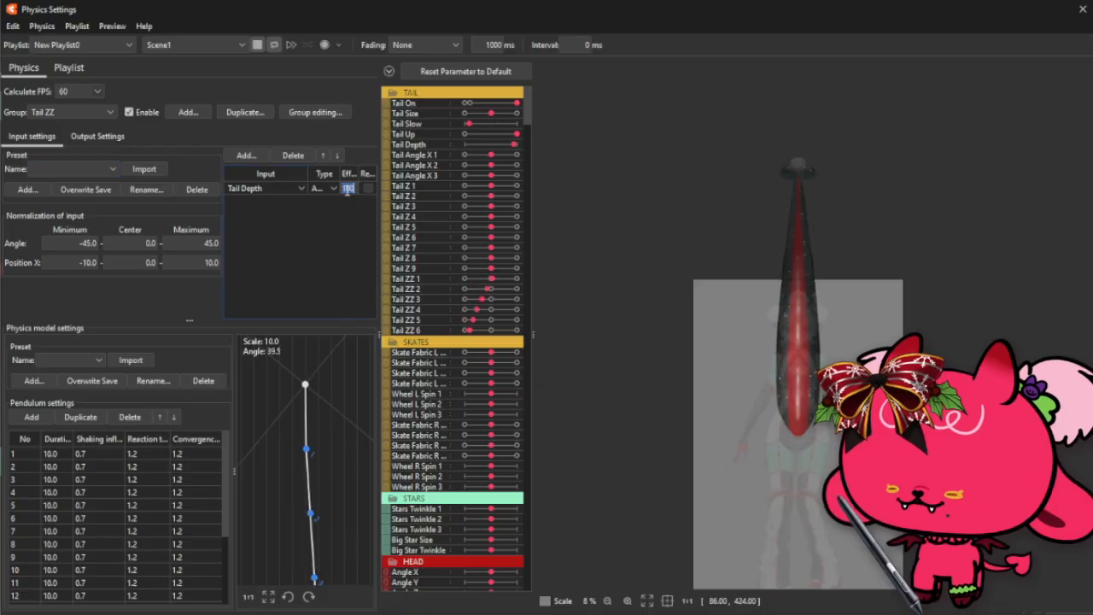
text(50)
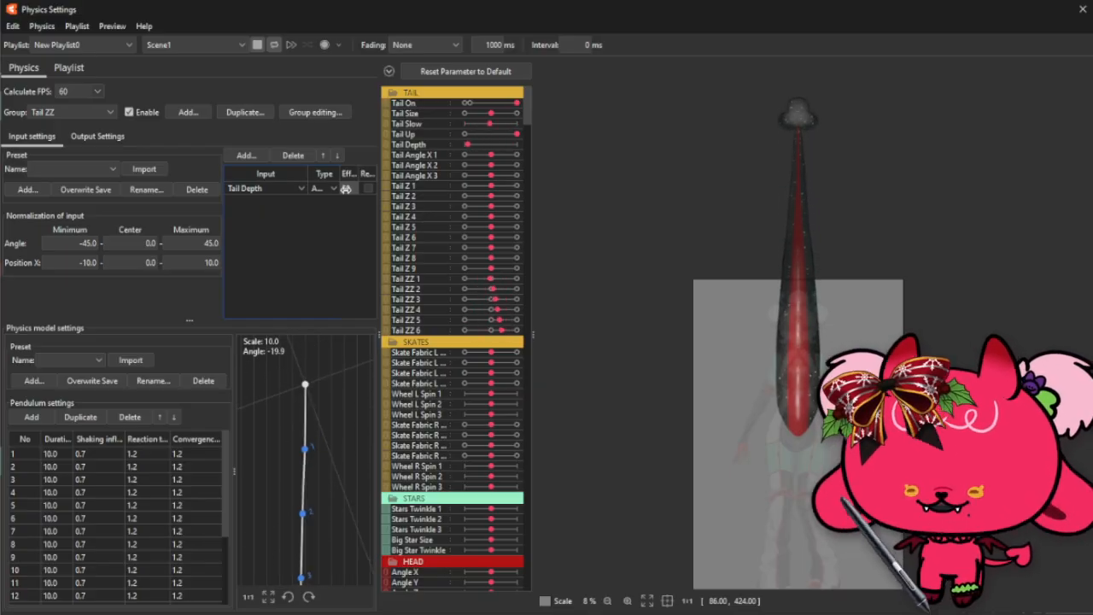
- Re-enable the Tail Angle X physics group and inspect the raised tail's motion up close
click(83, 114)
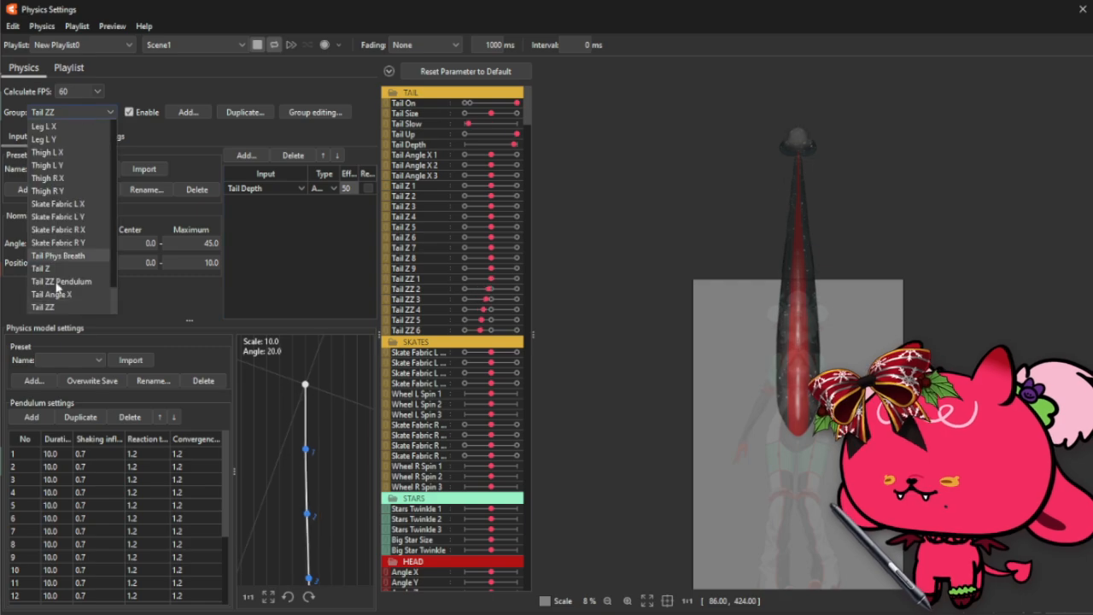
click(69, 293)
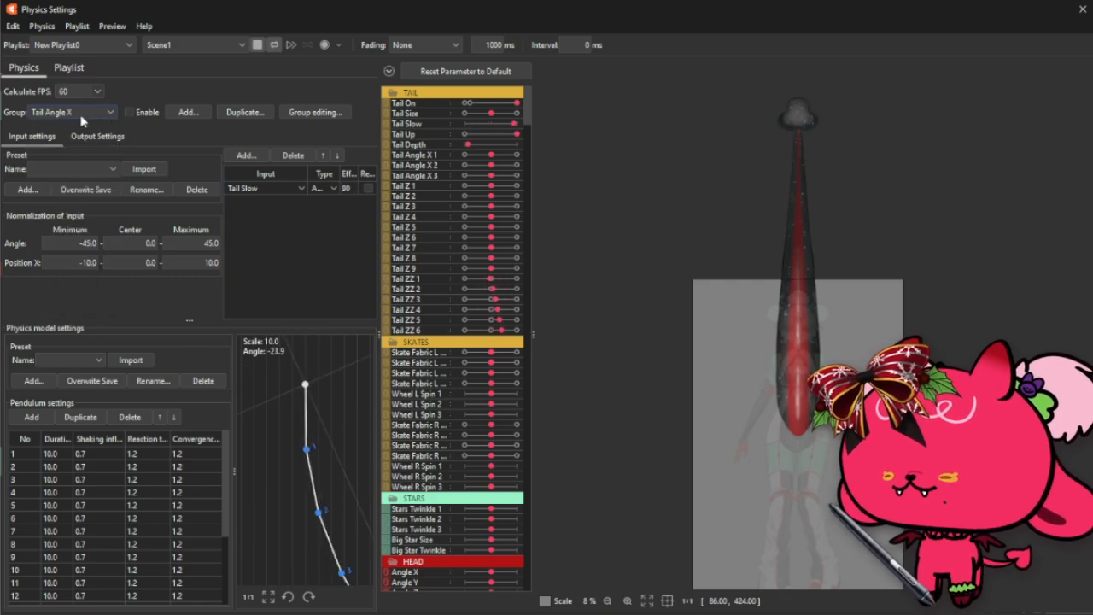
click(137, 112)
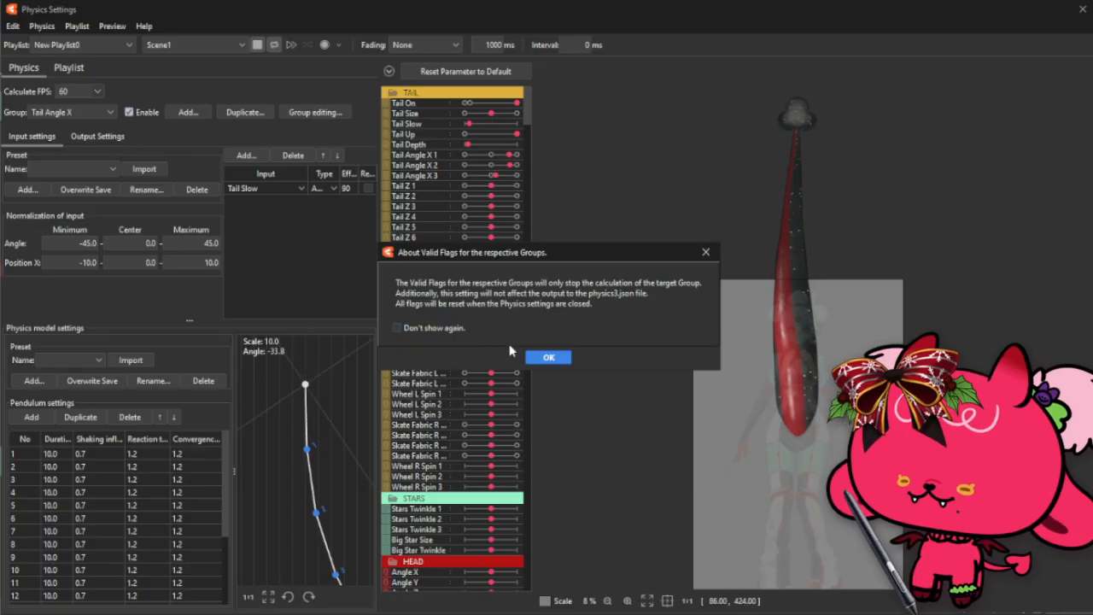
click(550, 357)
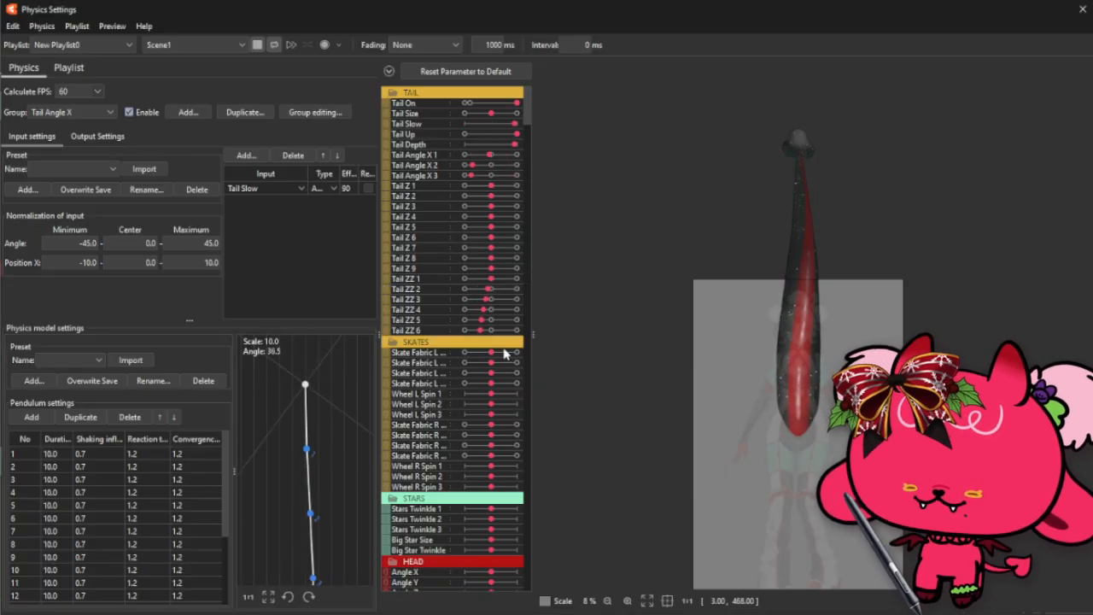
scroll(826, 147, up, 2)
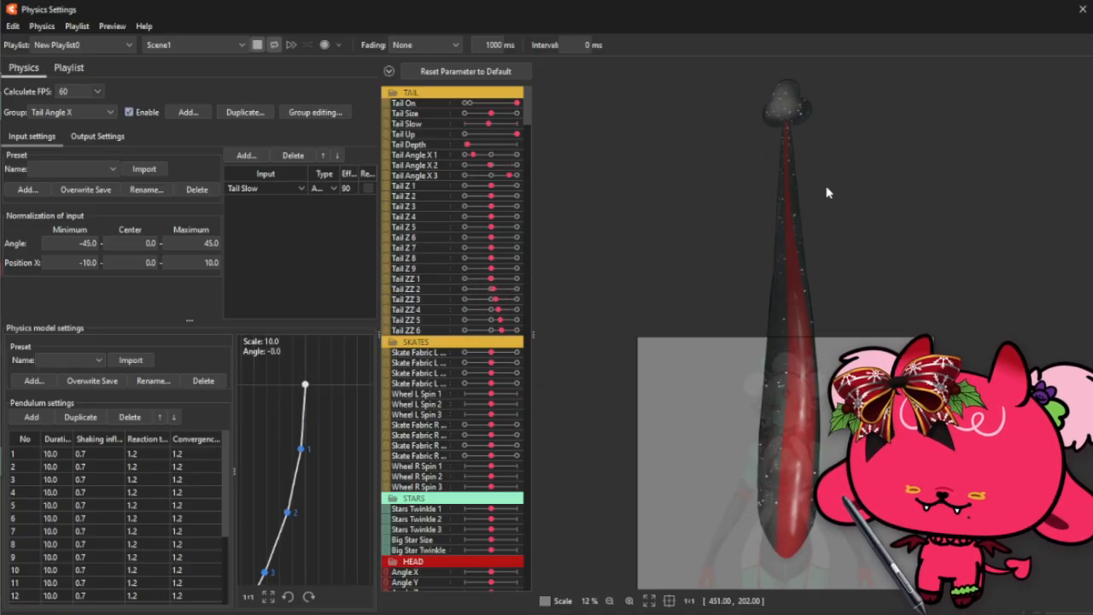
drag(770, 23, 721, 19)
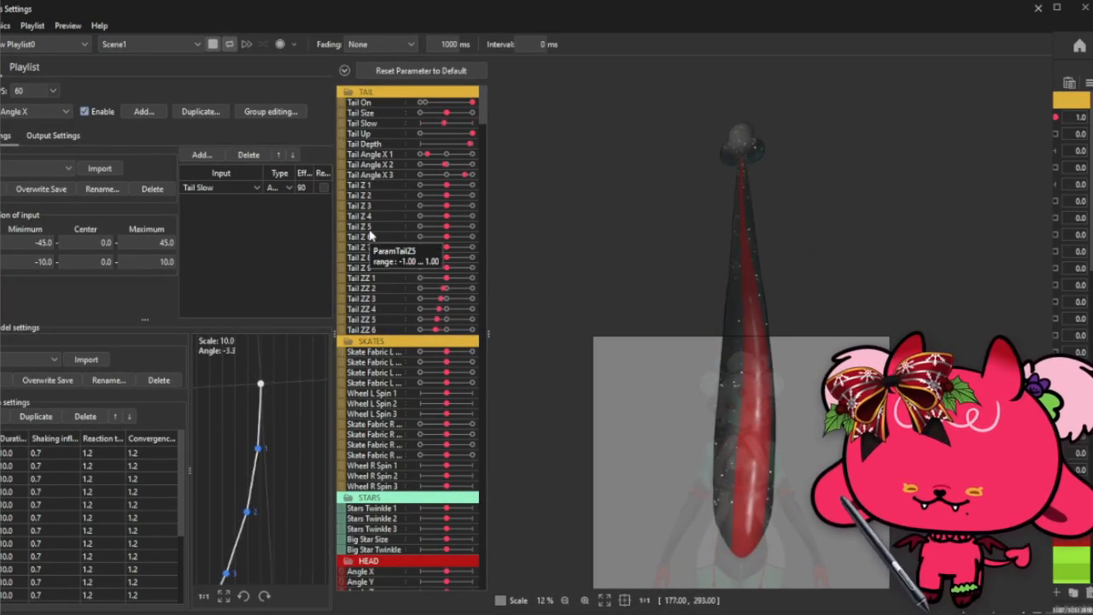
- Switch to the Tail Z physics group and enable it
click(49, 116)
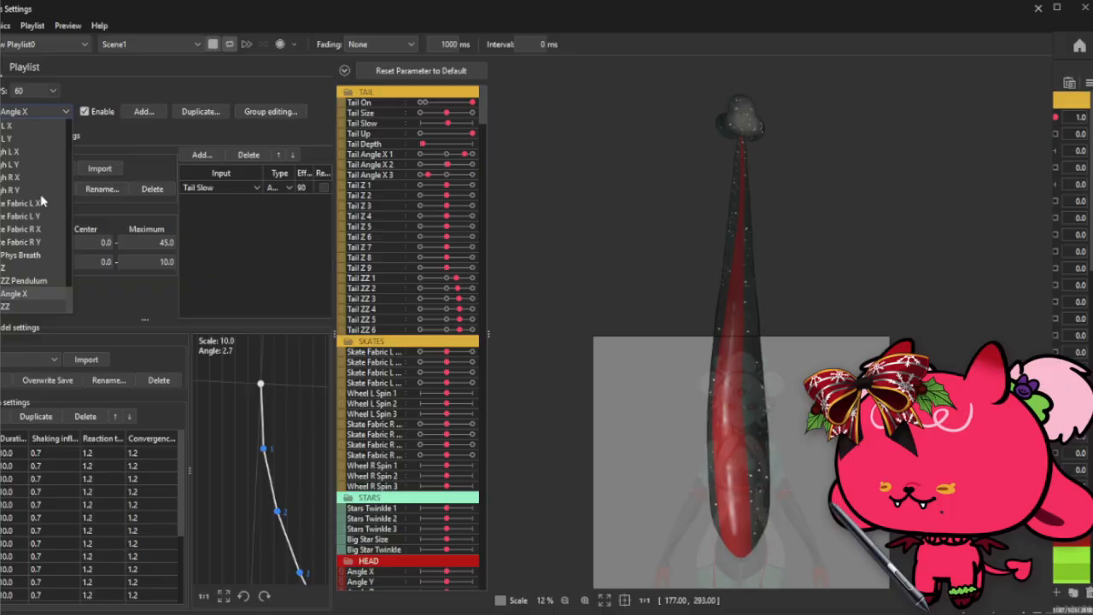
click(22, 269)
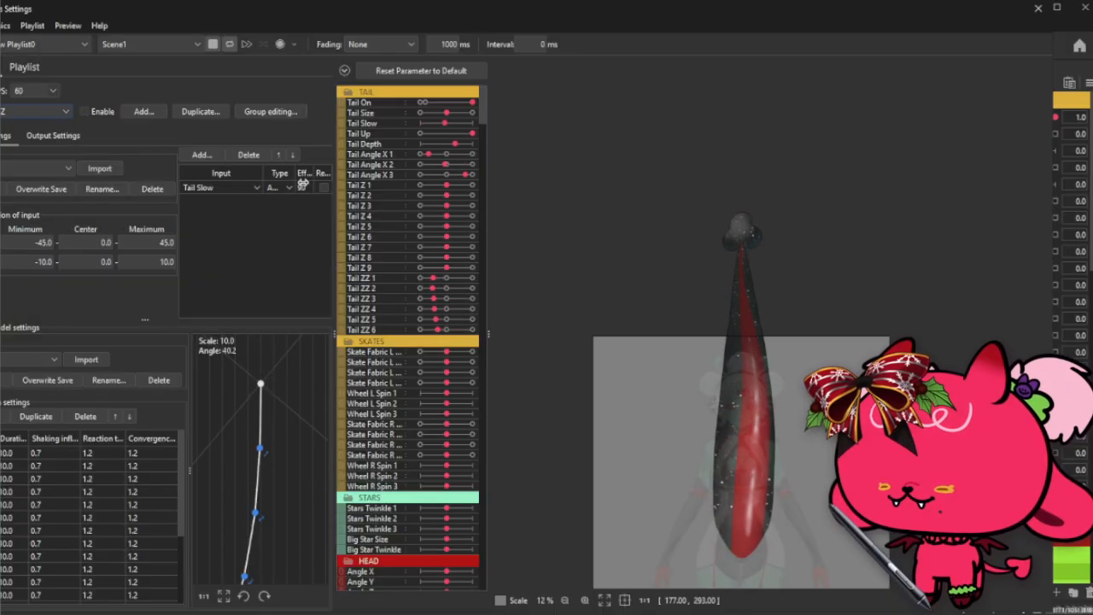
click(105, 112)
- Raise the opacity of the CLOVORZ_GRP part to 100% and reopen the physics settings
click(551, 358)
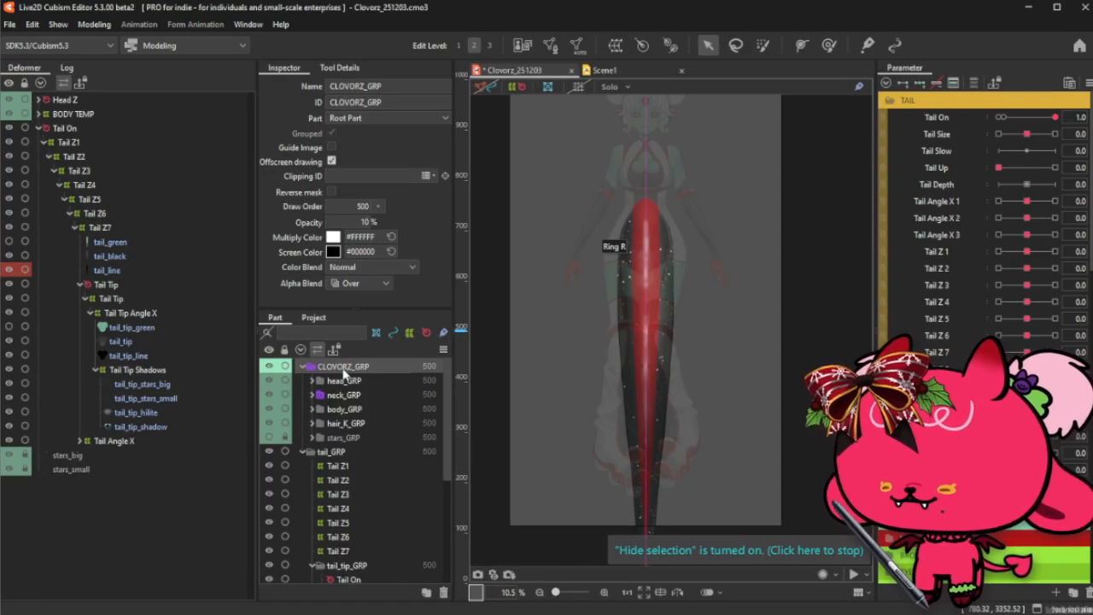
drag(367, 221, 432, 249)
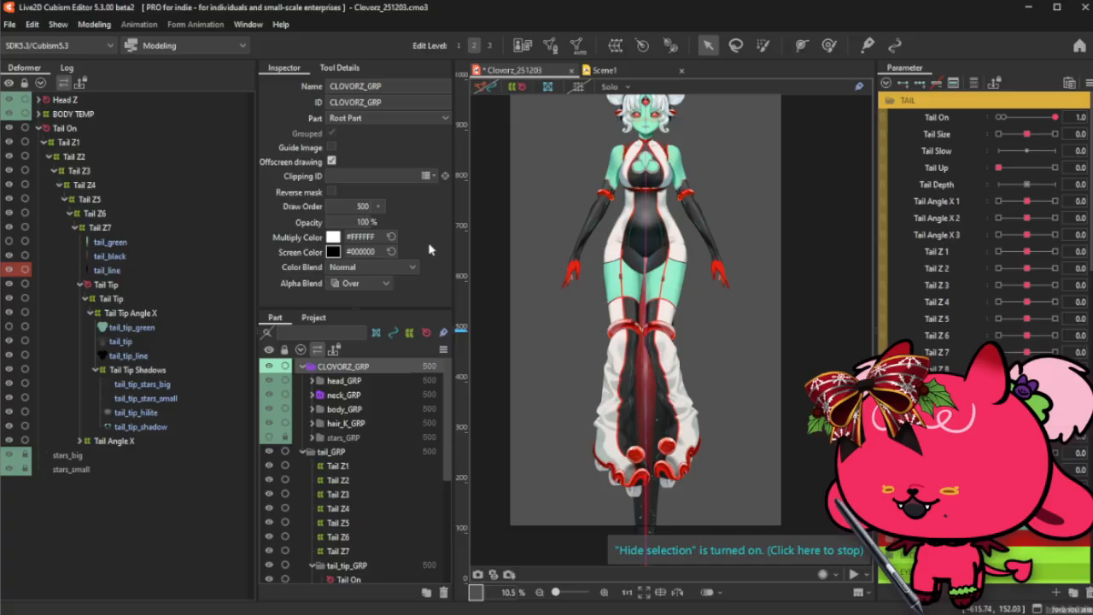
click(96, 26)
click(121, 311)
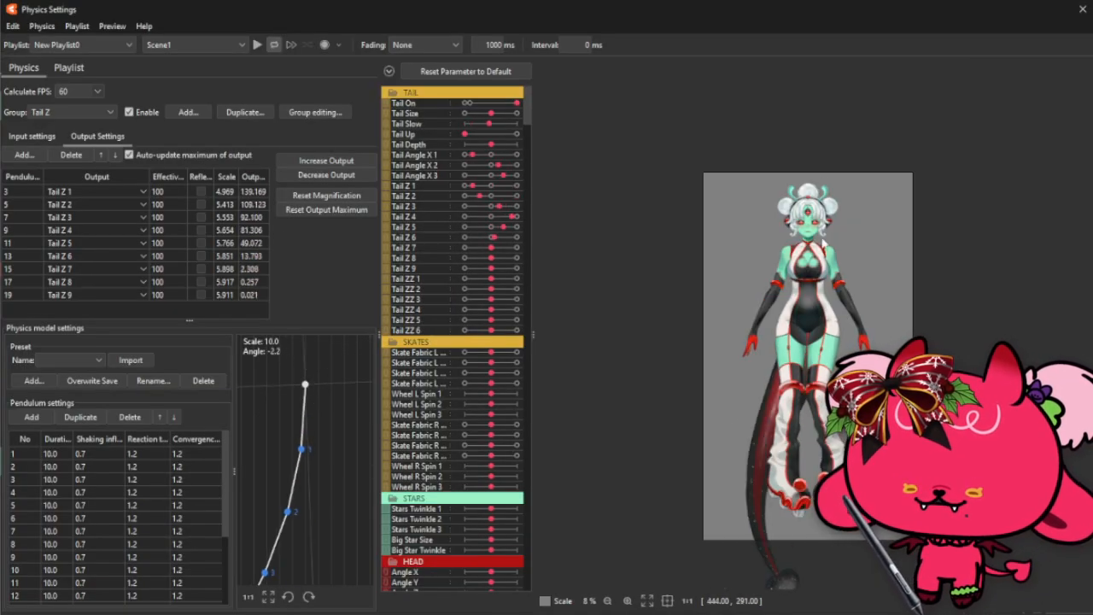
- Examine the Tail Z group's input settings and the lowered tail's swing behind the fully visible body
scroll(842, 341, up, 3)
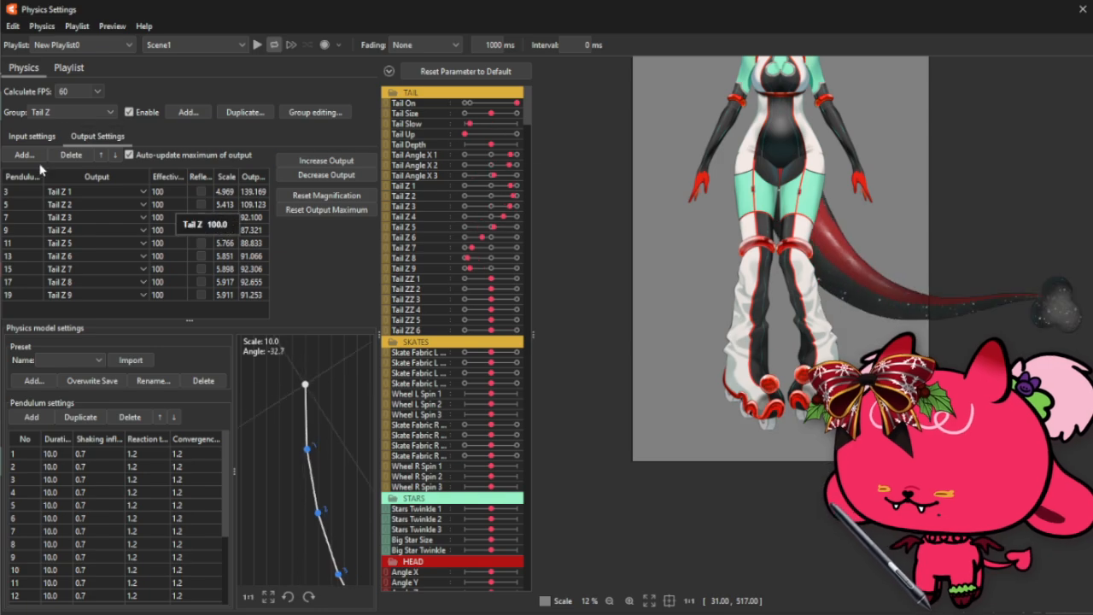
click(66, 110)
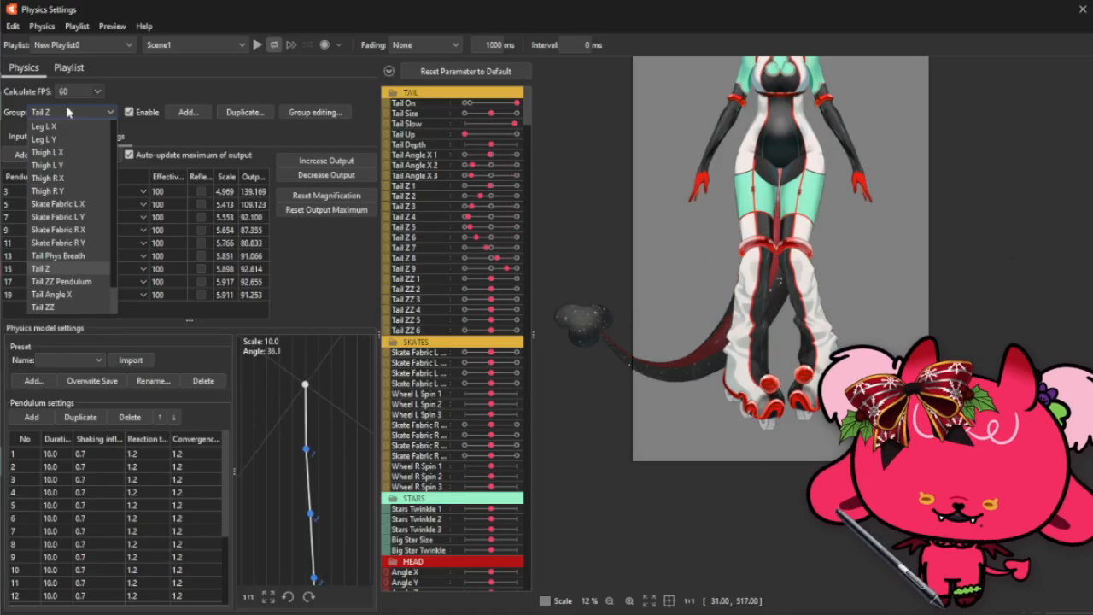
click(498, 73)
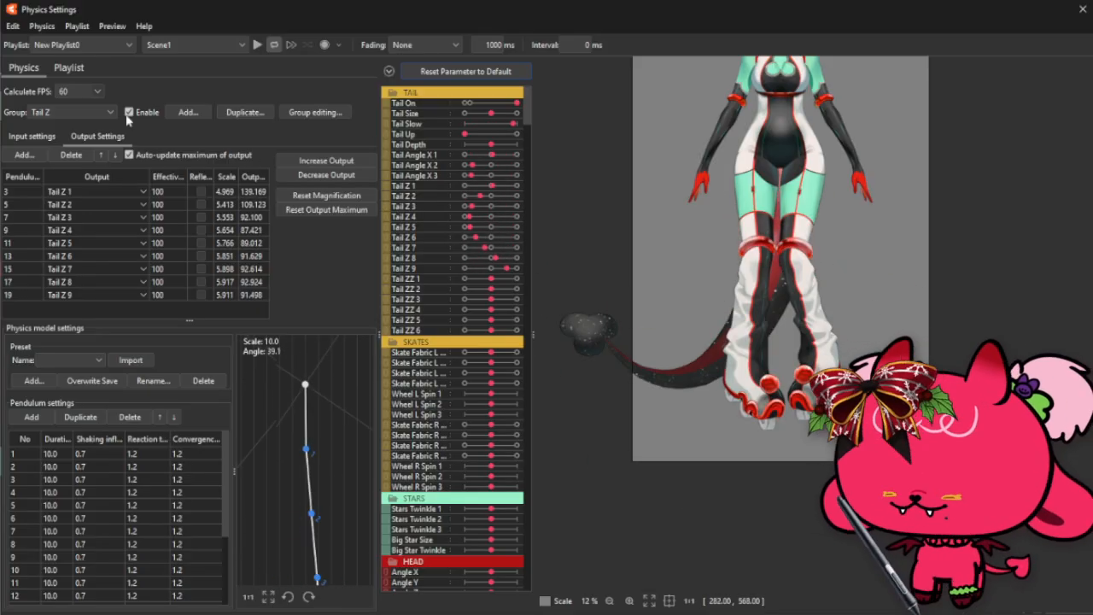
click(31, 136)
click(69, 113)
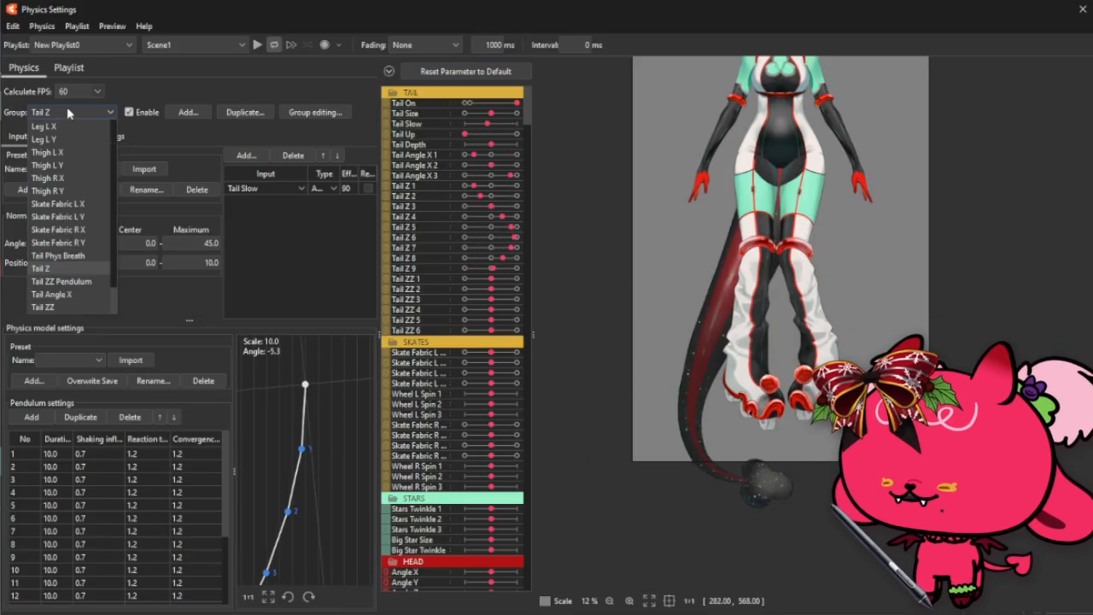
click(746, 505)
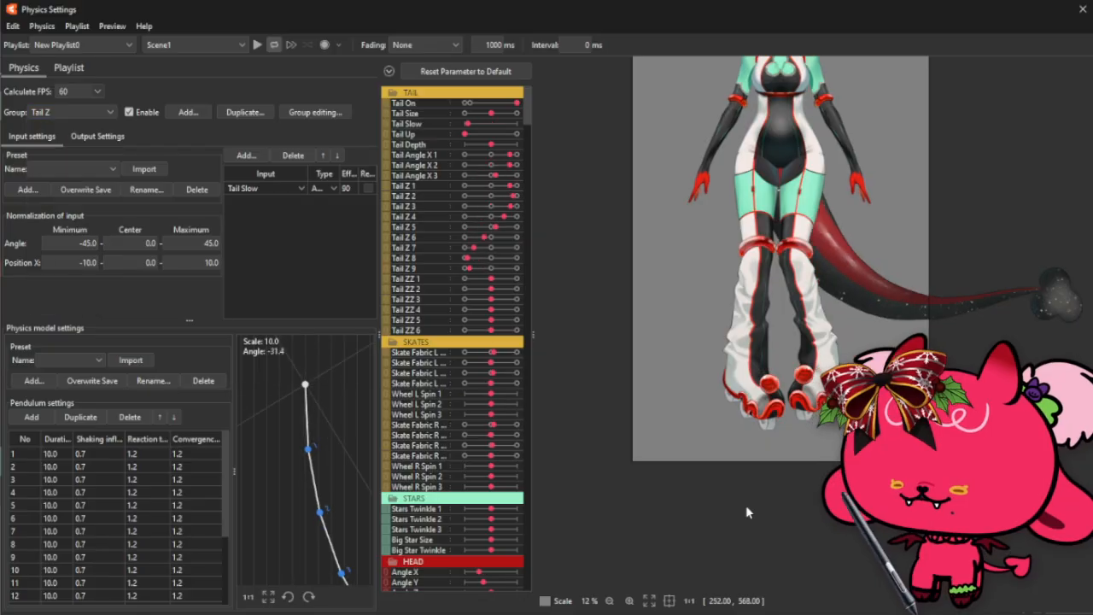
scroll(748, 505, down, 2)
scroll(796, 223, up, 2)
scroll(595, 273, up, 2)
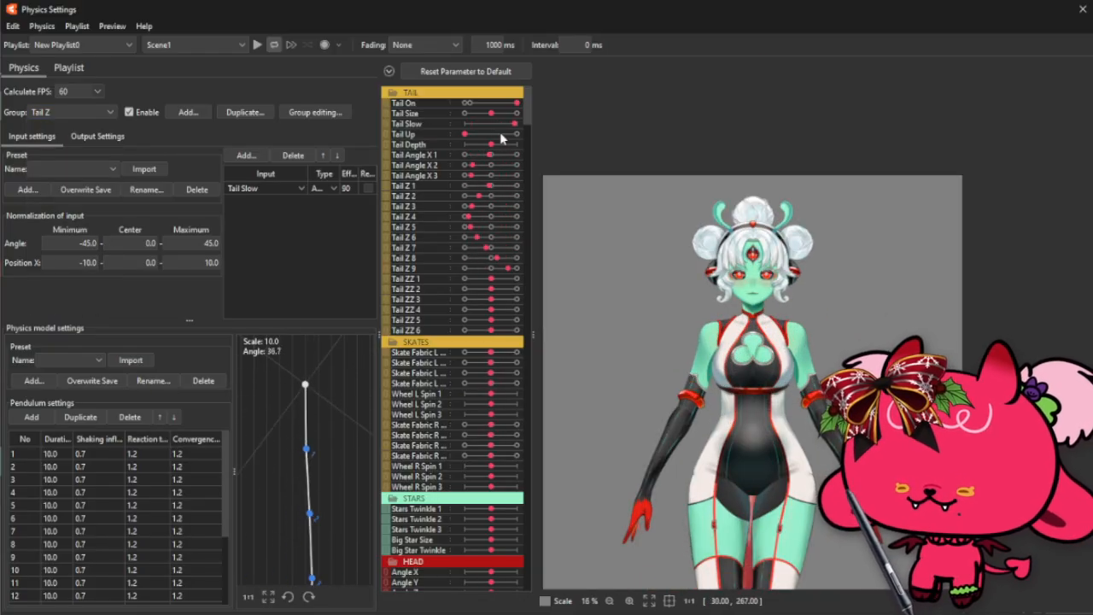
- Preview the swinging tail partly raised and at maximum Tail Size, with the whole tail in view
drag(697, 18, 559, 18)
scroll(513, 77, down, 3)
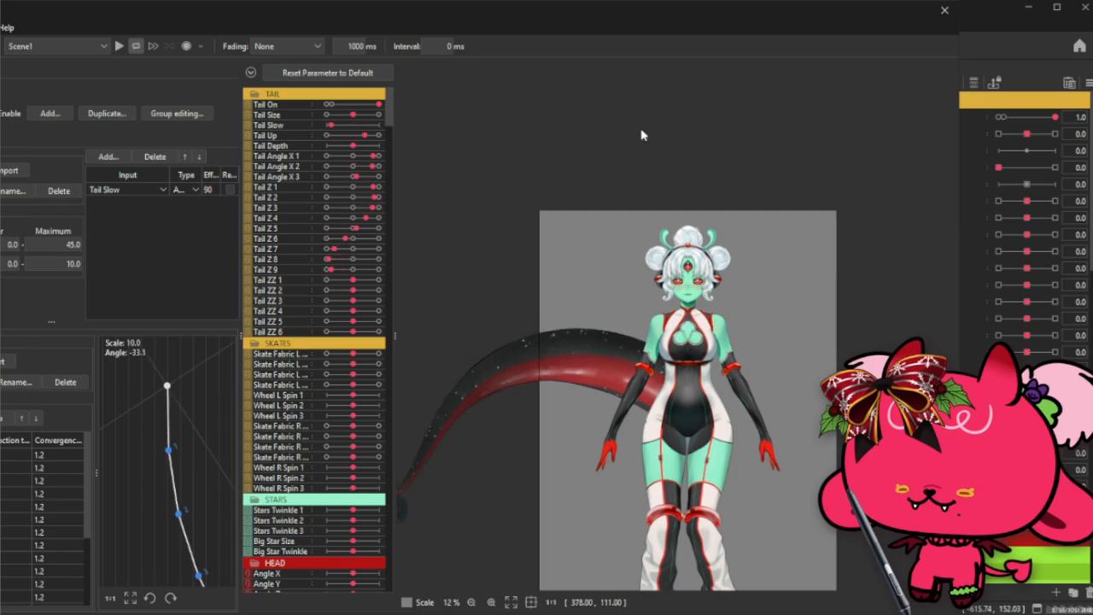
scroll(578, 128, up, 2)
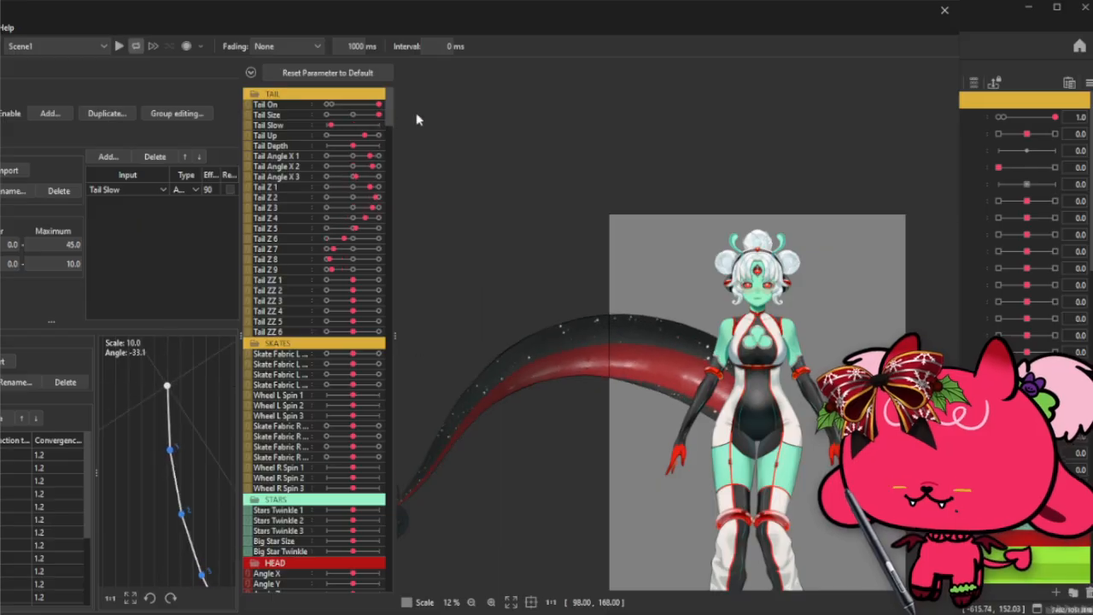
scroll(769, 162, down, 1)
scroll(803, 112, up, 1)
scroll(801, 269, down, 1)
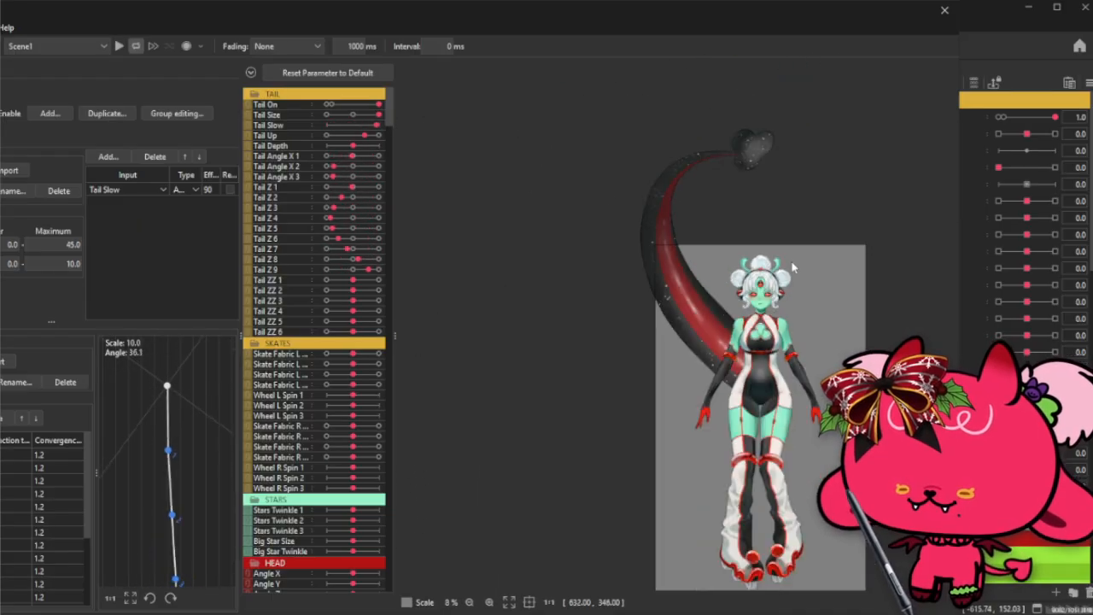
scroll(732, 112, up, 1)
scroll(732, 121, down, 1)
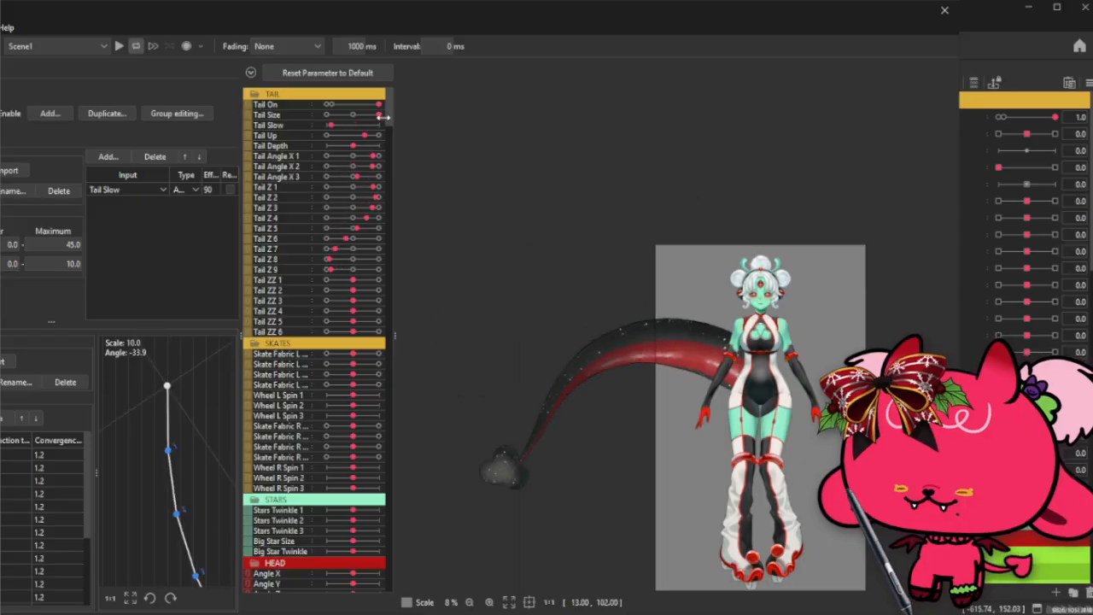
- Preview the tail with Tail Up at maximum and a reduced Tail Size, and close the physics settings
drag(366, 135, 381, 136)
scroll(651, 188, down, 1)
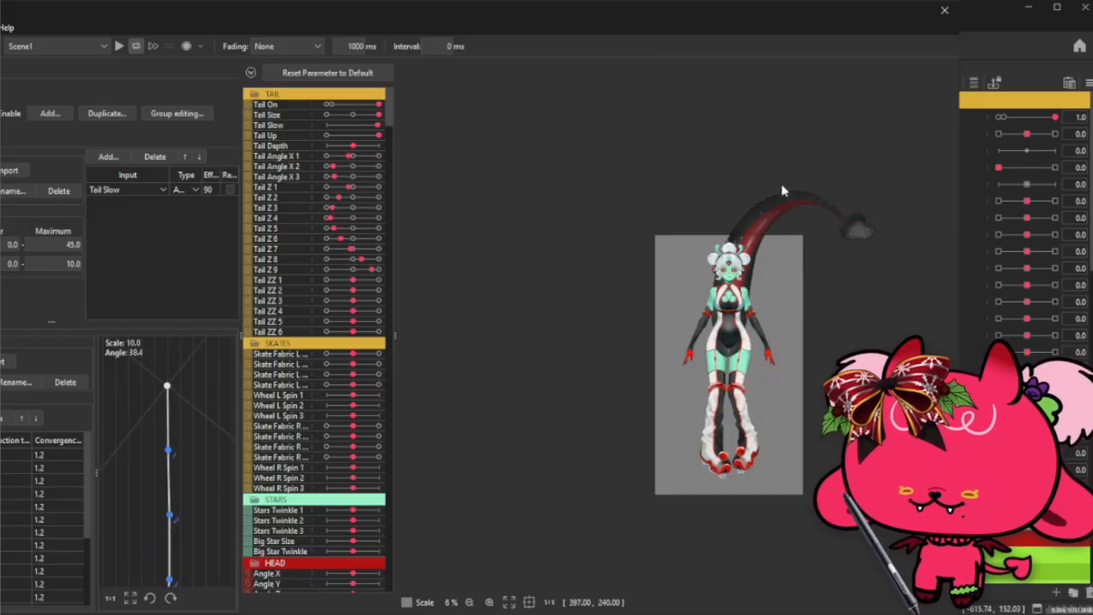
scroll(833, 186, up, 1)
scroll(751, 101, up, 1)
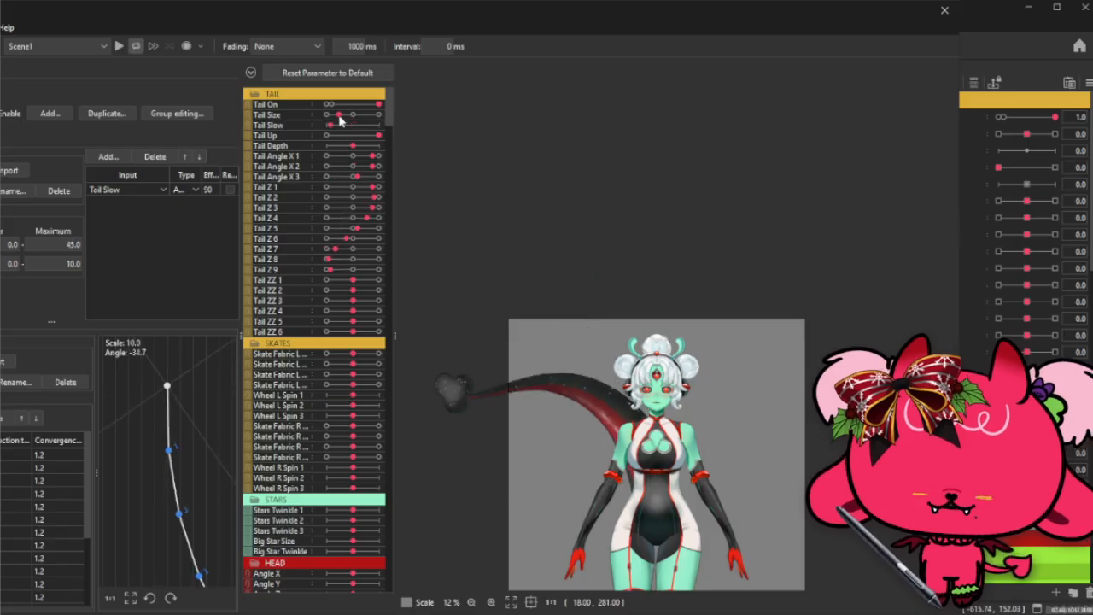
click(944, 11)
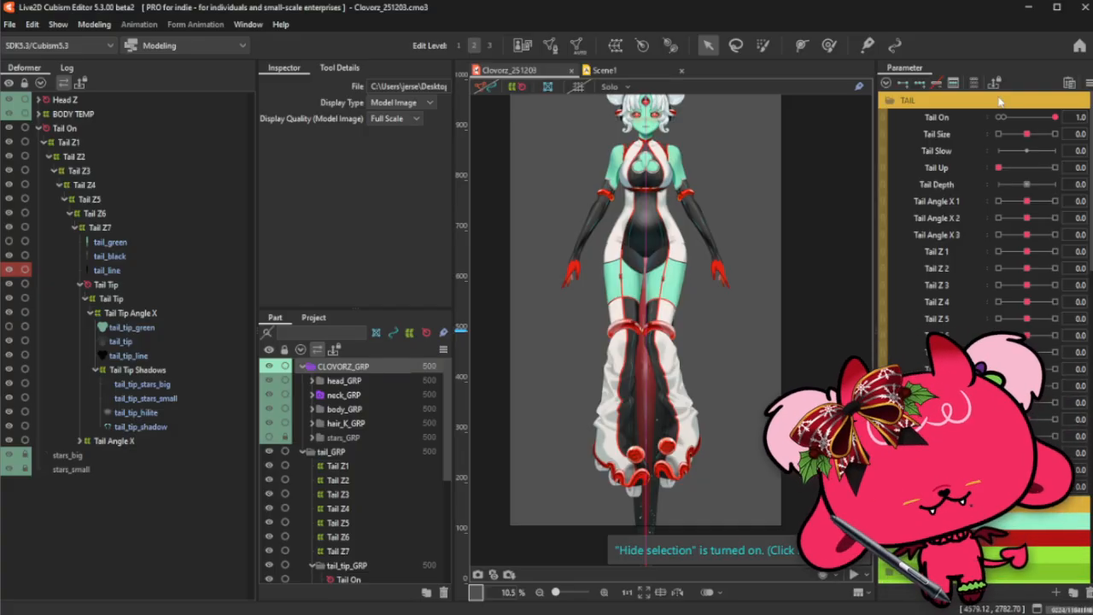
- Close the Clovorz_251203 model and the CLOVORZ_idle animation scene, and return to the Modeling workspace
click(571, 72)
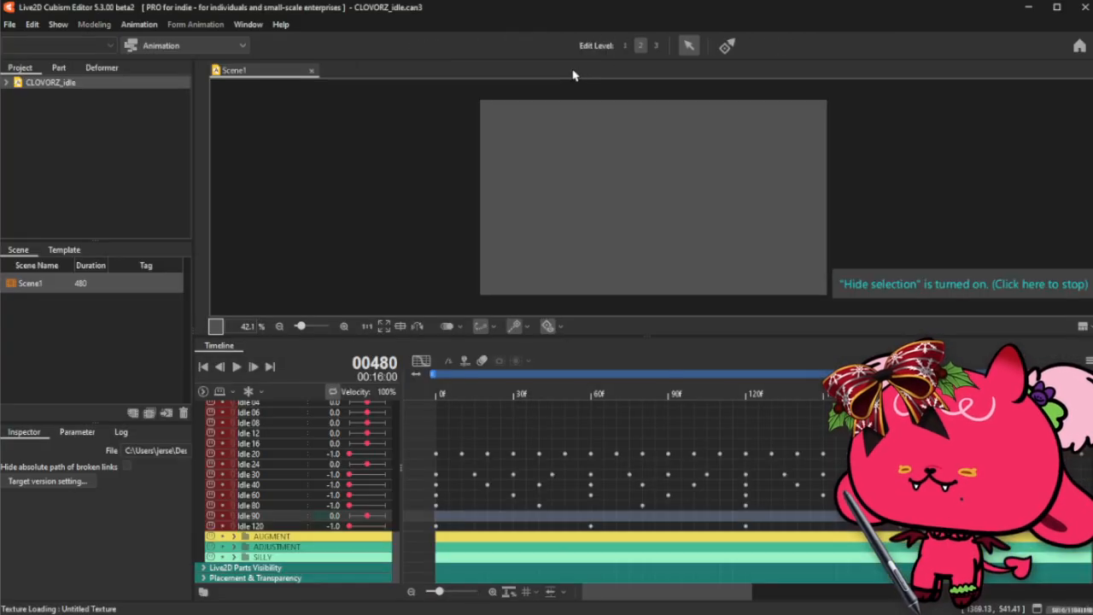
click(312, 73)
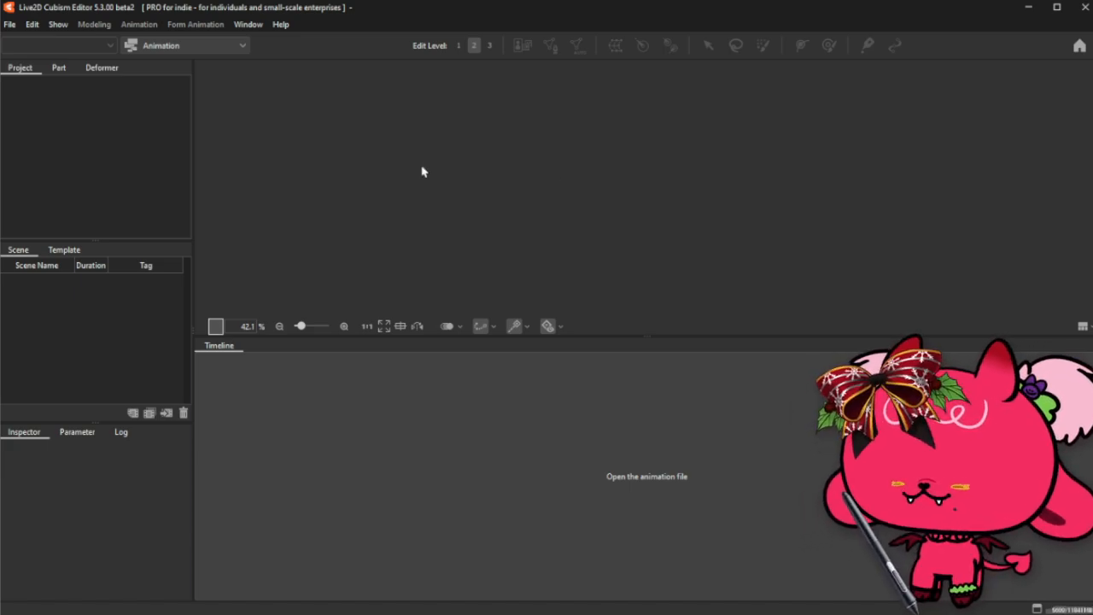
click(192, 47)
click(199, 64)
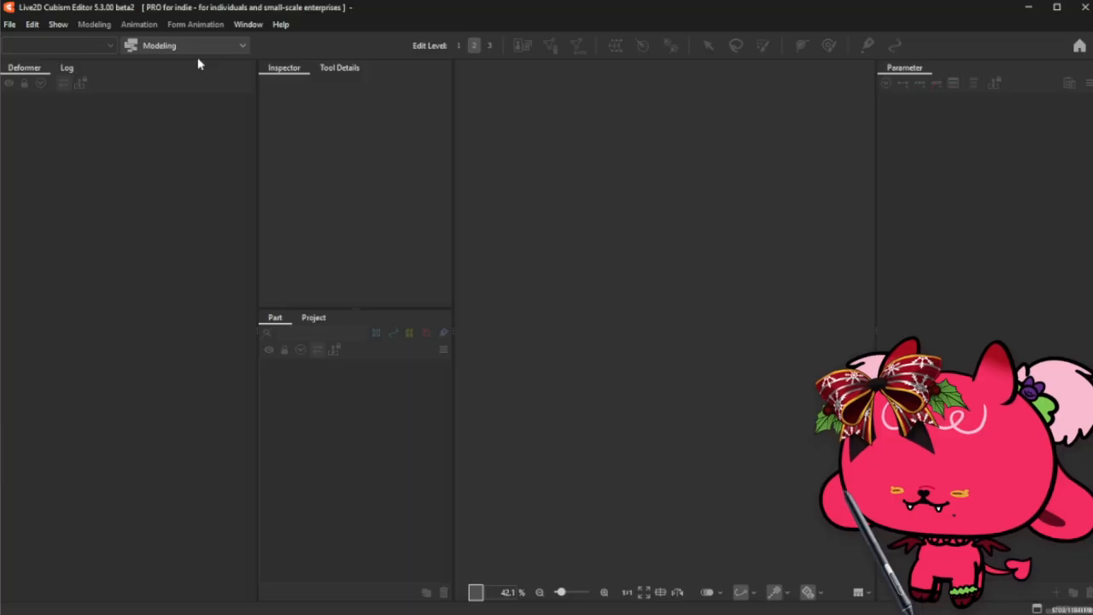